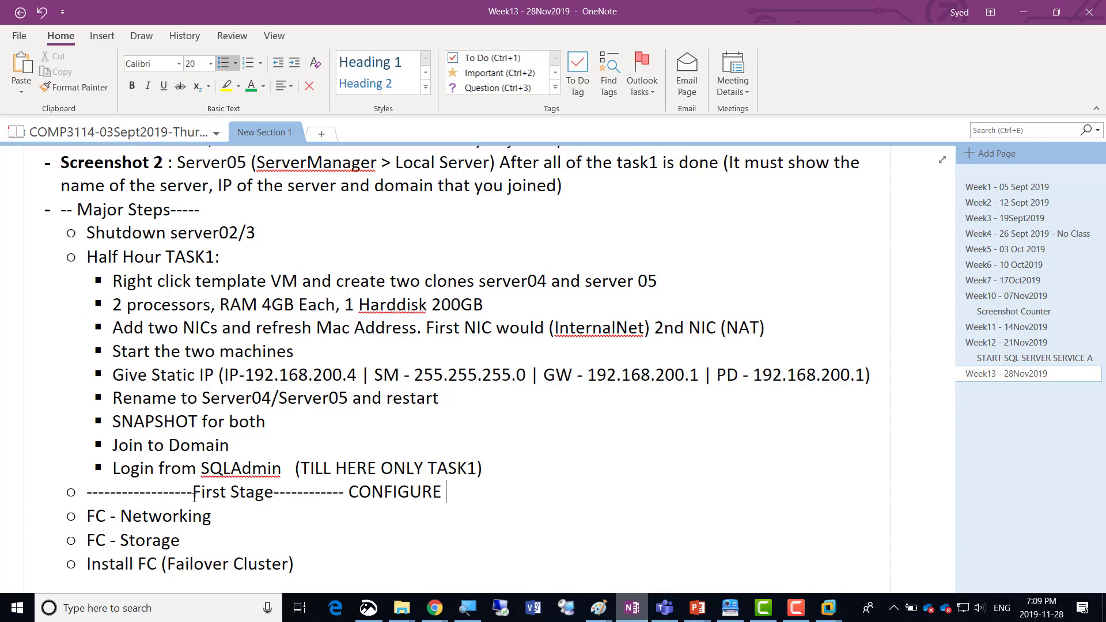
Complete the First Stage heading with "CONFIGURE FAILOVER CLUSTER" followed by a dashed line, and start a new bullet below it.
{"action": "type", "text": "VER "}
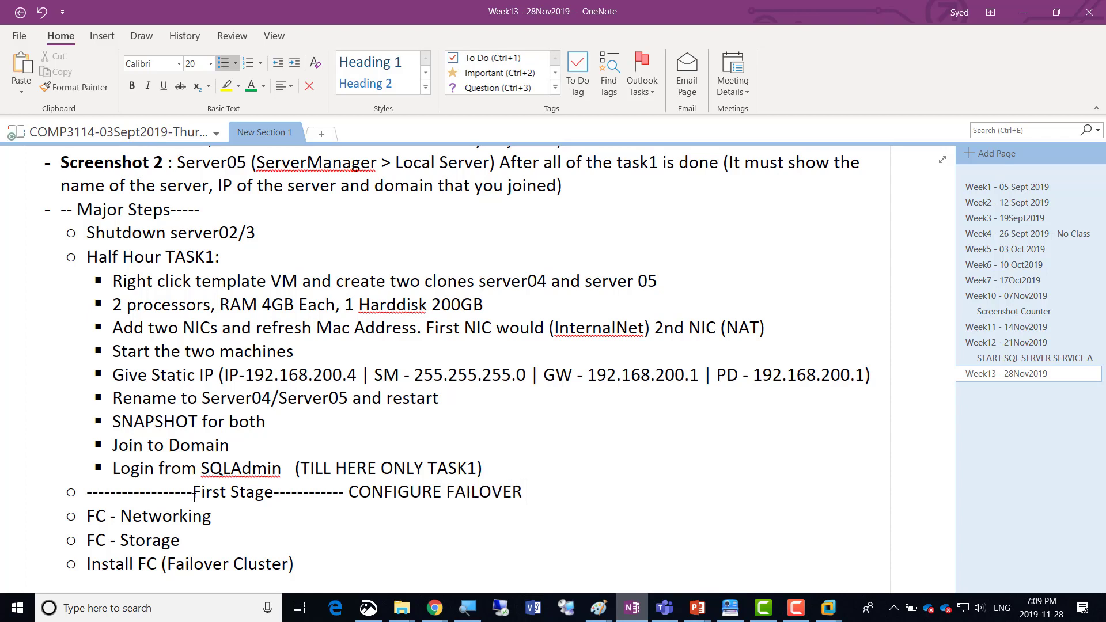
{"action": "type", "text": "CLUSTER-----------"}
{"action": "key", "text": "Return"}
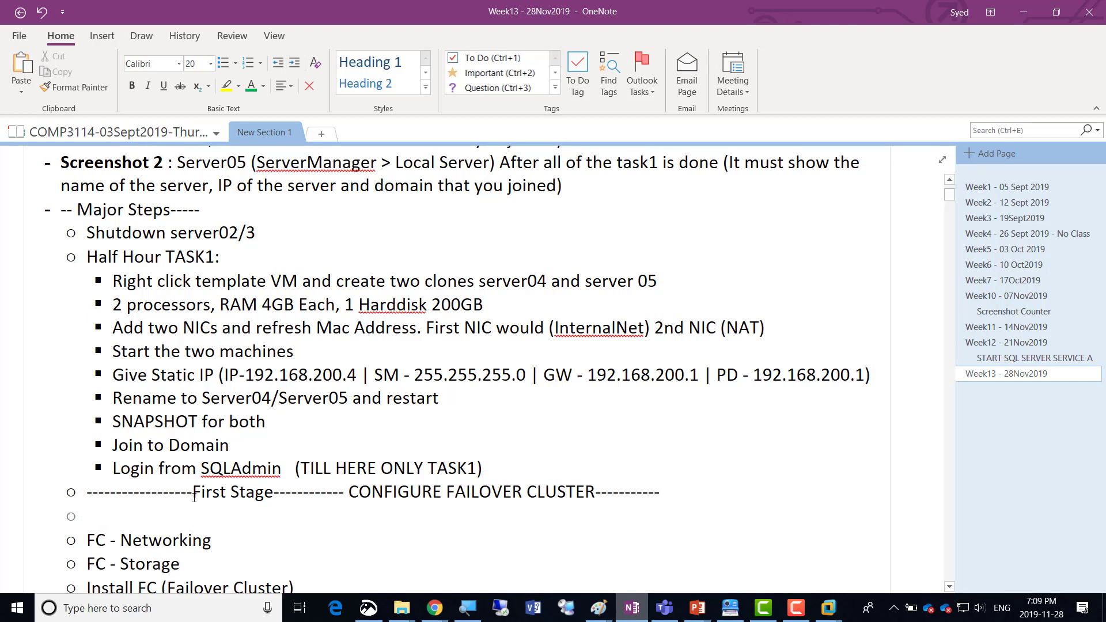
Write a dashed heading bullet reading "2nd Stage" and "Install SQL on top of that" below the First Stage heading.
{"action": "type", "text": "----------------"}
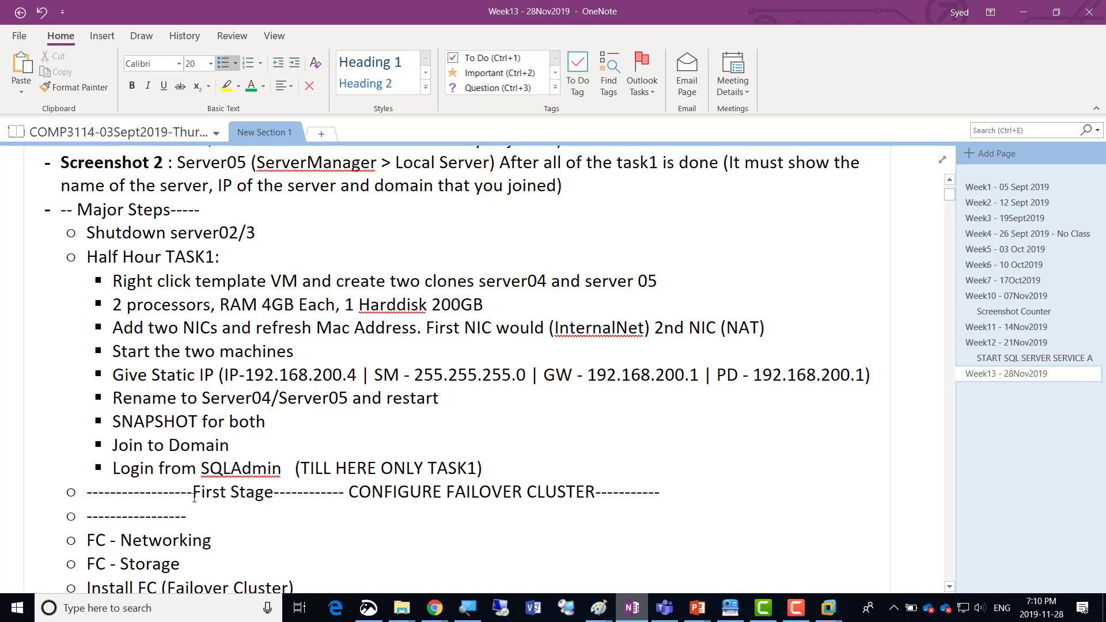
{"action": "type", "text": "2nd "}
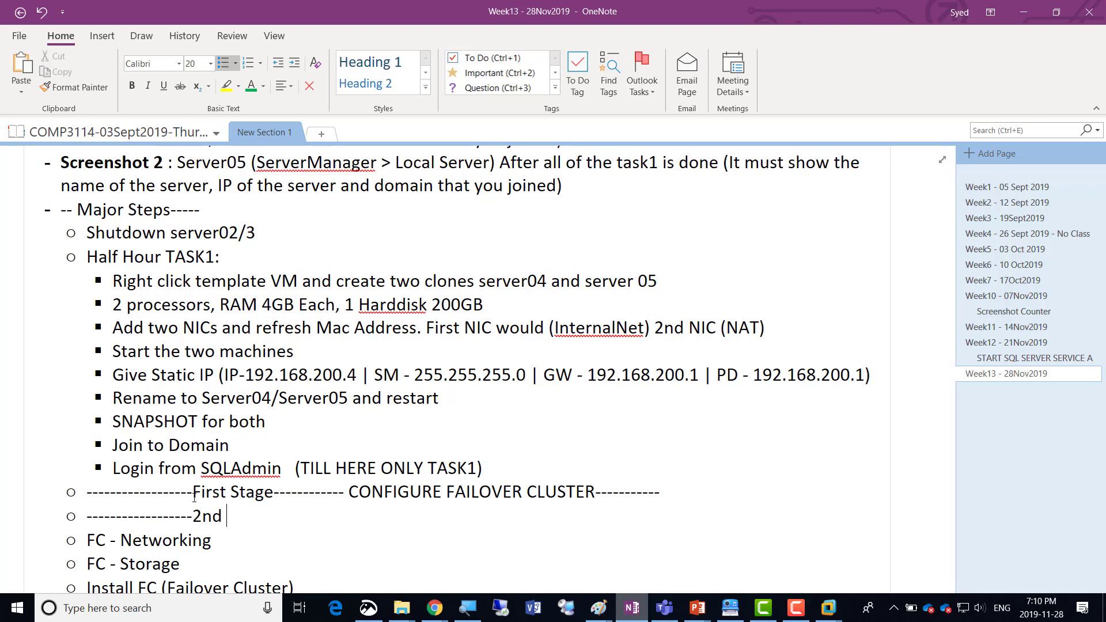
{"action": "type", "text": "Stage------------ Install SQ"}
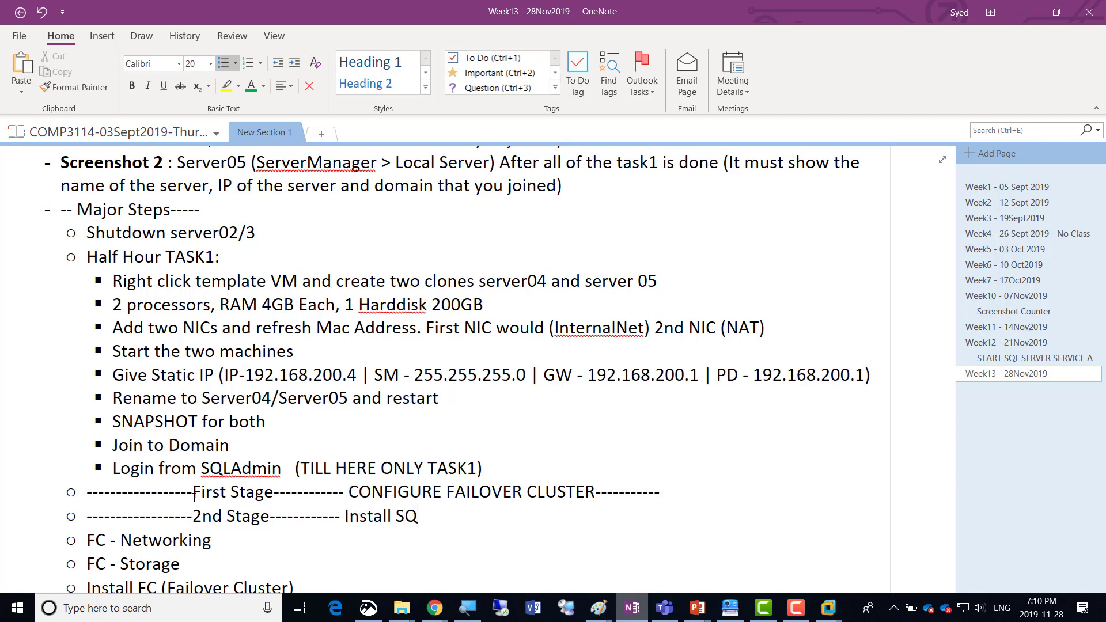
{"action": "type", "text": "L on top of that"}
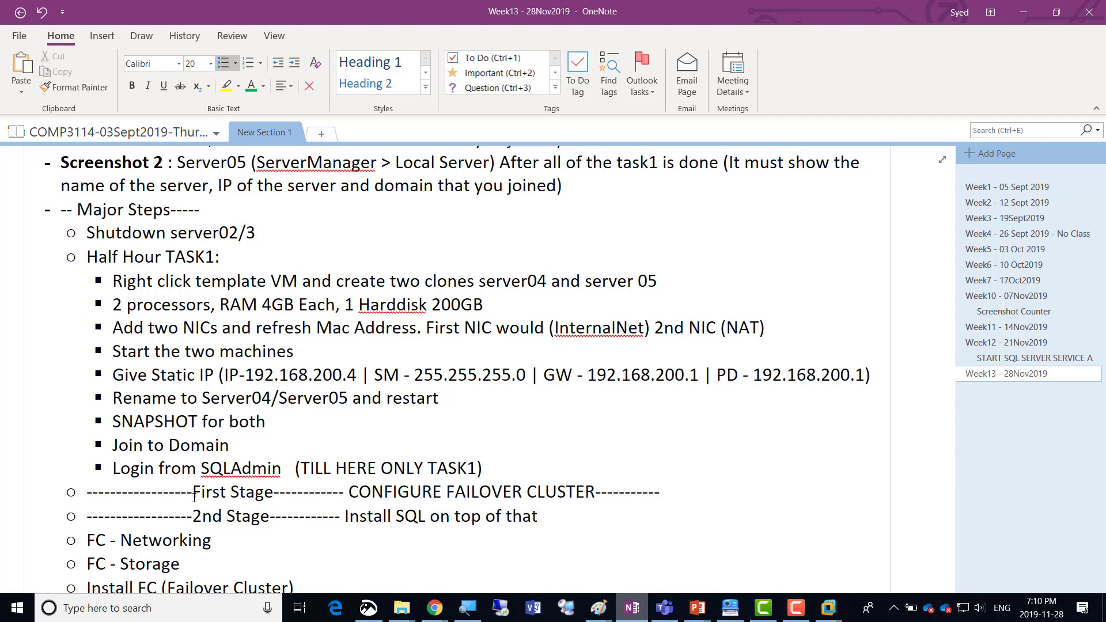
{"action": "type", "text": "----------------"}
Add another dashed heading bullet reading "3rd Stage" and "Lets do the CRASH Test" below the 2nd Stage heading.
{"action": "key", "text": "Return"}
{"action": "type", "text": "----------------"}
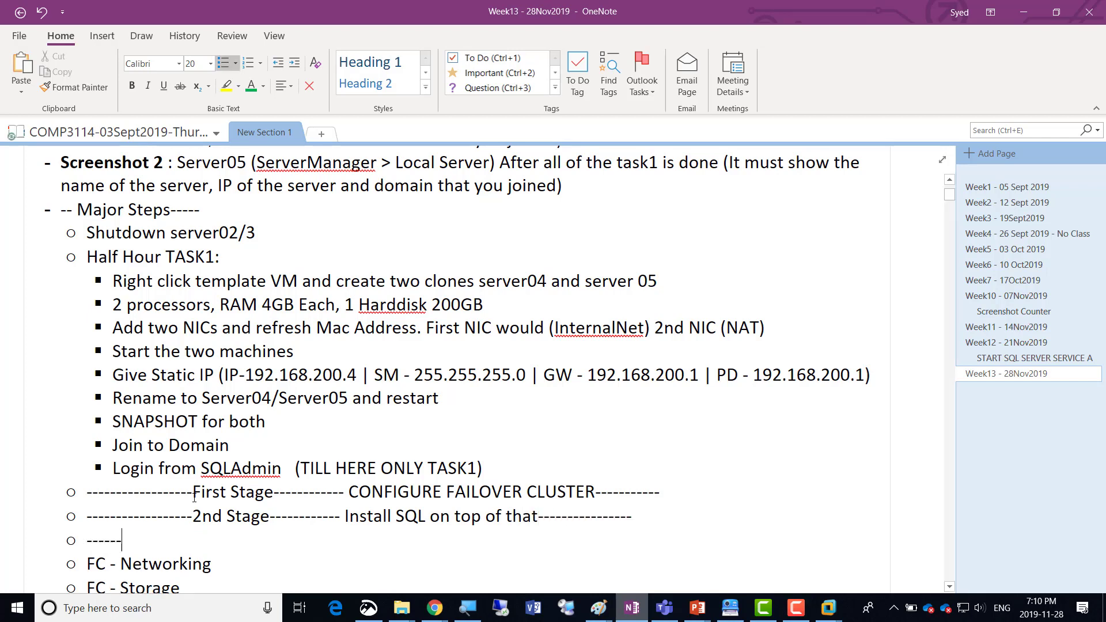
{"action": "type", "text": "-3rd Stage"}
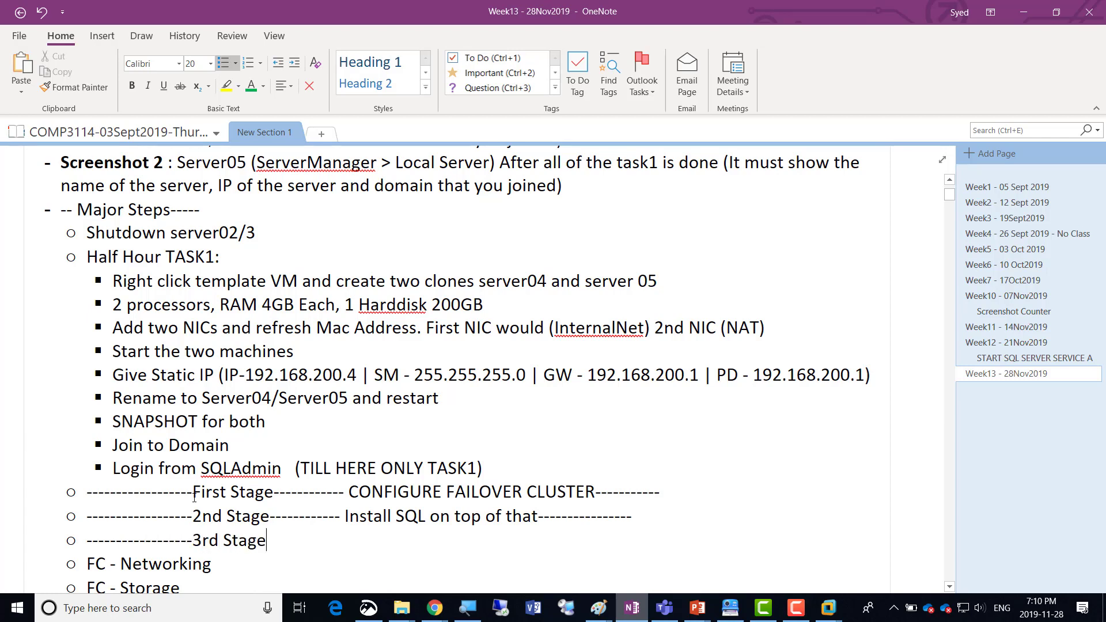
{"action": "type", "text": "-------------"}
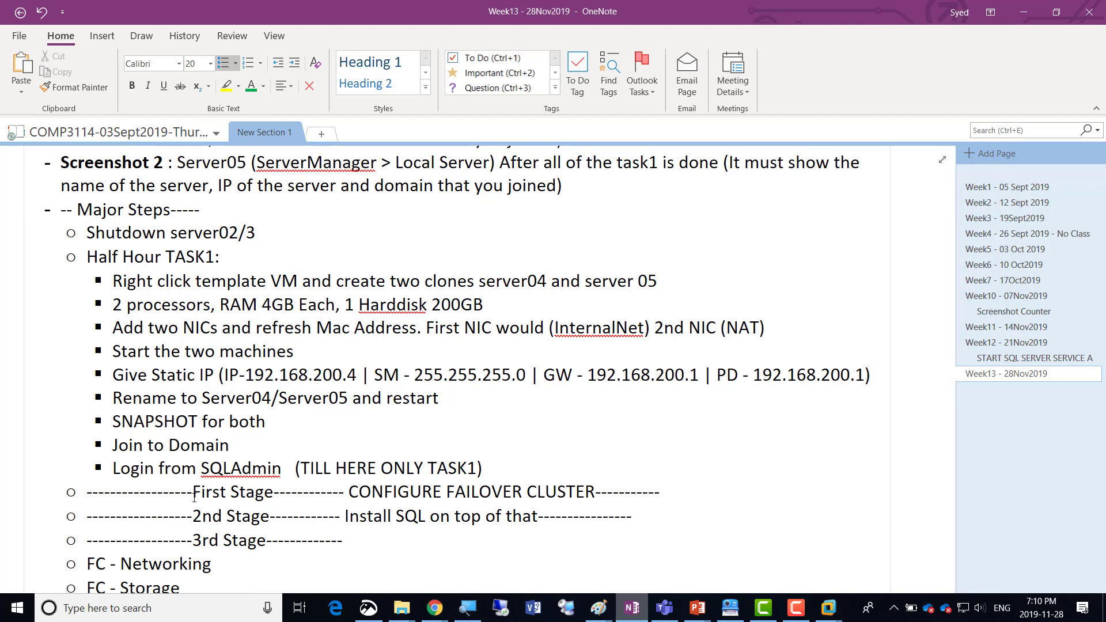
{"action": "type", "text": " Lets do the CRAS"}
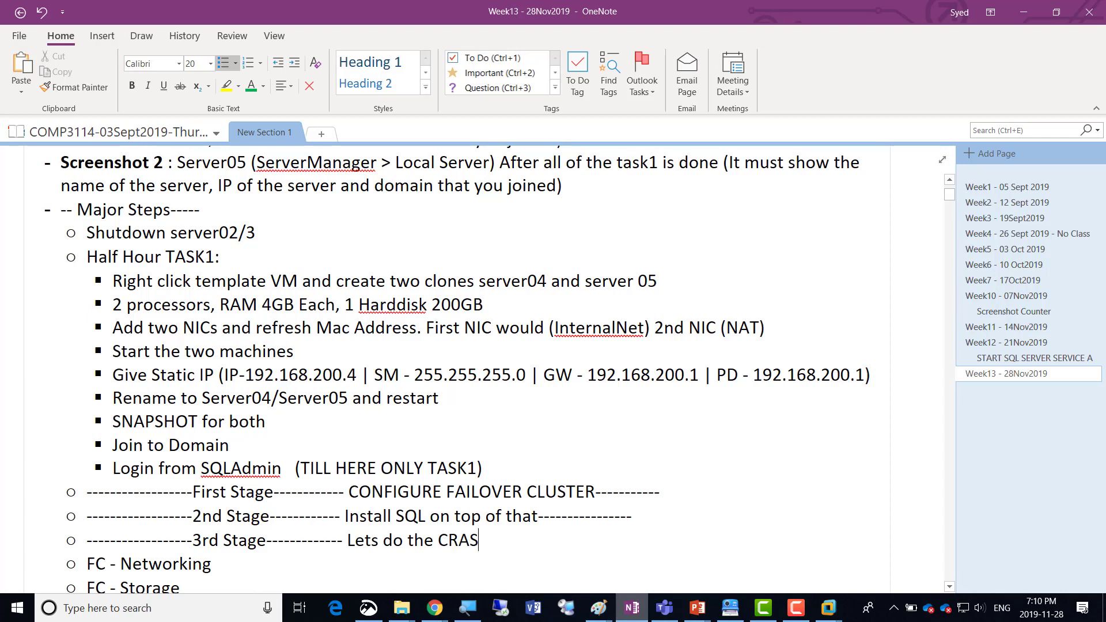
{"action": "type", "text": "H Test-----------------"}
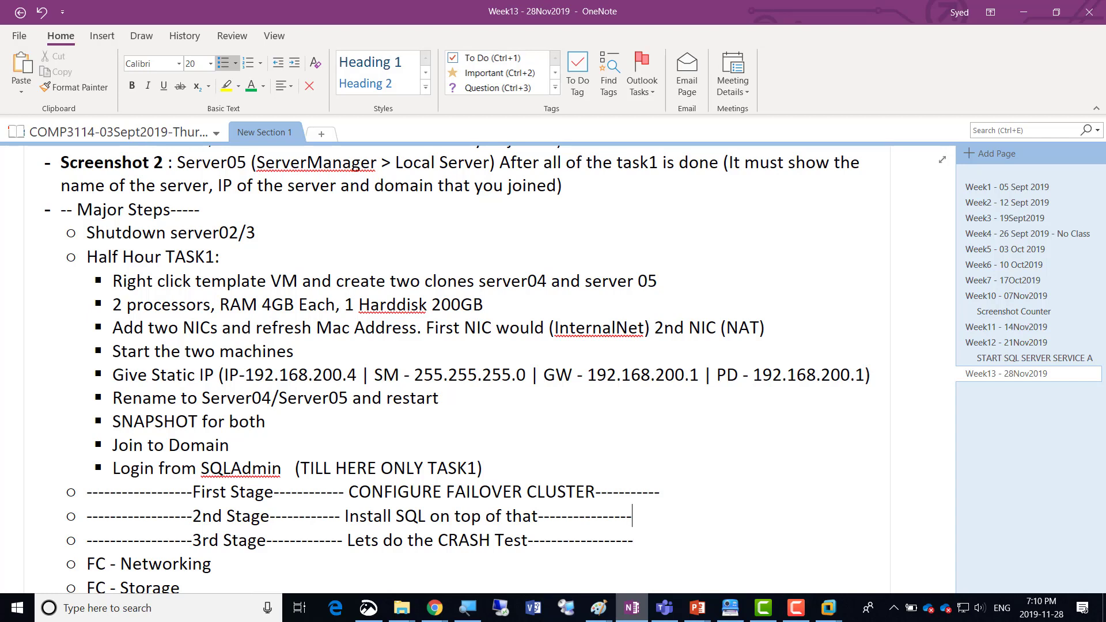
Insert an indented sub-bullet "Configure Networking for Failover Clustering" under the First Stage heading.
{"action": "left_click", "coordinate": [660, 492]}
{"action": "key", "text": "Return"}
{"action": "key", "text": "Tab"}
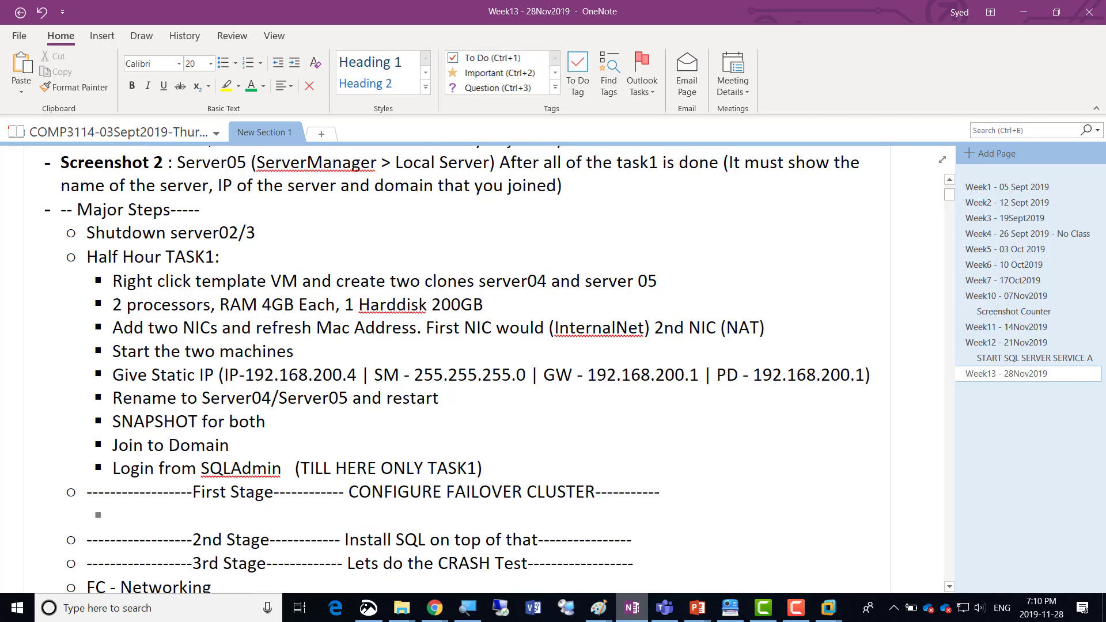
{"action": "type", "text": "Configure "}
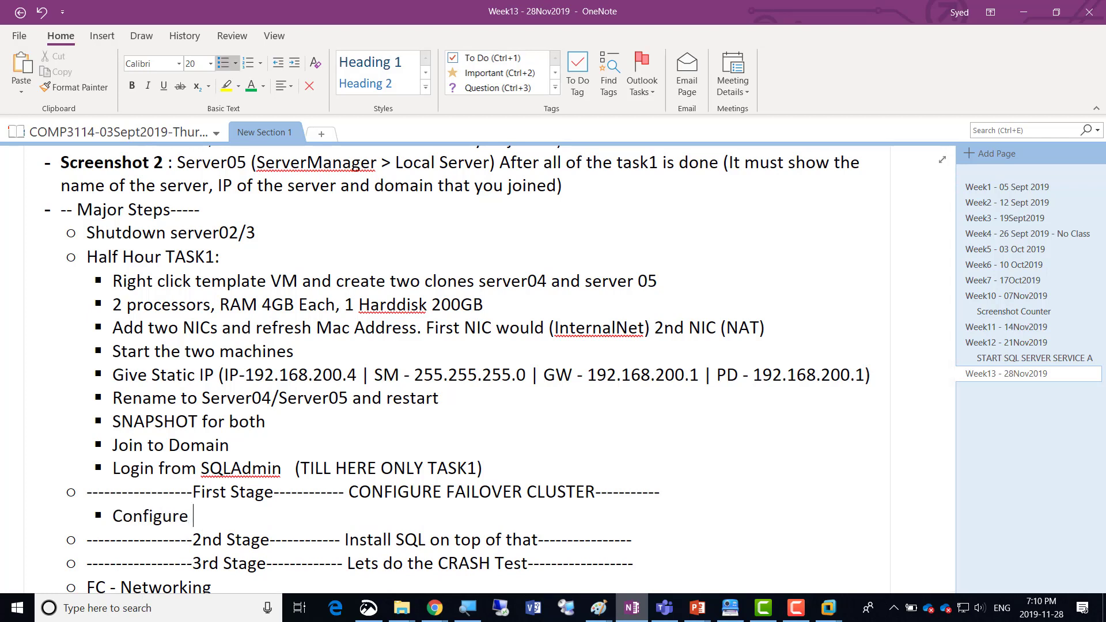
{"action": "type", "text": "NEtworkin"}
{"action": "key", "text": "BackSpace"}
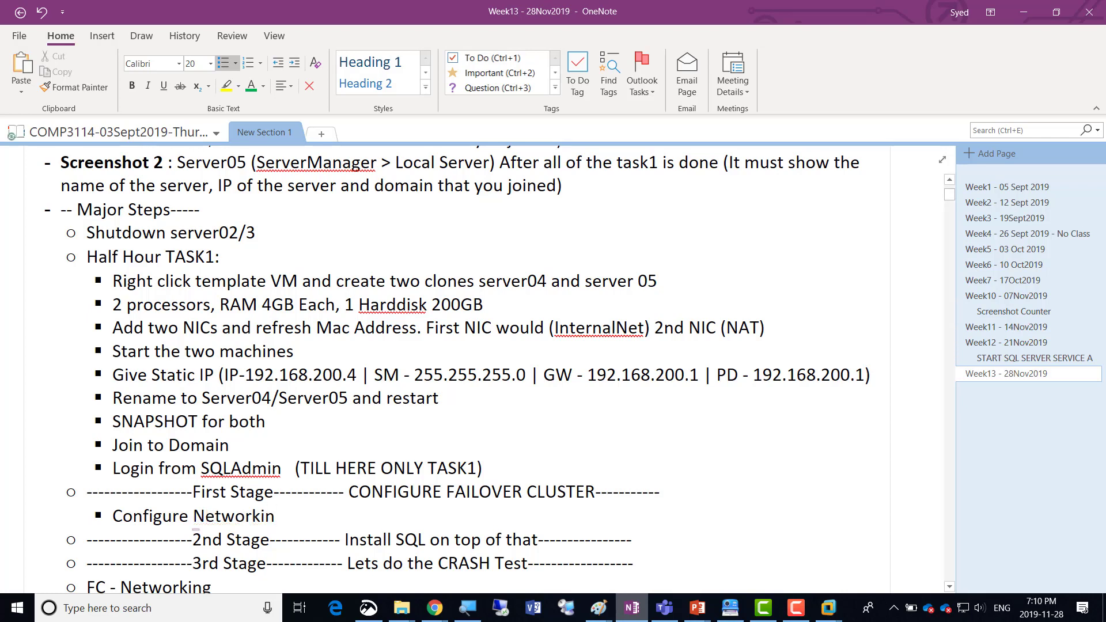
{"action": "type", "text": "g for Failover Clustering"}
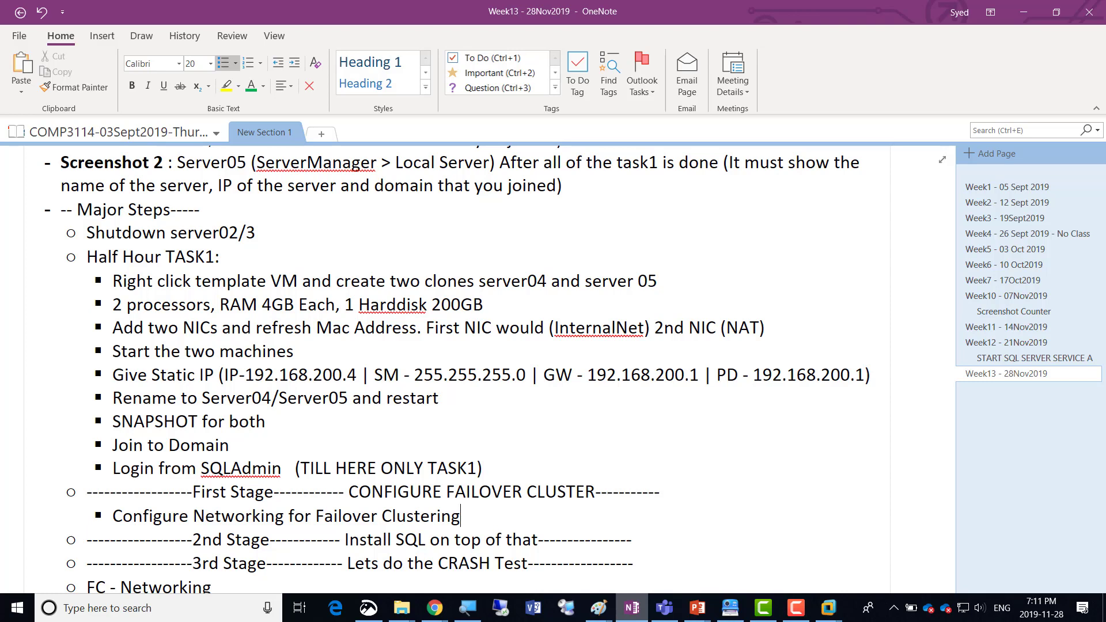
{"action": "left_click", "coordinate": [797, 620]}
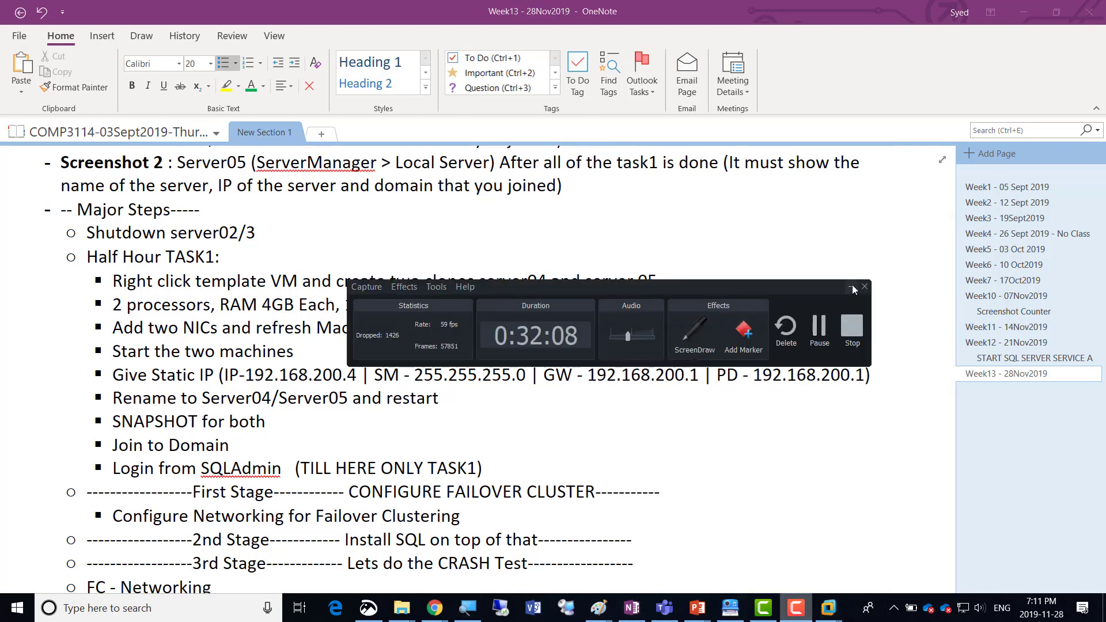
{"action": "left_click", "coordinate": [851, 288]}
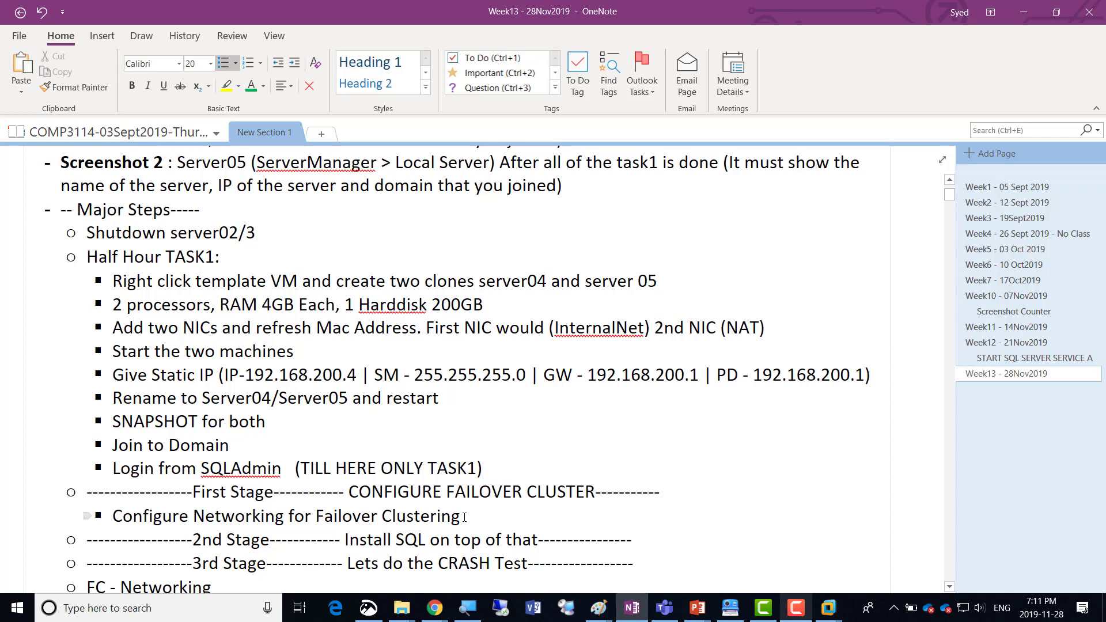
Add a First Stage sub-bullet: "Add a 2nd NIC (Already Done) and then dedicate this 2nd NIC as HeartBeat NIC".
{"action": "key", "text": "Return"}
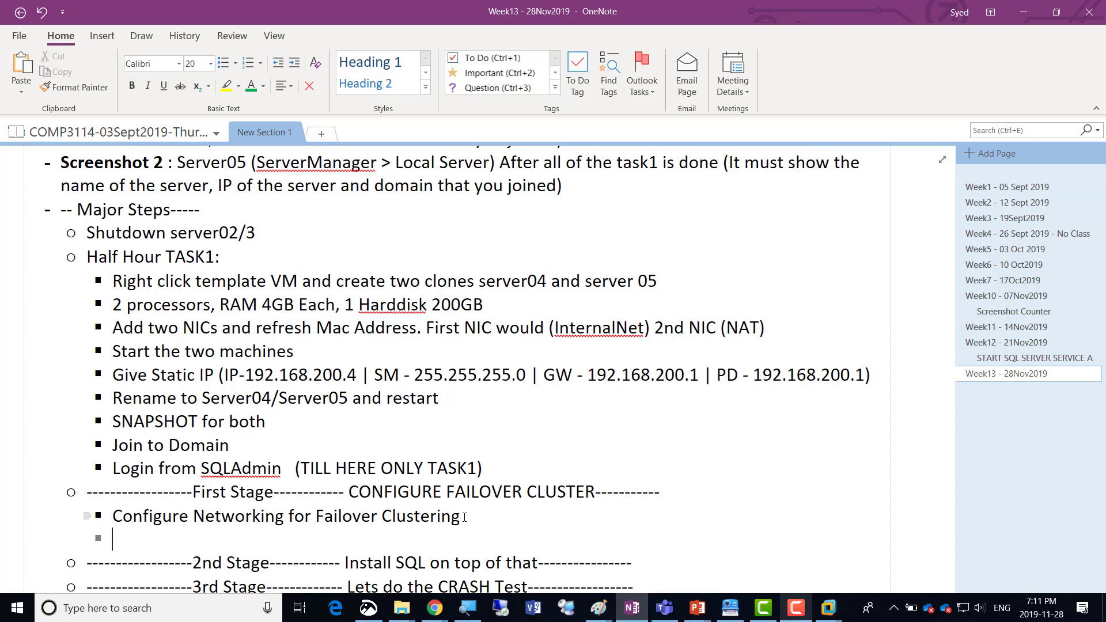
{"action": "type", "text": "Add a 2nd"}
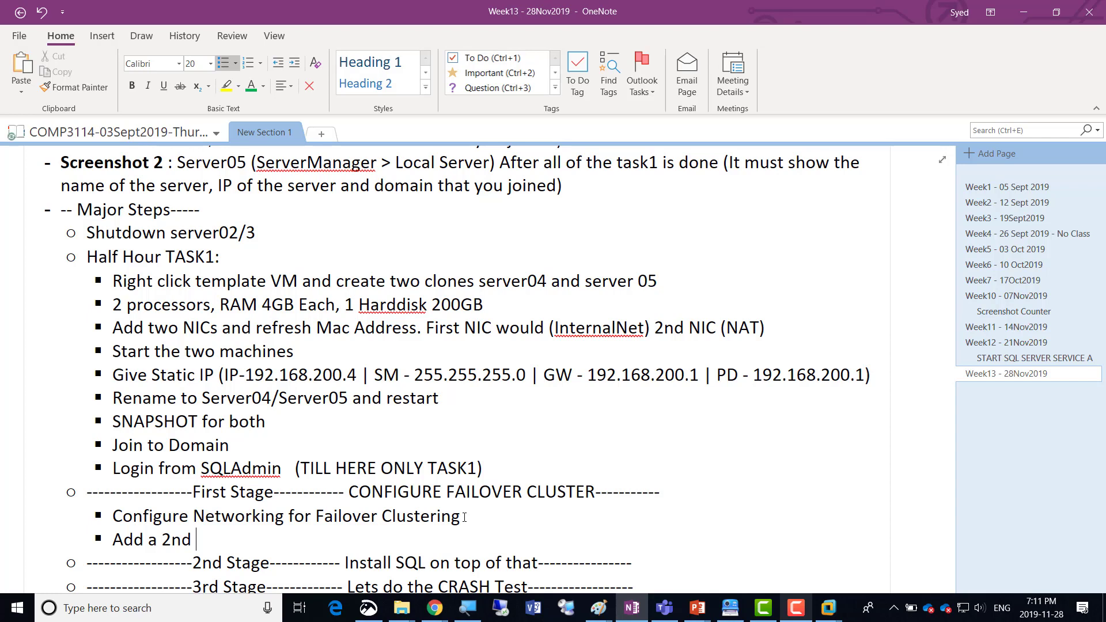
{"action": "type", "text": "NIC and then"}
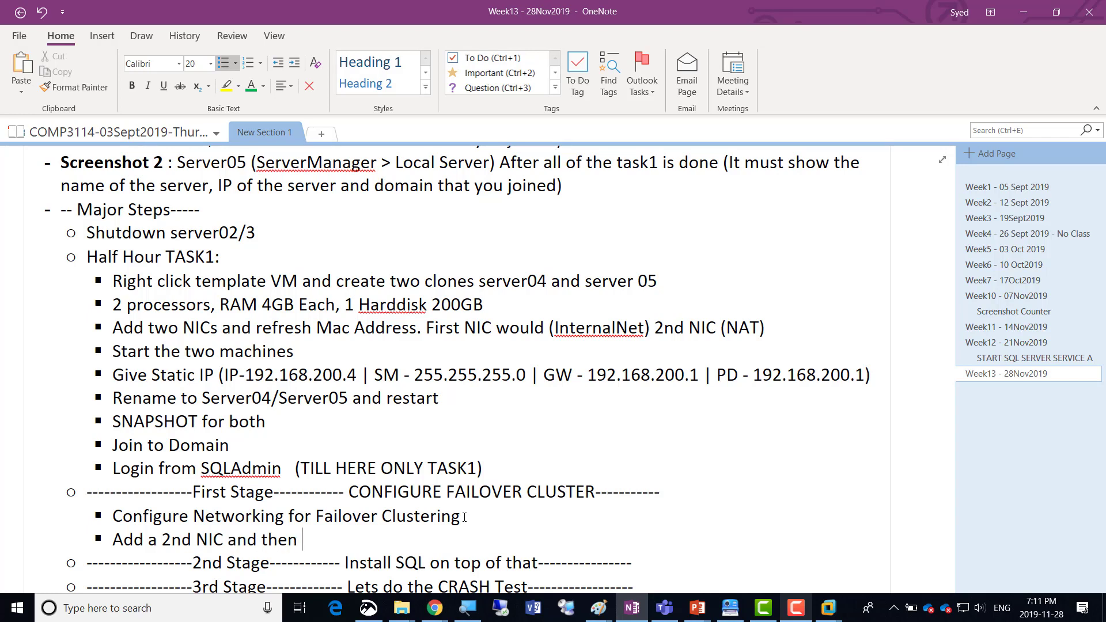
{"action": "key", "text": "BackSpace"}
{"action": "type", "text": "(Already Do"}
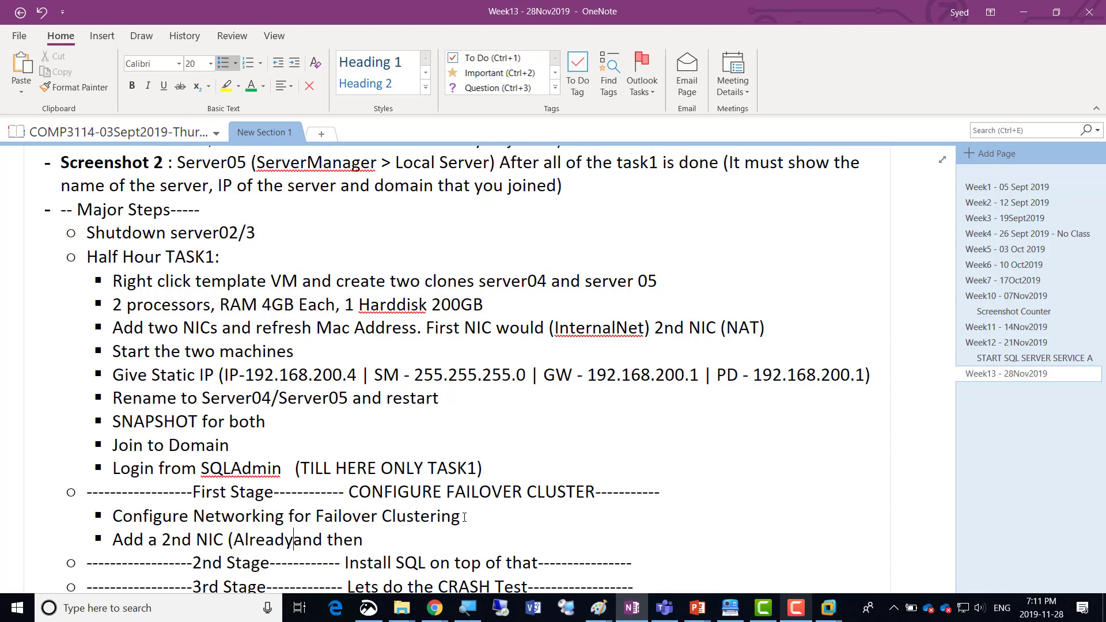
{"action": "type", "text": "ne) and"}
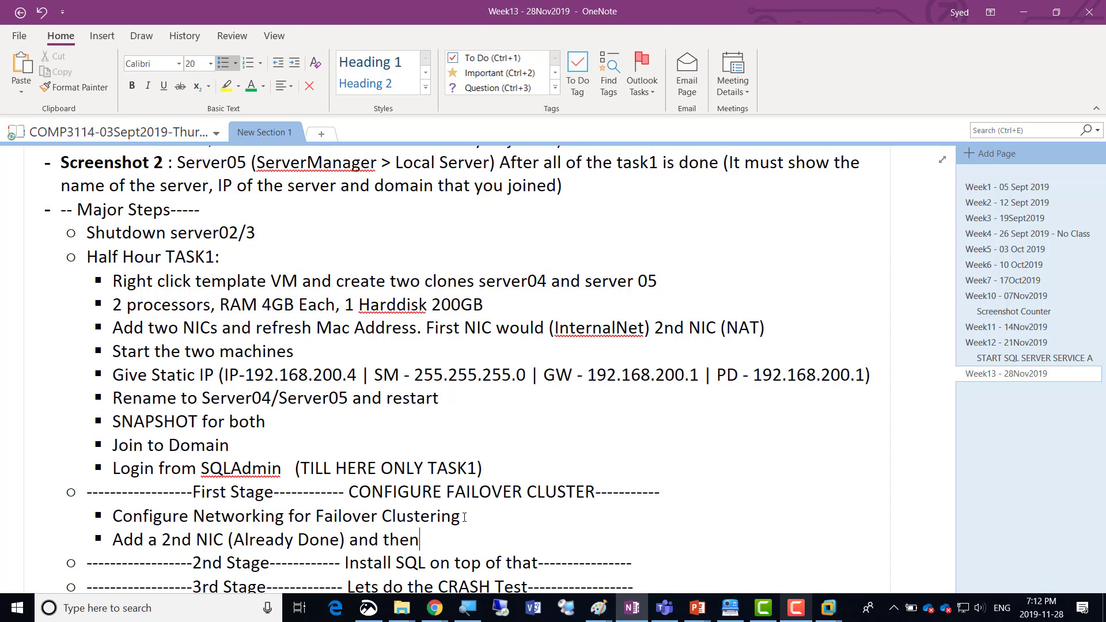
{"action": "type", "text": " then dedicate this 2"}
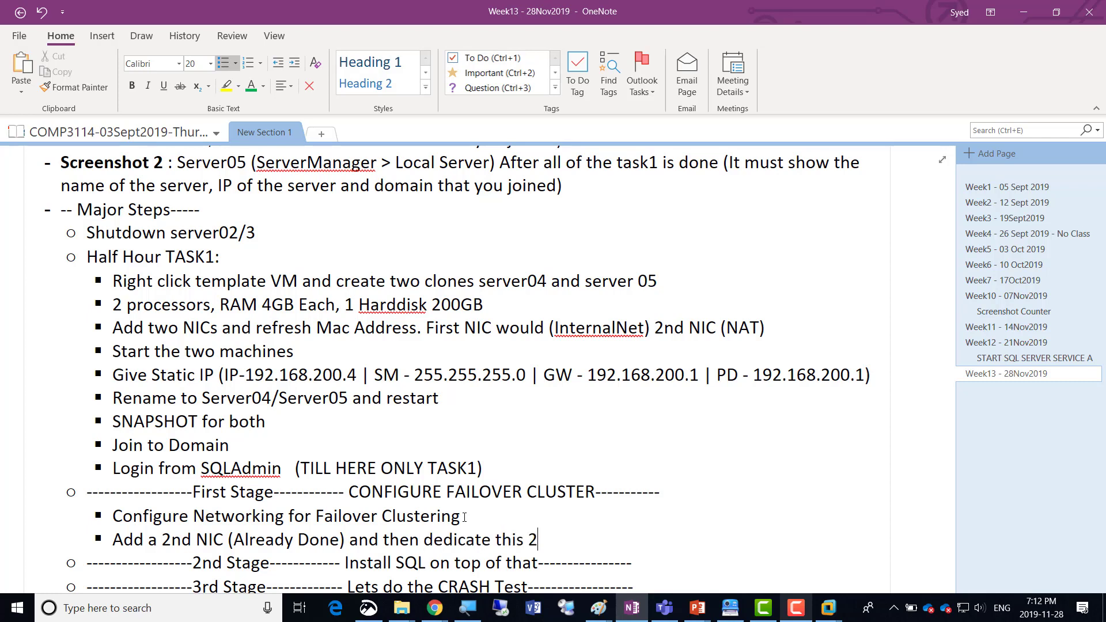
{"action": "type", "text": "nd NIC as Heart"}
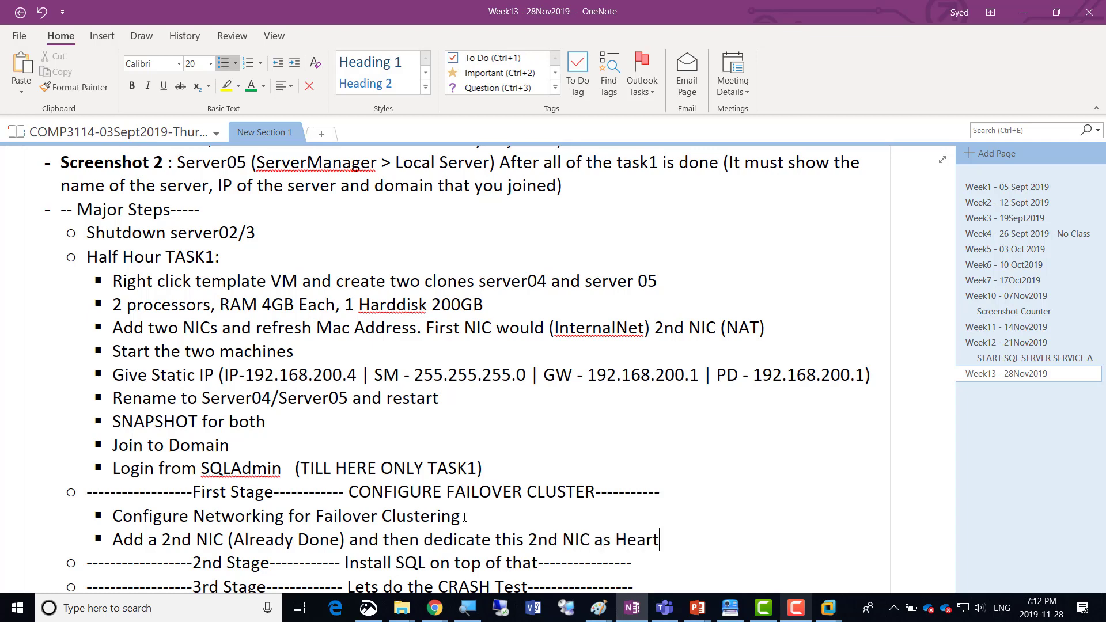
{"action": "type", "text": "Beat NIC"}
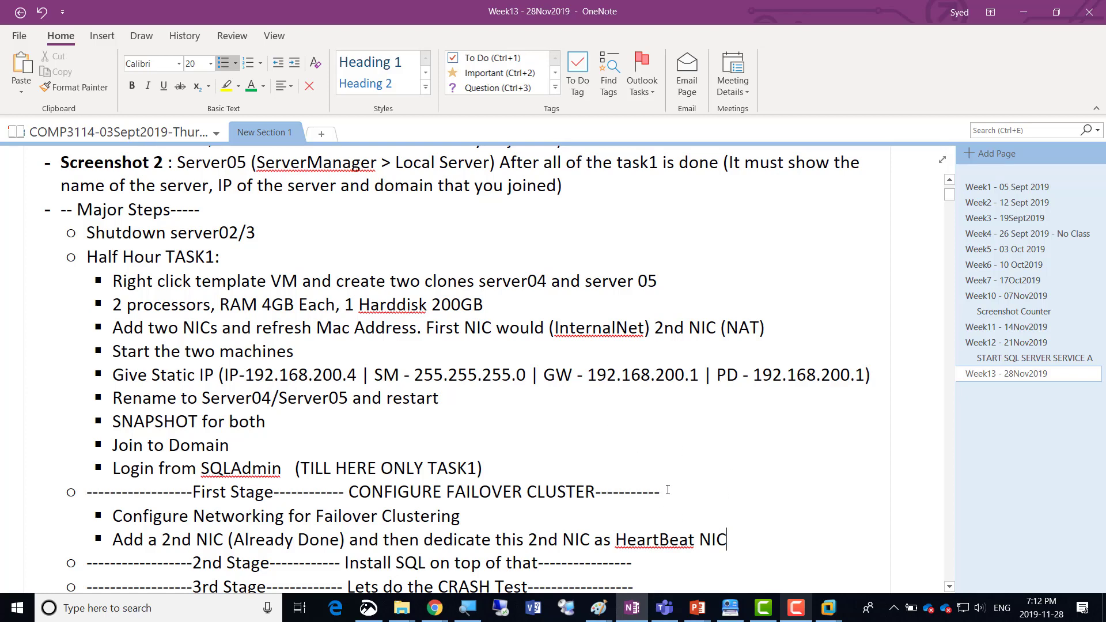
Switch to the Paint diagram and draw two dark red right triangles, about 79 px tall, across the lower edges of the Server04 and Server05 boxes.
{"action": "key", "text": "alt+Tab"}
{"action": "key", "text": "alt+Tab"}
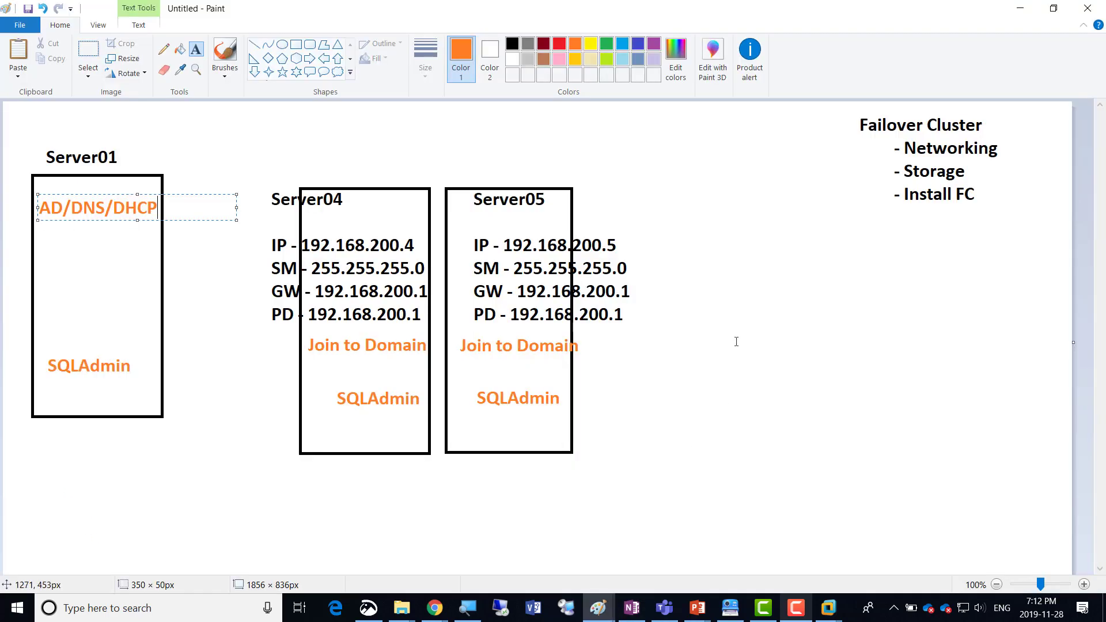
{"action": "left_click", "coordinate": [253, 58]}
{"action": "left_click", "coordinate": [543, 43]}
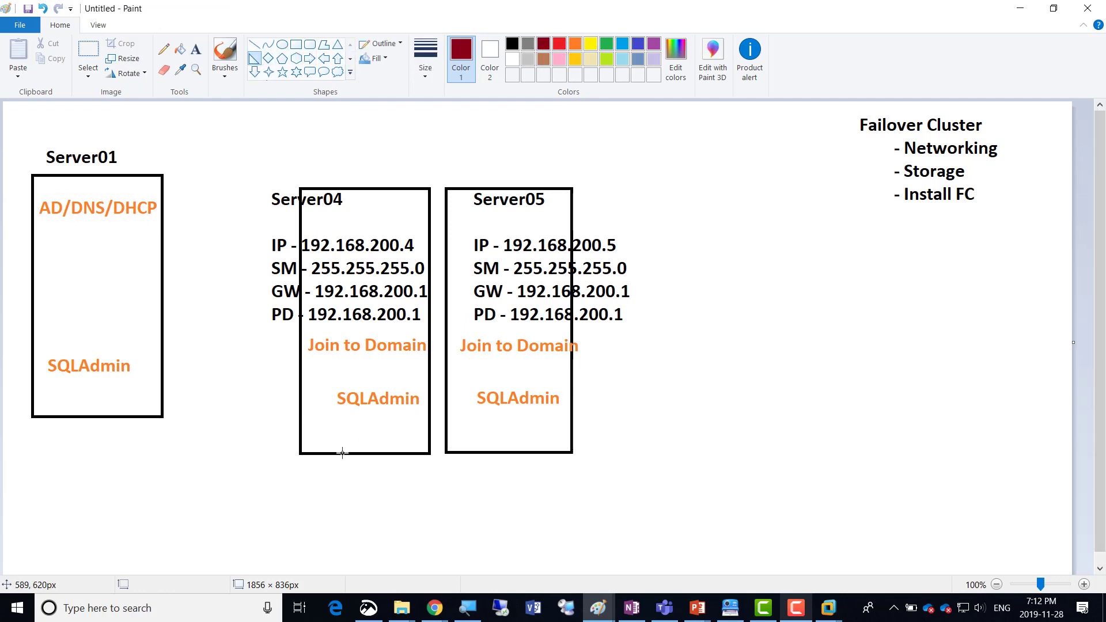
{"action": "left_click_drag", "start_coordinate": [320, 429], "coordinate": [341, 473]}
{"action": "left_click_drag", "start_coordinate": [357, 429], "coordinate": [380, 474]}
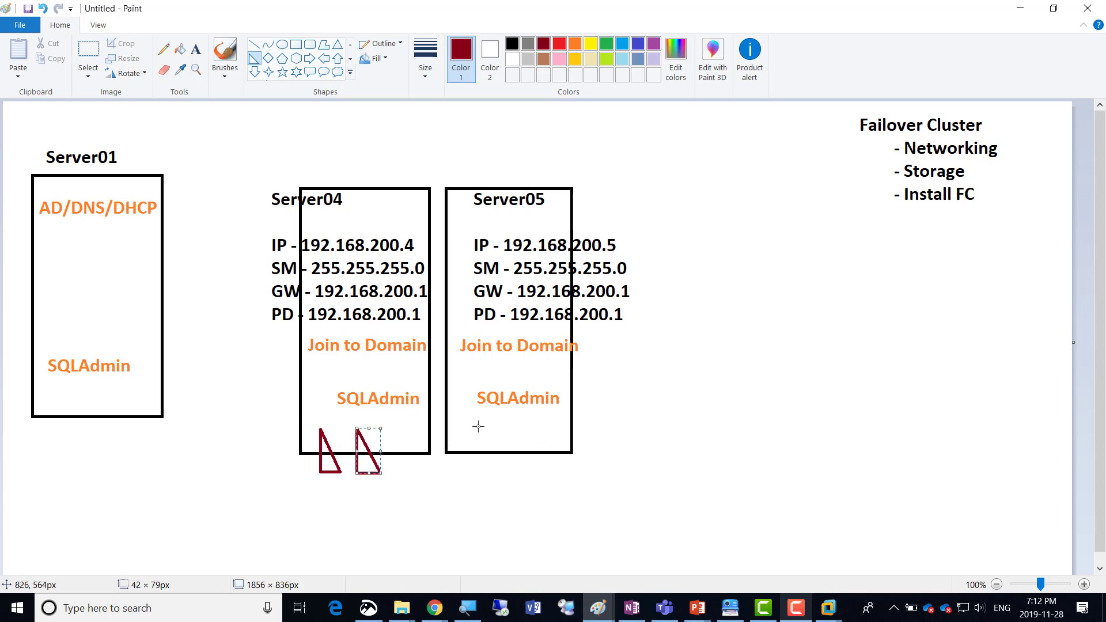
{"action": "mouse_move", "coordinate": [476, 424]}
{"action": "left_mouse_down"}
{"action": "mouse_move", "coordinate": [495, 446]}
{"action": "mouse_move", "coordinate": [495, 470]}
{"action": "left_mouse_up"}
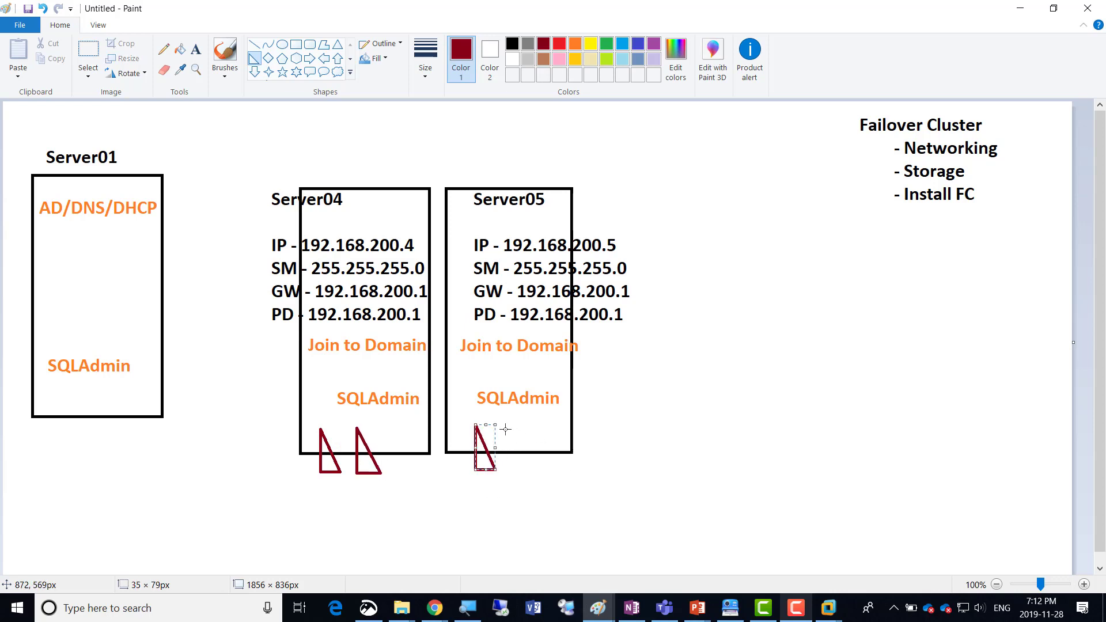
{"action": "left_click_drag", "start_coordinate": [504, 424], "coordinate": [527, 470]}
{"action": "left_click", "coordinate": [612, 454]}
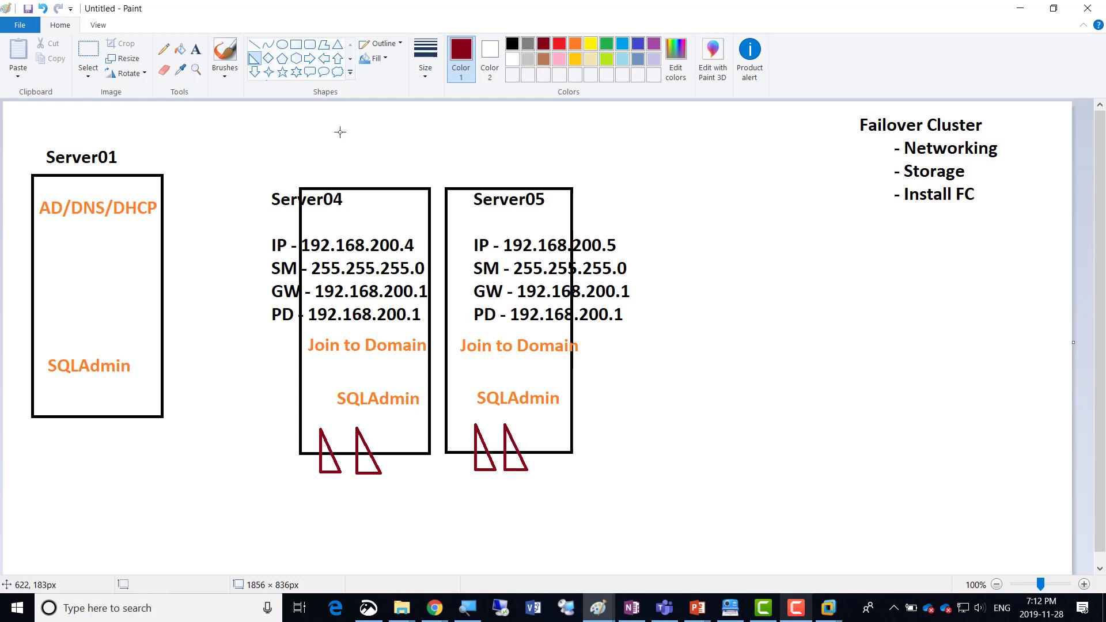
Label the first triangle of Server04 with the dark red text "LAN" placed just above it.
{"action": "left_click", "coordinate": [195, 49]}
{"action": "left_click", "coordinate": [310, 419]}
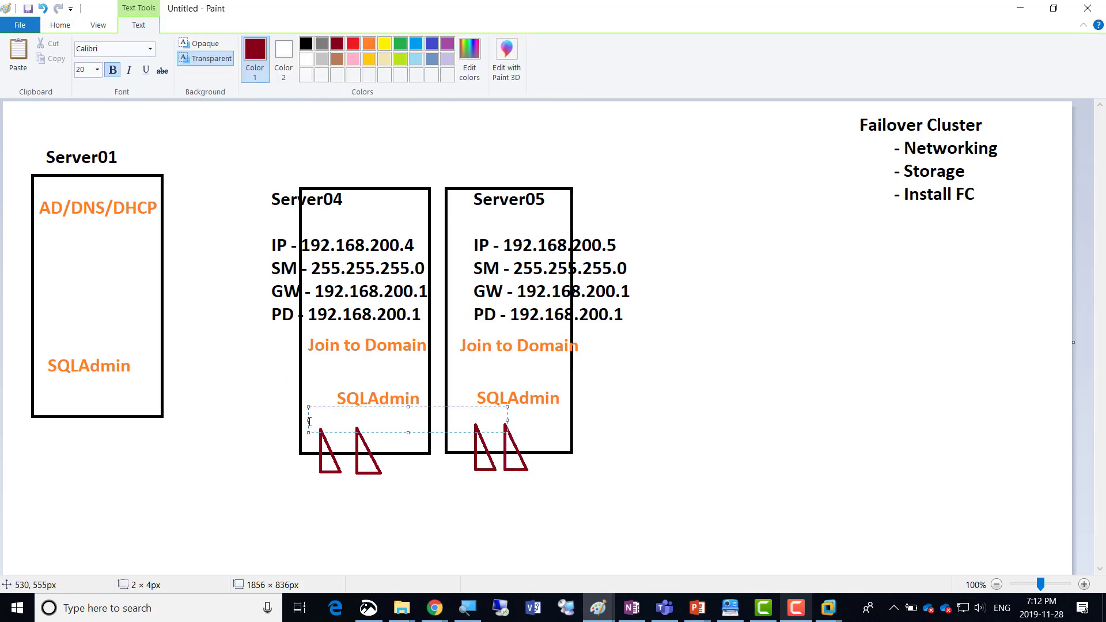
{"action": "type", "text": "LAN"}
{"action": "left_click", "coordinate": [570, 432]}
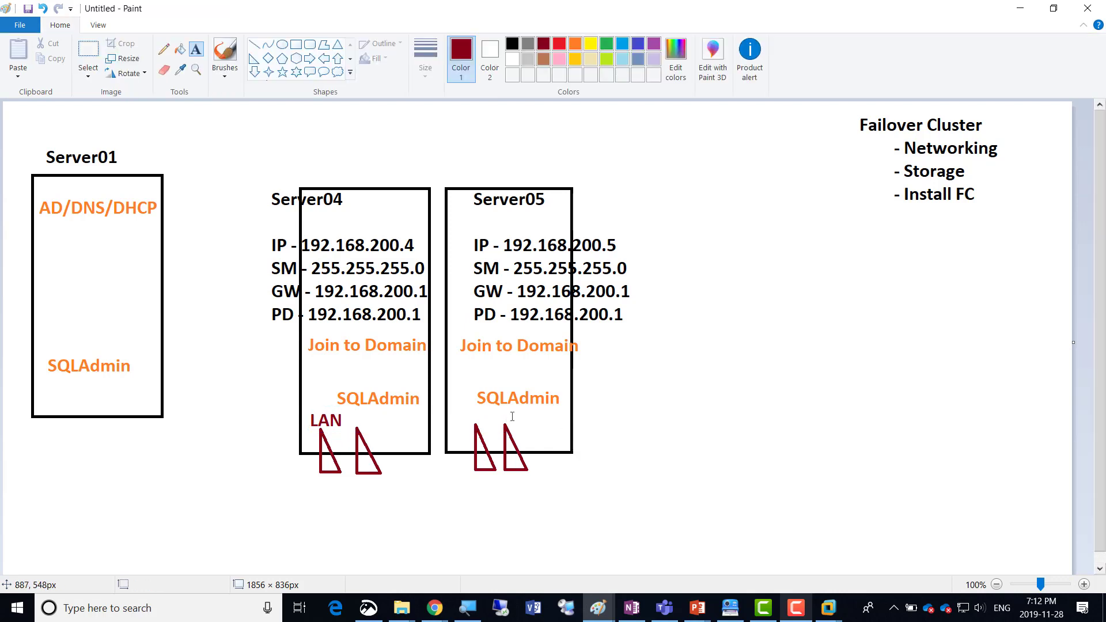
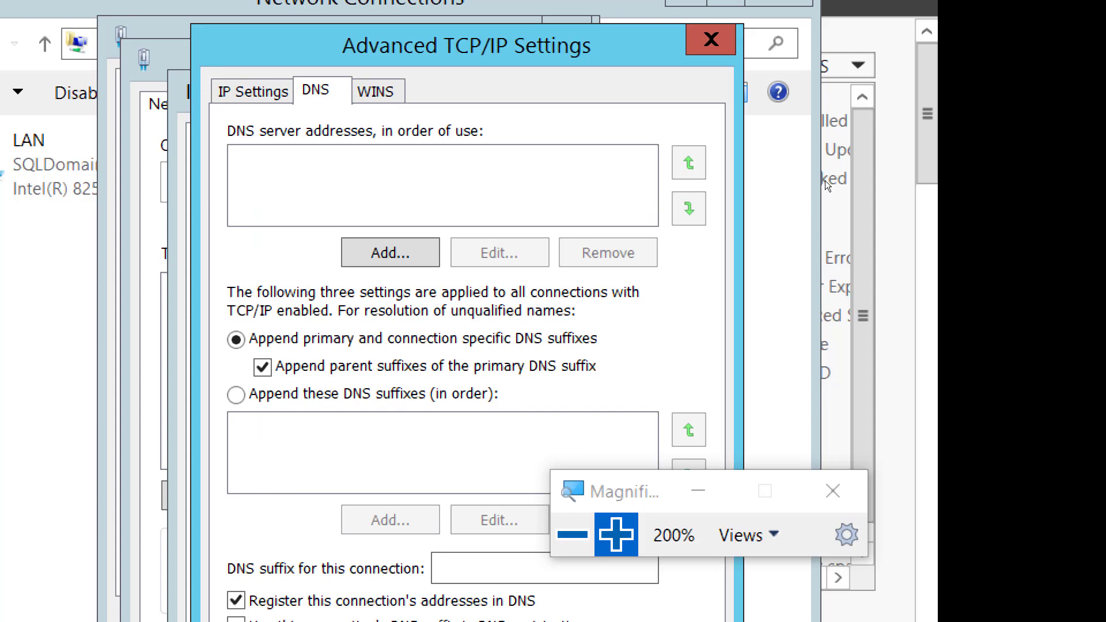
Turn off registering the HB connection's addresses in DNS in its advanced TCP/IP settings on Server04.
{"action": "left_click", "coordinate": [711, 39]}
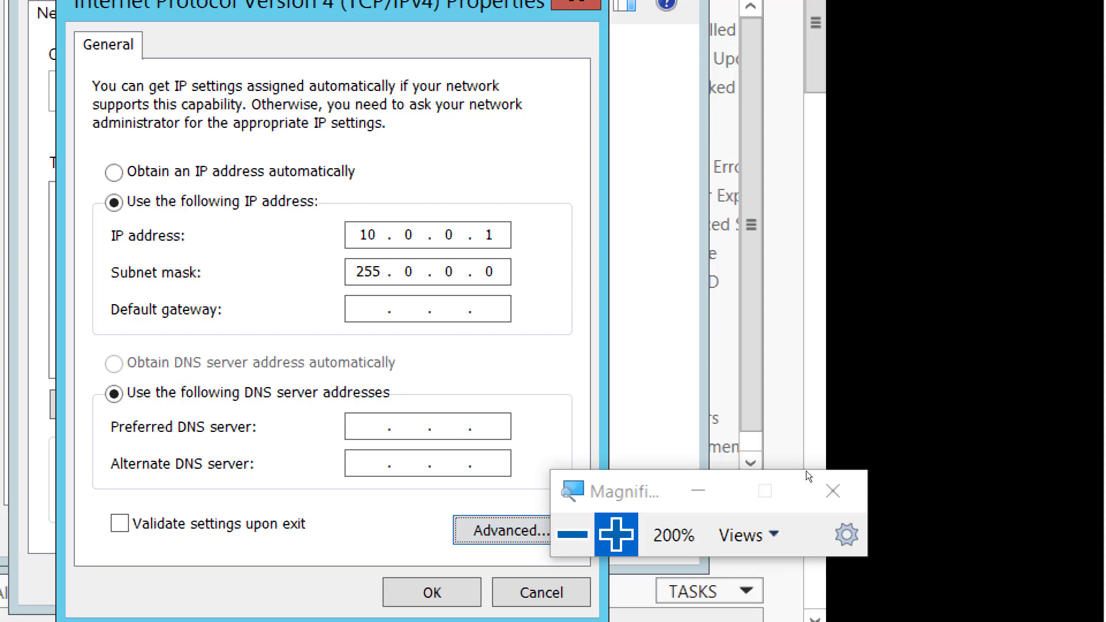
{"action": "key", "text": "Return"}
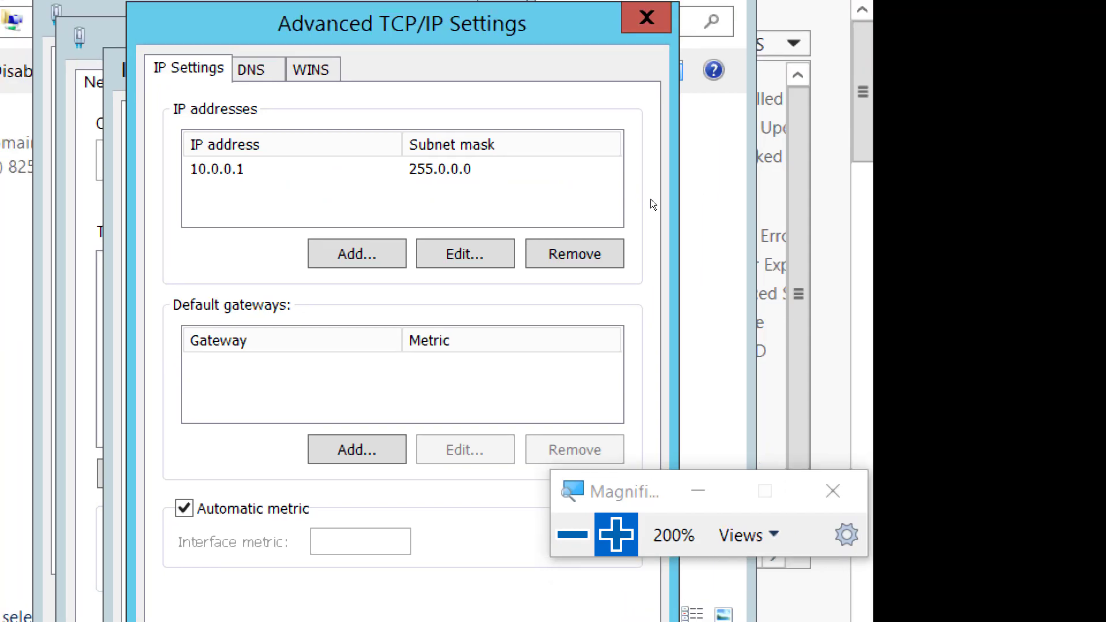
{"action": "key", "text": "ctrl+Tab"}
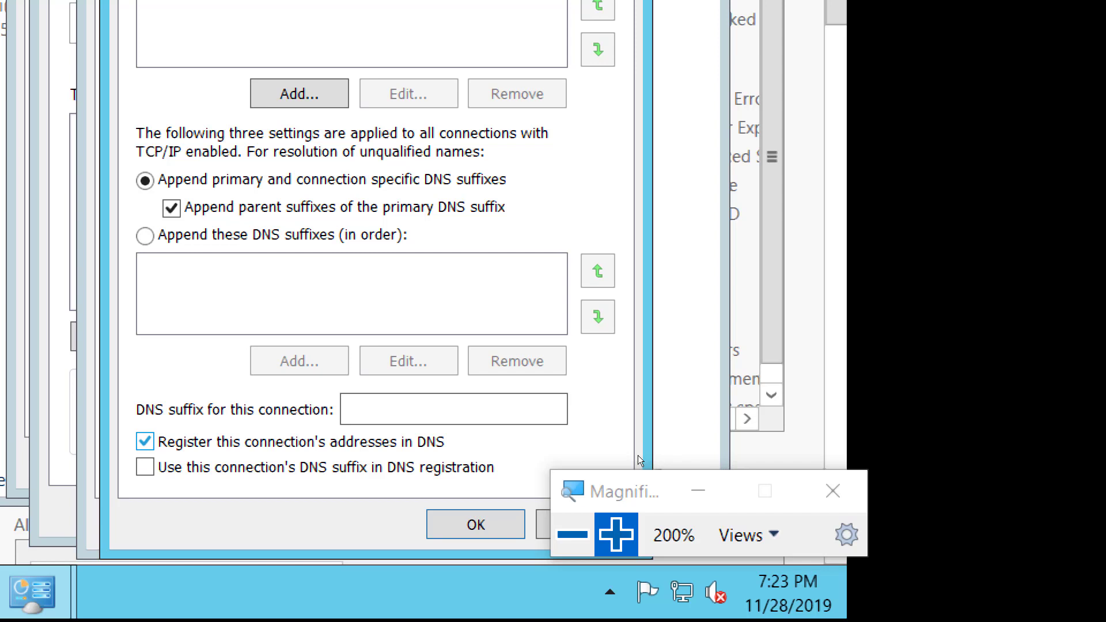
{"action": "key", "text": "space"}
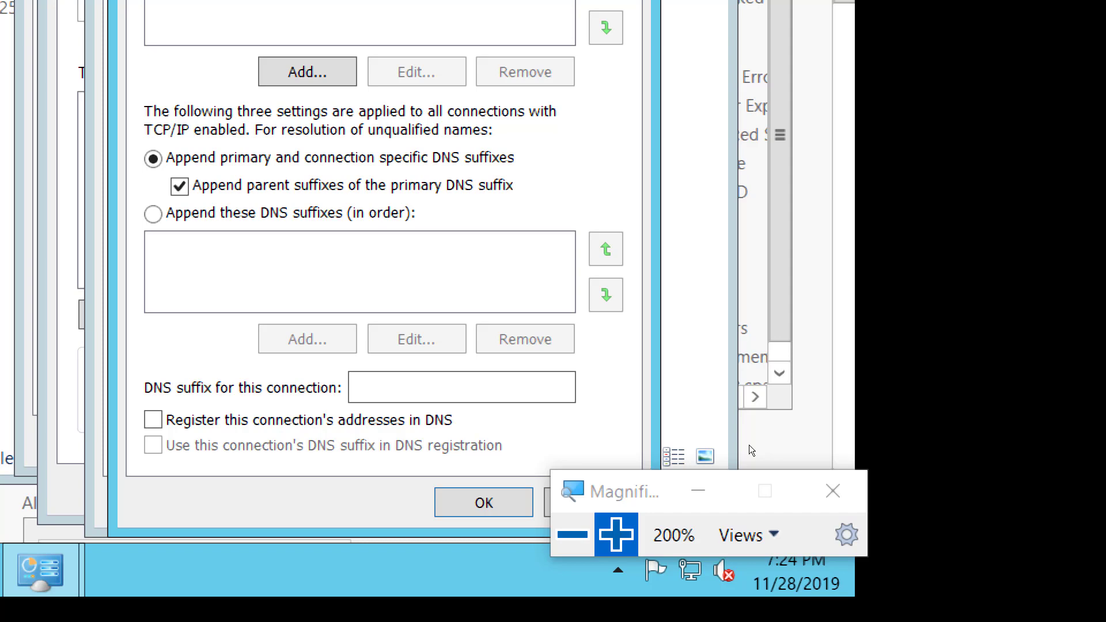
{"action": "key", "text": "super+minus"}
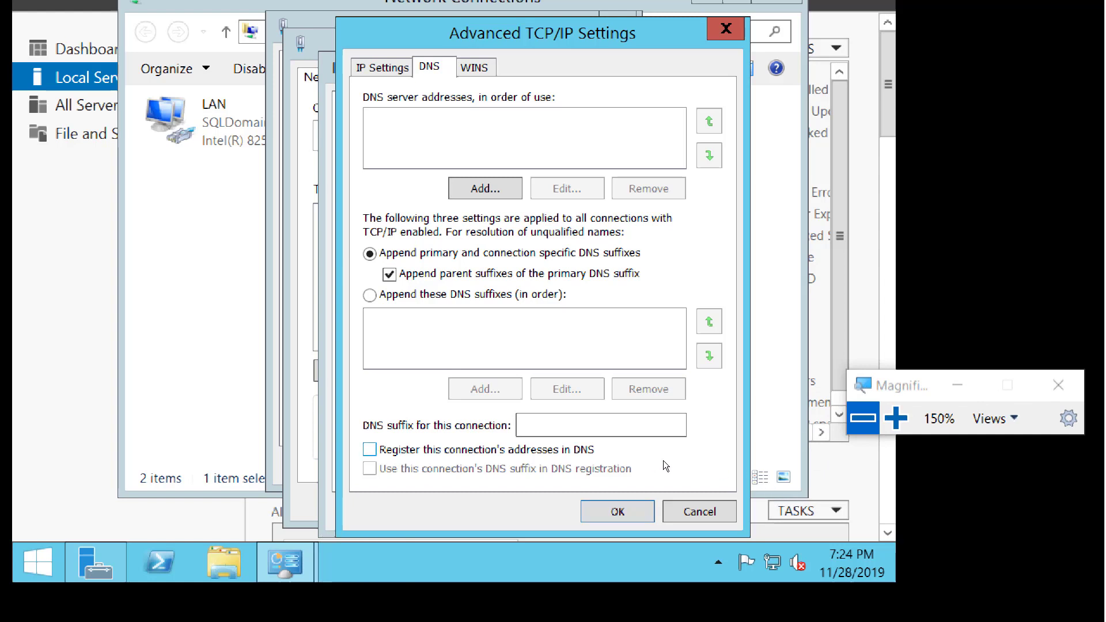
{"action": "key", "text": "Return"}
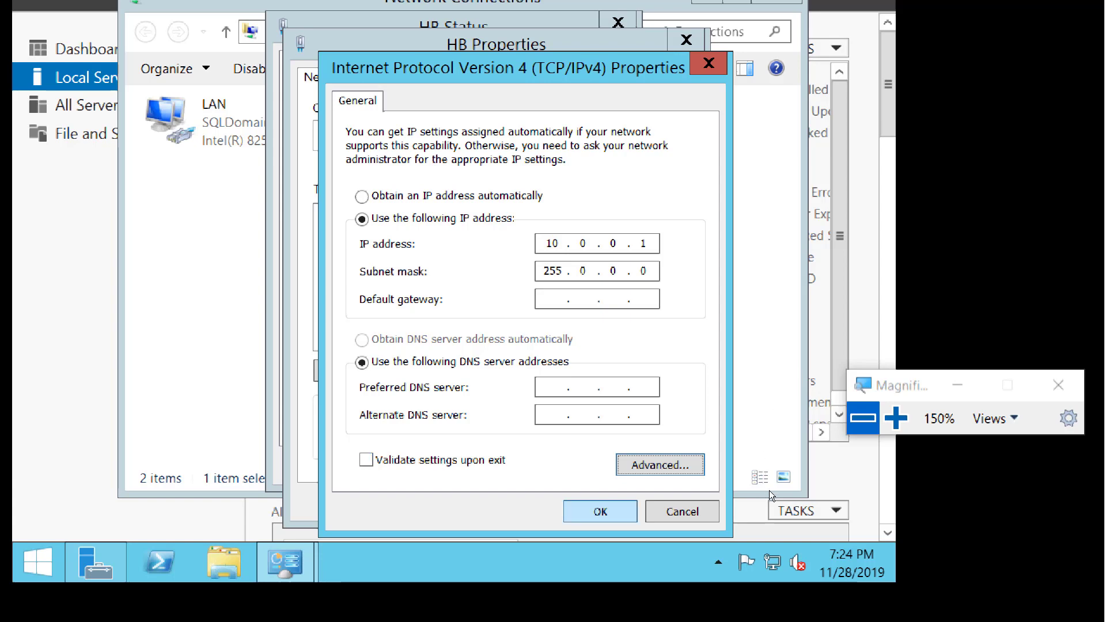
Accept the HB connection's IPv4 and adapter properties, closing its status and the Network Connections window.
{"action": "key", "text": "Escape"}
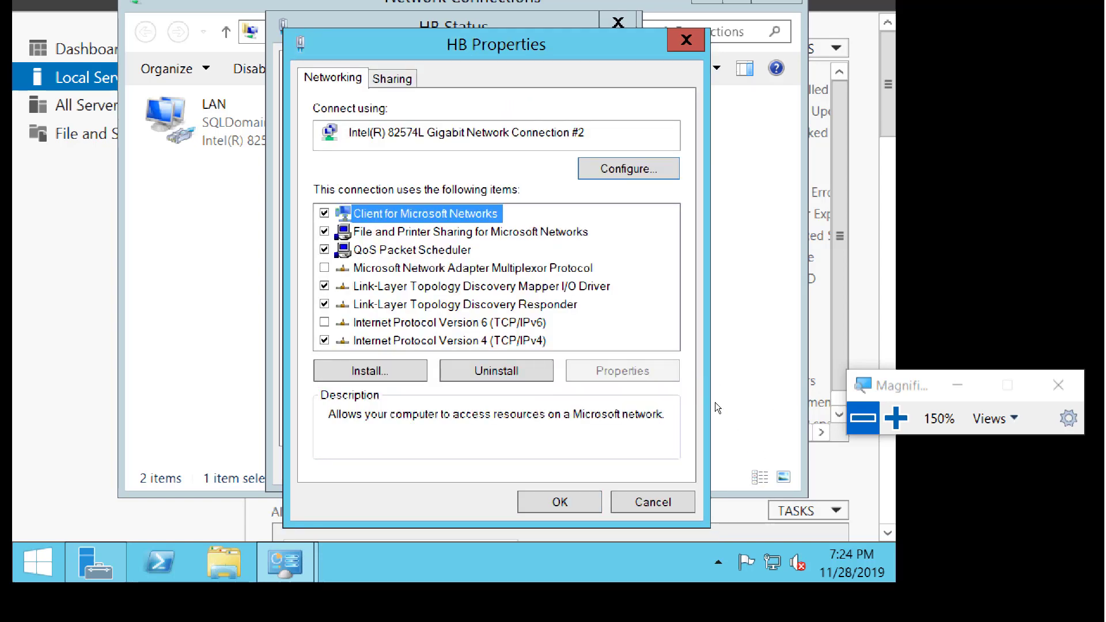
{"action": "key", "text": "Return"}
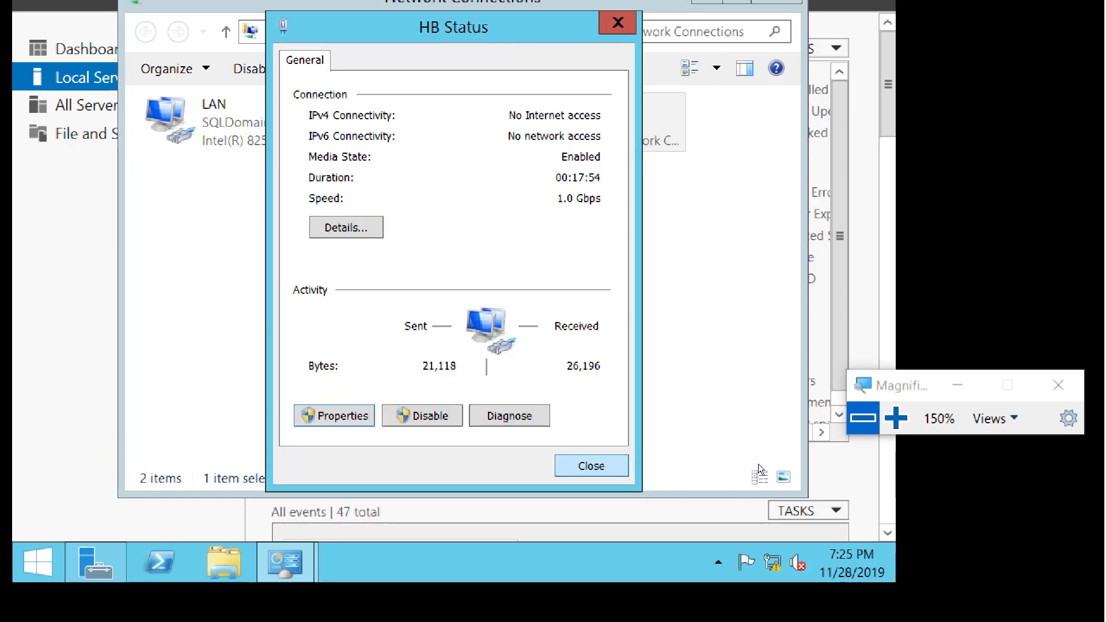
{"action": "key", "text": "Return"}
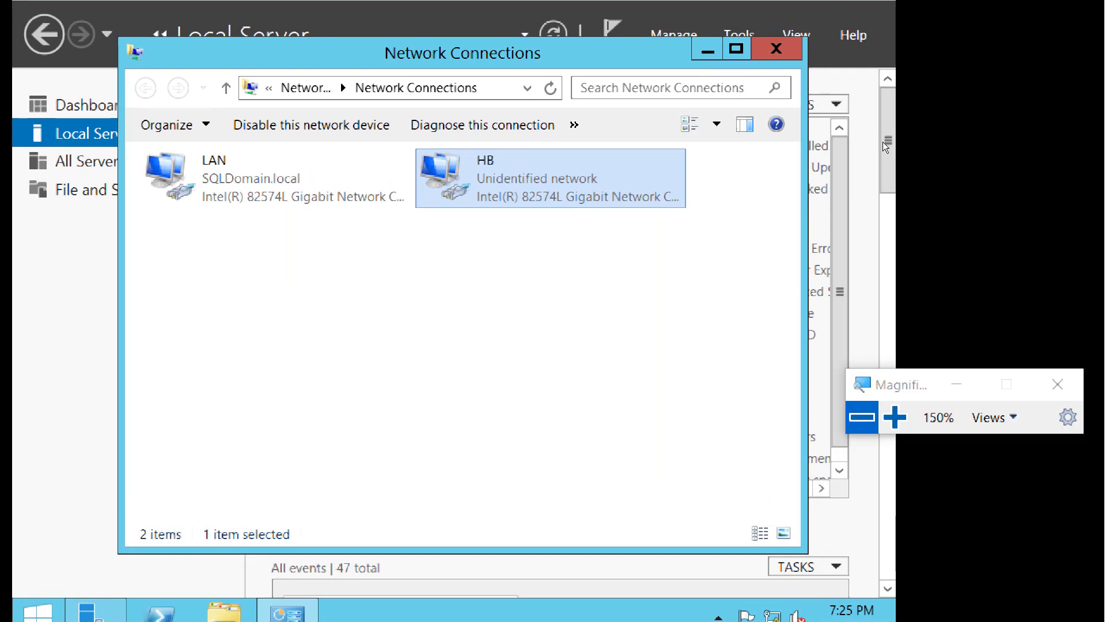
{"action": "left_click", "coordinate": [778, 46]}
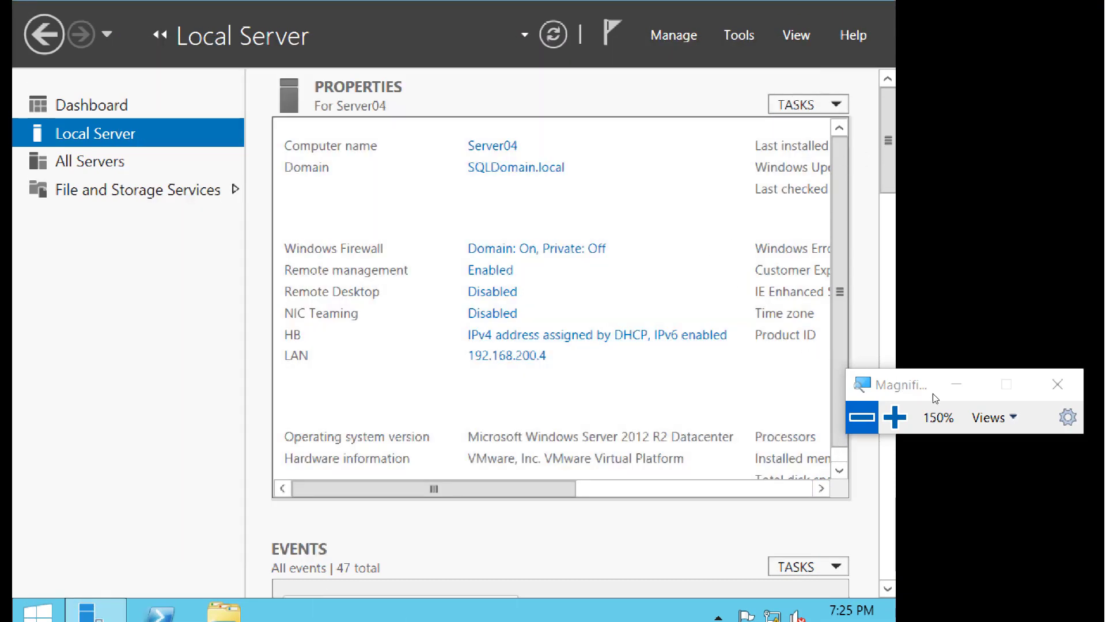
Switch to the Server05 virtual machine and log off to apply the VMware Tools interface size changes.
{"action": "left_click", "coordinate": [862, 417]}
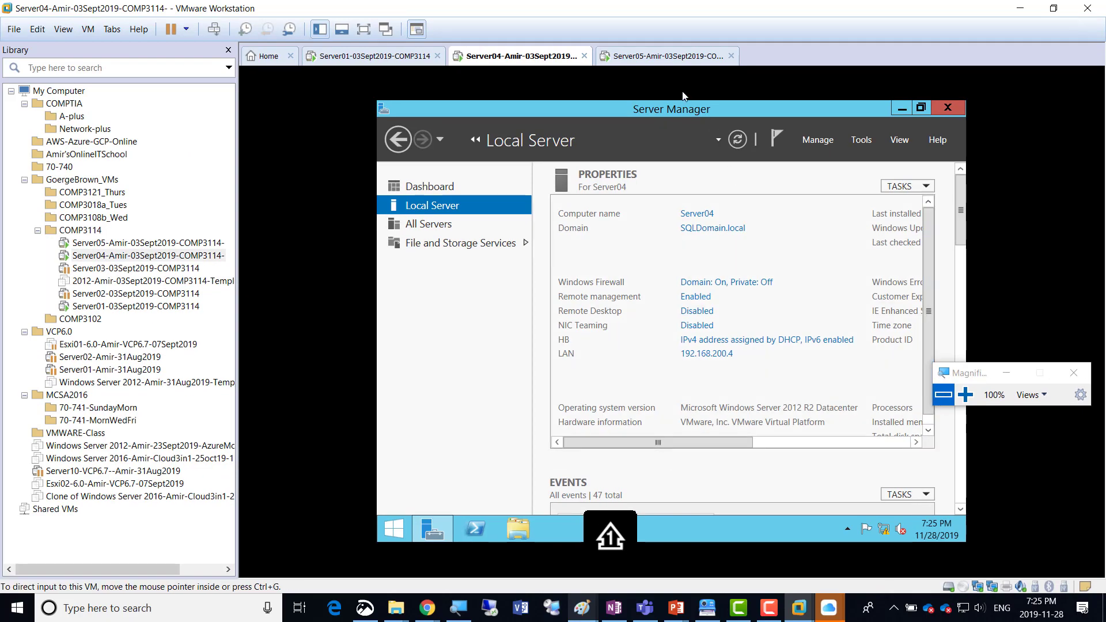
{"action": "left_click", "coordinate": [639, 60]}
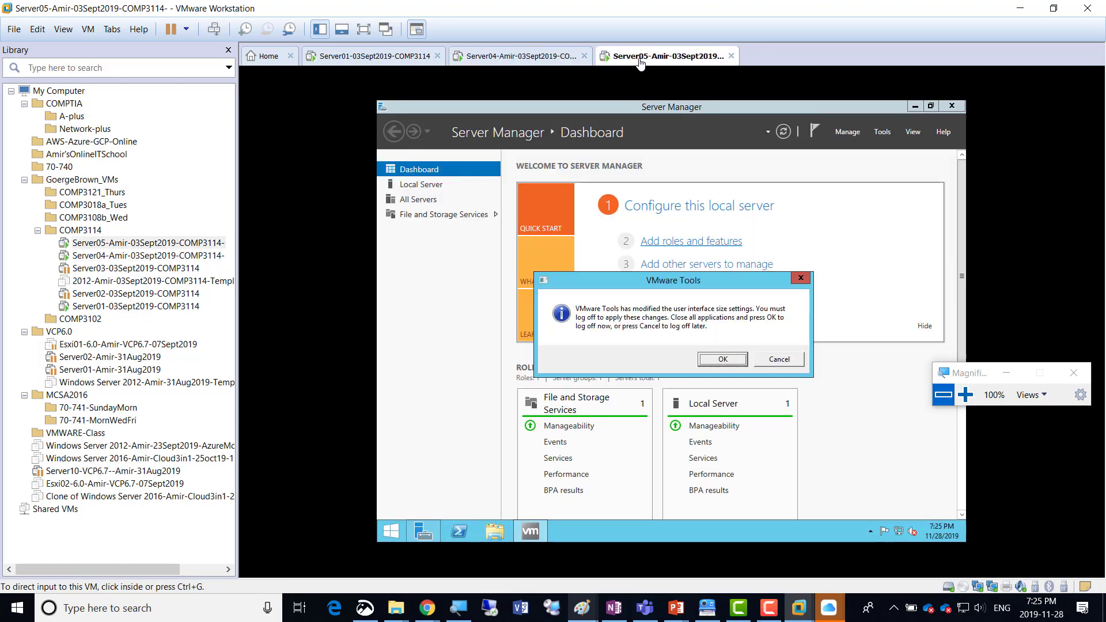
{"action": "left_click", "coordinate": [706, 360]}
{"action": "left_click", "coordinate": [716, 242]}
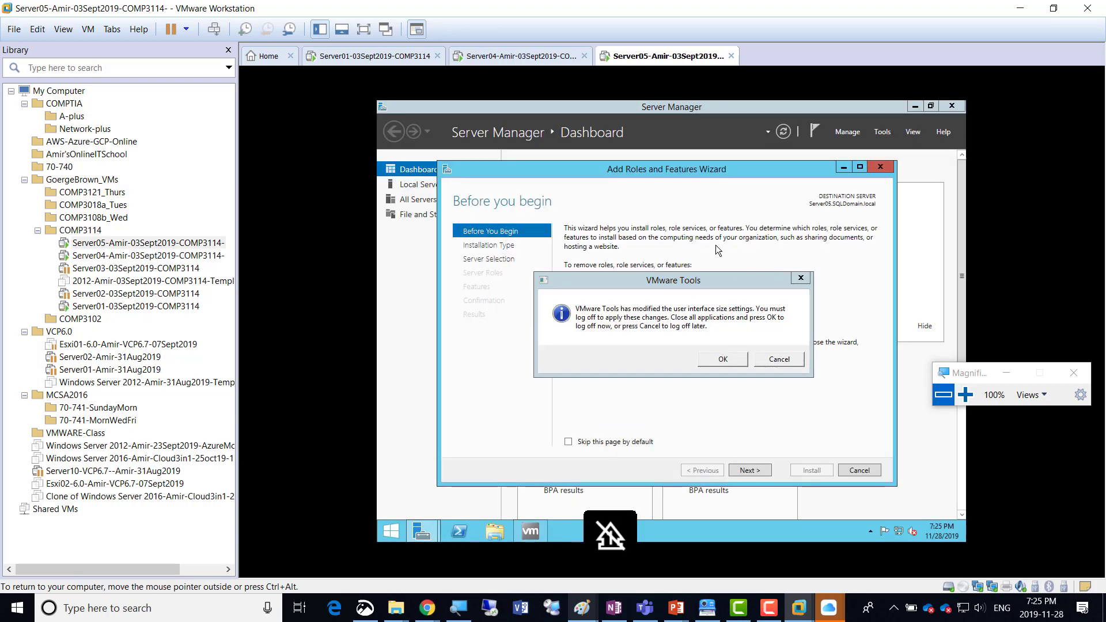
{"action": "left_click", "coordinate": [723, 357]}
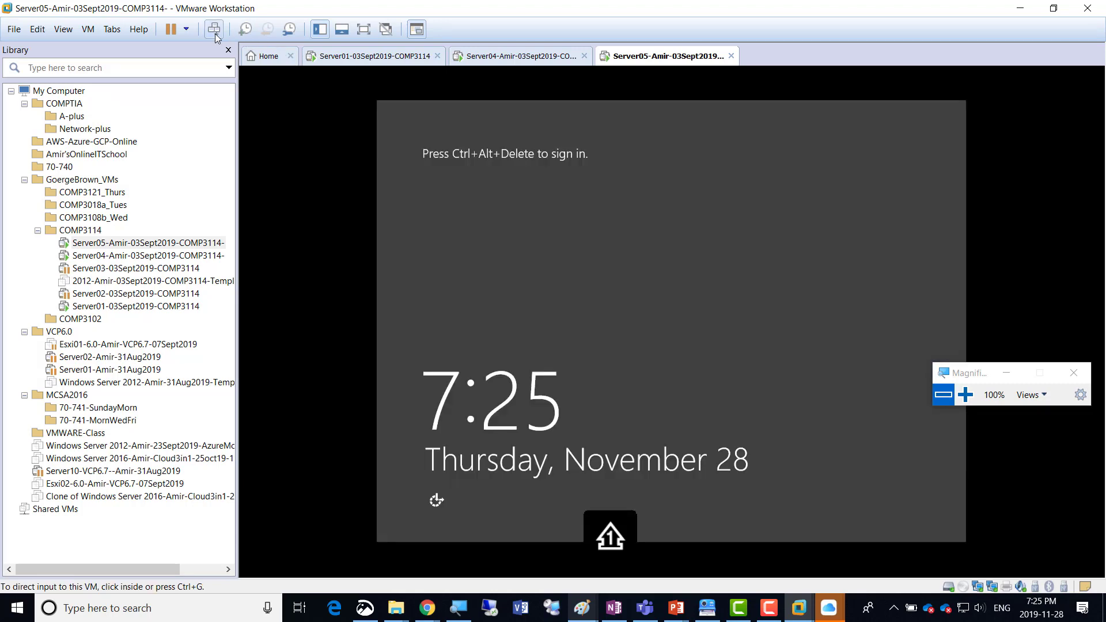
Sign in to Server05 with the NetAdmin domain account, entering the account password.
{"action": "left_click", "coordinate": [214, 32]}
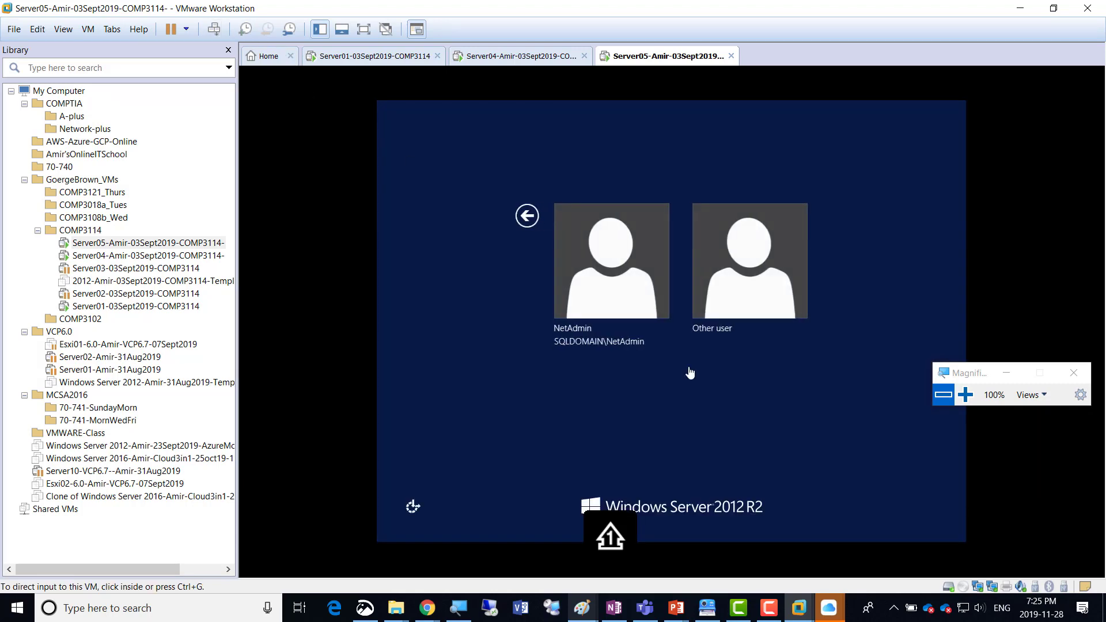
{"action": "left_click", "coordinate": [607, 270]}
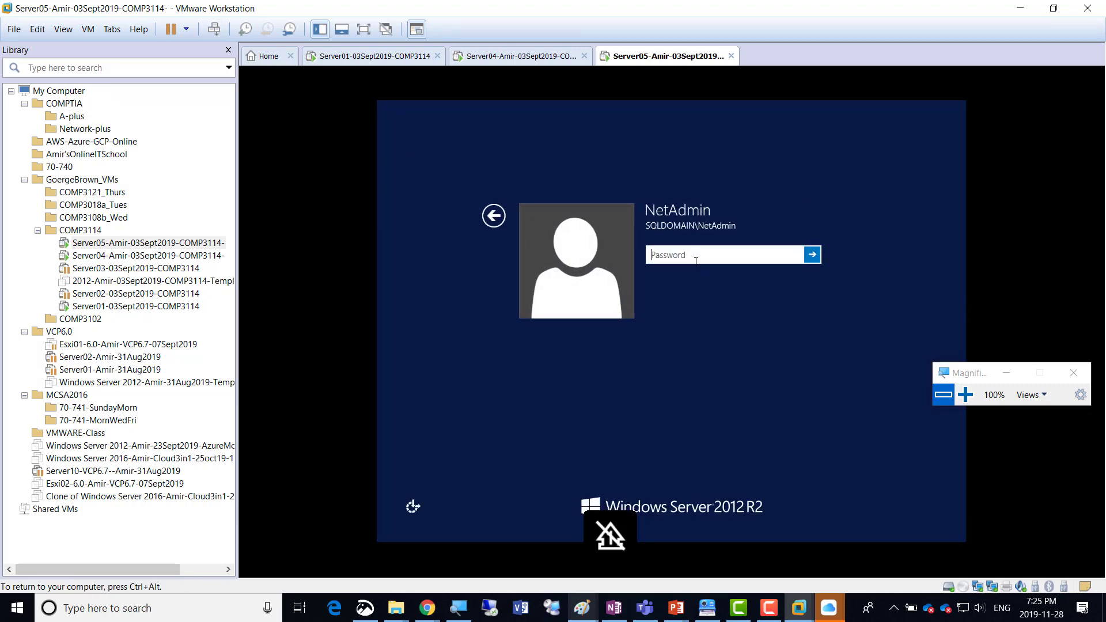
{"action": "type", "text": "••••••"}
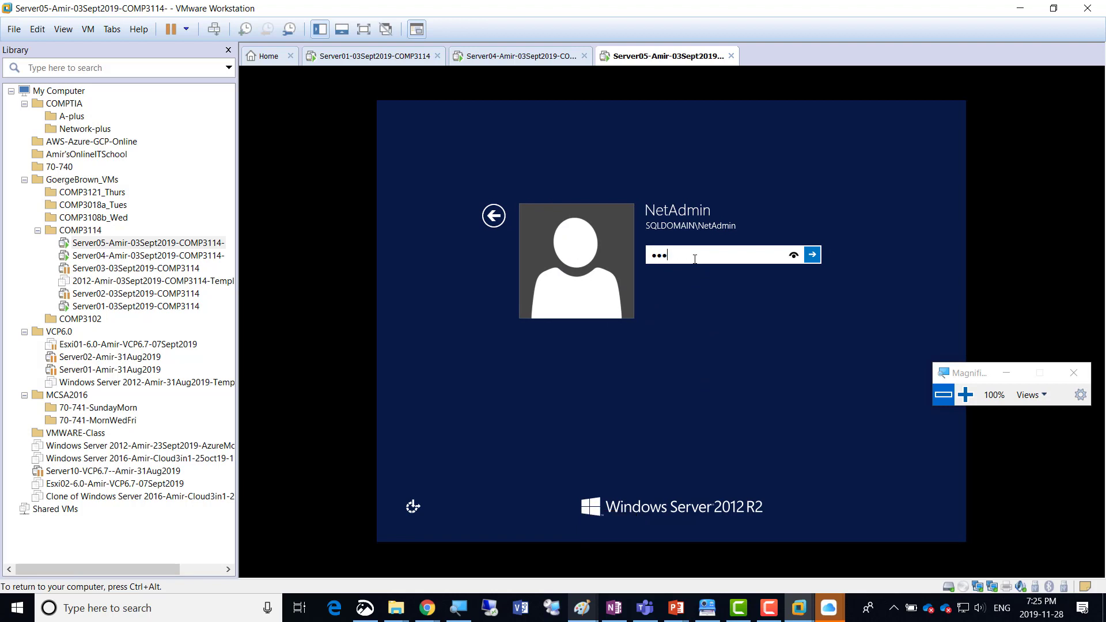
{"action": "key", "text": "Return"}
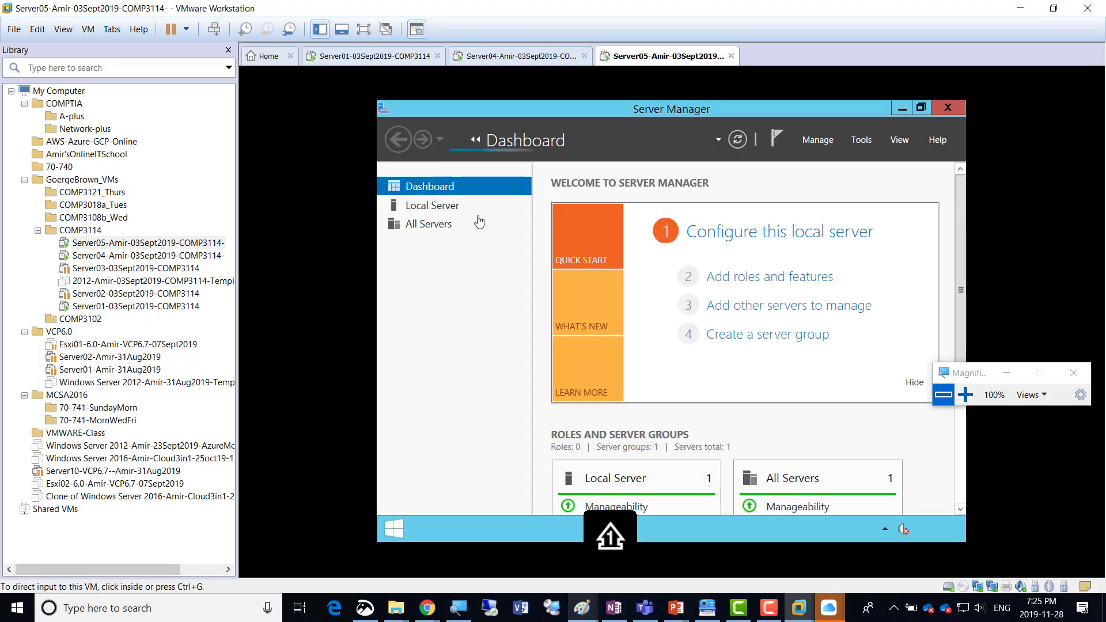
Open the network connections from Server05's local server properties and rename the Ethernet0 connection to LAN.
{"action": "left_click", "coordinate": [433, 206]}
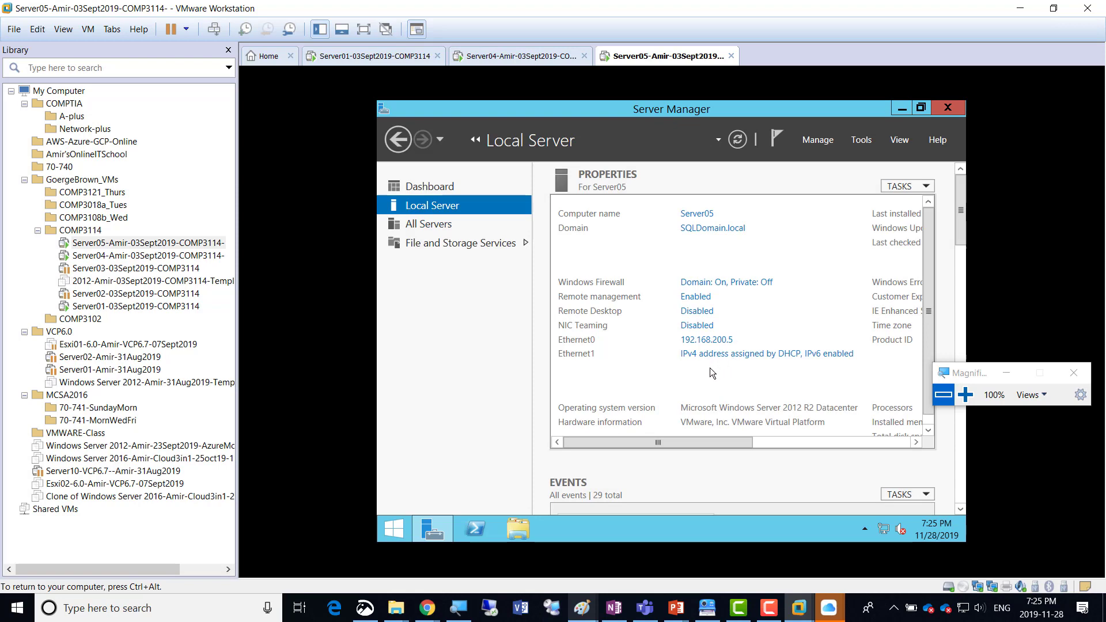
{"action": "left_click", "coordinate": [704, 360]}
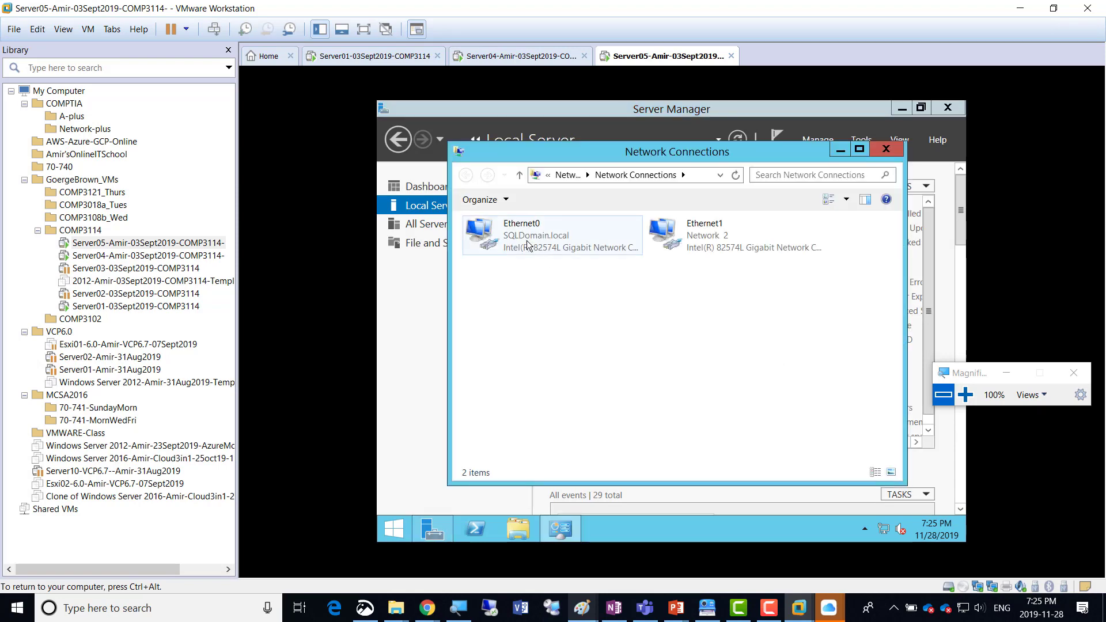
{"action": "left_click", "coordinate": [965, 395]}
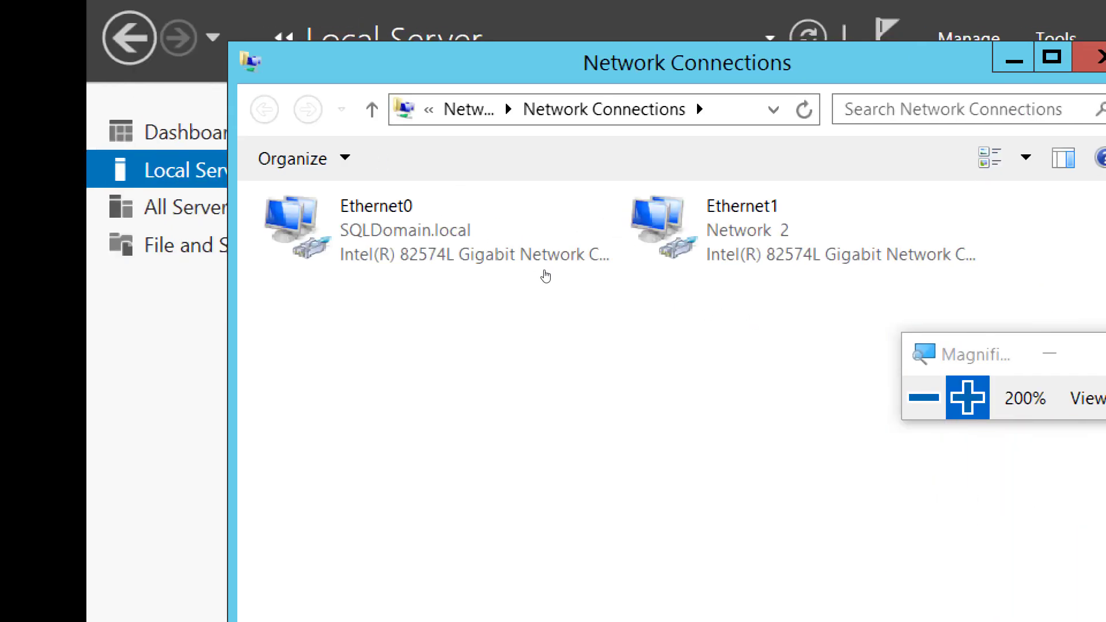
{"action": "right_click", "coordinate": [524, 240]}
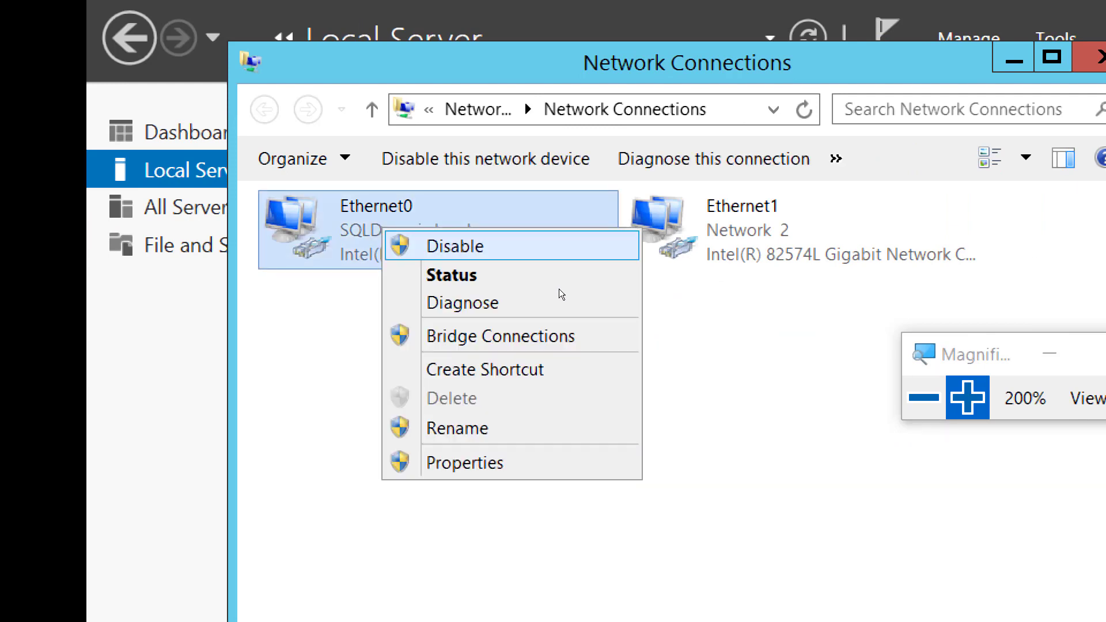
{"action": "key", "text": "Return"}
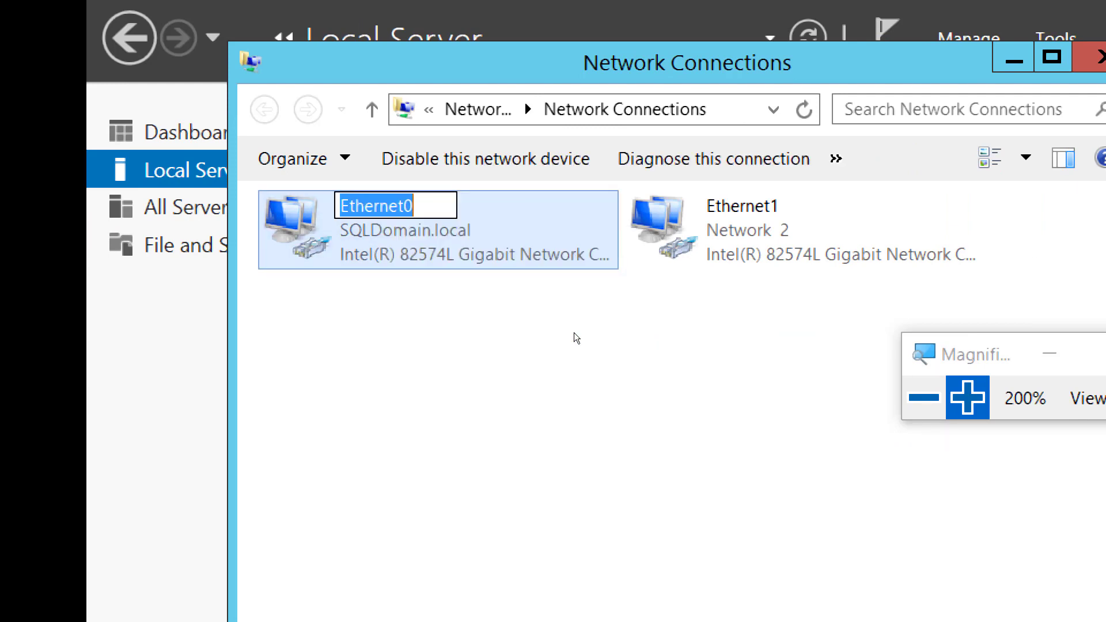
{"action": "type", "text": "LAN"}
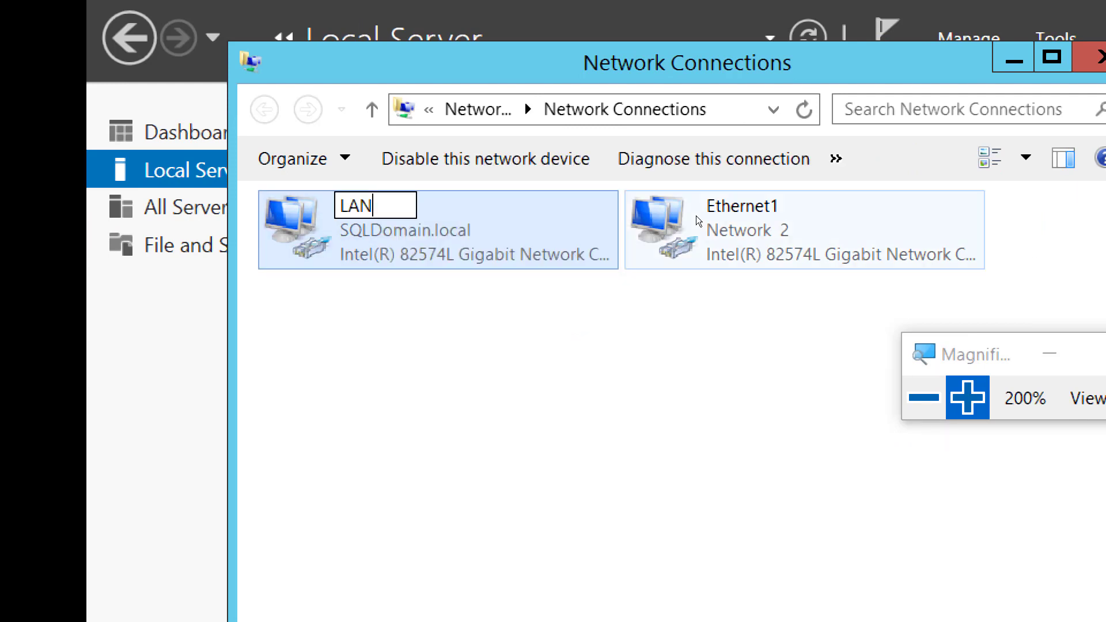
Rename the Ethernet1 connection on Server05 to HB.
{"action": "right_click", "coordinate": [723, 197]}
{"action": "left_click", "coordinate": [709, 210]}
{"action": "right_click", "coordinate": [691, 211]}
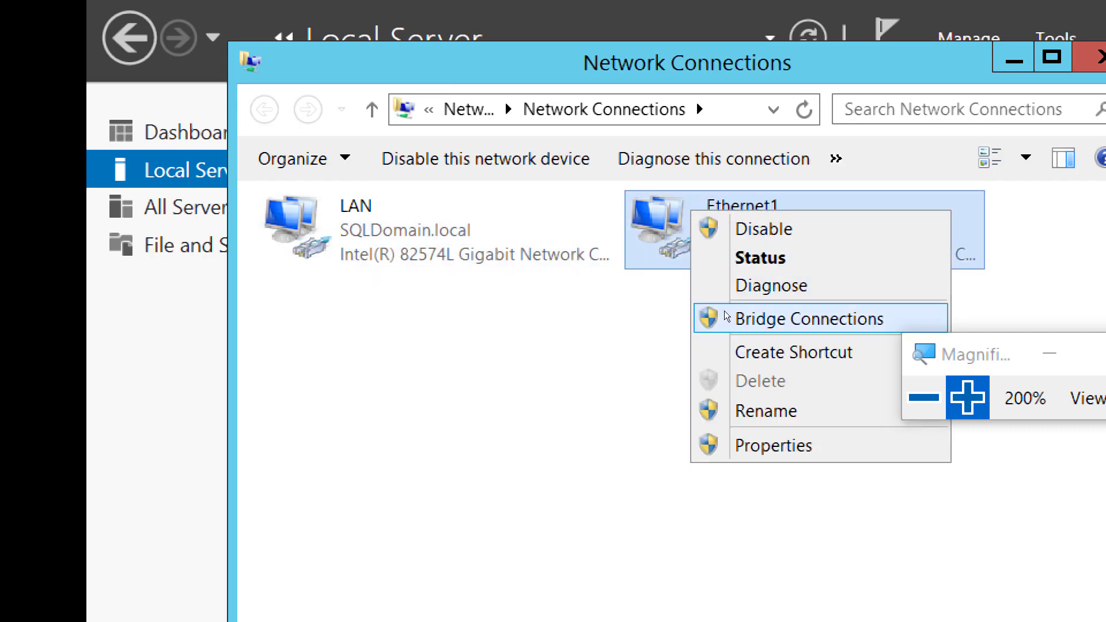
{"action": "left_click", "coordinate": [730, 410]}
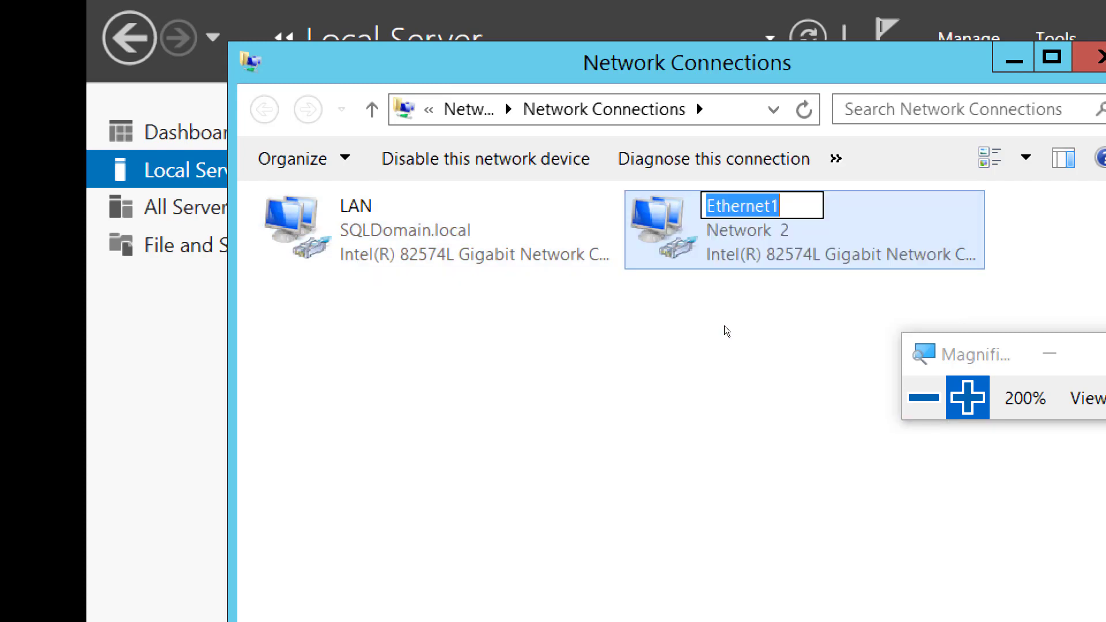
{"action": "type", "text": "HB"}
{"action": "left_click", "coordinate": [731, 333]}
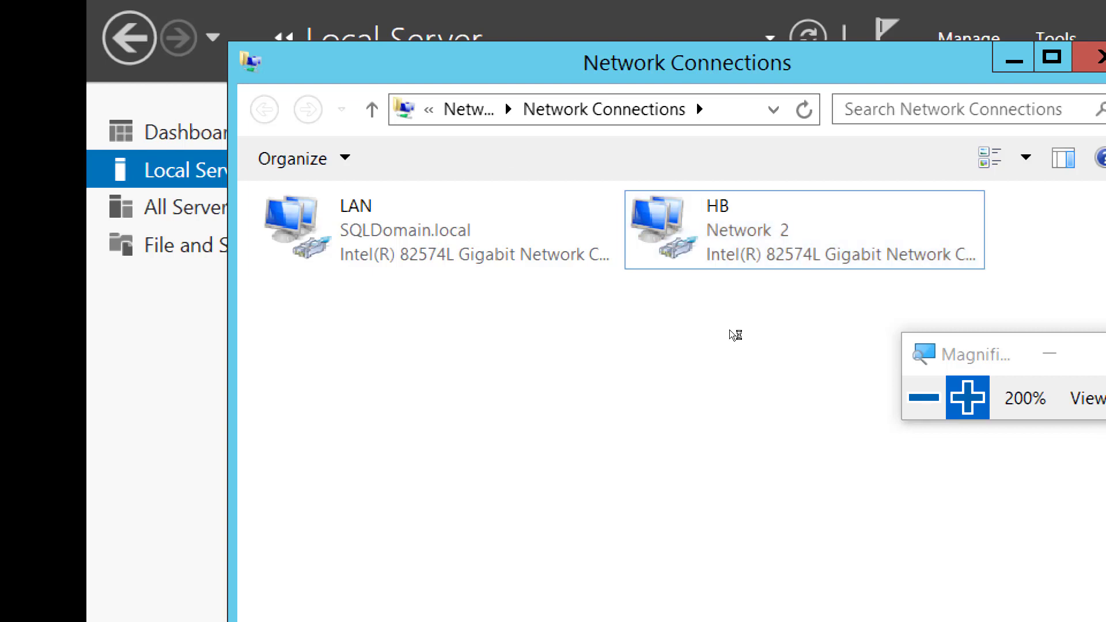
Disable Internet Protocol Version 6 (TCP/IPv6) in the HB connection's properties on Server05.
{"action": "double_click", "coordinate": [690, 239]}
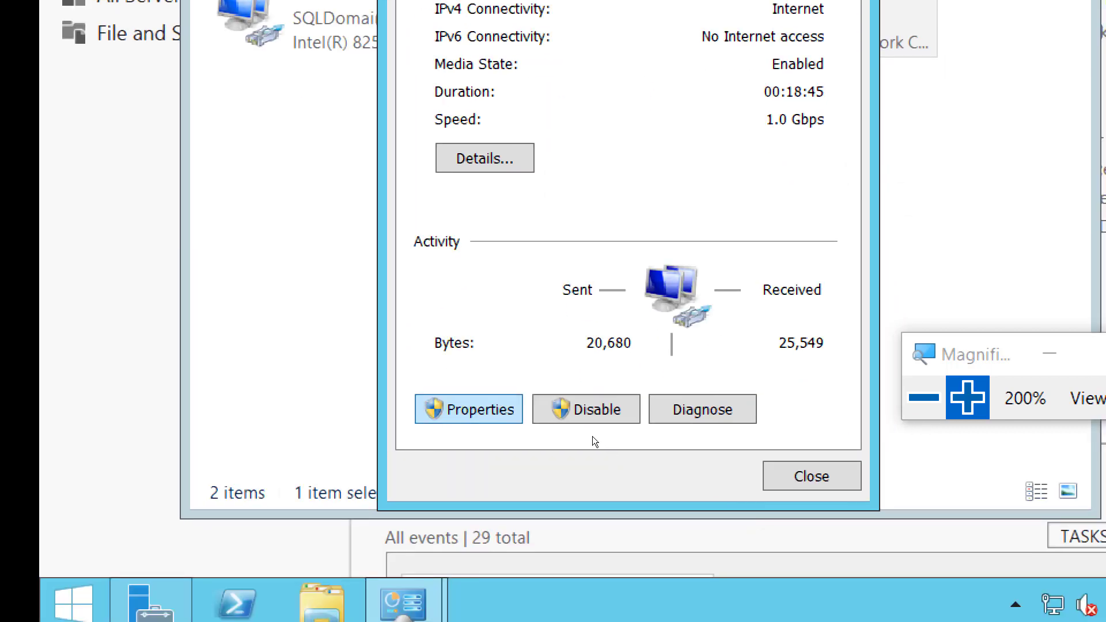
{"action": "left_click", "coordinate": [592, 437]}
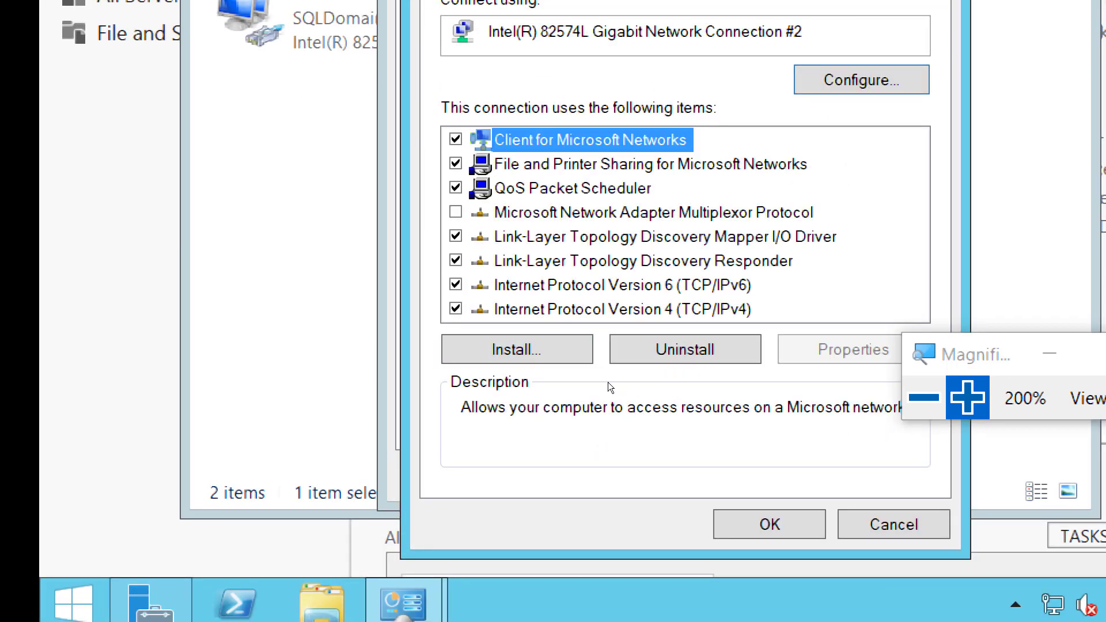
{"action": "left_click", "coordinate": [456, 284]}
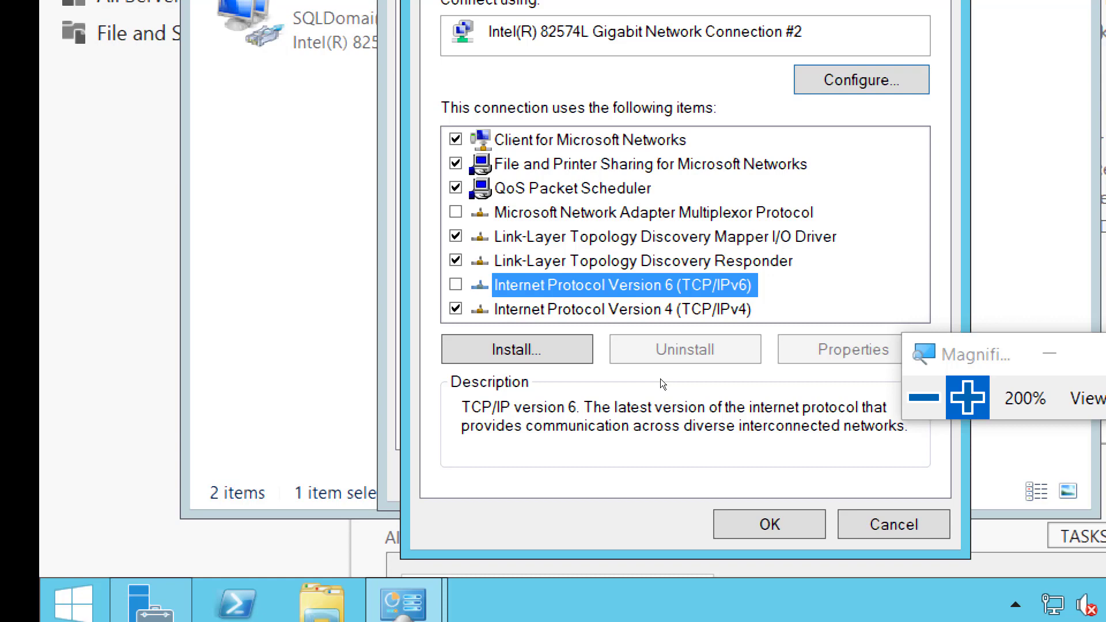
Give the HB connection the static IPv4 address 10.0.0.2 with subnet mask 255.0.0.0.
{"action": "double_click", "coordinate": [660, 309]}
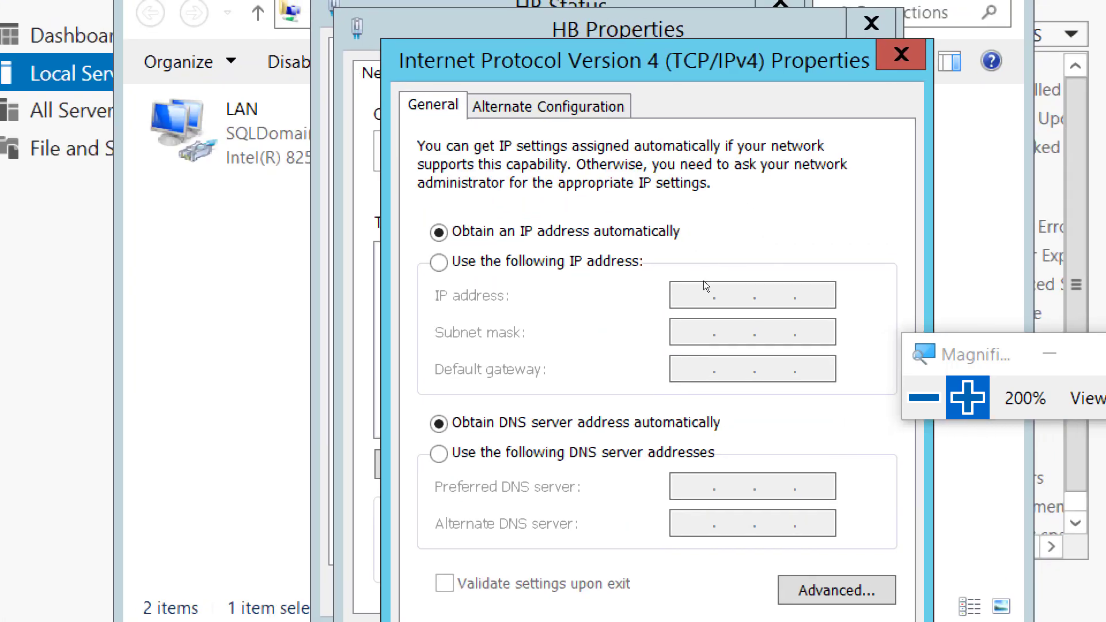
{"action": "left_click", "coordinate": [439, 262]}
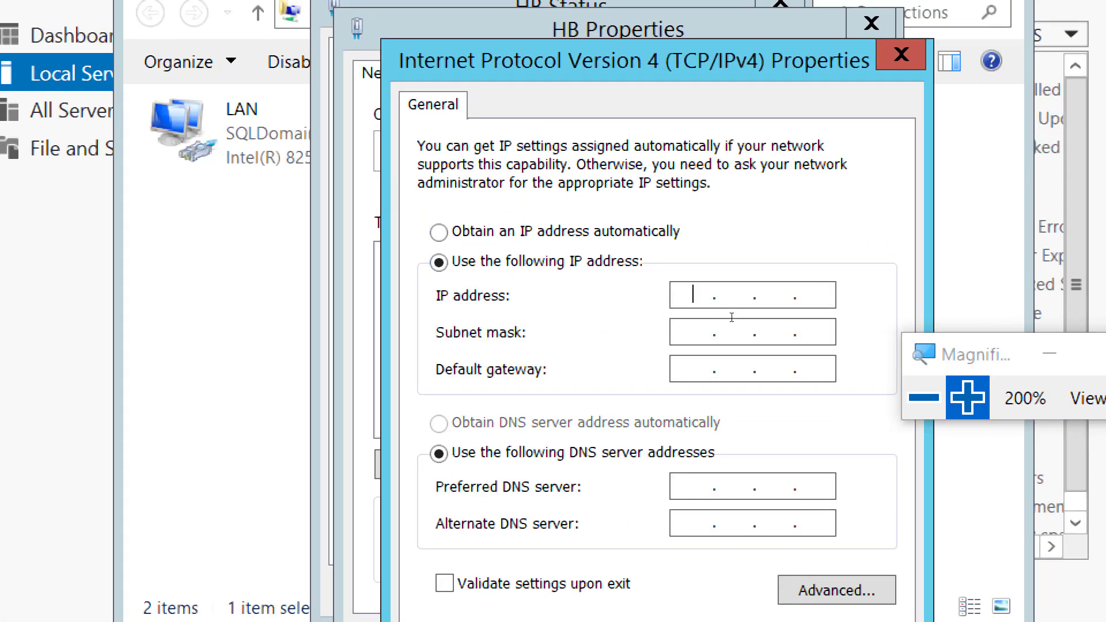
{"action": "type", "text": "10.0.0.2"}
{"action": "key", "text": "Tab"}
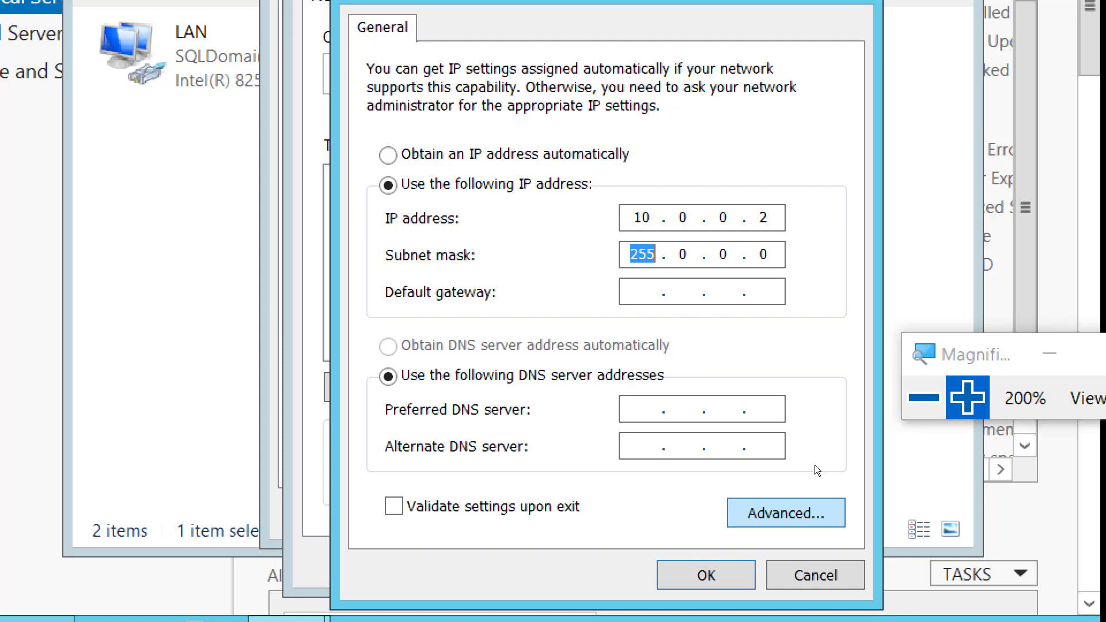
Turn off registering the HB connection's addresses in DNS in its advanced TCP/IP settings on Server05.
{"action": "left_click", "coordinate": [814, 500]}
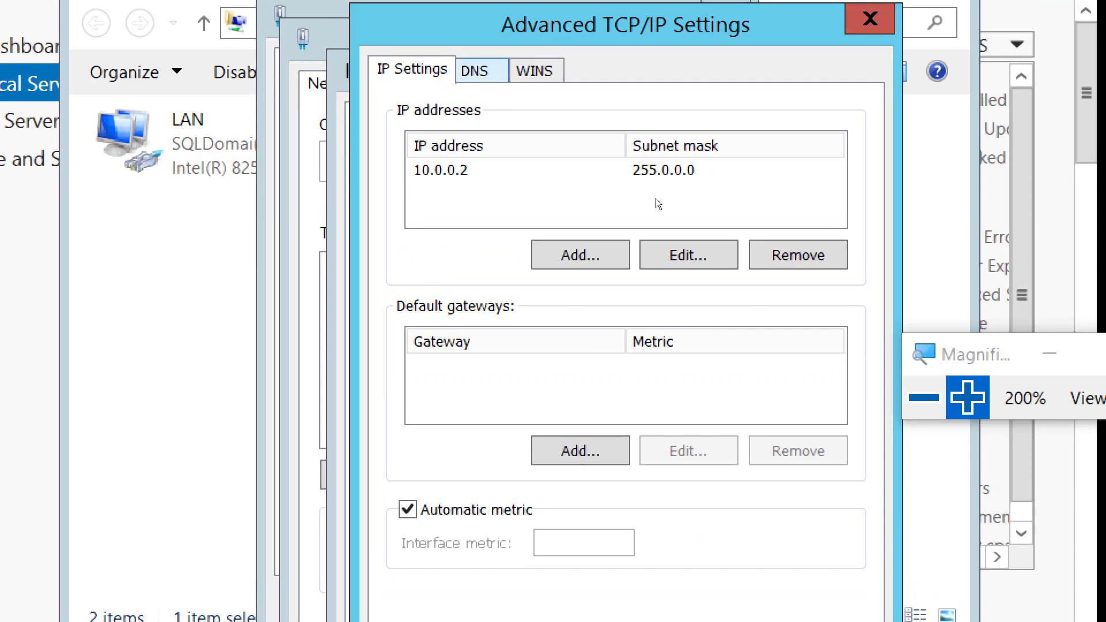
{"action": "key", "text": "ctrl+Tab"}
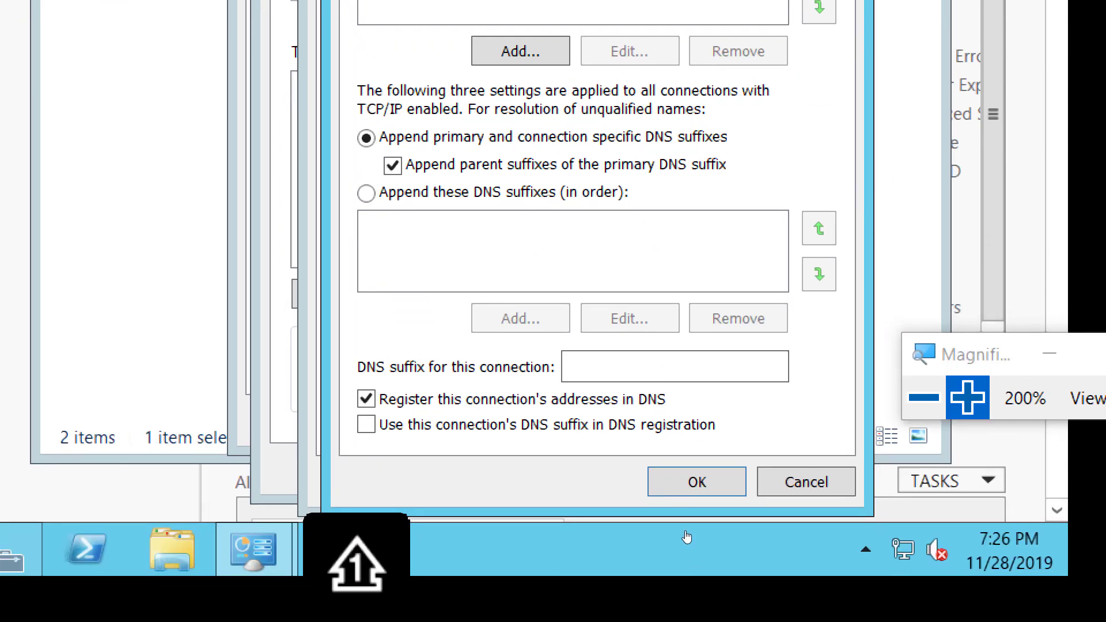
{"action": "left_click", "coordinate": [635, 458]}
{"action": "key", "text": "space"}
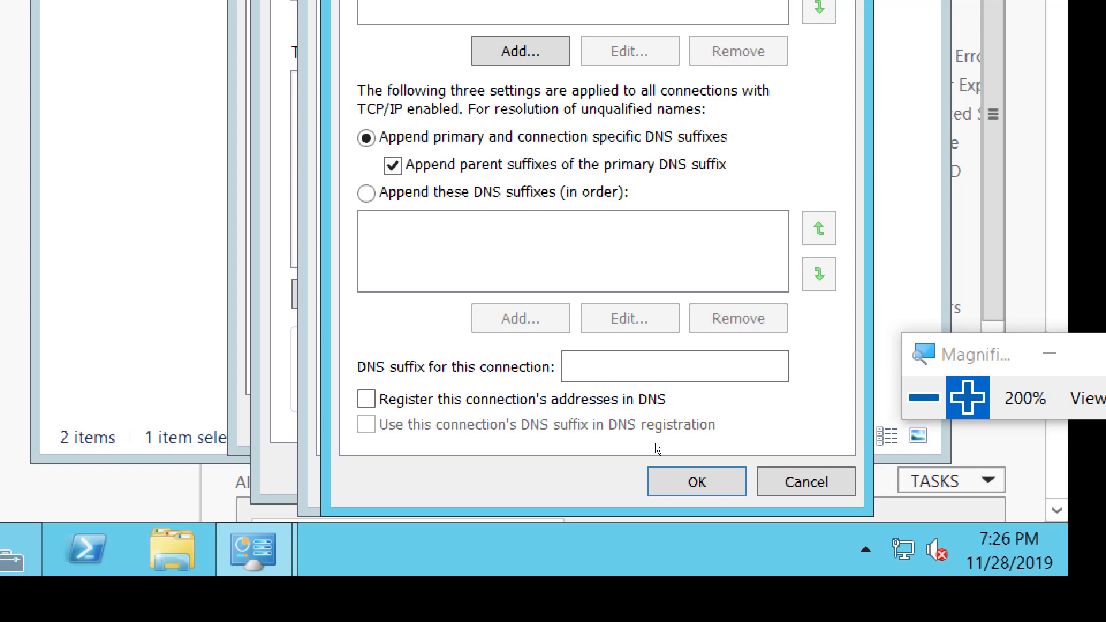
{"action": "left_click", "coordinate": [771, 493]}
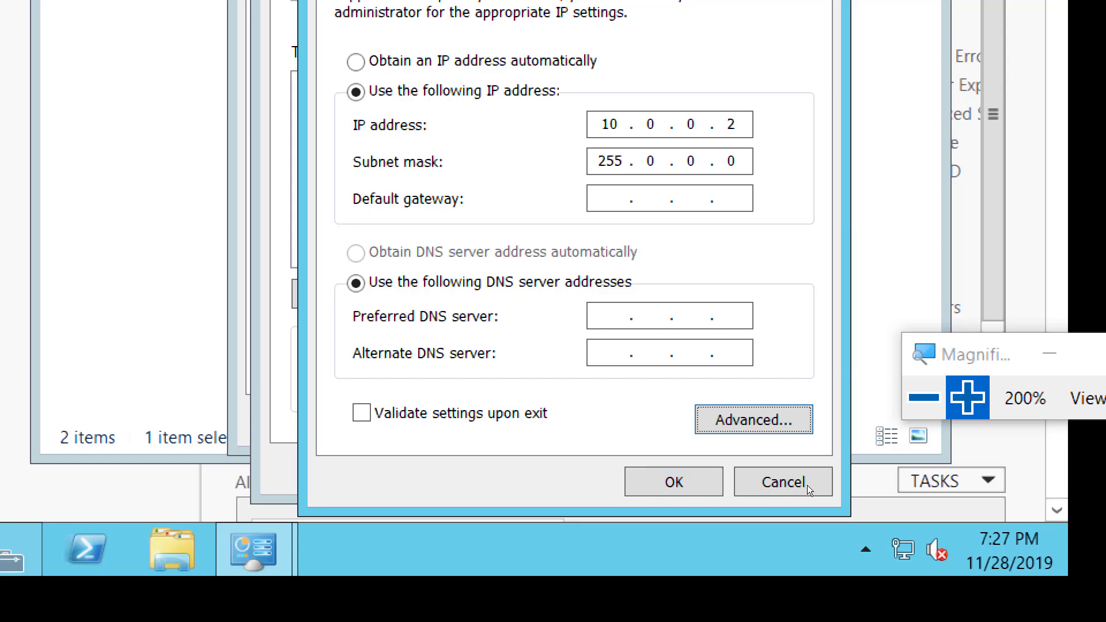
Apply the HB connection's IPv4 properties and close its status and the network connections windows on Server05.
{"action": "left_click", "coordinate": [760, 490]}
{"action": "left_click", "coordinate": [755, 478]}
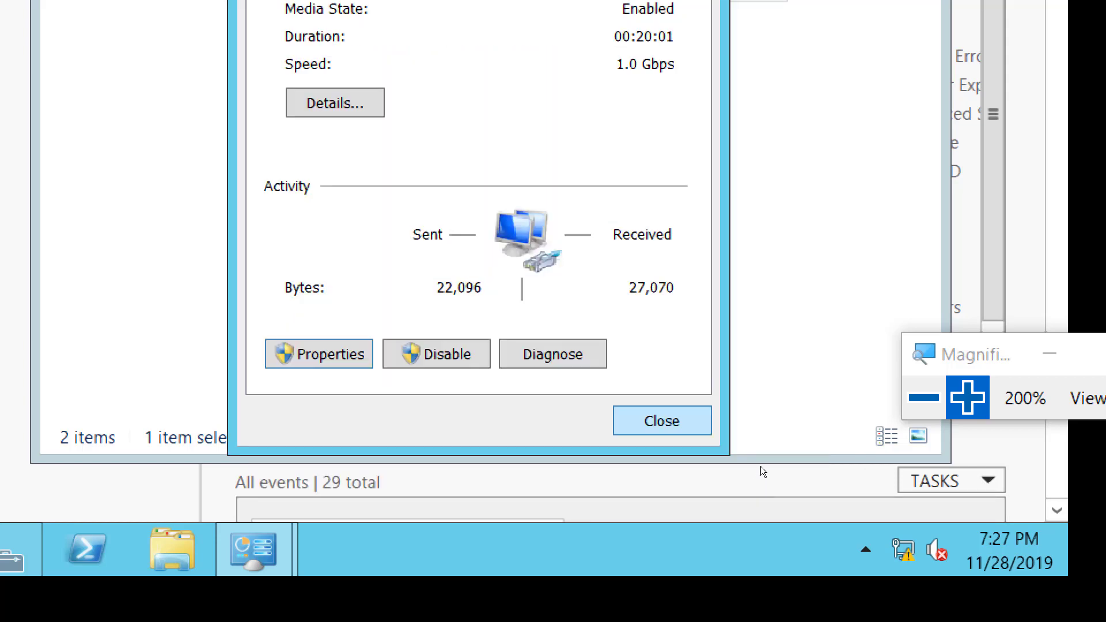
{"action": "left_click", "coordinate": [661, 421]}
{"action": "left_click", "coordinate": [884, 66]}
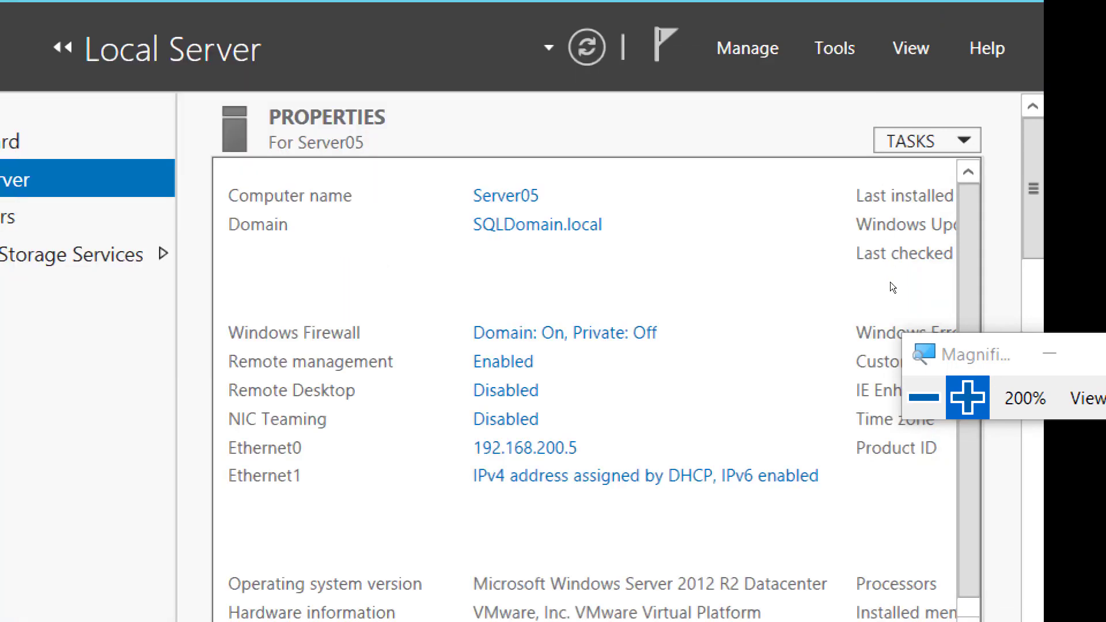
Reset the screen magnification to 100% and switch to the failover cluster diagram in Paint.
{"action": "left_click", "coordinate": [923, 398]}
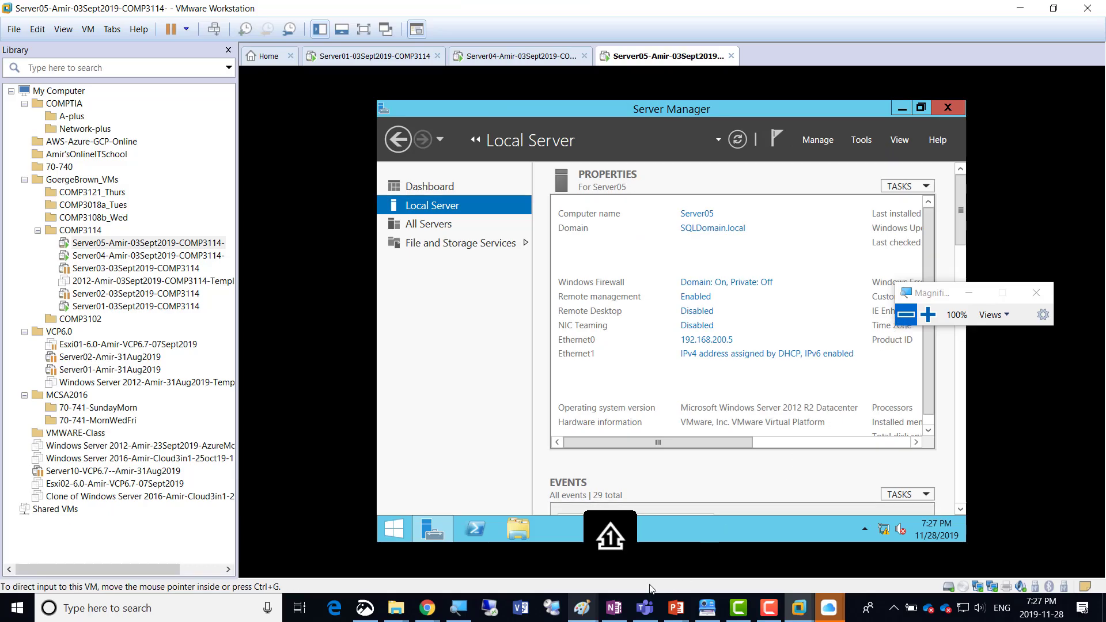
{"action": "mouse_move", "coordinate": [581, 608]}
{"action": "left_click", "coordinate": [831, 567]}
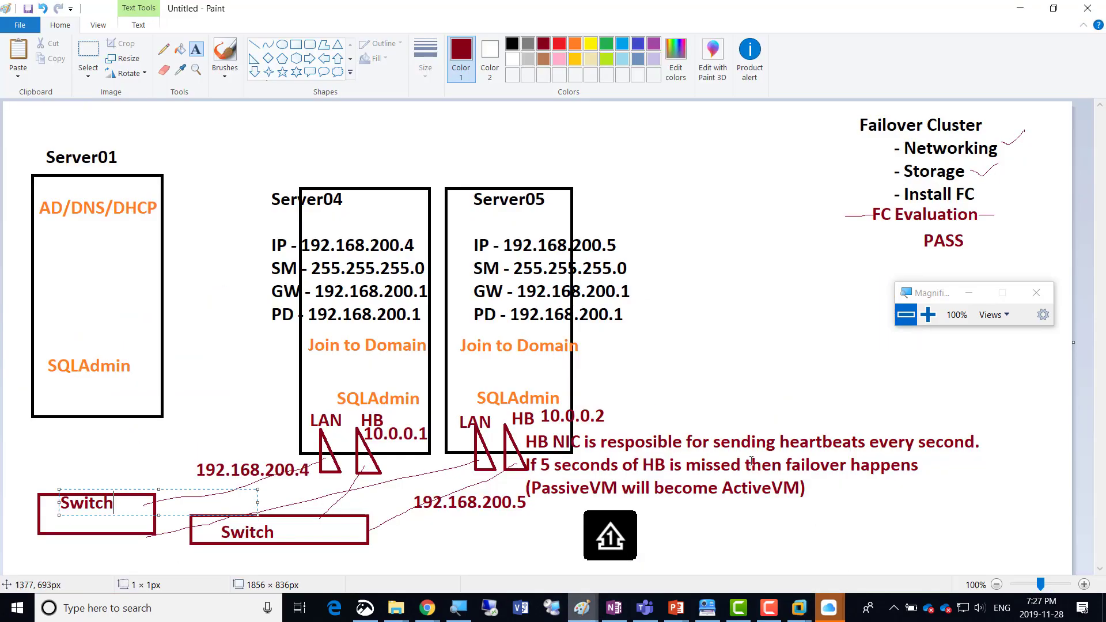
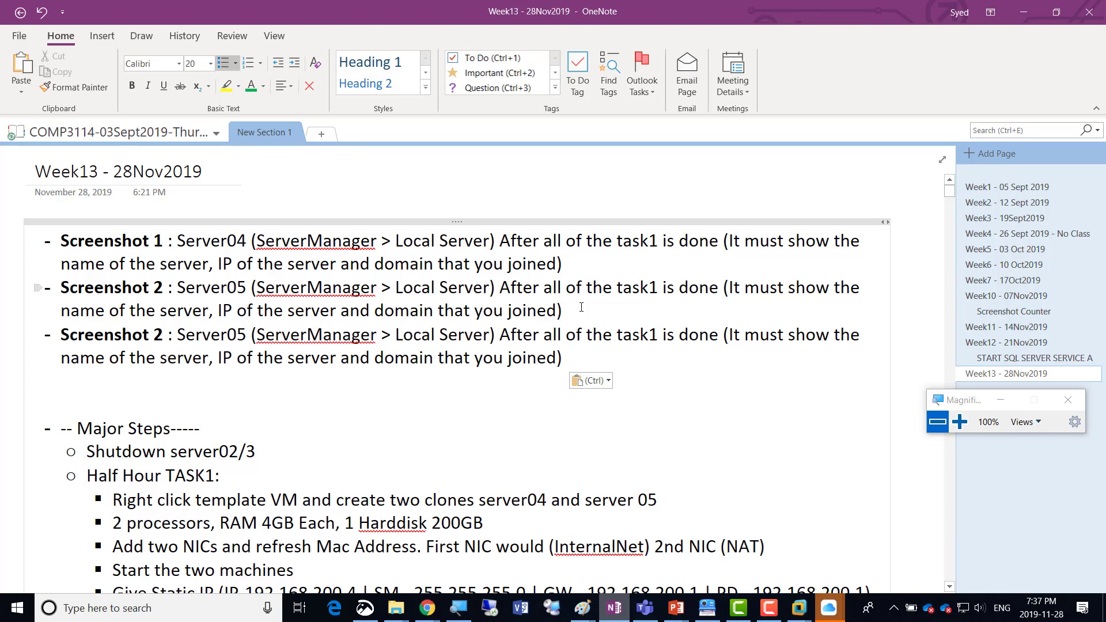
{"action": "key", "text": "Left"}
{"action": "key", "text": "Left"}
{"action": "key", "text": "Left"}
{"action": "key", "text": "Left"}
{"action": "key", "text": "Left"}
{"action": "key", "text": "Left"}
{"action": "key", "text": "Left"}
{"action": "key", "text": "Left"}
{"action": "key", "text": "Left"}
{"action": "key", "text": "Left"}
{"action": "key", "text": "Left"}
{"action": "key", "text": "Left"}
{"action": "key", "text": "Left"}
{"action": "key", "text": "Left"}
{"action": "key", "text": "Left"}
{"action": "key", "text": "Left"}
{"action": "key", "text": "Left"}
{"action": "key", "text": "Left"}
{"action": "key", "text": "Left"}
{"action": "key", "text": "Left"}
Renumber the duplicated third screenshot line as Screenshot 3.
{"action": "key", "text": "BackSpace"}
{"action": "type", "text": "3"}
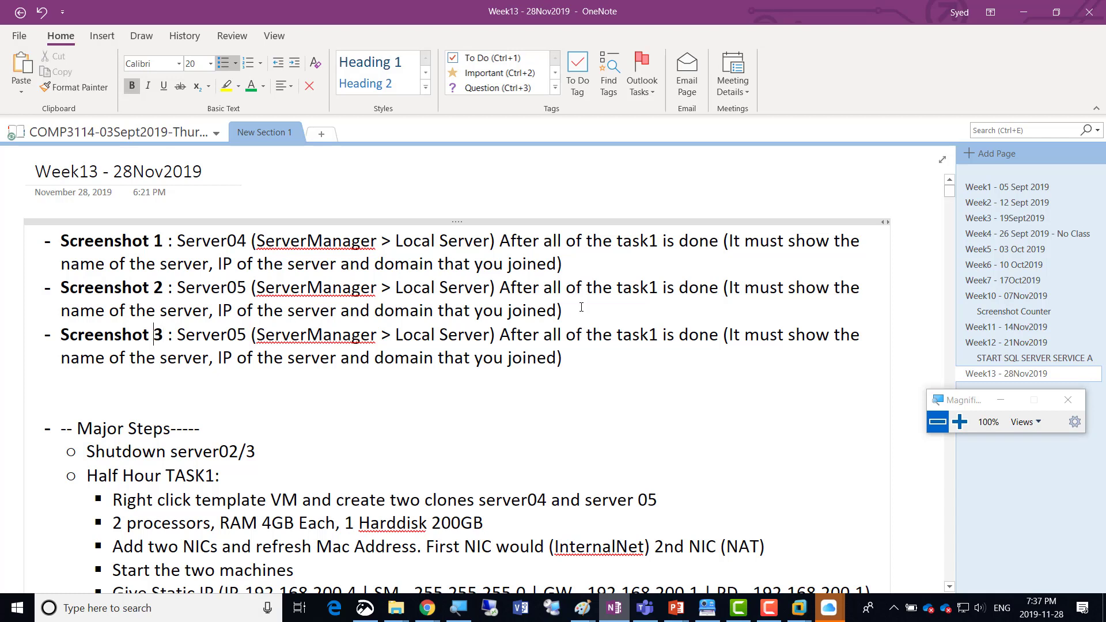
Paste another copy of the Server05 screenshot line below Screenshot 3 and number it Screenshot 4.
{"action": "key", "text": "Left"}
{"action": "key", "text": "Left"}
{"action": "key", "text": "Down"}
{"action": "key", "text": "Down"}
{"action": "key", "text": "Left"}
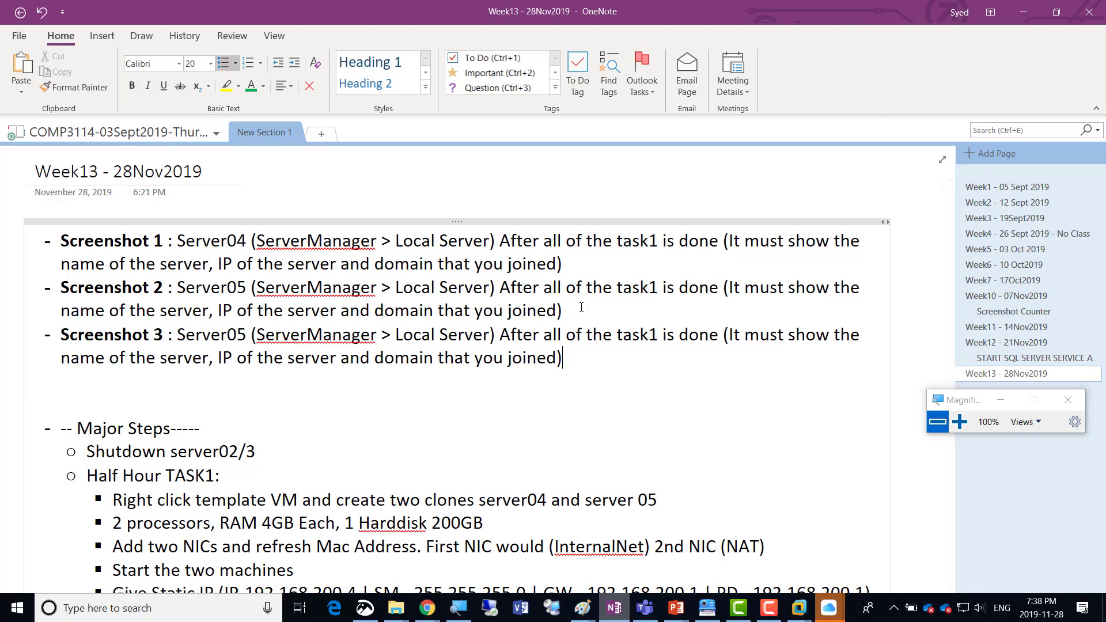
{"action": "key", "text": "Return"}
{"action": "type", "text": "Screenshot 2 : Server05 (ServerManager > Local Server) After all of the task1 is done (It must show the name of the server, IP of the server and domain that you joined)"}
{"action": "key", "text": "Up"}
{"action": "key", "text": "Up"}
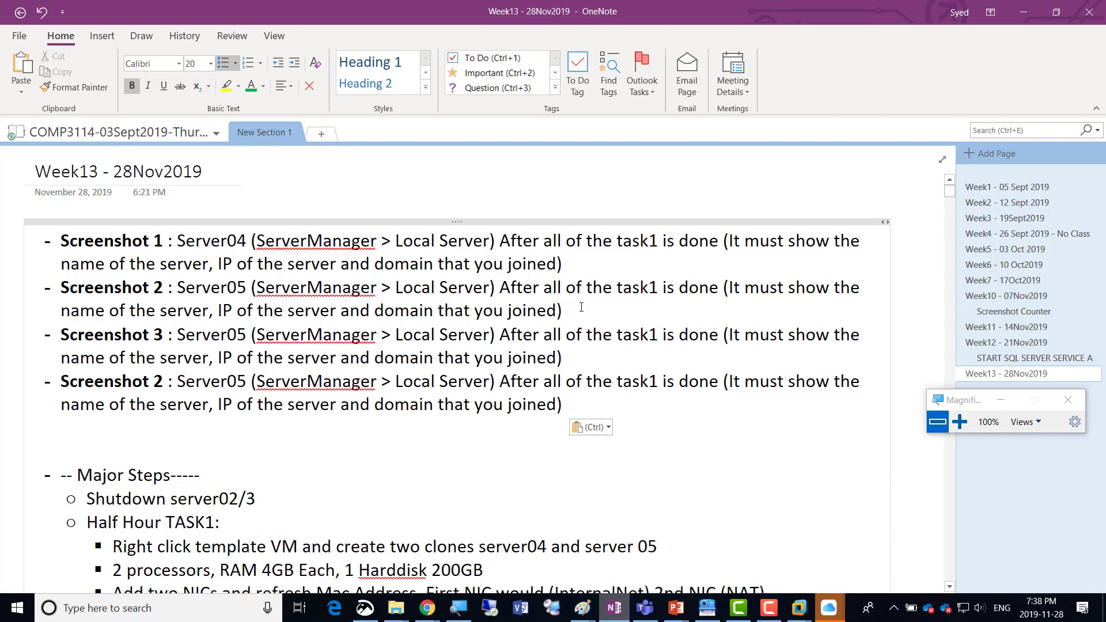
{"action": "key", "text": "shift+Right"}
{"action": "type", "text": "4"}
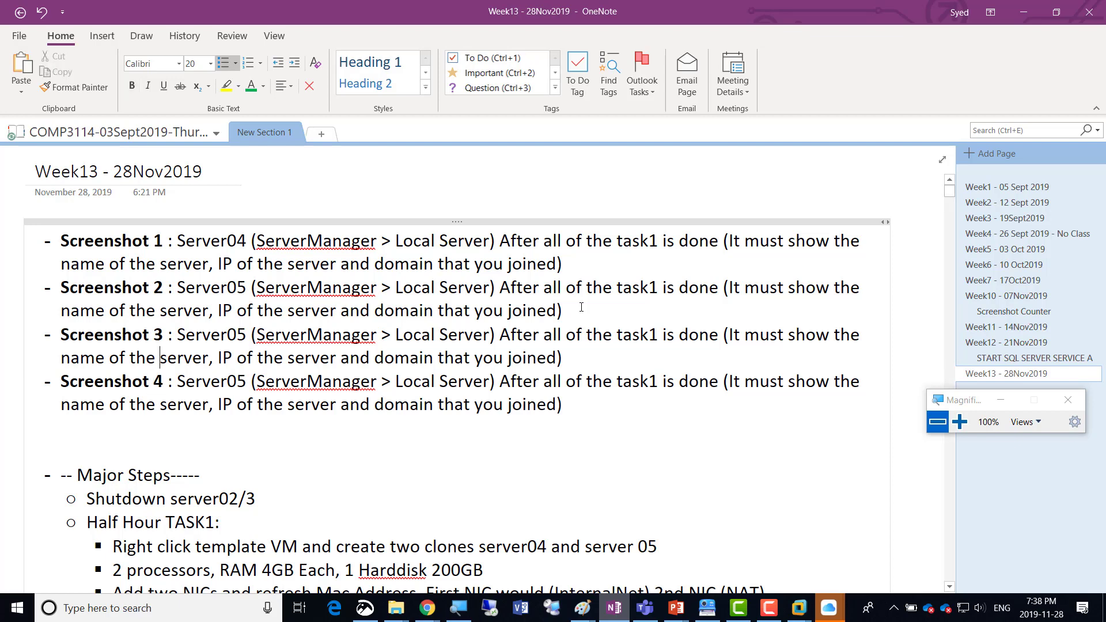
Change the server name in the Screenshot 3 line to Server04.
{"action": "key", "text": "Down"}
{"action": "key", "text": "Right"}
{"action": "key", "text": "Left"}
{"action": "key", "text": "shift+Right"}
{"action": "type", "text": "4"}
Replace the ServerManager description that follows the server name in the Screenshot 3 line with a dash.
{"action": "key", "text": "Right"}
{"action": "key", "text": "shift+Right"}
{"action": "key", "text": "shift+Right"}
{"action": "key", "text": "shift+Right"}
{"action": "key", "text": "shift+Right"}
{"action": "key", "text": "shift+Right"}
{"action": "key", "text": "shift+Right"}
{"action": "key", "text": "shift+Right"}
{"action": "key", "text": "shift+Right"}
{"action": "key", "text": "shift+Right"}
{"action": "key", "text": "shift+Right"}
{"action": "key", "text": "shift+Right"}
{"action": "key", "text": "shift+Right"}
{"action": "key", "text": "shift+Right"}
{"action": "key", "text": "shift+Right"}
{"action": "key", "text": "shift+Right"}
{"action": "key", "text": "shift+Right"}
{"action": "key", "text": "shift+Right"}
{"action": "key", "text": "shift+Right"}
{"action": "key", "text": "shift+Right"}
{"action": "key", "text": "shift+Right"}
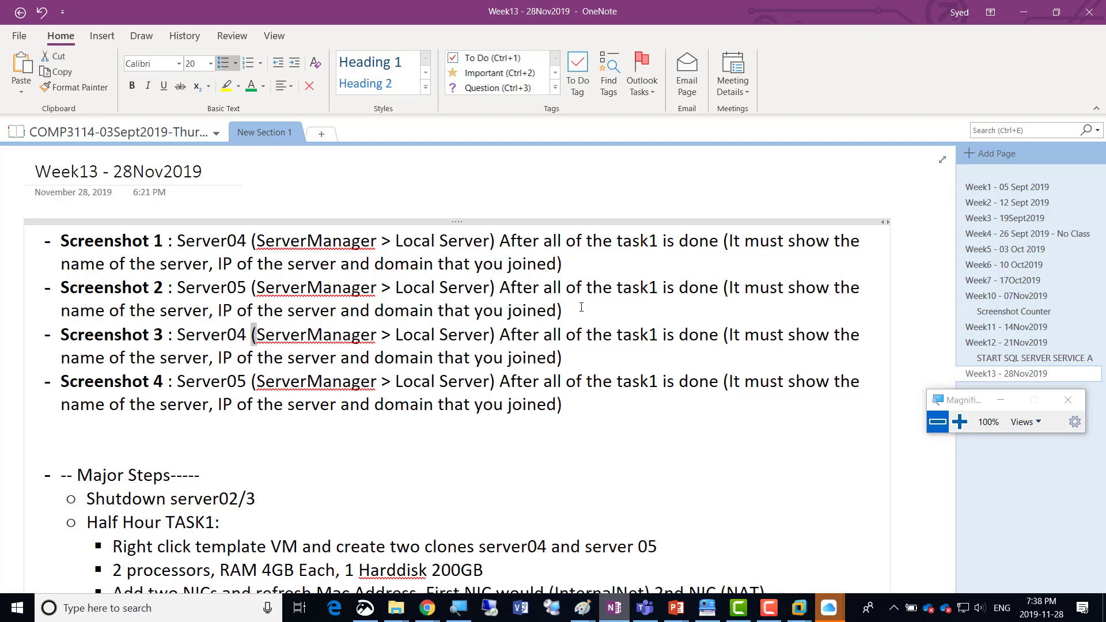
{"action": "key", "text": "shift+Down"}
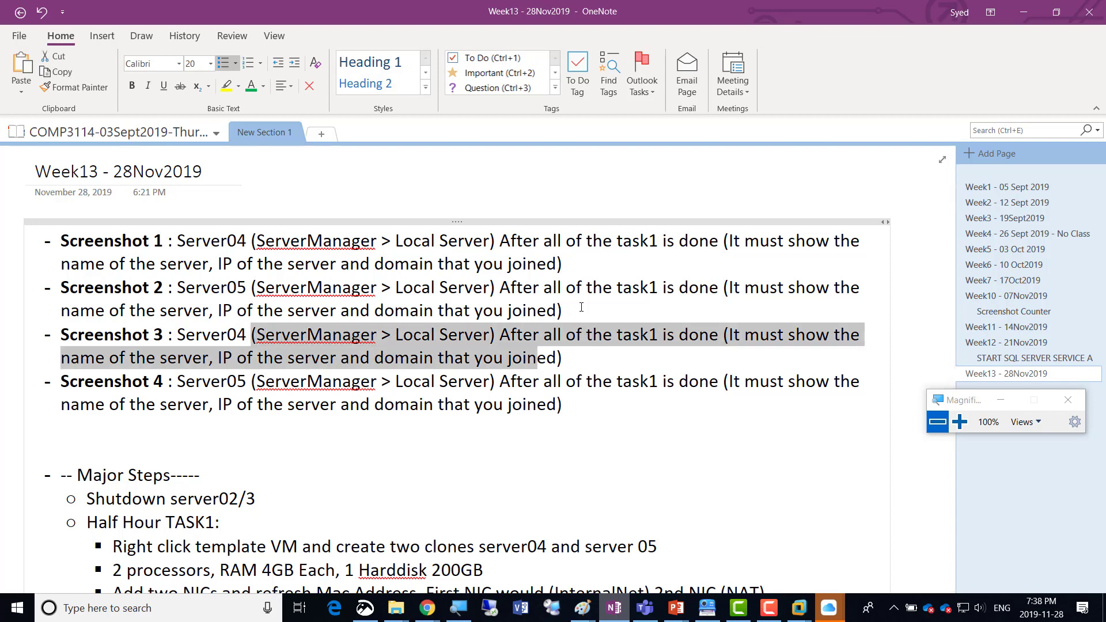
{"action": "key", "text": "shift+Right"}
{"action": "key", "text": "shift+Right"}
{"action": "key", "text": "shift+Right"}
{"action": "key", "text": "shift+Right"}
{"action": "type", "text": "-"}
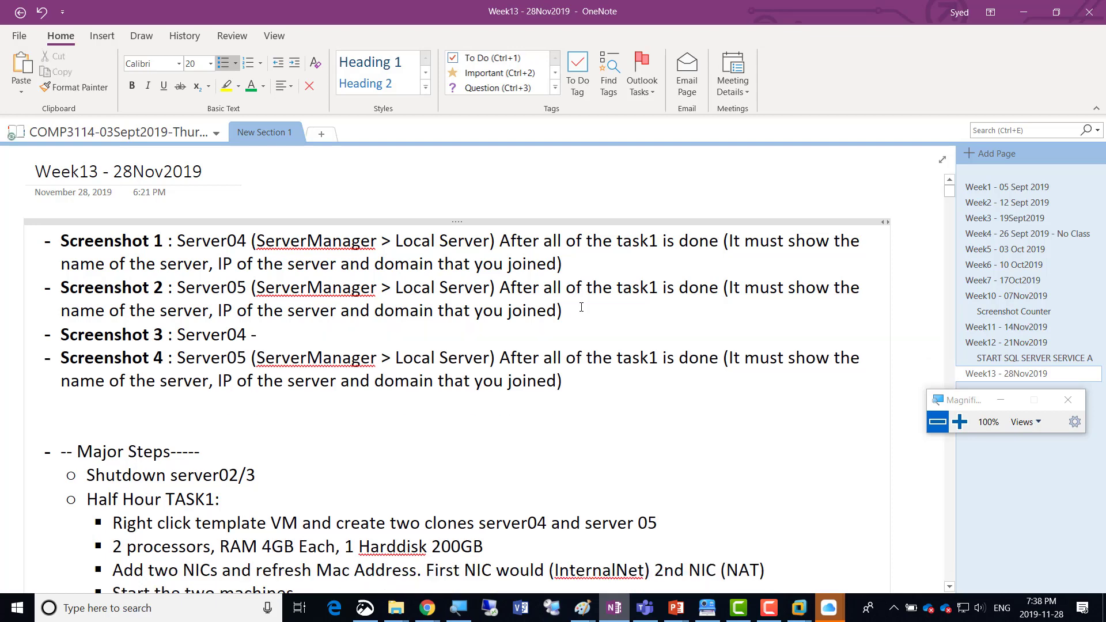
Change the Screenshot 3 server to Server01 and write "- Add three disks 300GB Each" after it.
{"action": "key", "text": "BackSpace"}
{"action": "key", "text": "BackSpace"}
{"action": "key", "text": "BackSpace"}
{"action": "type", "text": "1 "}
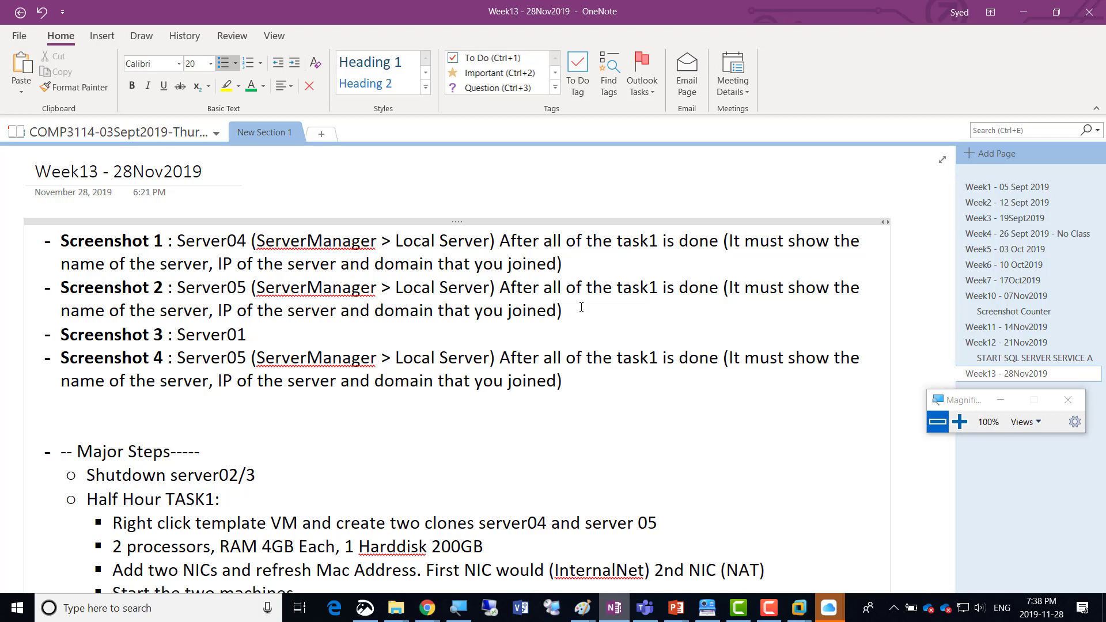
{"action": "type", "text": "- Add three disks 300"}
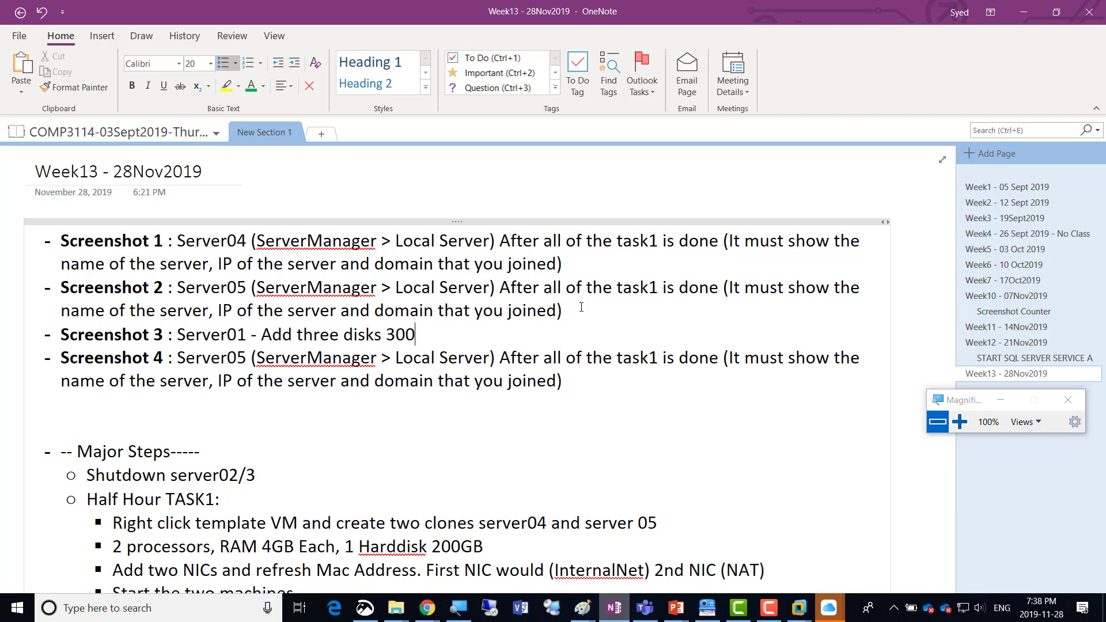
{"action": "type", "text": "GB Each"}
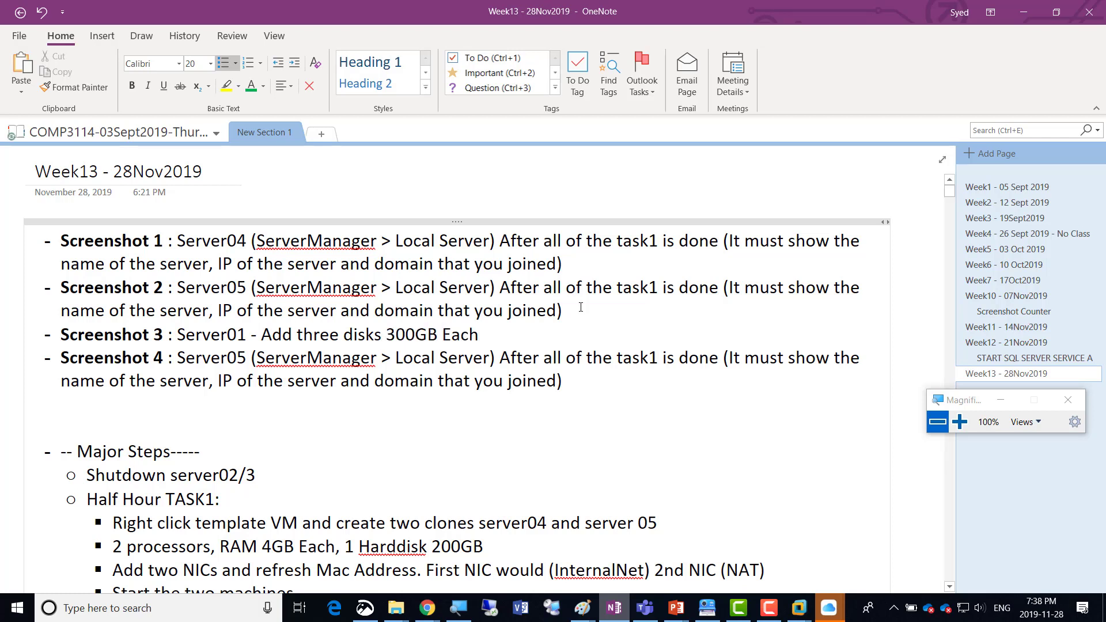
{"action": "type", "text": ". Once added"}
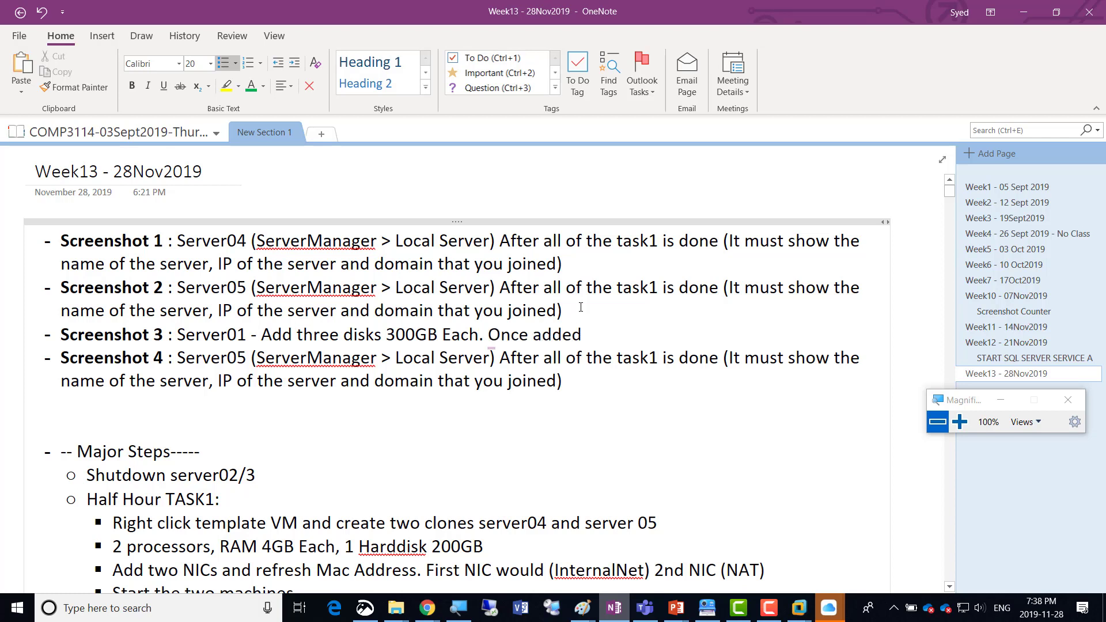
{"action": "type", "text": " then take a screenshot al"}
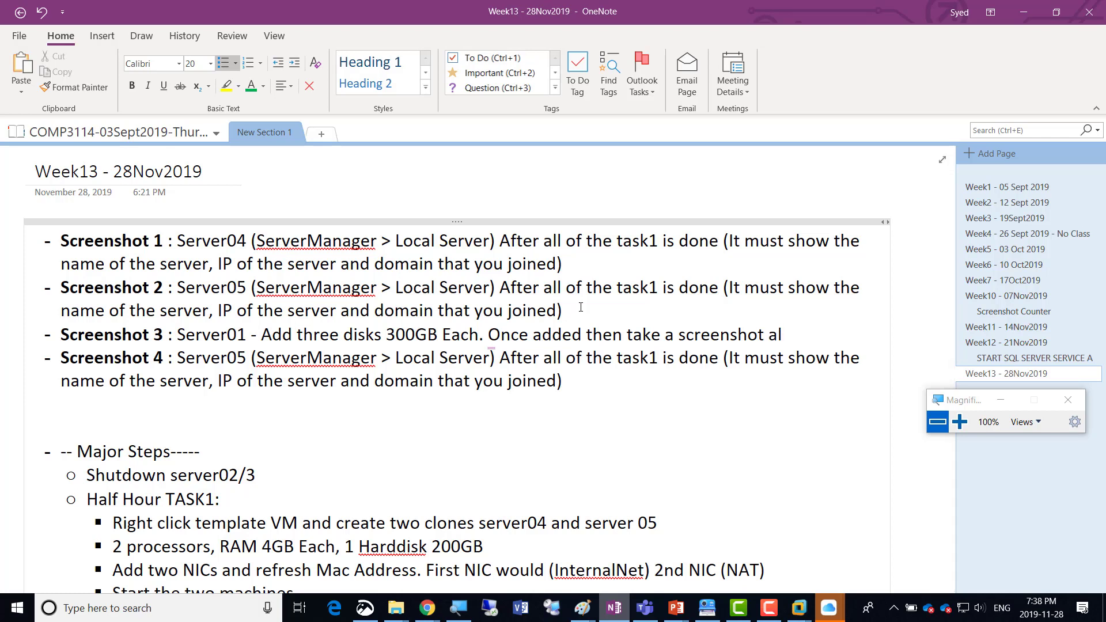
{"action": "type", "text": "l three disks."}
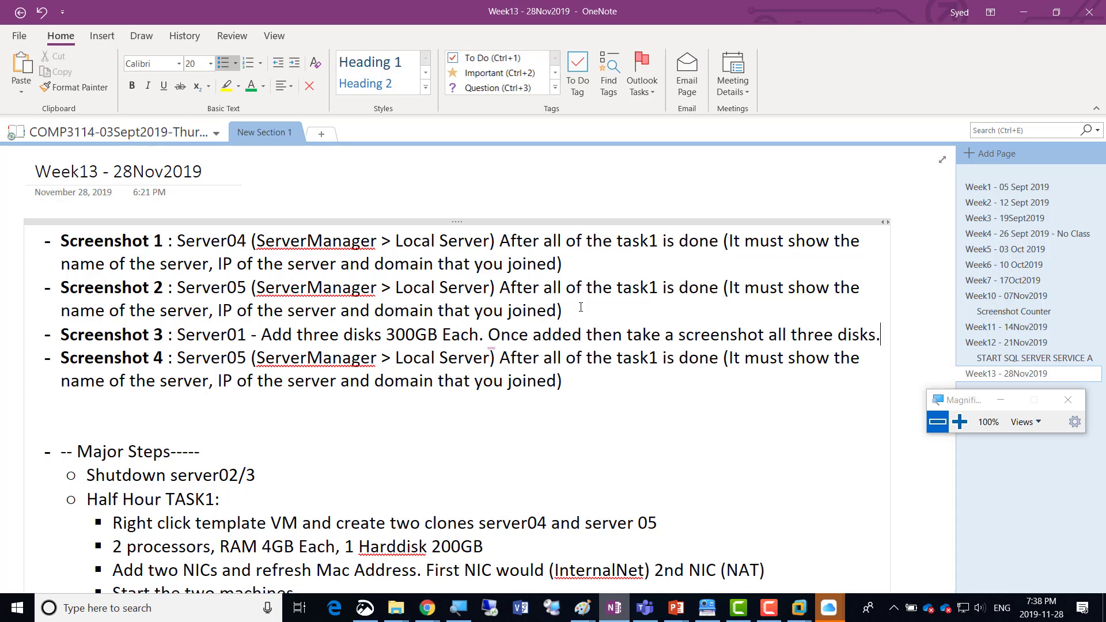
Insert the word "Shutdown" before Server01 in the Screenshot 3 line.
{"action": "key", "text": "Left"}
{"action": "key", "text": "ctrl+Left"}
{"action": "key", "text": "ctrl+Left"}
{"action": "key", "text": "ctrl+Left"}
{"action": "key", "text": "ctrl+Left"}
{"action": "key", "text": "ctrl+Left"}
{"action": "key", "text": "ctrl+Left"}
{"action": "key", "text": "ctrl+Left"}
{"action": "key", "text": "ctrl+Left"}
{"action": "key", "text": "ctrl+Left"}
{"action": "key", "text": "ctrl+Left"}
{"action": "key", "text": "ctrl+Left"}
{"action": "key", "text": "ctrl+Left"}
{"action": "key", "text": "ctrl+Left"}
{"action": "key", "text": "ctrl+Left"}
{"action": "type", "text": "Shutdow"}
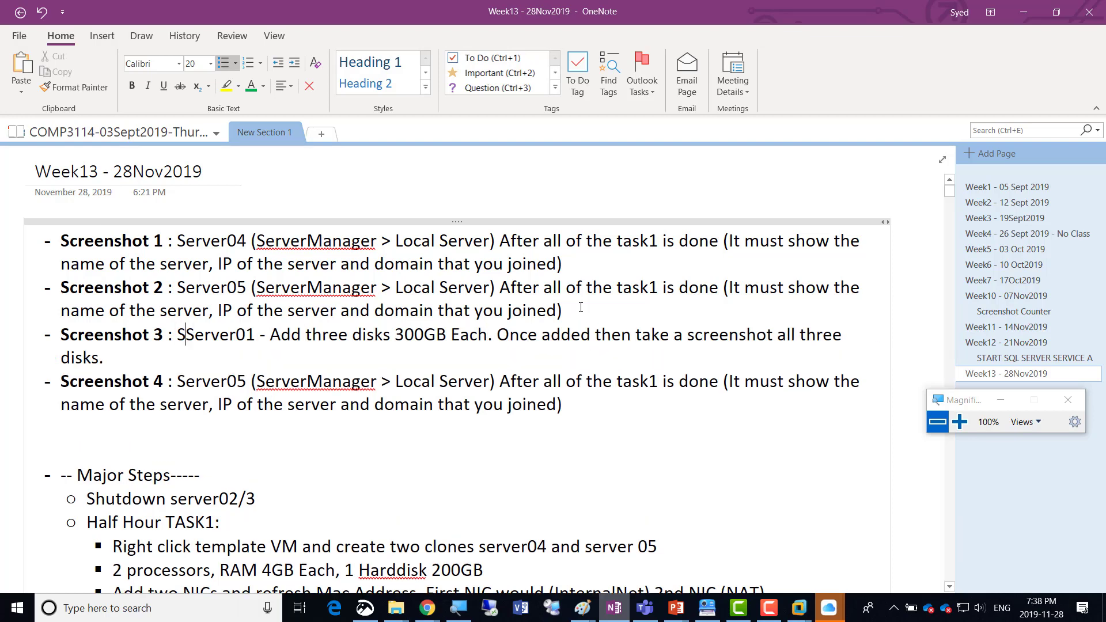
{"action": "type", "text": "n"}
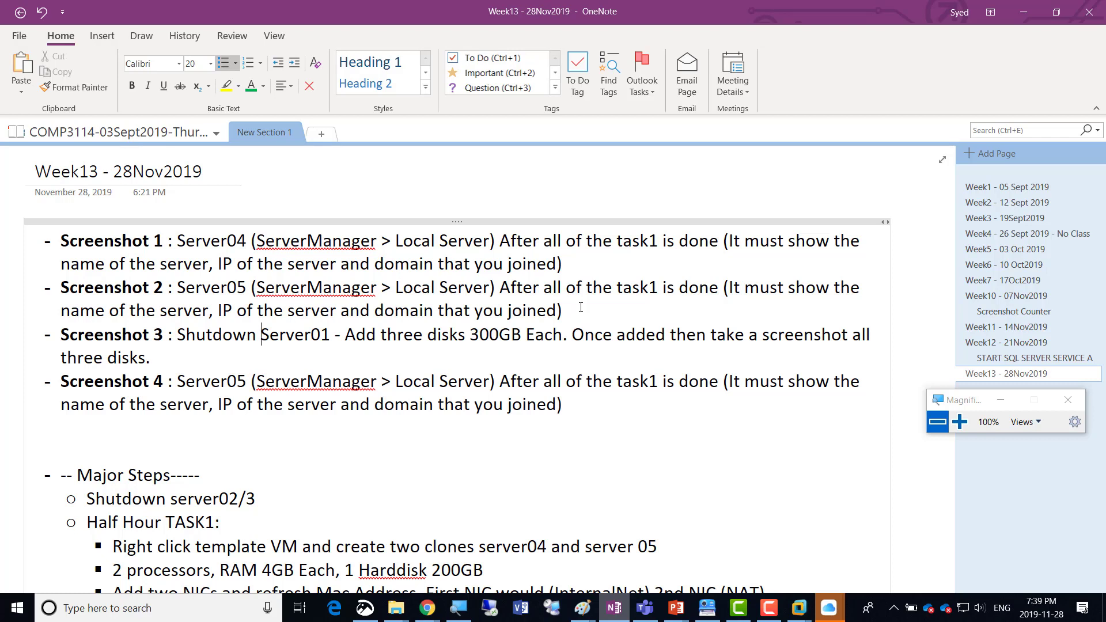
Insert "Add your names to" before "Once added", listing Disk1, Disk2 and Disk3, each with a hyphen and the sample first name.
{"action": "key", "text": "Right"}
{"action": "key", "text": "Right"}
{"action": "key", "text": "Right"}
{"action": "type", "text": "Add your n"}
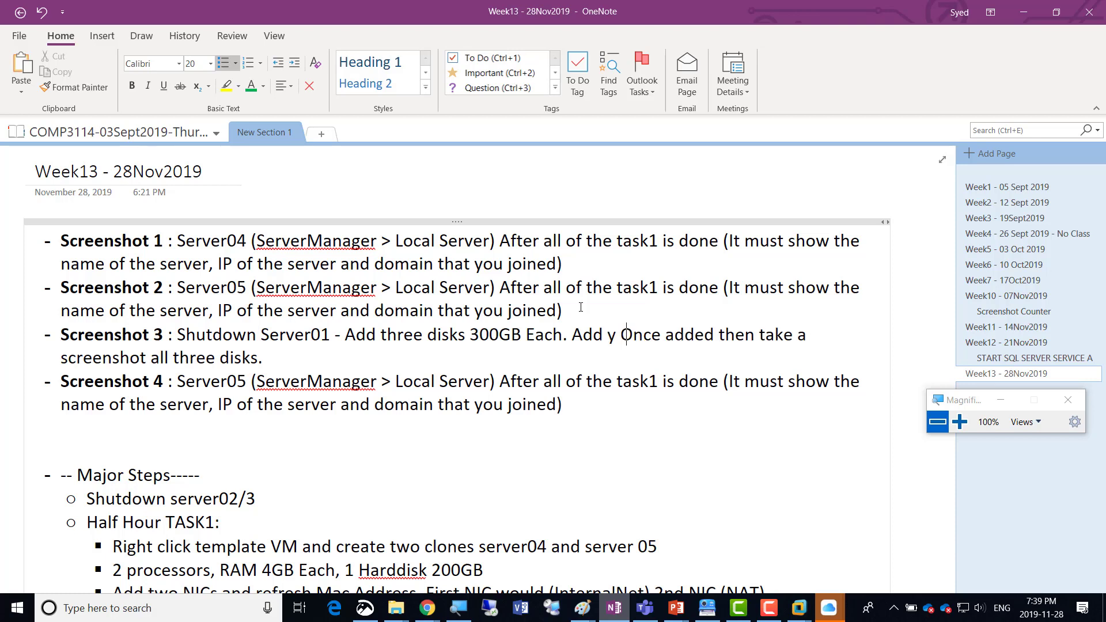
{"action": "type", "text": "ames to Disk"}
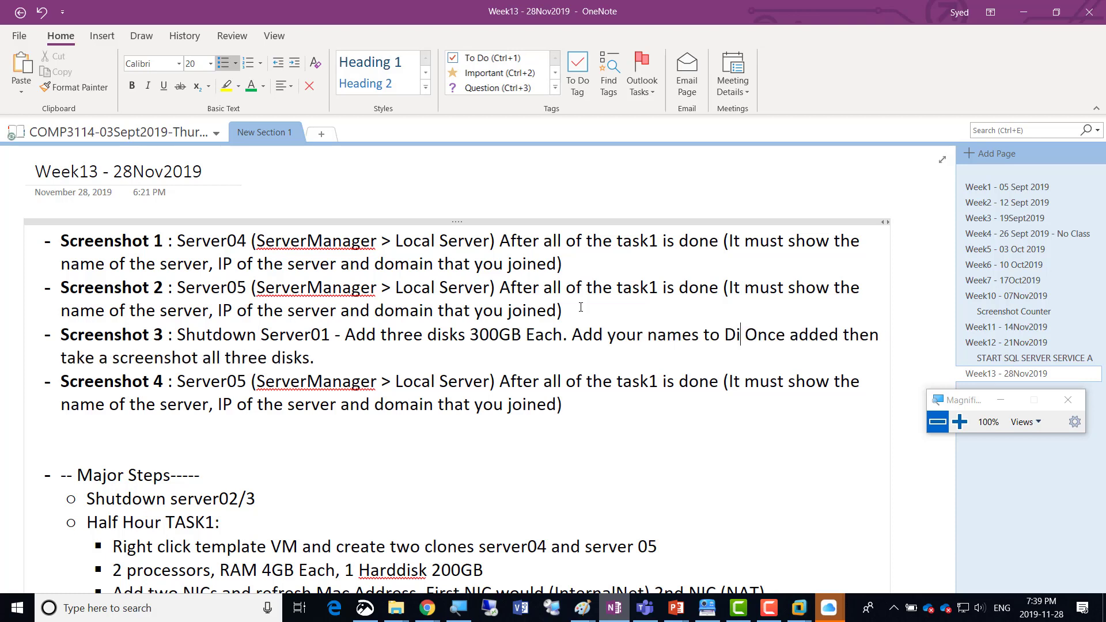
{"action": "type", "text": "1-Amir"}
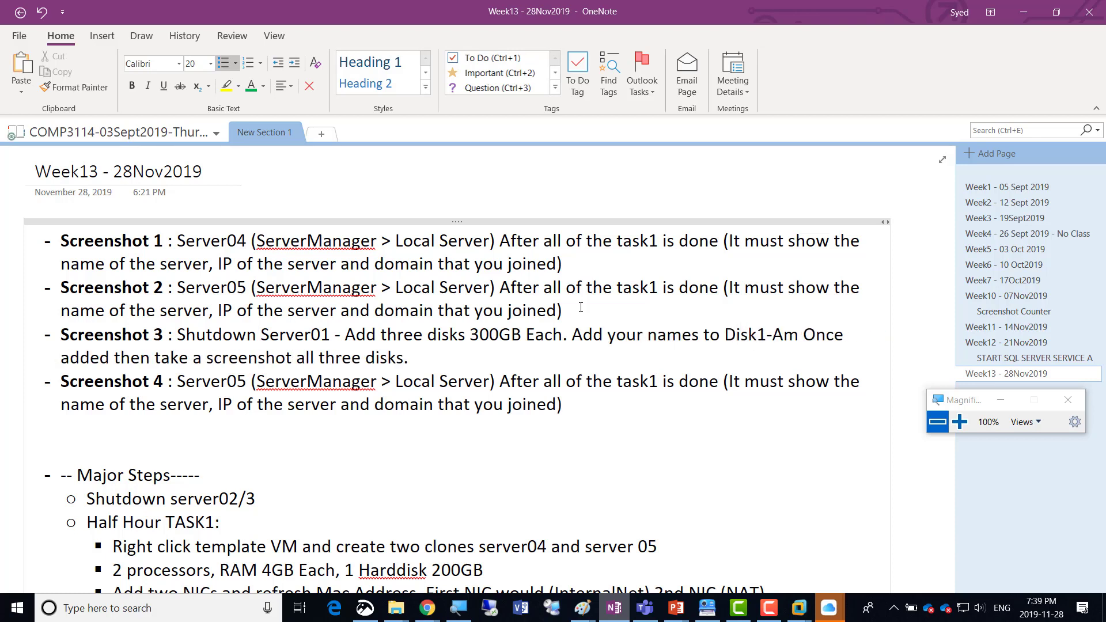
{"action": "type", "text": ", Disk2-"}
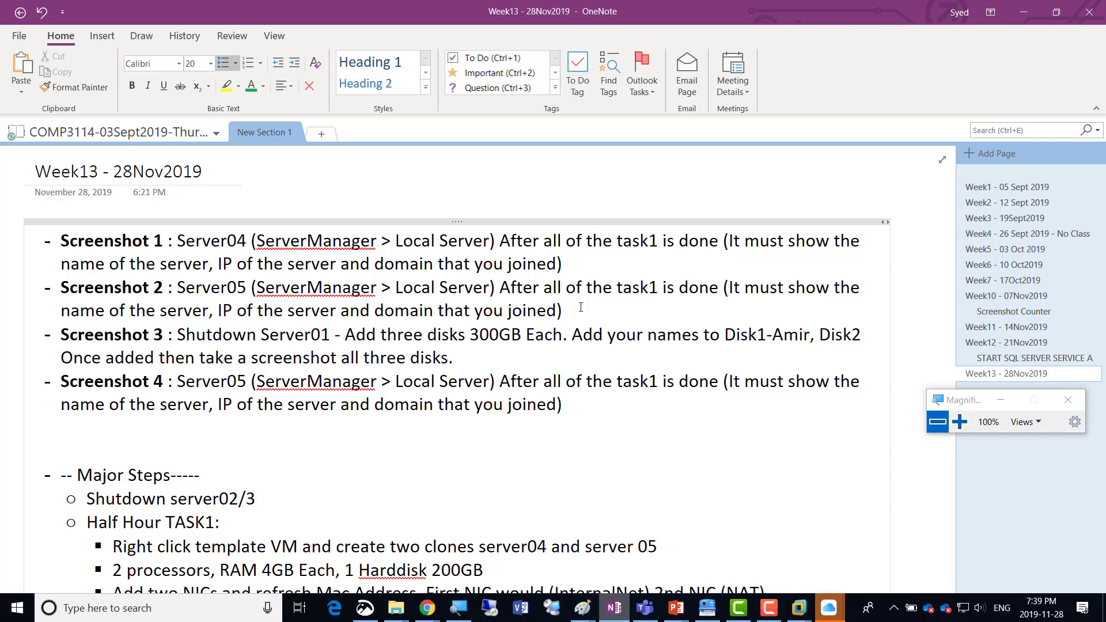
{"action": "type", "text": "Amir, Disk3"}
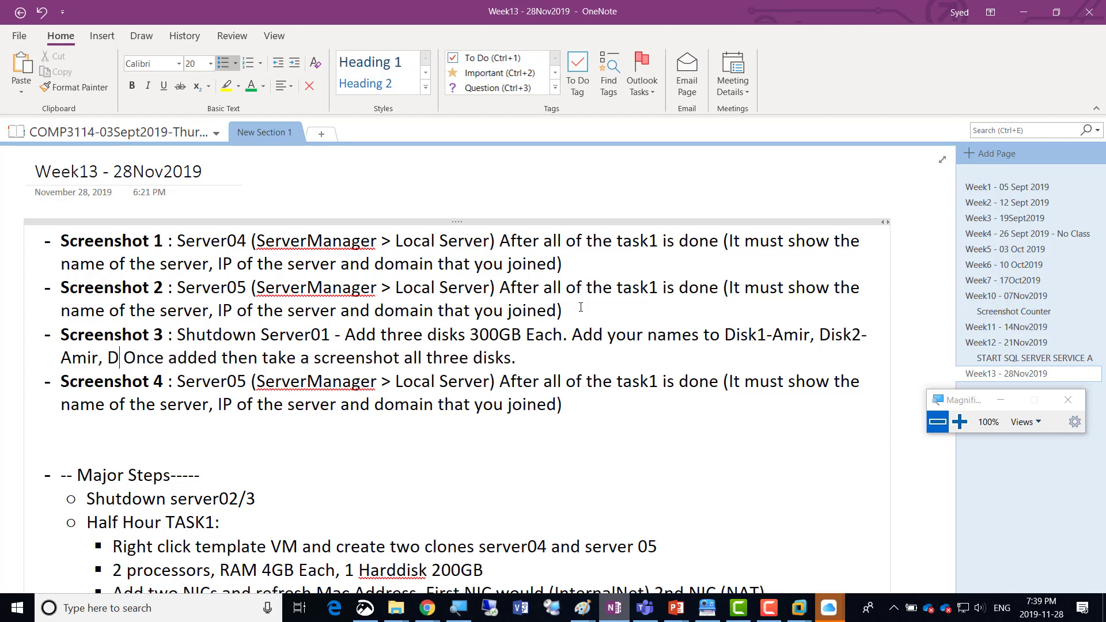
{"action": "type", "text": "-Amir"}
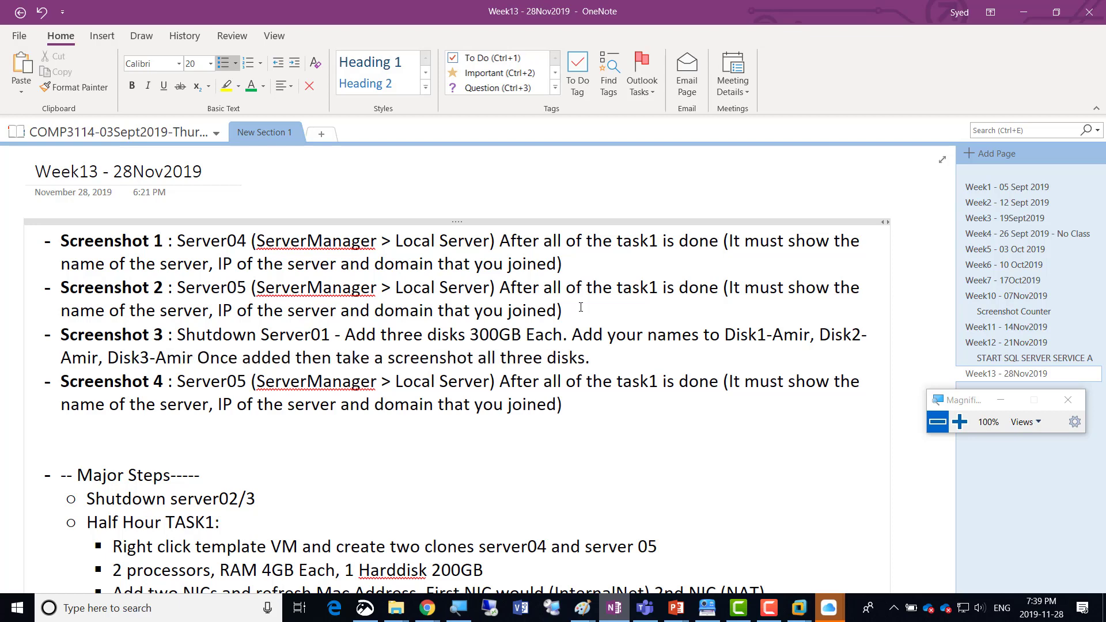
{"action": "type", "text": "."}
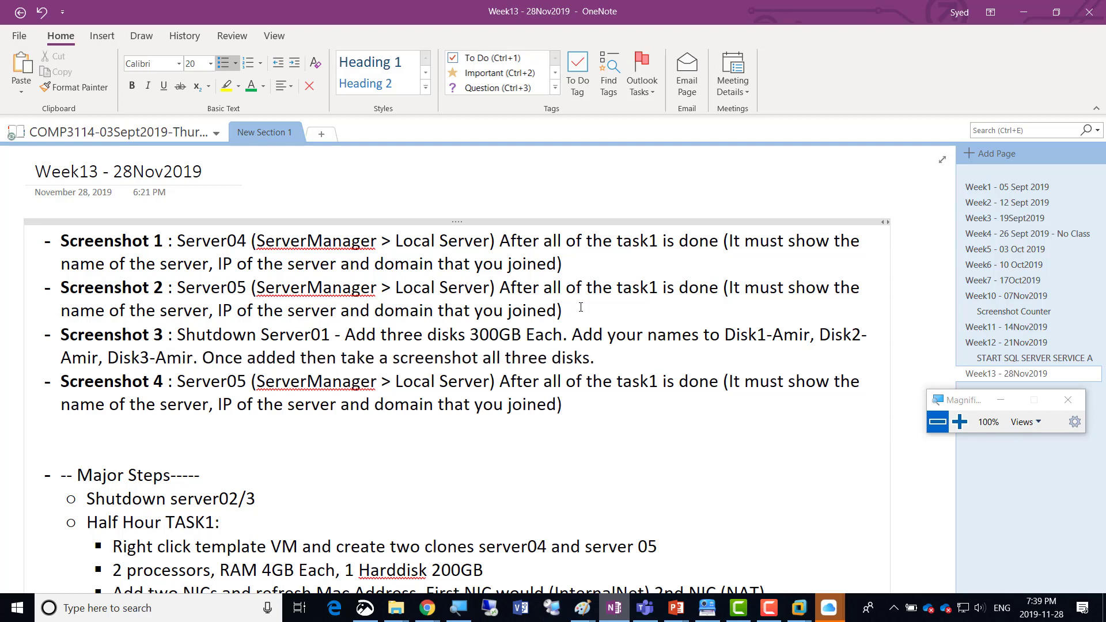
Reword the end of the Screenshot 3 instruction to "take a screenshot of all three disks together.".
{"action": "key", "text": "Right"}
{"action": "key", "text": "Right"}
{"action": "key", "text": "Right"}
{"action": "key", "text": "Right"}
{"action": "key", "text": "Right"}
{"action": "key", "text": "Right"}
{"action": "key", "text": "Right"}
{"action": "key", "text": "Right"}
{"action": "key", "text": "Right"}
{"action": "key", "text": "Right"}
{"action": "key", "text": "Right"}
{"action": "key", "text": "Right"}
{"action": "key", "text": "Right"}
{"action": "key", "text": "Left"}
{"action": "key", "text": "Left"}
{"action": "key", "text": "Left"}
{"action": "key", "text": "Left"}
{"action": "type", "text": "of"}
{"action": "key", "text": "Right"}
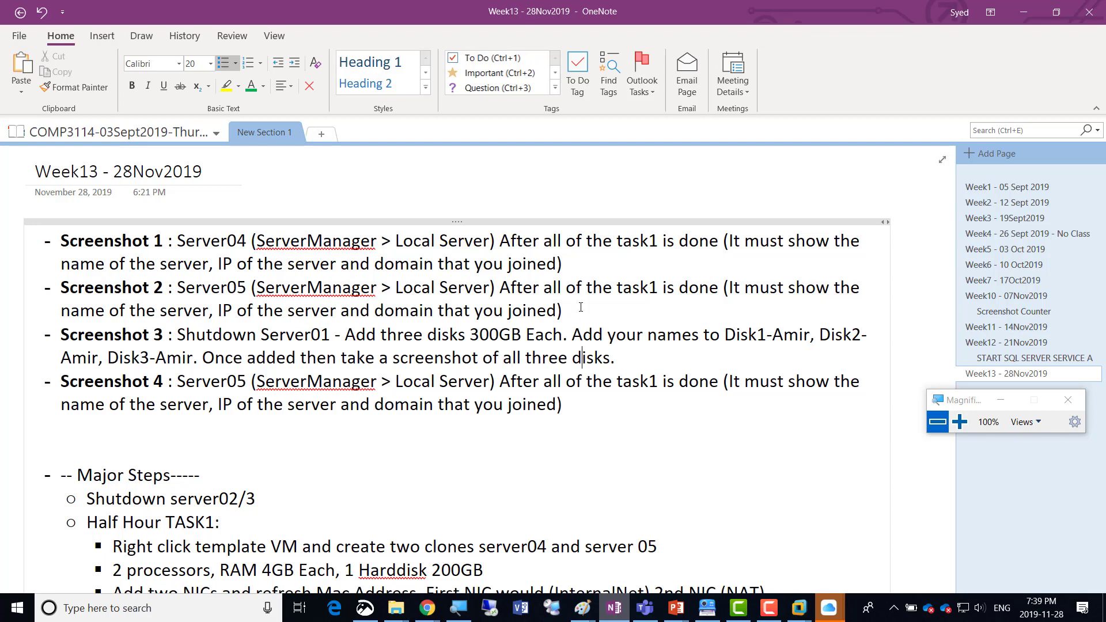
{"action": "type", "text": "together"}
{"action": "key", "text": "Right"}
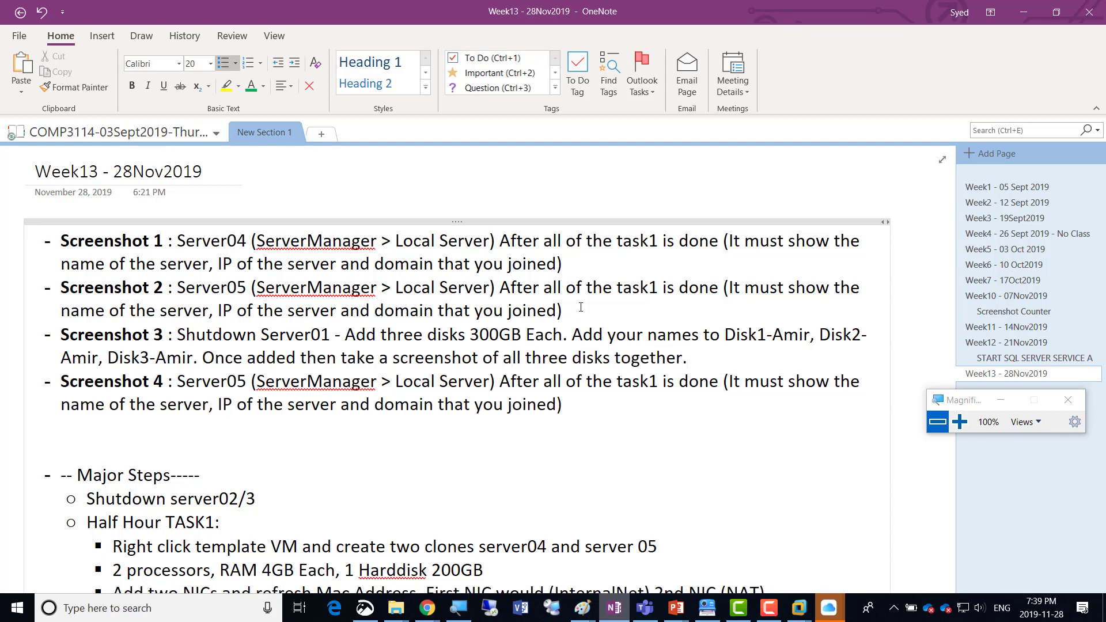
Add "Power on the Server01" to the end of the Screenshot 3 instruction.
{"action": "type", "text": "Power on the Server01"}
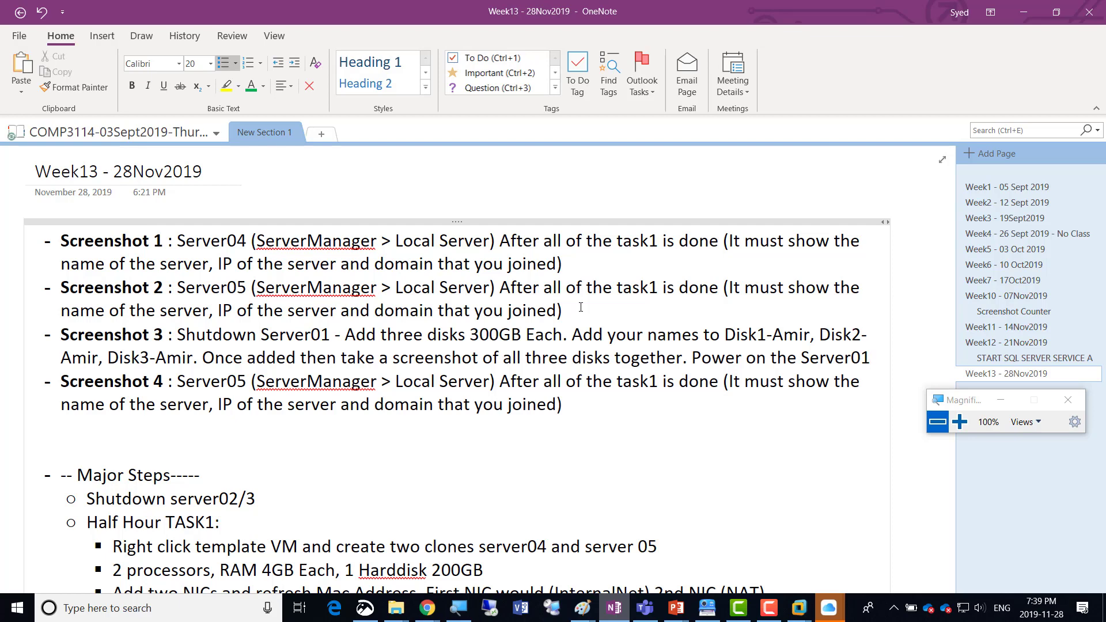
Delete the text of the Screenshot 4 line.
{"action": "key", "text": "Right"}
{"action": "key", "text": "Down"}
{"action": "key", "text": "Down"}
{"action": "key", "text": "Left"}
{"action": "key", "text": "Left"}
{"action": "key", "text": "Right"}
{"action": "key", "text": "shift+Down"}
{"action": "key", "text": "shift+Down"}
{"action": "key", "text": "Delete"}
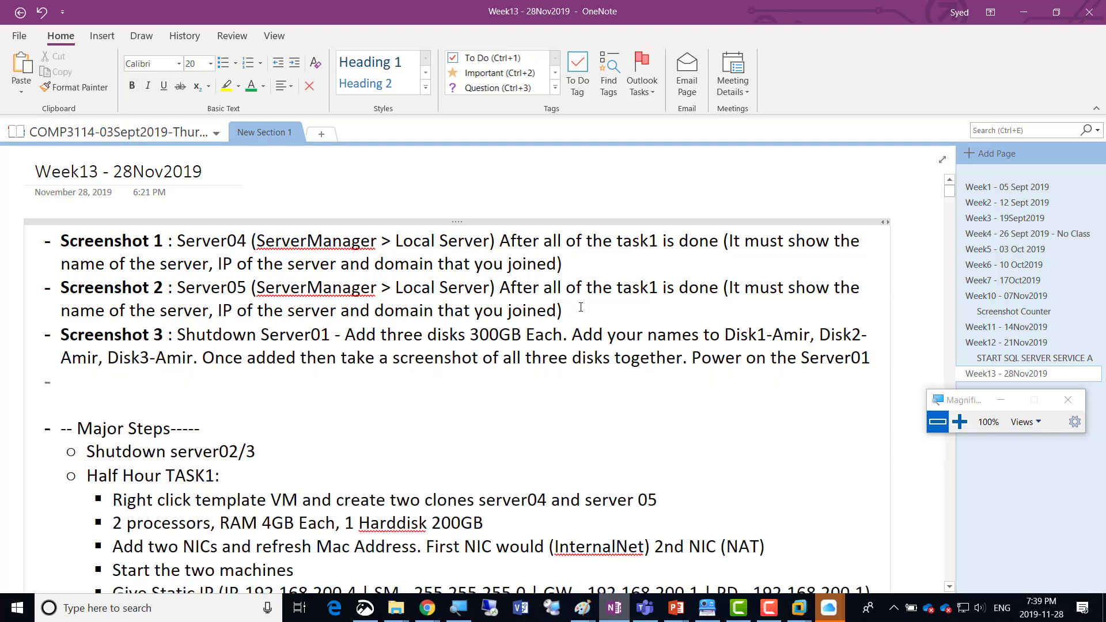
Insert the label "TASK 2-" before "Shutdown Server01" in the Screenshot 3 line.
{"action": "key", "text": "Up"}
{"action": "key", "text": "Up"}
{"action": "key", "text": "Right"}
{"action": "key", "text": "Right"}
{"action": "key", "text": "Right"}
{"action": "key", "text": "Right"}
{"action": "key", "text": "Right"}
{"action": "key", "text": "Right"}
{"action": "key", "text": "Right"}
{"action": "key", "text": "Right"}
{"action": "key", "text": "Right"}
{"action": "key", "text": "Right"}
{"action": "key", "text": "Right"}
{"action": "key", "text": "Right"}
{"action": "key", "text": "Right"}
{"action": "key", "text": "Right"}
{"action": "key", "text": "Right"}
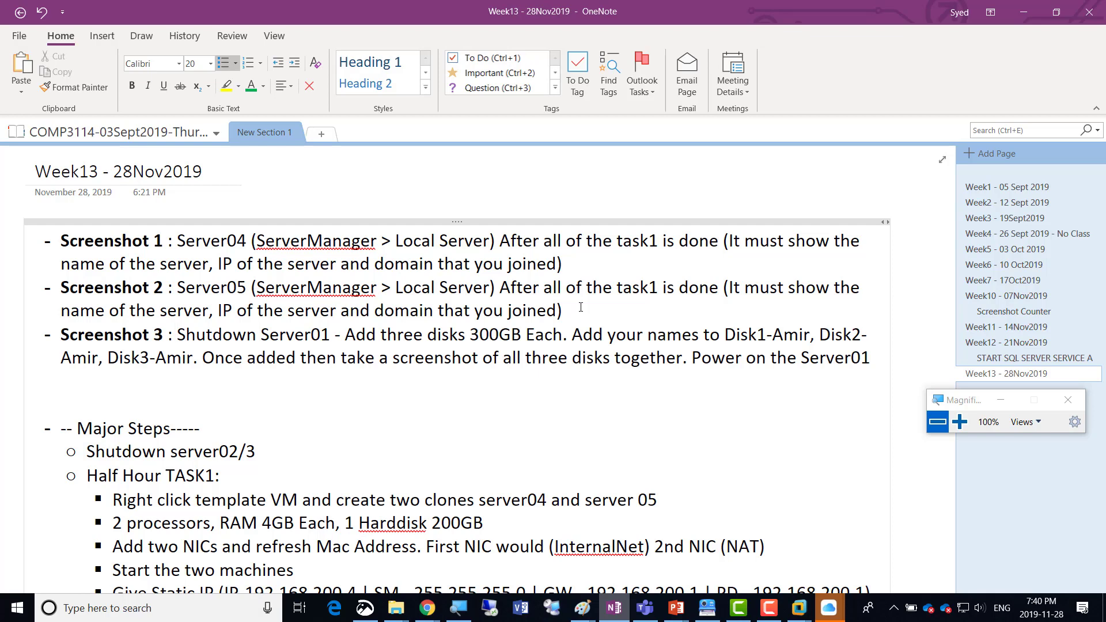
{"action": "type", "text": "TASK 2"}
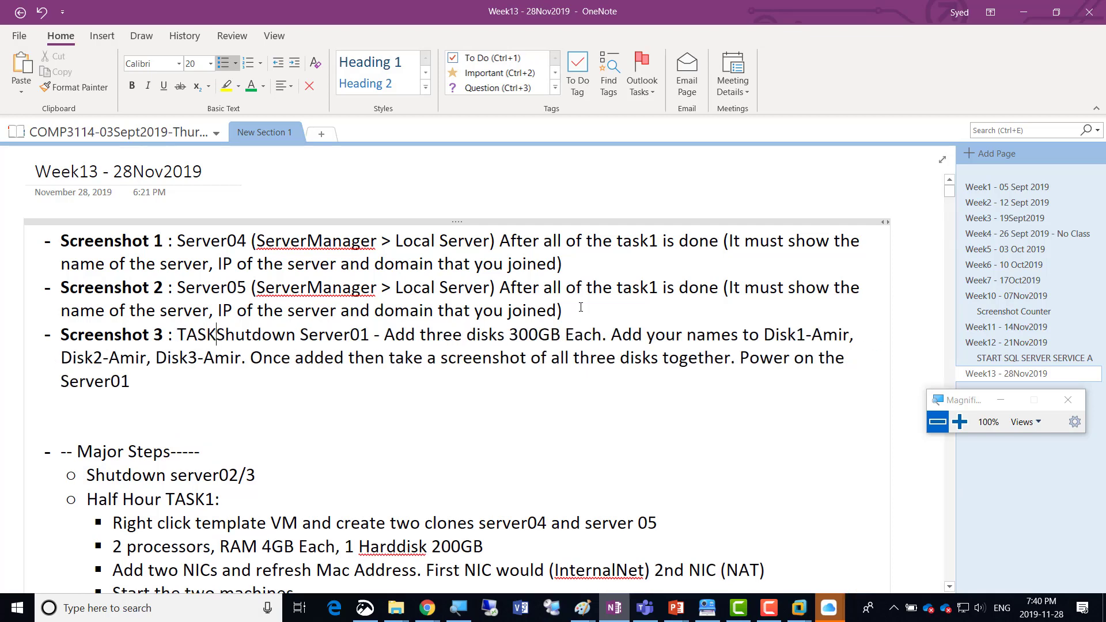
{"action": "type", "text": "-"}
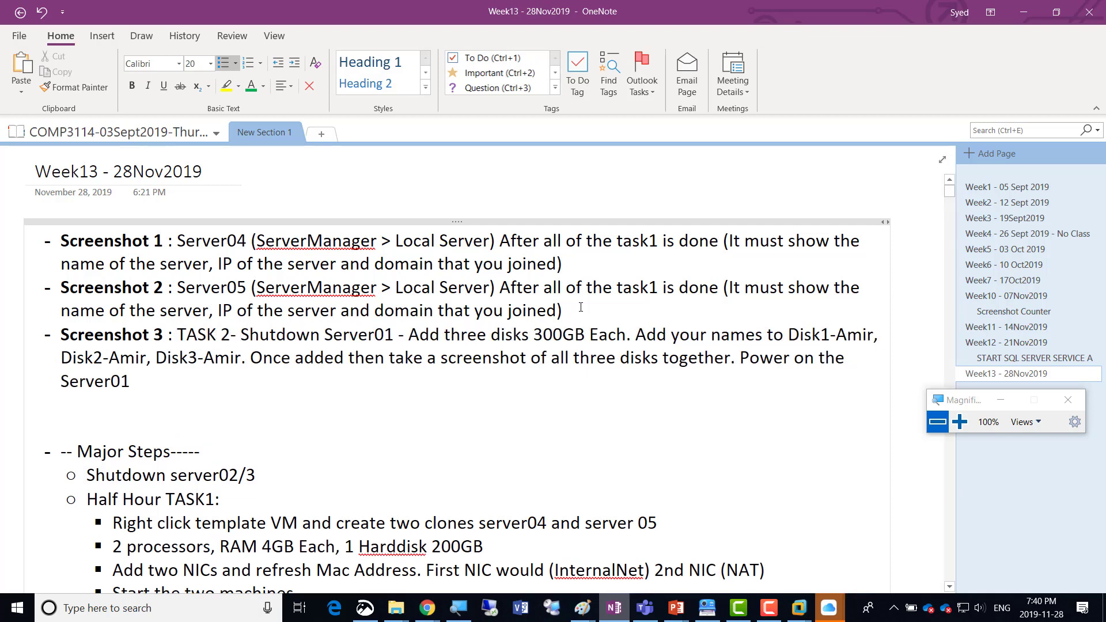
Make the Disk1 example name bold in the Screenshot 3 line.
{"action": "key", "text": "Right"}
{"action": "key", "text": "Right"}
{"action": "key", "text": "Right"}
{"action": "key", "text": "Right"}
{"action": "key", "text": "Right"}
{"action": "key", "text": "Right"}
{"action": "key", "text": "Right"}
{"action": "key", "text": "Right"}
{"action": "key", "text": "Right"}
{"action": "key", "text": "Right"}
{"action": "key", "text": "Right"}
{"action": "key", "text": "Right"}
{"action": "key", "text": "Right"}
{"action": "key", "text": "Right"}
{"action": "key", "text": "Right"}
{"action": "key", "text": "Right"}
{"action": "key", "text": "Right"}
{"action": "key", "text": "Left"}
{"action": "key", "text": "Left"}
{"action": "key", "text": "Left"}
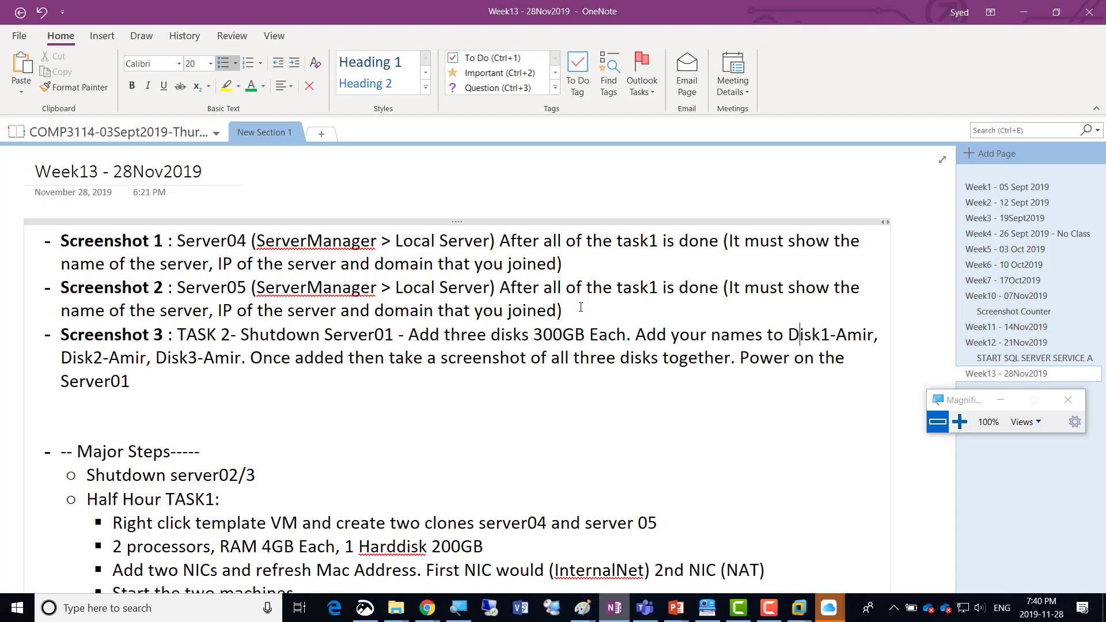
{"action": "key", "text": "ctrl+shift+Right"}
{"action": "key", "text": "ctrl+shift+Right"}
{"action": "key", "text": "ctrl+shift+Right"}
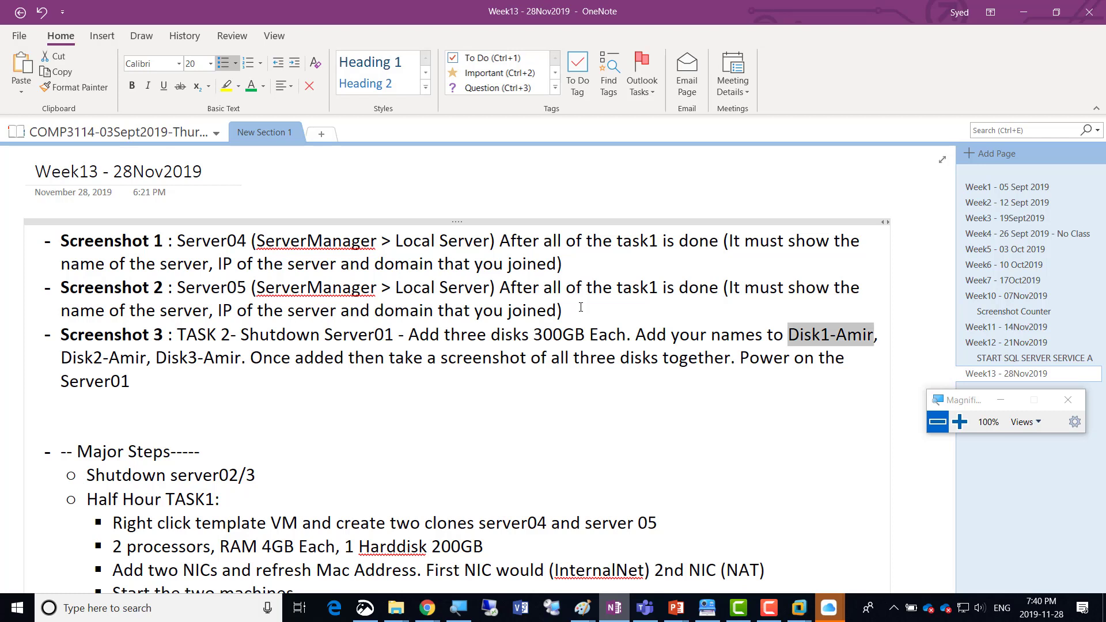
{"action": "key", "text": "ctrl+b"}
Make the Disk2 example name bold in the Screenshot 3 line.
{"action": "key", "text": "Right"}
{"action": "key", "text": "Right"}
{"action": "key", "text": "Right"}
{"action": "key", "text": "Right"}
{"action": "key", "text": "Right"}
{"action": "key", "text": "Right"}
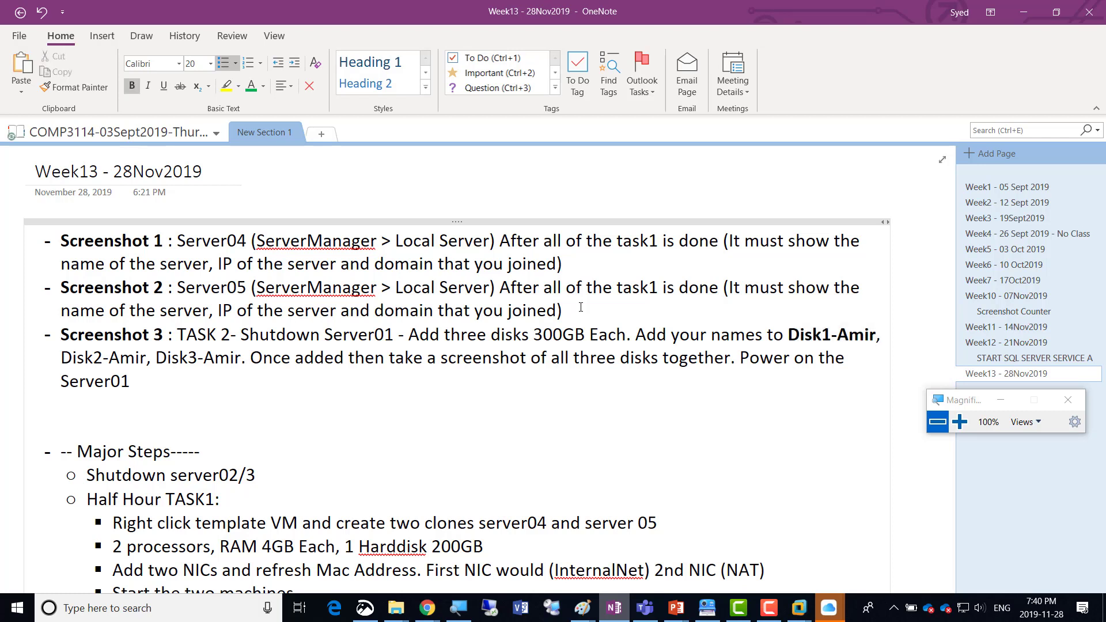
{"action": "key", "text": "Left"}
{"action": "key", "text": "Left"}
{"action": "key", "text": "ctrl+shift+Right"}
{"action": "key", "text": "ctrl+shift+Right"}
{"action": "key", "text": "ctrl+shift+Right"}
{"action": "key", "text": "ctrl+shift+Right"}
{"action": "key", "text": "shift+Left"}
{"action": "key", "text": "shift+Left"}
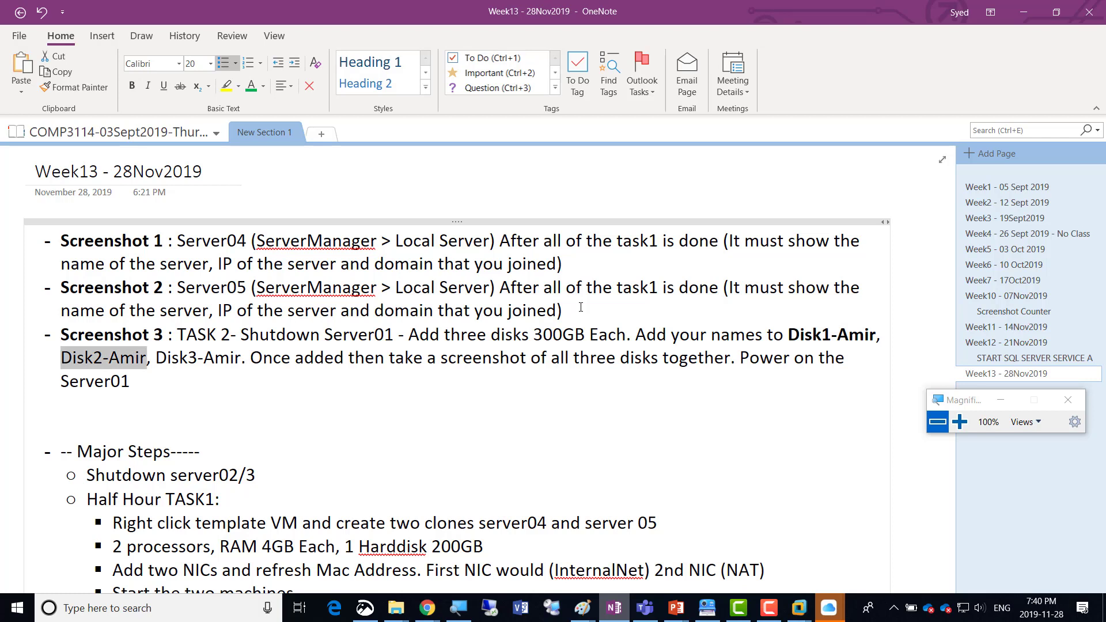
{"action": "key", "text": "ctrl+b"}
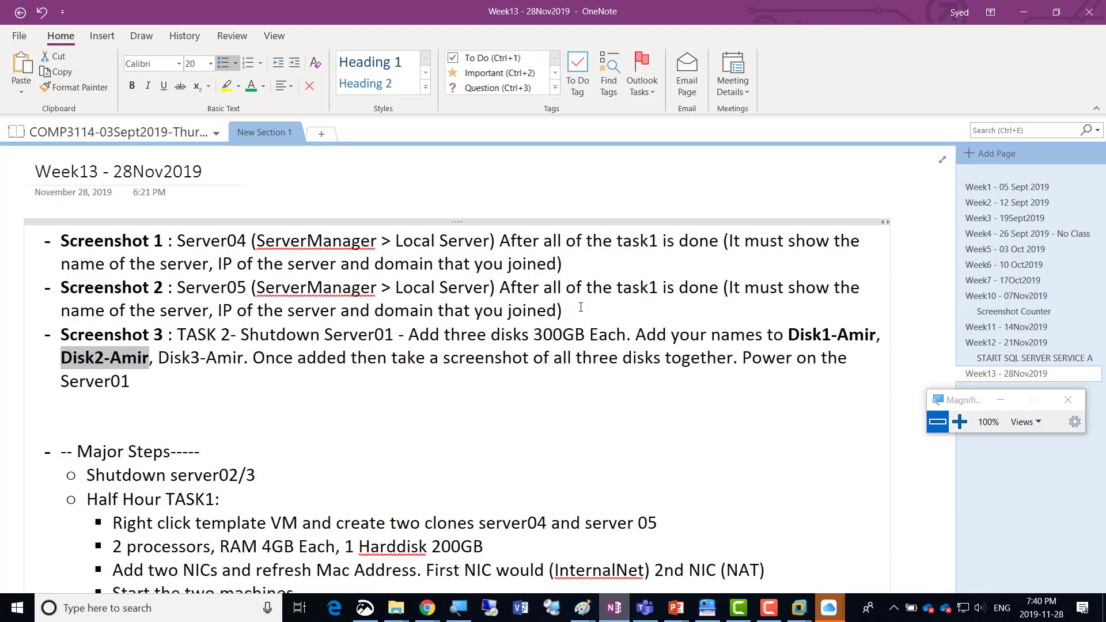
{"action": "key", "text": "Right"}
{"action": "key", "text": "Right"}
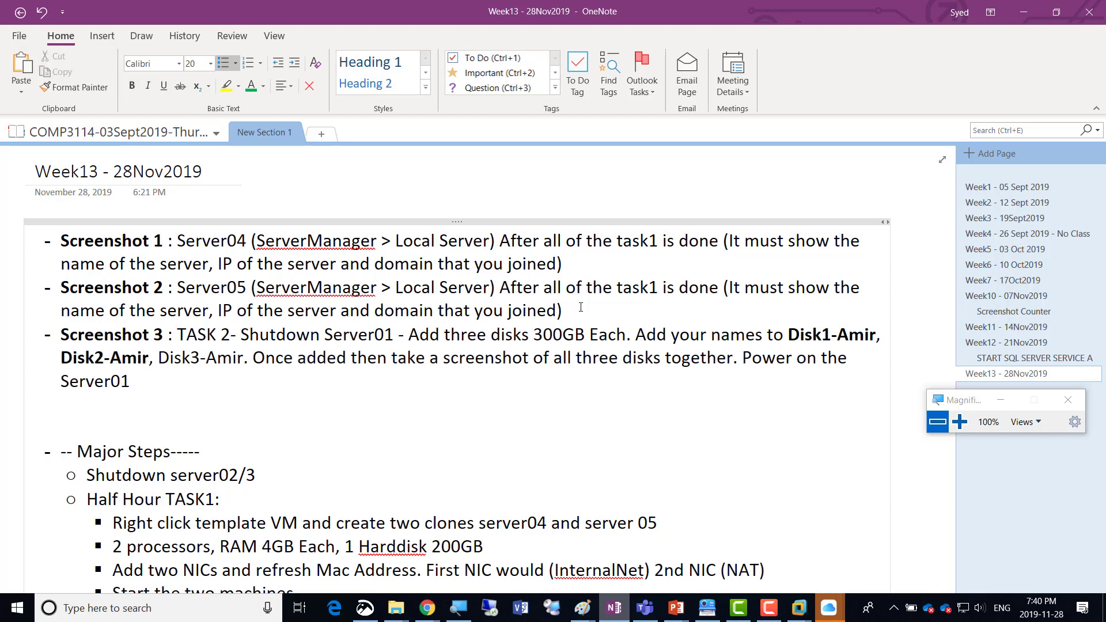
Make the Disk3 example name bold in the Screenshot 3 line.
{"action": "key", "text": "ctrl+shift+Right"}
{"action": "key", "text": "ctrl+shift+Right"}
{"action": "key", "text": "ctrl+shift+Right"}
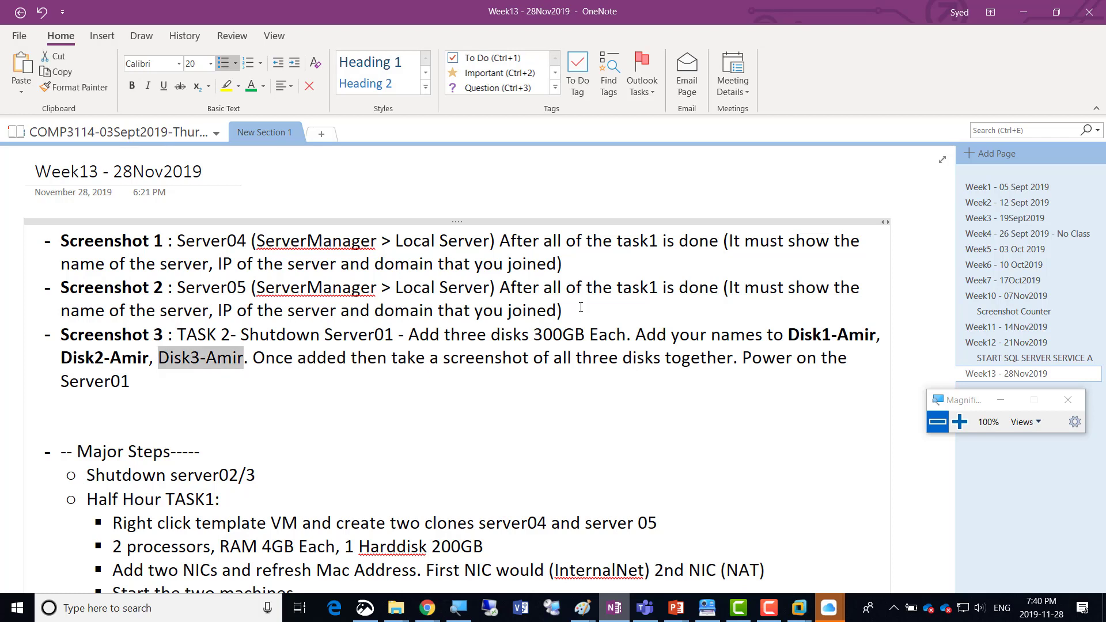
{"action": "key", "text": "ctrl+b"}
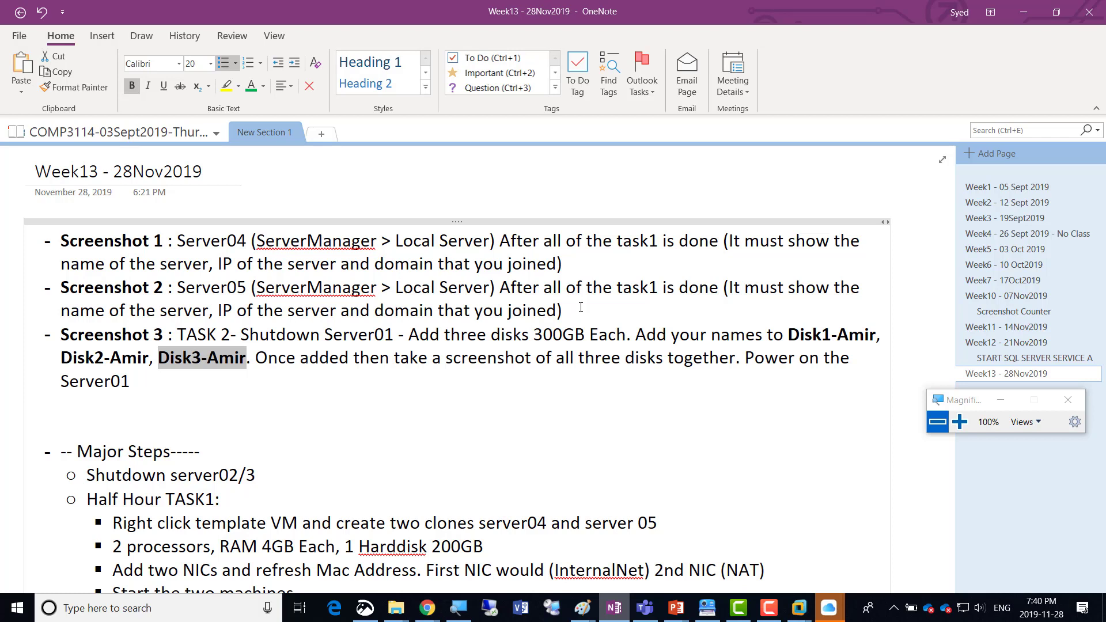
Duplicate the whole Screenshot 3 entry into a new bullet directly below it.
{"action": "key", "text": "Down"}
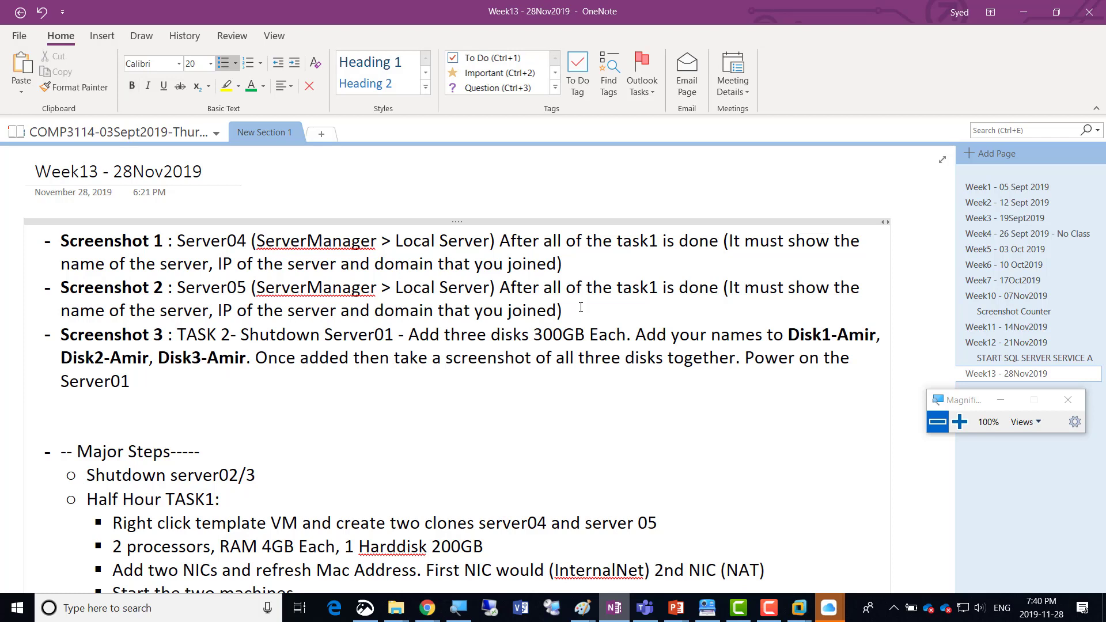
{"action": "key", "text": "Return"}
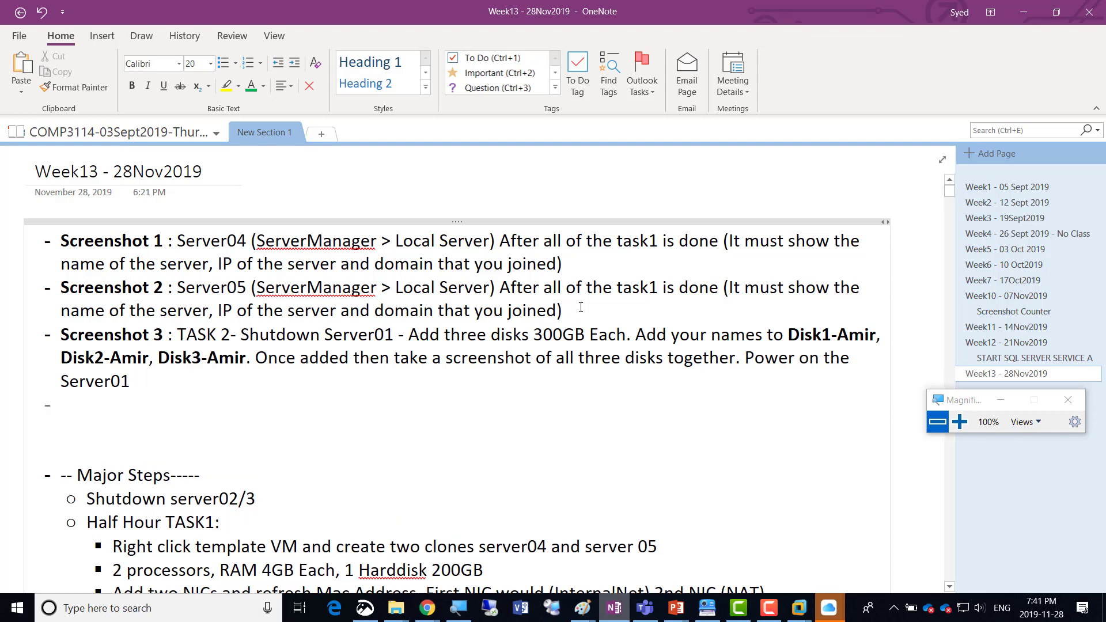
{"action": "key", "text": "Up"}
{"action": "key", "text": "Up"}
{"action": "key", "text": "Up"}
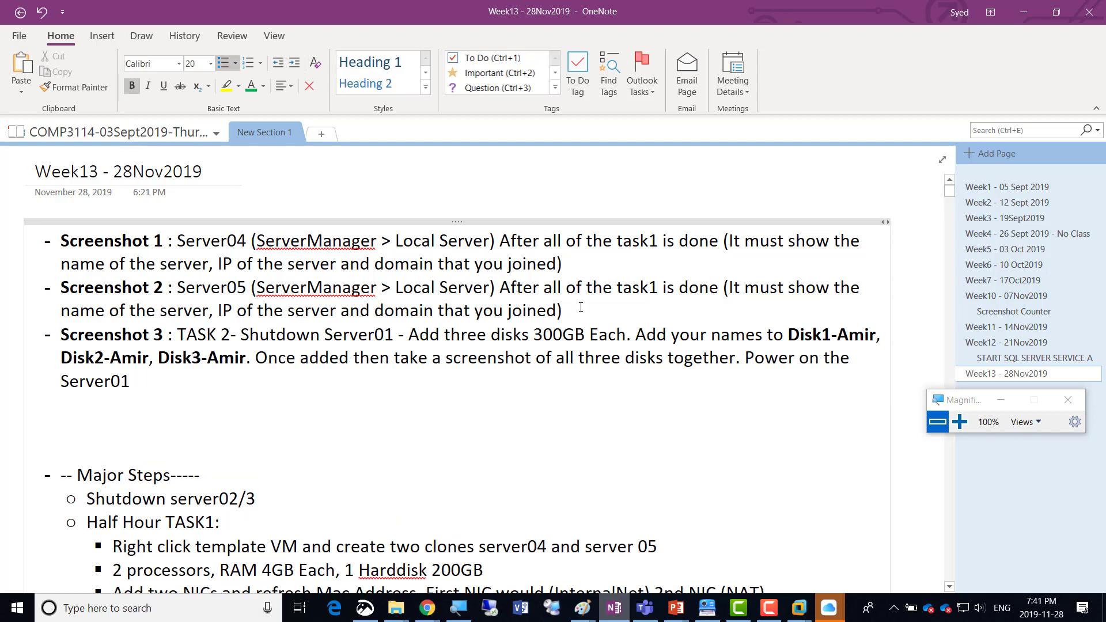
{"action": "key", "text": "shift+Down"}
{"action": "key", "text": "shift+Down"}
{"action": "key", "text": "shift+Down"}
{"action": "key", "text": "ctrl+c"}
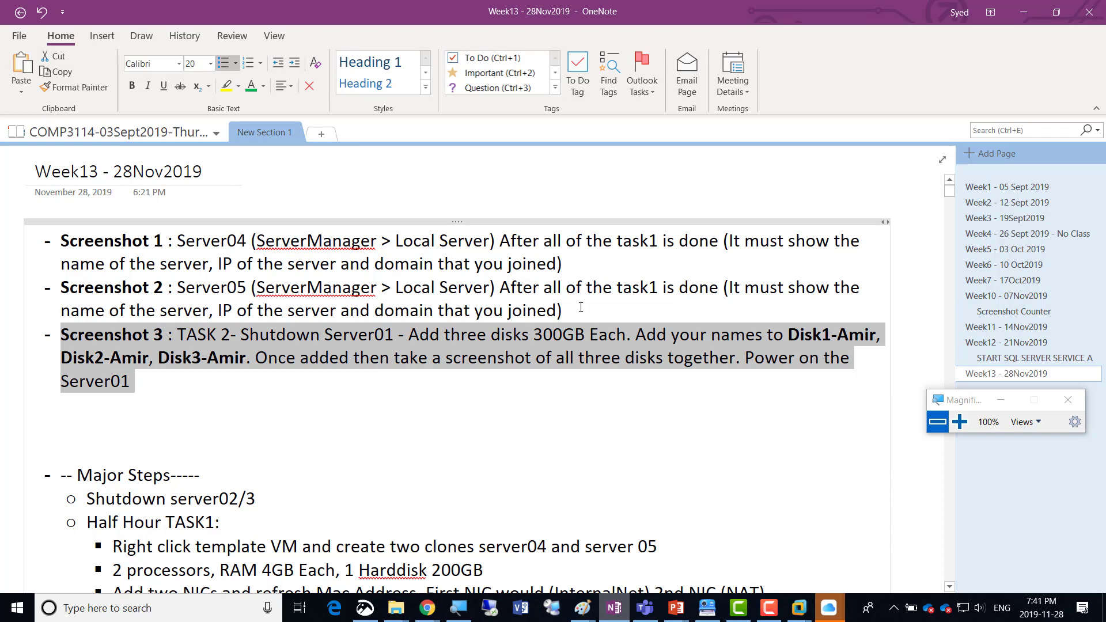
{"action": "key", "text": "Down"}
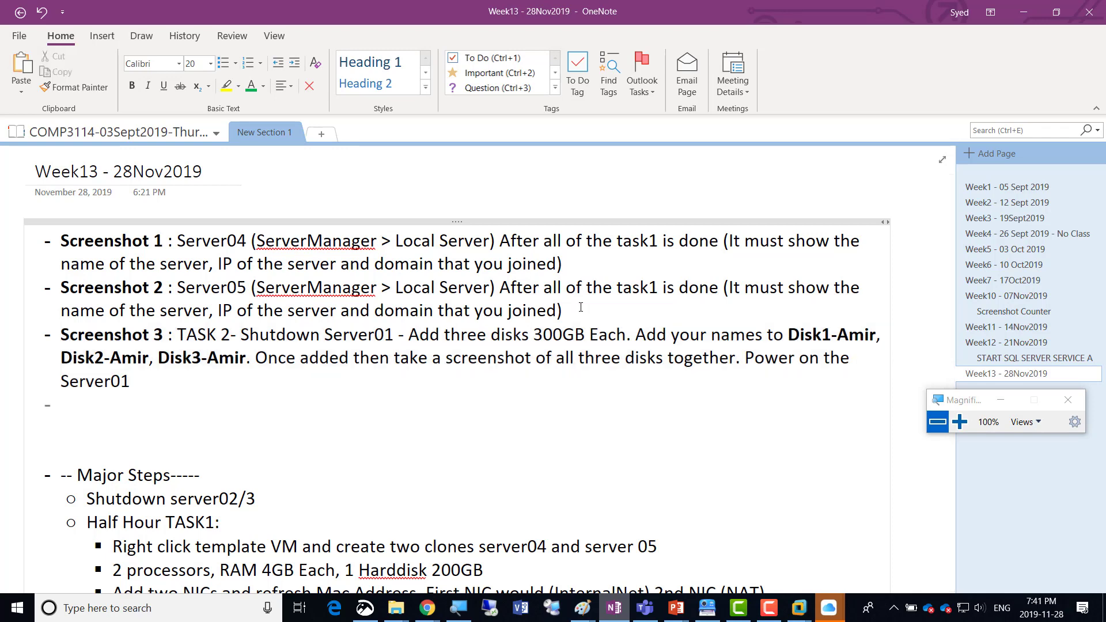
{"action": "key", "text": "ctrl+v"}
{"action": "key", "text": "Up"}
{"action": "key", "text": "Up"}
{"action": "key", "text": "Up"}
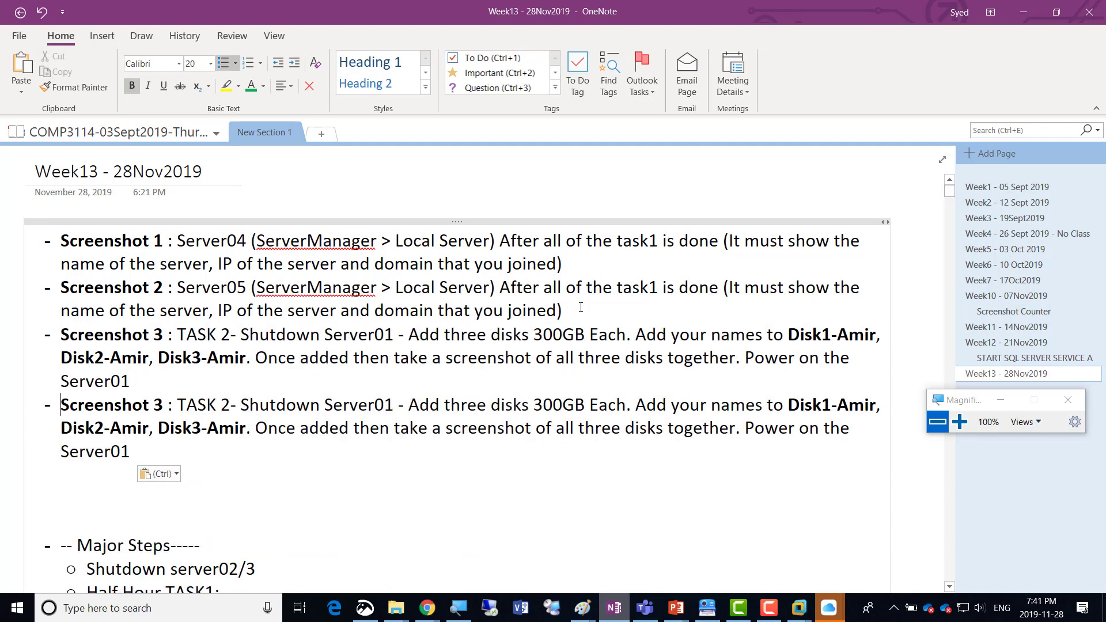
Renumber the duplicated entry as Screenshot 4 and its task label as TASK 3.
{"action": "key", "text": "Right"}
{"action": "key", "text": "Right"}
{"action": "key", "text": "Right"}
{"action": "key", "text": "Right"}
{"action": "key", "text": "Right"}
{"action": "key", "text": "Right"}
{"action": "key", "text": "Right"}
{"action": "key", "text": "Right"}
{"action": "key", "text": "Right"}
{"action": "key", "text": "shift+Right"}
{"action": "key", "text": "Right"}
{"action": "key", "text": "Right"}
{"action": "key", "text": "Right"}
{"action": "key", "text": "Right"}
{"action": "key", "text": "Right"}
{"action": "key", "text": "Right"}
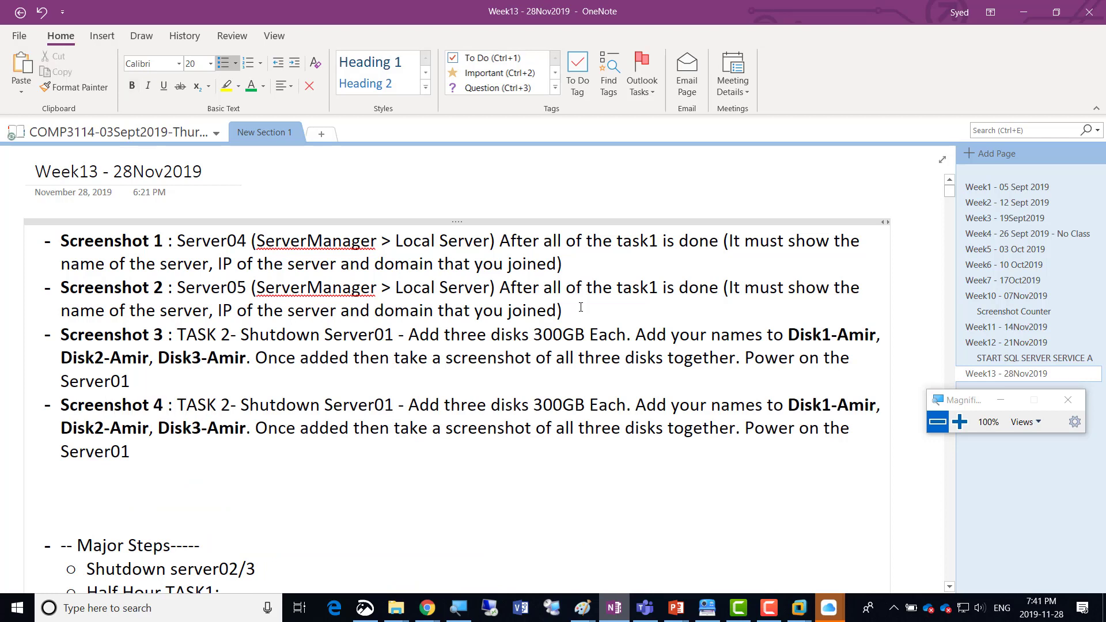
{"action": "key", "text": "shift+Right"}
{"action": "type", "text": "3"}
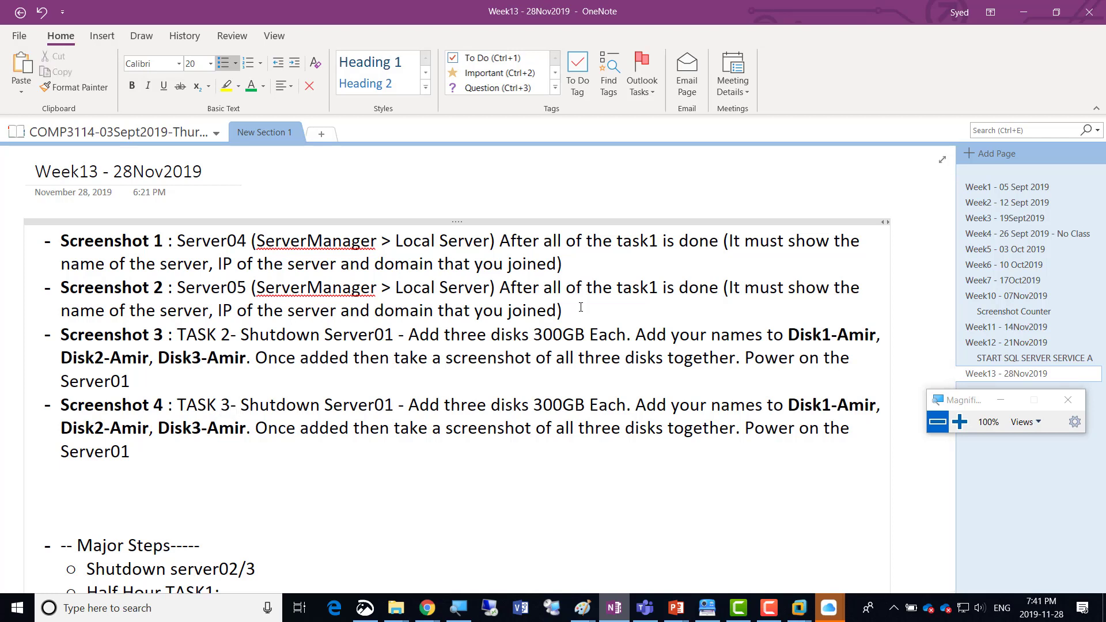
Replace the instructions after "TASK 3-" in the Screenshot 4 line with "Power on Server01, Login from SQLAdmin.".
{"action": "key", "text": "Right"}
{"action": "key", "text": "Right"}
{"action": "key", "text": "shift+Right"}
{"action": "key", "text": "shift+Right"}
{"action": "key", "text": "shift+Right"}
{"action": "key", "text": "shift+Right"}
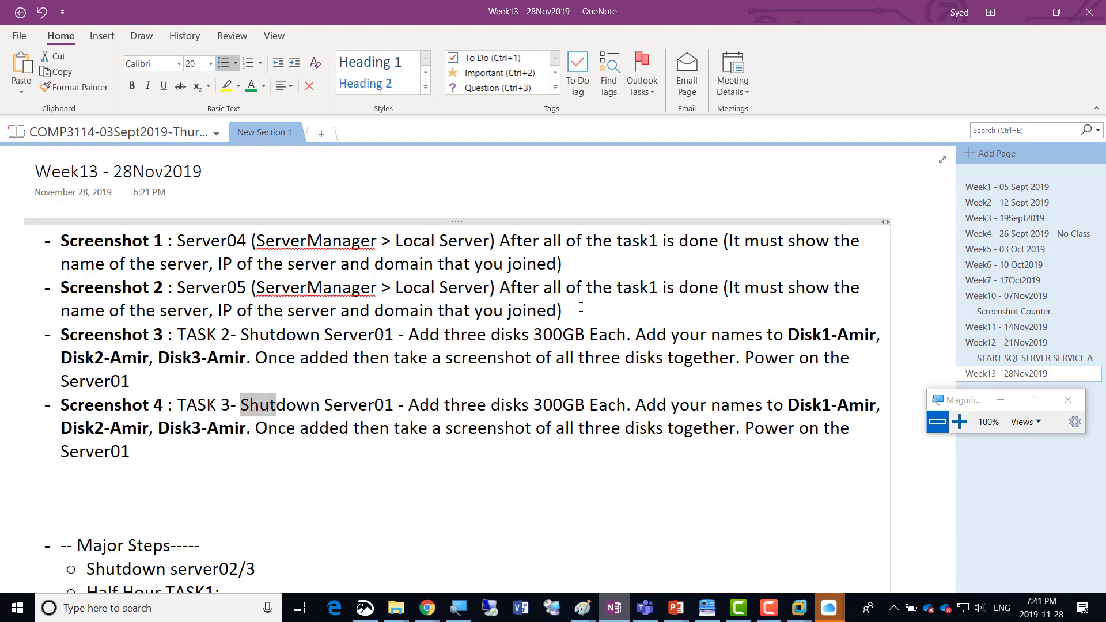
{"action": "key", "text": "shift+Down"}
{"action": "key", "text": "shift+Down"}
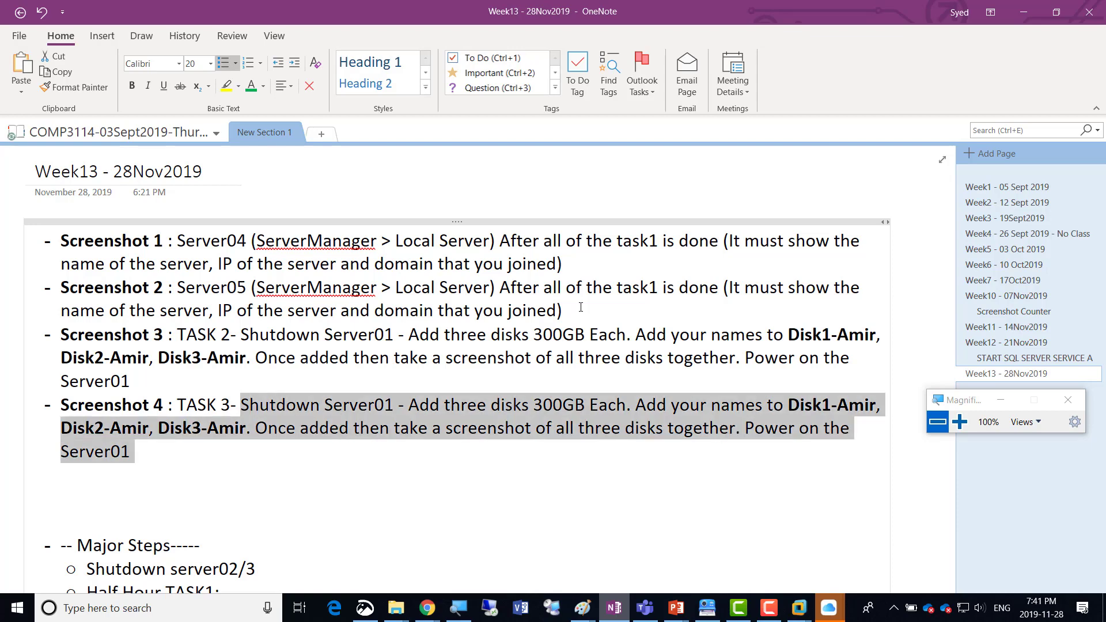
{"action": "type", "text": "Power on"}
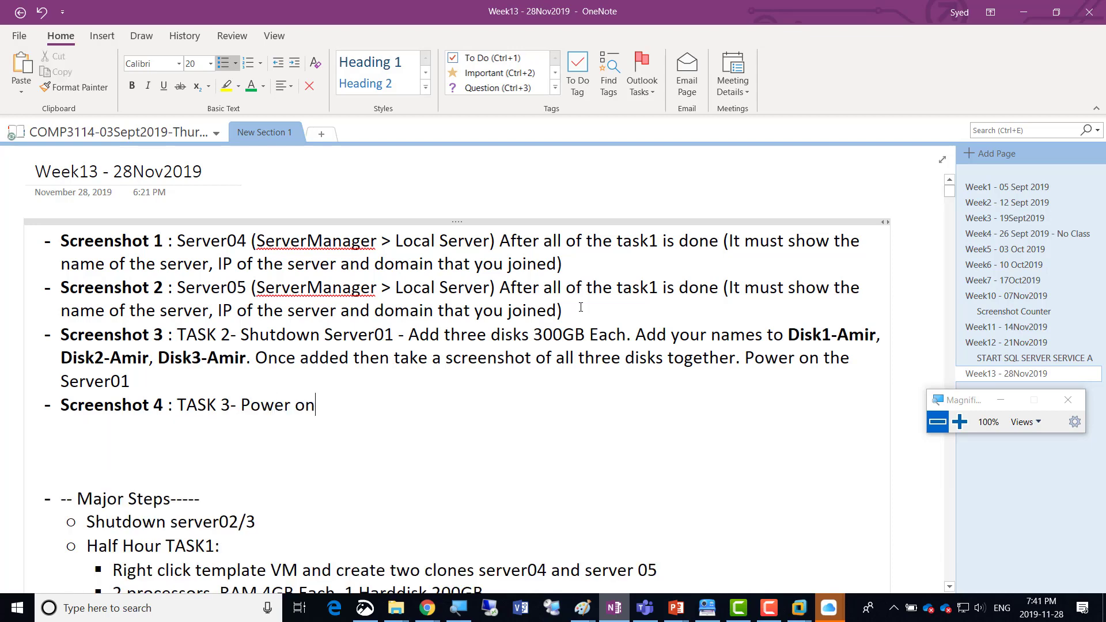
{"action": "type", "text": " Server01, Login from "}
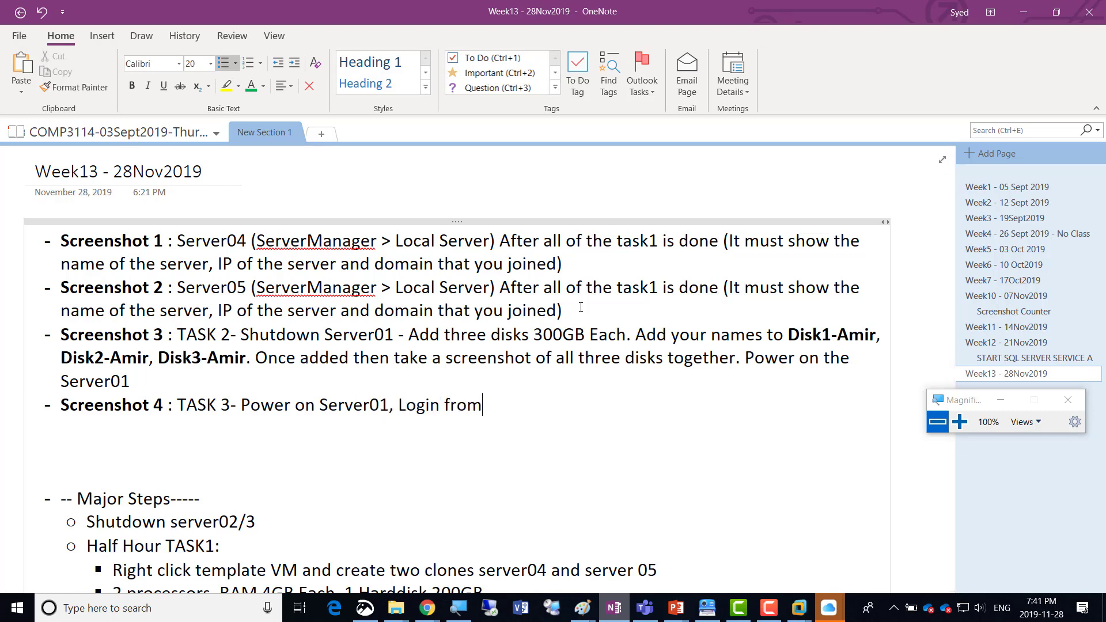
{"action": "type", "text": "SQLAdmin. "}
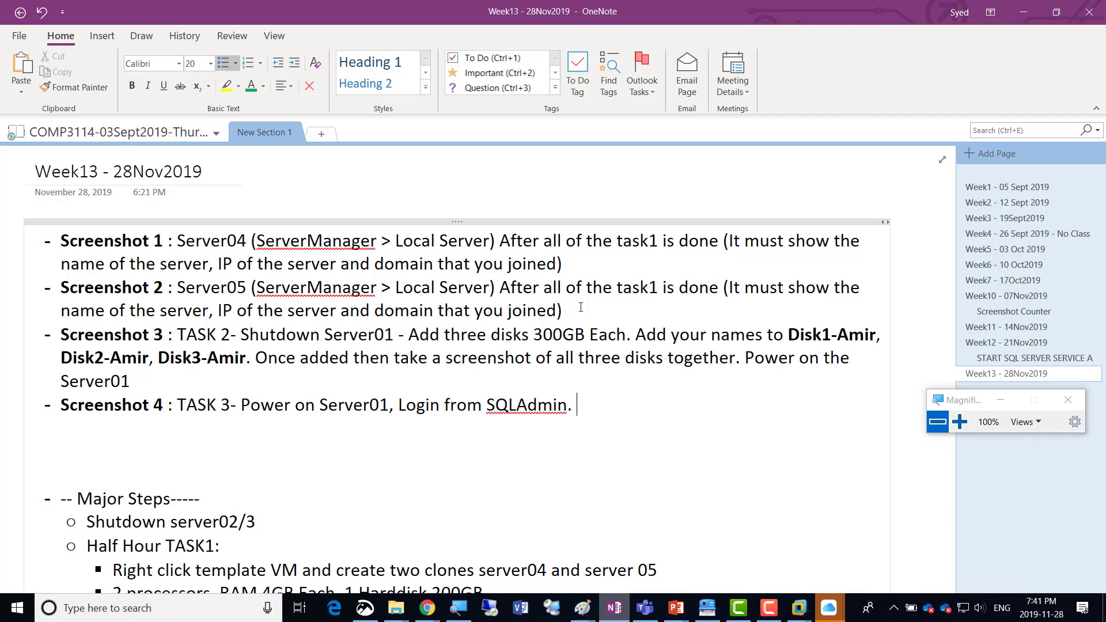
{"action": "type", "text": "In ServerM"}
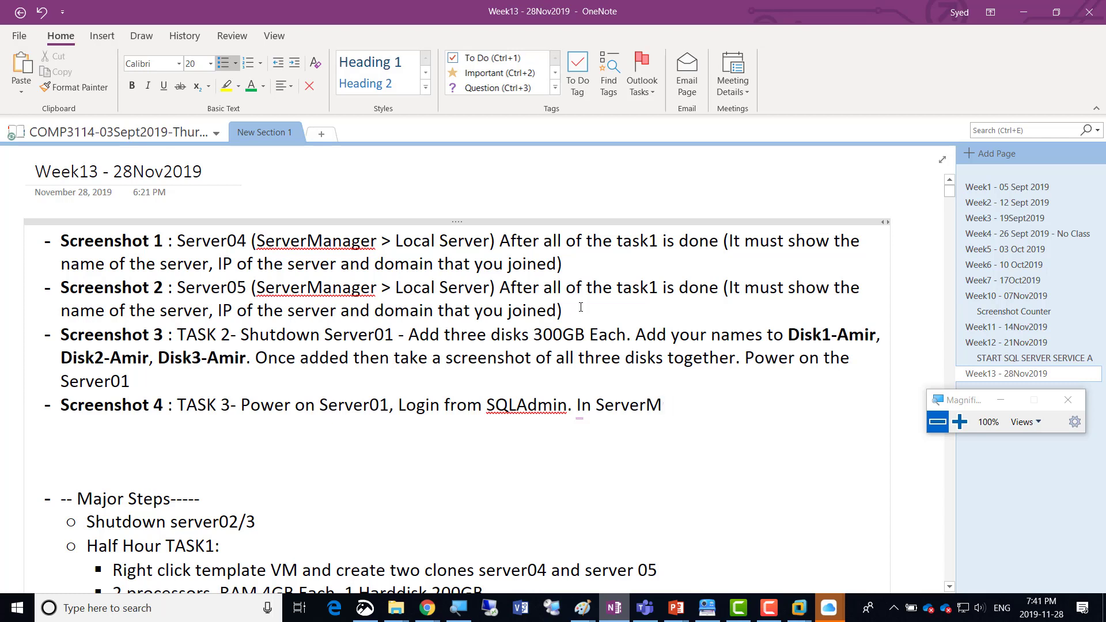
{"action": "type", "text": "anager,"}
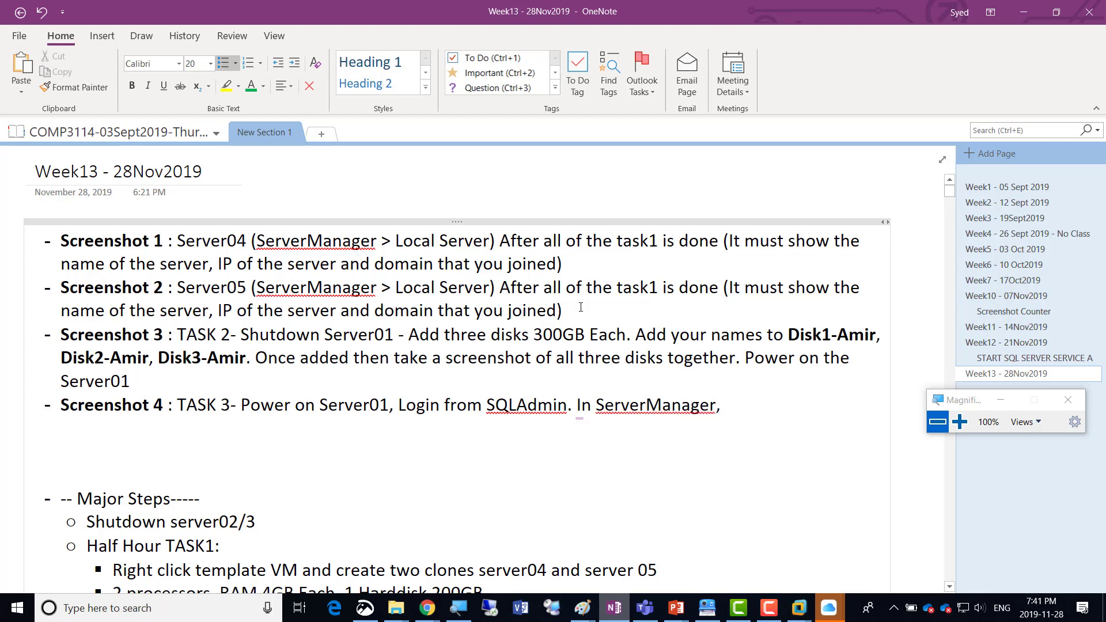
{"action": "type", "text": " go to "}
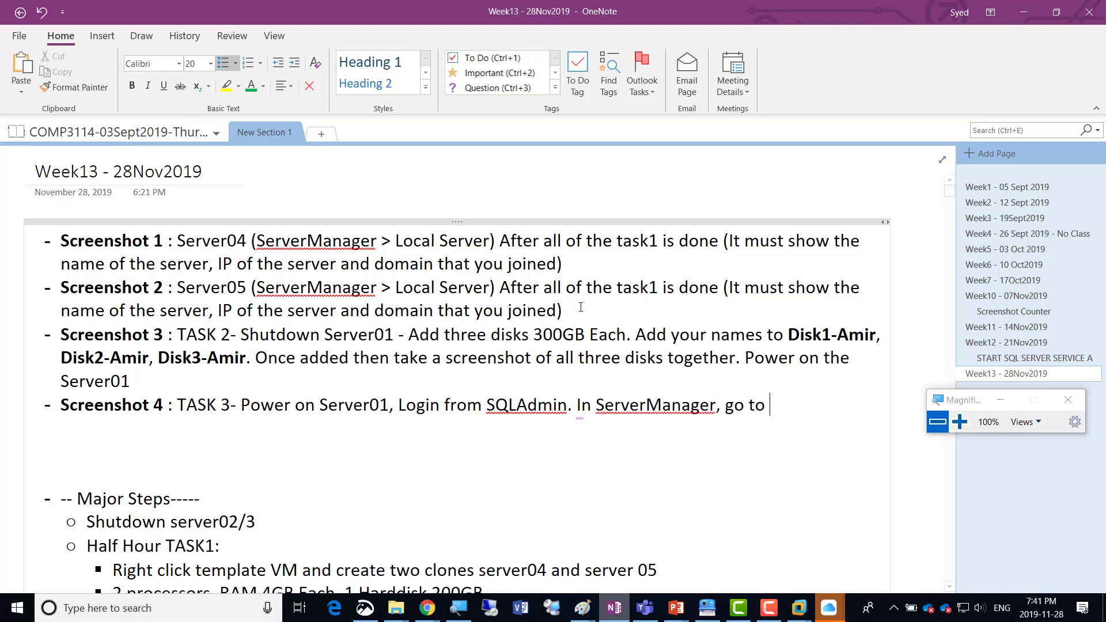
{"action": "type", "text": "Tools > Compute"}
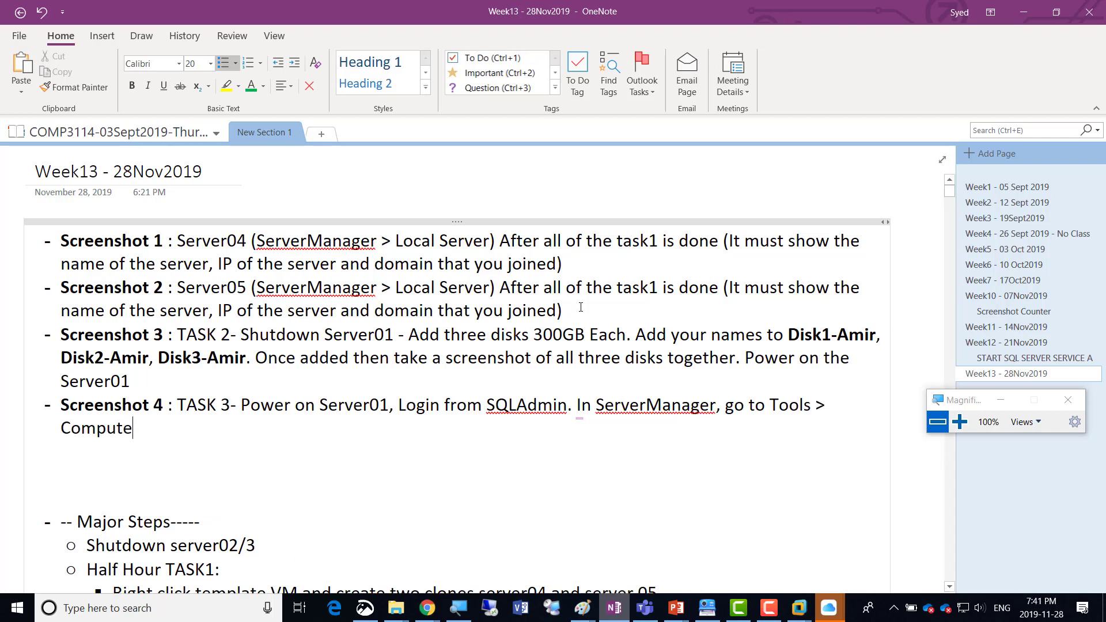
{"action": "type", "text": "r Management"}
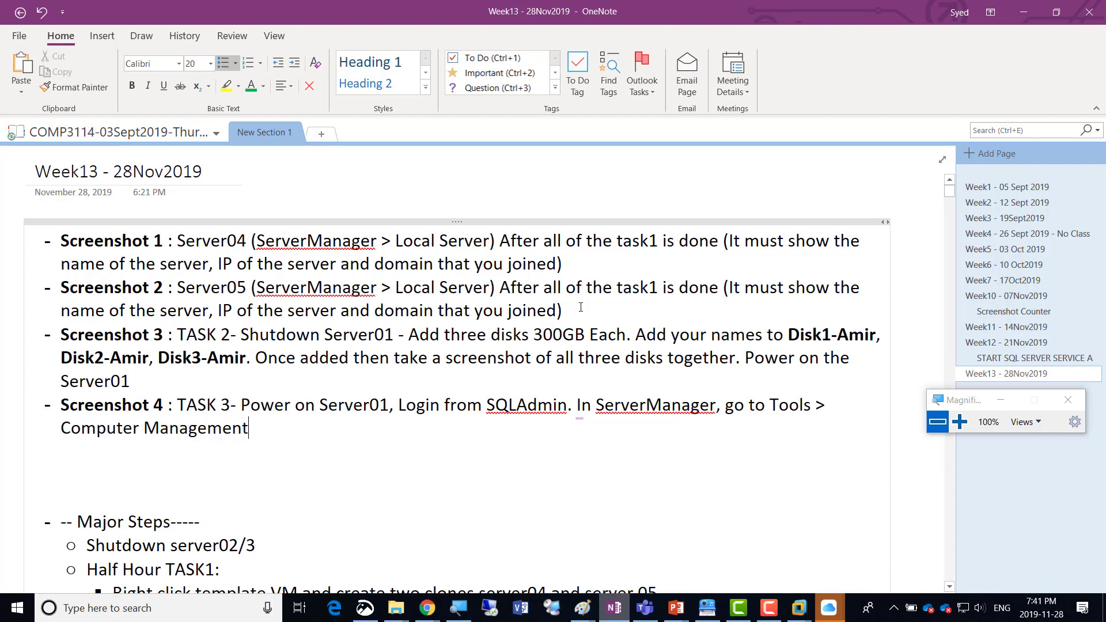
{"action": "type", "text": " > "}
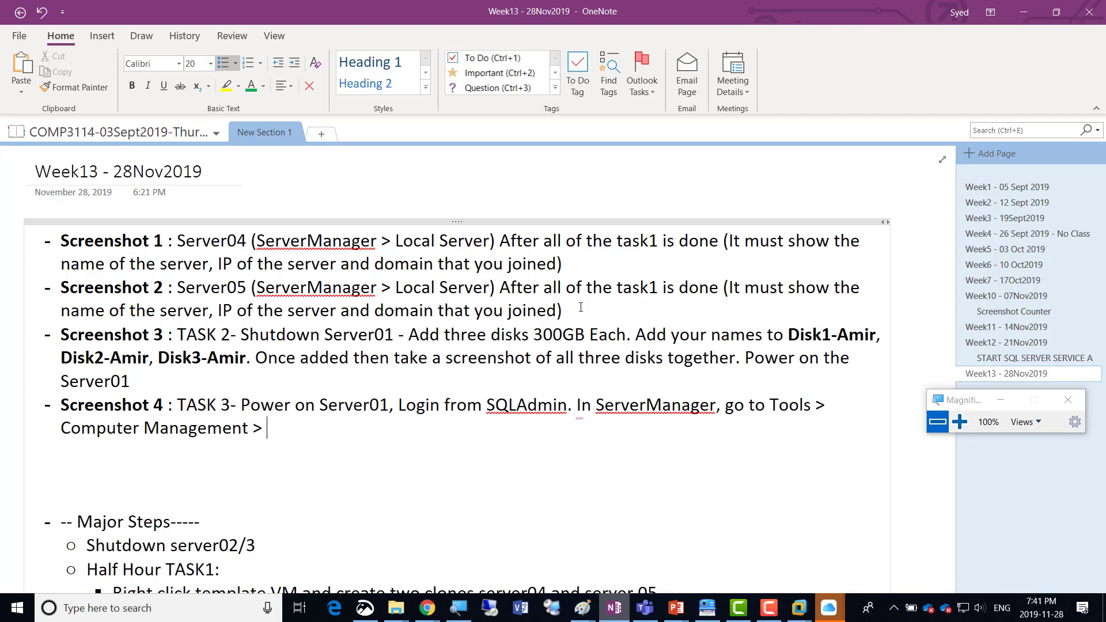
{"action": "type", "text": "Disk Management"}
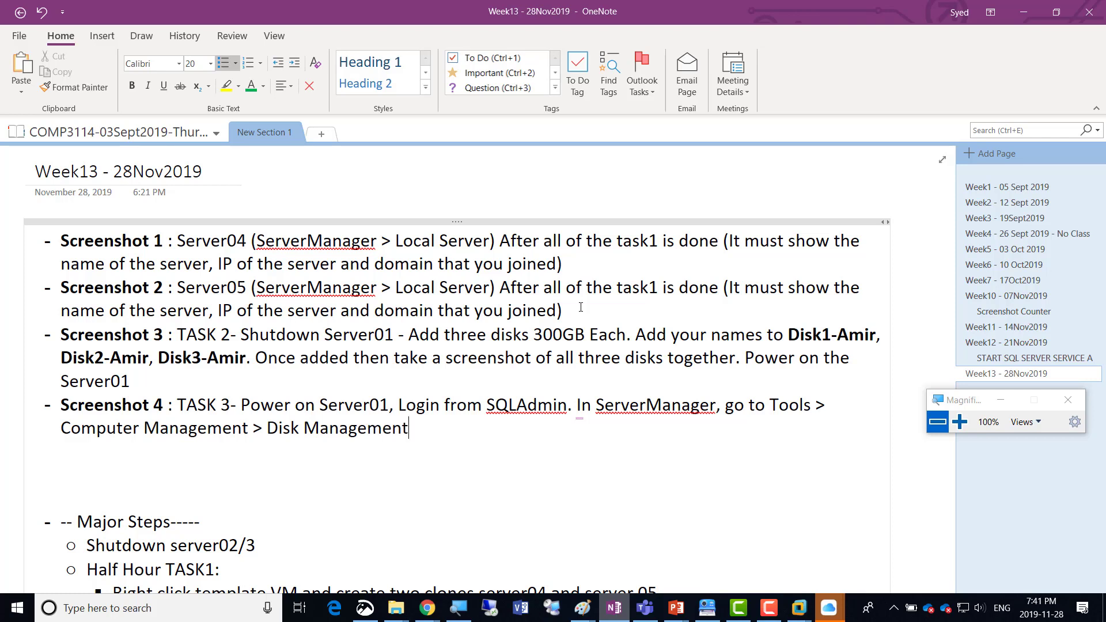
{"action": "type", "text": ", take a scree"}
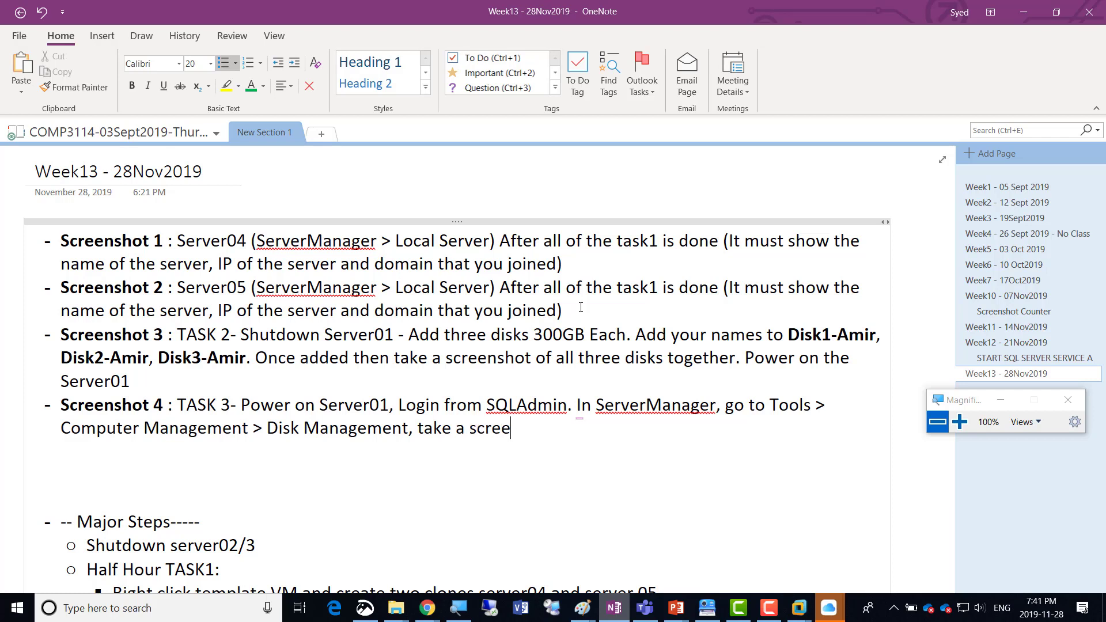
{"action": "type", "text": "nshot of all three newly"}
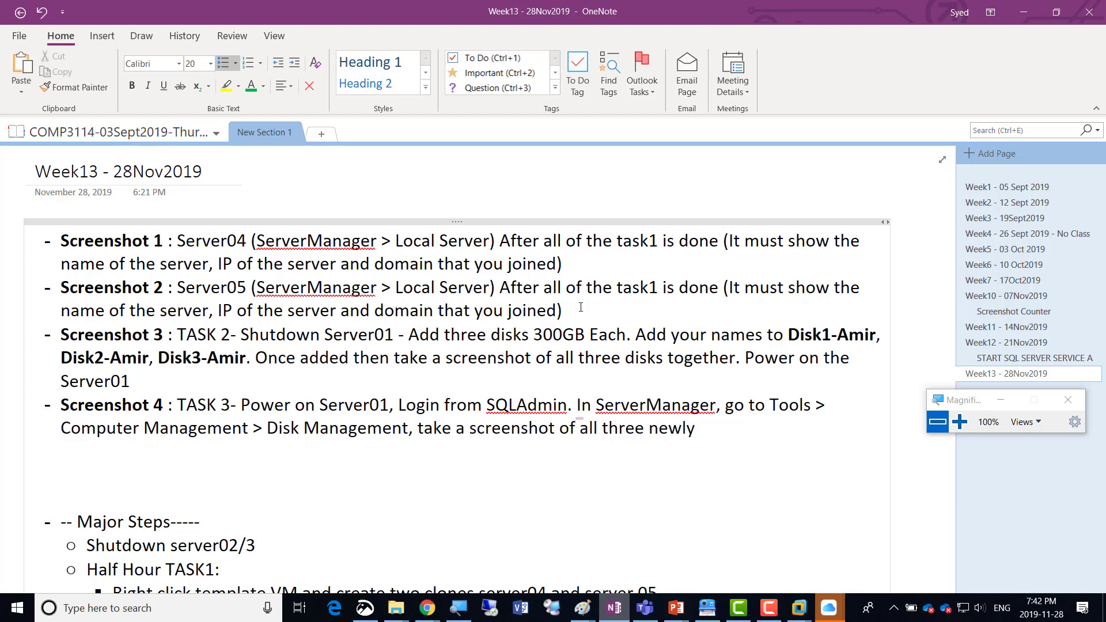
{"action": "type", "text": " added disk show"}
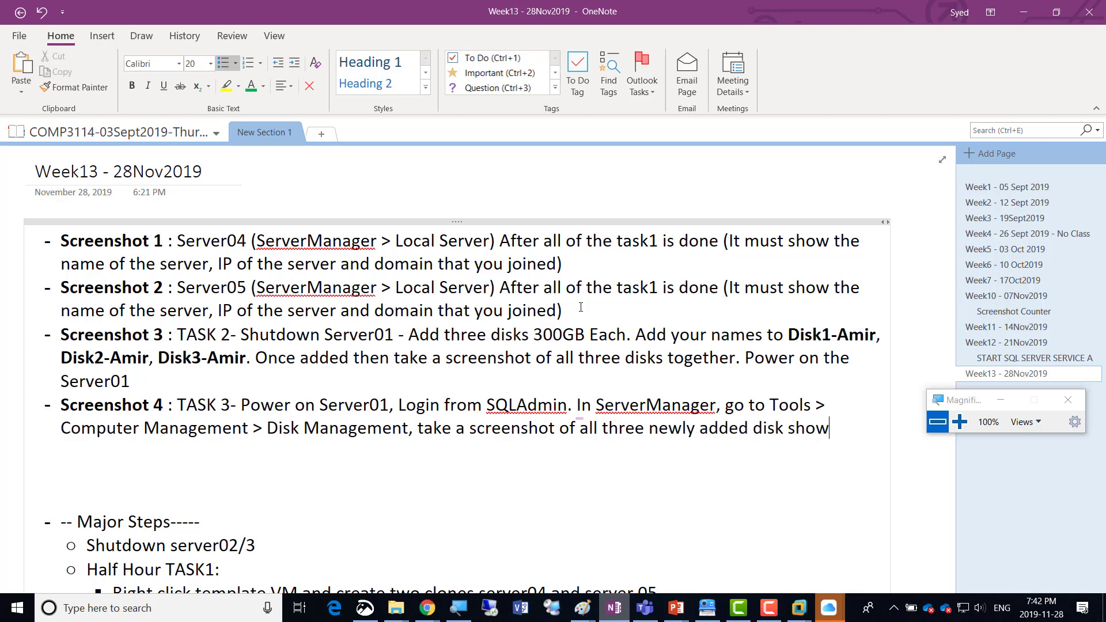
{"action": "type", "text": "ing there"}
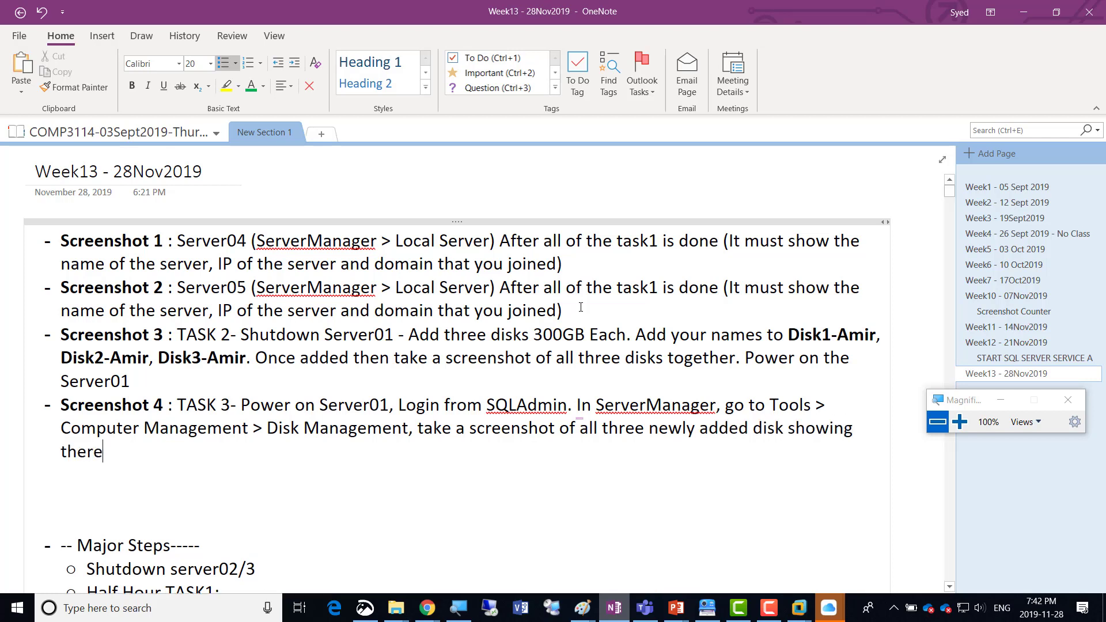
Finish the Screenshot 4 line with ", take a screenshot of all three newly added disk showing there.".
{"action": "key", "text": "BackSpace"}
{"action": "type", "text": "."}
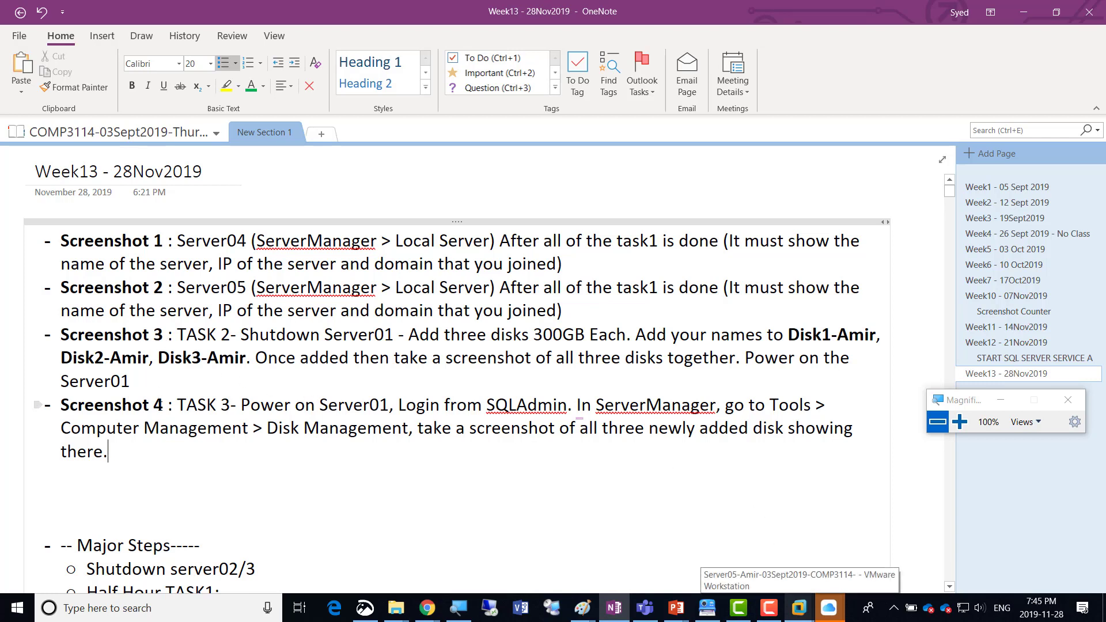
Bold "Add three disks 300GB Each" in the Screenshot 3 line and change "Add" to "Added".
{"action": "double_click", "coordinate": [158, 405]}
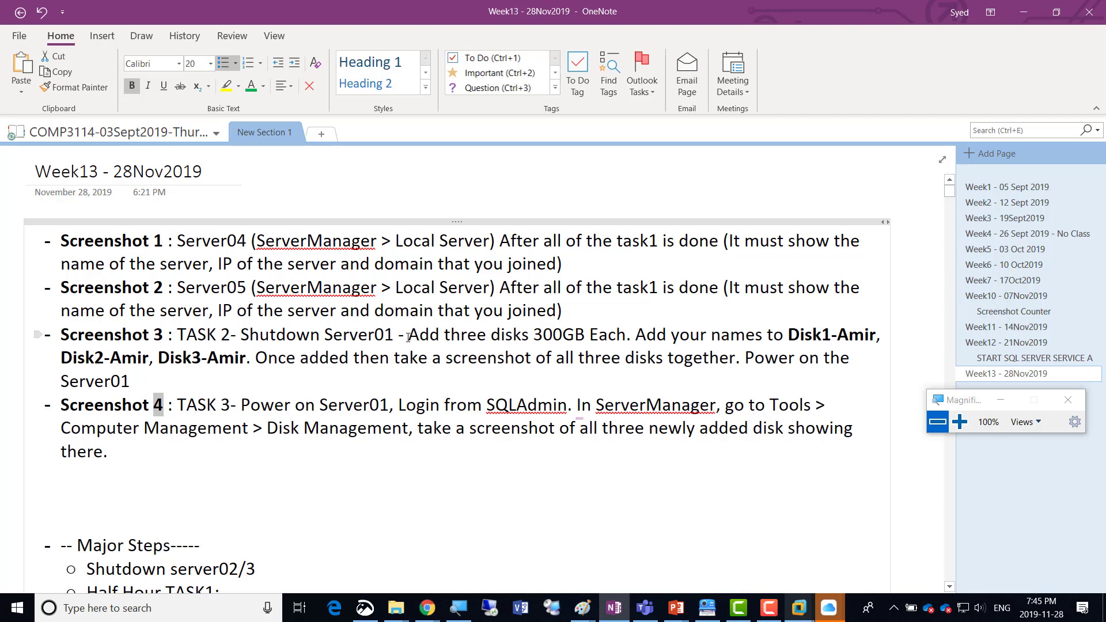
{"action": "left_click_drag", "start_coordinate": [409, 337], "coordinate": [627, 337]}
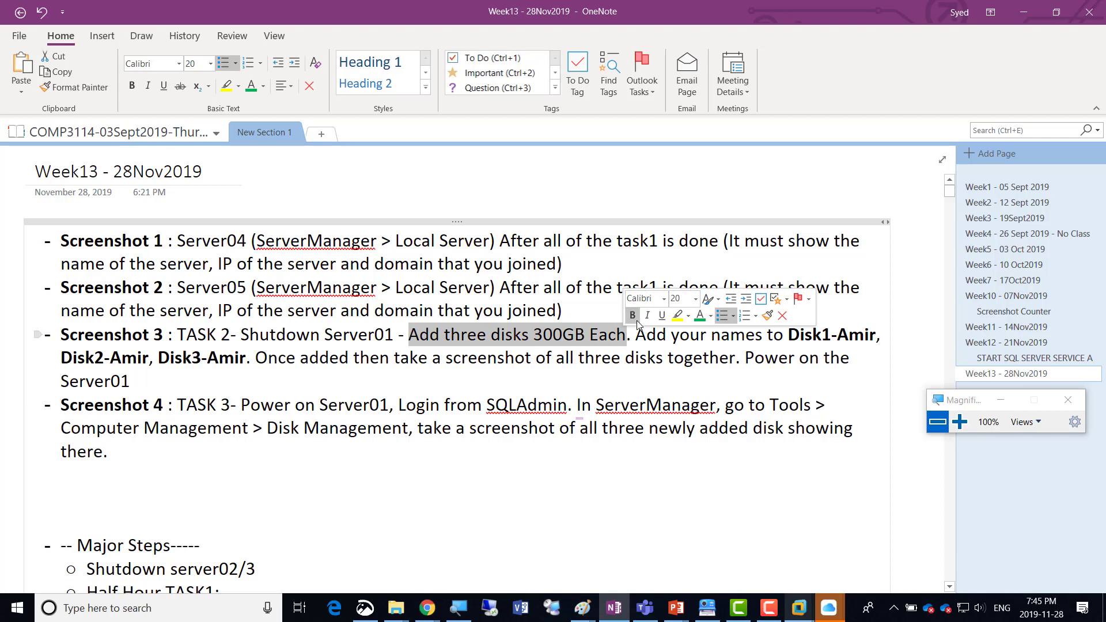
{"action": "left_click", "coordinate": [636, 320]}
{"action": "left_click", "coordinate": [441, 337]}
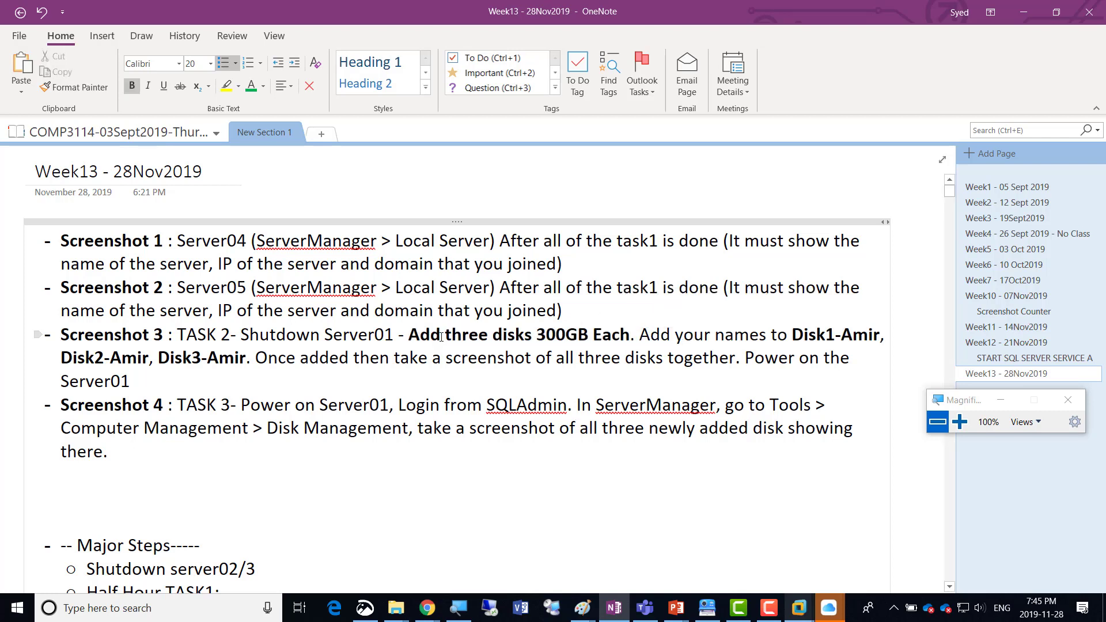
{"action": "type", "text": "ed"}
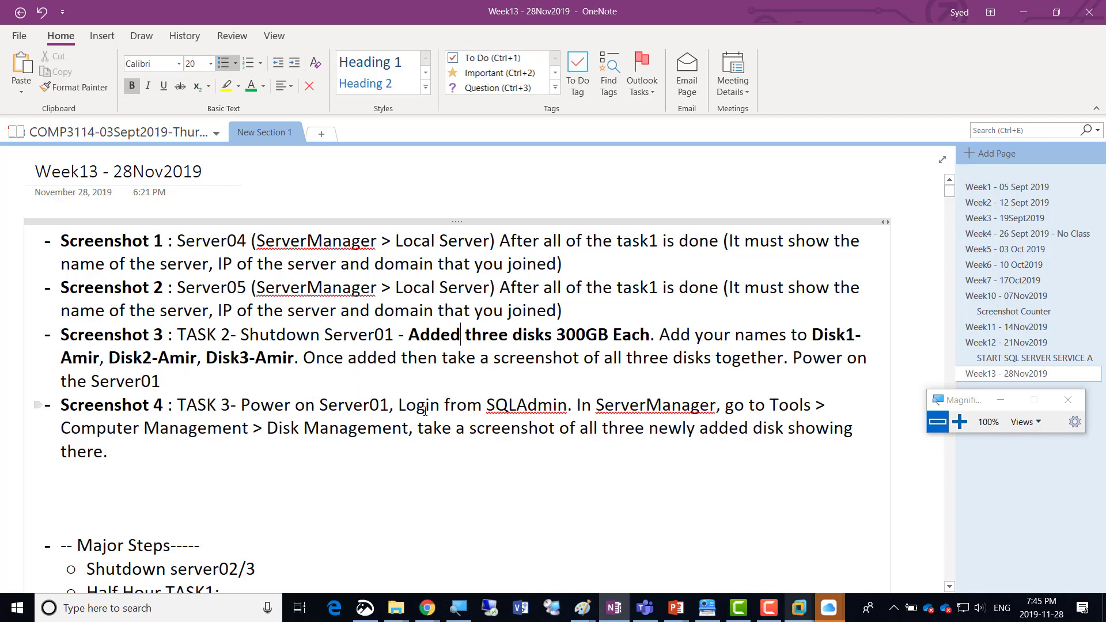
Insert "3 Disks showing inside Disk Management" right after "TASK 3-" in the Screenshot 4 line.
{"action": "left_click", "coordinate": [241, 404]}
{"action": "type", "text": "3 ISD"}
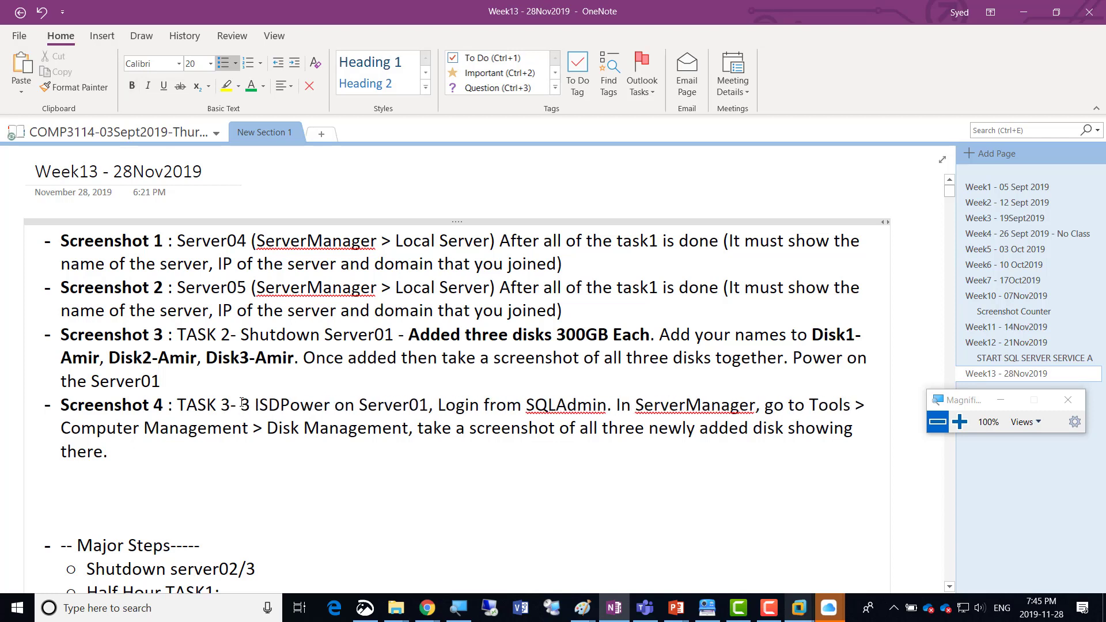
{"action": "key", "text": "BackSpace"}
{"action": "key", "text": "BackSpace"}
{"action": "type", "text": "Disks sh"}
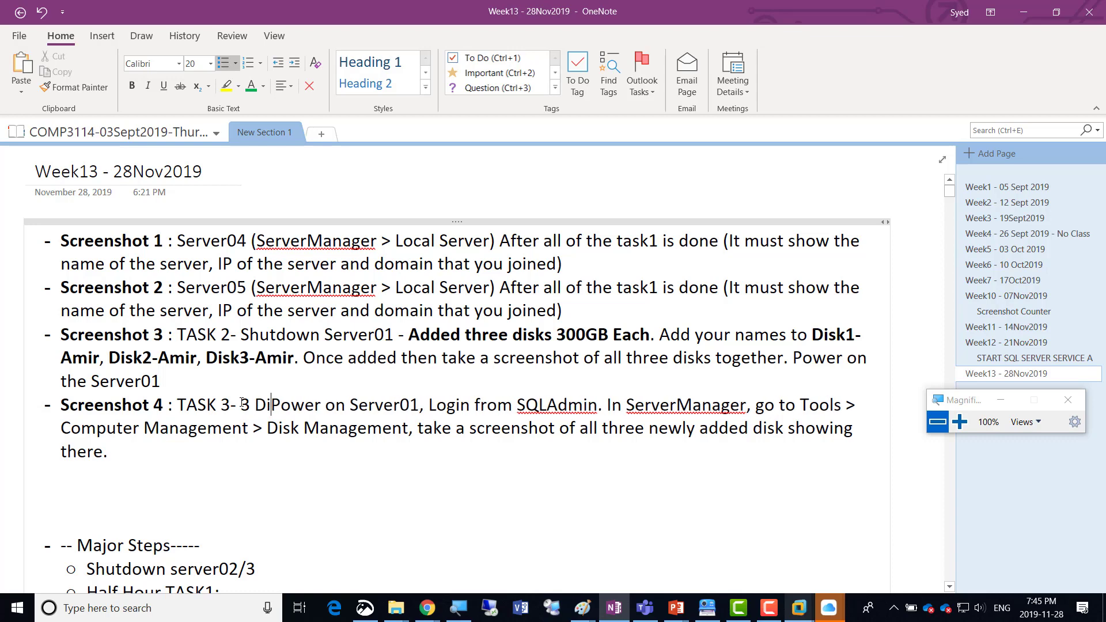
{"action": "type", "text": "owing inside "}
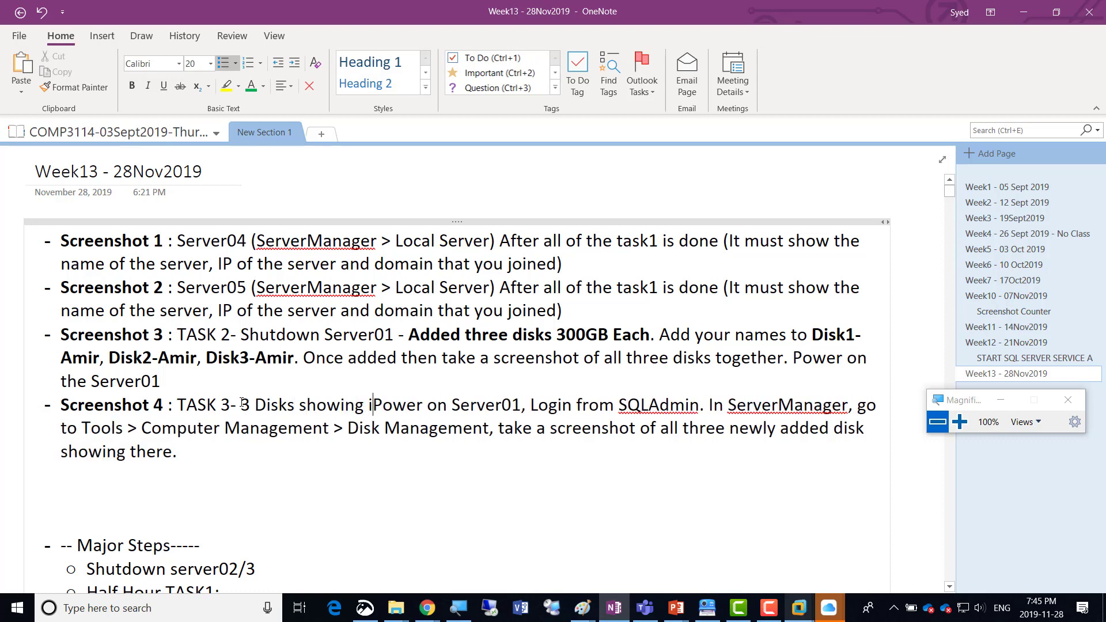
{"action": "type", "text": "Disk Management"}
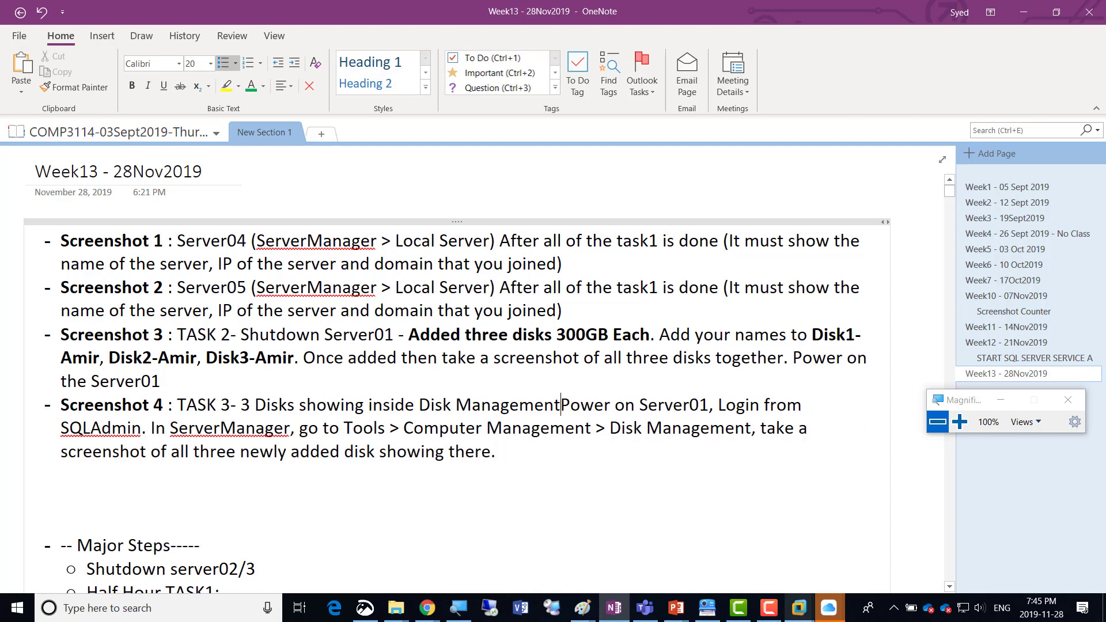
Bold the phrase "3 Disks showing inside Disk Management" in the Screenshot 4 line.
{"action": "key", "text": "ctrl+shift+Left"}
{"action": "key", "text": "ctrl+shift+Left"}
{"action": "key", "text": "ctrl+shift+Left"}
{"action": "key", "text": "ctrl+shift+Left"}
{"action": "key", "text": "ctrl+shift+Left"}
{"action": "key", "text": "ctrl+shift+Left"}
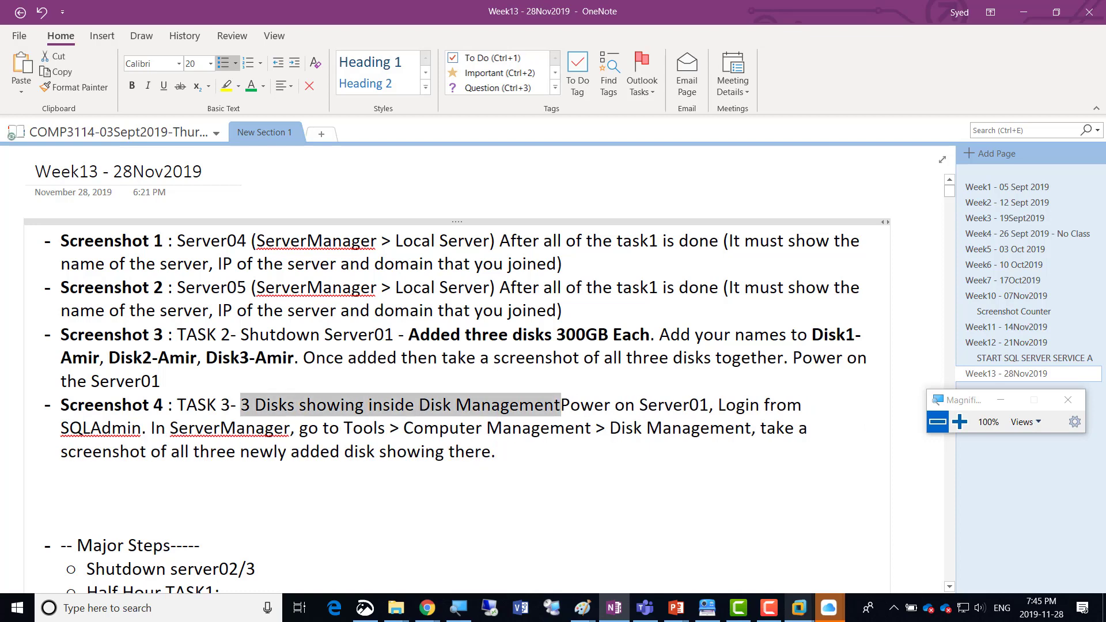
{"action": "key", "text": "ctrl+b"}
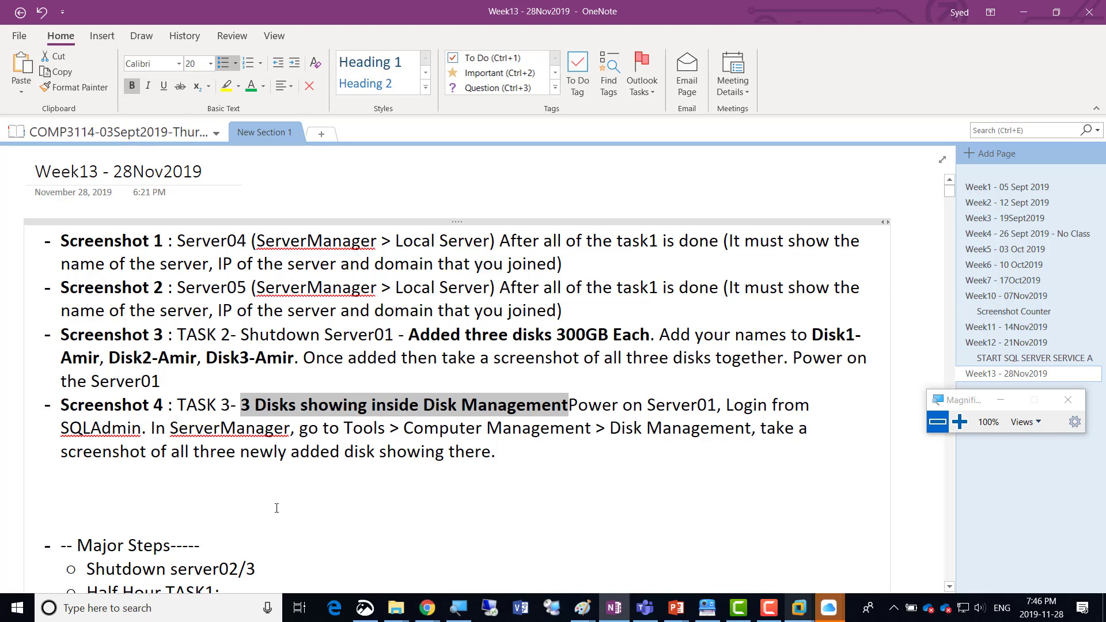
Switch to VMware Workstation and add a new 300 GB virtual hard disk, split into multiple files, to the Server01 virtual machine.
{"action": "left_click", "coordinate": [800, 610]}
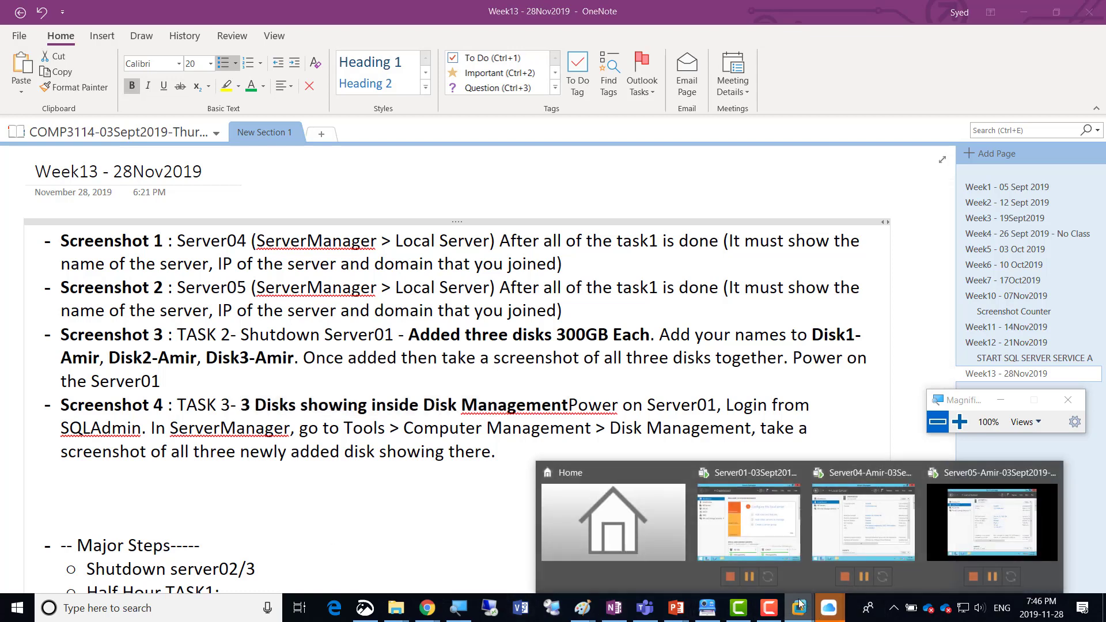
{"action": "left_click", "coordinate": [766, 520]}
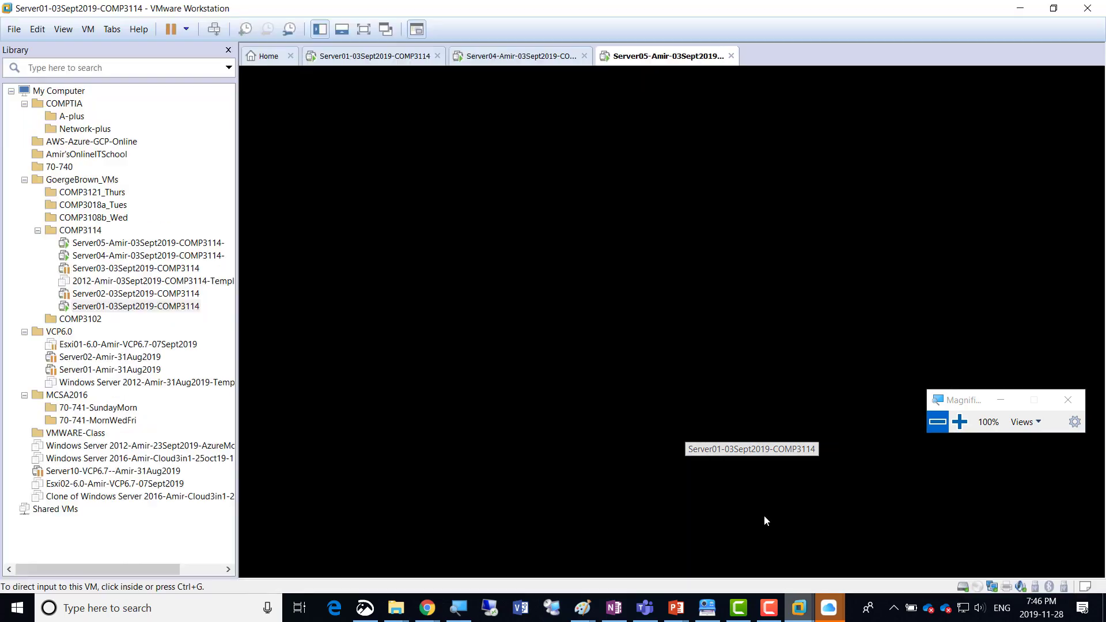
{"action": "right_click", "coordinate": [385, 58]}
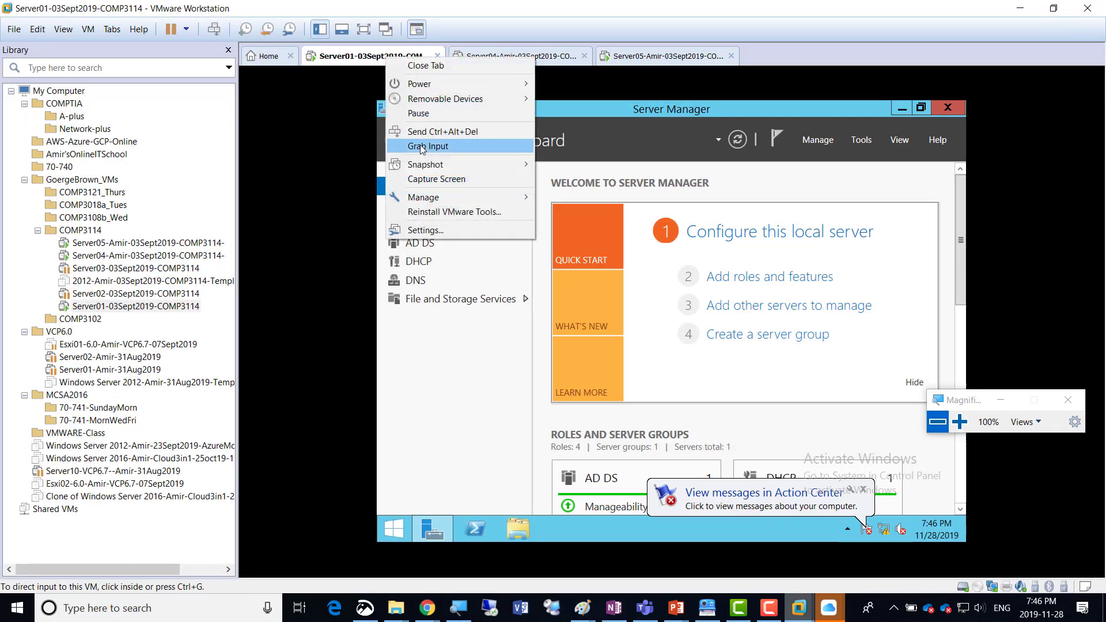
{"action": "left_click", "coordinate": [452, 228]}
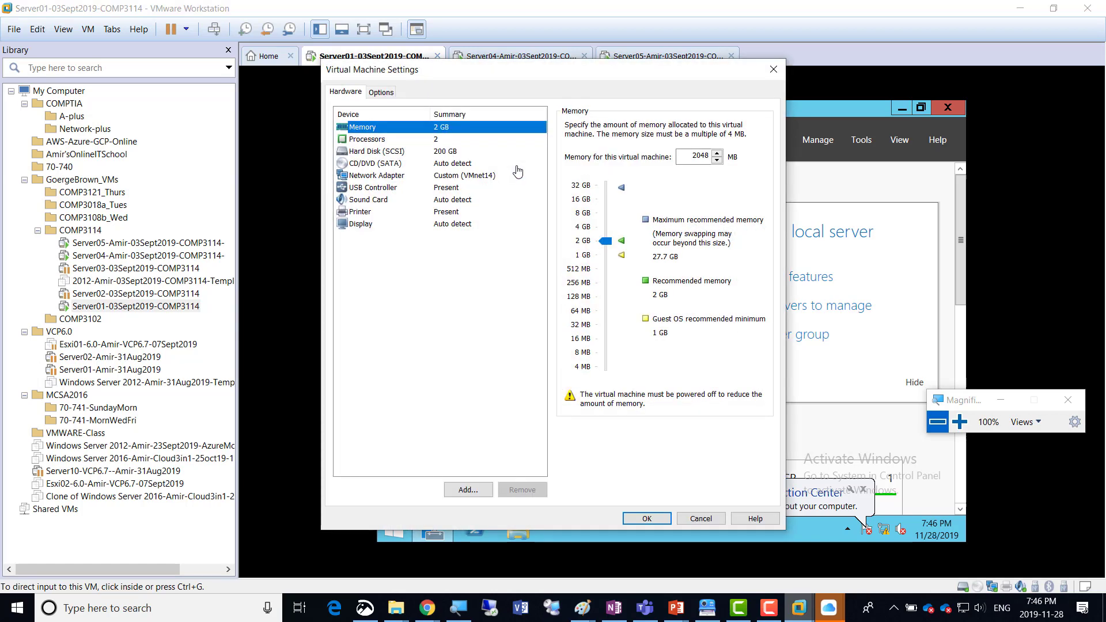
{"action": "left_click", "coordinate": [482, 490]}
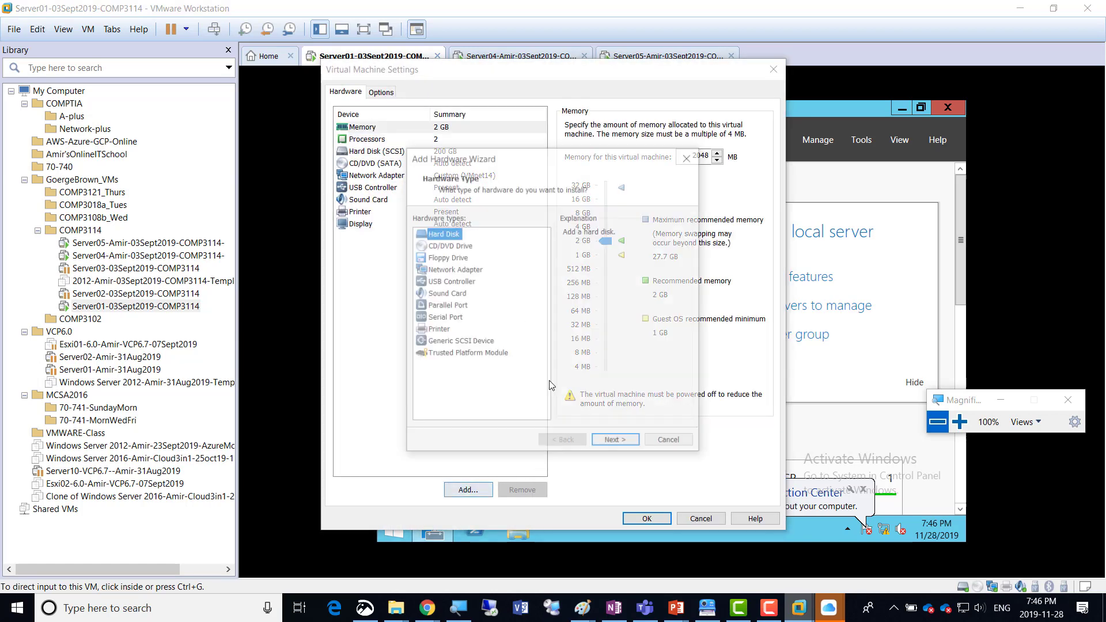
{"action": "left_click", "coordinate": [616, 445]}
{"action": "left_click", "coordinate": [616, 445]}
{"action": "left_click", "coordinate": [614, 444]}
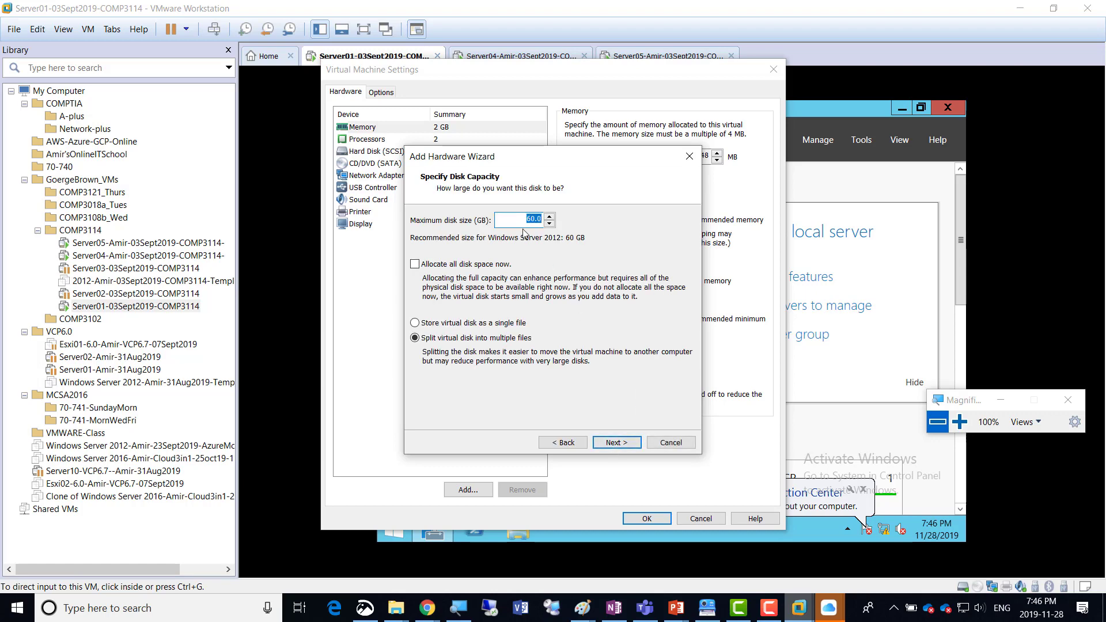
{"action": "type", "text": "300"}
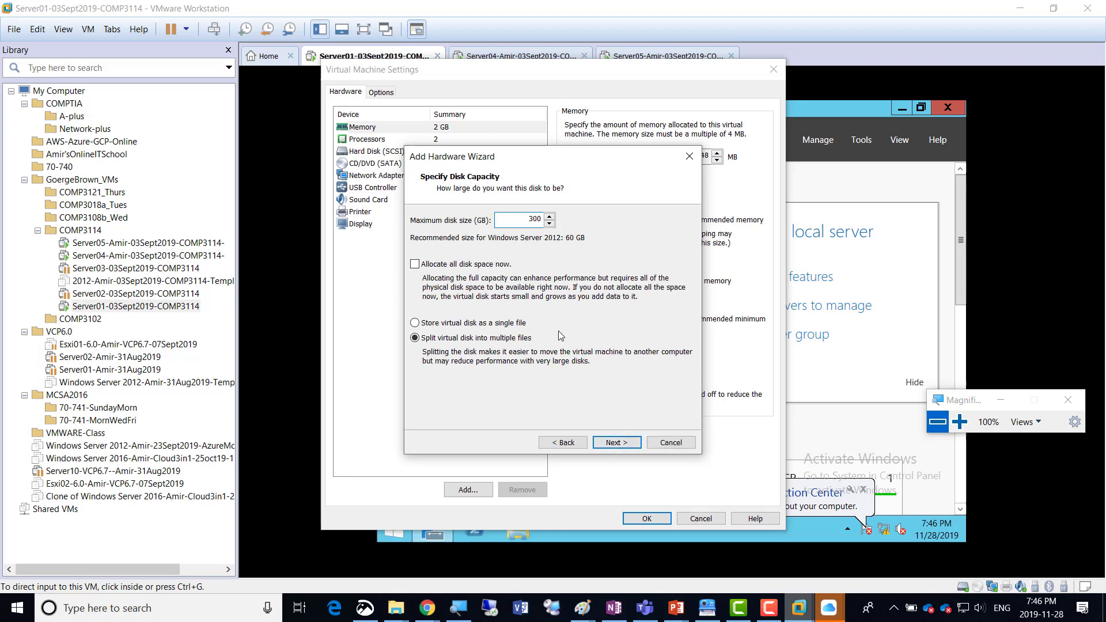
{"action": "left_click", "coordinate": [613, 443]}
{"action": "left_click", "coordinate": [614, 445]}
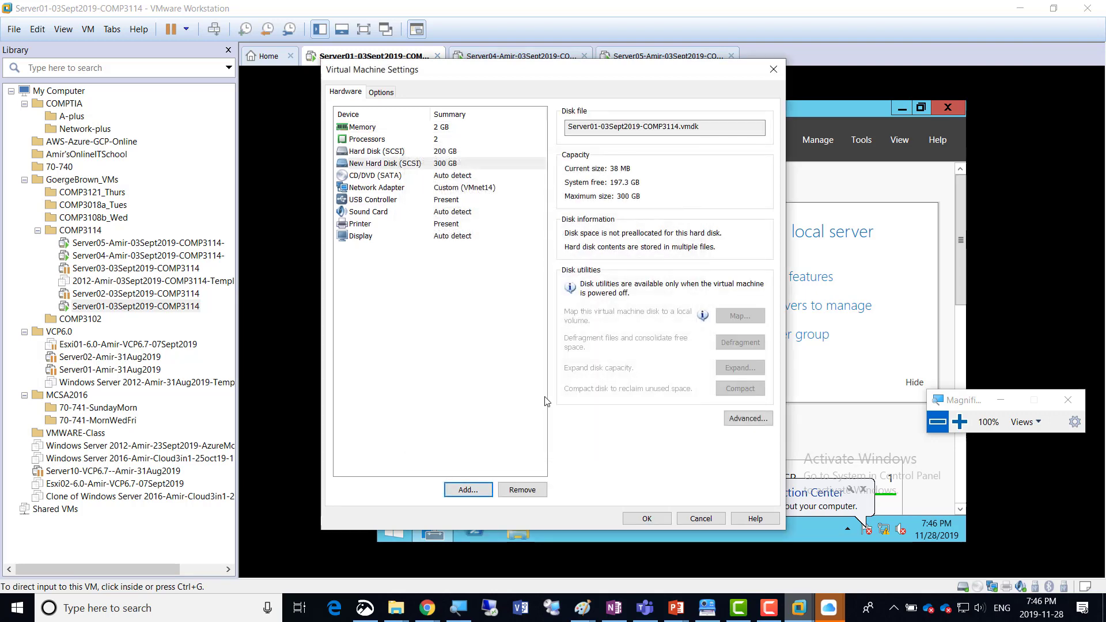
Add a second new 300 GB virtual hard disk to Server01 with the default disk options.
{"action": "left_click", "coordinate": [481, 489]}
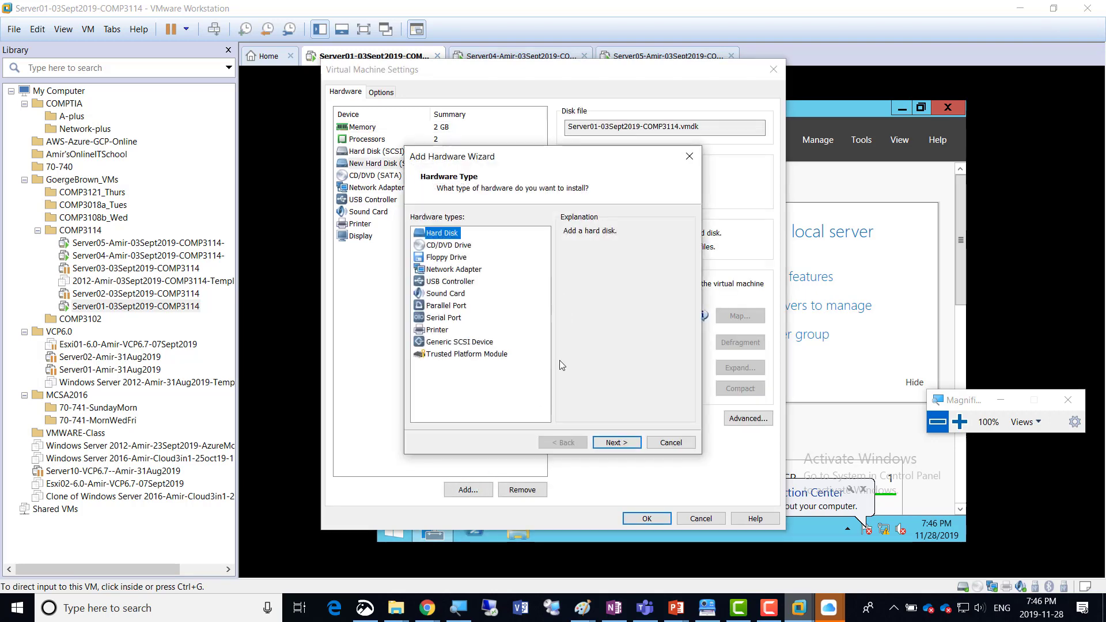
{"action": "left_click", "coordinate": [613, 441]}
{"action": "left_click", "coordinate": [608, 443]}
{"action": "left_click", "coordinate": [608, 443]}
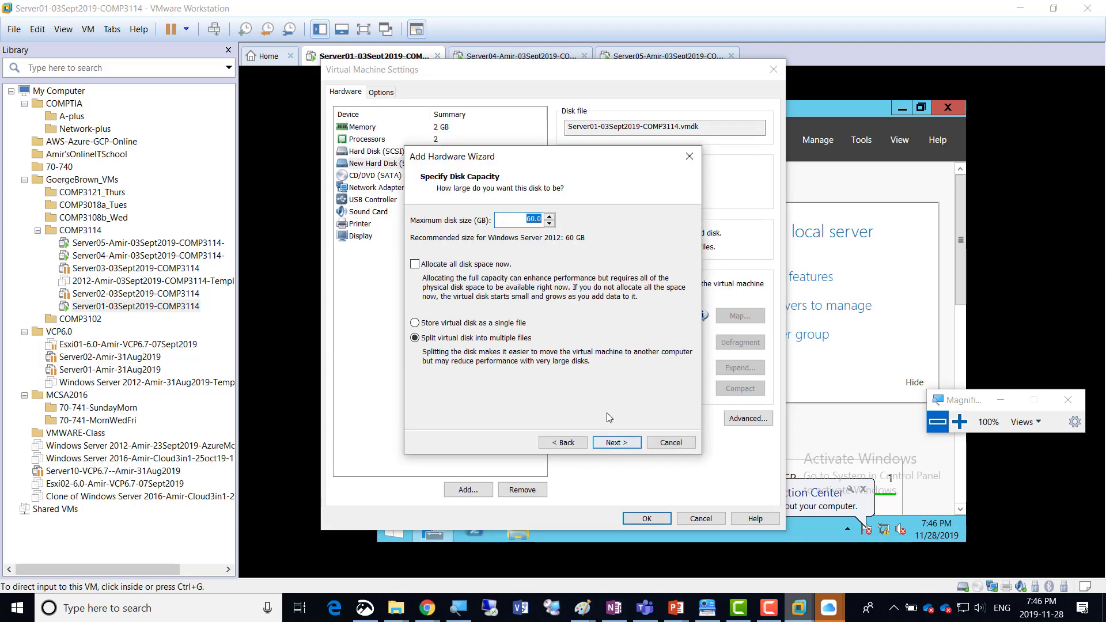
{"action": "type", "text": "300"}
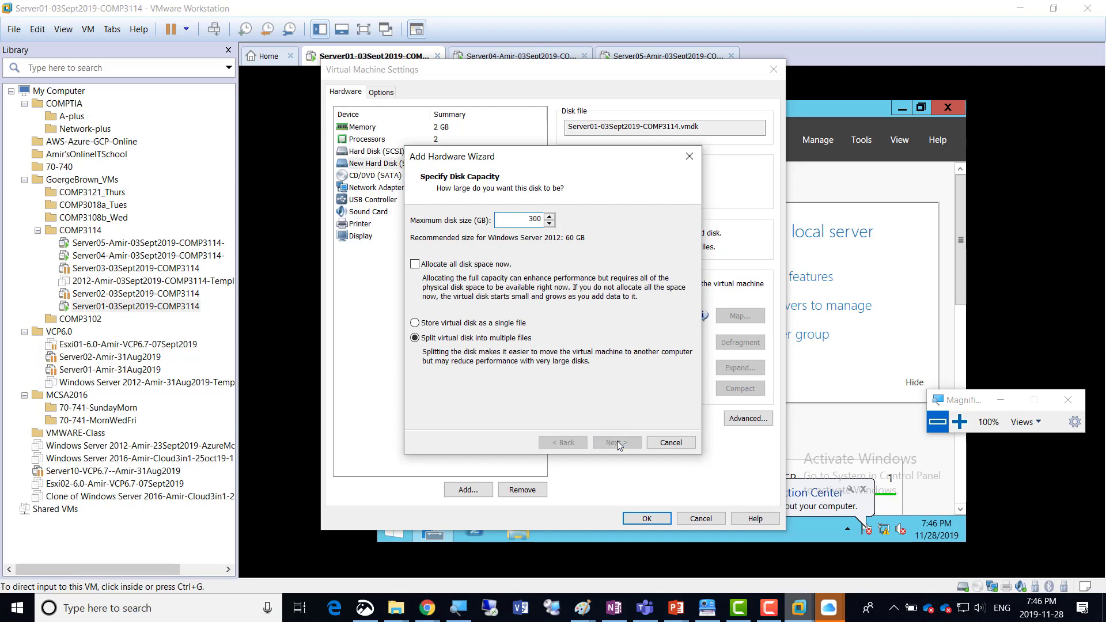
{"action": "left_click", "coordinate": [616, 442]}
{"action": "left_click", "coordinate": [617, 441]}
Add a third new 300 GB virtual hard disk to Server01 and apply the virtual machine settings.
{"action": "left_click", "coordinate": [467, 489]}
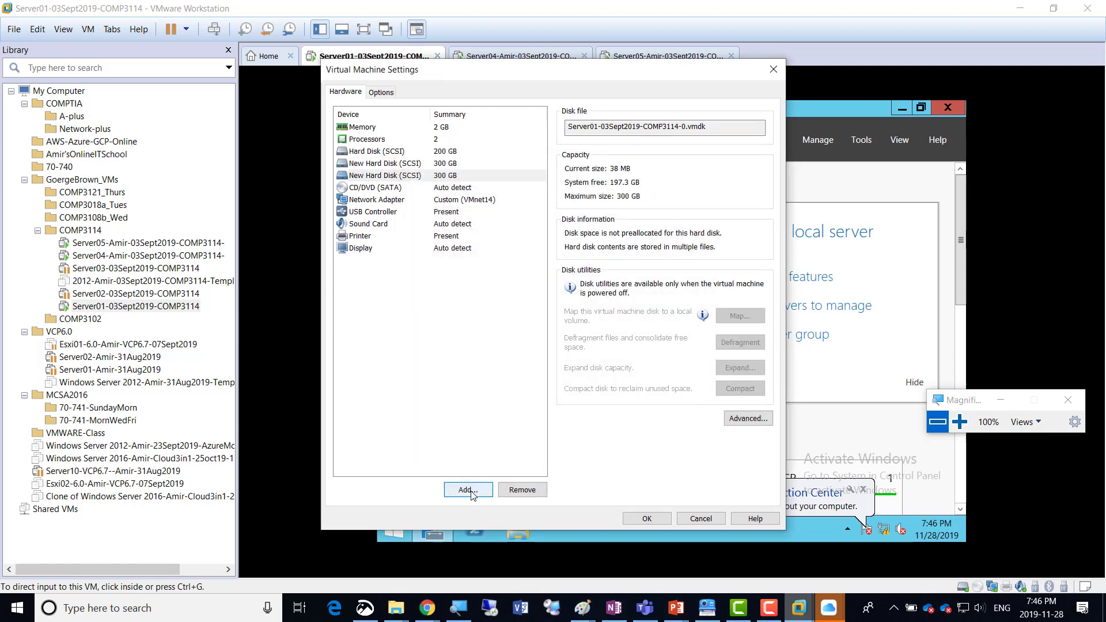
{"action": "left_click", "coordinate": [616, 443]}
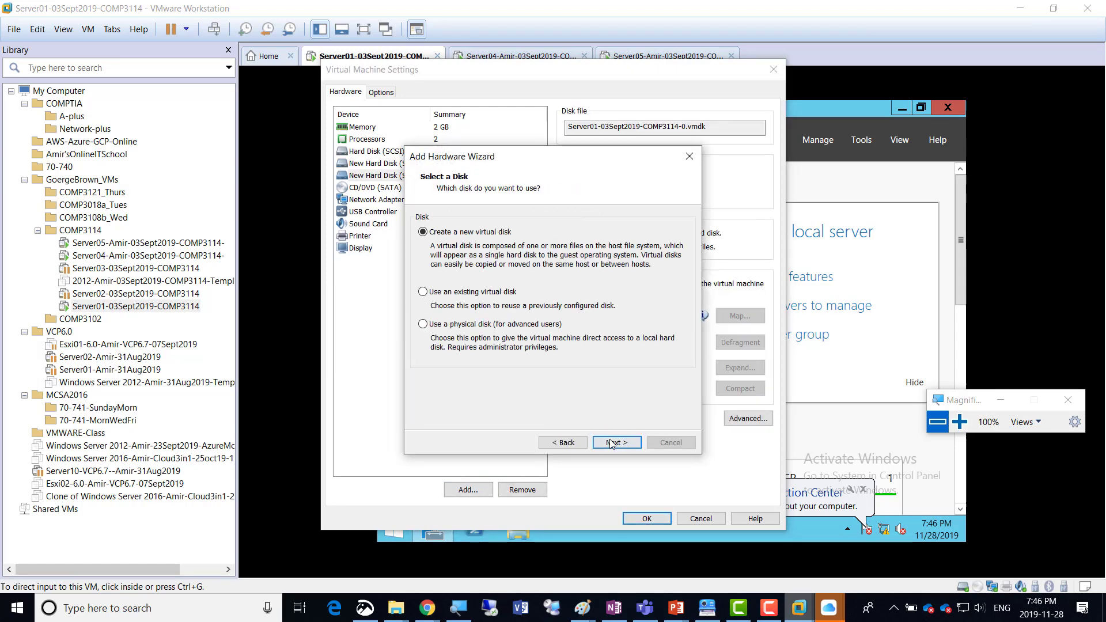
{"action": "left_click", "coordinate": [616, 442]}
{"action": "type", "text": "300"}
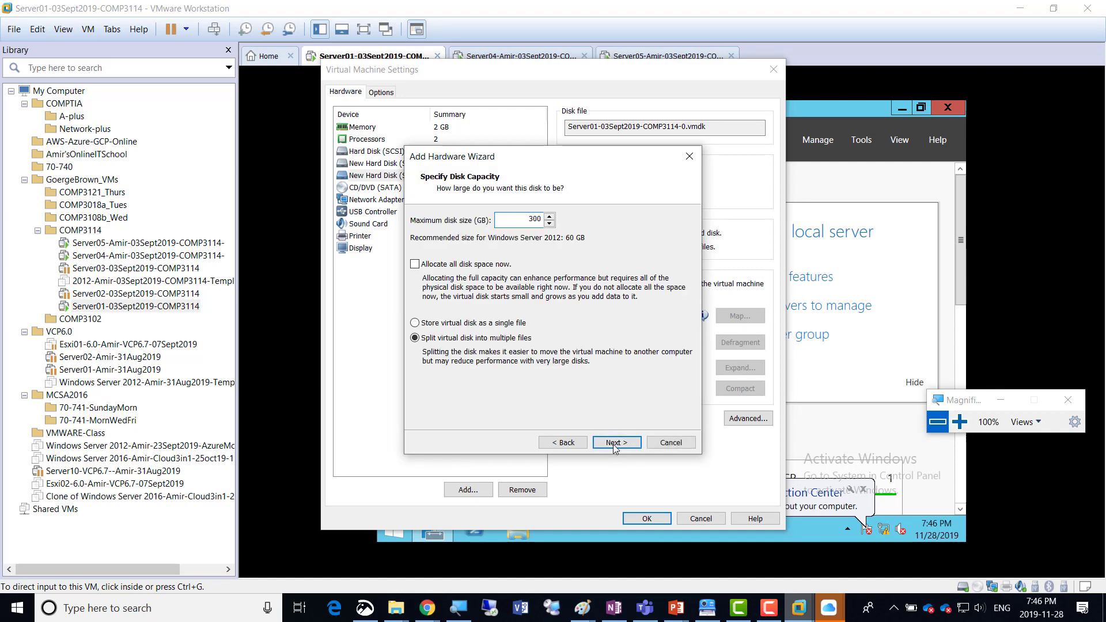
{"action": "left_click", "coordinate": [613, 443]}
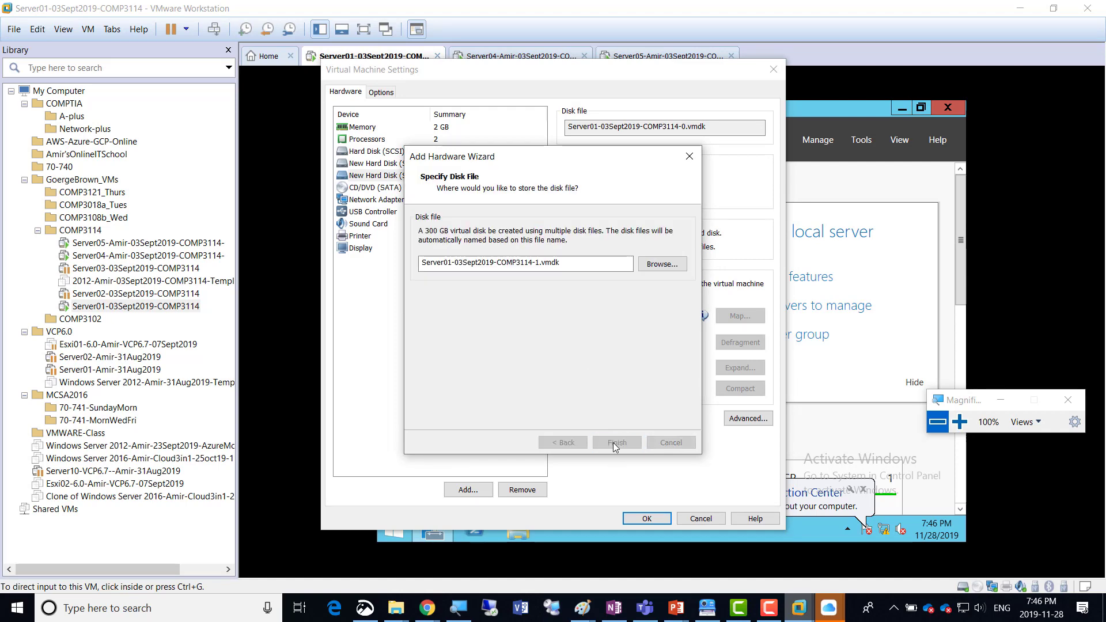
{"action": "left_click", "coordinate": [615, 443]}
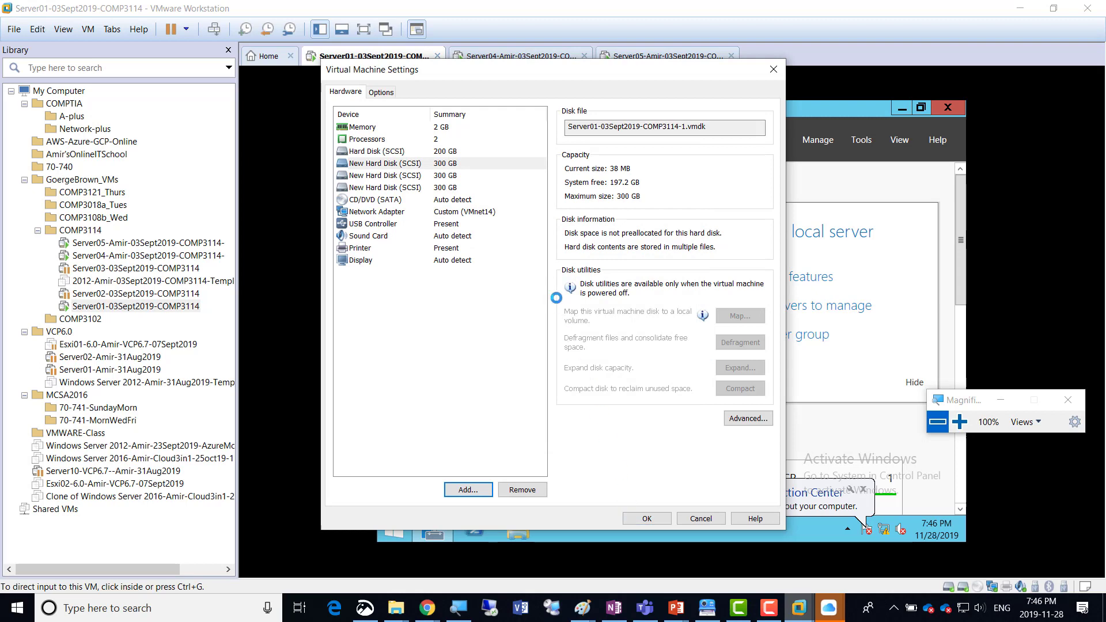
{"action": "left_click", "coordinate": [645, 518]}
Open Disk Management within Computer Management on Server01 and examine the newly added disks.
{"action": "left_click", "coordinate": [612, 611]}
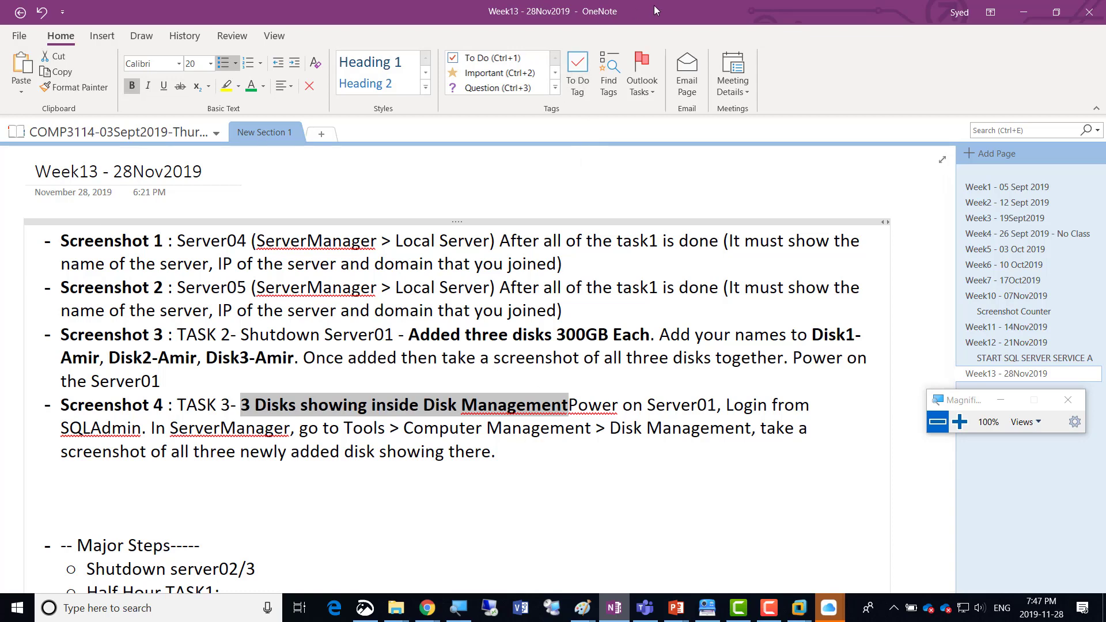
{"action": "key", "text": "alt+Tab"}
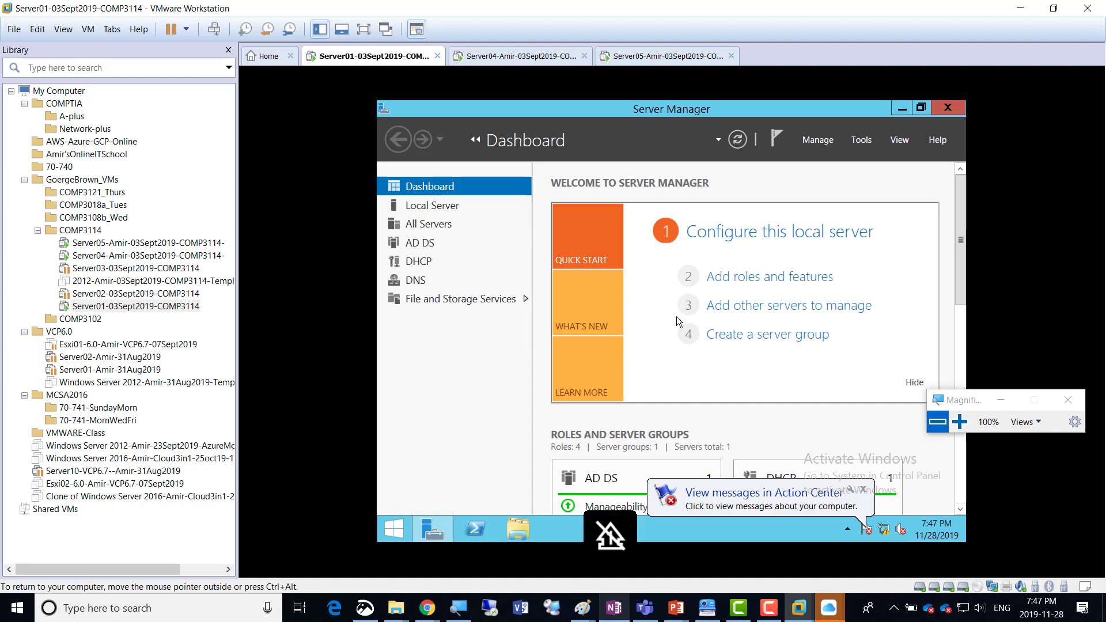
{"action": "left_click", "coordinate": [862, 144]}
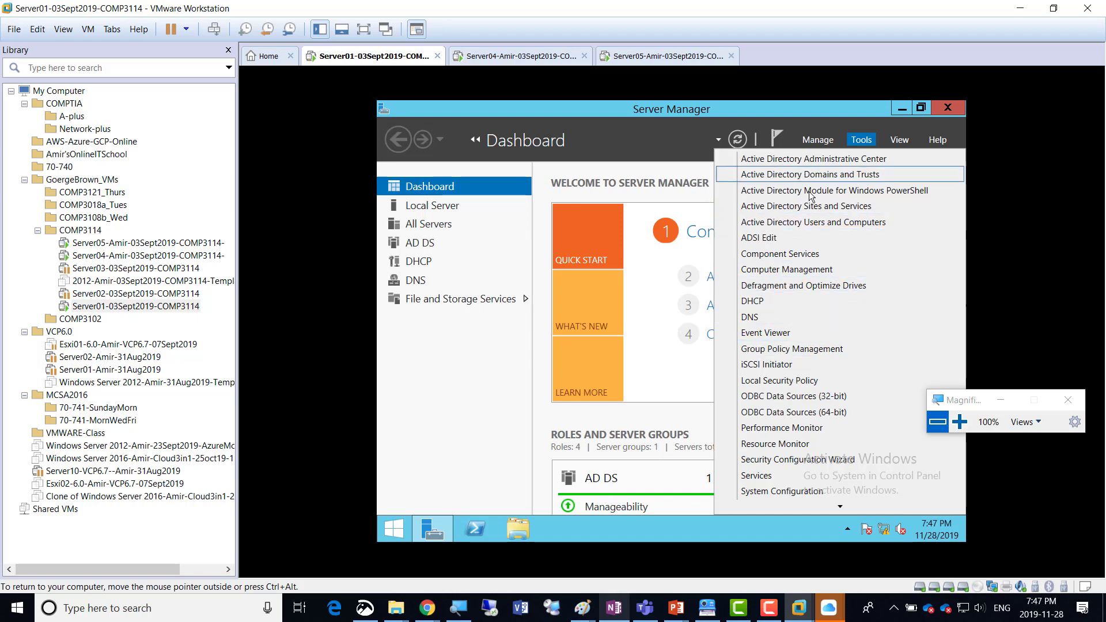
{"action": "left_click", "coordinate": [801, 270]}
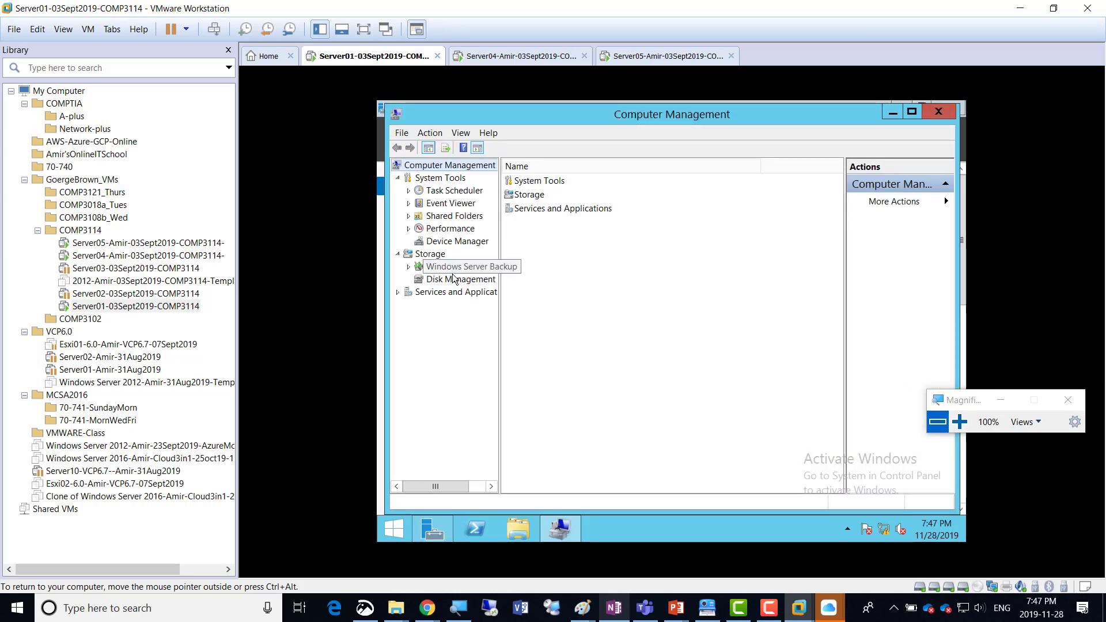
{"action": "left_click", "coordinate": [453, 279]}
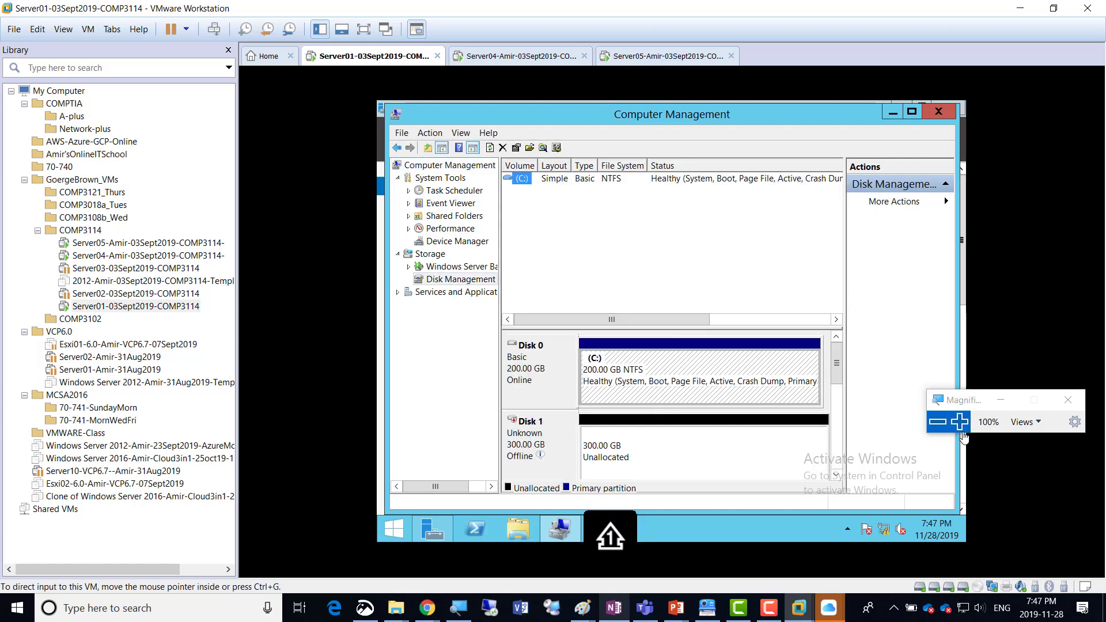
{"action": "mouse_move", "coordinate": [836, 373]}
{"action": "left_mouse_down"}
{"action": "mouse_move", "coordinate": [834, 436]}
{"action": "mouse_move", "coordinate": [835, 367]}
{"action": "left_mouse_up"}
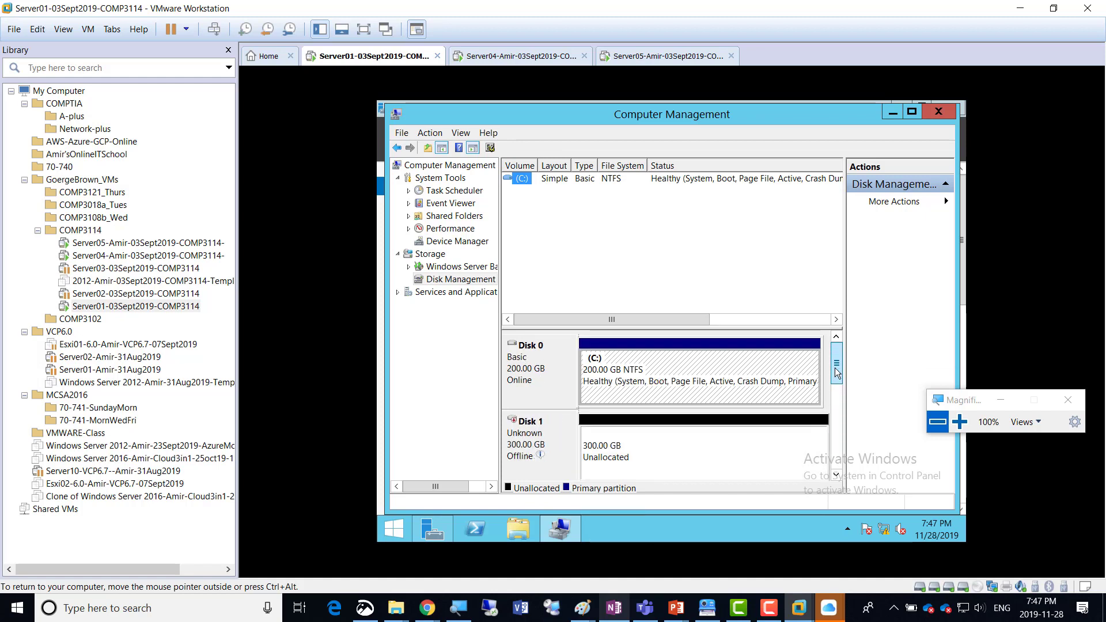
{"action": "left_click", "coordinate": [959, 423]}
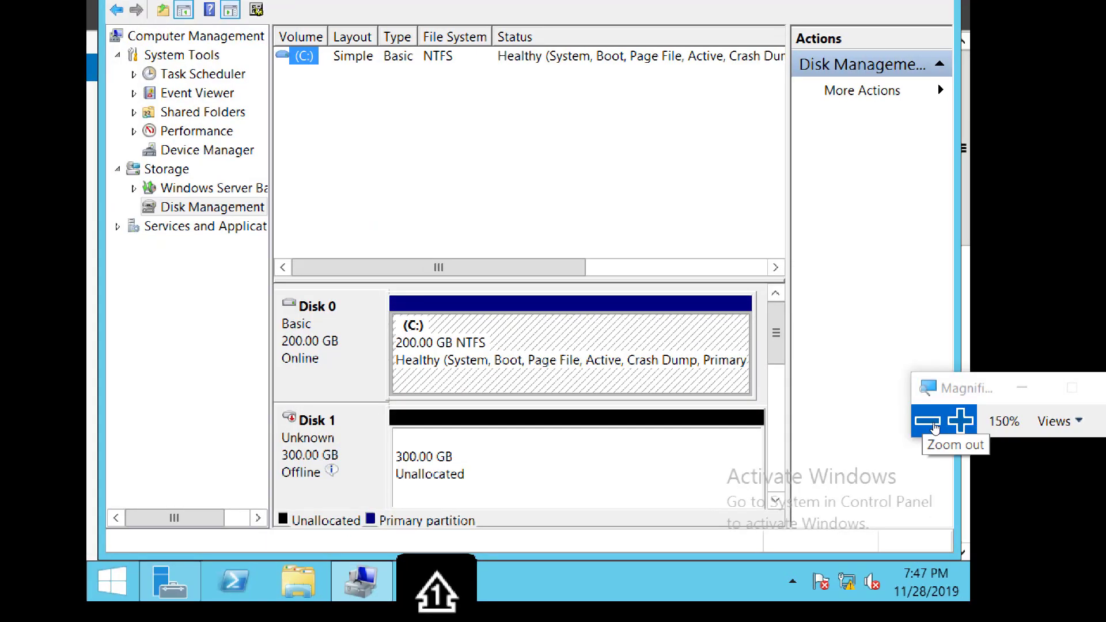
{"action": "left_click", "coordinate": [934, 424]}
{"action": "key", "text": "alt+Tab"}
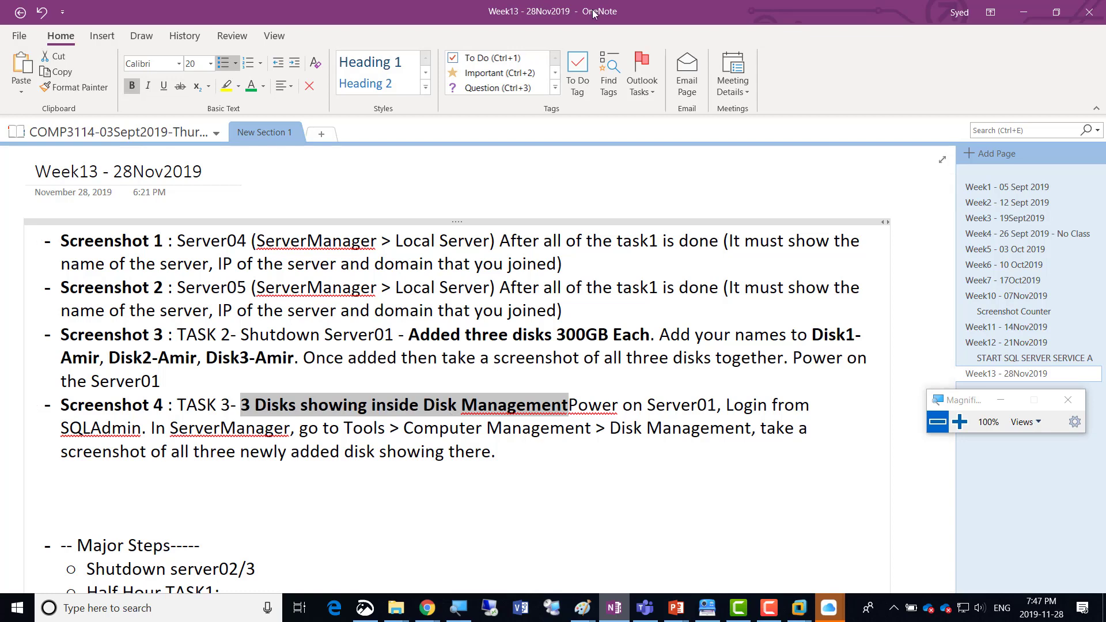
{"action": "key", "text": "alt+Tab"}
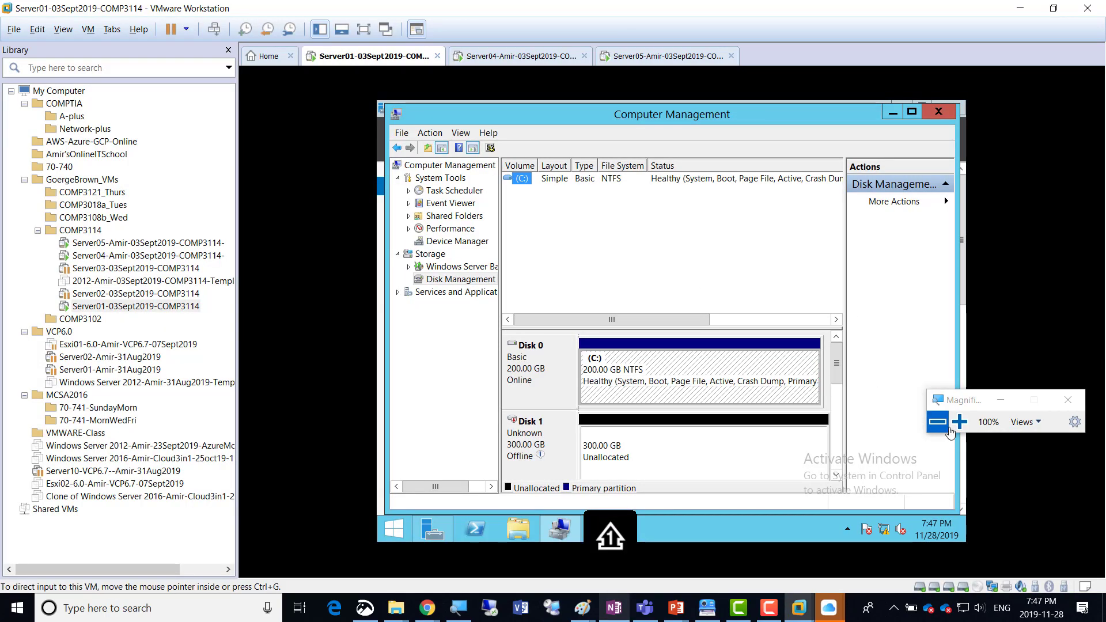
{"action": "left_click", "coordinate": [363, 29]}
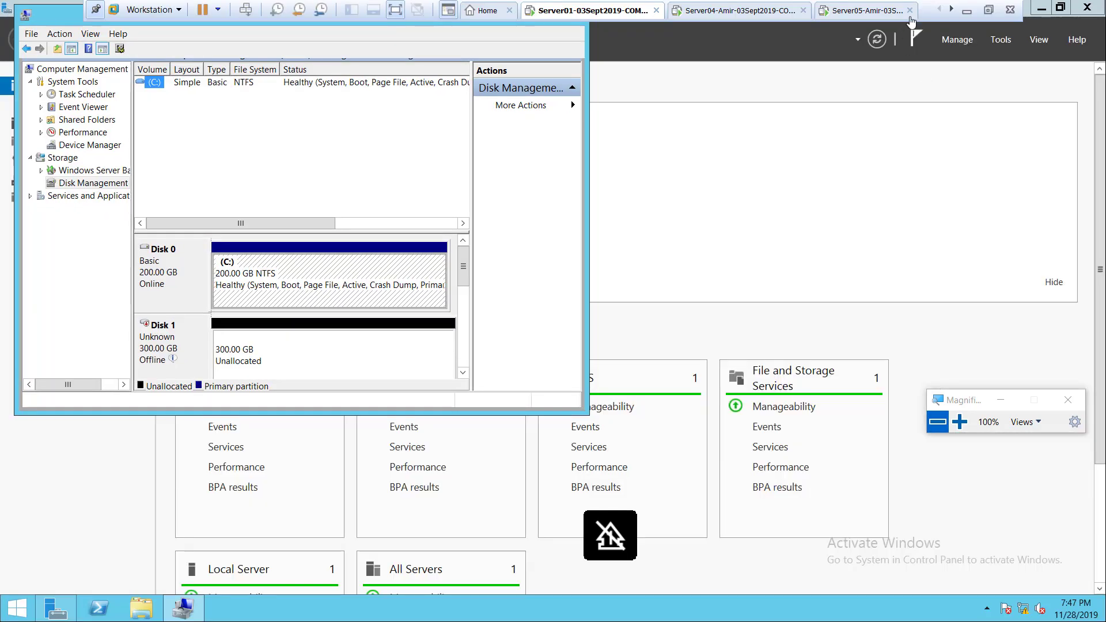
{"action": "left_click", "coordinate": [989, 9]}
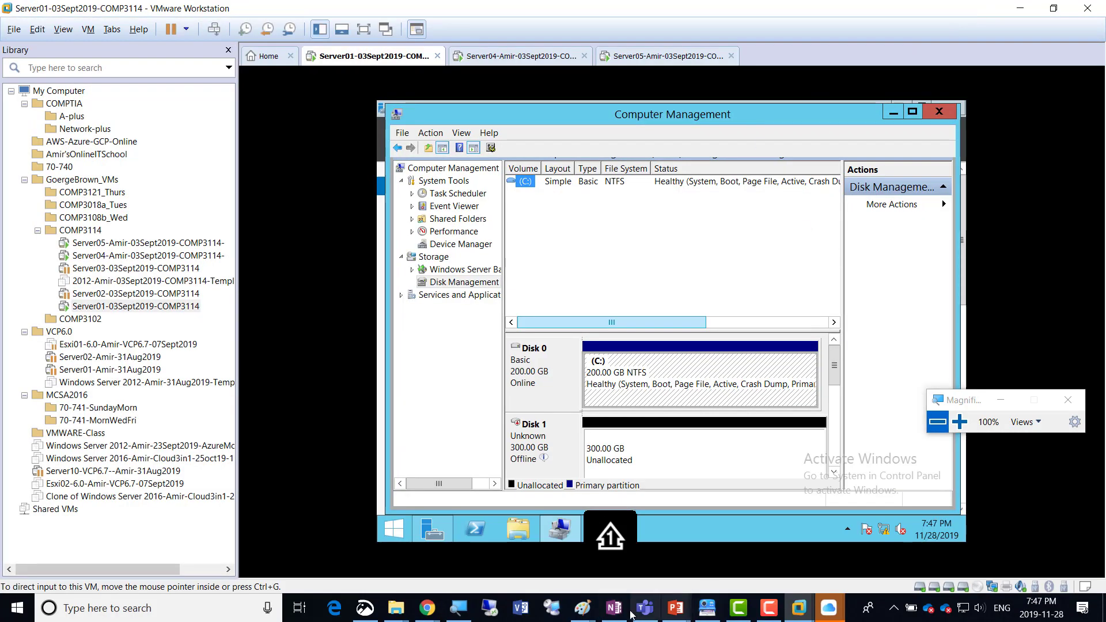
Switch to the failover cluster diagram in Paint and add the text label "vSAN" above Server01.
{"action": "mouse_move", "coordinate": [582, 607]}
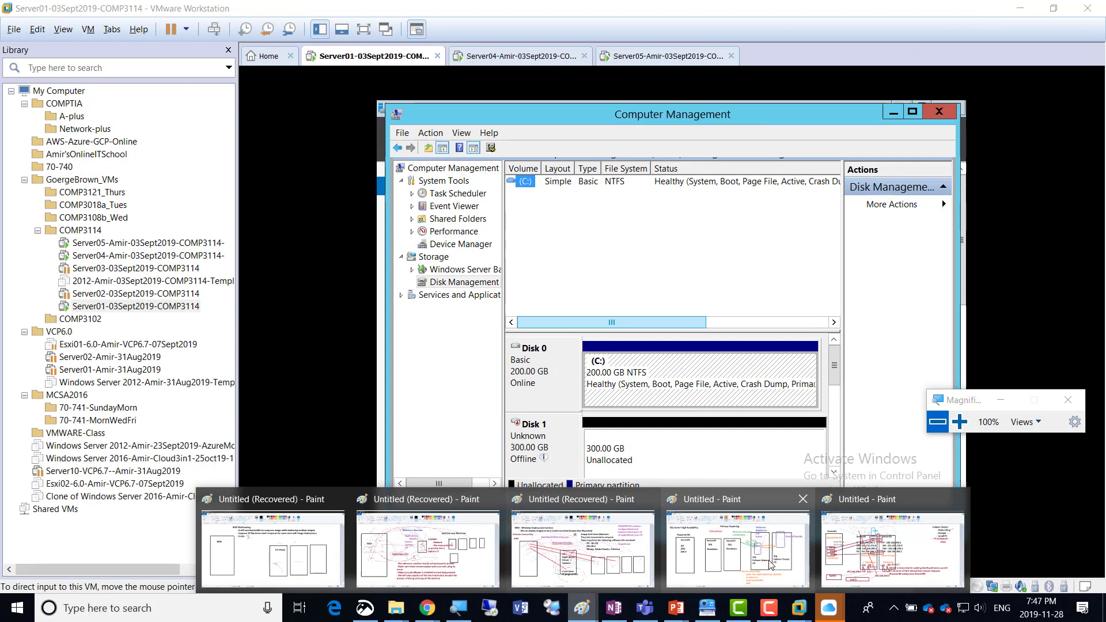
{"action": "left_click", "coordinate": [872, 550]}
{"action": "left_click", "coordinate": [195, 50]}
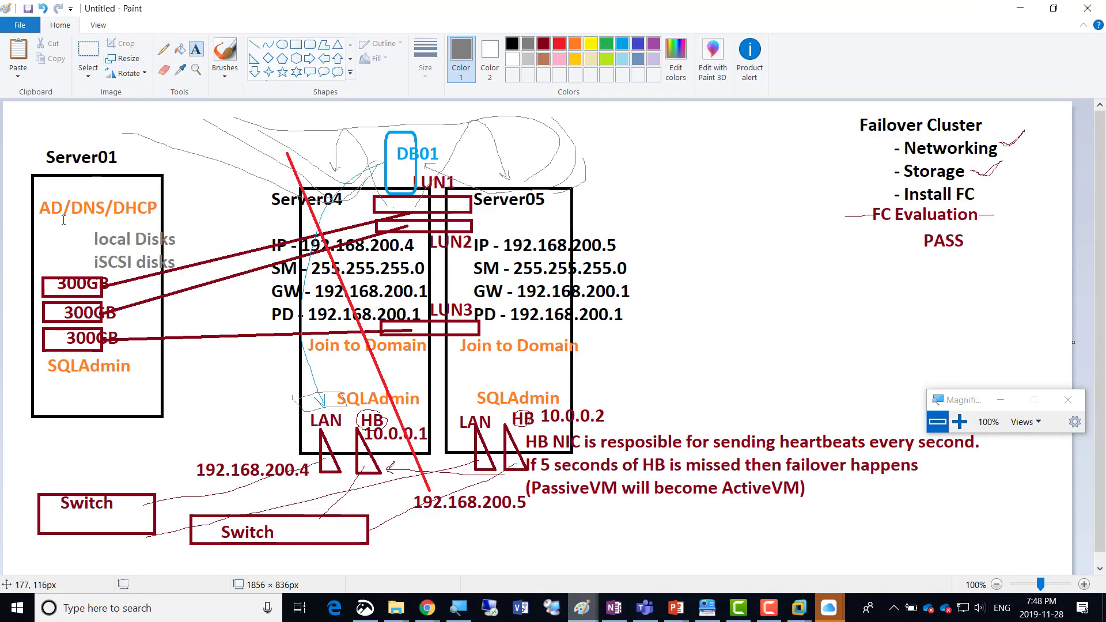
{"action": "left_click", "coordinate": [16, 141]}
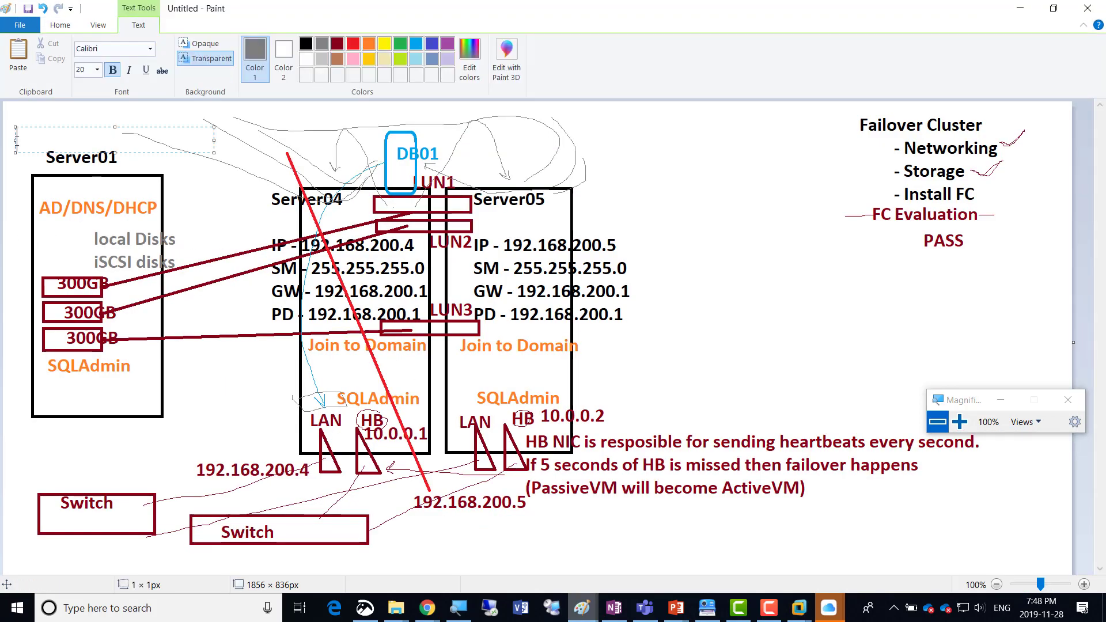
{"action": "type", "text": "vSAN"}
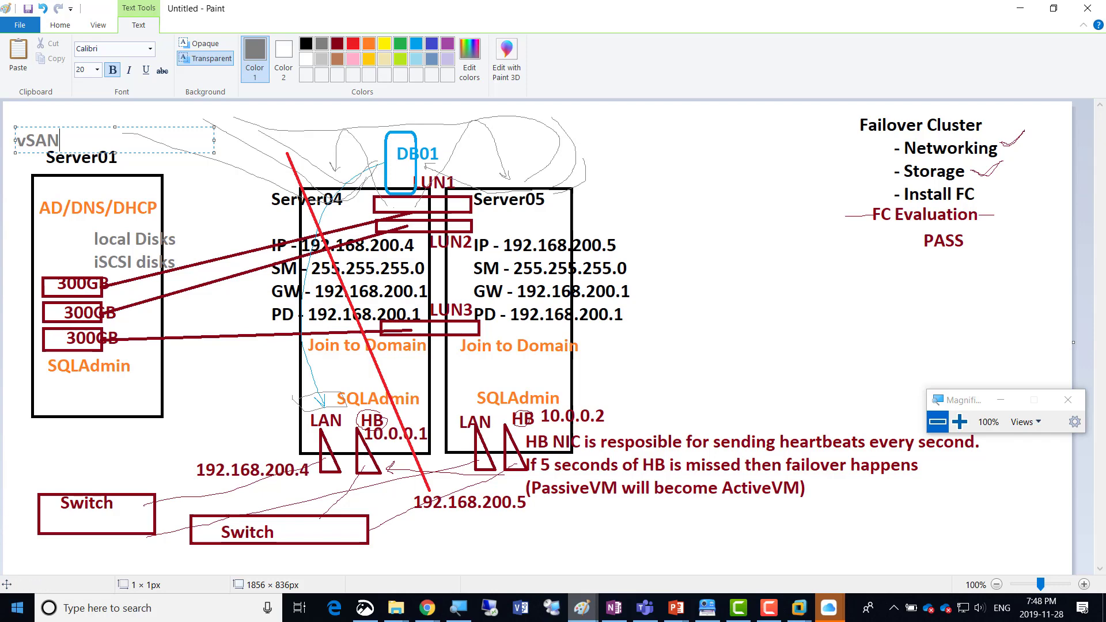
Switch to Chrome and search Google Images for "HP SAN".
{"action": "mouse_move", "coordinate": [438, 605]}
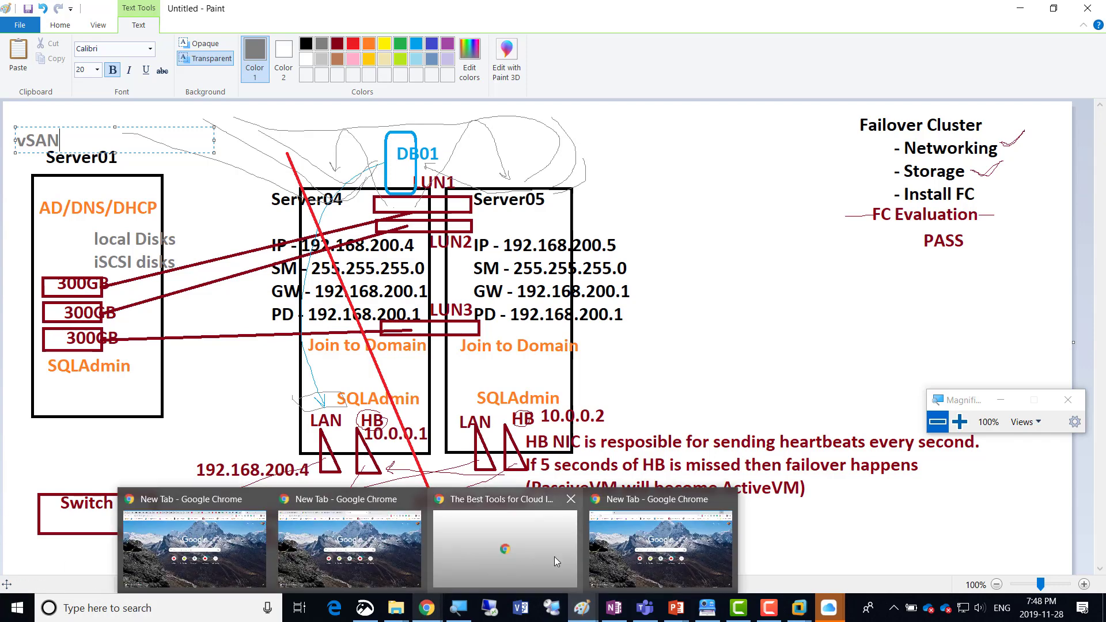
{"action": "left_click", "coordinate": [657, 553]}
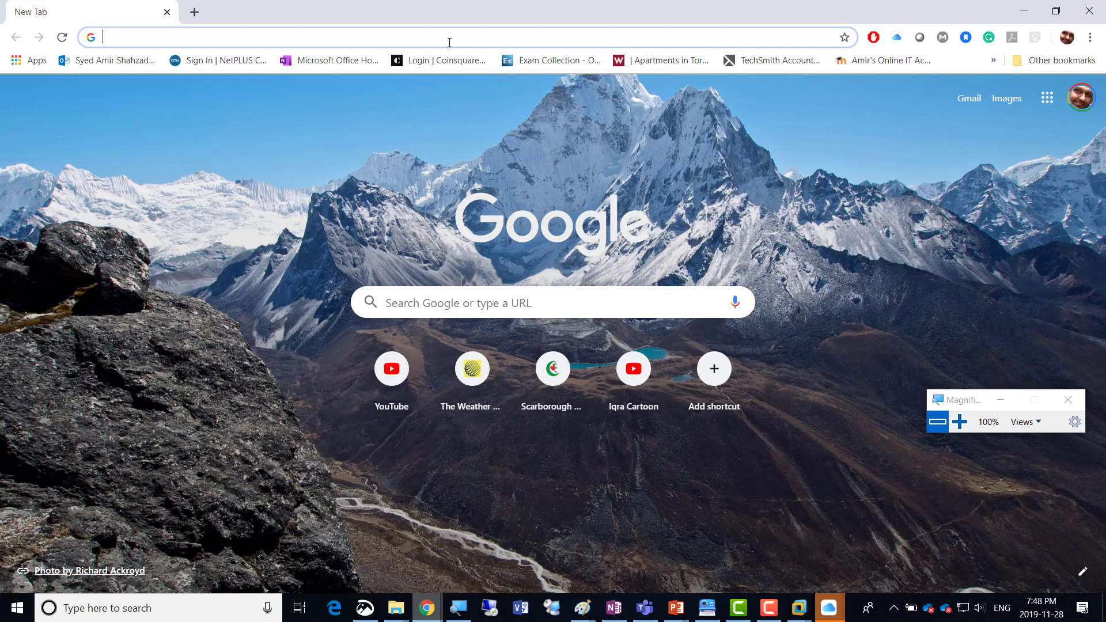
{"action": "type", "text": "HP SAN"}
{"action": "key", "text": "Return"}
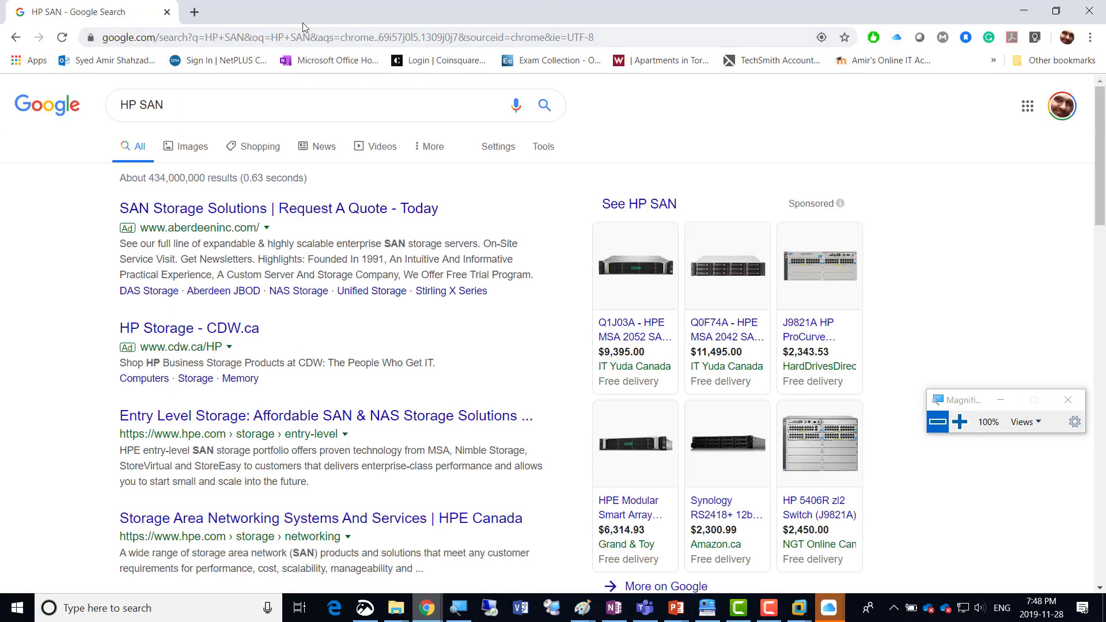
{"action": "left_click", "coordinate": [188, 149]}
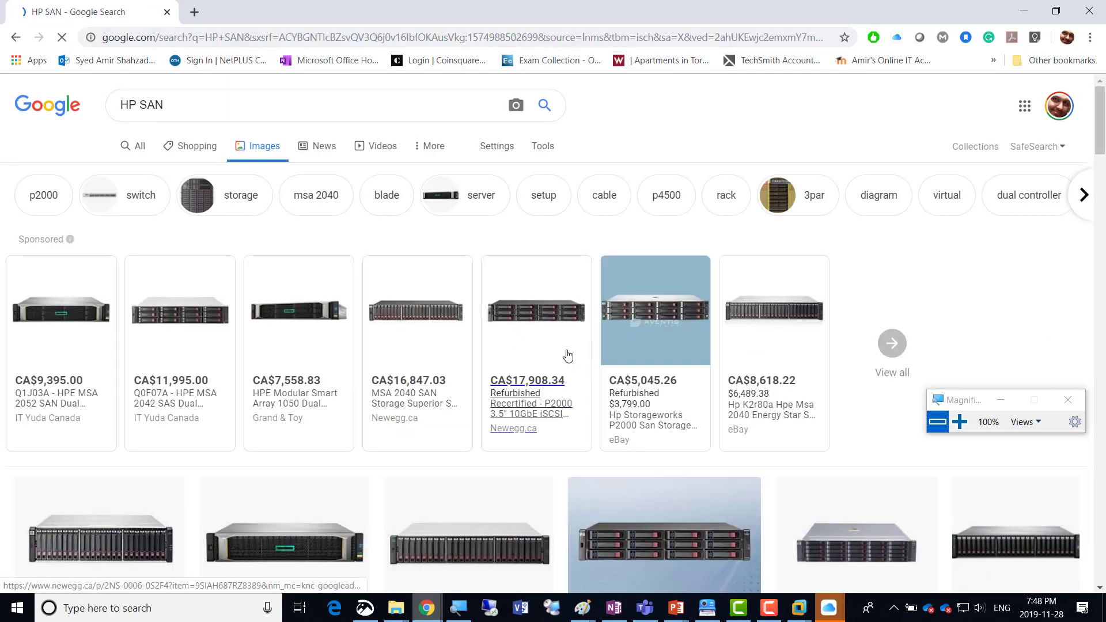
Preview the HP StorageWorks P4500 G2 120TB image among the results, and return to the Paint diagram.
{"action": "scroll", "coordinate": [565, 354], "scroll_direction": "down", "scroll_amount": 4}
{"action": "scroll", "coordinate": [568, 356], "scroll_direction": "down", "scroll_amount": 4}
{"action": "left_click", "coordinate": [116, 221]}
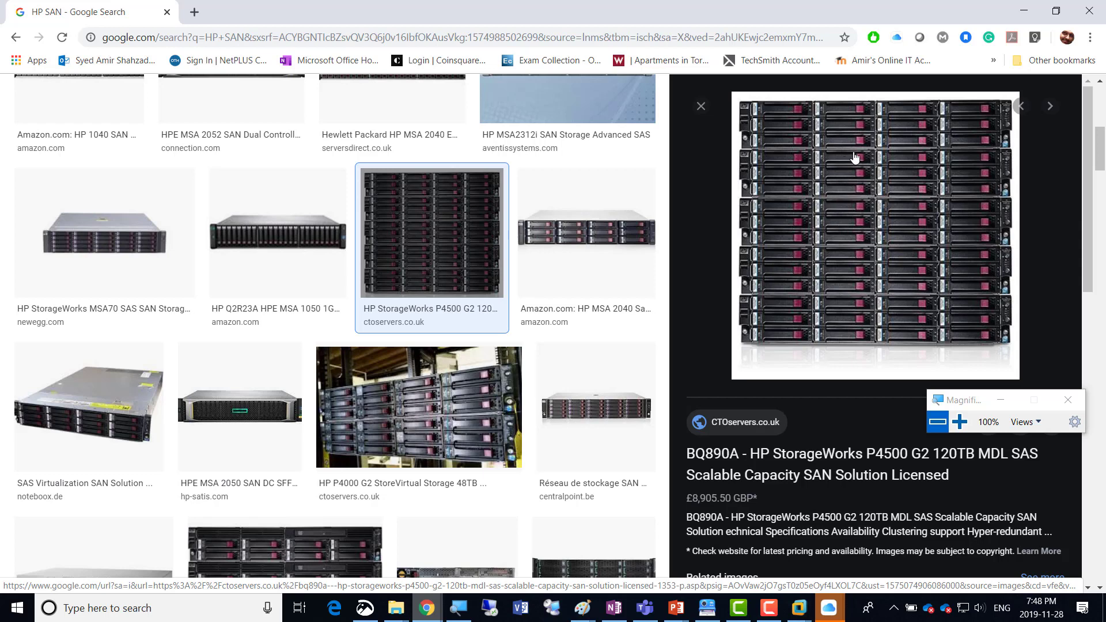
{"action": "key", "text": "alt+Tab"}
{"action": "left_click", "coordinate": [334, 214]}
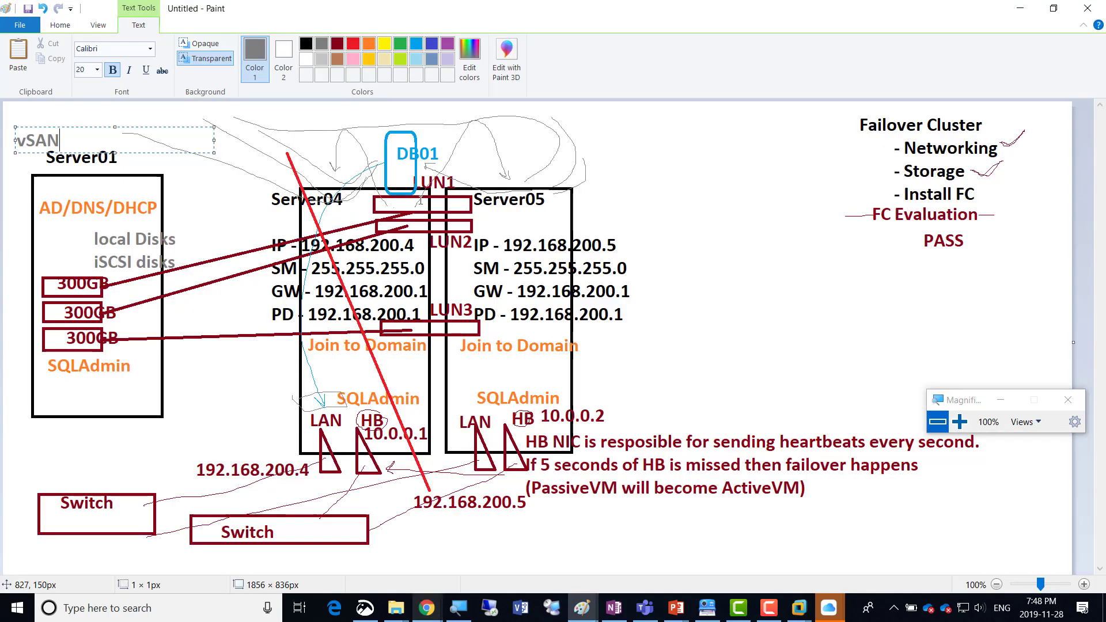
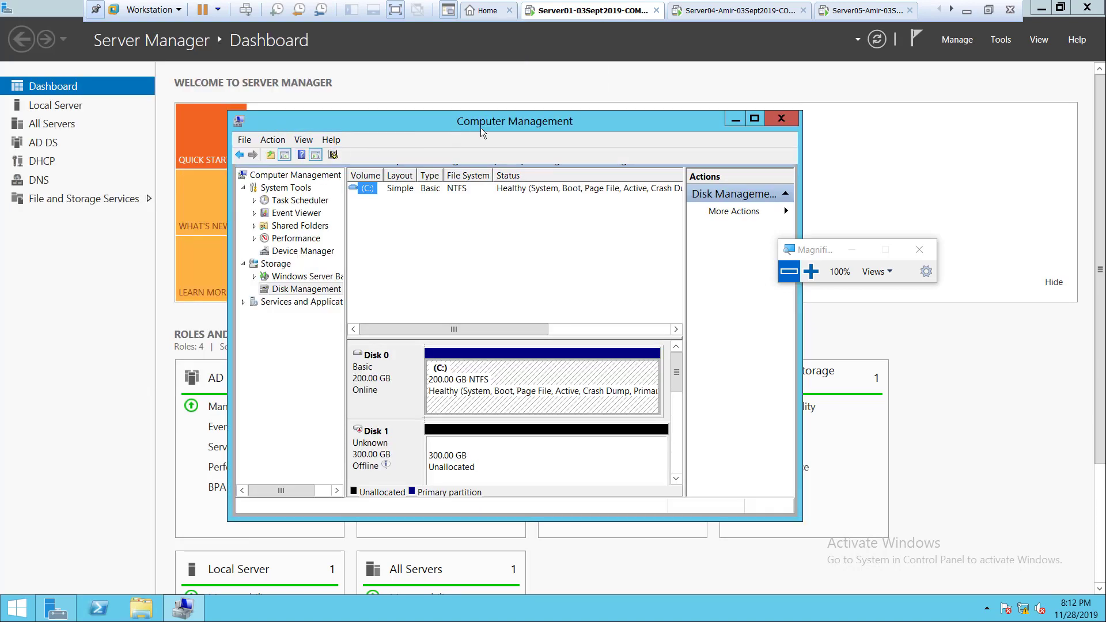
Maximize the Computer Management window and bring Disk 1, Disk 2 and Disk 3 online.
{"action": "key", "text": "shift"}
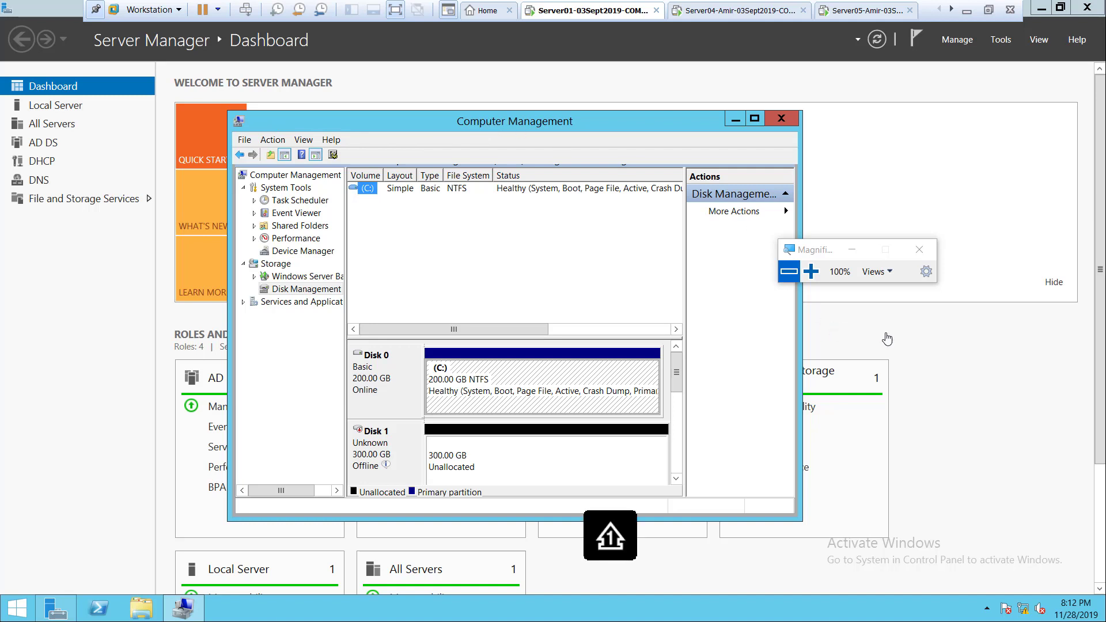
{"action": "left_click", "coordinate": [755, 119]}
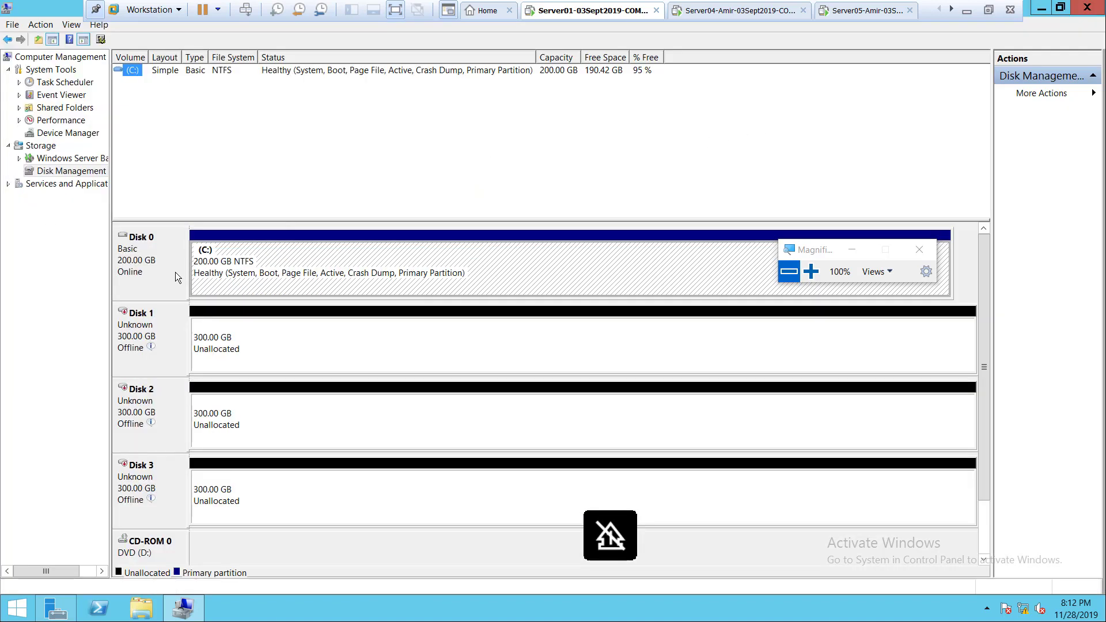
{"action": "mouse_move", "coordinate": [150, 334]}
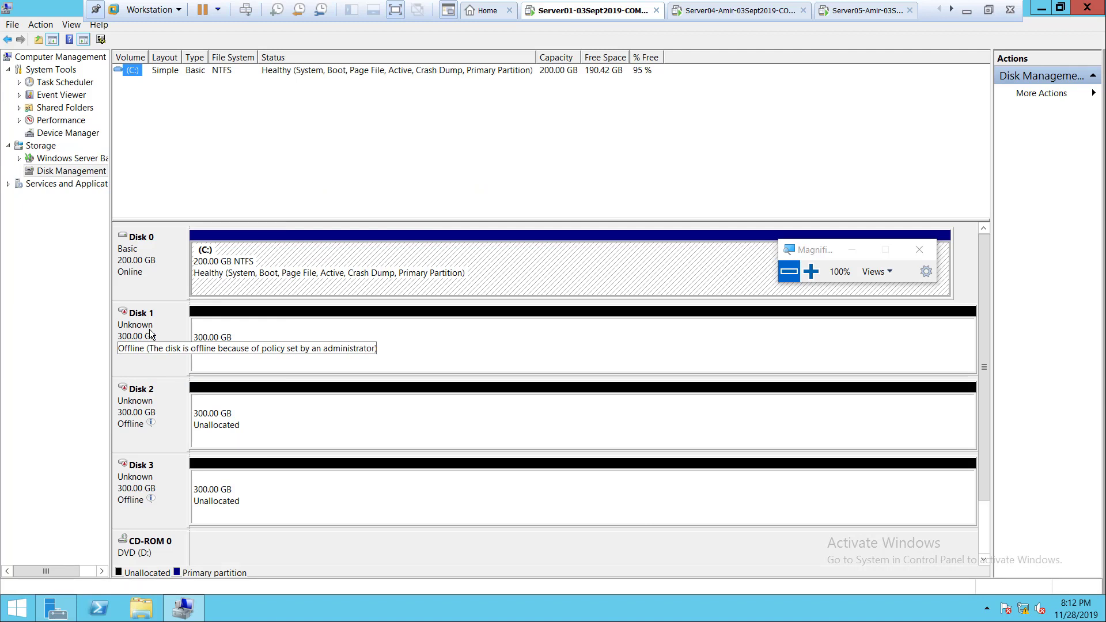
{"action": "right_click", "coordinate": [150, 335]}
{"action": "key", "text": "shift"}
{"action": "left_click", "coordinate": [811, 271]}
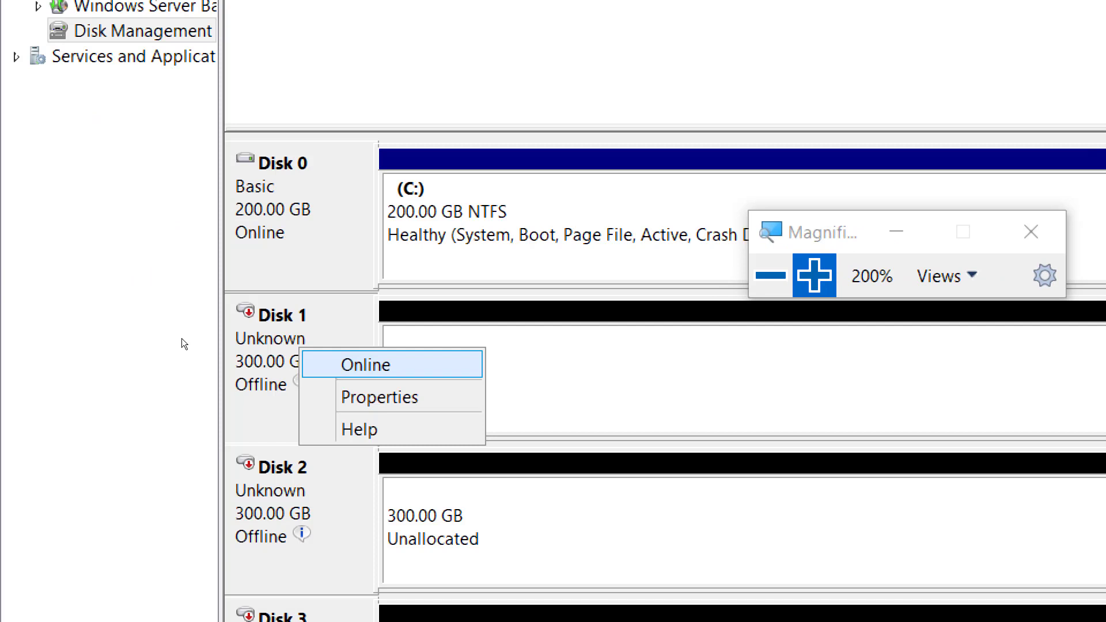
{"action": "key", "text": "Return"}
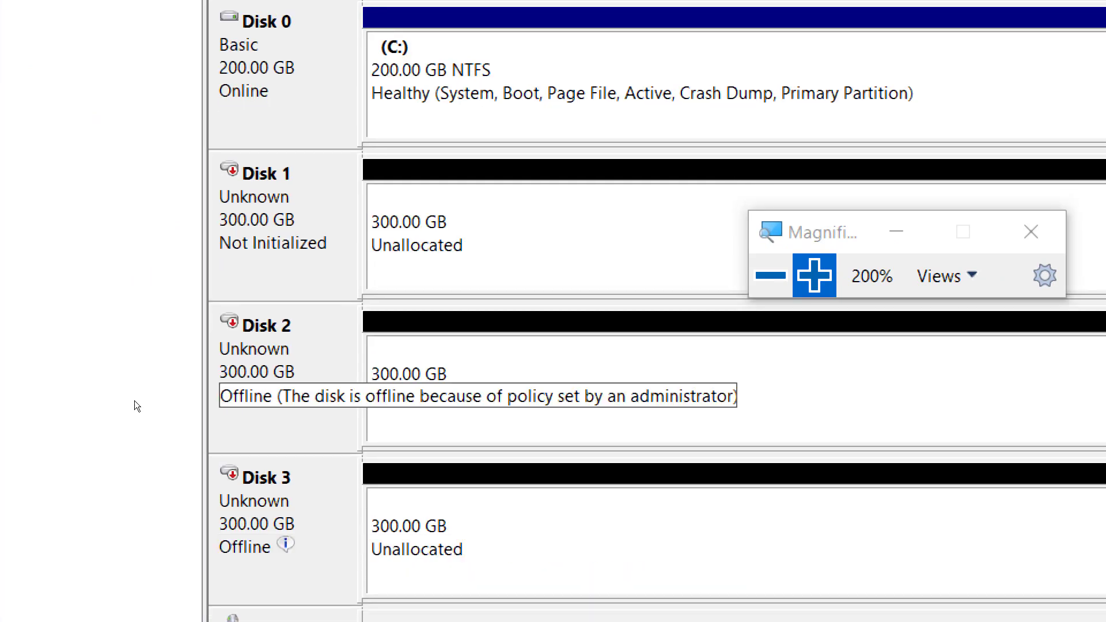
{"action": "right_click", "coordinate": [134, 401]}
{"action": "left_click", "coordinate": [158, 408]}
{"action": "right_click", "coordinate": [147, 475]}
{"action": "left_click", "coordinate": [153, 479]}
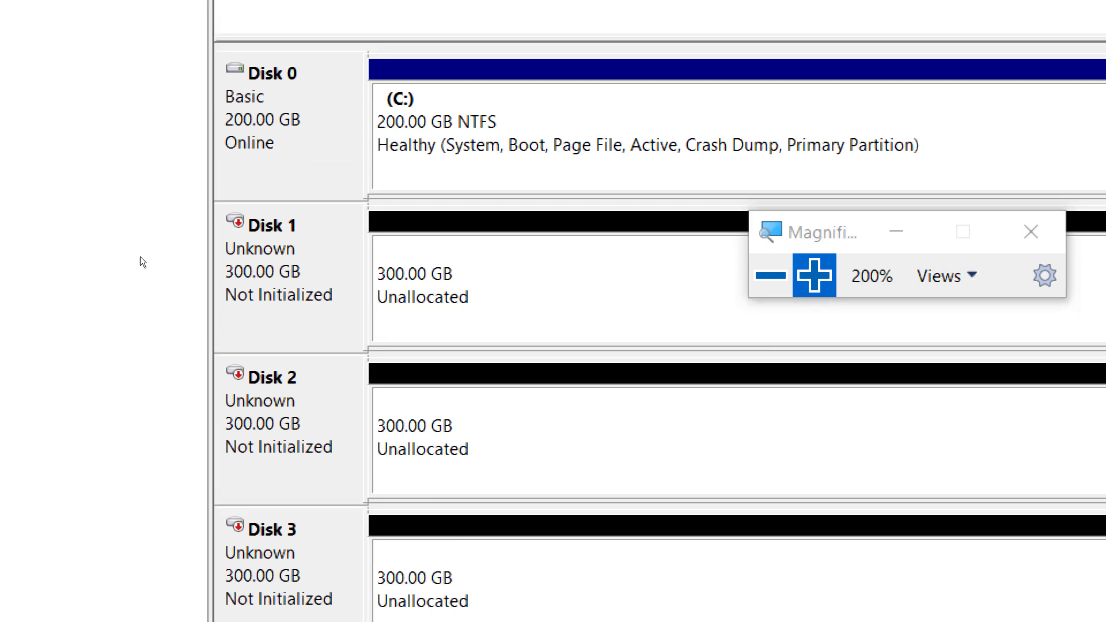
Initialize Disks 1, 2 and 3 with the MBR (Master Boot Record) partition style.
{"action": "right_click", "coordinate": [140, 339]}
{"action": "key", "text": "Down"}
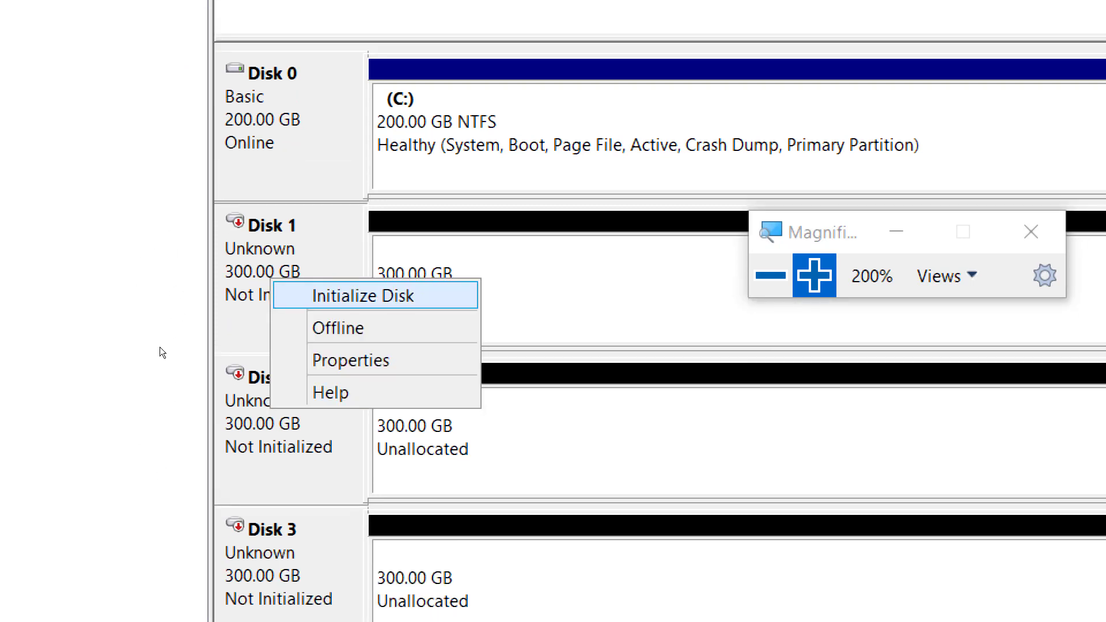
{"action": "key", "text": "Return"}
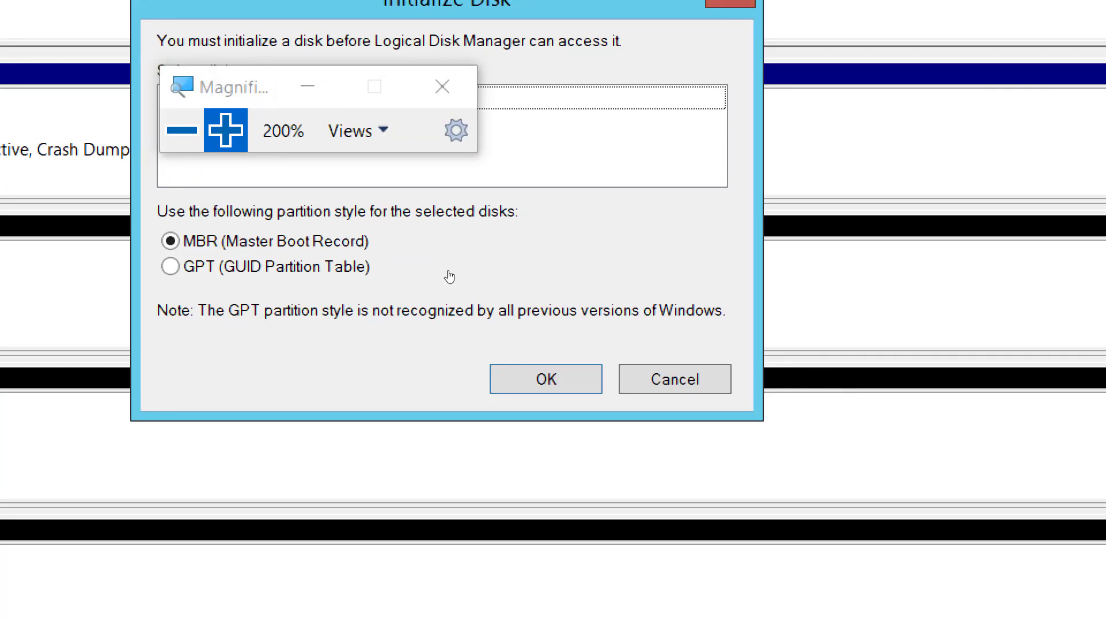
{"action": "left_click", "coordinate": [601, 390]}
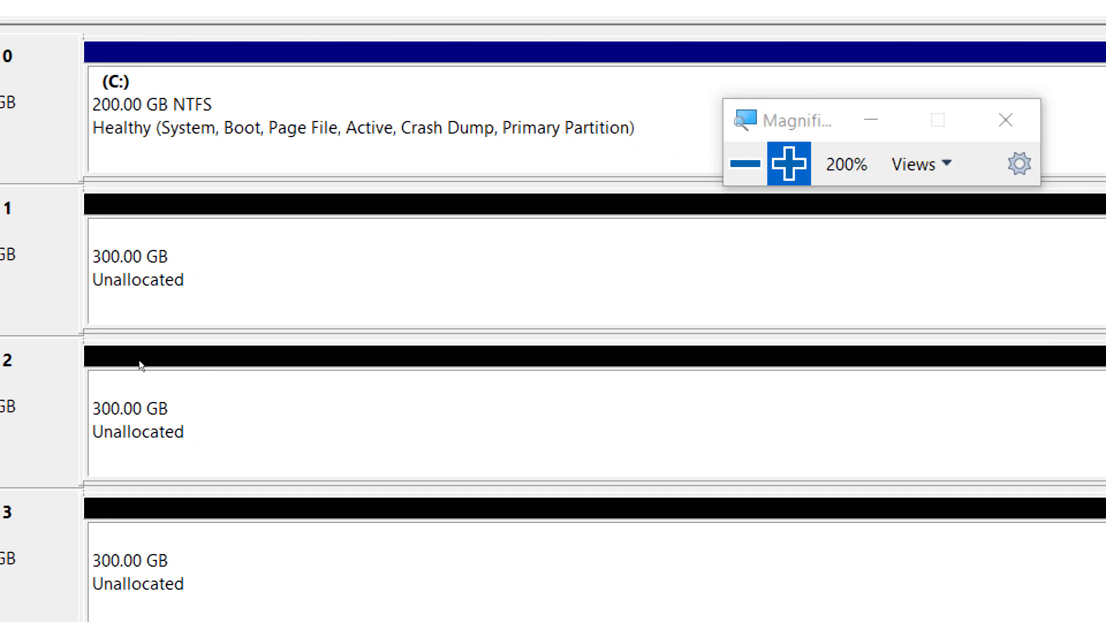
Set up a simple volume on Disk 1 with size 307197 MB, drive letter E, NTFS quick format and volume label LUN01.
{"action": "right_click", "coordinate": [350, 333]}
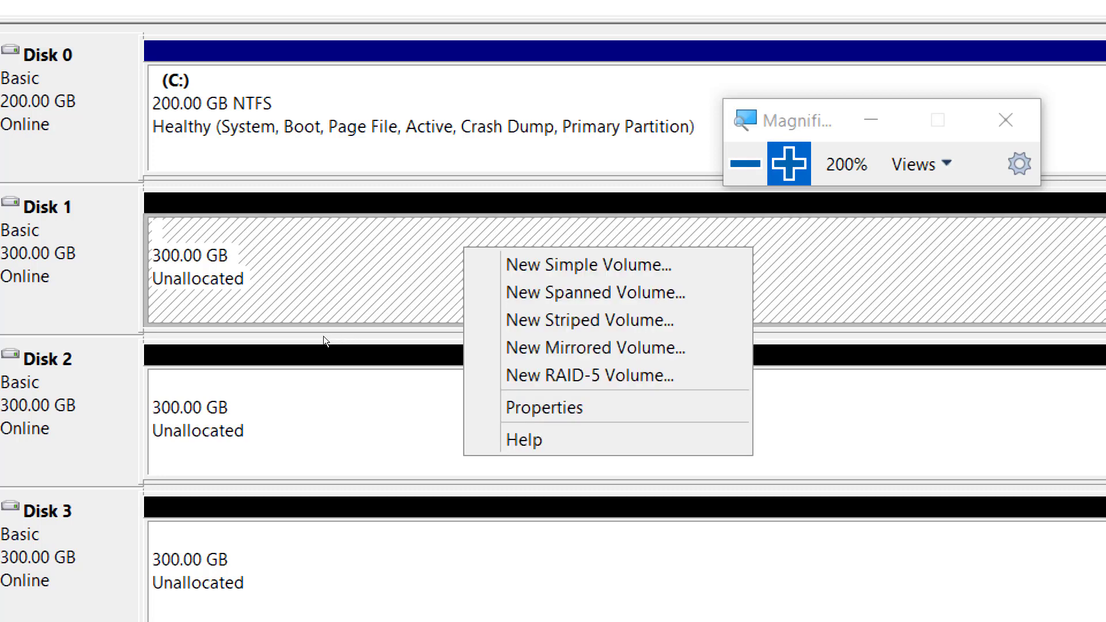
{"action": "key", "text": "Down"}
{"action": "key", "text": "Down"}
{"action": "key", "text": "Up"}
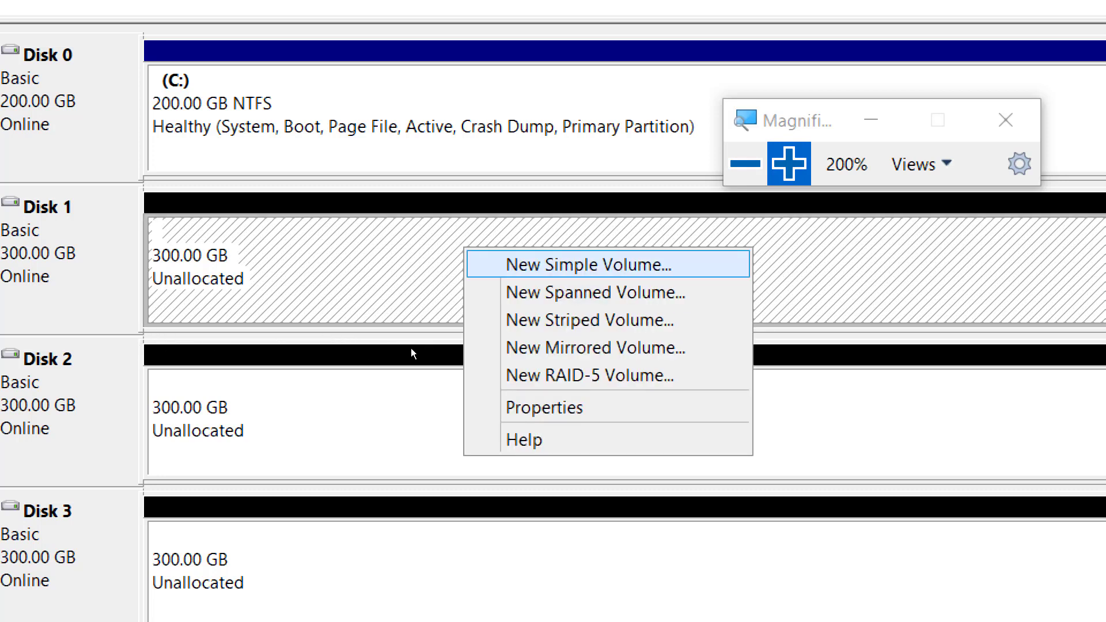
{"action": "key", "text": "Return"}
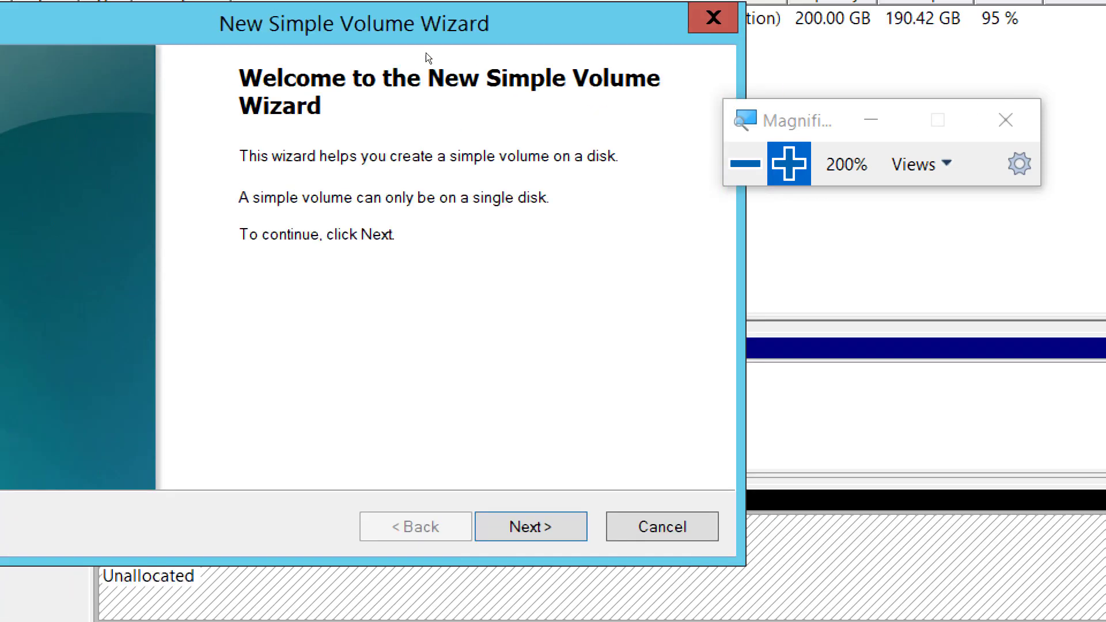
{"action": "key", "text": "Return"}
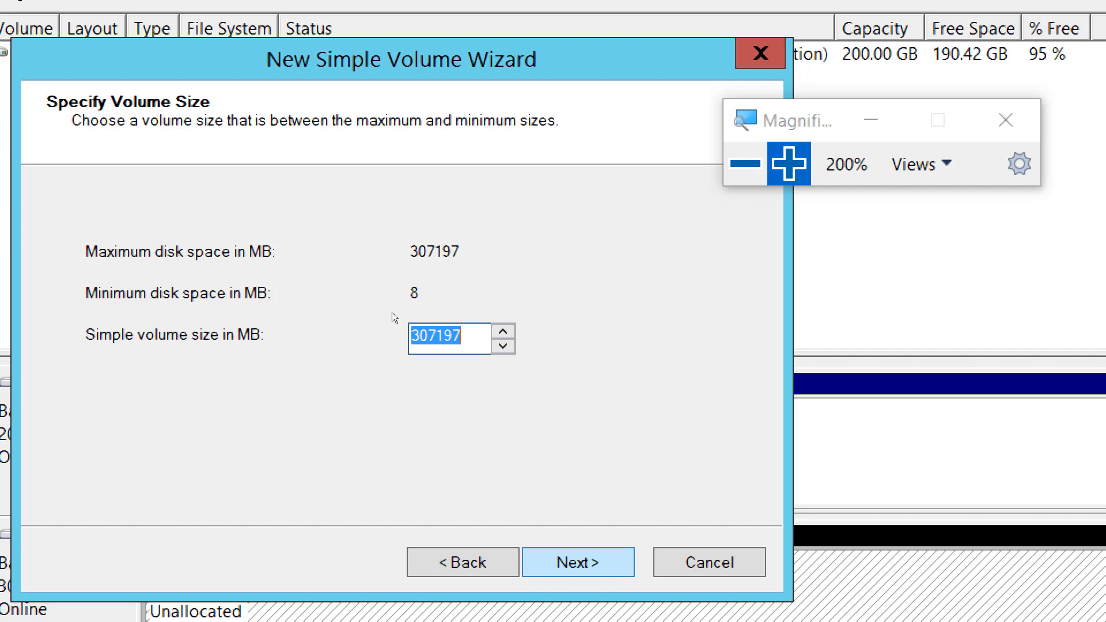
{"action": "key", "text": "Return"}
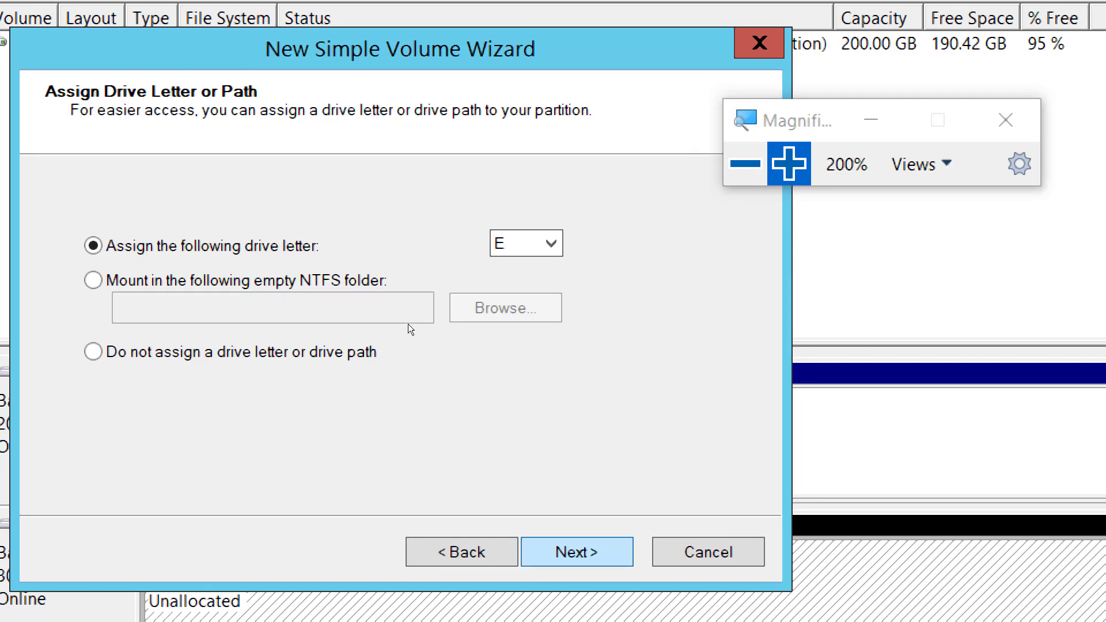
{"action": "key", "text": "Return"}
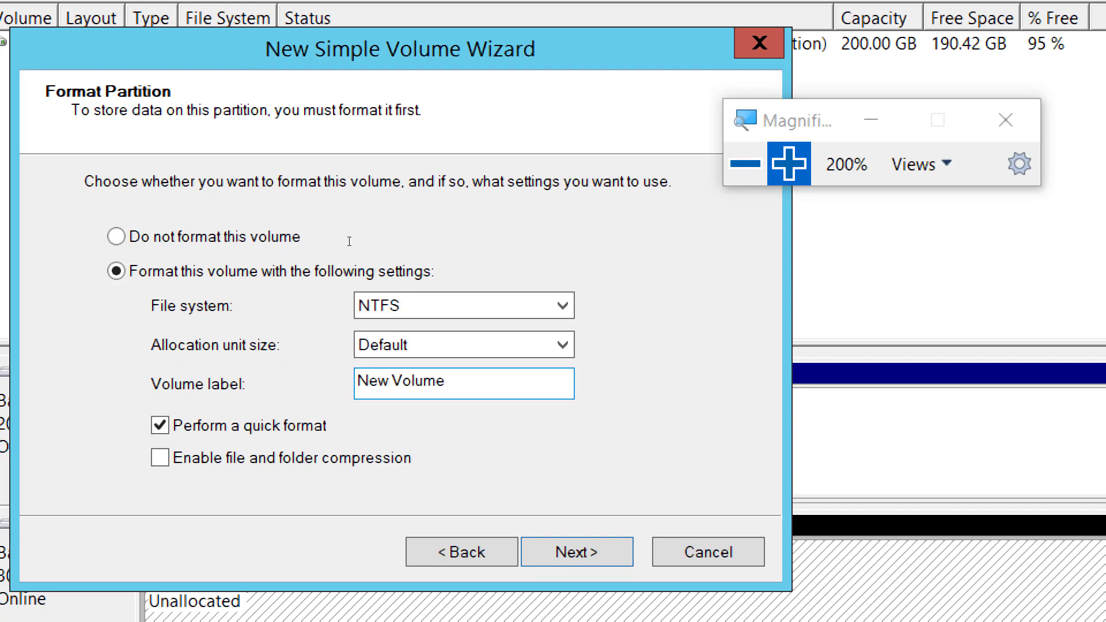
{"action": "left_click_drag", "start_coordinate": [348, 242], "coordinate": [269, 230]}
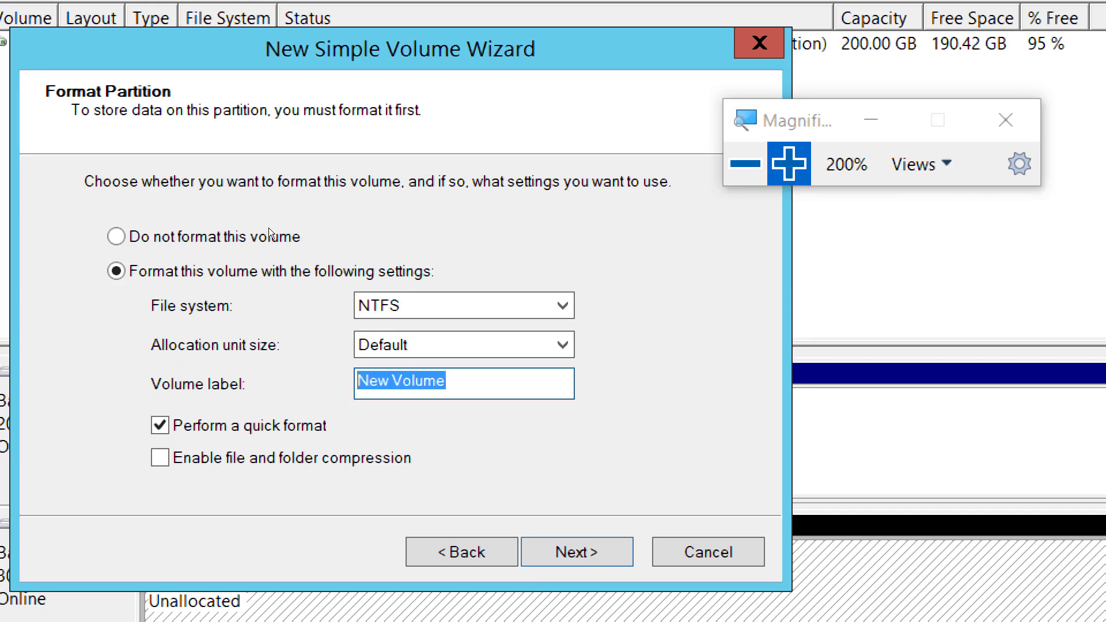
{"action": "type", "text": "LUN01"}
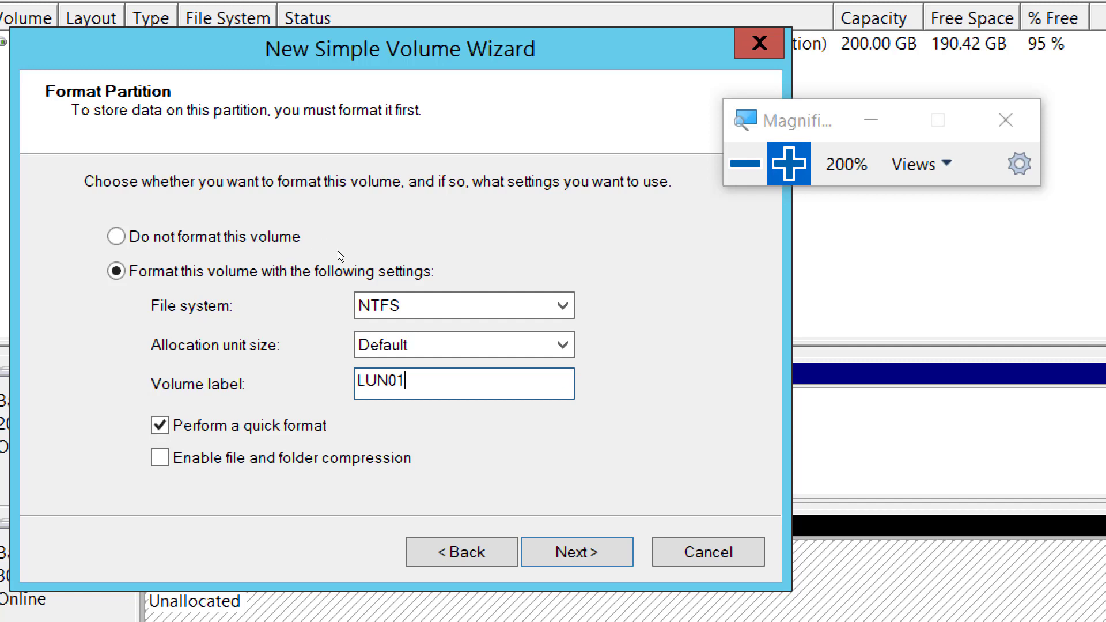
{"action": "key", "text": "Return"}
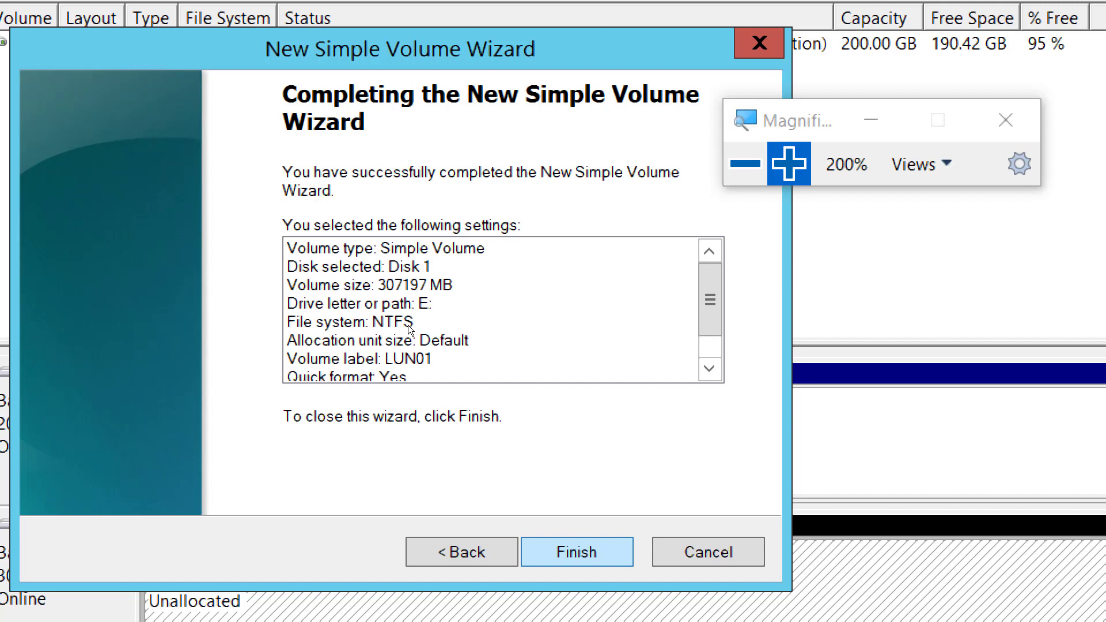
Go back through the wizard to review the size, drive letter and format settings, and finish creating the LUN01 volume.
{"action": "key", "text": "alt+b"}
{"action": "key", "text": "alt+b"}
{"action": "key", "text": "alt+b"}
{"action": "key", "text": "alt+b"}
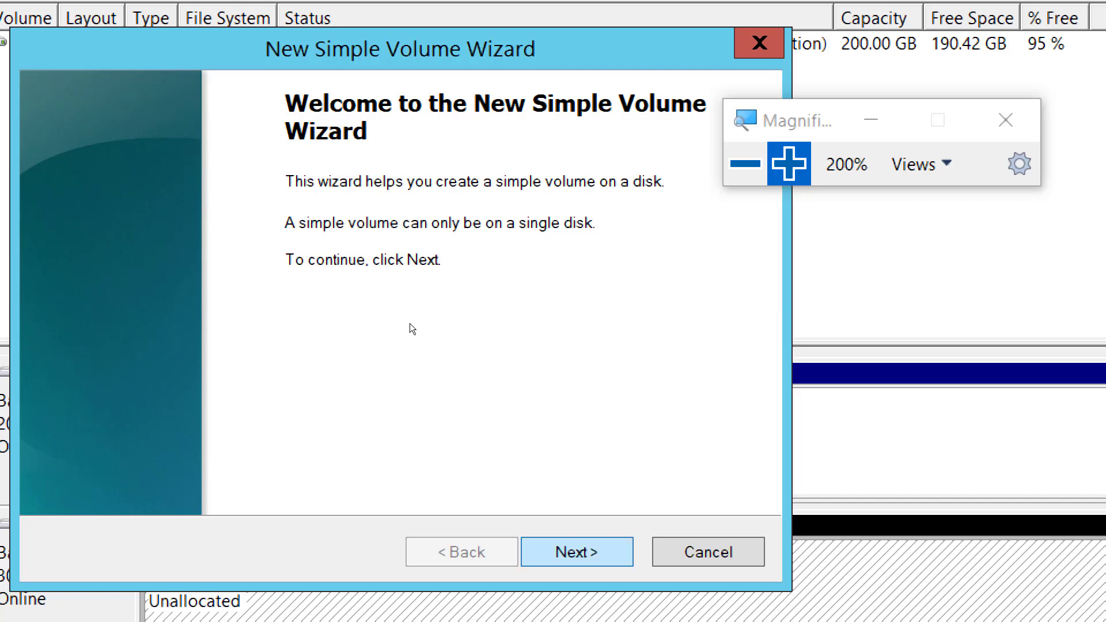
{"action": "key", "text": "Return"}
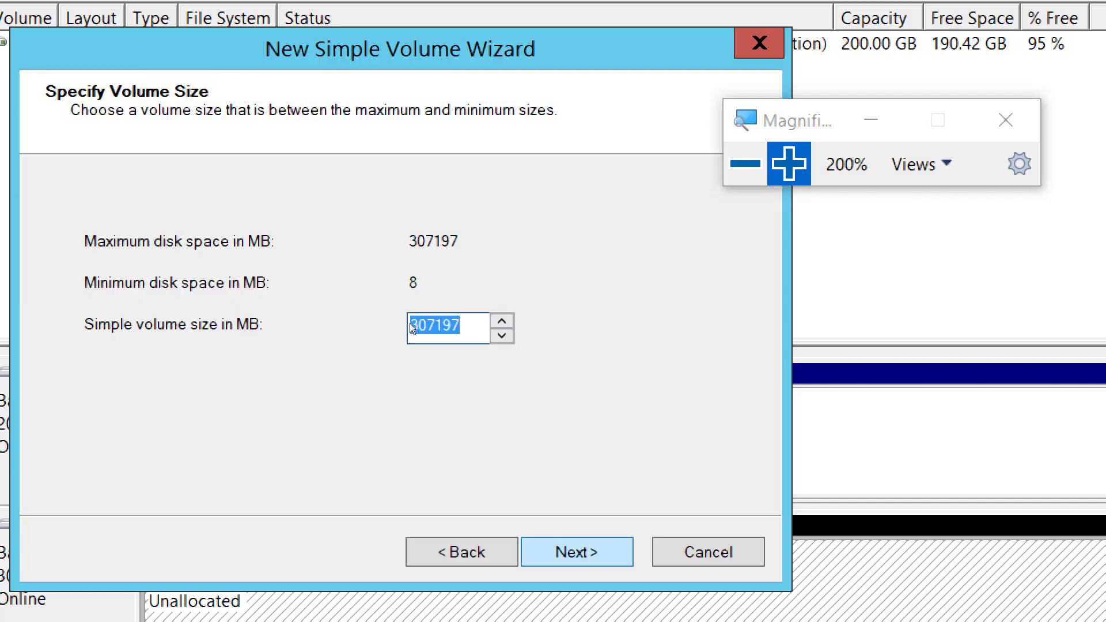
{"action": "key", "text": "Return"}
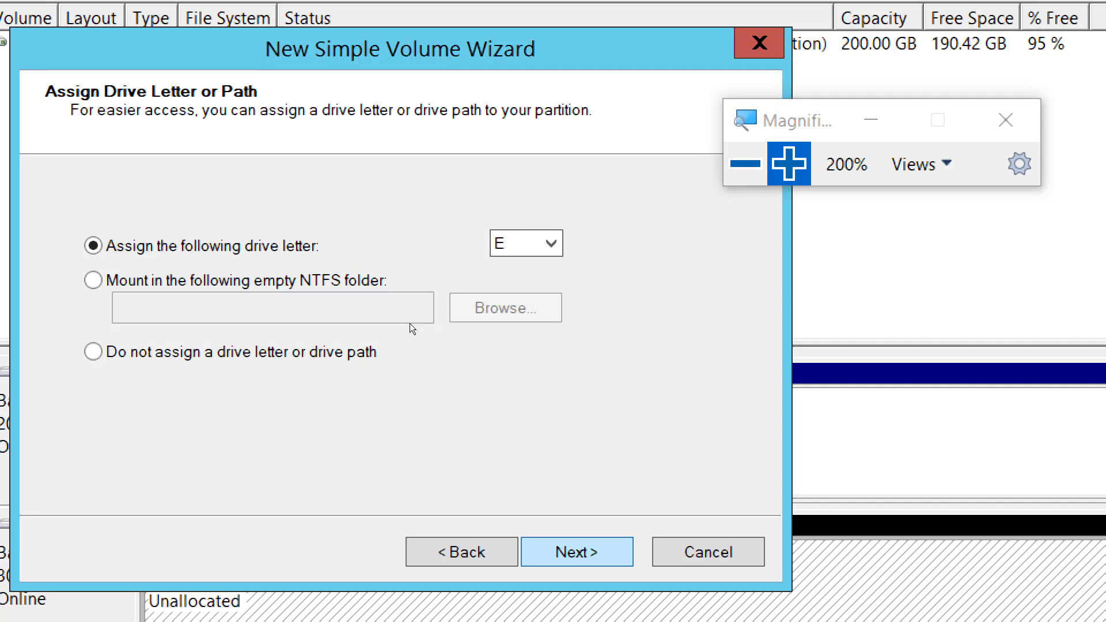
{"action": "key", "text": "Return"}
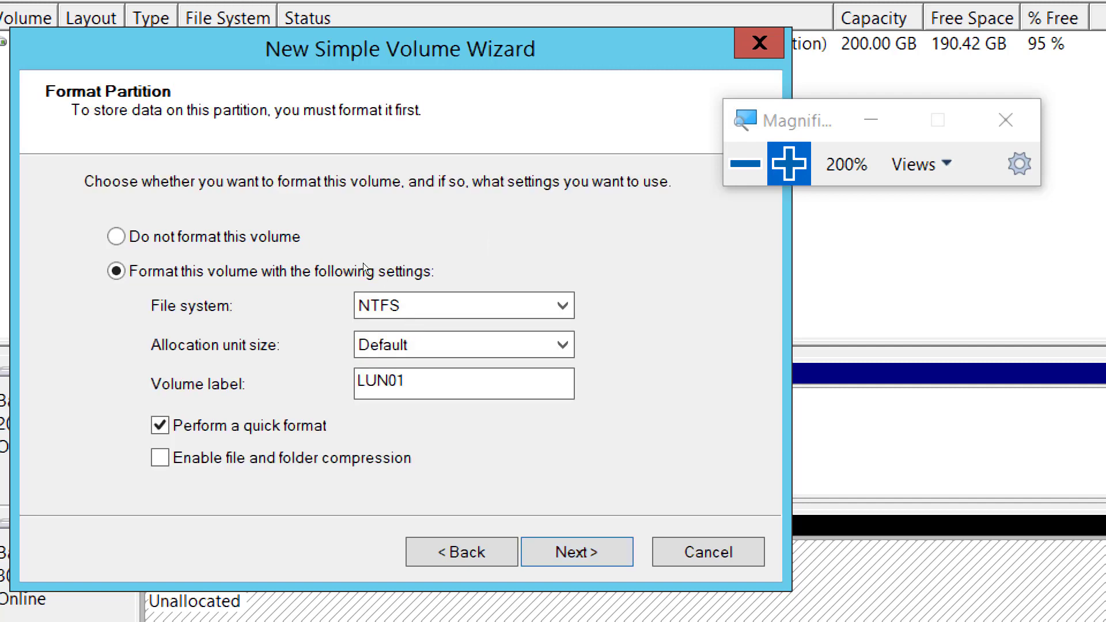
{"action": "key", "text": "shift+Left"}
{"action": "key", "text": "shift+Left"}
{"action": "key", "text": "shift+Left"}
{"action": "key", "text": "shift+Left"}
{"action": "key", "text": "shift+Left"}
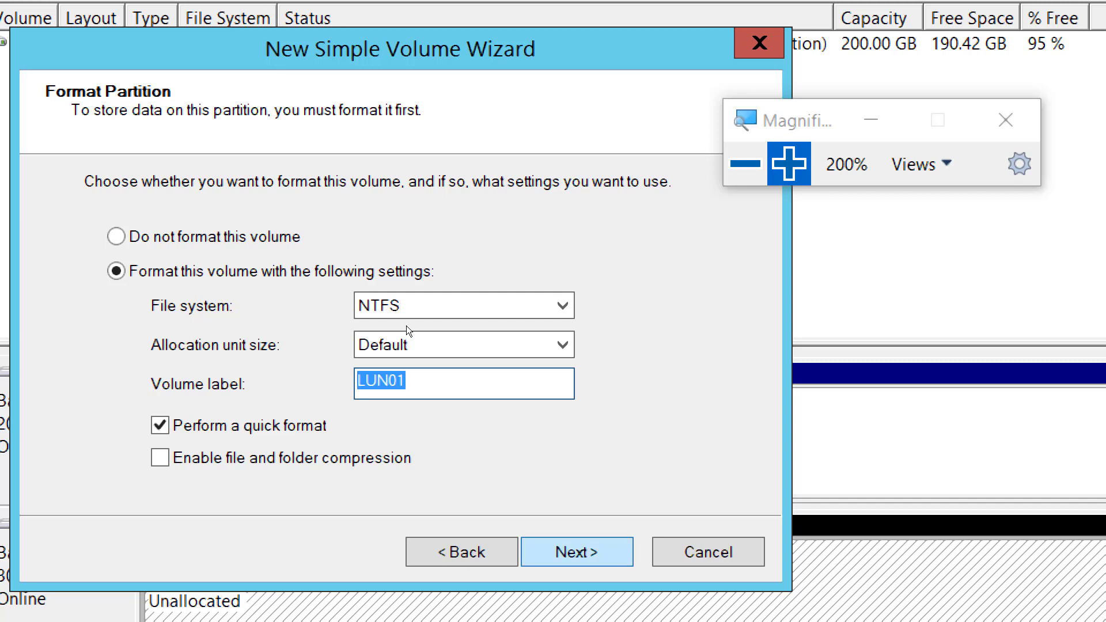
{"action": "key", "text": "Return"}
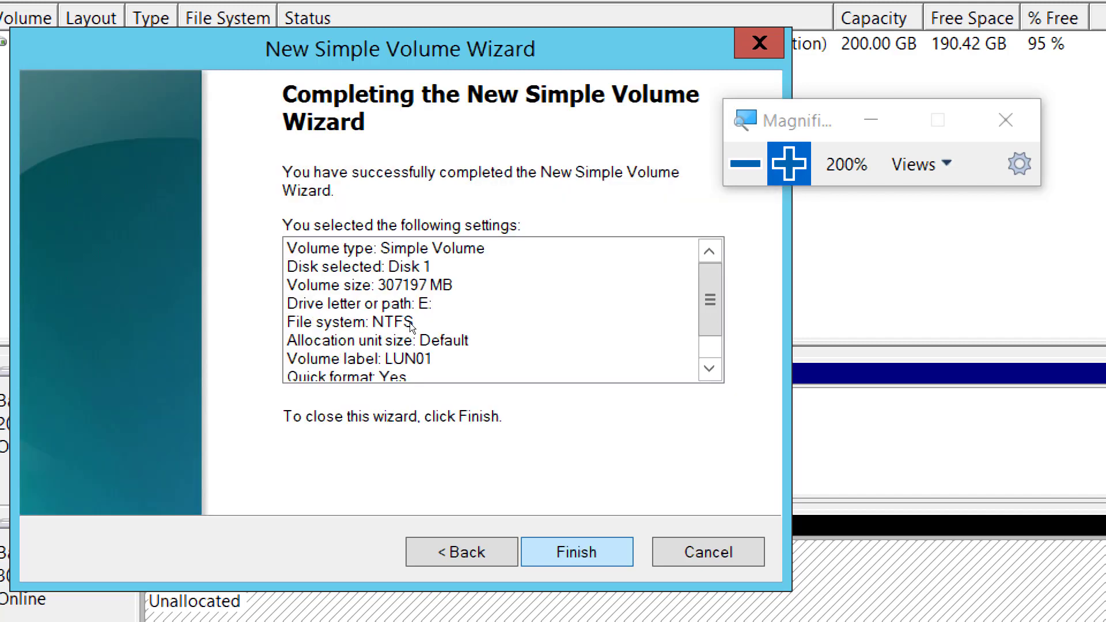
{"action": "key", "text": "Return"}
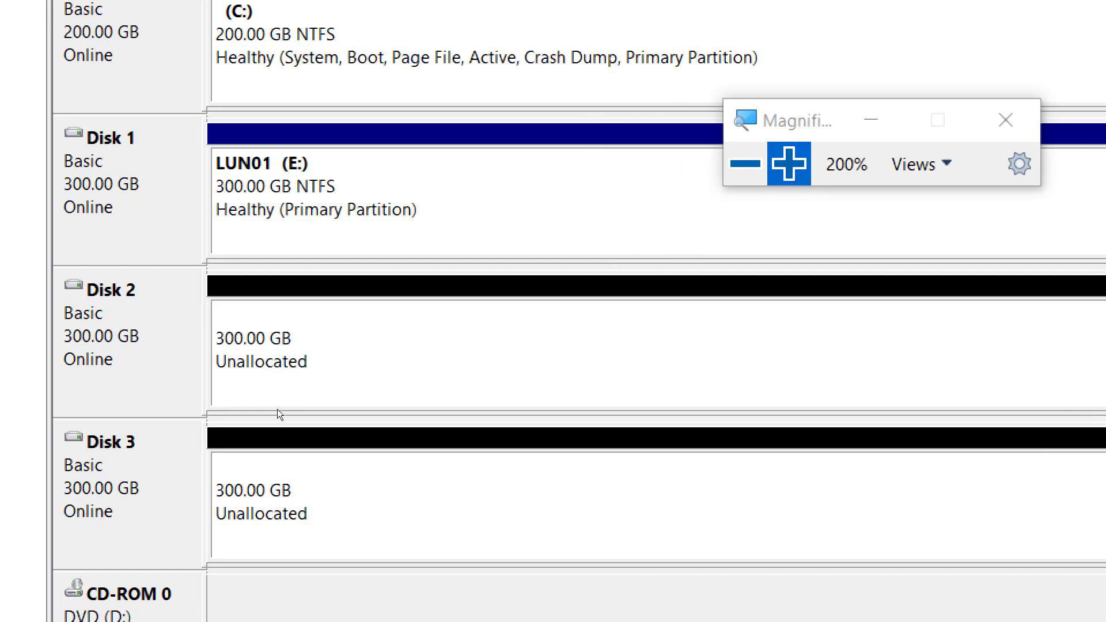
Create a simple volume on Disk 2 with size 307197 MB, drive letter F, NTFS quick format and volume label LUN02.
{"action": "right_click", "coordinate": [277, 409]}
{"action": "key", "text": "Down"}
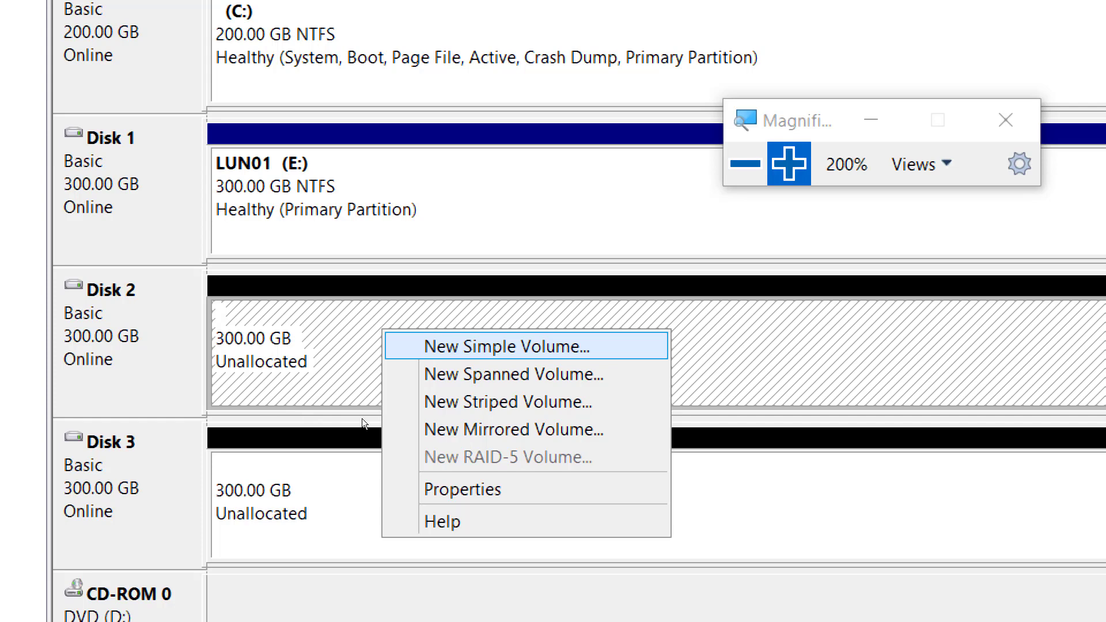
{"action": "key", "text": "Return"}
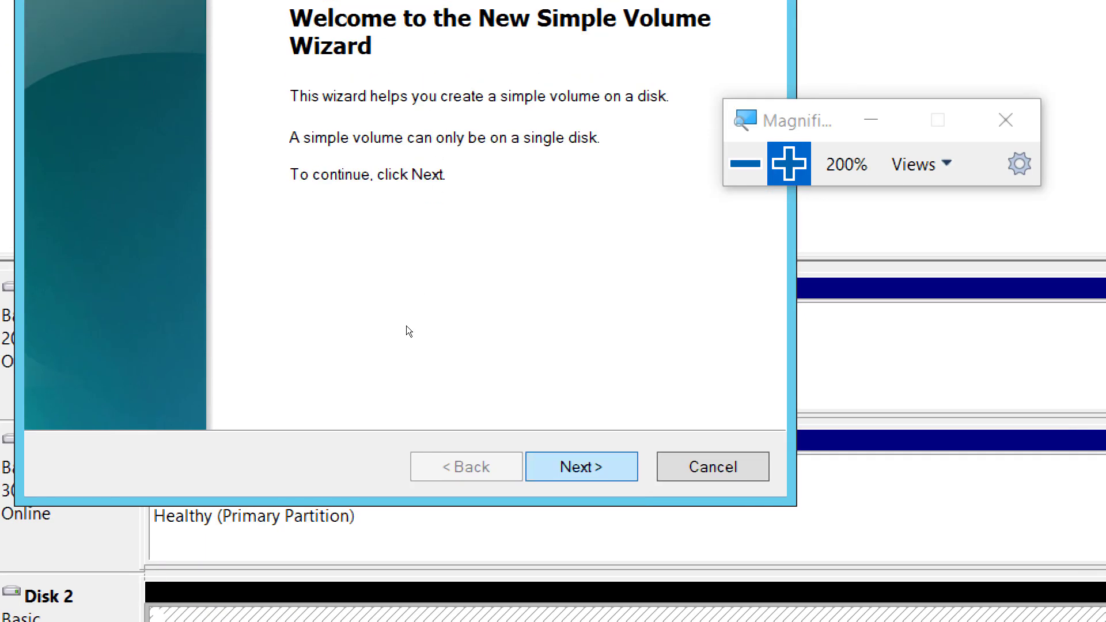
{"action": "key", "text": "Return"}
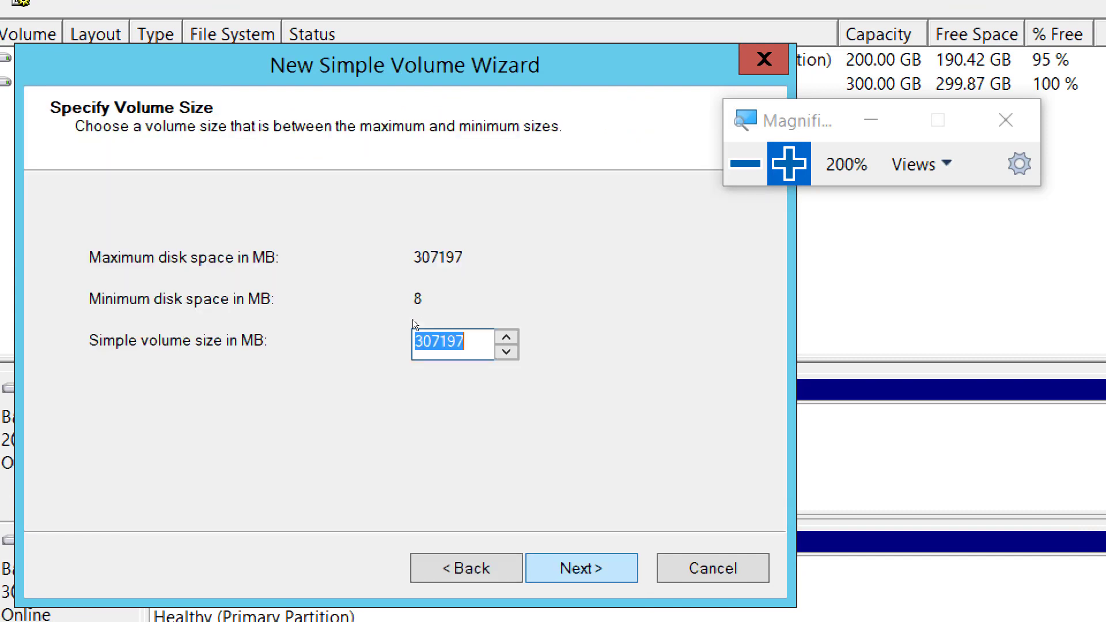
{"action": "key", "text": "Return"}
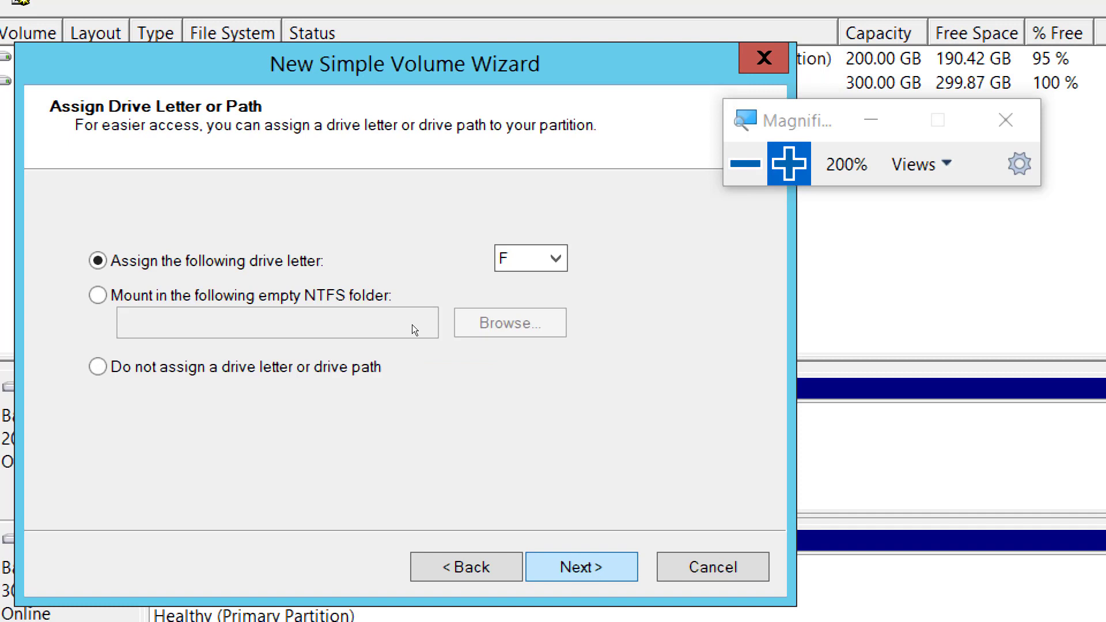
{"action": "key", "text": "Return"}
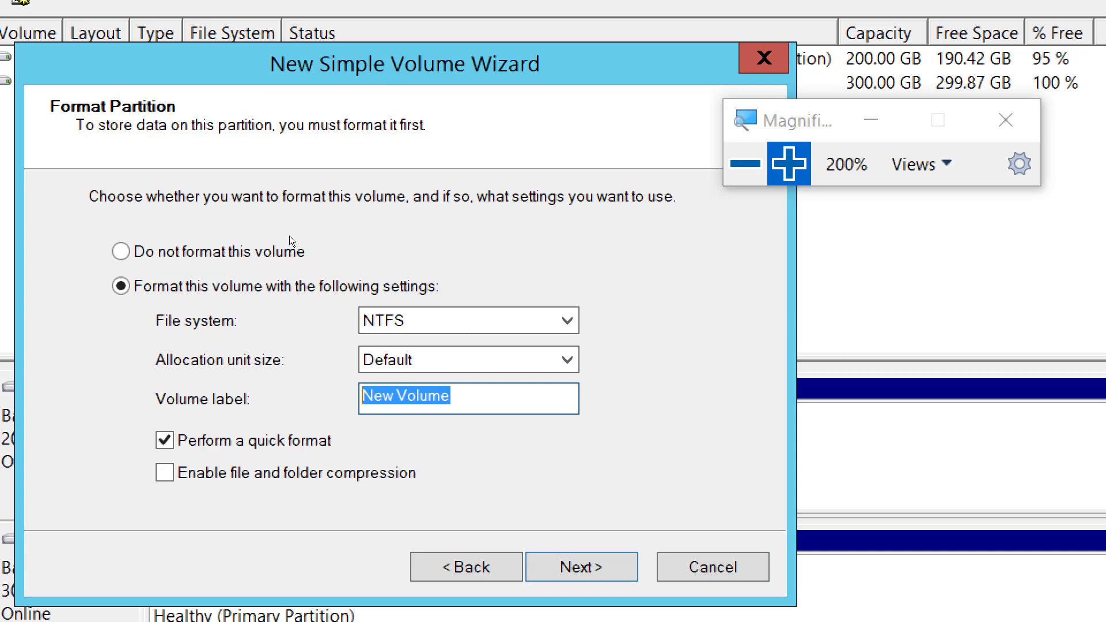
{"action": "type", "text": "LUN02"}
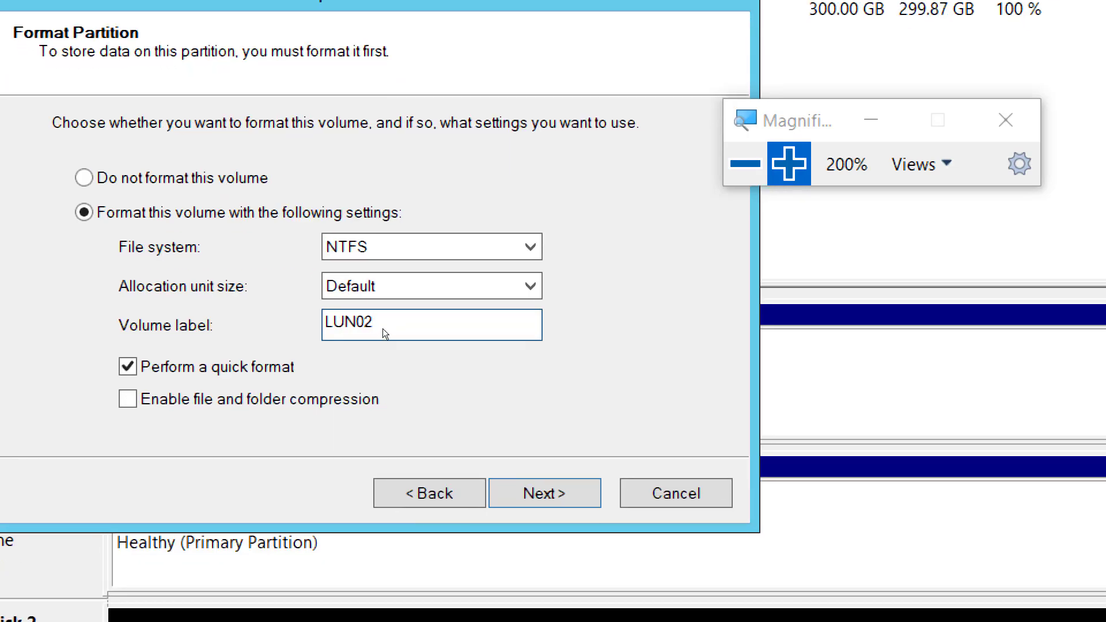
{"action": "key", "text": "Return"}
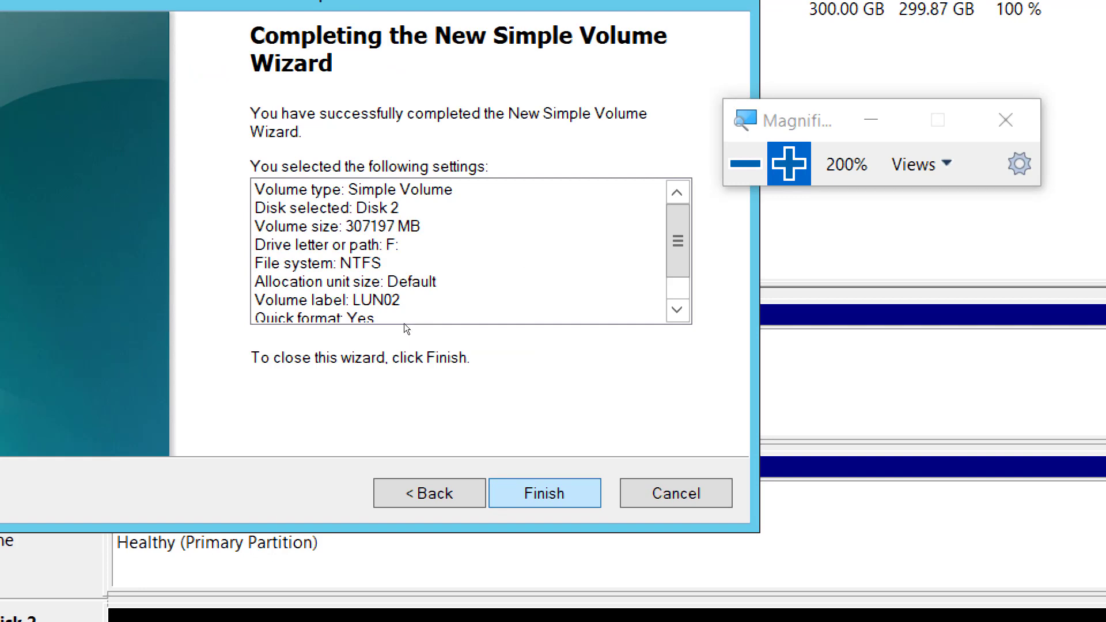
{"action": "key", "text": "Return"}
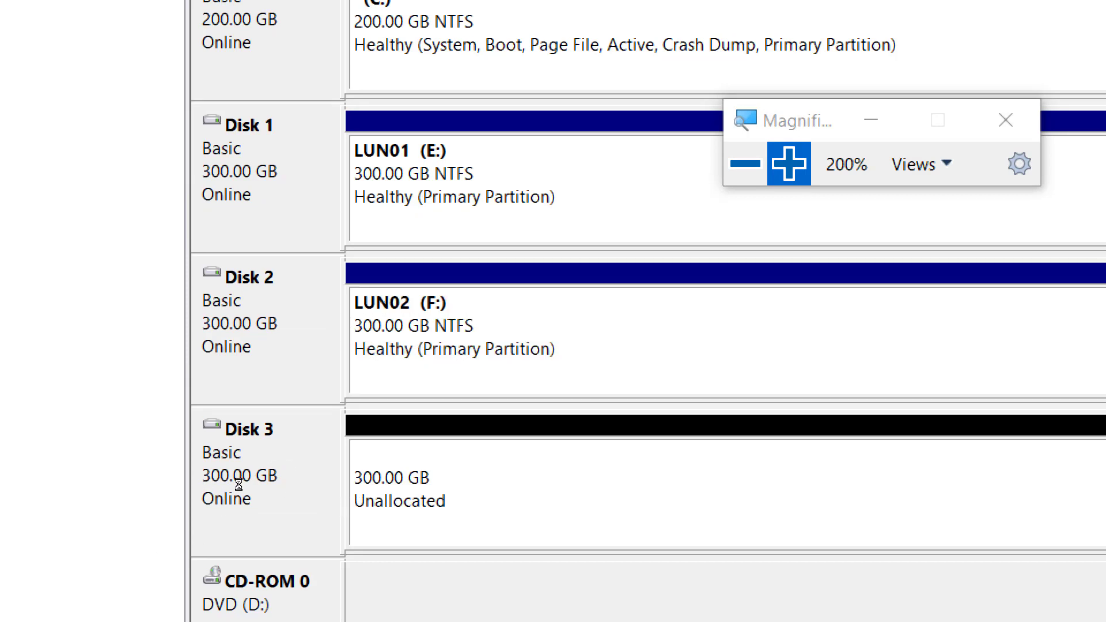
Create a simple volume on Disk 3 with size 307197 MB, drive letter G, NTFS quick format and volume label LUN03.
{"action": "right_click", "coordinate": [476, 468]}
{"action": "key", "text": "Down"}
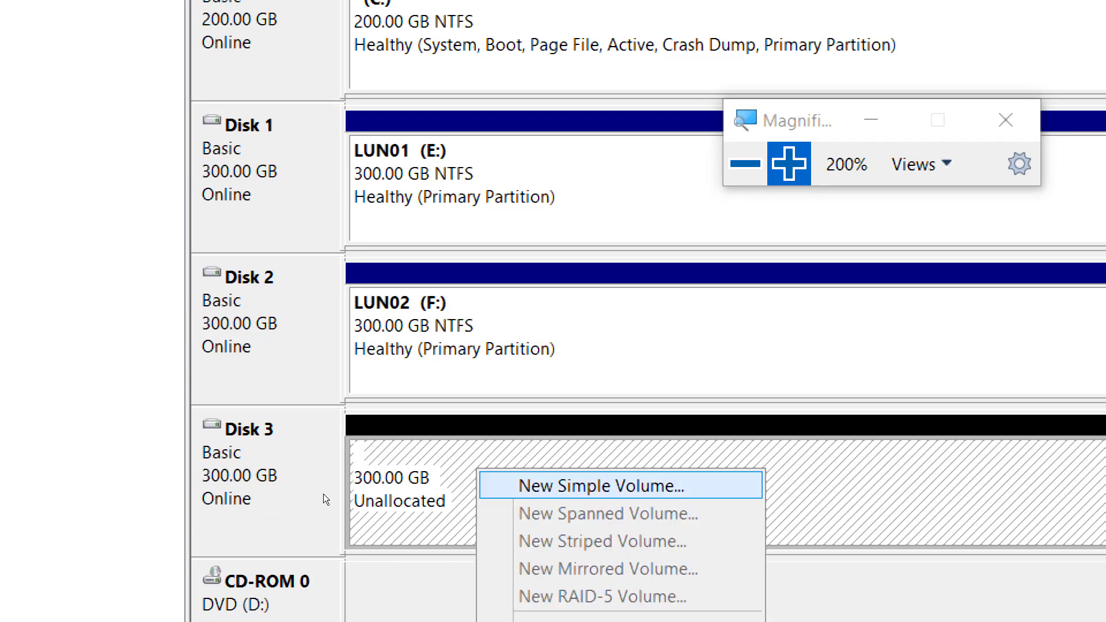
{"action": "key", "text": "Return"}
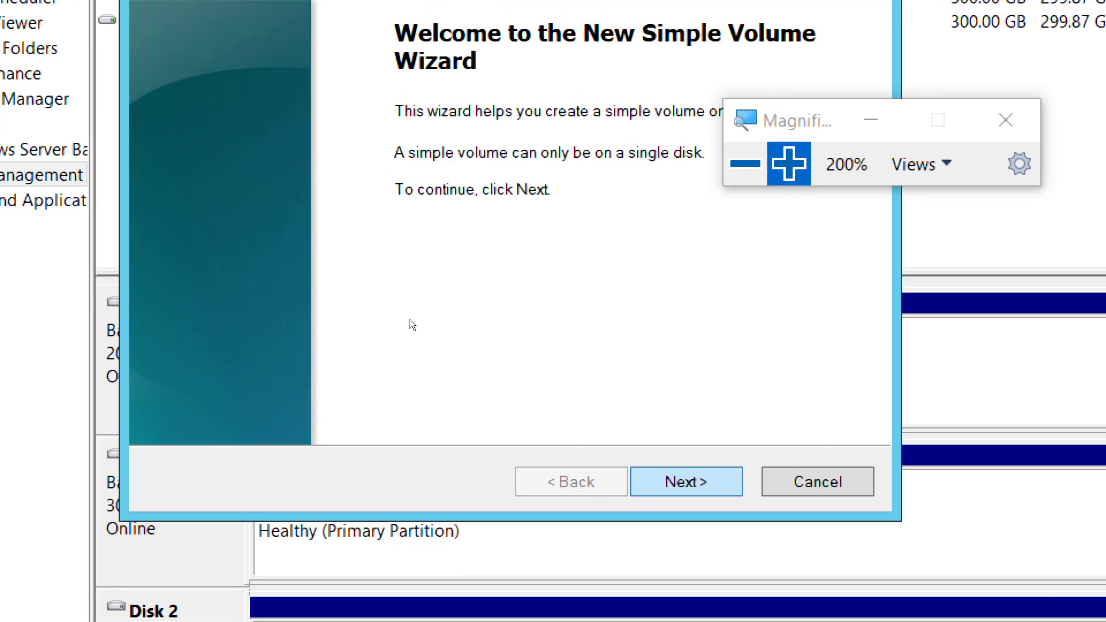
{"action": "key", "text": "Return"}
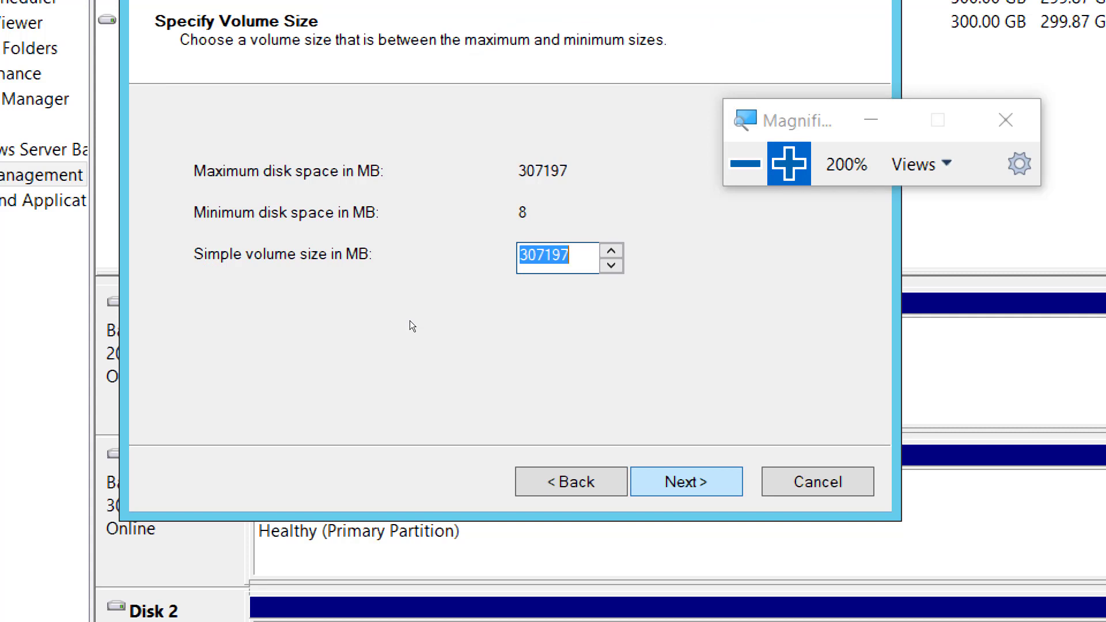
{"action": "key", "text": "Return"}
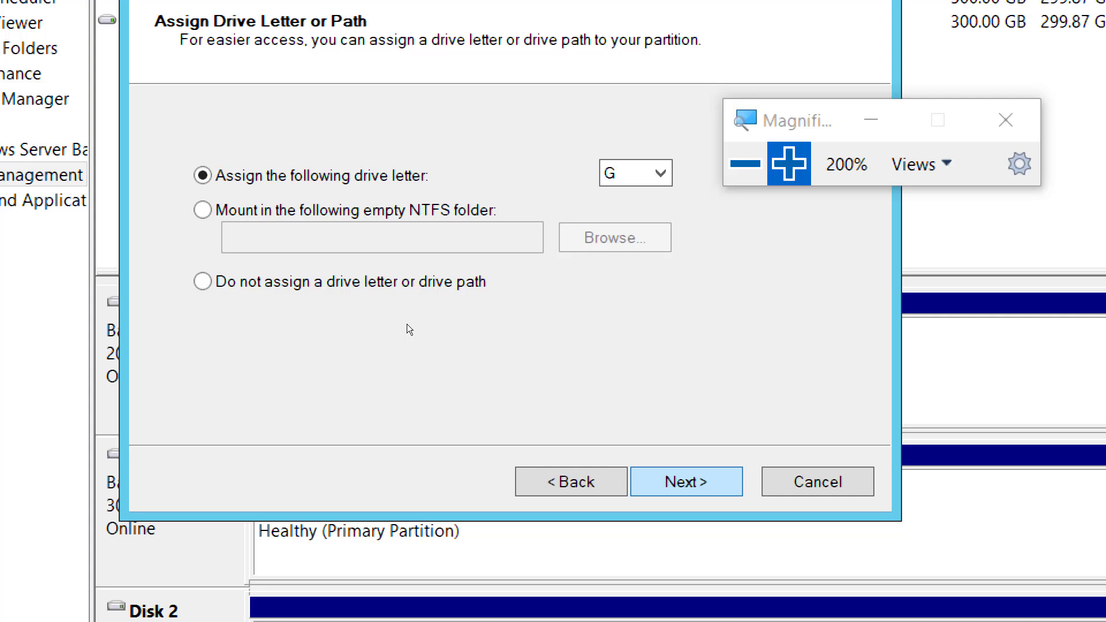
{"action": "key", "text": "Return"}
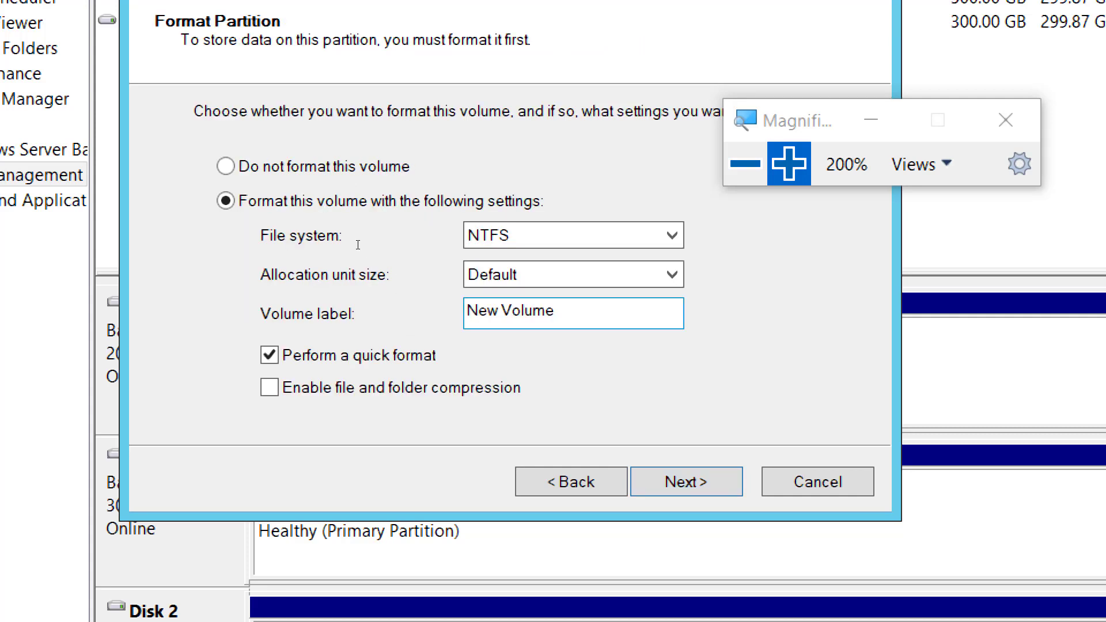
{"action": "left_click_drag", "start_coordinate": [351, 241], "coordinate": [250, 244]}
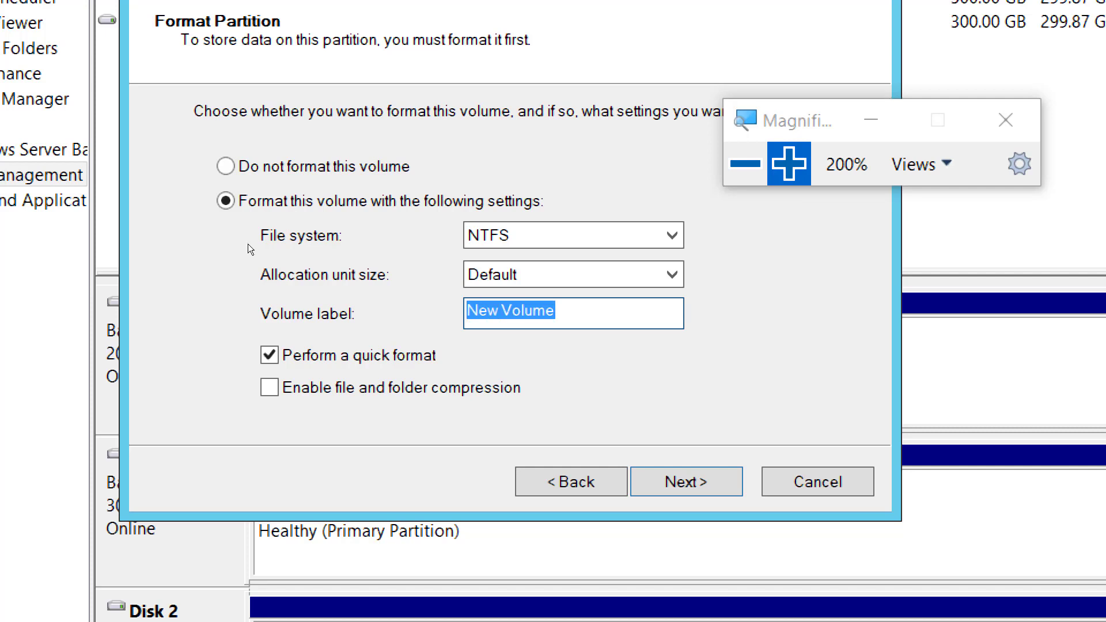
{"action": "type", "text": "LUN03"}
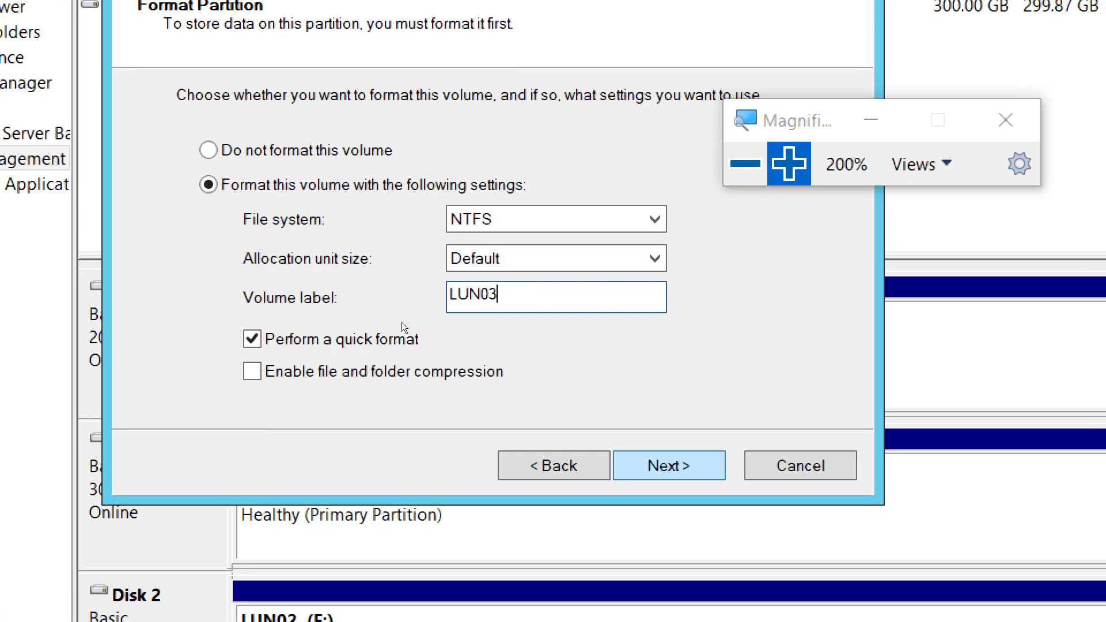
{"action": "key", "text": "Return"}
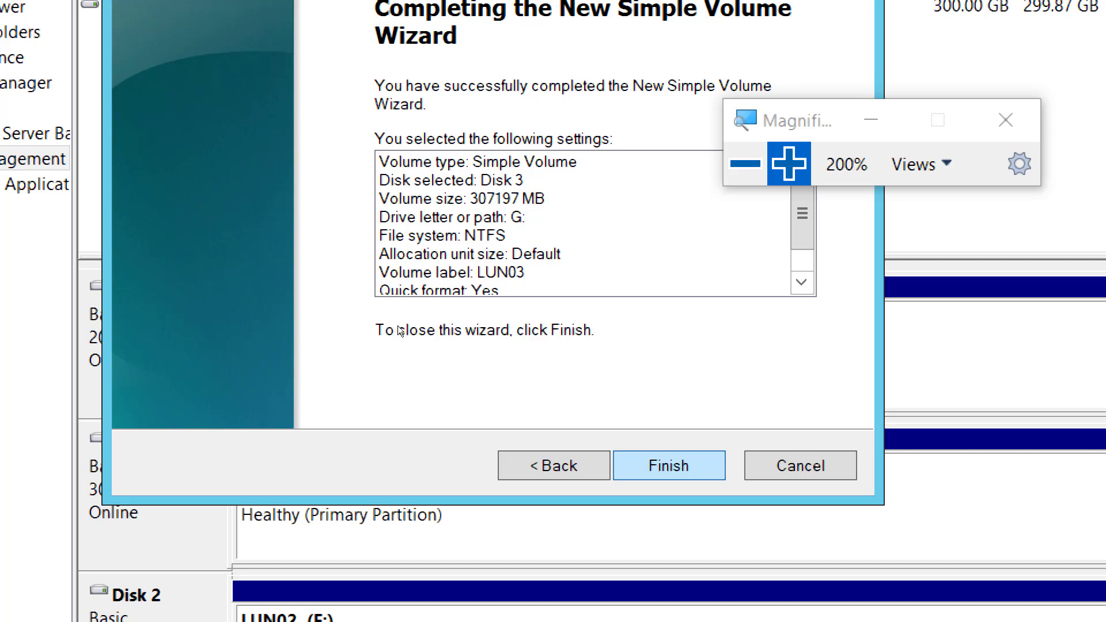
{"action": "key", "text": "Return"}
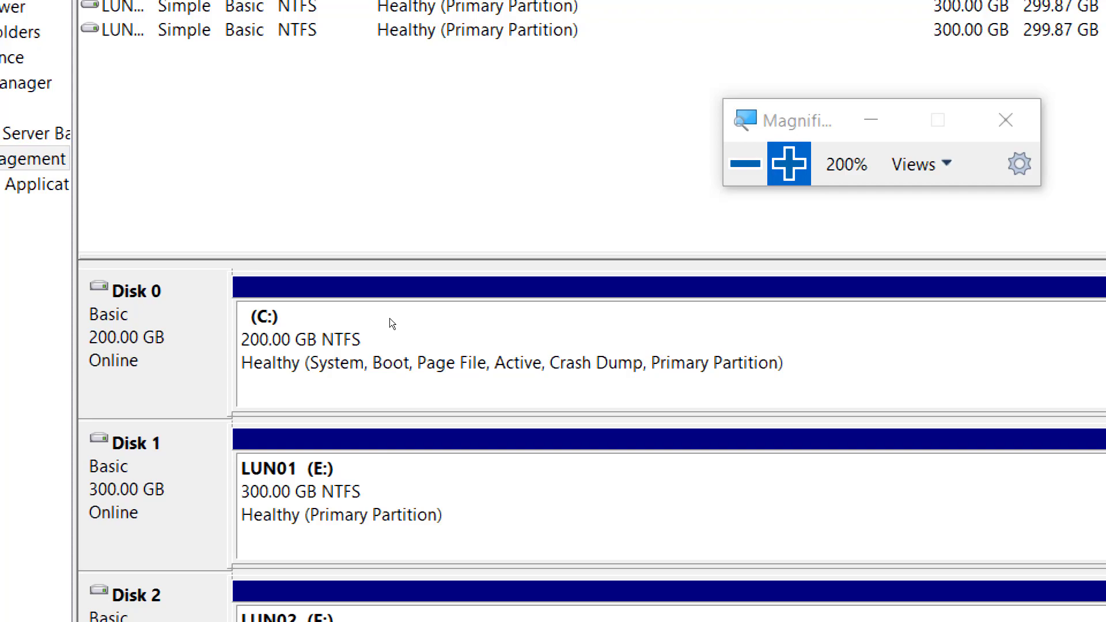
{"action": "key", "text": "super+minus"}
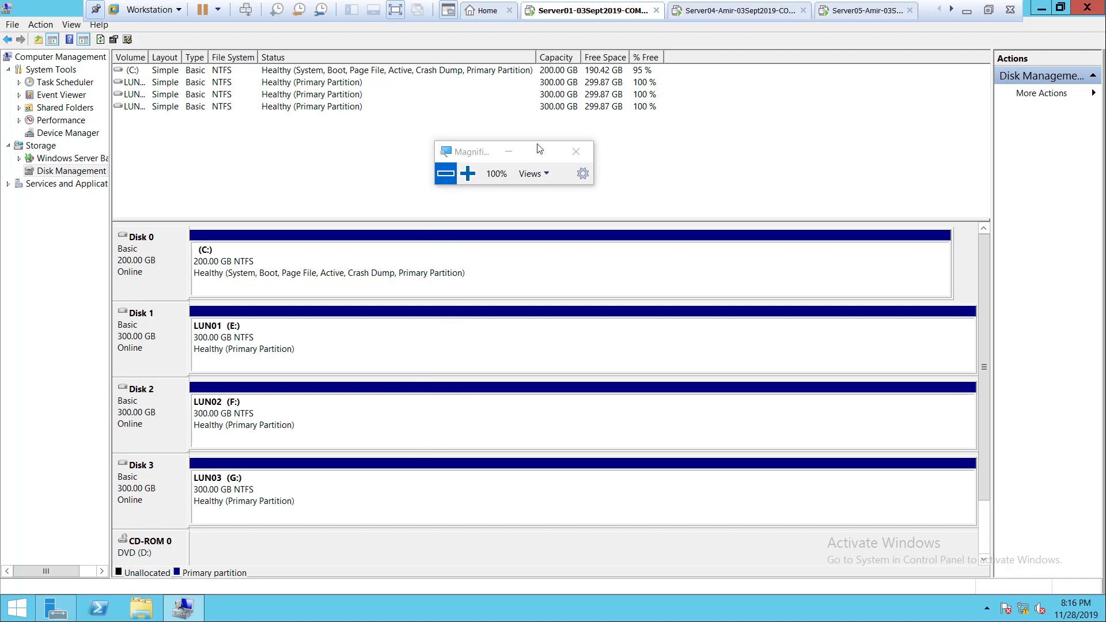
Switch to the Paint diagram and circle the word iSCSI in the Server01 box in light blue with the Pencil.
{"action": "left_click", "coordinate": [988, 11]}
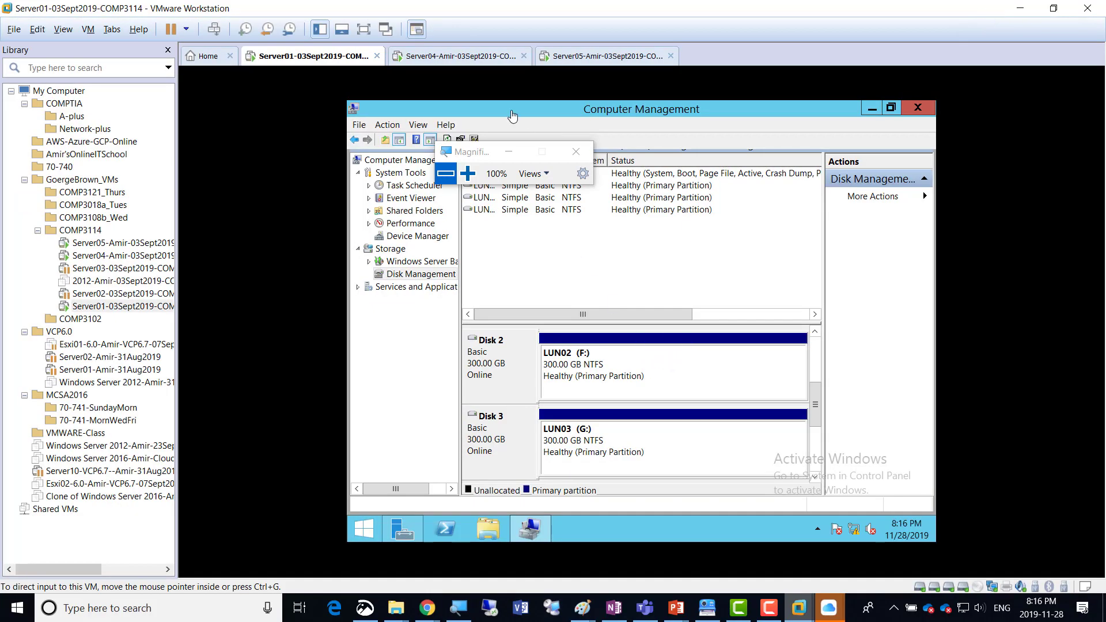
{"action": "left_click", "coordinate": [468, 173]}
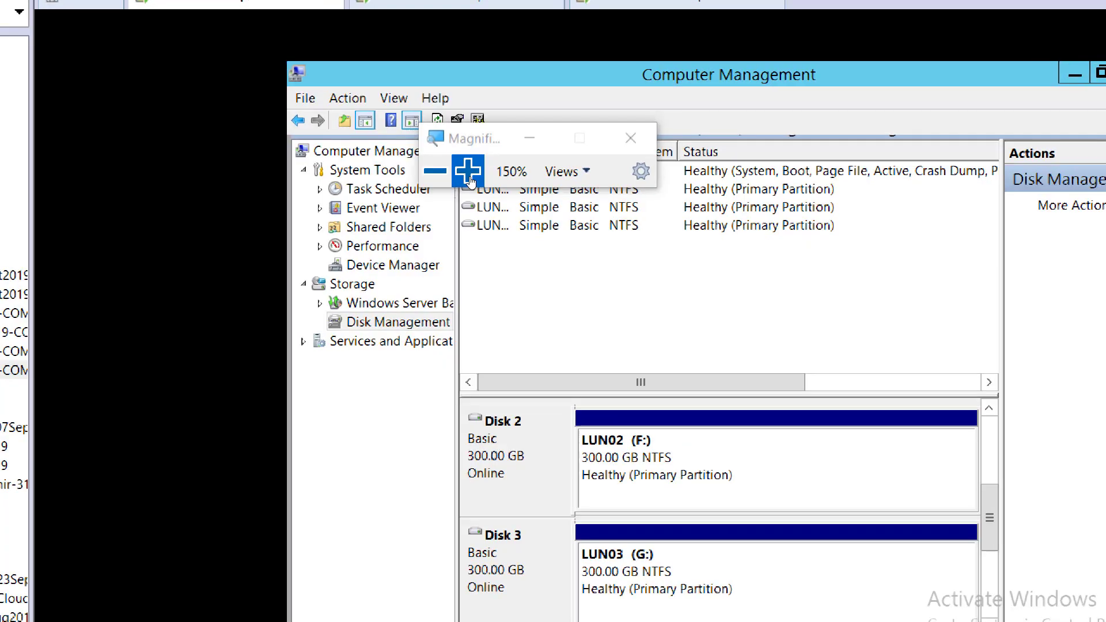
{"action": "left_click", "coordinate": [445, 172]}
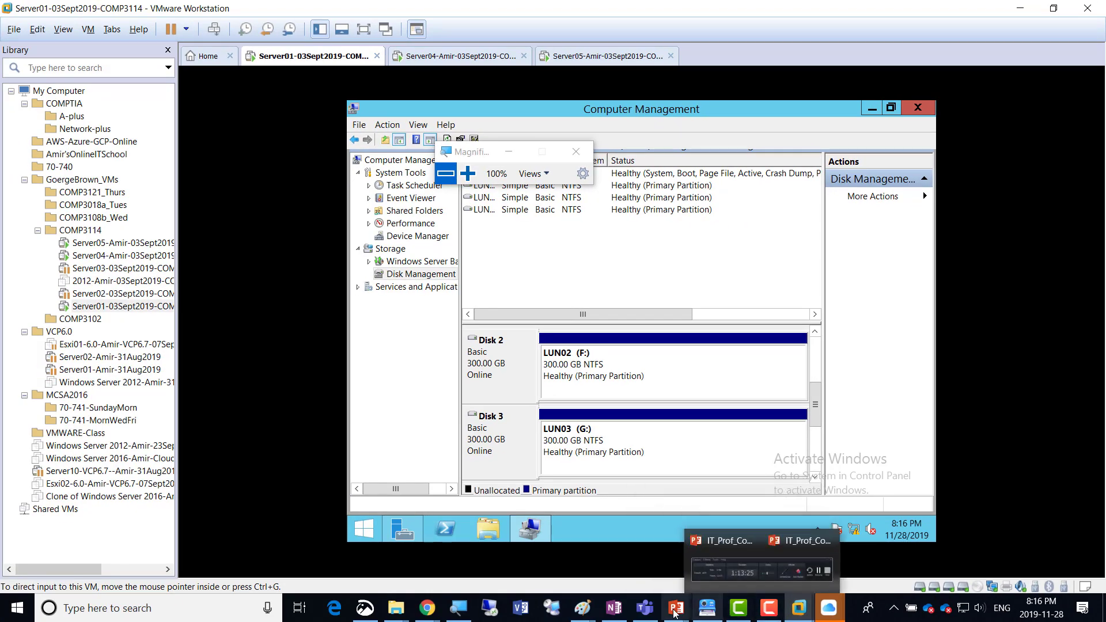
{"action": "mouse_move", "coordinate": [582, 608]}
{"action": "left_click", "coordinate": [880, 539]}
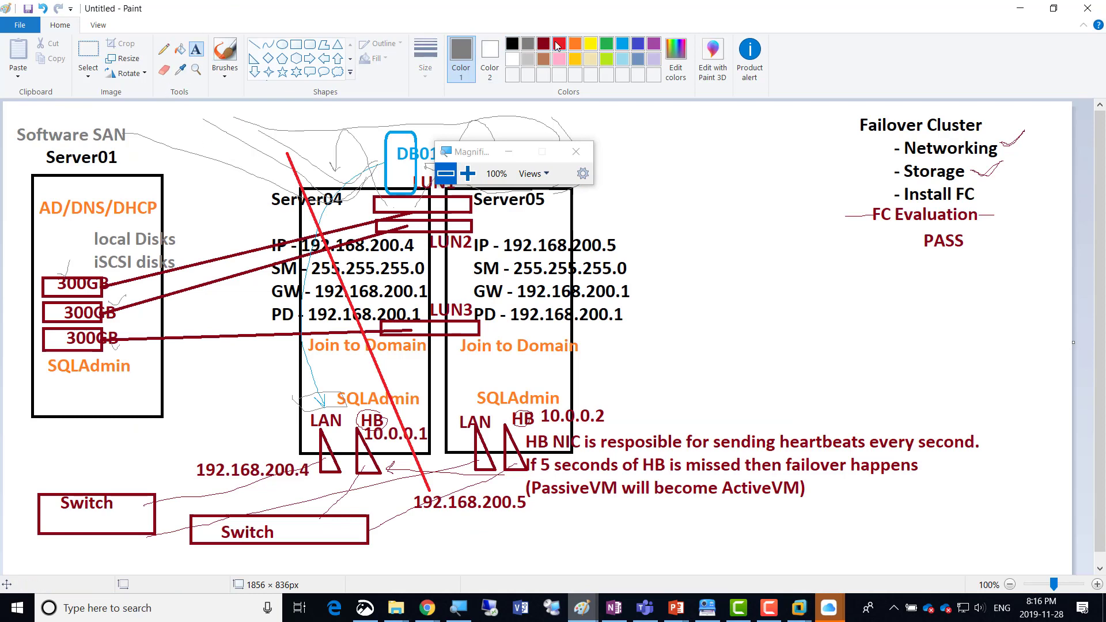
{"action": "left_click", "coordinate": [623, 46]}
{"action": "left_click", "coordinate": [123, 154]}
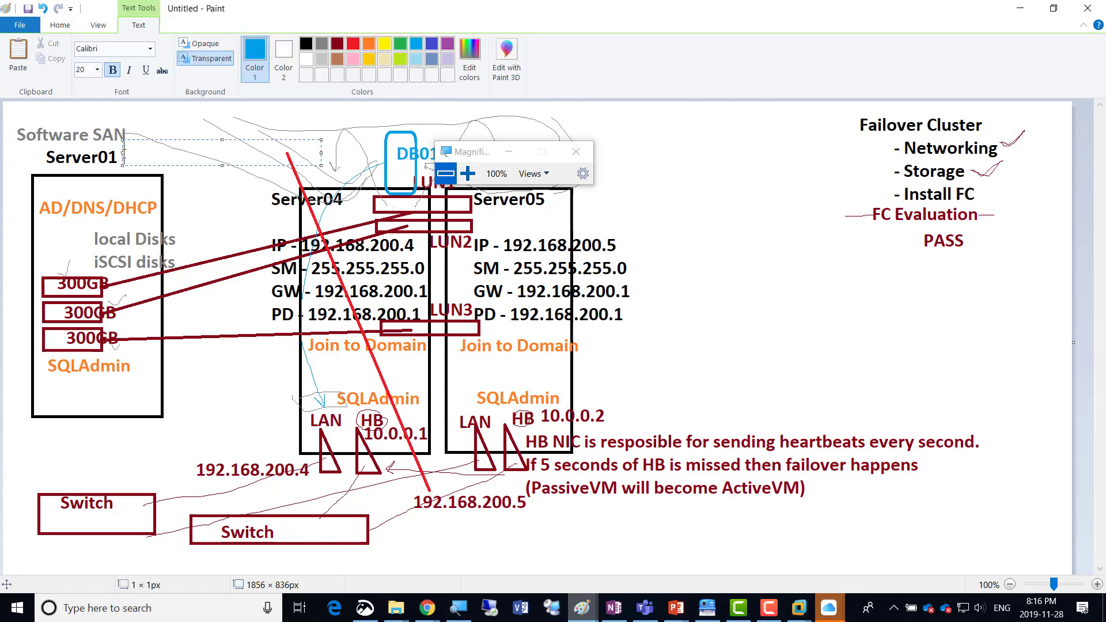
{"action": "left_click", "coordinate": [60, 27]}
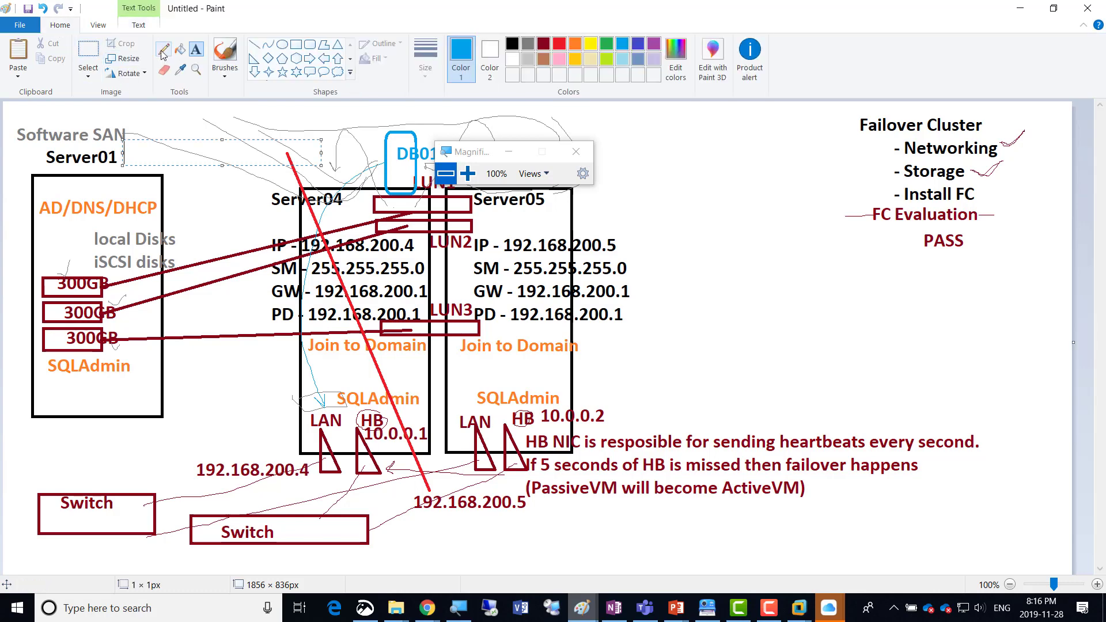
{"action": "mouse_move", "coordinate": [98, 246]}
{"action": "left_mouse_down"}
{"action": "mouse_move", "coordinate": [95, 277]}
{"action": "mouse_move", "coordinate": [131, 280]}
{"action": "mouse_move", "coordinate": [135, 246]}
{"action": "left_mouse_up"}
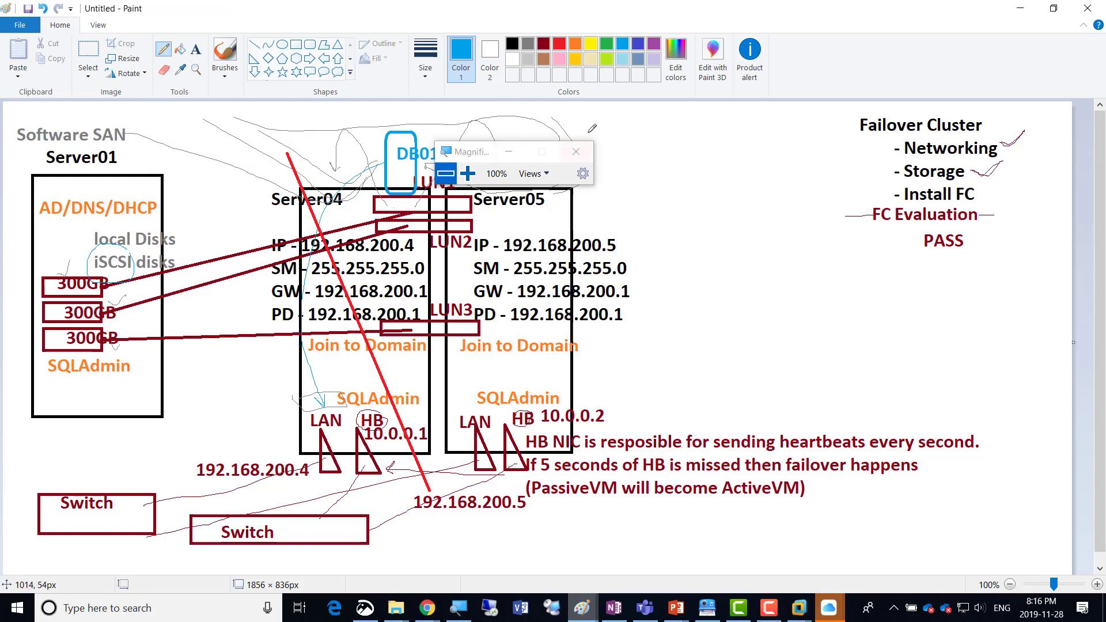
{"action": "left_click_drag", "start_coordinate": [487, 155], "coordinate": [752, 132]}
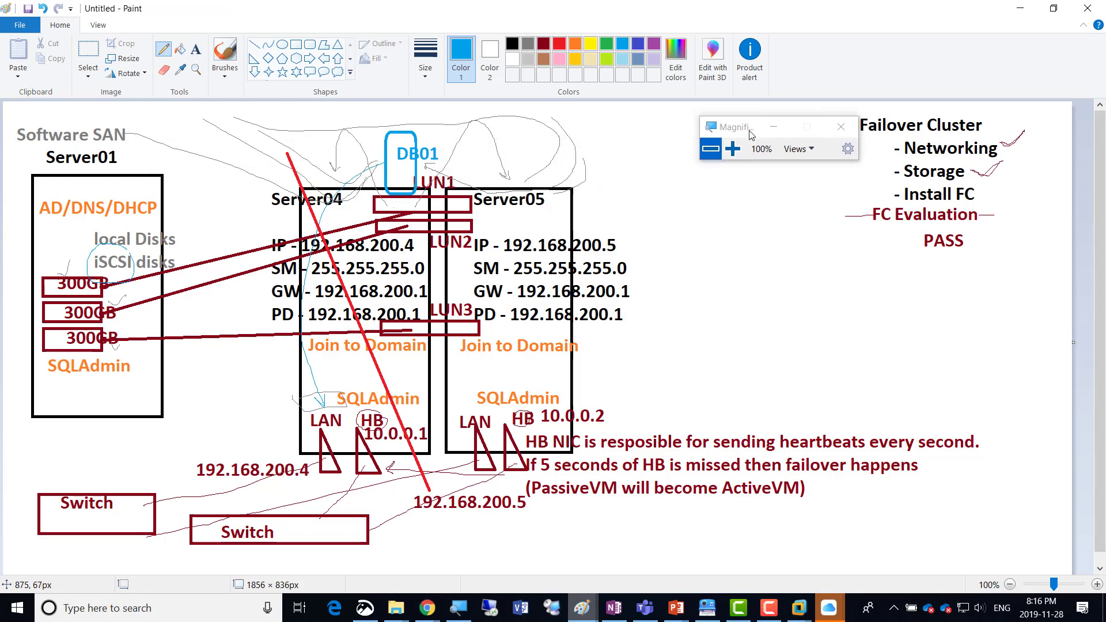
Switch back to the Server01 virtual machine in VMware Workstation and start Add Roles and Features from Server Manager in full screen.
{"action": "key", "text": "alt+Tab"}
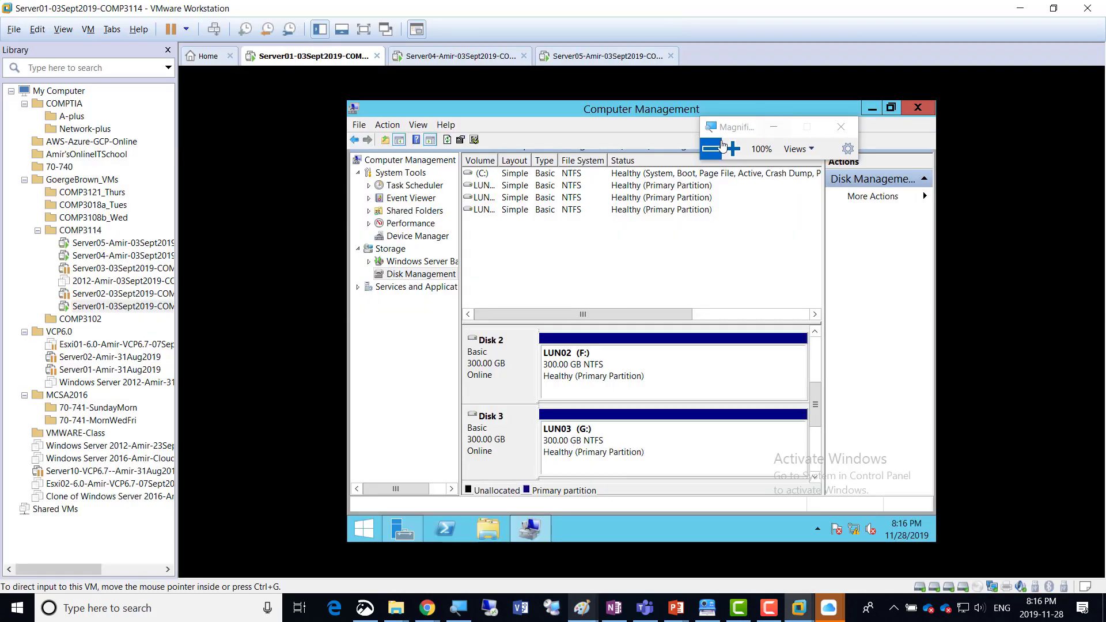
{"action": "left_click", "coordinate": [872, 110]}
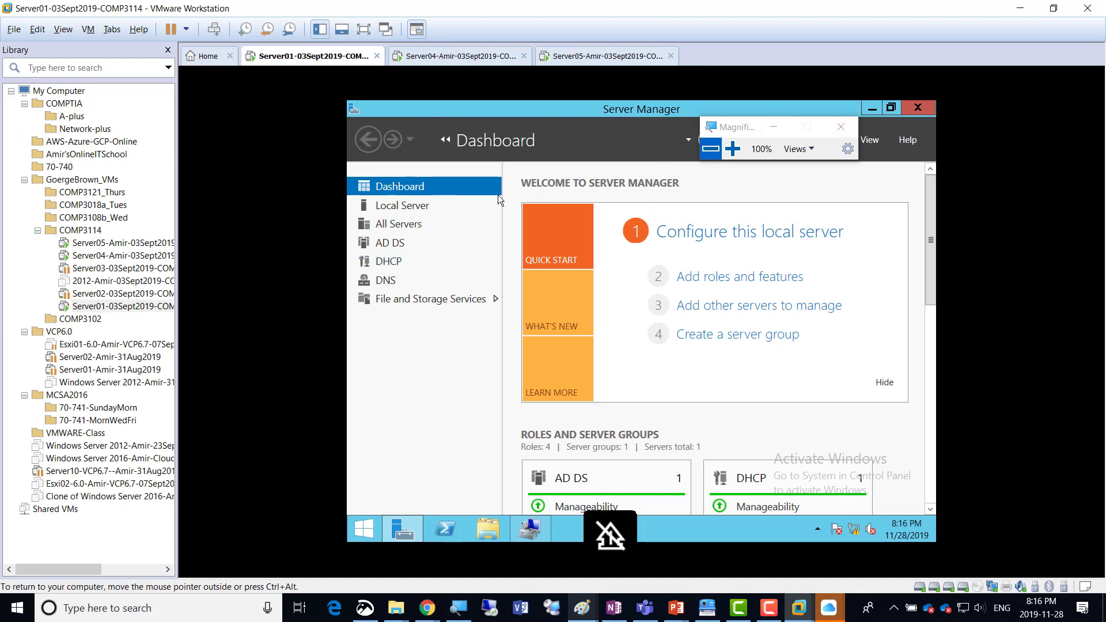
{"action": "left_click", "coordinate": [738, 278]}
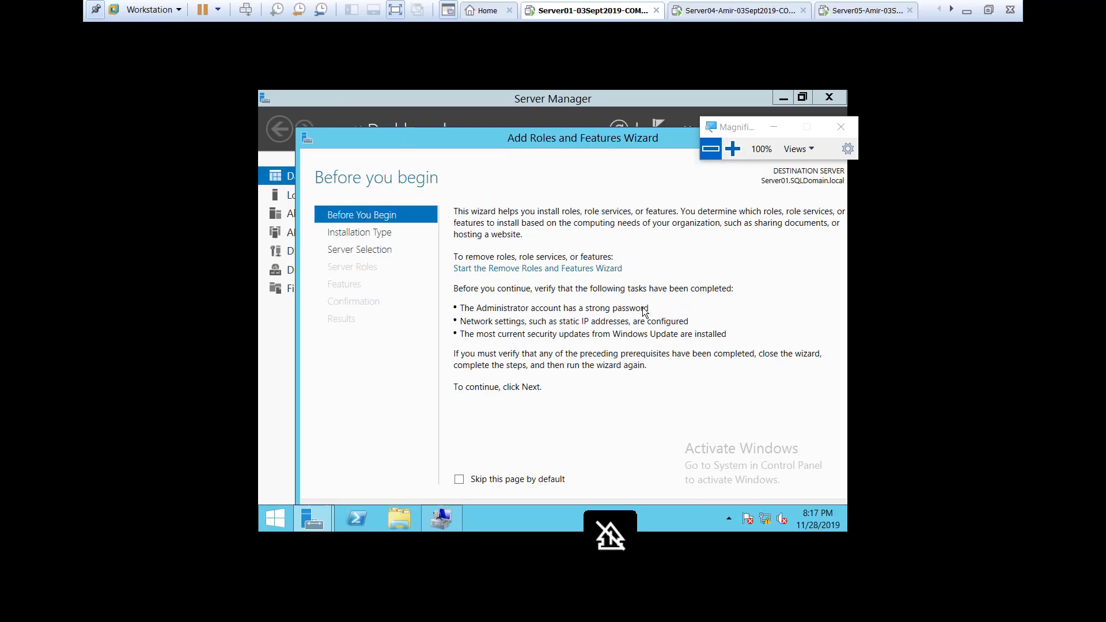
{"action": "left_click", "coordinate": [364, 29]}
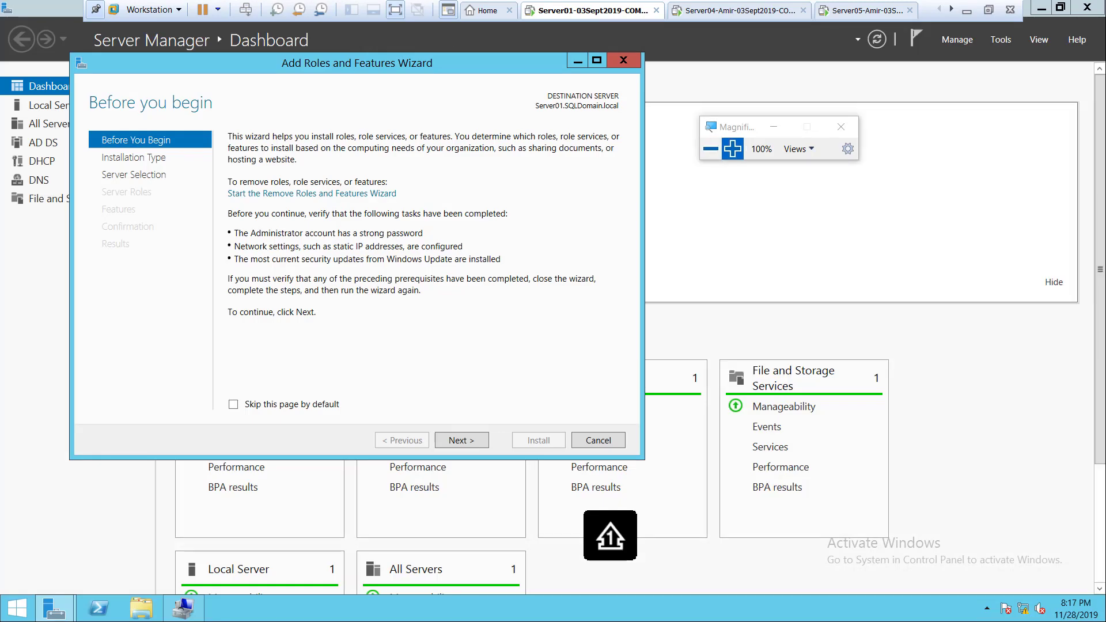
{"action": "key", "text": "super+plus"}
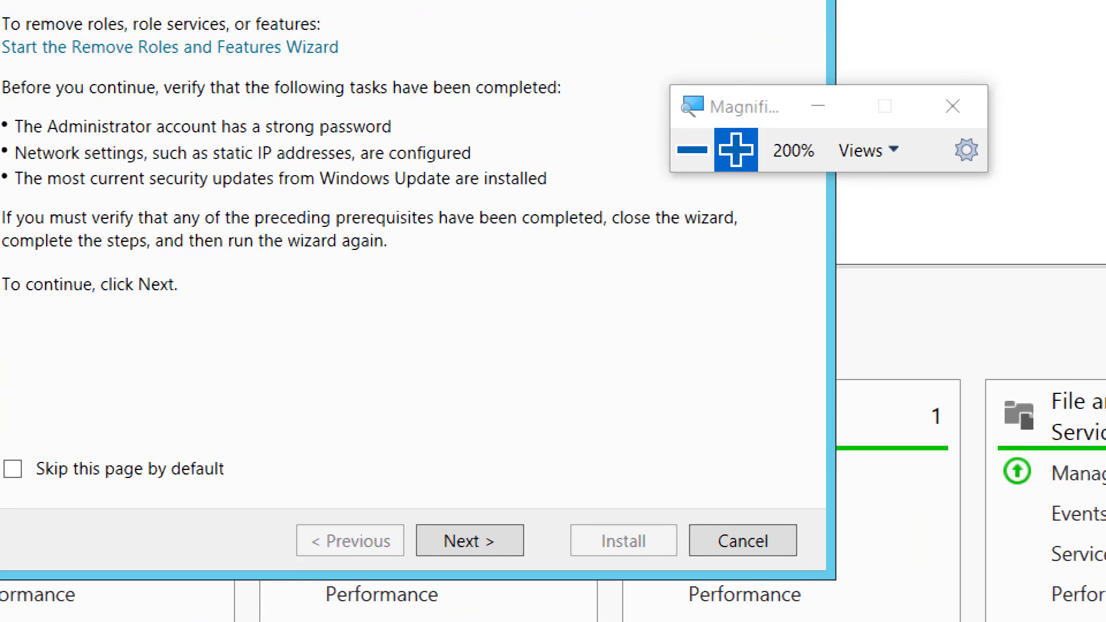
Accept the single-server installation type, keep Server01.SQLDomain.local as the destination server, and proceed to the server roles.
{"action": "left_click", "coordinate": [470, 540]}
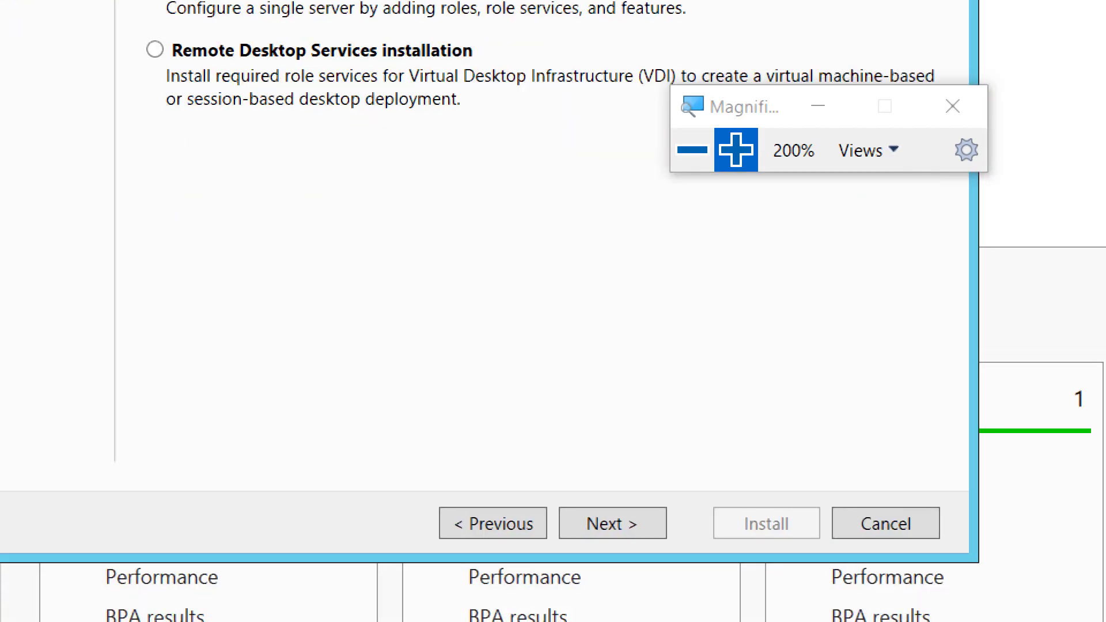
{"action": "left_click", "coordinate": [613, 522]}
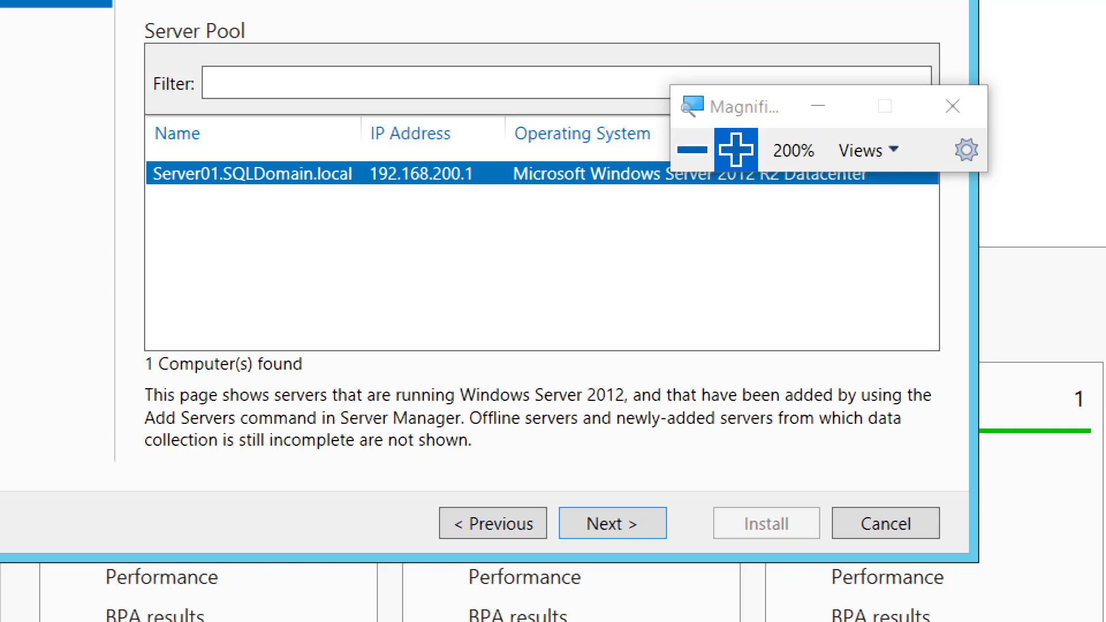
{"action": "left_click", "coordinate": [612, 523]}
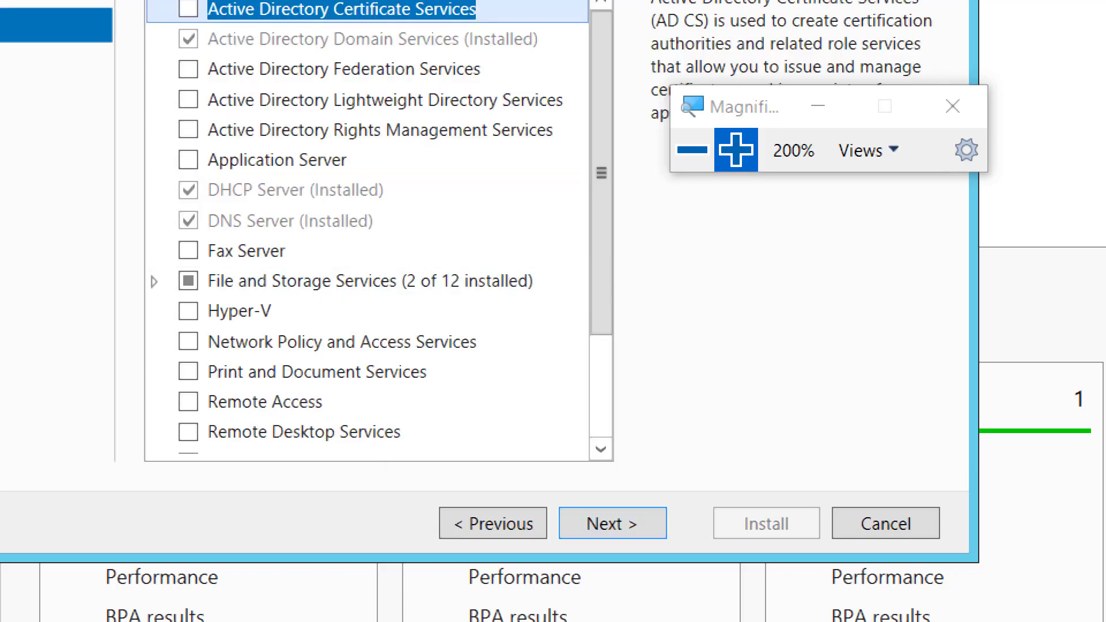
{"action": "left_click", "coordinate": [493, 523]}
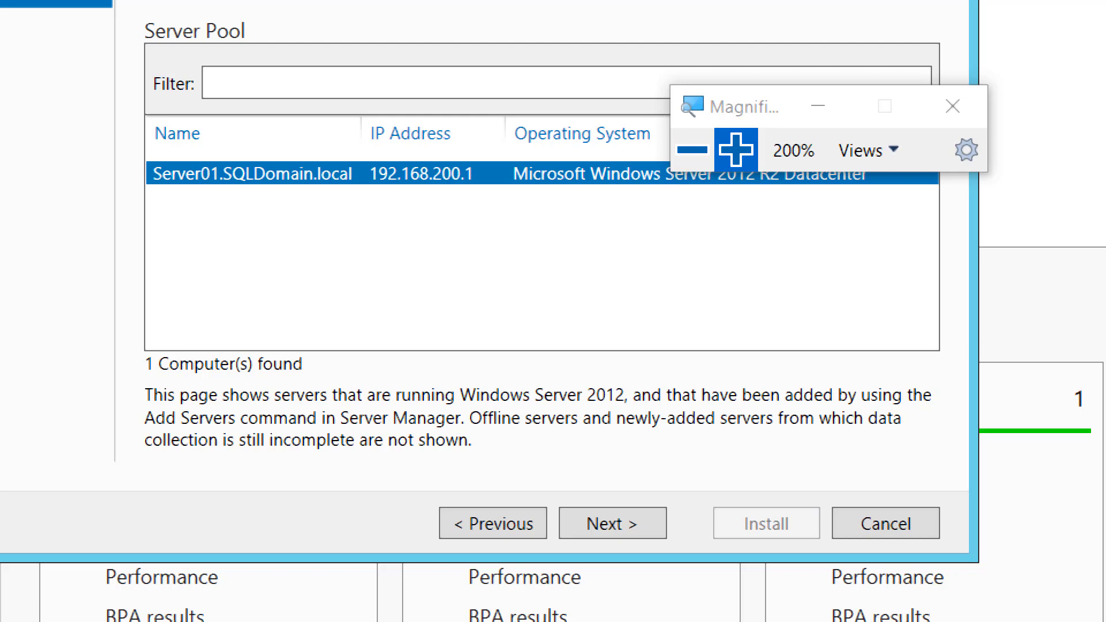
{"action": "left_click", "coordinate": [612, 523]}
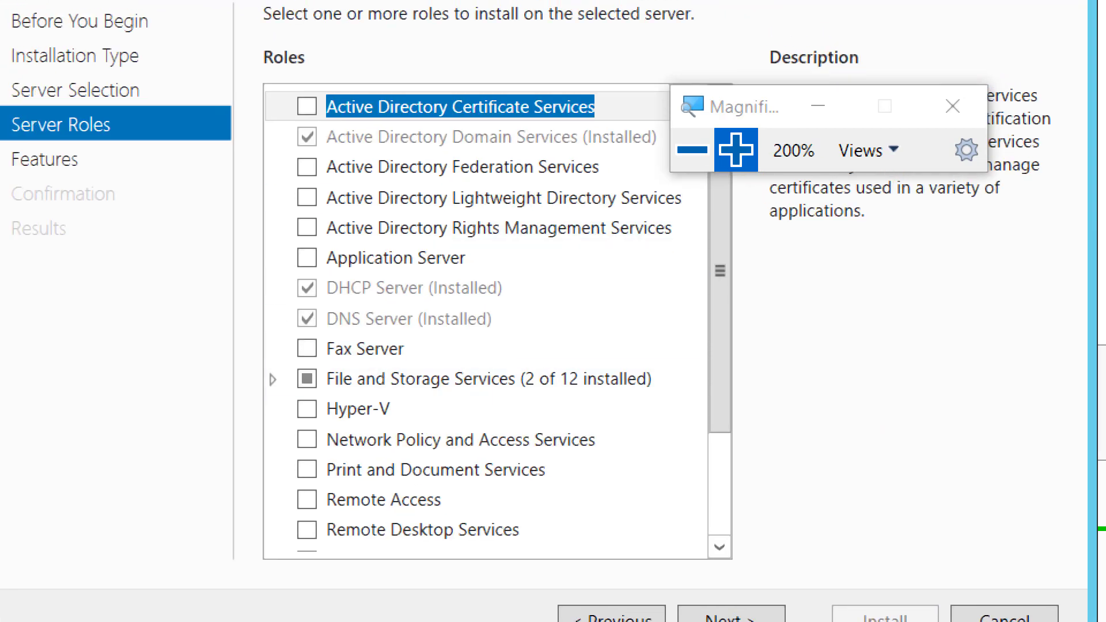
Select the iSCSI Target Server role service under File and Storage Services, File and iSCSI Services.
{"action": "double_click", "coordinate": [403, 379]}
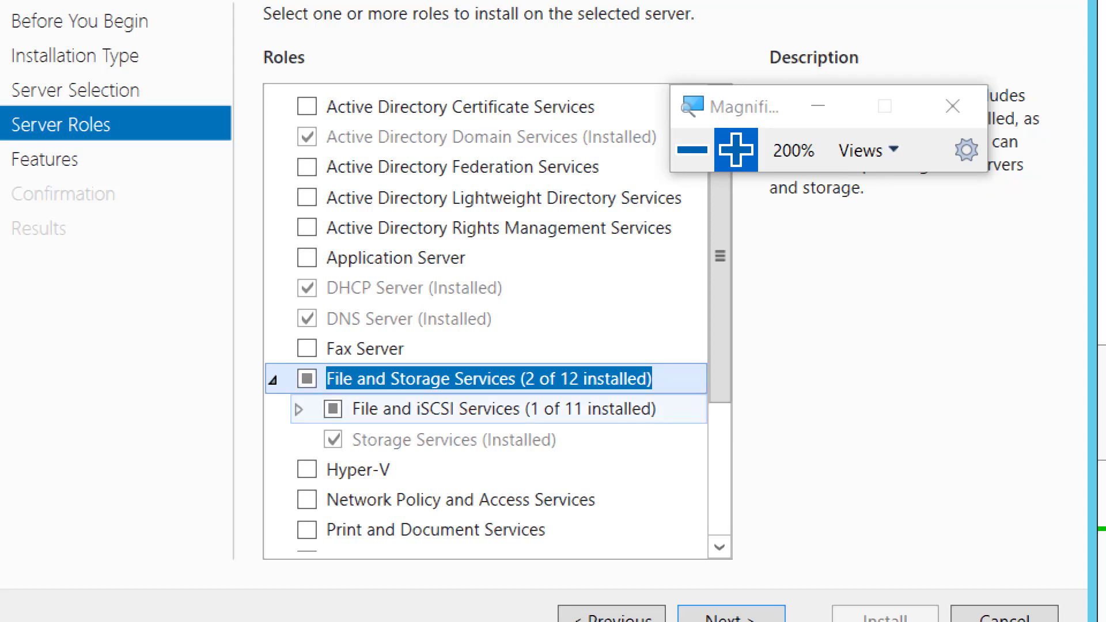
{"action": "left_click", "coordinate": [298, 409]}
{"action": "left_click", "coordinate": [719, 523]}
{"action": "left_click", "coordinate": [720, 523]}
{"action": "left_click", "coordinate": [719, 523]}
{"action": "left_click", "coordinate": [719, 523]}
{"action": "left_click", "coordinate": [720, 523]}
{"action": "left_click", "coordinate": [719, 523]}
{"action": "left_click", "coordinate": [719, 523]}
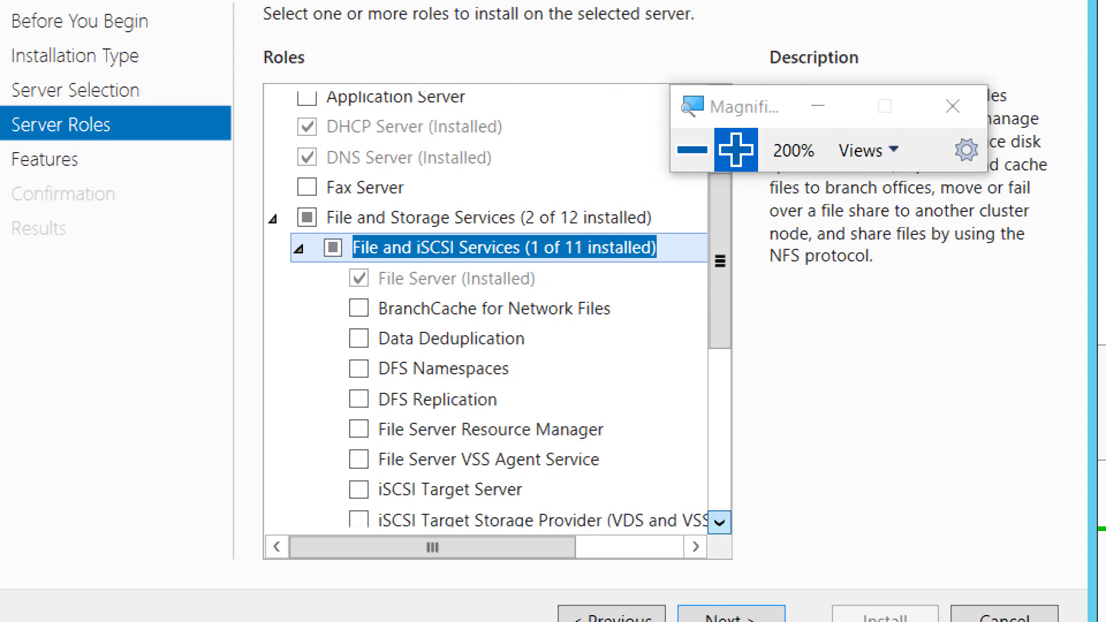
{"action": "left_click", "coordinate": [719, 523]}
{"action": "left_click", "coordinate": [449, 466]}
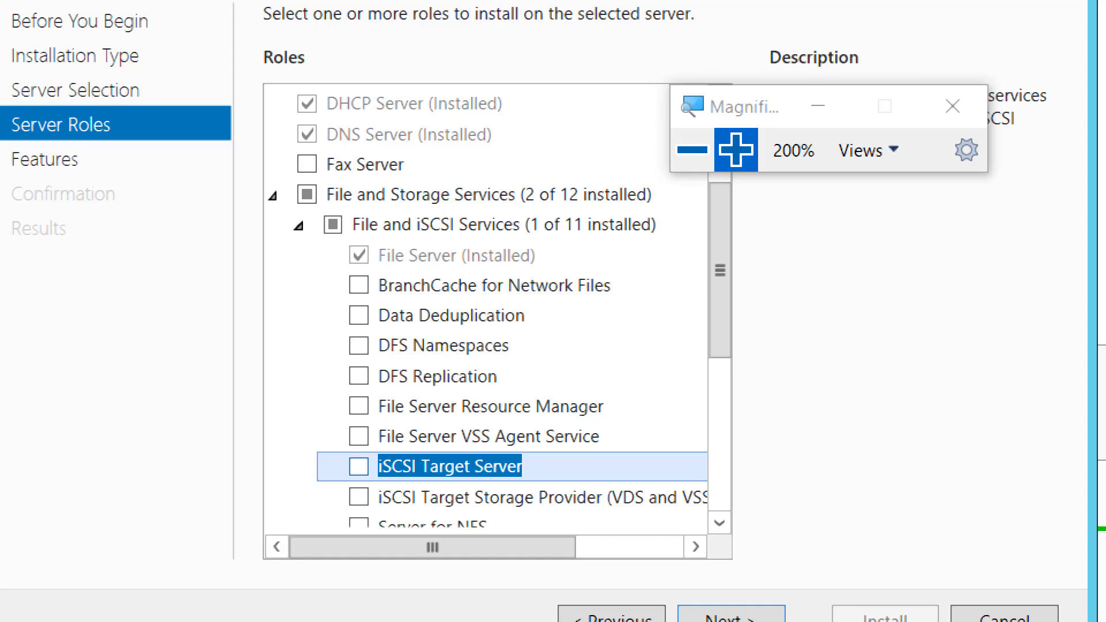
{"action": "key", "text": "space"}
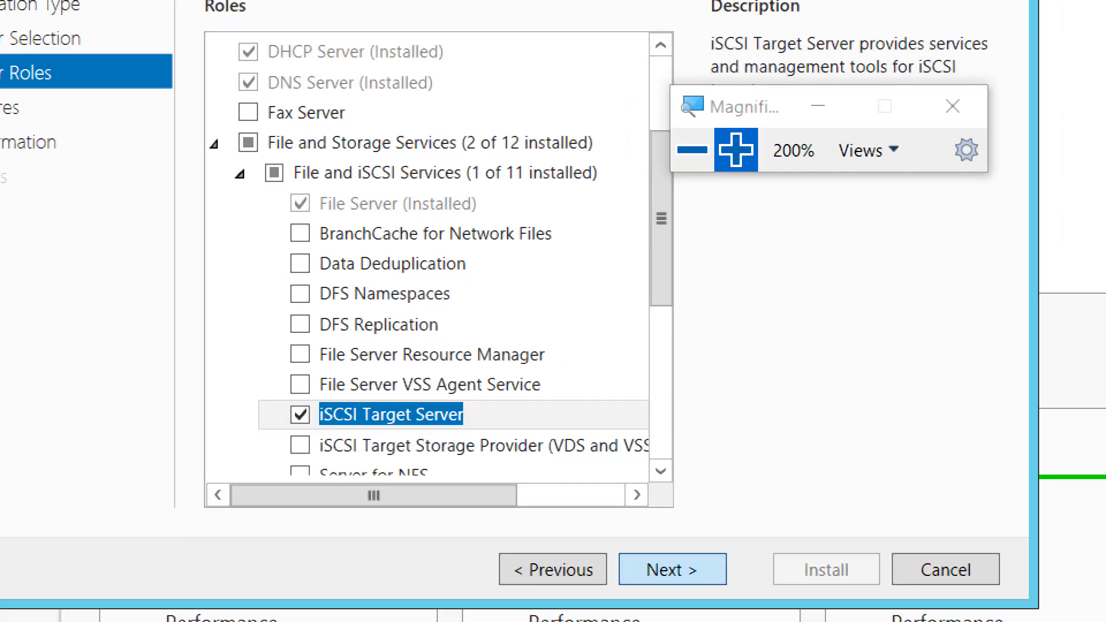
Add no extra features, allow automatic restart of the destination server if required, and install iSCSI Target Server.
{"action": "left_click", "coordinate": [672, 569]}
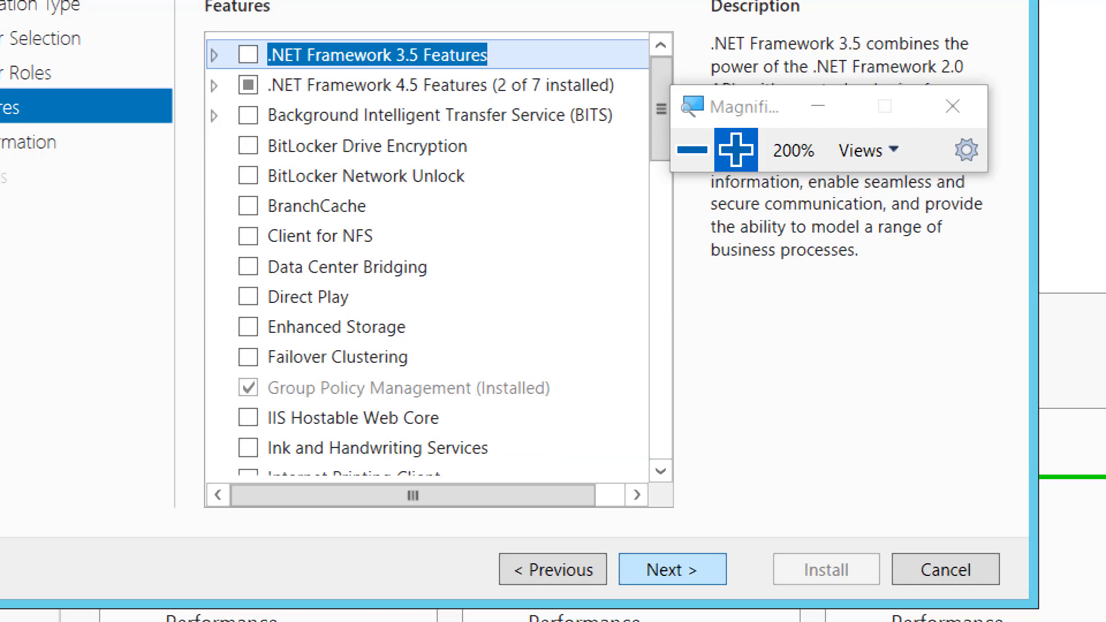
{"action": "left_click", "coordinate": [672, 569]}
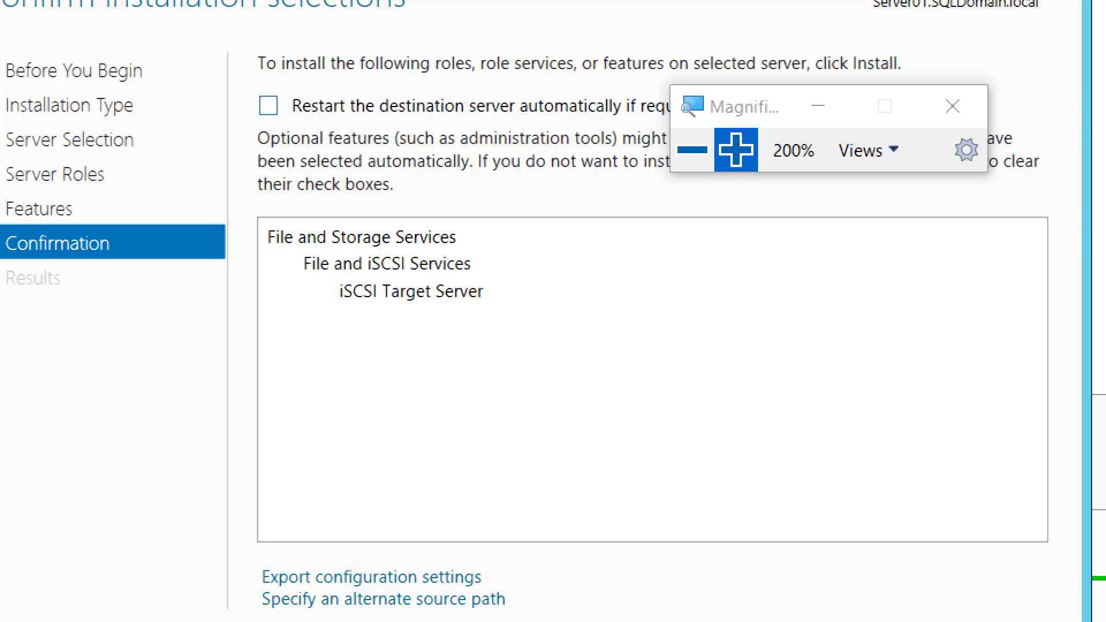
{"action": "left_click", "coordinate": [269, 106]}
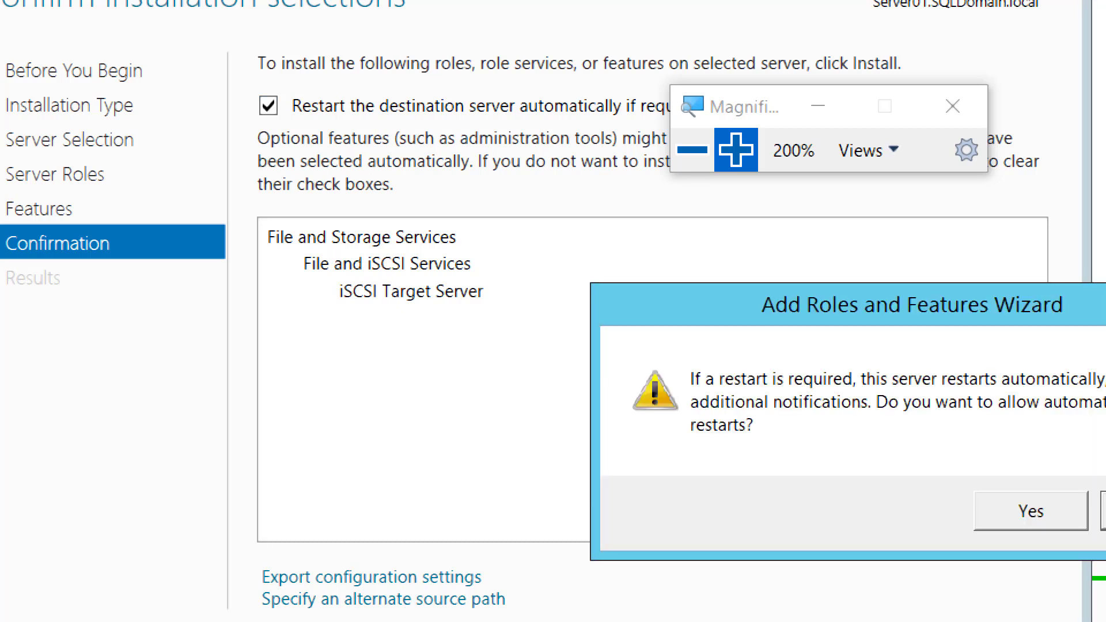
{"action": "left_click", "coordinate": [1031, 511]}
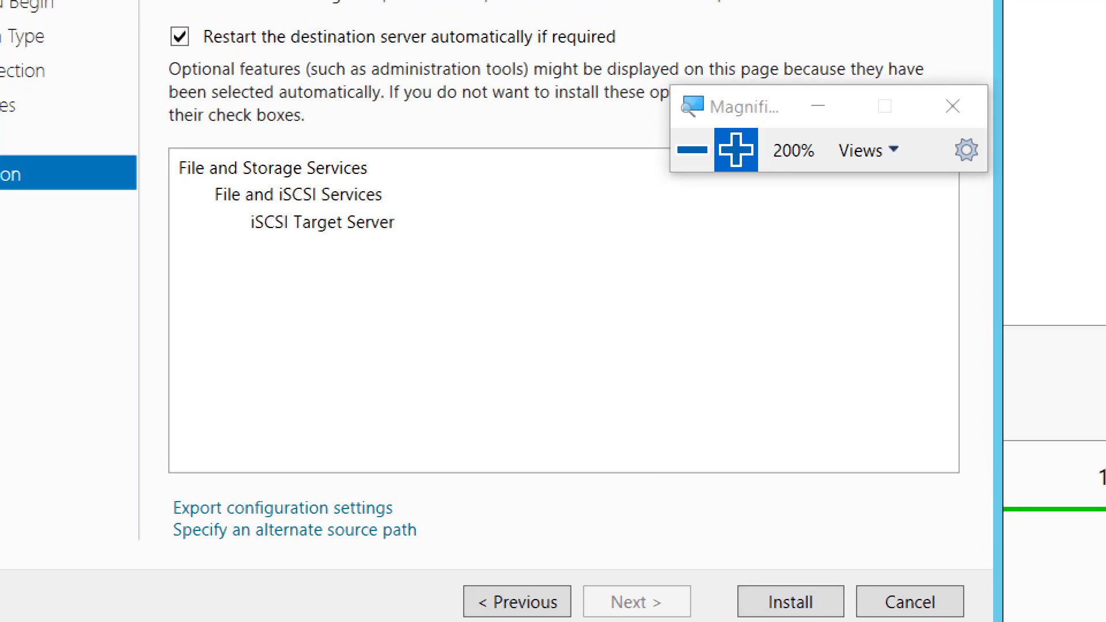
{"action": "left_click", "coordinate": [790, 602]}
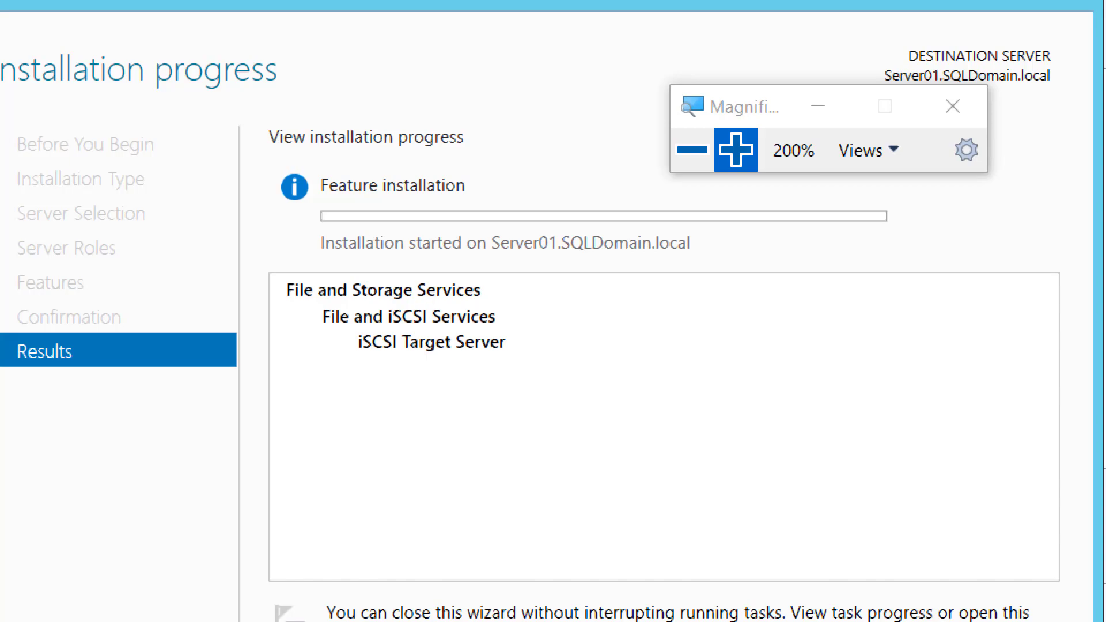
Follow the iSCSI Target Server installation to completion and close the Add Roles and Features Wizard.
{"action": "left_click", "coordinate": [692, 150]}
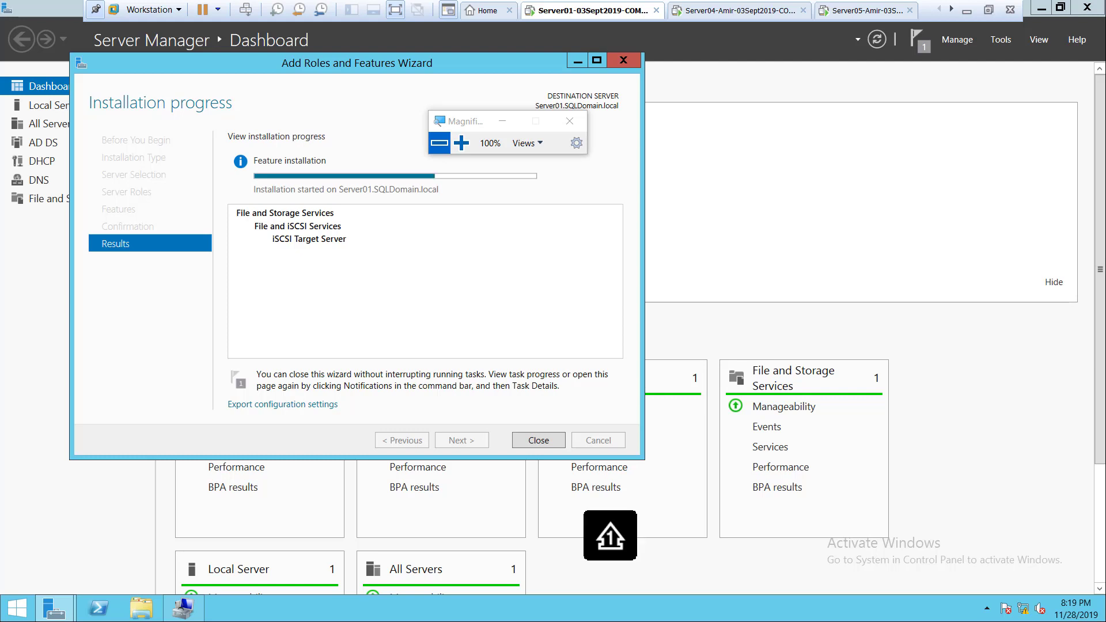
{"action": "left_click_drag", "start_coordinate": [467, 121], "coordinate": [645, 115]}
{"action": "key", "text": "Caps_Lock"}
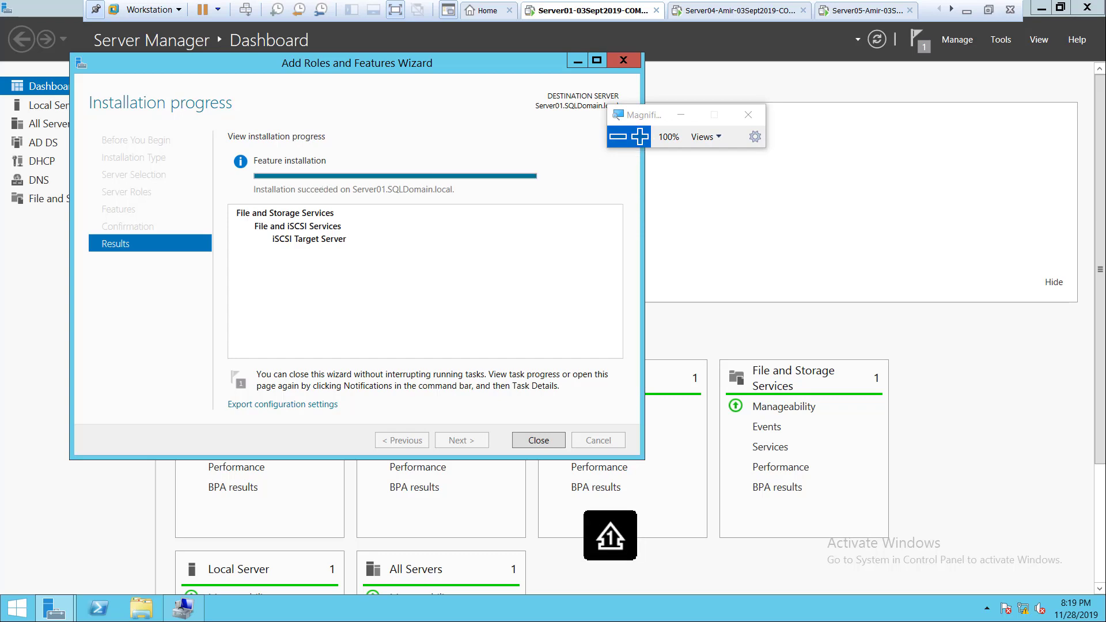
{"action": "left_click", "coordinate": [639, 136]}
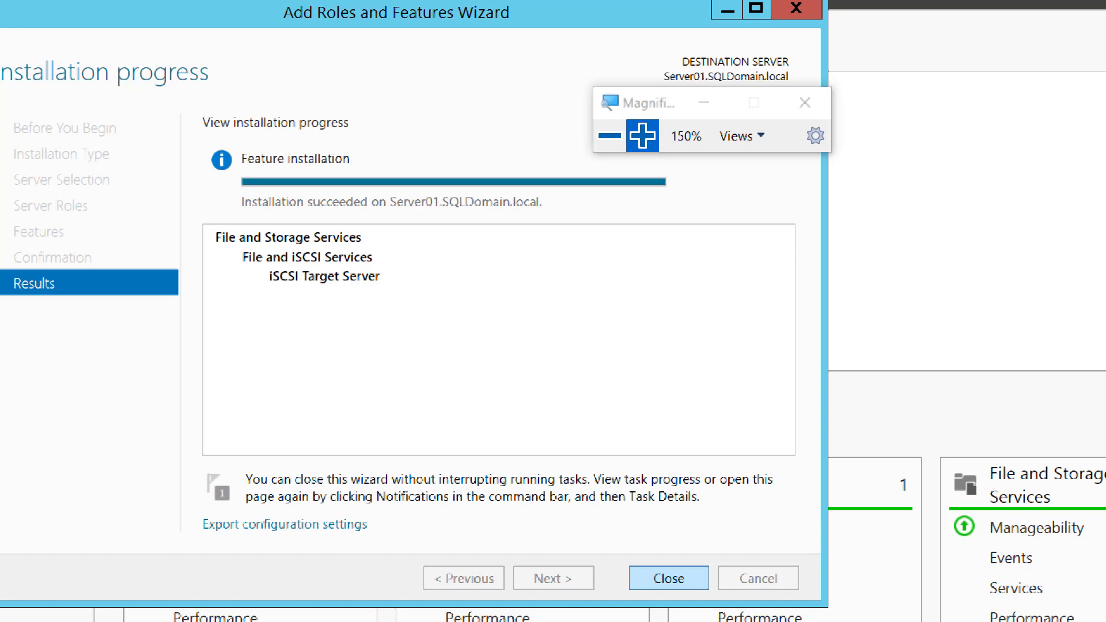
{"action": "left_click", "coordinate": [668, 578]}
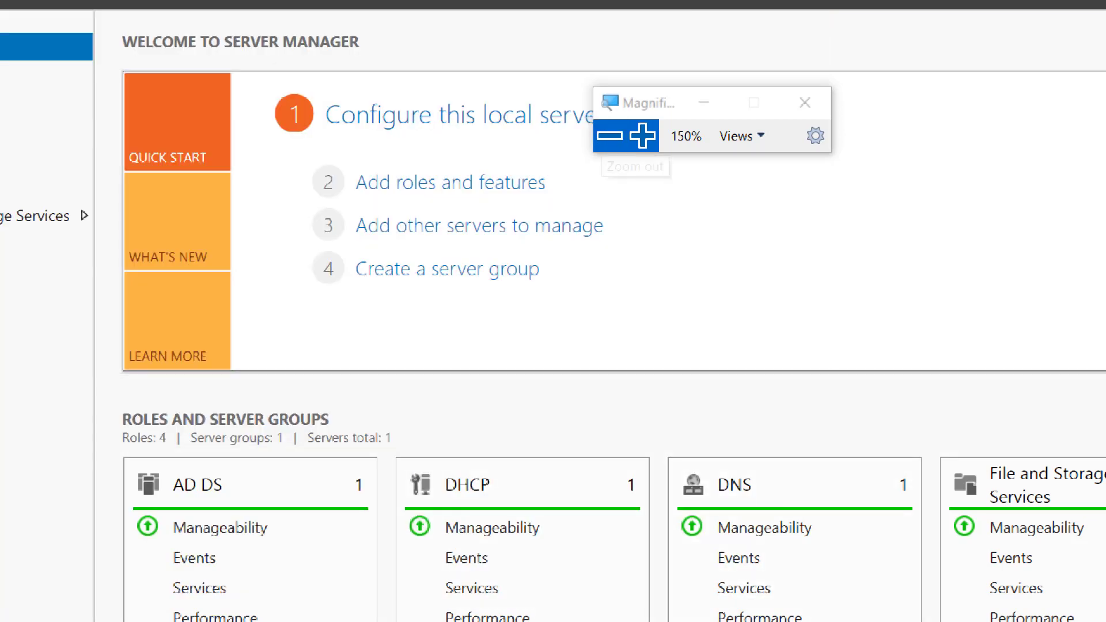
Open the iSCSI page of File and Storage Services and start the New iSCSI Virtual Disk Wizard.
{"action": "left_click", "coordinate": [609, 135]}
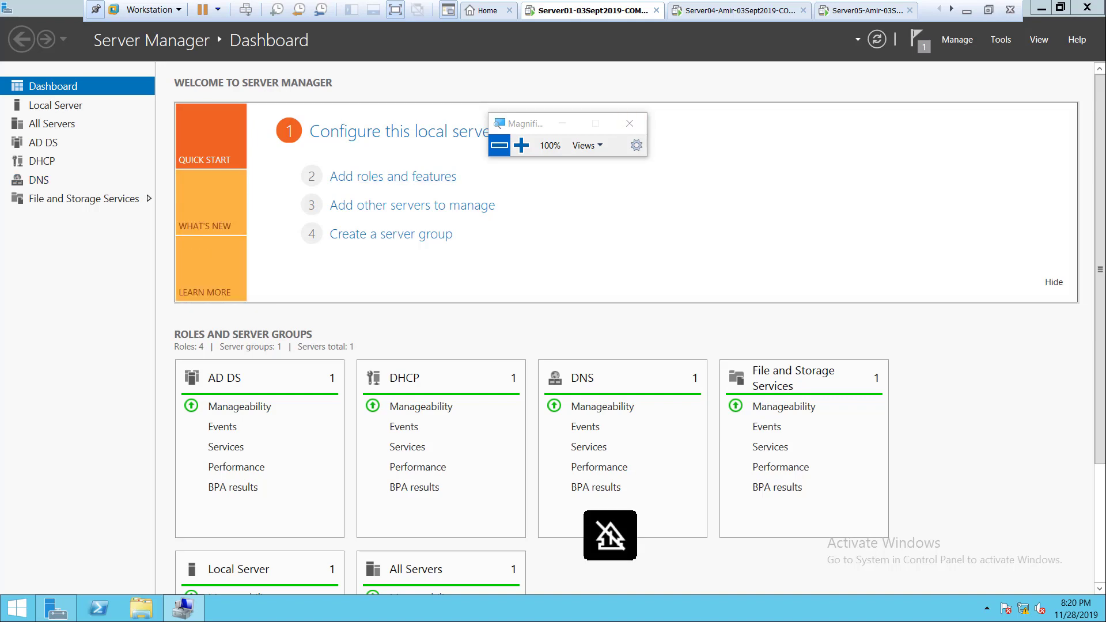
{"action": "key", "text": "super+plus"}
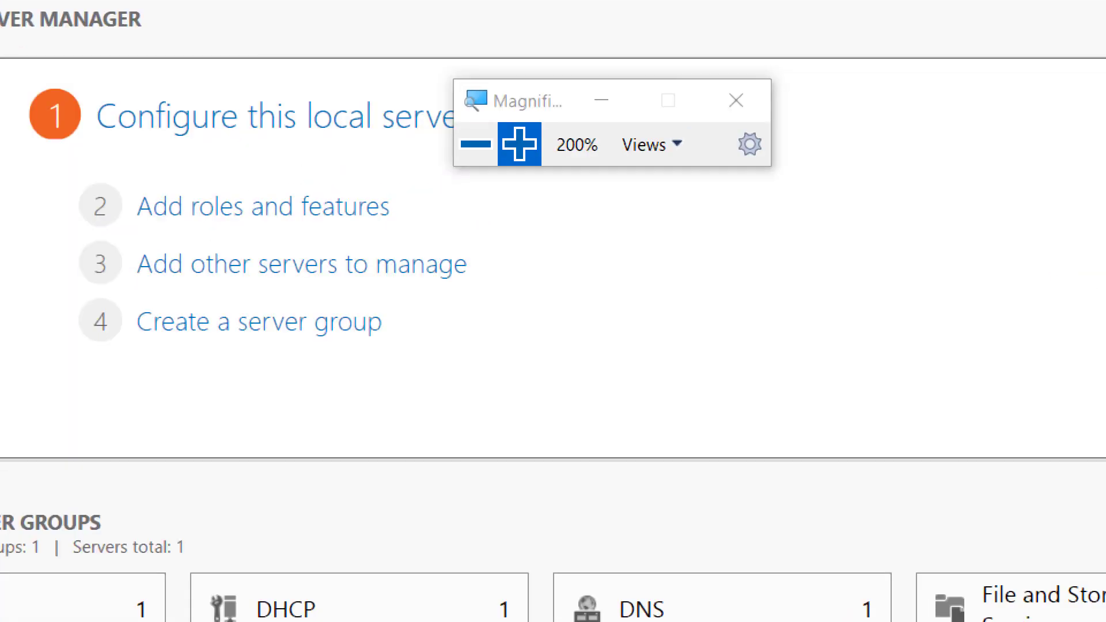
{"action": "key", "text": "super+plus"}
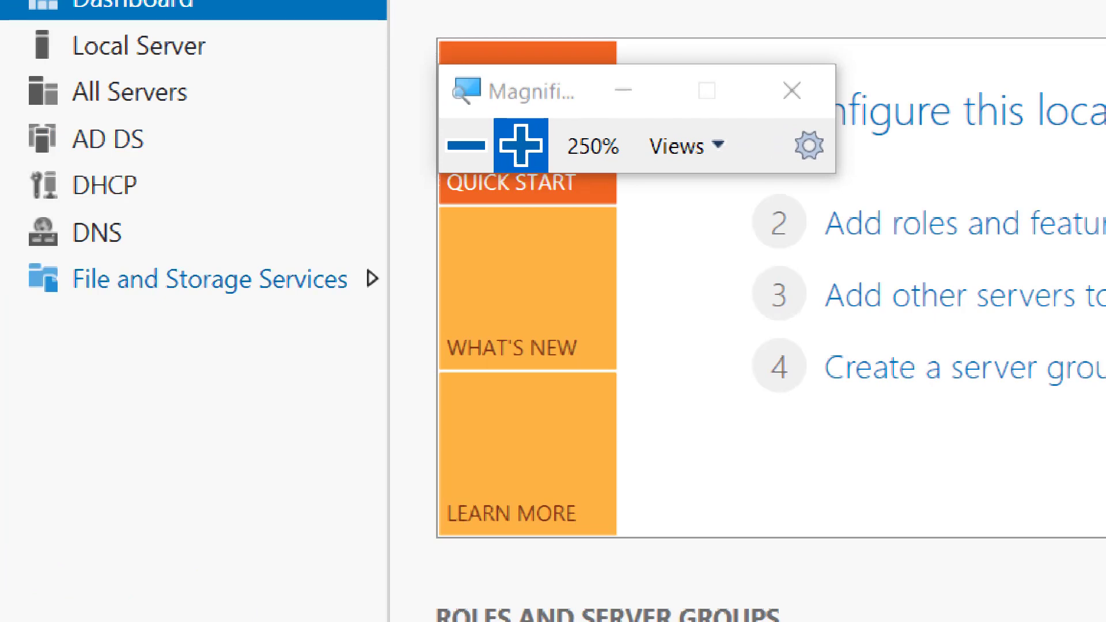
{"action": "left_click", "coordinate": [210, 279]}
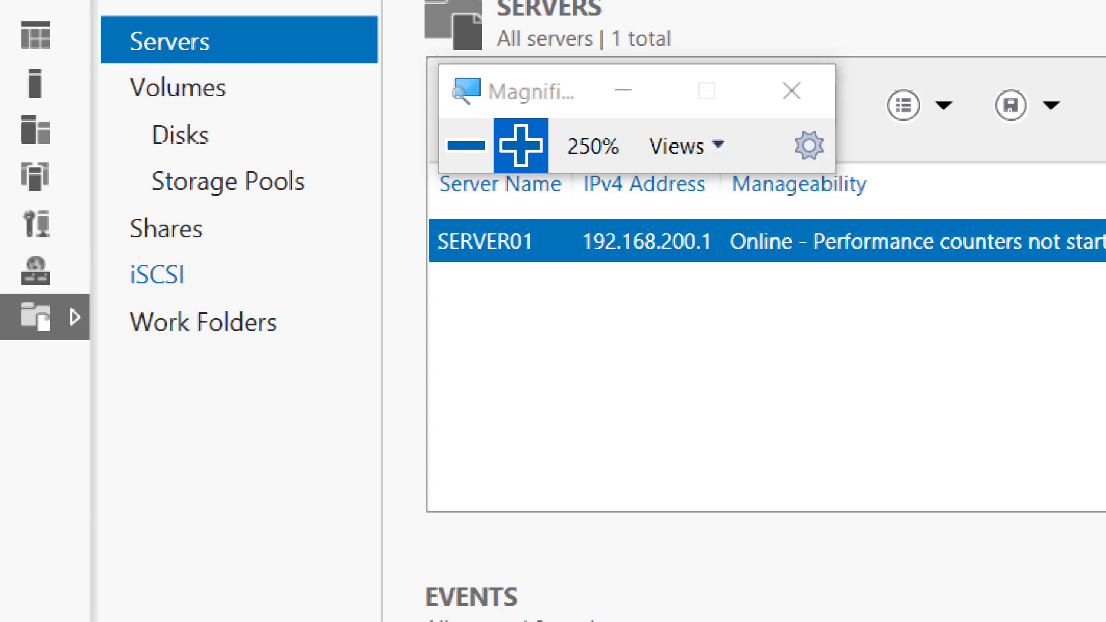
{"action": "left_click", "coordinate": [156, 276]}
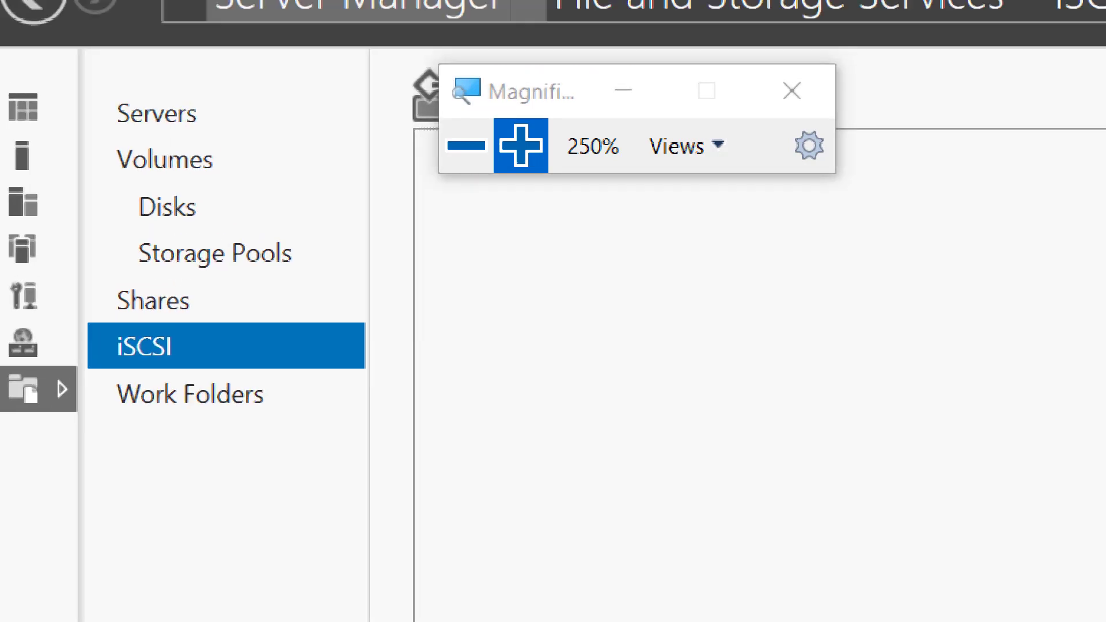
{"action": "left_click", "coordinate": [466, 145]}
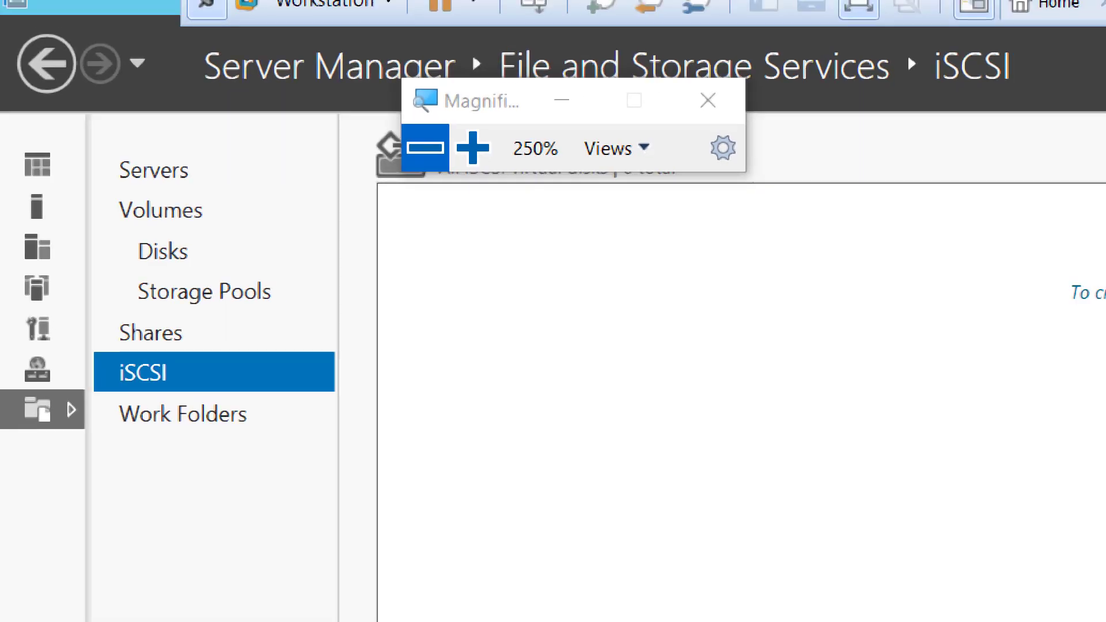
{"action": "left_click_drag", "start_coordinate": [440, 104], "coordinate": [225, 71]}
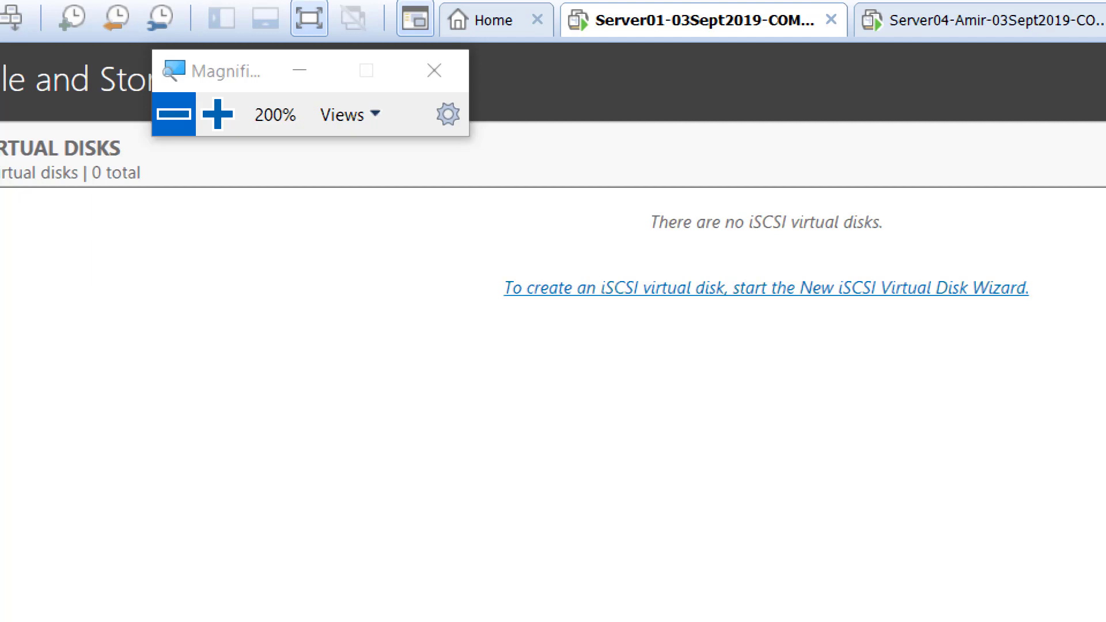
{"action": "left_click", "coordinate": [766, 288]}
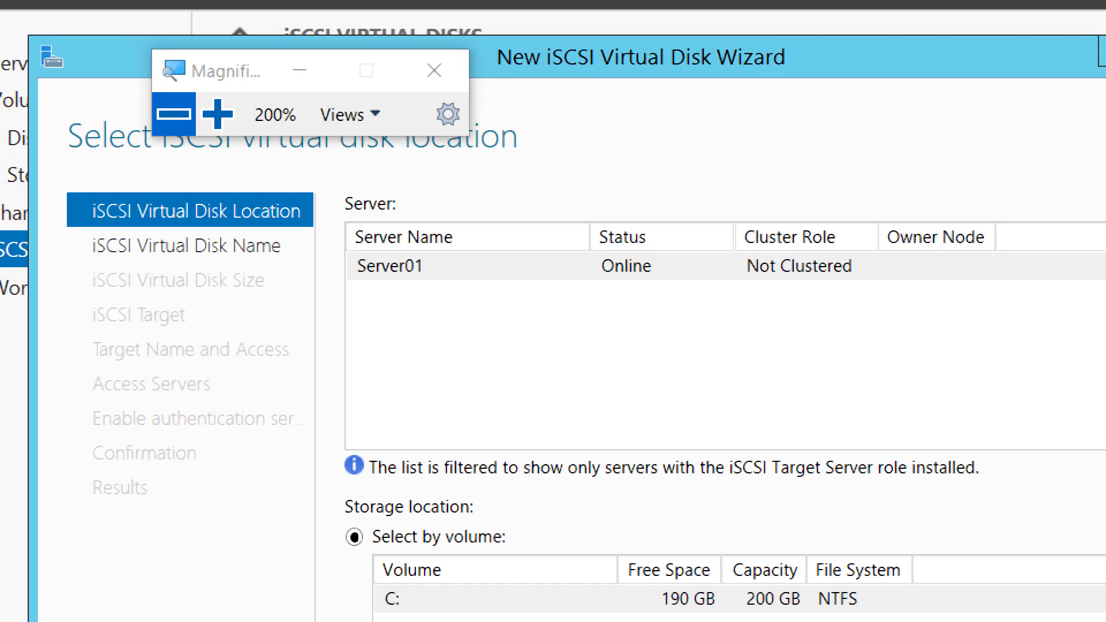
Select volume E: on Server01 as the storage location for the new iSCSI virtual disk.
{"action": "left_click", "coordinate": [173, 113]}
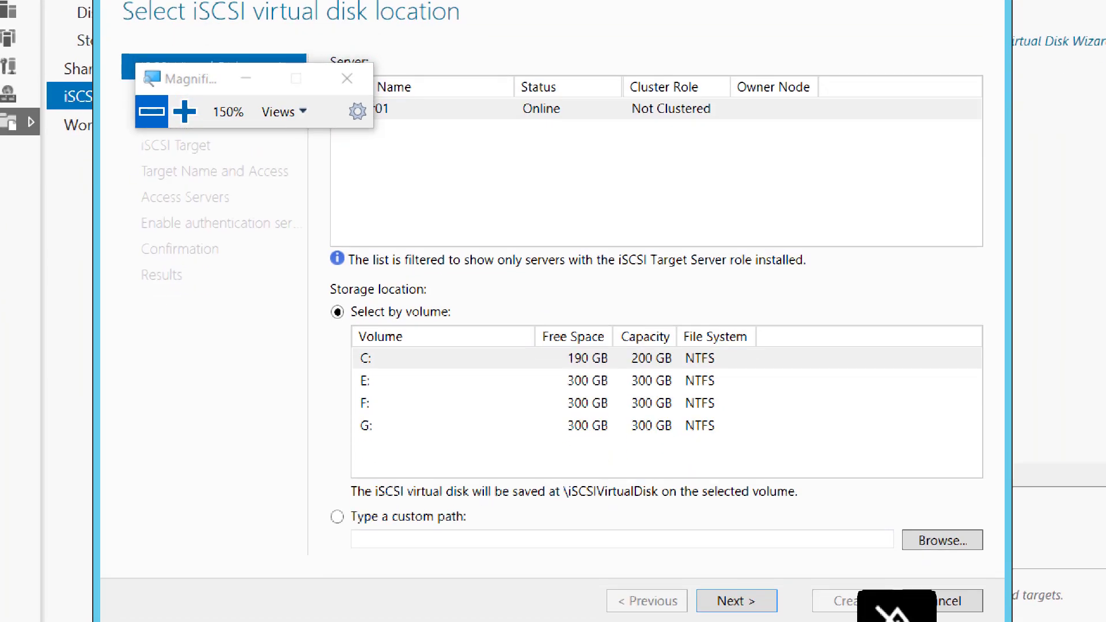
{"action": "left_click_drag", "start_coordinate": [224, 79], "coordinate": [915, 153]}
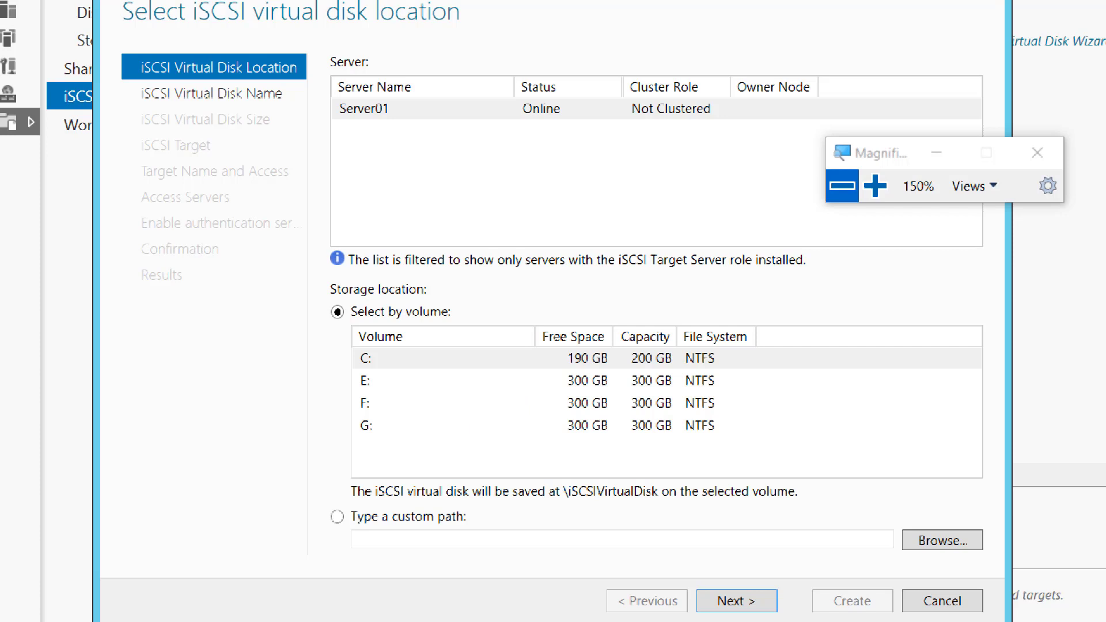
{"action": "left_click", "coordinate": [446, 382]}
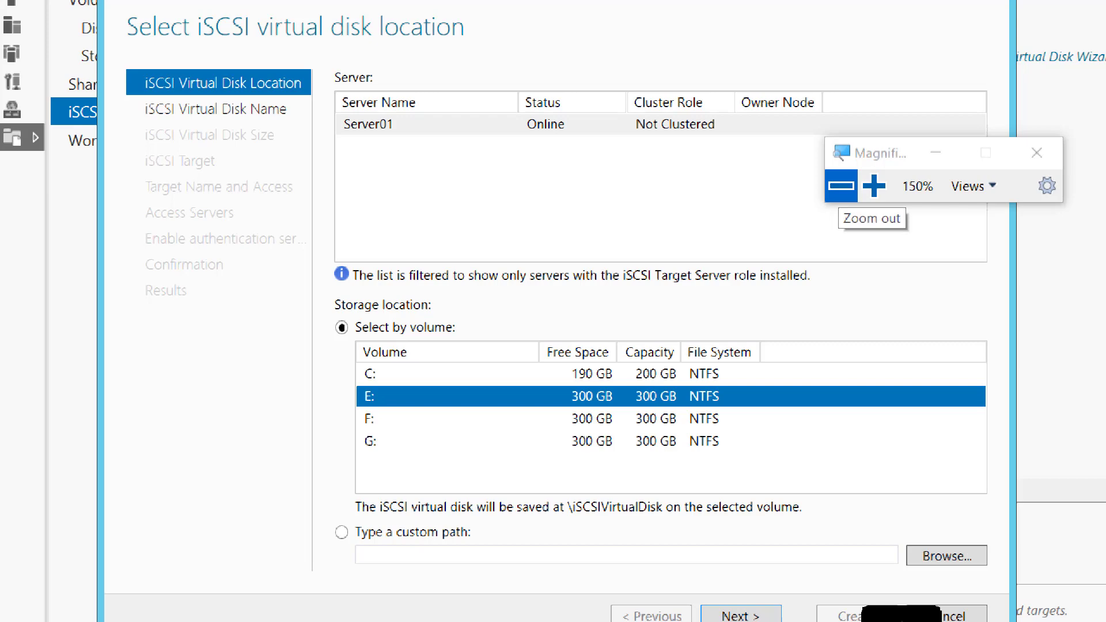
{"action": "left_click", "coordinate": [841, 186]}
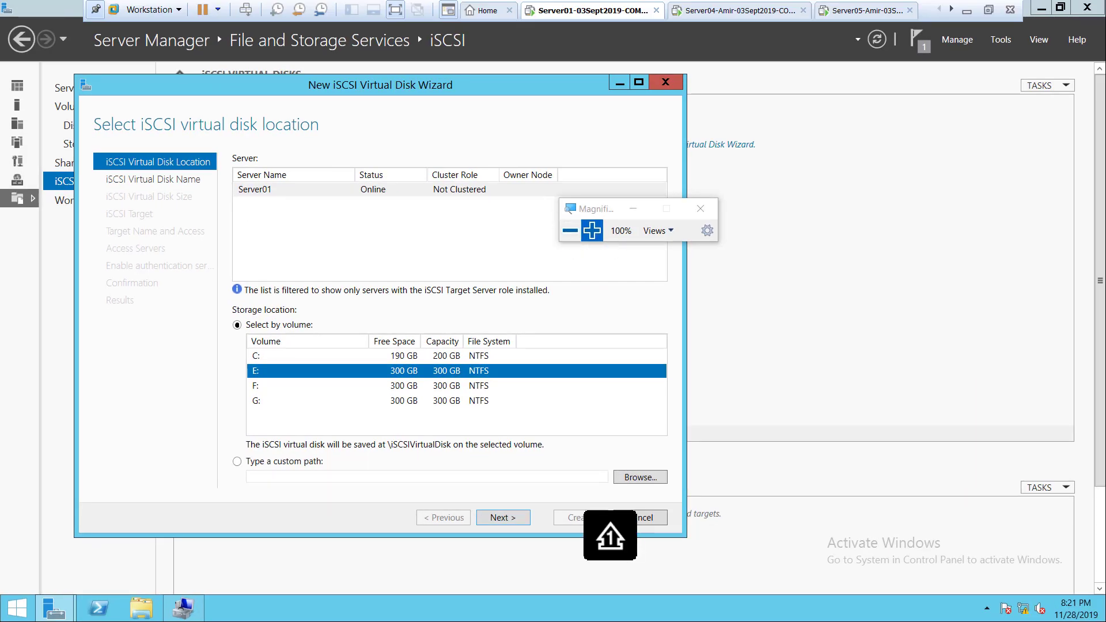
{"action": "left_click", "coordinate": [592, 230]}
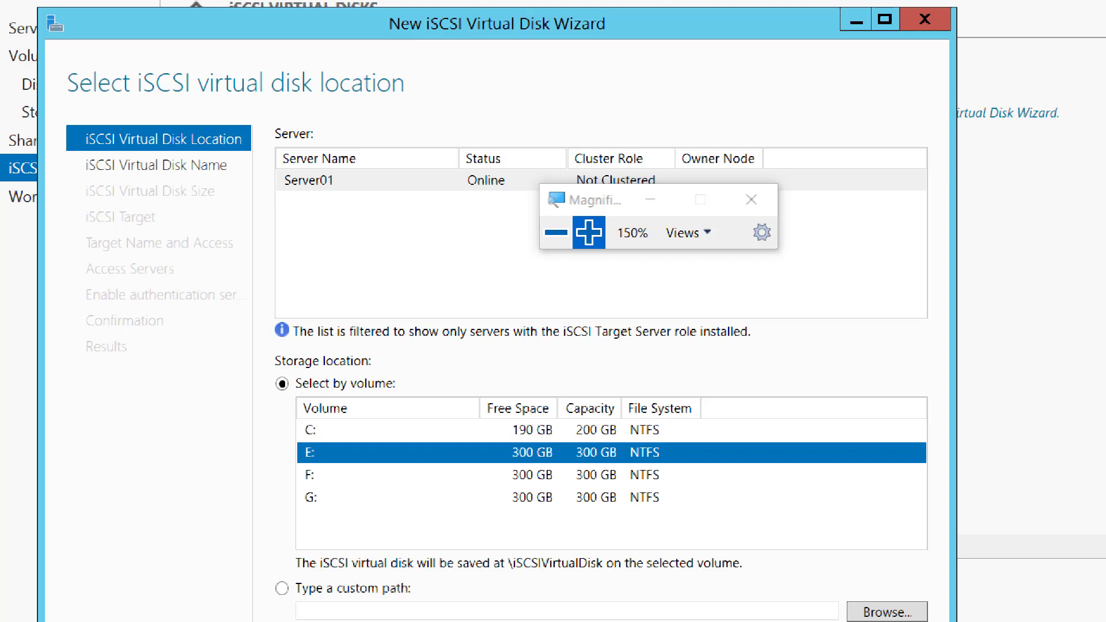
{"action": "left_click_drag", "start_coordinate": [594, 200], "coordinate": [776, 179]}
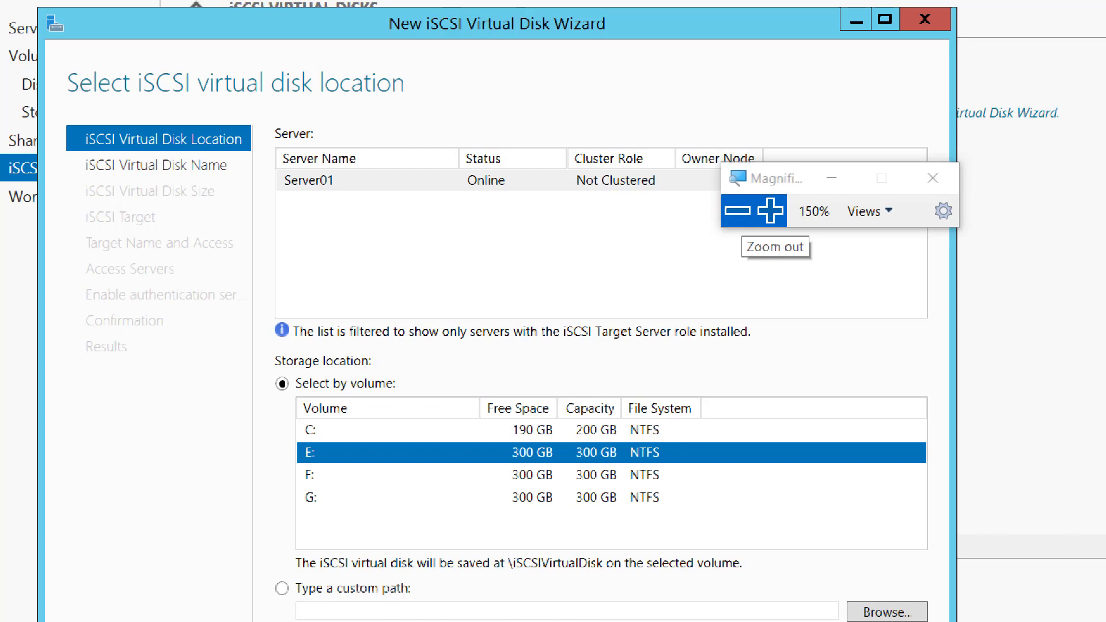
{"action": "left_click", "coordinate": [738, 211]}
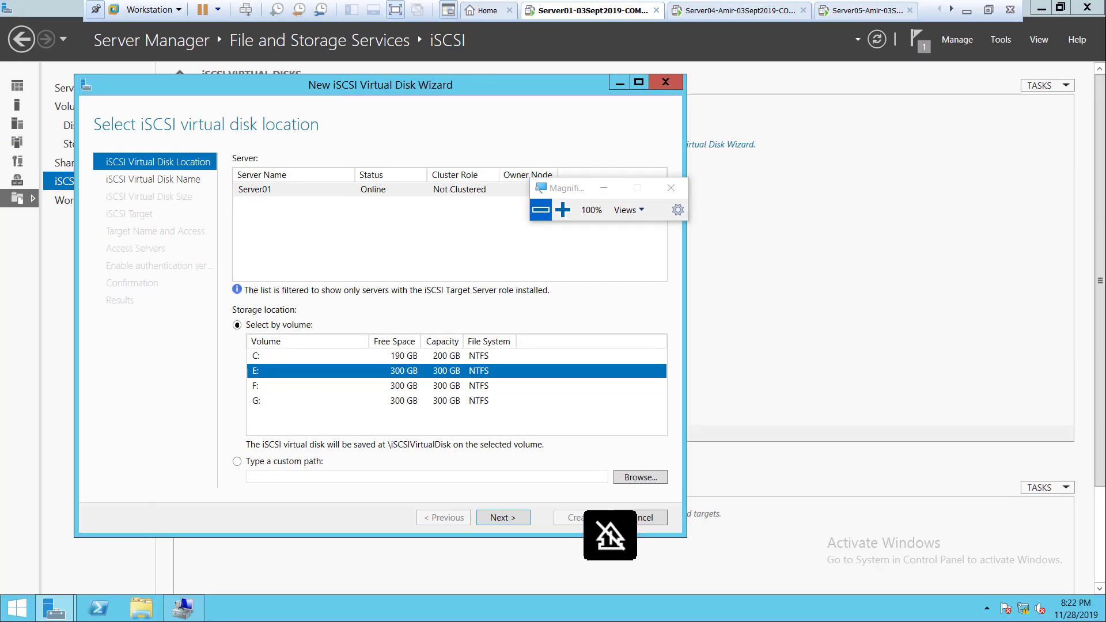
Switch to the Week13 - 28Nov2019 page in OneNote and duplicate the Screenshot 4 item directly below the original.
{"action": "left_click", "coordinate": [966, 10]}
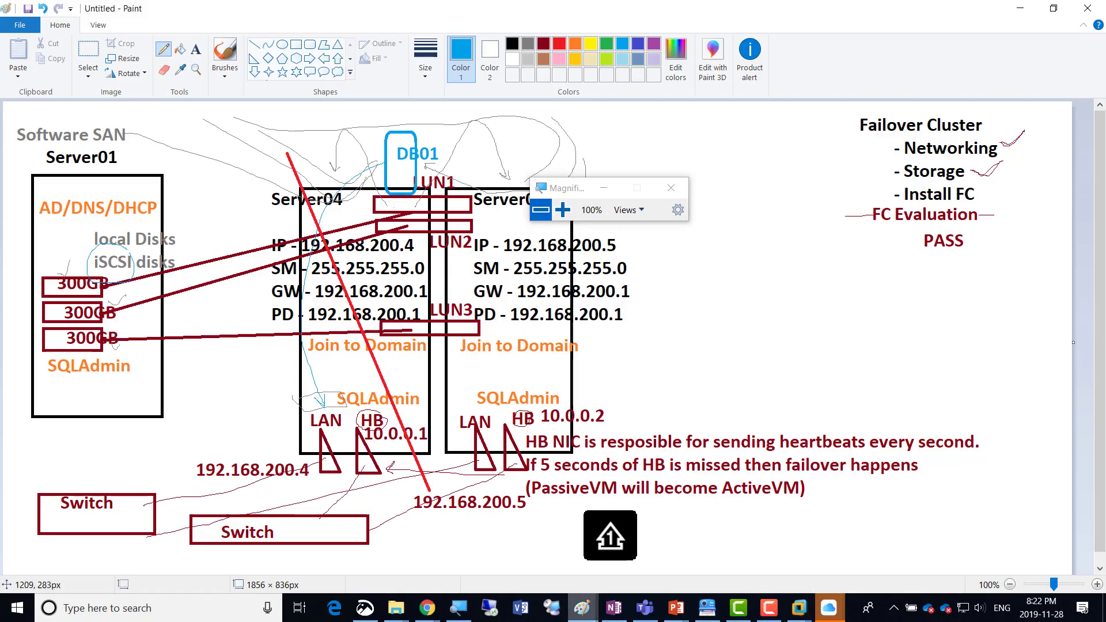
{"action": "left_click", "coordinate": [614, 608]}
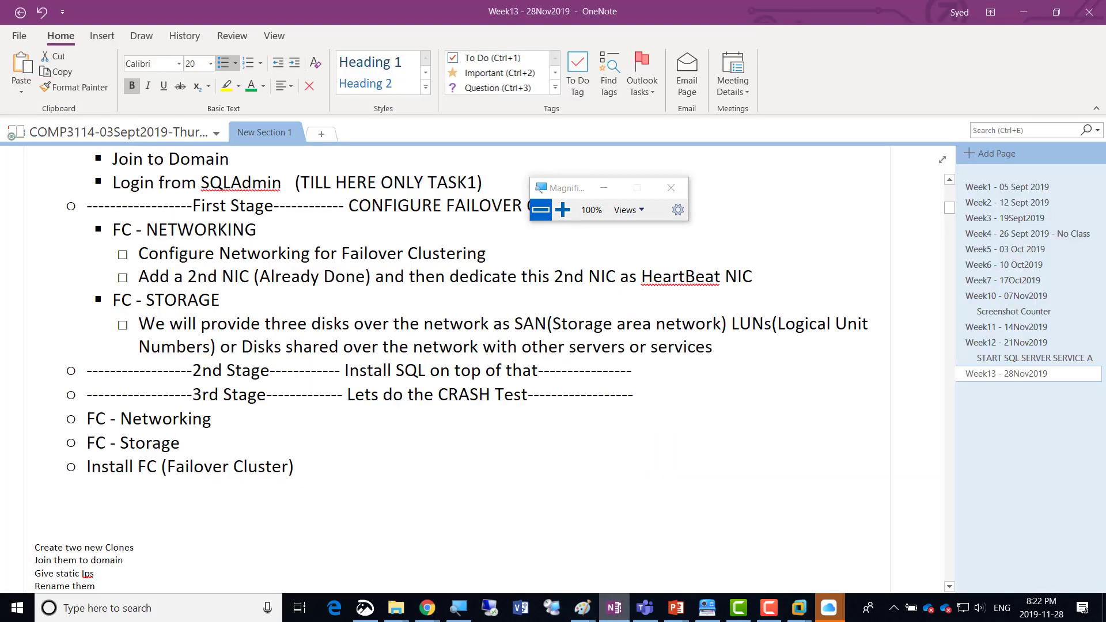
{"action": "scroll", "coordinate": [576, 346], "scroll_direction": "up", "scroll_amount": 9}
{"action": "scroll", "coordinate": [568, 346], "scroll_direction": "down", "scroll_amount": 2}
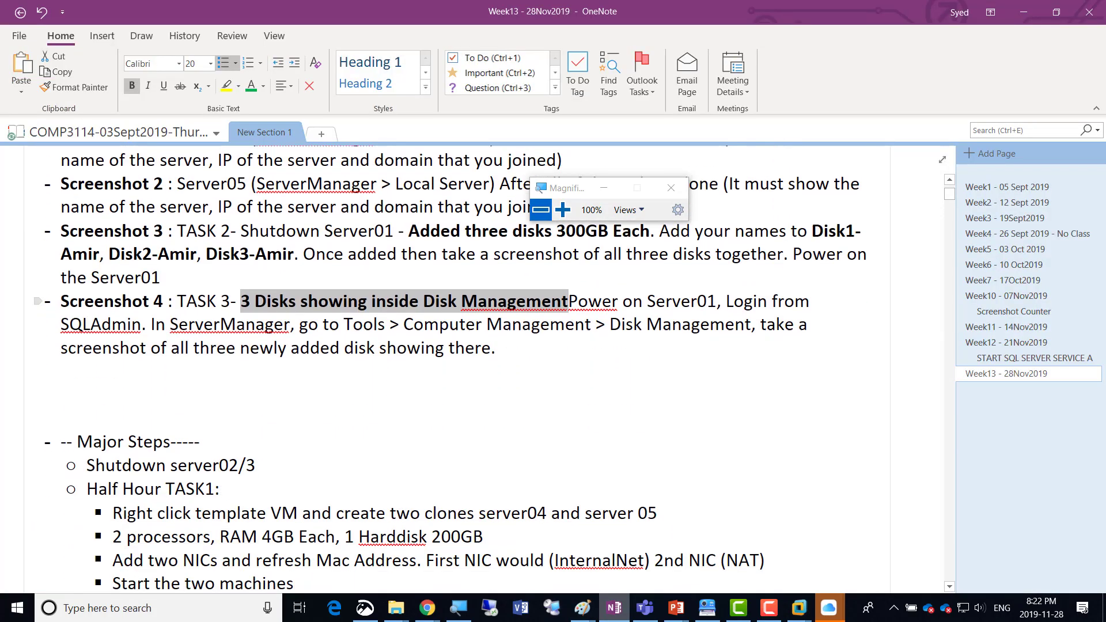
{"action": "left_click", "coordinate": [568, 301]}
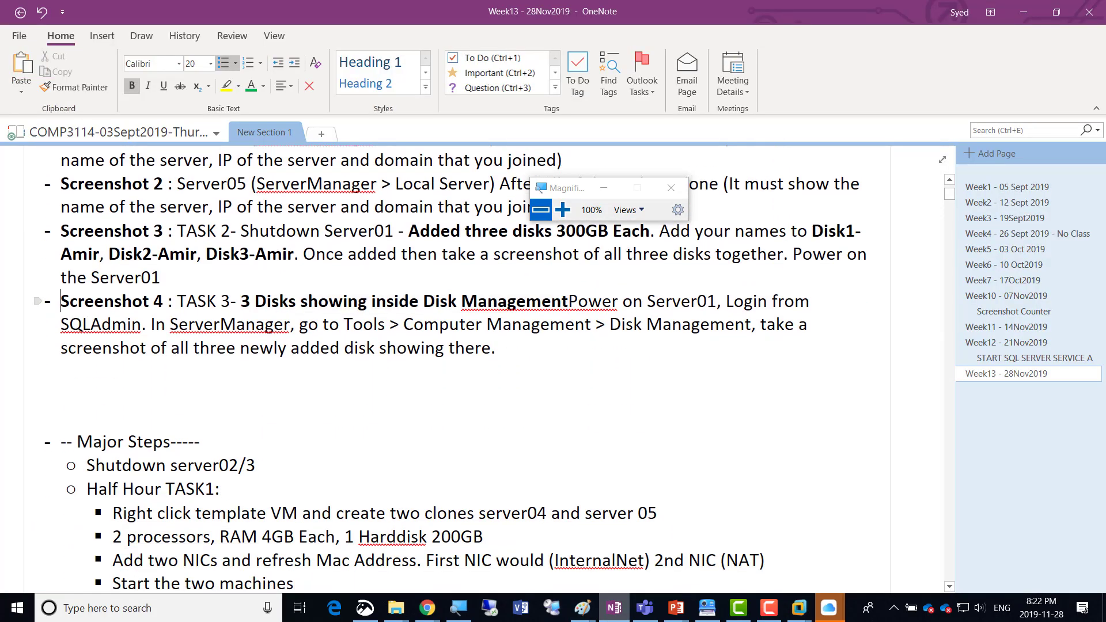
{"action": "key", "text": "shift+Down"}
{"action": "key", "text": "shift+Down"}
{"action": "key", "text": "shift+Down"}
{"action": "key", "text": "ctrl+c"}
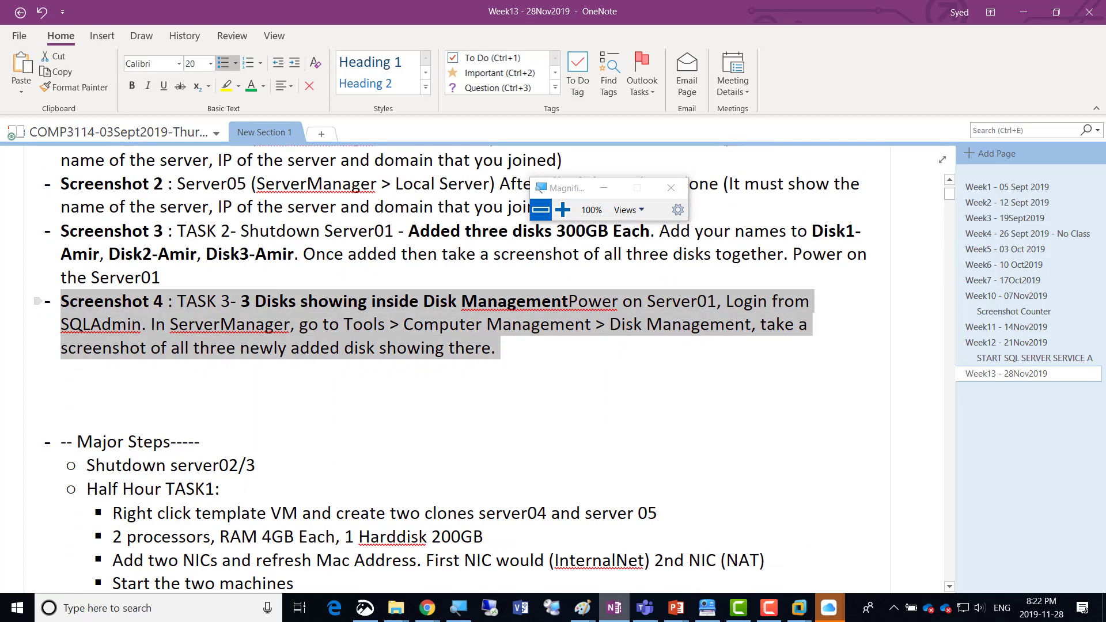
{"action": "key", "text": "Right"}
{"action": "key", "text": "Return"}
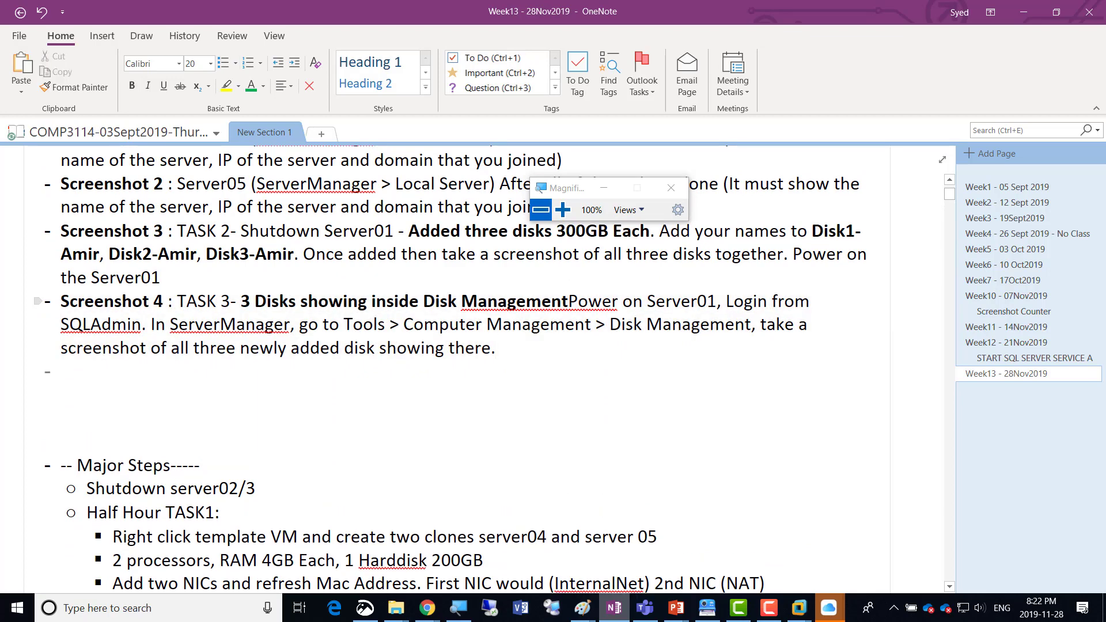
{"action": "key", "text": "ctrl+v"}
Renumber the duplicated screenshot item as Screenshot 5.
{"action": "key", "text": "Home"}
{"action": "key", "text": "Up"}
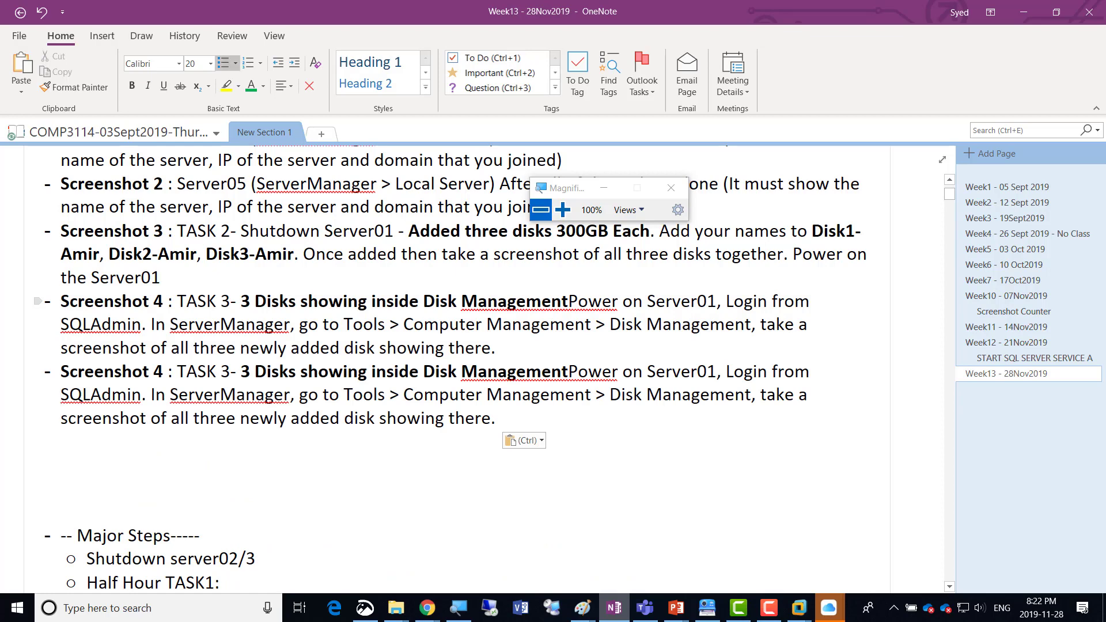
{"action": "key", "text": "Up"}
{"action": "key", "text": "Down"}
{"action": "key", "text": "Up"}
{"action": "key", "text": "Up"}
{"action": "key", "text": "Right"}
{"action": "key", "text": "Right"}
{"action": "key", "text": "Right"}
{"action": "key", "text": "Right"}
{"action": "key", "text": "Right"}
{"action": "key", "text": "Right"}
{"action": "key", "text": "Right"}
{"action": "key", "text": "Right"}
{"action": "key", "text": "Right"}
{"action": "key", "text": "Up"}
{"action": "key", "text": "Up"}
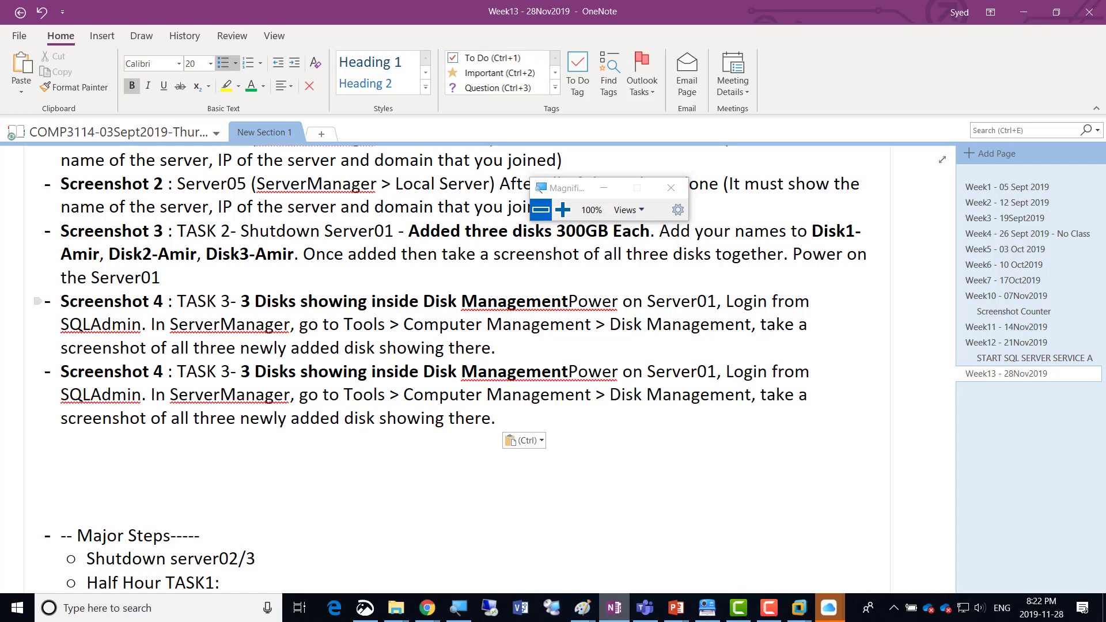
{"action": "key", "text": "Right"}
{"action": "key", "text": "shift+Right"}
{"action": "type", "text": "5"}
Replace the description of the Screenshot 5 item with "iSCSi Virtual Disk location".
{"action": "key", "text": "Right"}
{"action": "key", "text": "Right"}
{"action": "key", "text": "Right"}
{"action": "key", "text": "shift+Down"}
{"action": "key", "text": "shift+Down"}
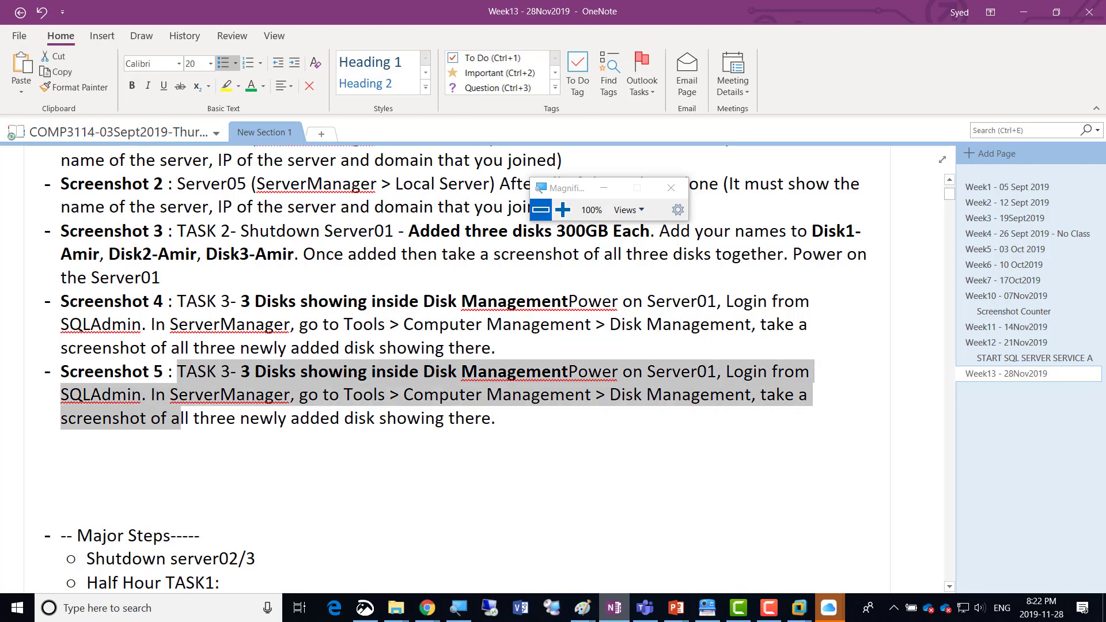
{"action": "key", "text": "shift+End"}
{"action": "key", "text": "shift+Left"}
{"action": "key", "text": "Delete"}
{"action": "type", "text": "iSCSi Virtual Disk location"}
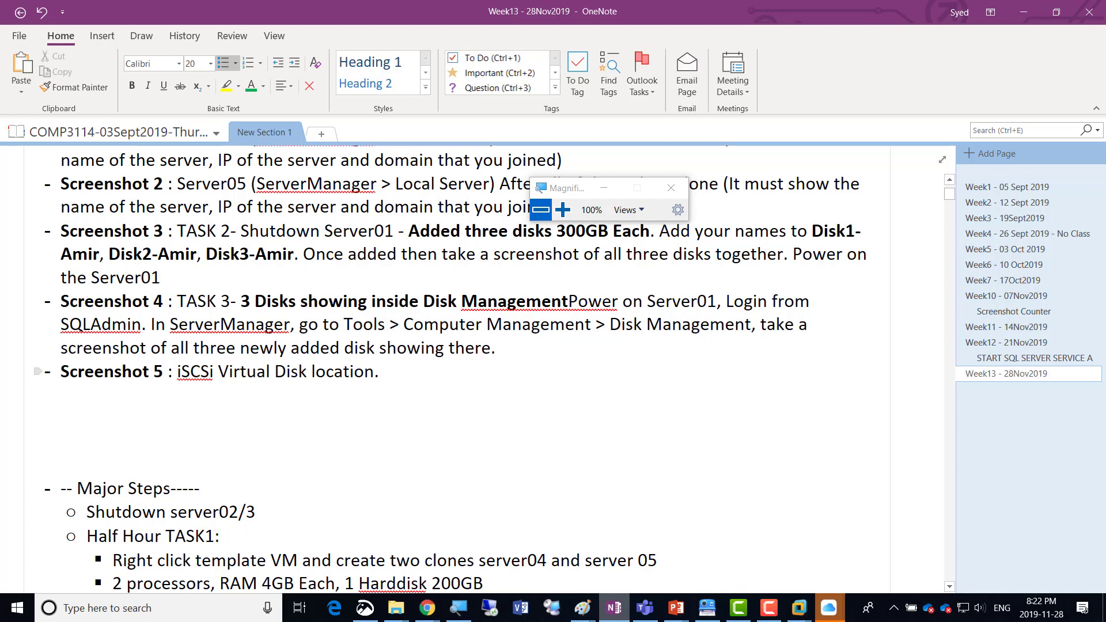
Switch from OneNote back to the failover cluster diagram in Paint.
{"action": "key", "text": "alt"}
{"action": "key", "text": "alt+Tab"}
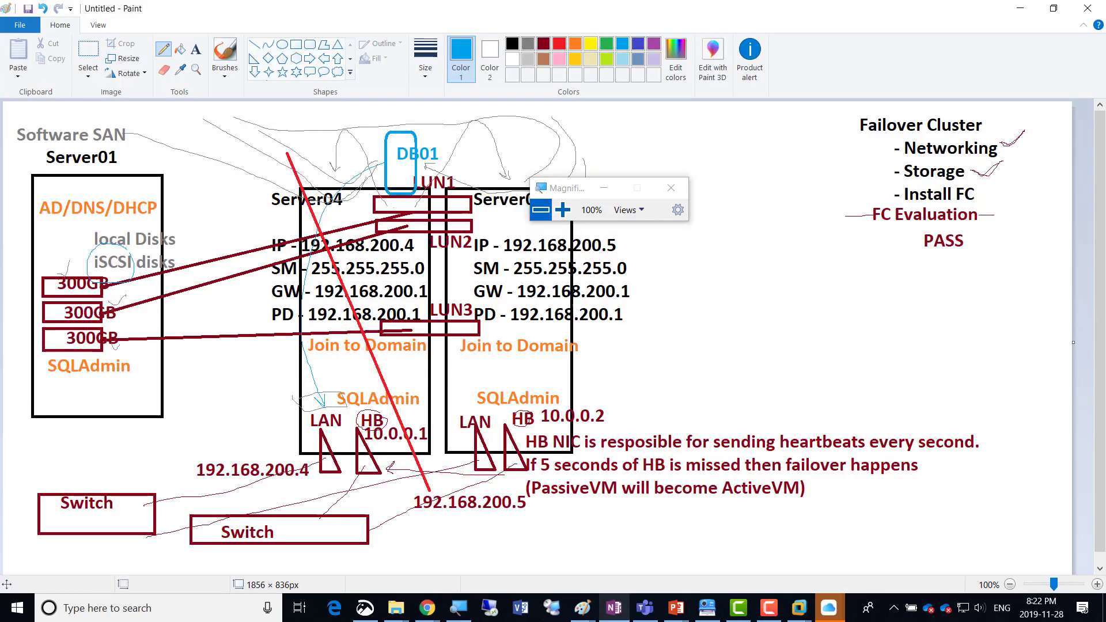
Return to the New iSCSI Virtual Disk Wizard on Server01 and accept volume E: as the storage location.
{"action": "key", "text": "alt+Tab"}
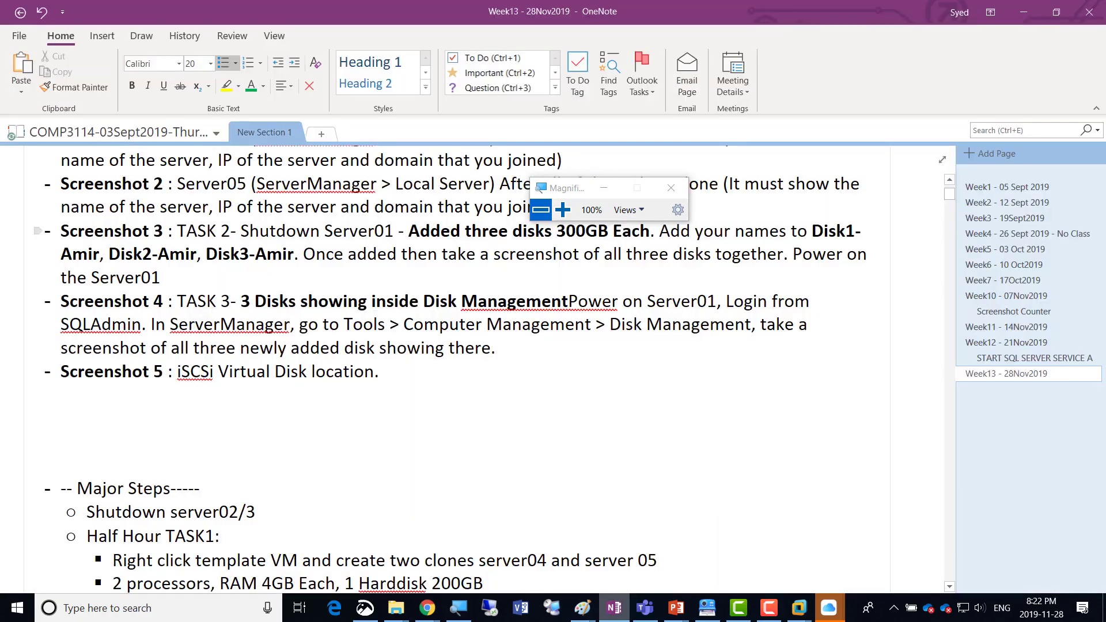
{"action": "key", "text": "alt+Tab"}
{"action": "key", "text": "alt+Tab"}
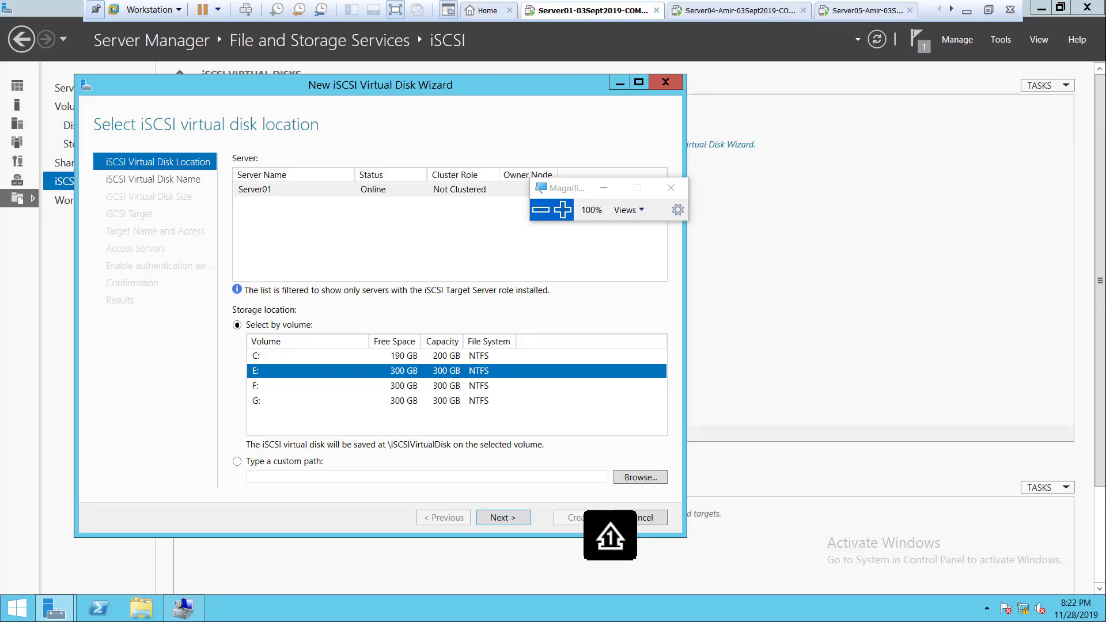
{"action": "left_click", "coordinate": [563, 211]}
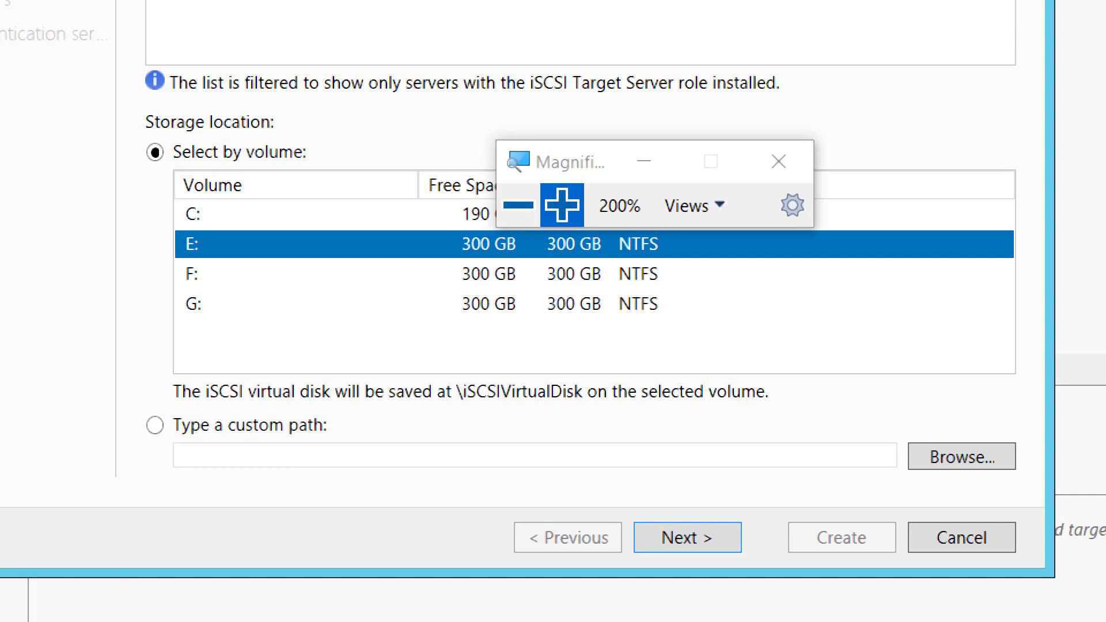
{"action": "left_click", "coordinate": [687, 537]}
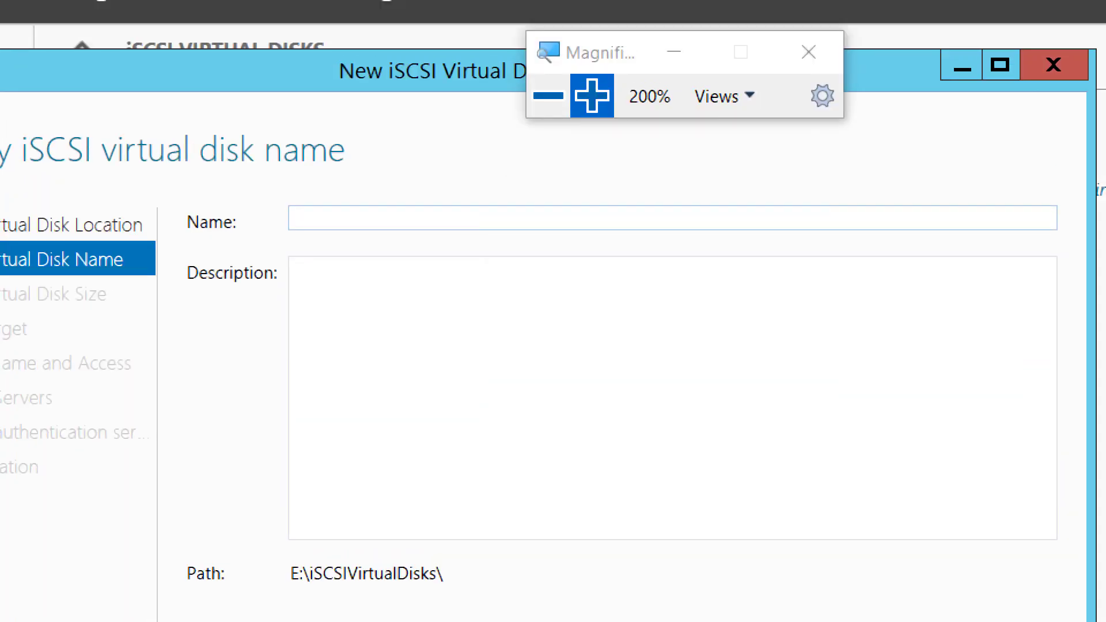
Name the iSCSI virtual disk LUN01 followed by a hyphen and the student's first name, and continue to the size settings.
{"action": "type", "text": "LUN01"}
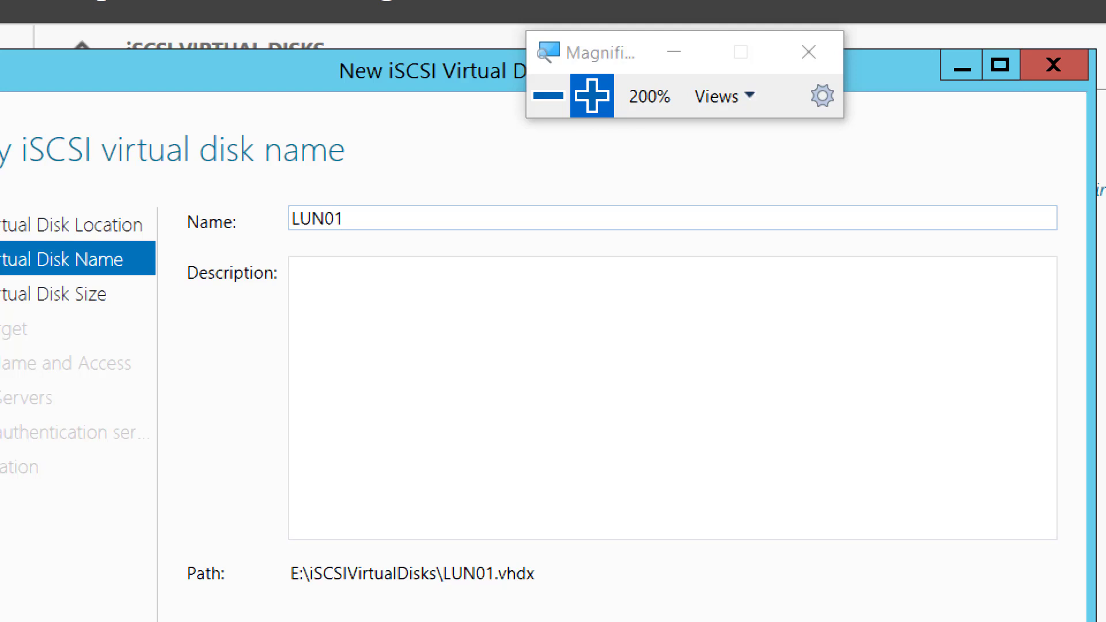
{"action": "type", "text": "-Amir"}
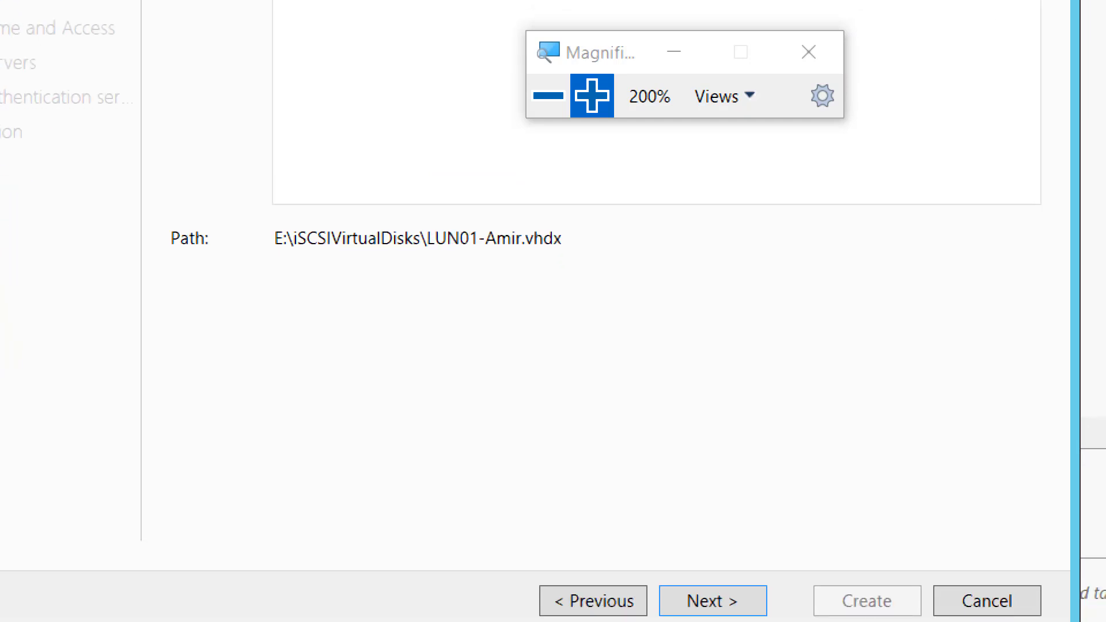
{"action": "key", "text": "super+minus"}
{"action": "key", "text": "super+plus"}
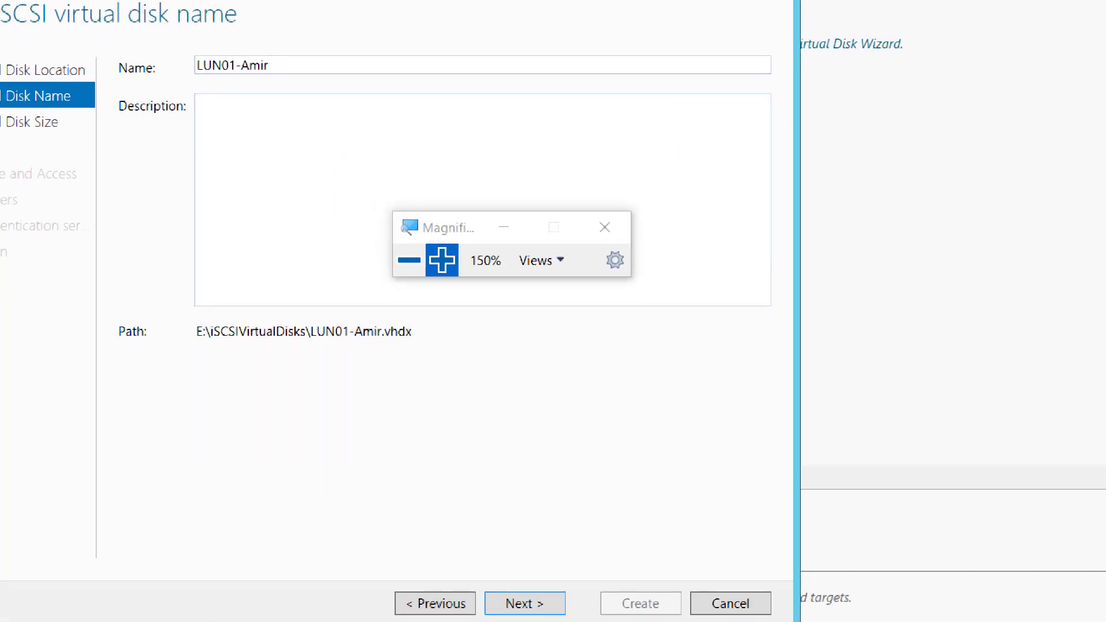
{"action": "left_click", "coordinate": [518, 602]}
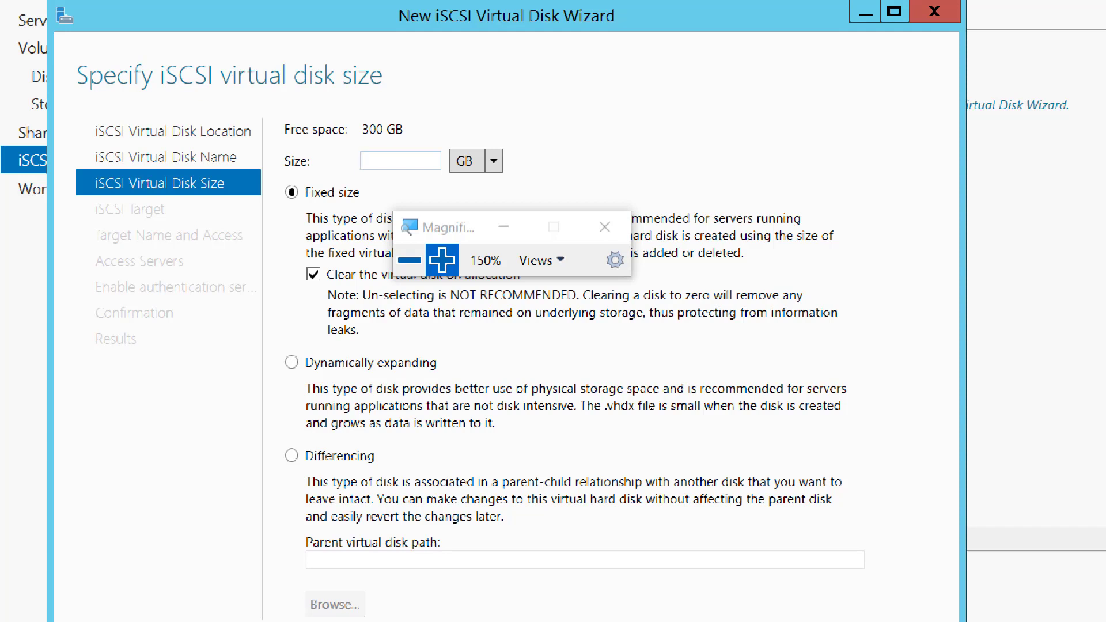
Set the virtual disk size to 300 GB with the Dynamically expanding type and continue to the iSCSI target settings.
{"action": "type", "text": "300"}
{"action": "left_click_drag", "start_coordinate": [455, 227], "coordinate": [659, 140]}
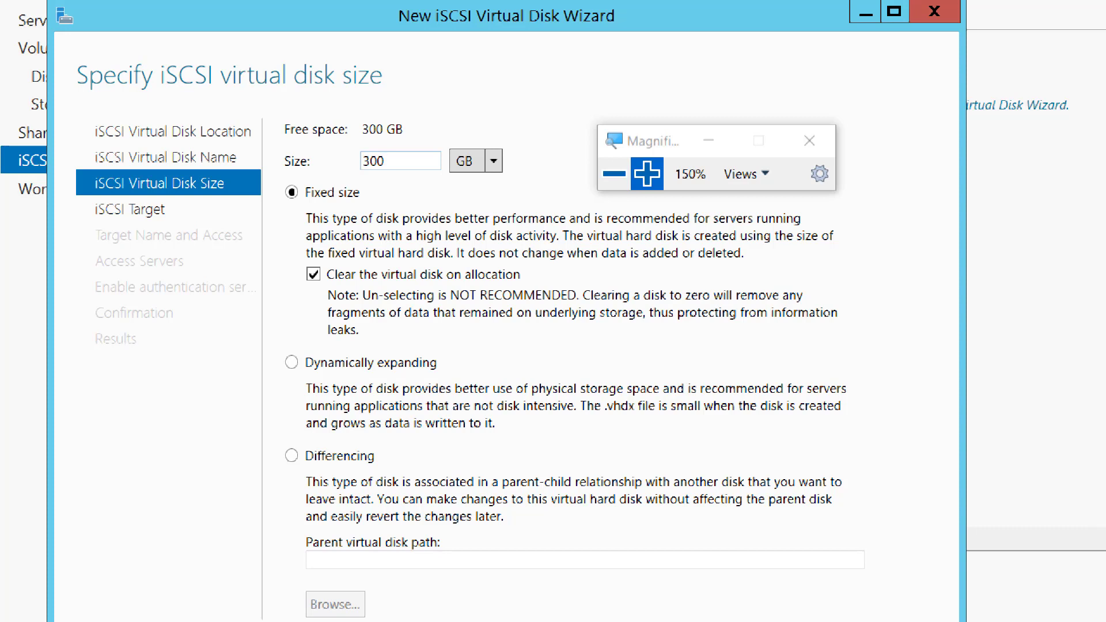
{"action": "left_click", "coordinate": [292, 362]}
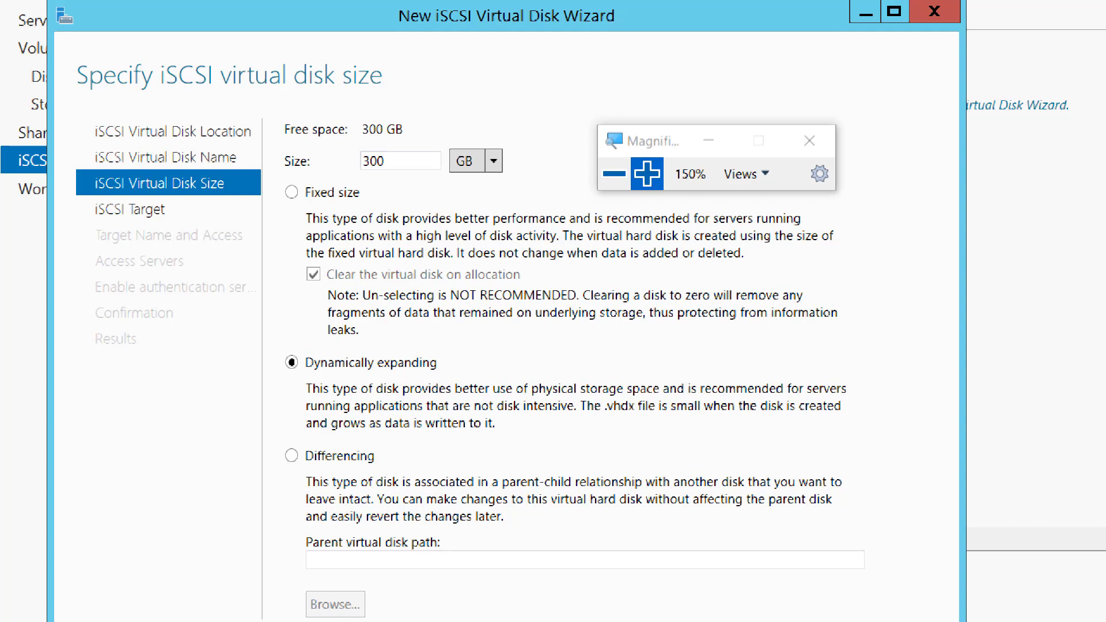
{"action": "double_click", "coordinate": [374, 162]}
{"action": "left_click", "coordinate": [614, 173]}
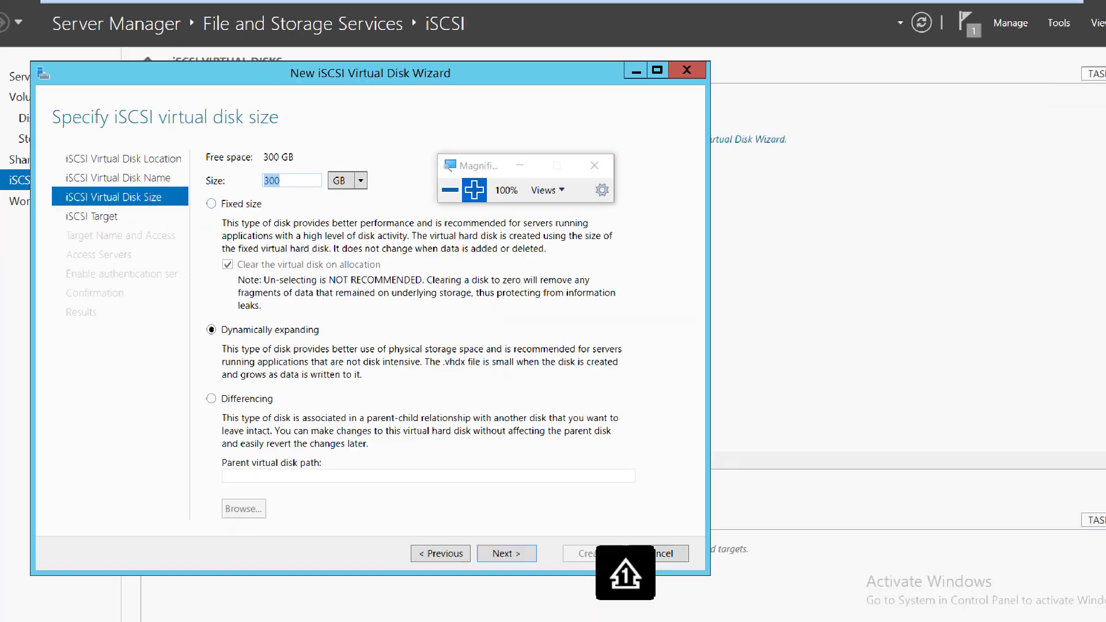
{"action": "left_click", "coordinate": [474, 190]}
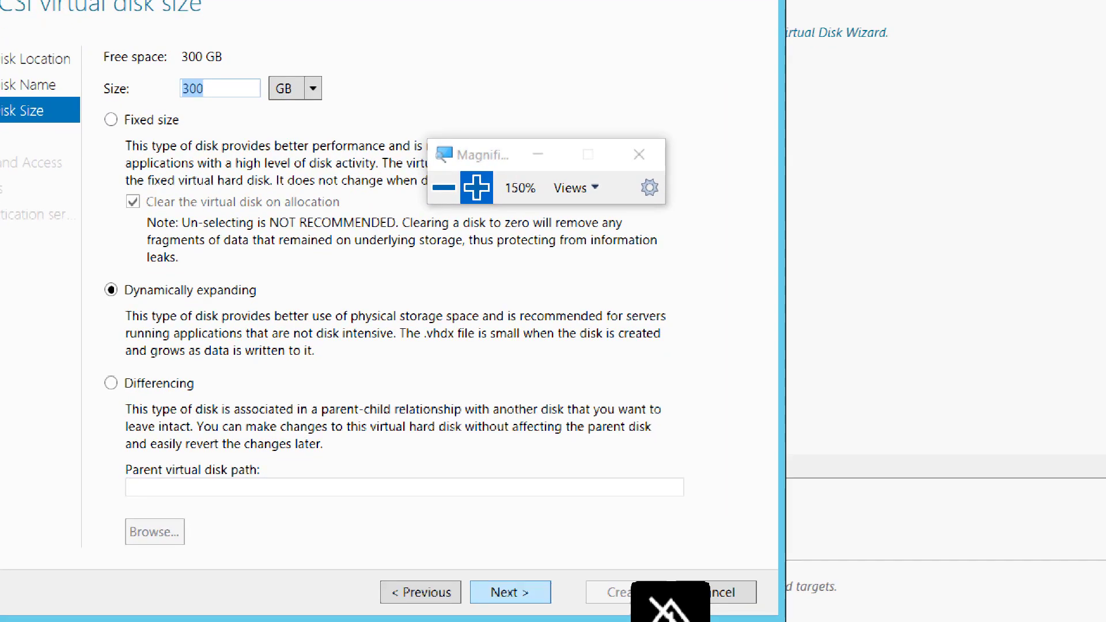
{"action": "key", "text": "Return"}
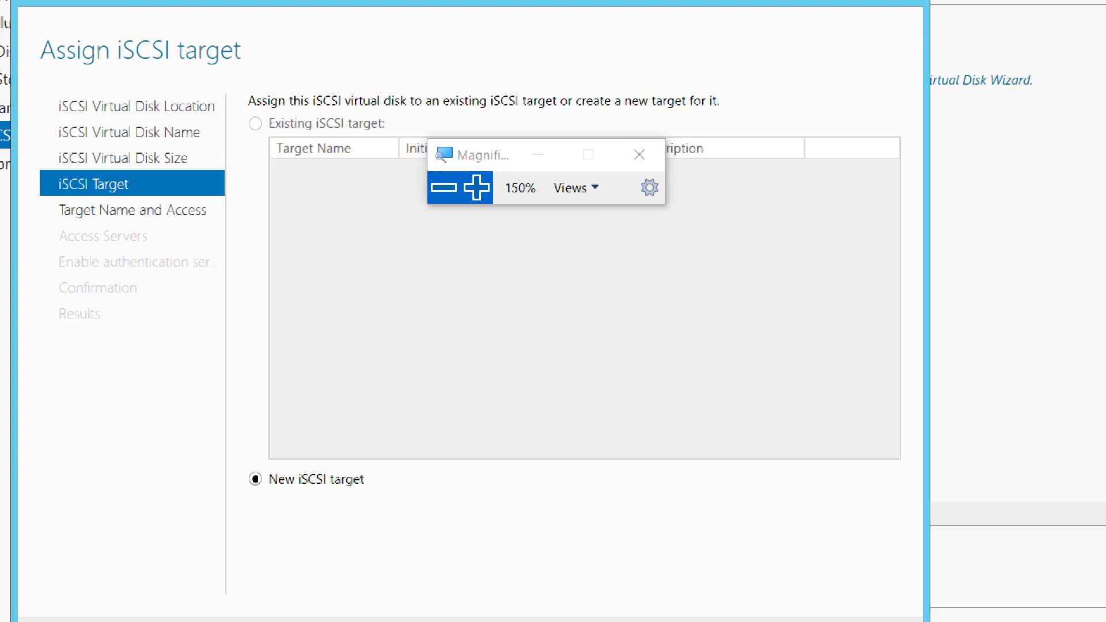
{"action": "left_click", "coordinate": [443, 187]}
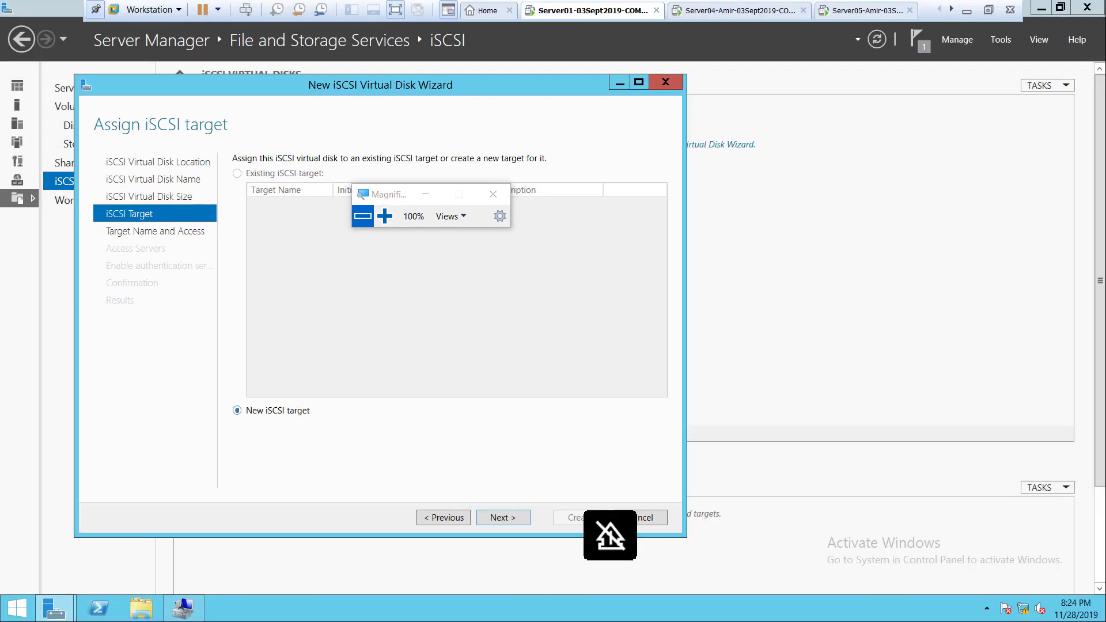
{"action": "left_click", "coordinate": [384, 216]}
{"action": "left_click", "coordinate": [384, 216]}
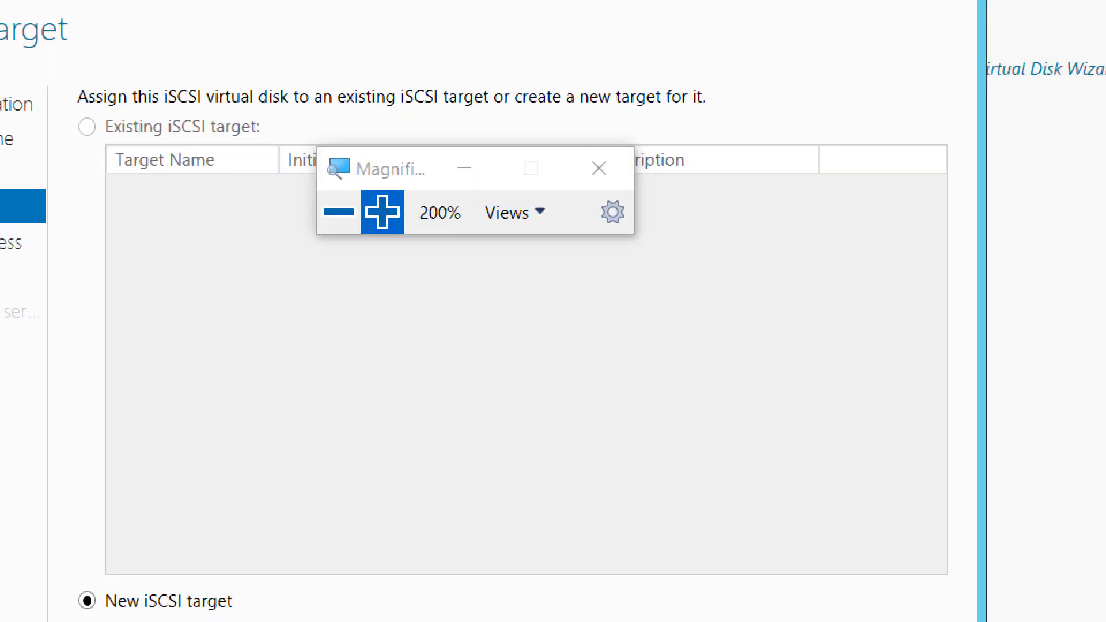
Take the virtual machine out of full screen and switch to the failover cluster diagram in Paint.
{"action": "left_click", "coordinate": [339, 212]}
{"action": "left_click", "coordinate": [339, 212]}
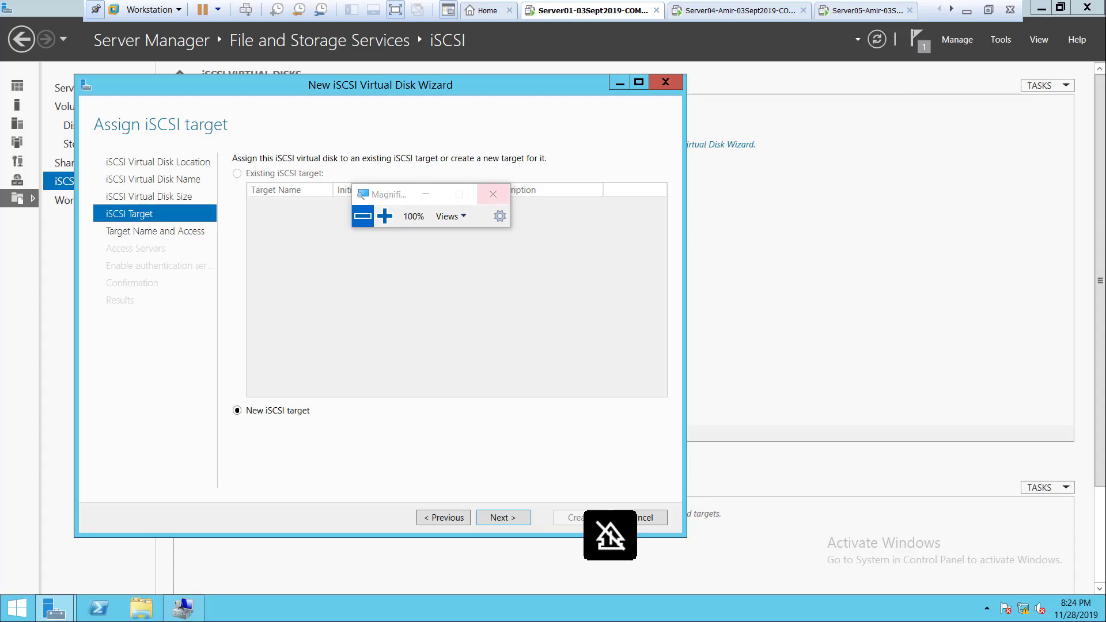
{"action": "left_click", "coordinate": [989, 10]}
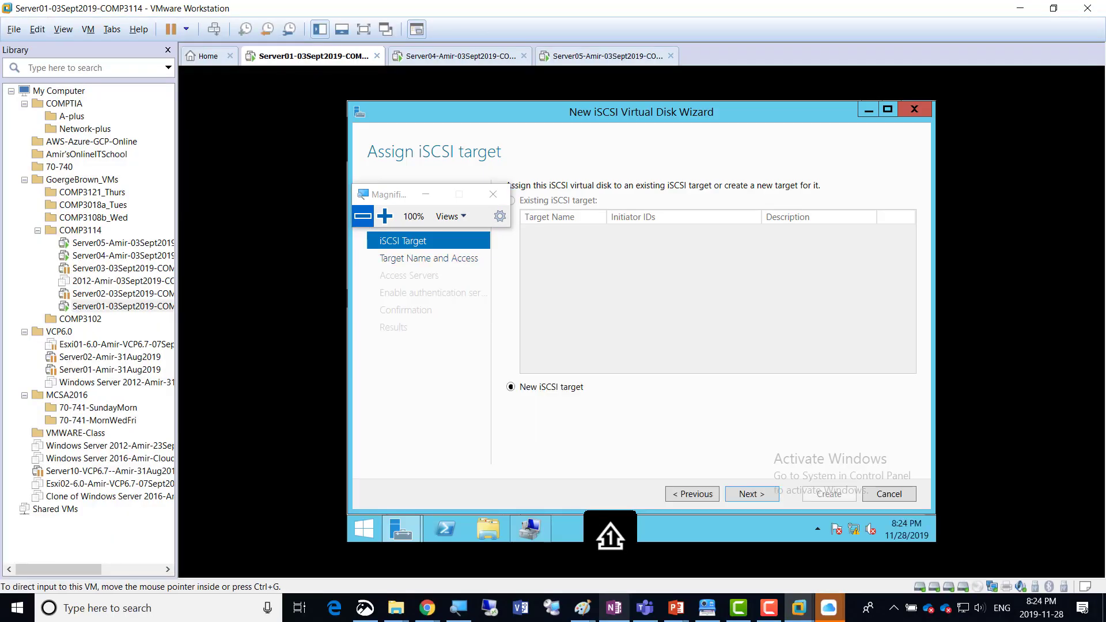
{"action": "left_click", "coordinate": [582, 608]}
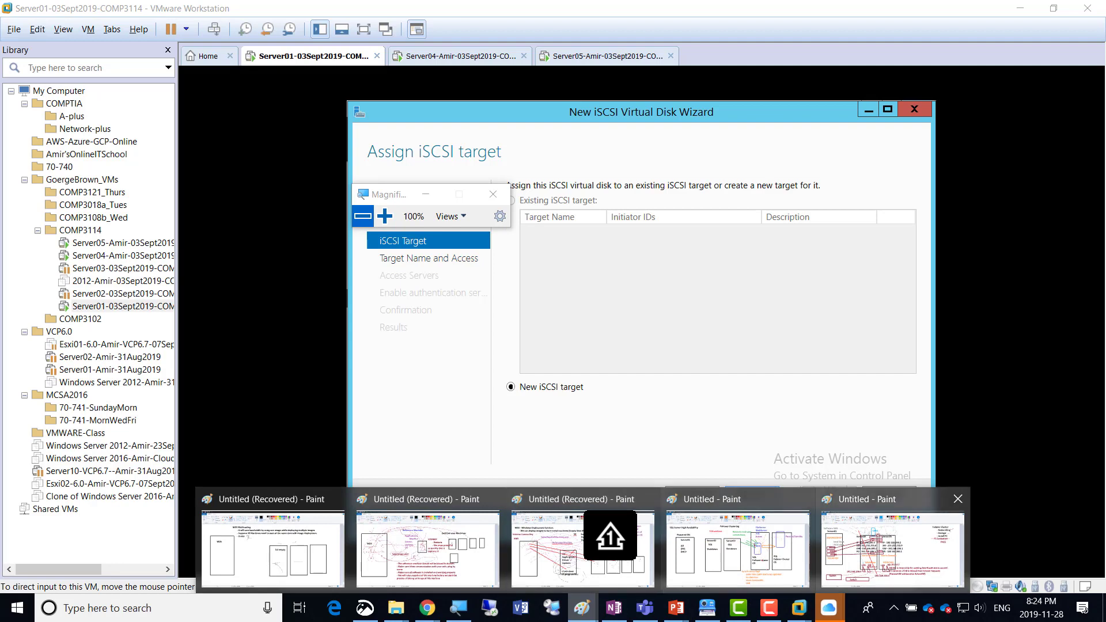
{"action": "left_click", "coordinate": [892, 548]}
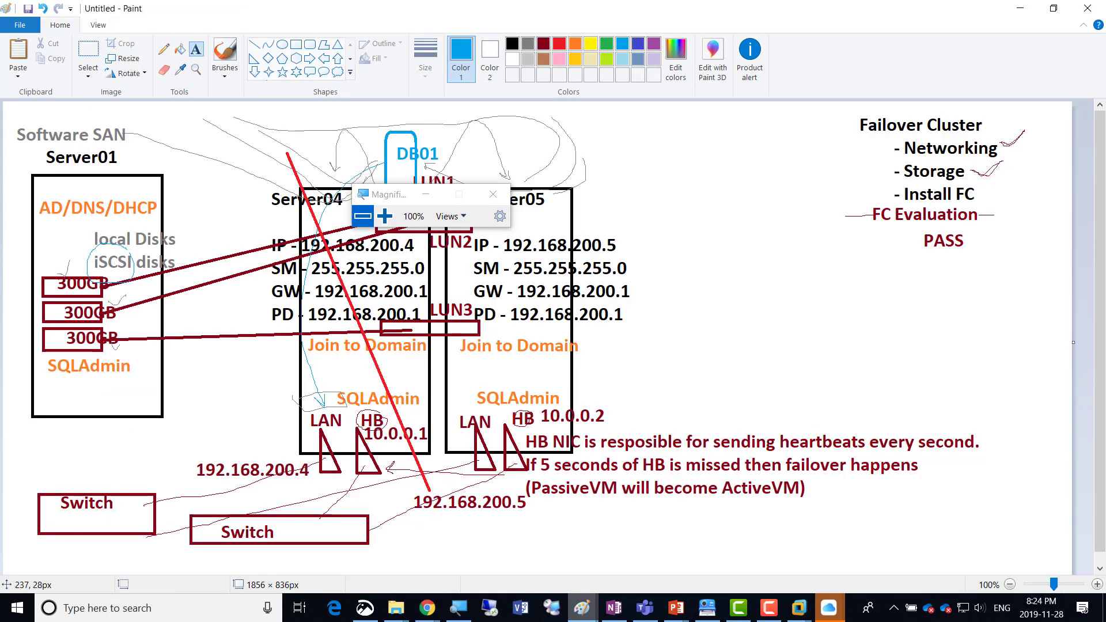
Add a blue text note above the Software SAN label in the diagram, starting with "Target always offers".
{"action": "left_click", "coordinate": [105, 113]}
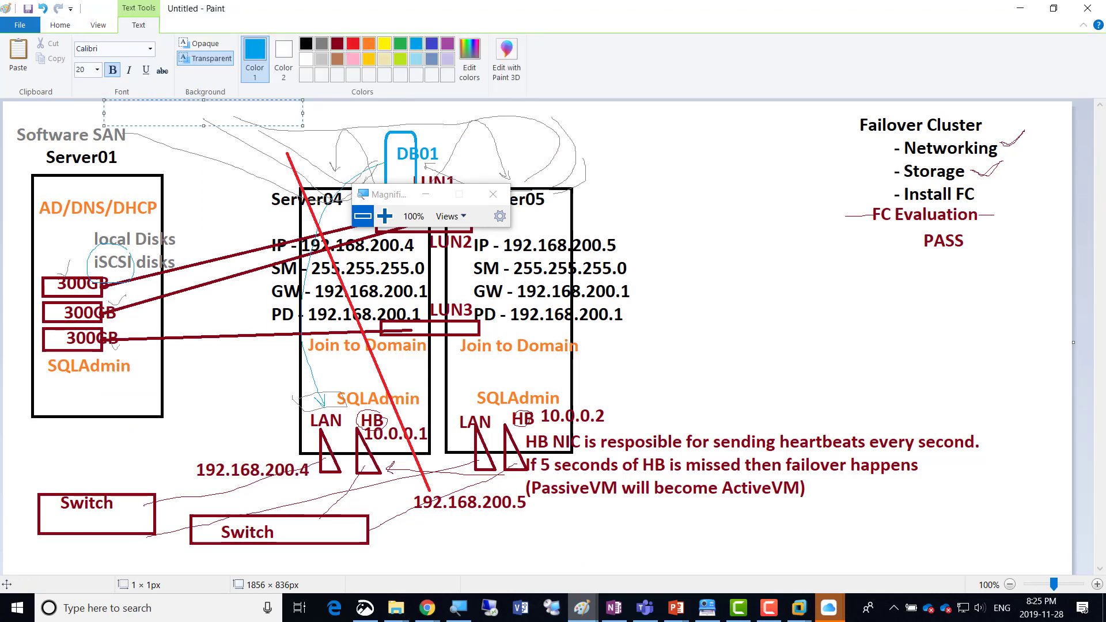
{"action": "type", "text": "Target always offers s"}
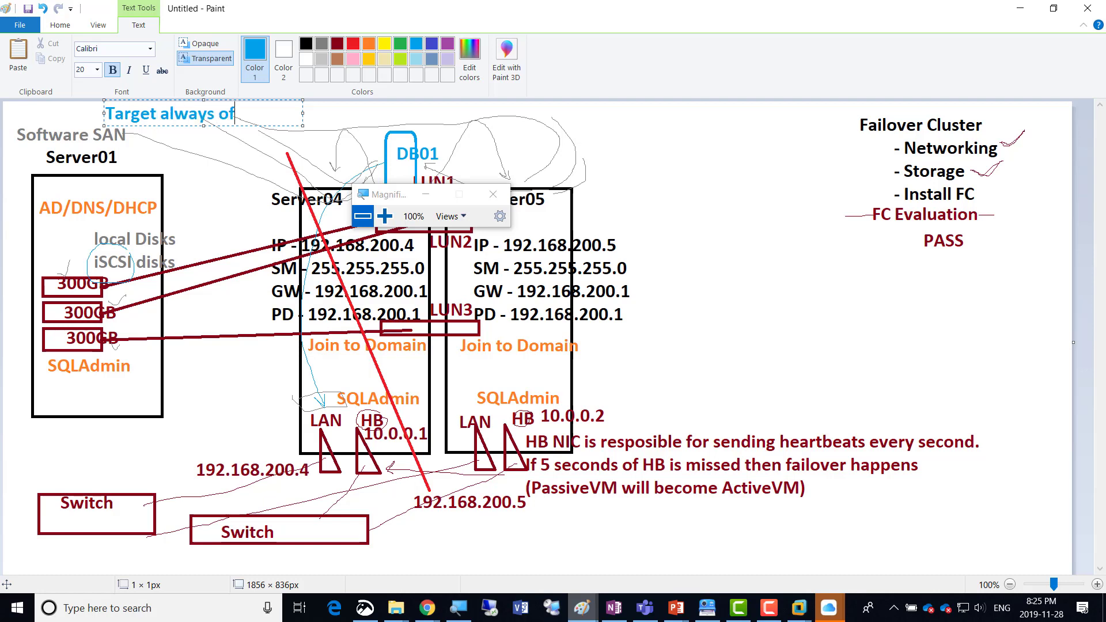
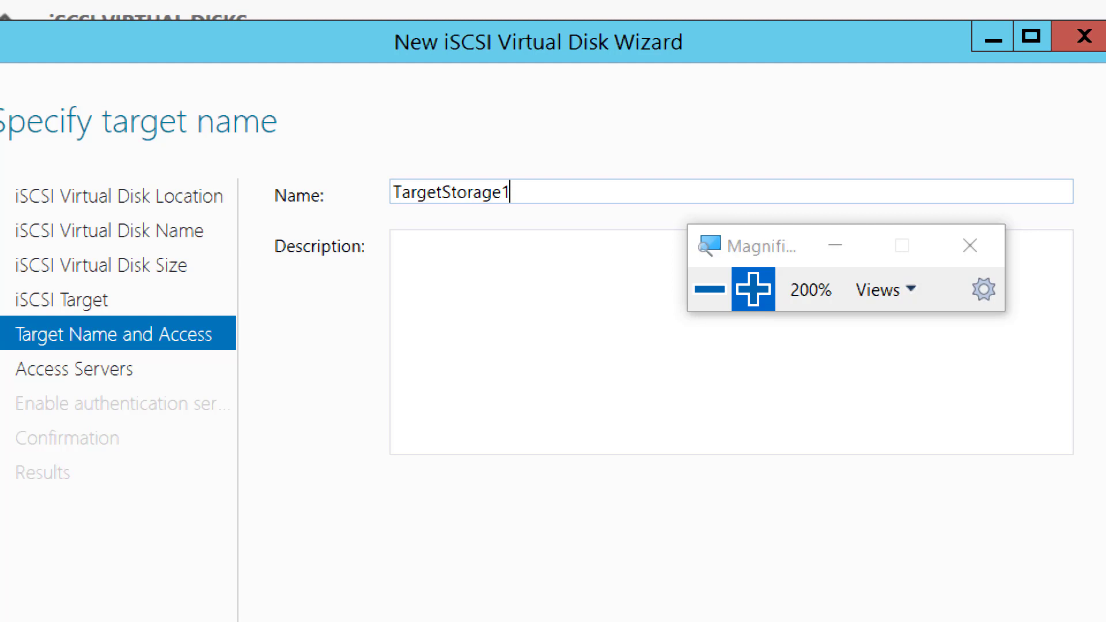
Complete the target name TargetStorage1 with a hyphen and the student's first name, and continue to the access servers.
{"action": "type", "text": "-Amir"}
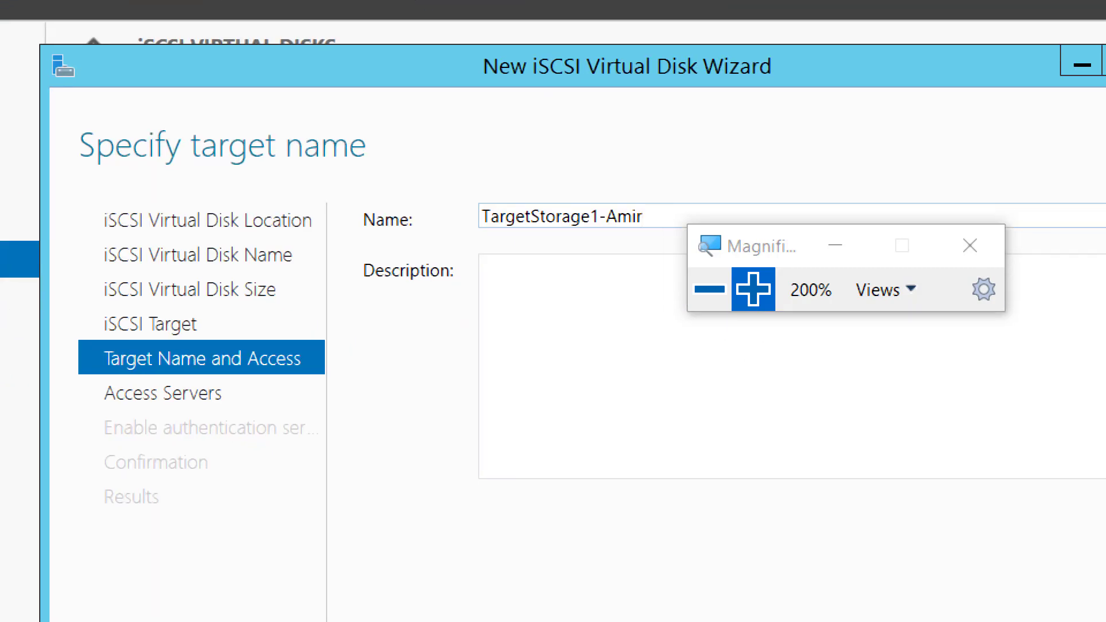
{"action": "left_click", "coordinate": [709, 289]}
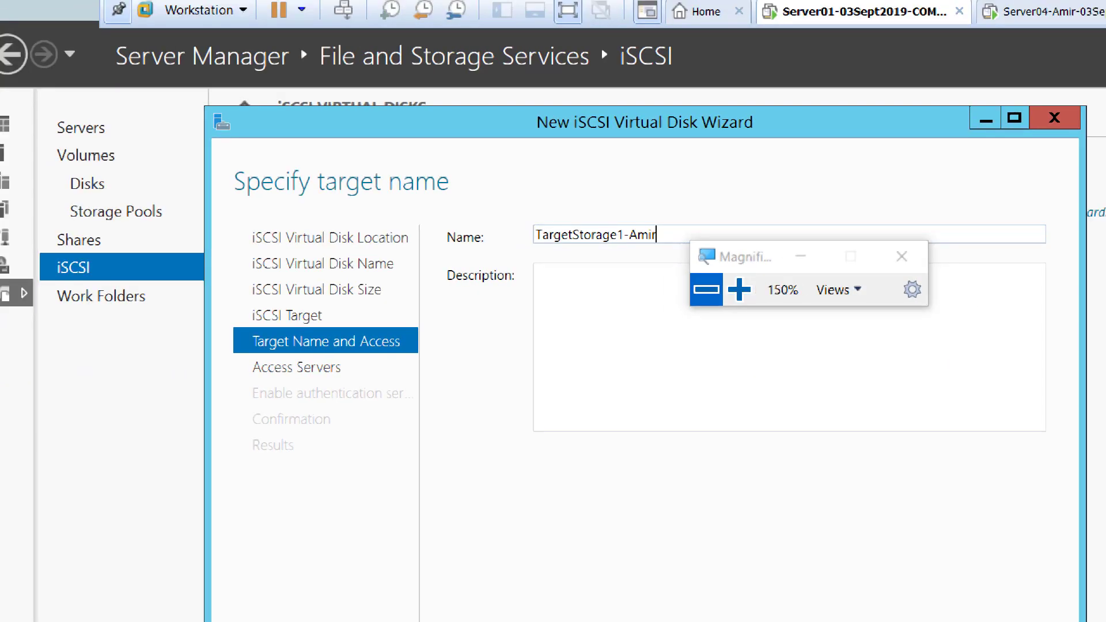
{"action": "left_click", "coordinate": [822, 179]}
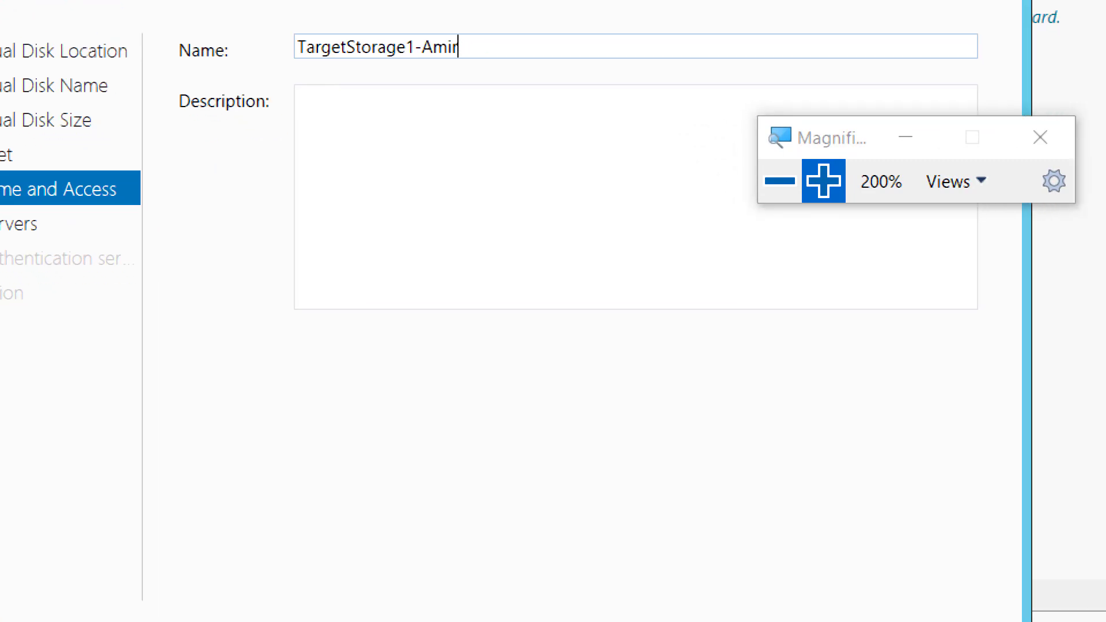
{"action": "left_click", "coordinate": [773, 176]}
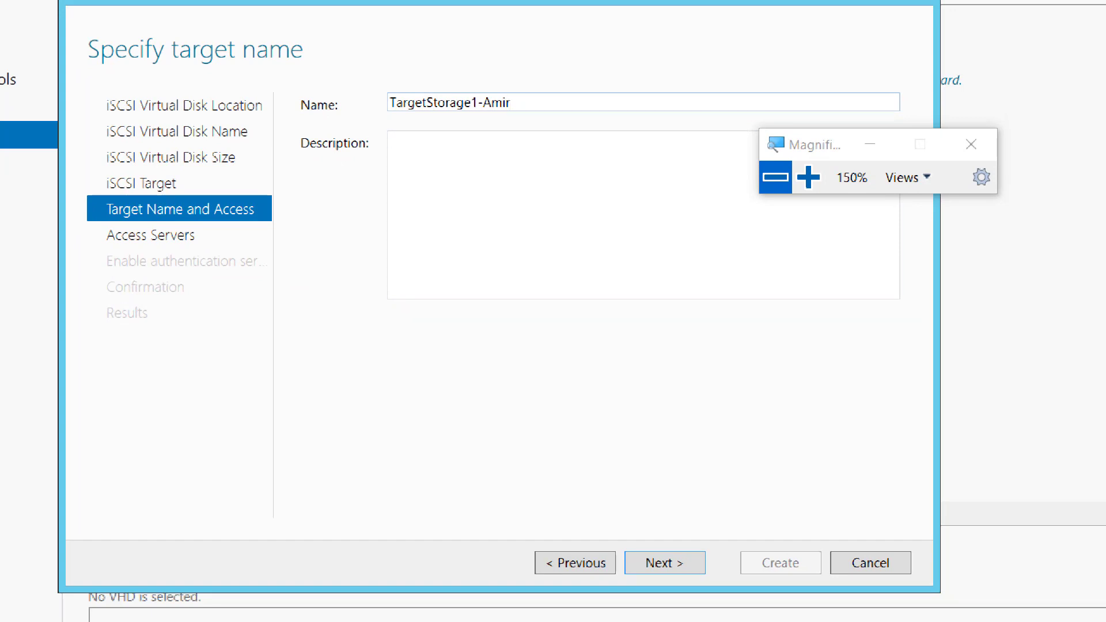
{"action": "left_click", "coordinate": [665, 563]}
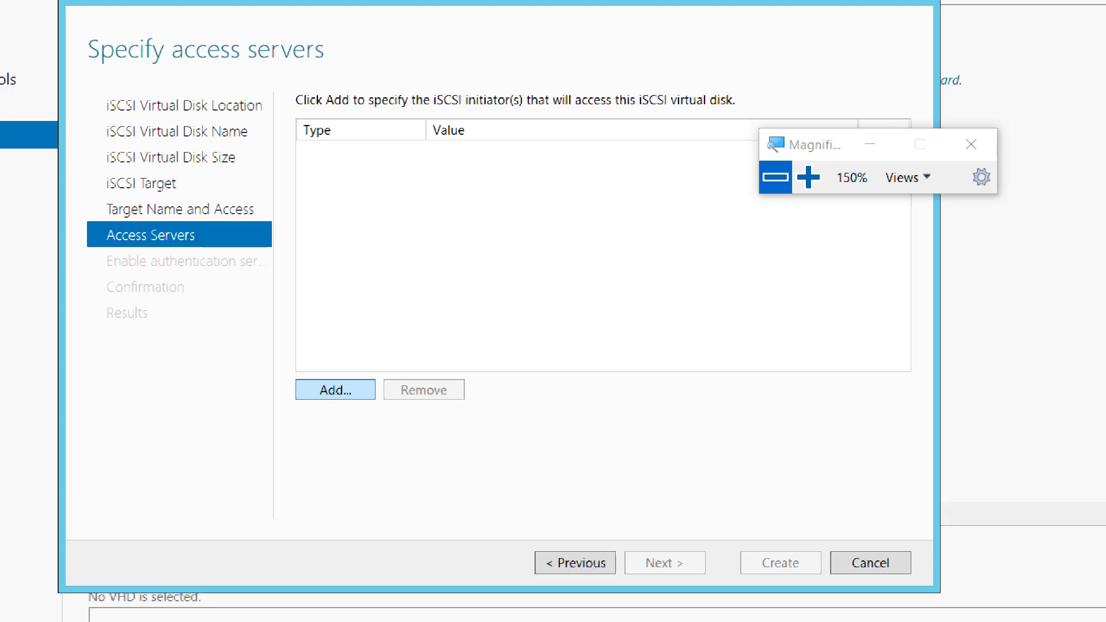
Add an iSCSI initiator identified by the IP Address type with the value 192.168.200.4.
{"action": "left_click", "coordinate": [335, 389]}
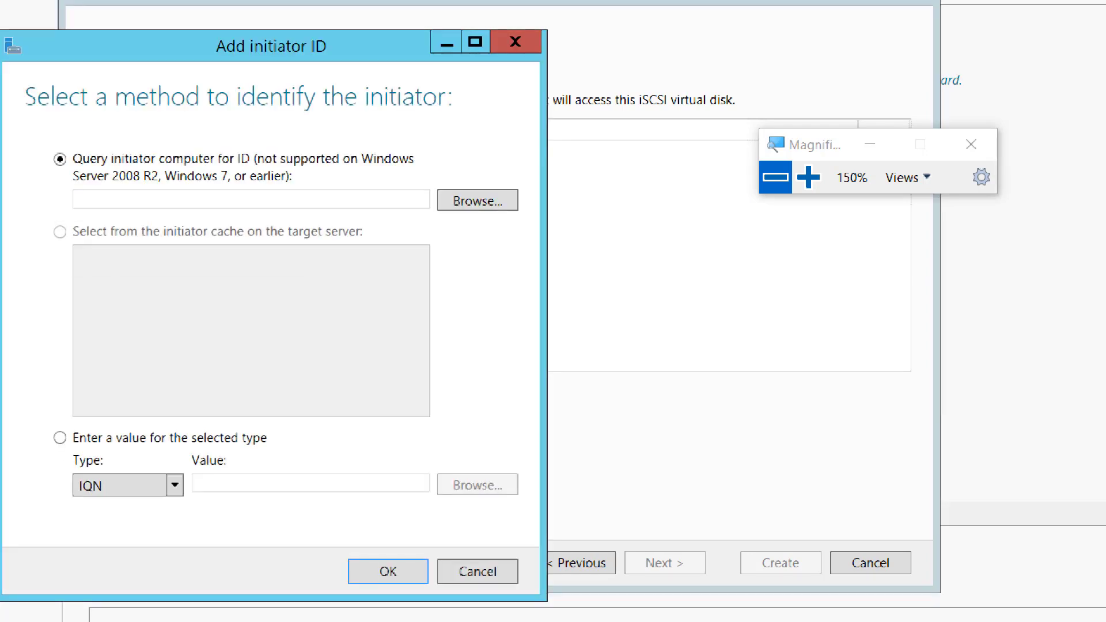
{"action": "left_click_drag", "start_coordinate": [195, 38], "coordinate": [400, 15]}
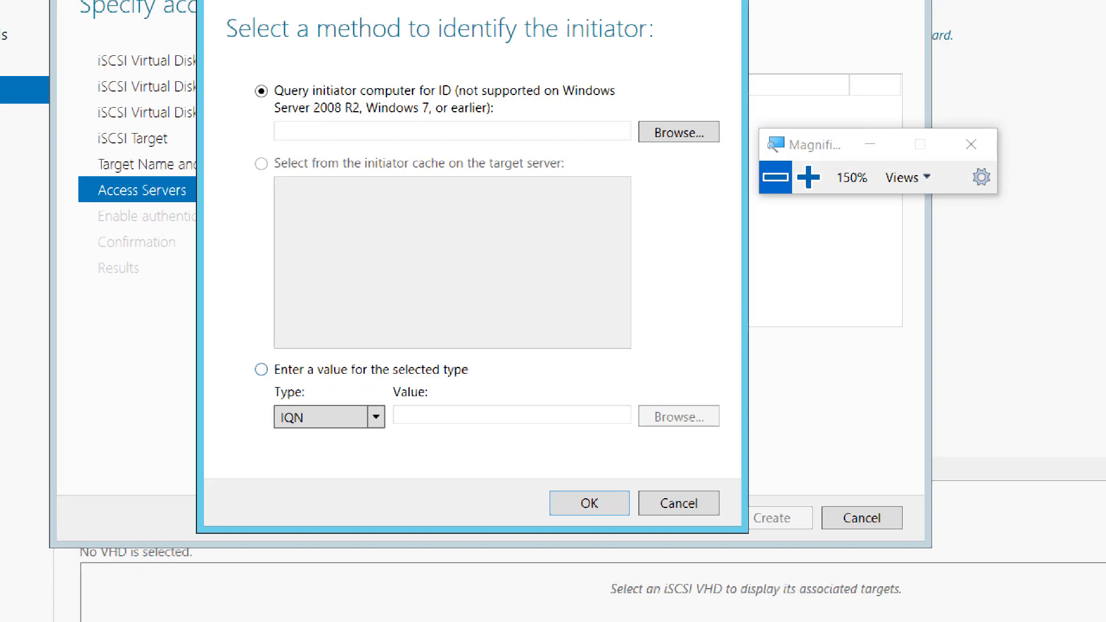
{"action": "left_click", "coordinate": [262, 370]}
{"action": "left_click", "coordinate": [376, 417]}
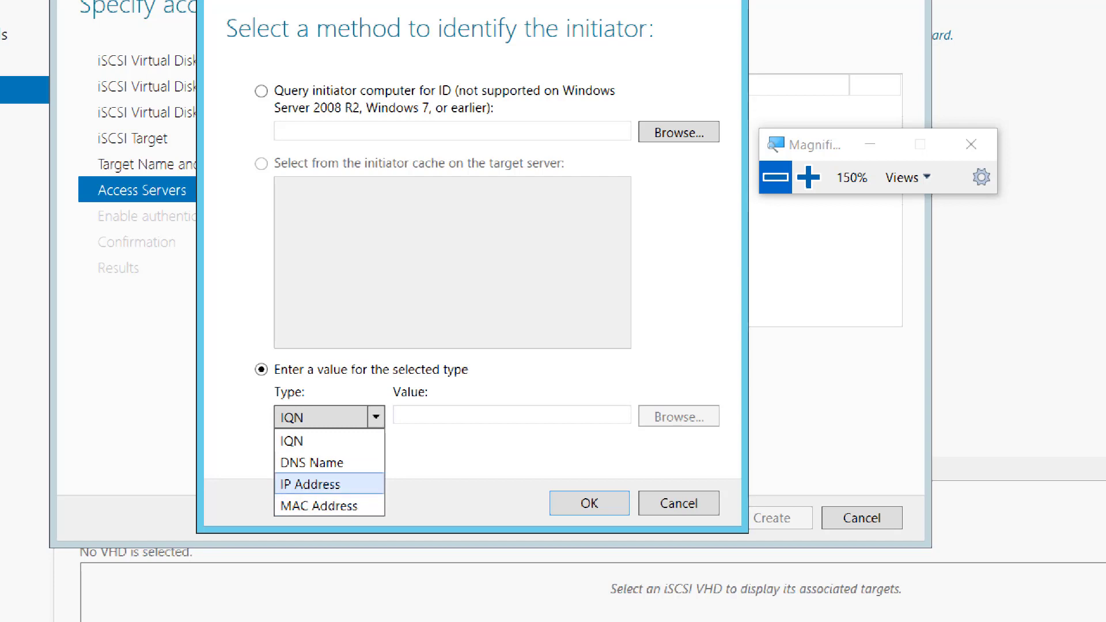
{"action": "key", "text": "Return"}
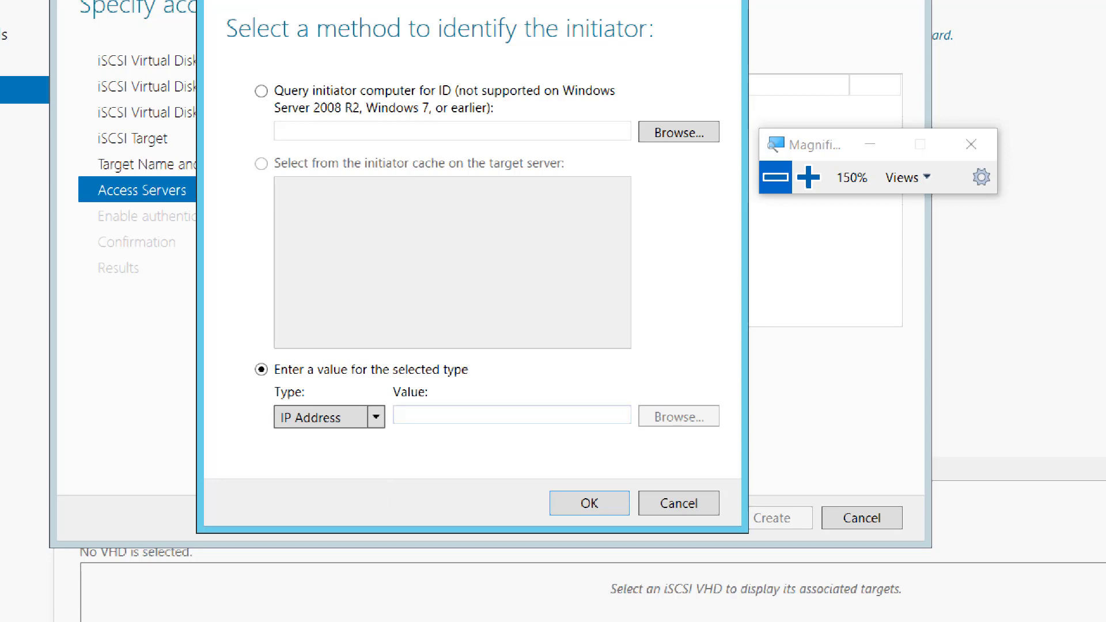
{"action": "left_click", "coordinate": [404, 414]}
{"action": "type", "text": "1"}
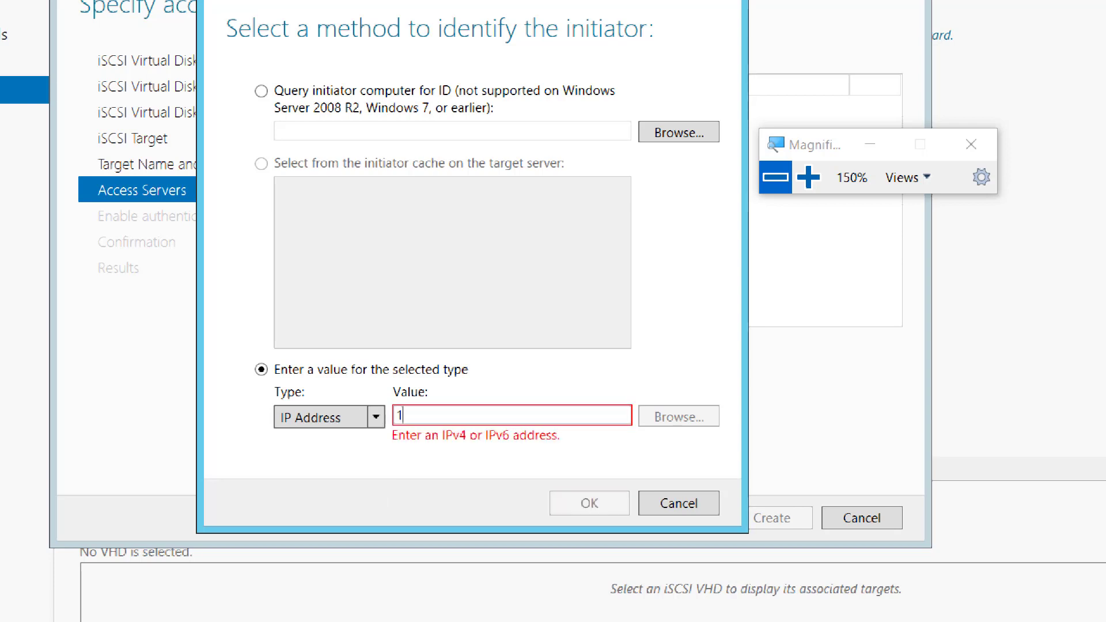
{"action": "type", "text": "92.168.200.4"}
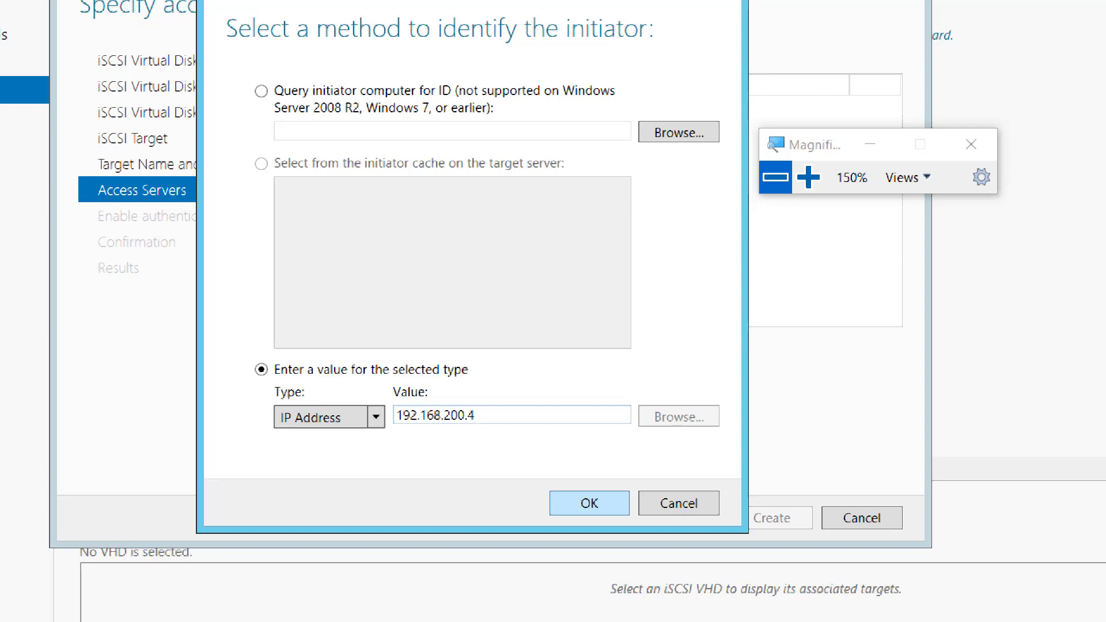
{"action": "key", "text": "Return"}
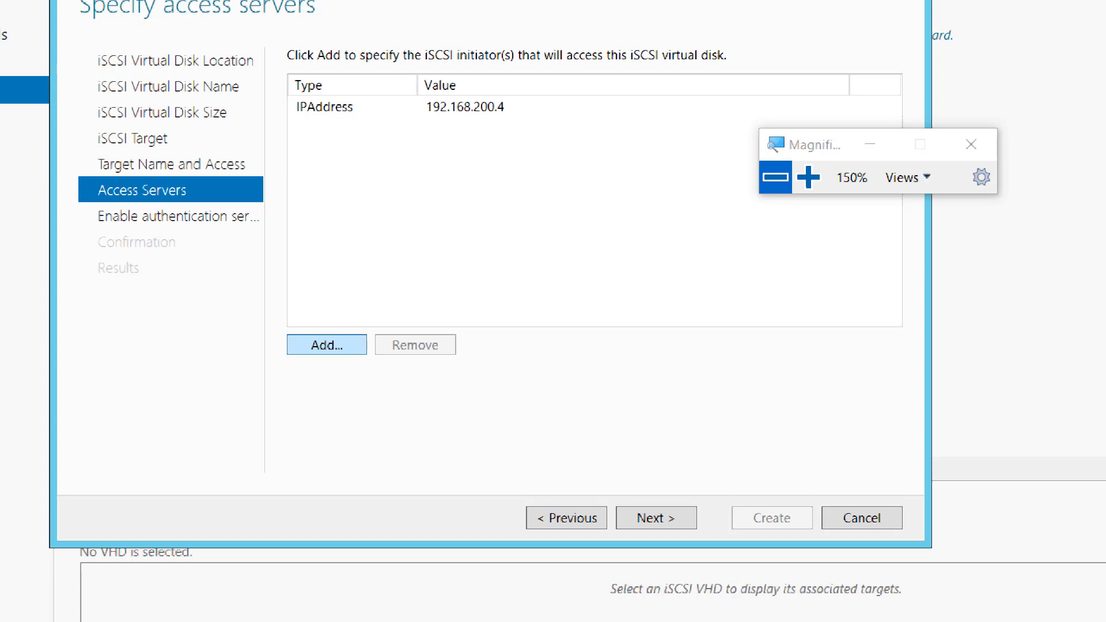
Add a second iSCSI initiator identified by the IP Address type with the value 192.168.200.5.
{"action": "left_click", "coordinate": [326, 345]}
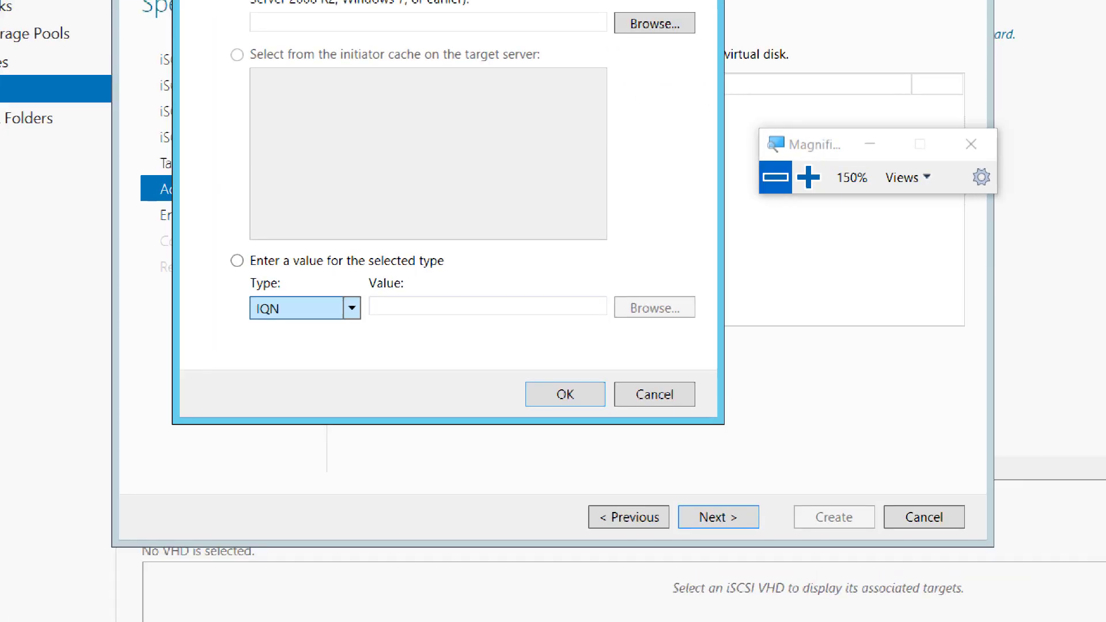
{"action": "left_click", "coordinate": [305, 308]}
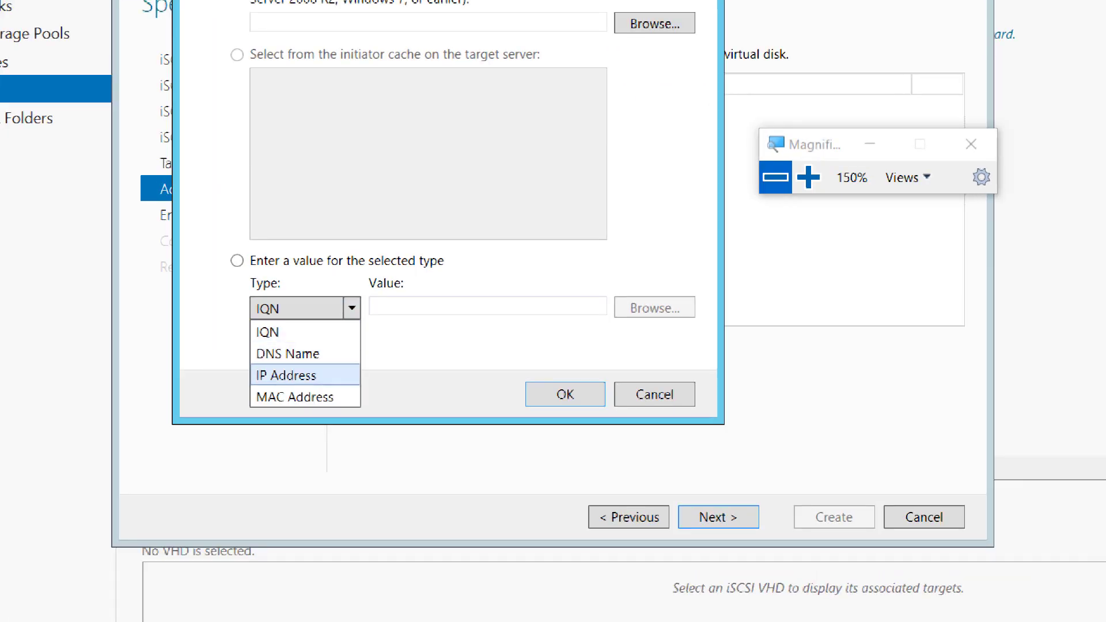
{"action": "left_click", "coordinate": [306, 375]}
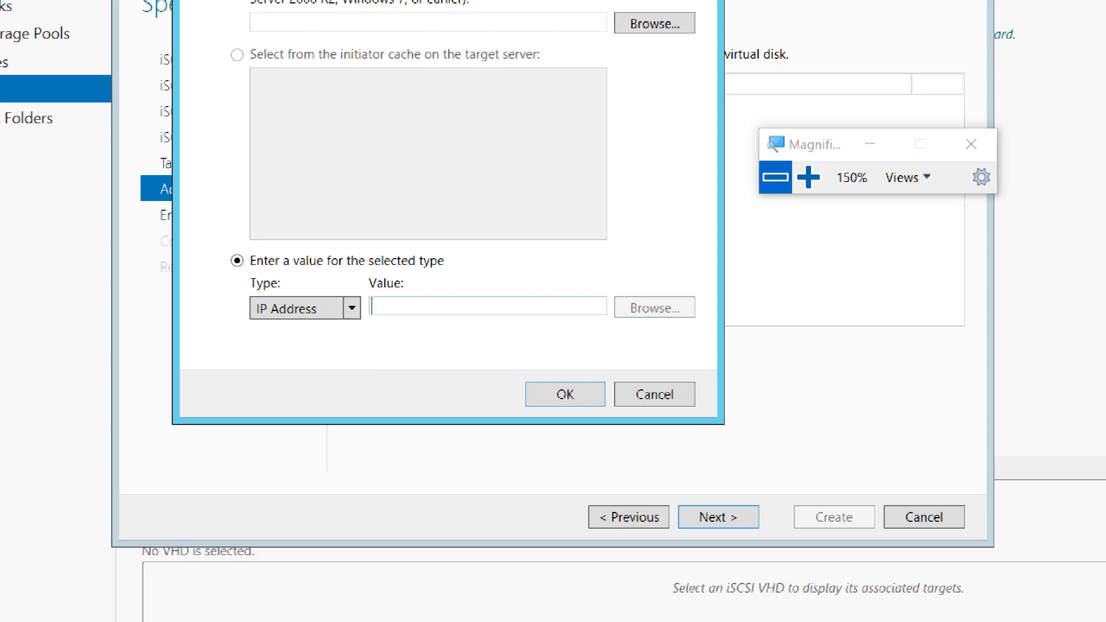
{"action": "type", "text": "192.168"}
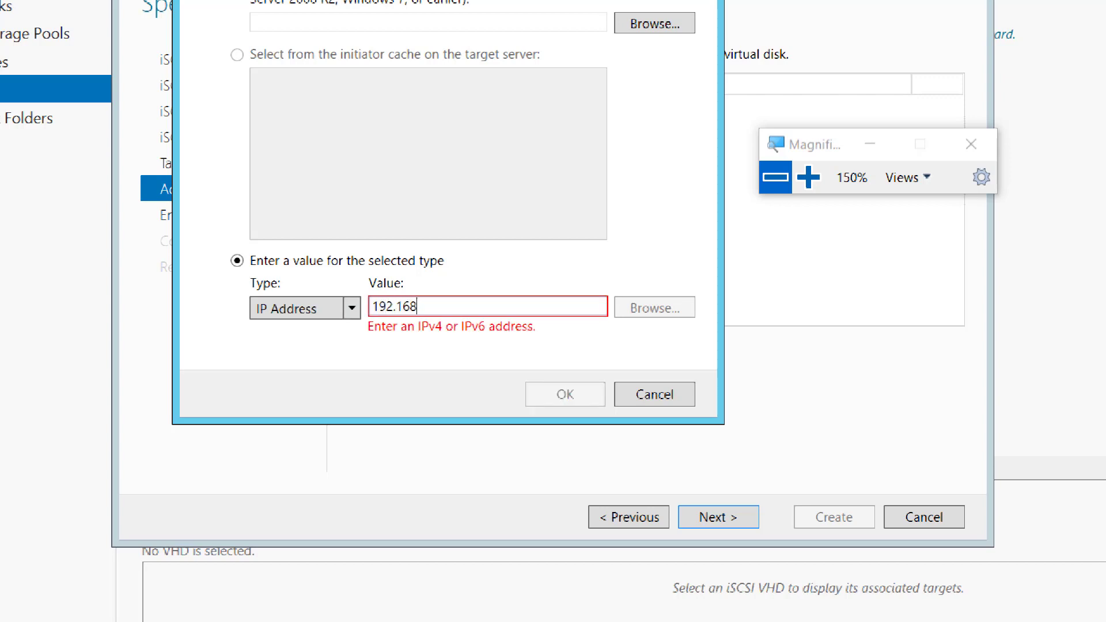
{"action": "type", "text": ".200.5"}
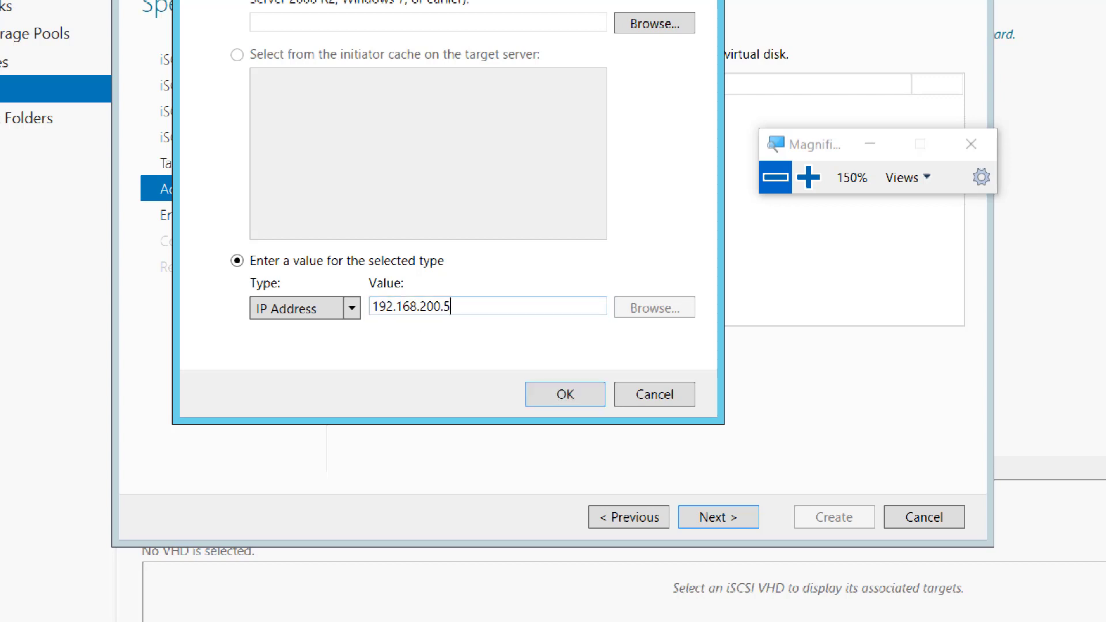
{"action": "key", "text": "Return"}
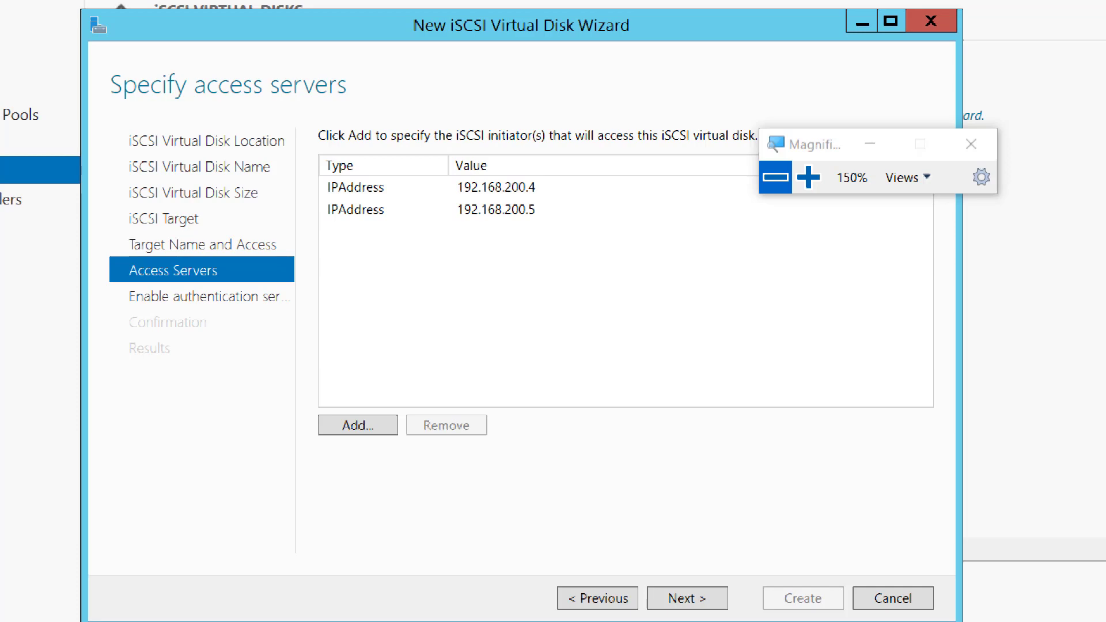
Return the screen magnification to 100%, minimize the virtual machine and switch to the Week13 notes in OneNote.
{"action": "key", "text": "super+minus"}
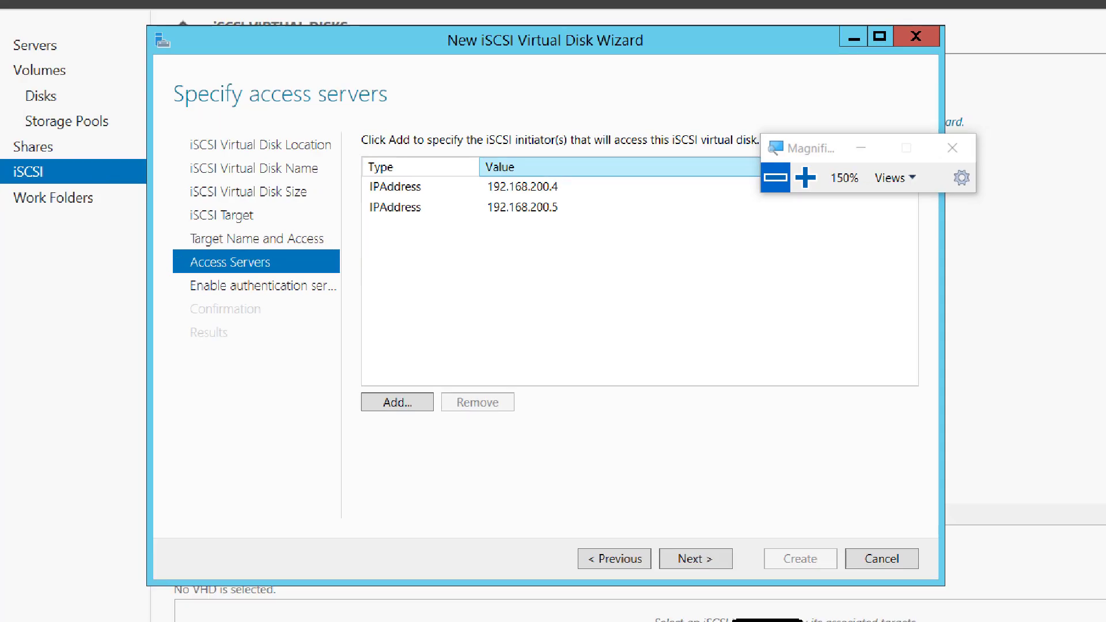
{"action": "key", "text": "super+plus"}
{"action": "key", "text": "super+plus"}
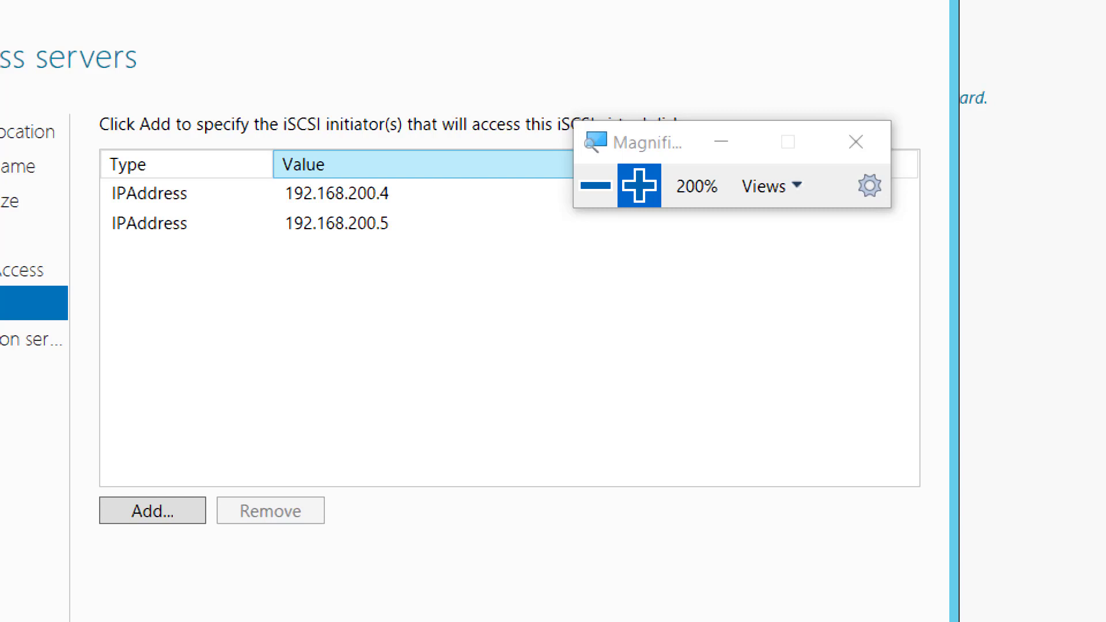
{"action": "left_click", "coordinate": [595, 185]}
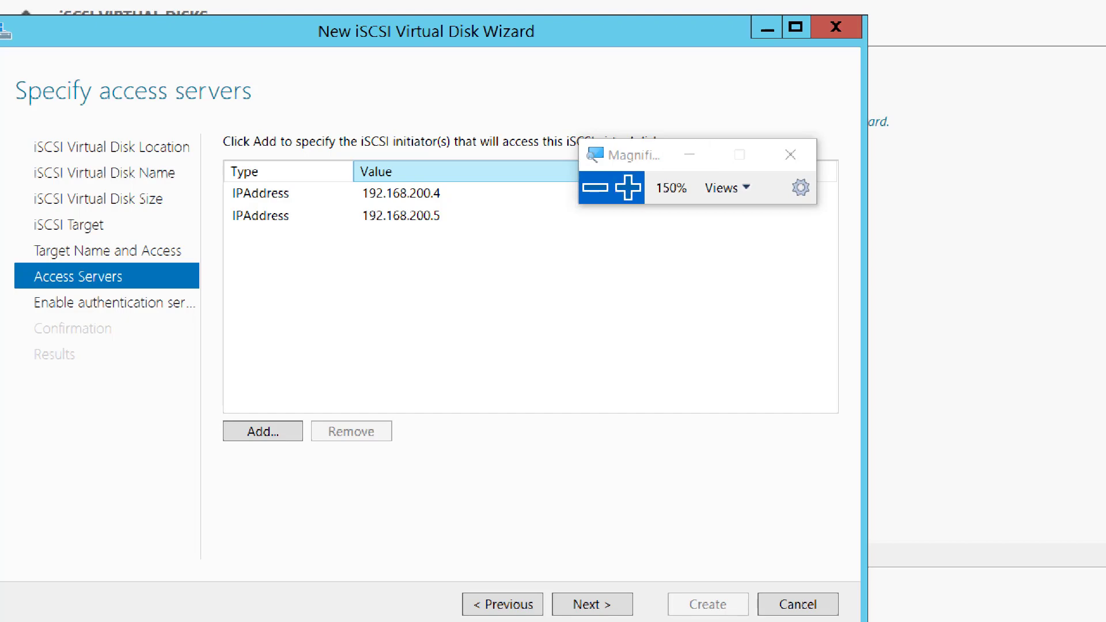
{"action": "left_click", "coordinate": [595, 188]}
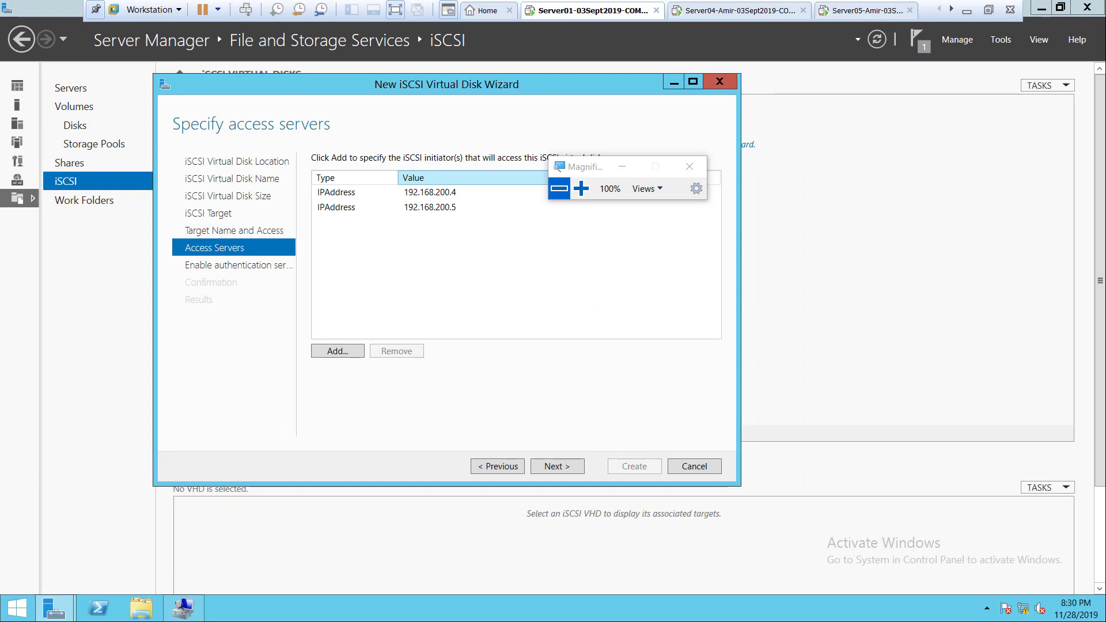
{"action": "left_click", "coordinate": [967, 10]}
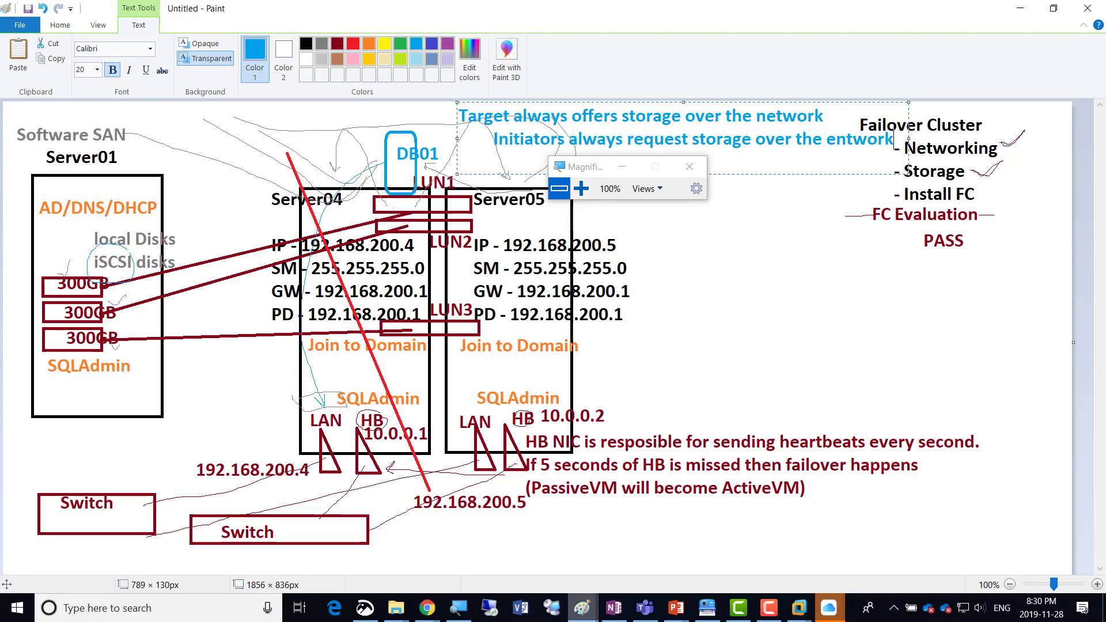
{"action": "left_click", "coordinate": [614, 607]}
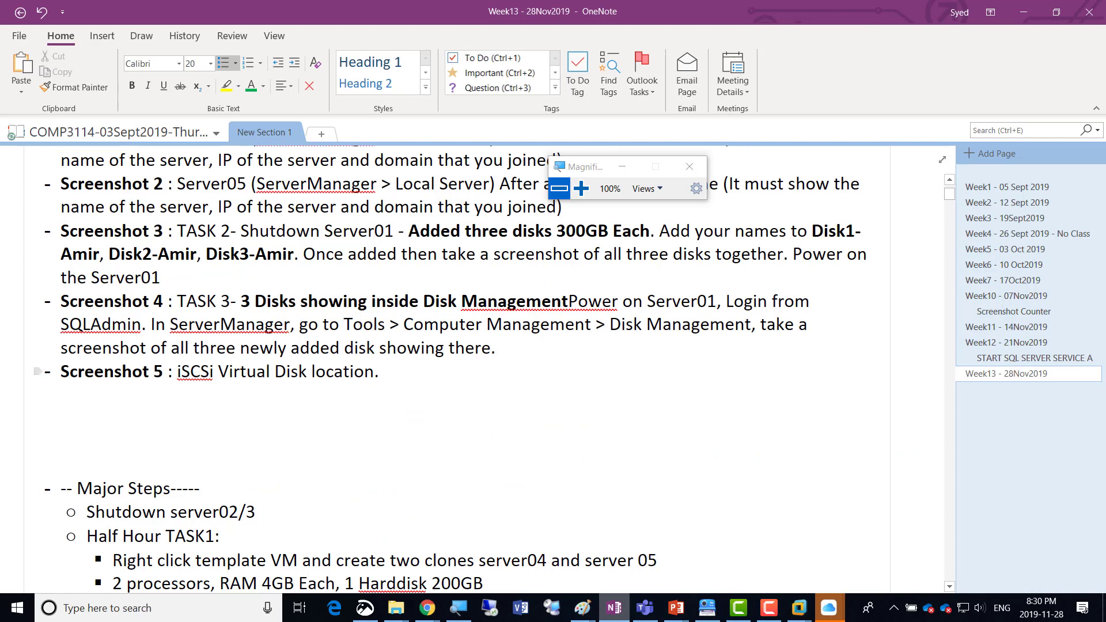
Duplicate the Screenshot 5 line about the iSCSi Virtual Disk location as a new list item directly below it.
{"action": "key", "text": "shift+Left"}
{"action": "key", "text": "shift+Left"}
{"action": "key", "text": "shift+Left"}
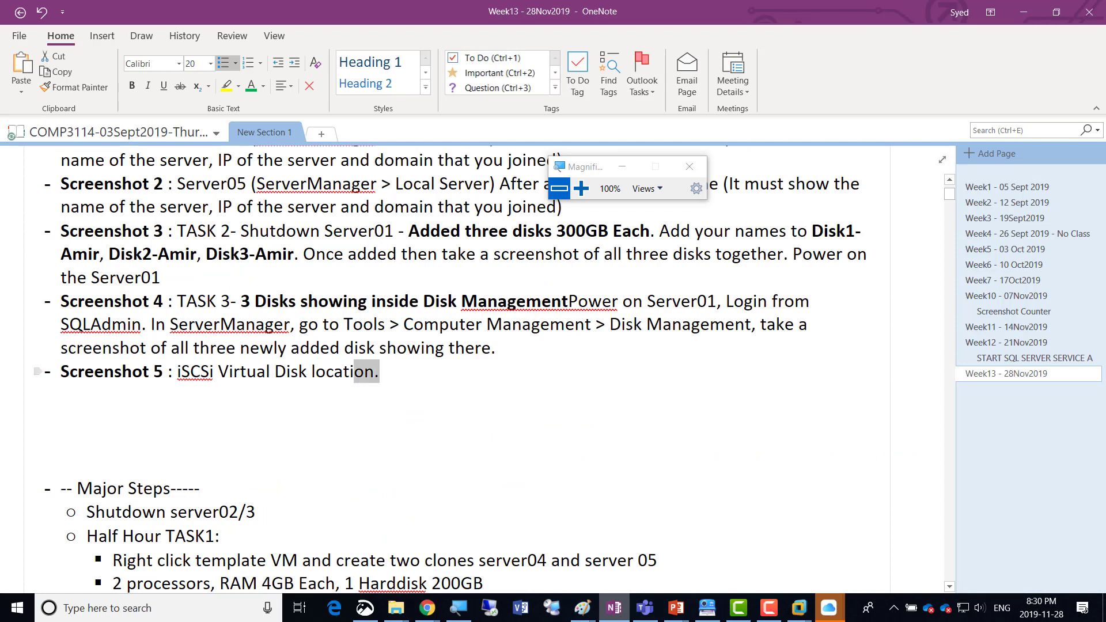
{"action": "key", "text": "shift+Left"}
{"action": "key", "text": "shift+Left"}
{"action": "key", "text": "shift+Left"}
{"action": "key", "text": "shift+Left"}
{"action": "key", "text": "shift+Left"}
{"action": "key", "text": "shift+Left"}
{"action": "key", "text": "shift+Left"}
{"action": "key", "text": "shift+Left"}
{"action": "key", "text": "shift+Left"}
{"action": "key", "text": "shift+Left"}
{"action": "key", "text": "shift+Left"}
{"action": "key", "text": "shift+Left"}
{"action": "key", "text": "shift+Left"}
{"action": "key", "text": "shift+Left"}
{"action": "key", "text": "shift+Left"}
{"action": "key", "text": "shift+Left"}
{"action": "key", "text": "shift+Left"}
{"action": "key", "text": "shift+Left"}
{"action": "key", "text": "shift+Left"}
{"action": "key", "text": "shift+Left"}
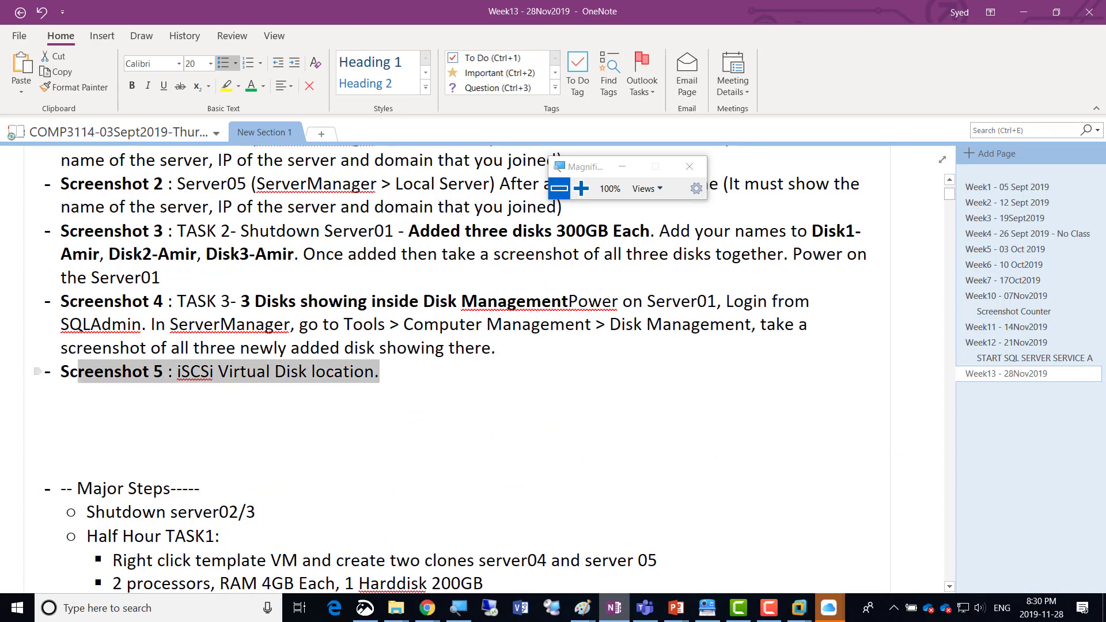
{"action": "key", "text": "shift+Left"}
{"action": "key", "text": "shift+Left"}
{"action": "key", "text": "ctrl+c"}
{"action": "key", "text": "End"}
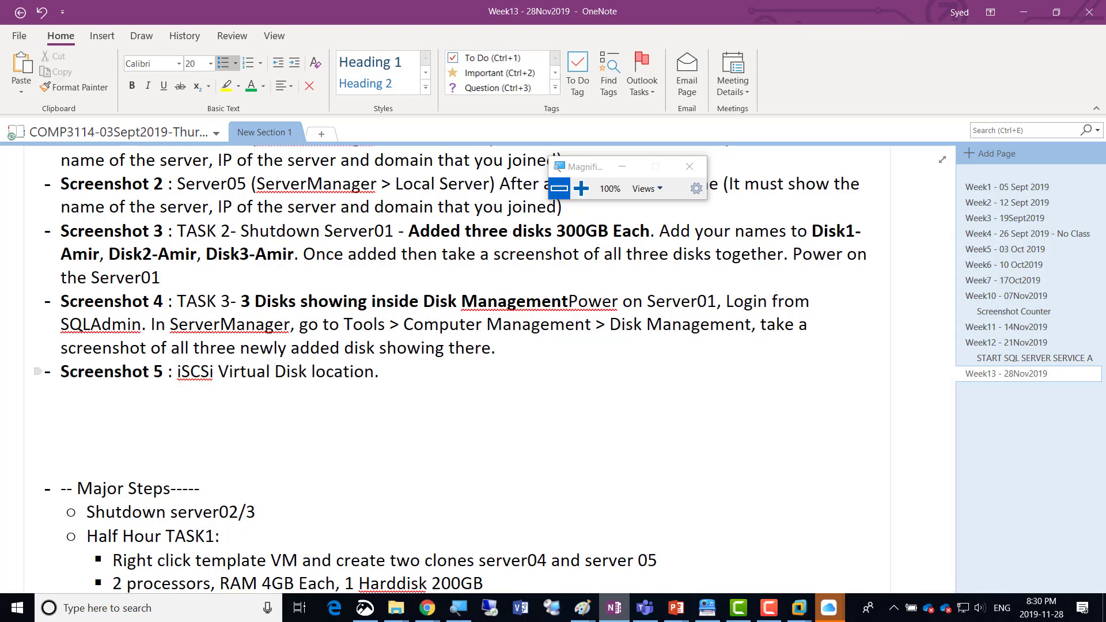
{"action": "key", "text": "Return"}
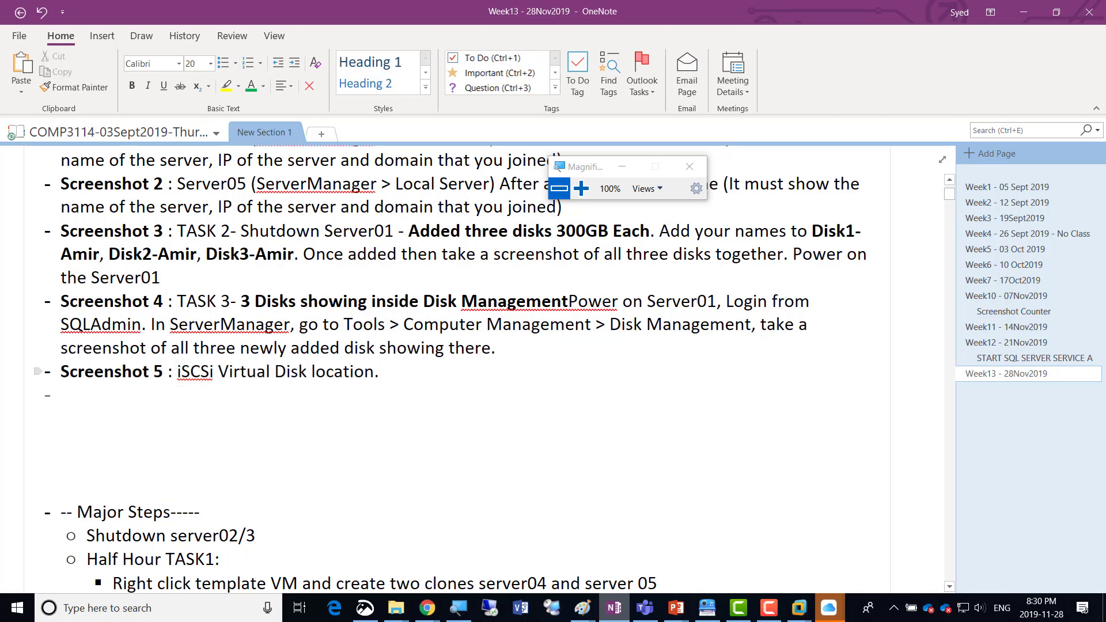
{"action": "key", "text": "ctrl+v"}
Renumber the copied list item as Screenshot 6.
{"action": "key", "text": "Left"}
{"action": "key", "text": "Left"}
{"action": "key", "text": "Left"}
{"action": "key", "text": "Left"}
{"action": "key", "text": "Left"}
{"action": "key", "text": "Left"}
{"action": "key", "text": "Left"}
{"action": "key", "text": "Left"}
{"action": "key", "text": "Left"}
{"action": "key", "text": "Left"}
{"action": "key", "text": "Left"}
{"action": "key", "text": "Left"}
{"action": "key", "text": "Left"}
{"action": "key", "text": "Left"}
{"action": "key", "text": "Left"}
{"action": "key", "text": "Left"}
{"action": "key", "text": "Left"}
{"action": "key", "text": "Left"}
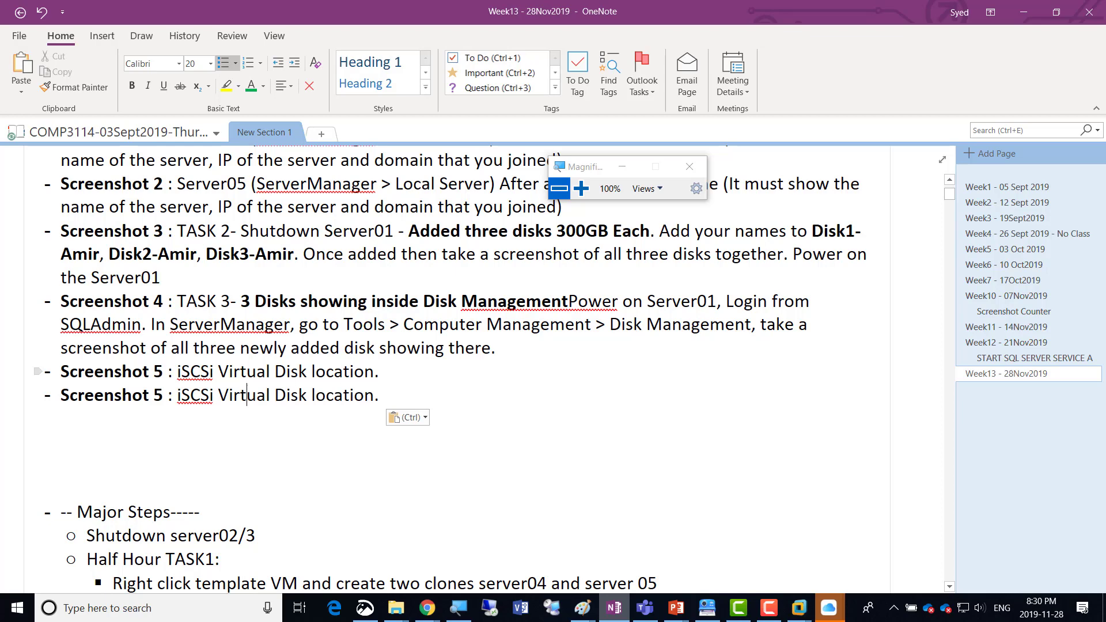
{"action": "key", "text": "Left"}
{"action": "key", "text": "Left"}
{"action": "key", "text": "Left"}
{"action": "key", "text": "Left"}
{"action": "key", "text": "Left"}
{"action": "key", "text": "shift+Left"}
{"action": "type", "text": "6"}
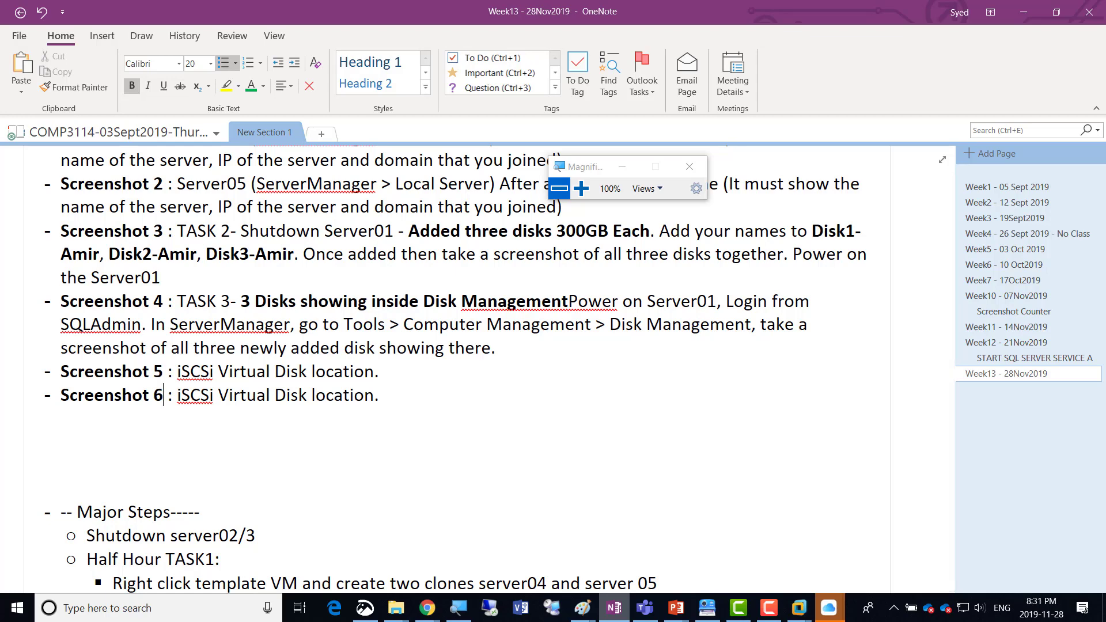
Replace the Screenshot 6 description with "iSCSi Initiators IP Addresses".
{"action": "key", "text": "Right"}
{"action": "key", "text": "Right"}
{"action": "key", "text": "Right"}
{"action": "key", "text": "shift+Right"}
{"action": "key", "text": "shift+Right"}
{"action": "key", "text": "shift+Right"}
{"action": "key", "text": "shift+Right"}
{"action": "key", "text": "shift+Right"}
{"action": "key", "text": "shift+Right"}
{"action": "key", "text": "shift+Right"}
{"action": "key", "text": "shift+Right"}
{"action": "key", "text": "shift+Right"}
{"action": "key", "text": "shift+Right"}
{"action": "key", "text": "shift+Right"}
{"action": "key", "text": "shift+Right"}
{"action": "key", "text": "shift+Right"}
{"action": "key", "text": "shift+Right"}
{"action": "key", "text": "shift+Right"}
{"action": "key", "text": "shift+Right"}
{"action": "key", "text": "shift+Right"}
{"action": "key", "text": "shift+Right"}
{"action": "key", "text": "shift+Right"}
{"action": "key", "text": "shift+Right"}
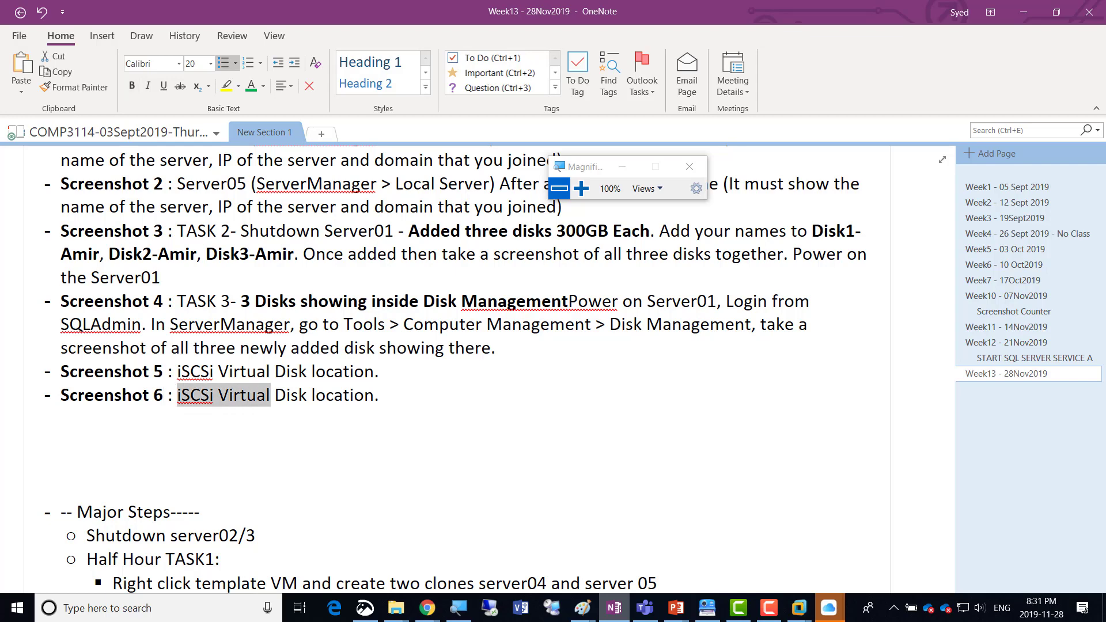
{"action": "key", "text": "shift+Right"}
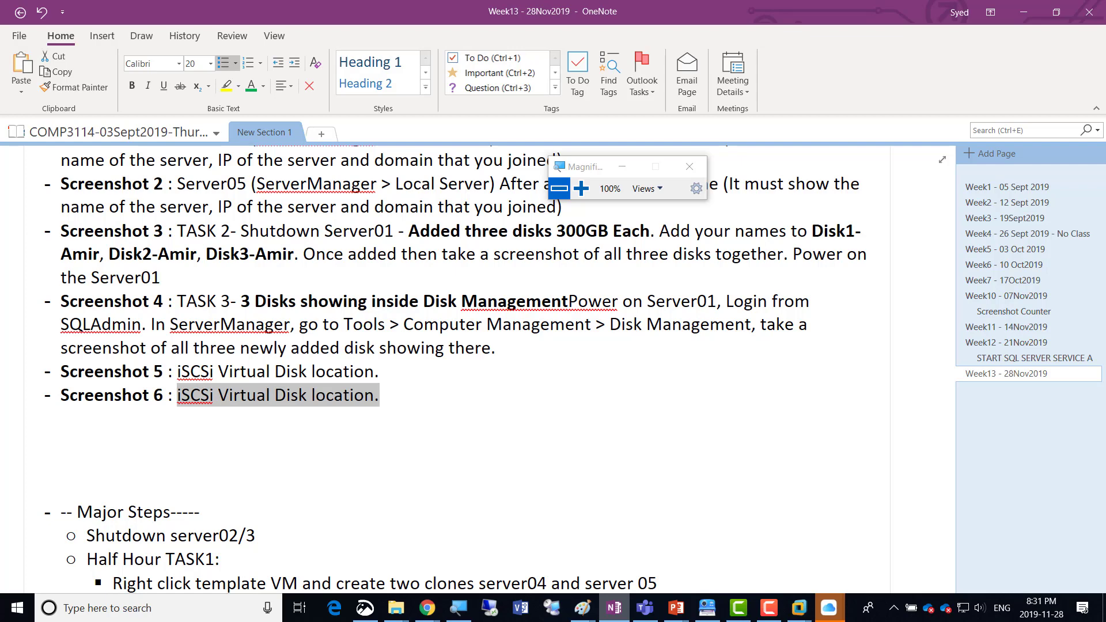
{"action": "type", "text": "iSCSi I"}
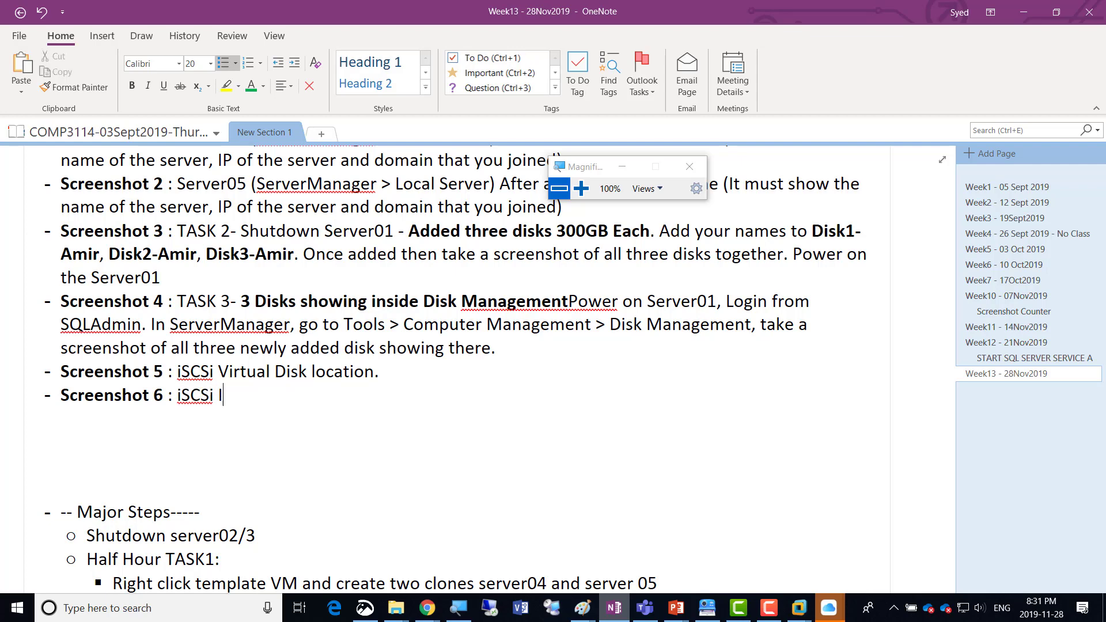
{"action": "type", "text": "nitiators IP Address"}
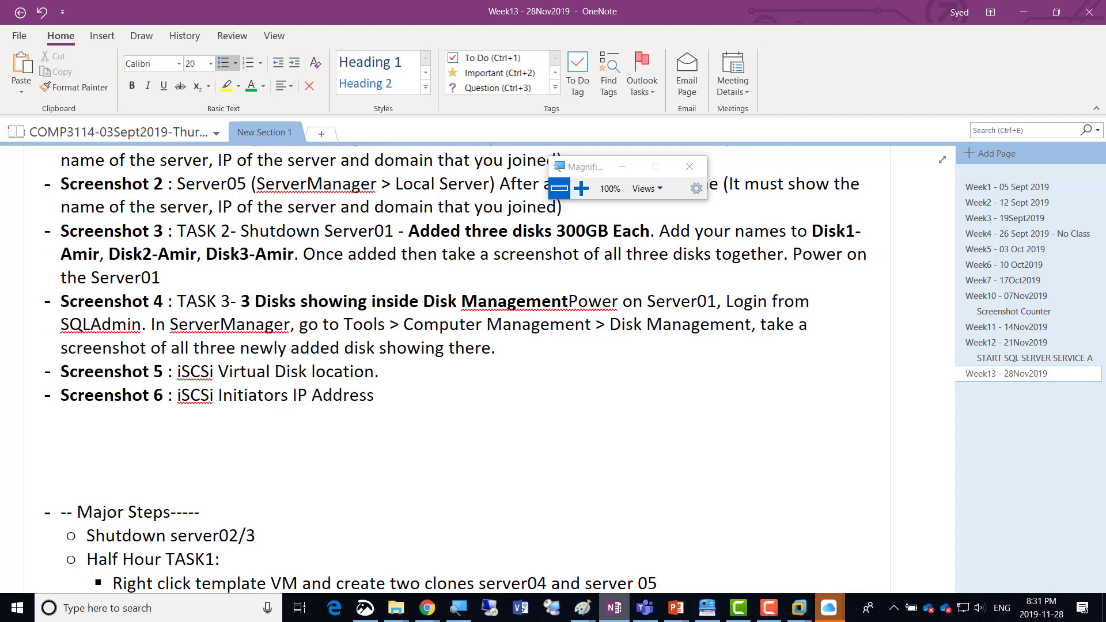
{"action": "type", "text": "es"}
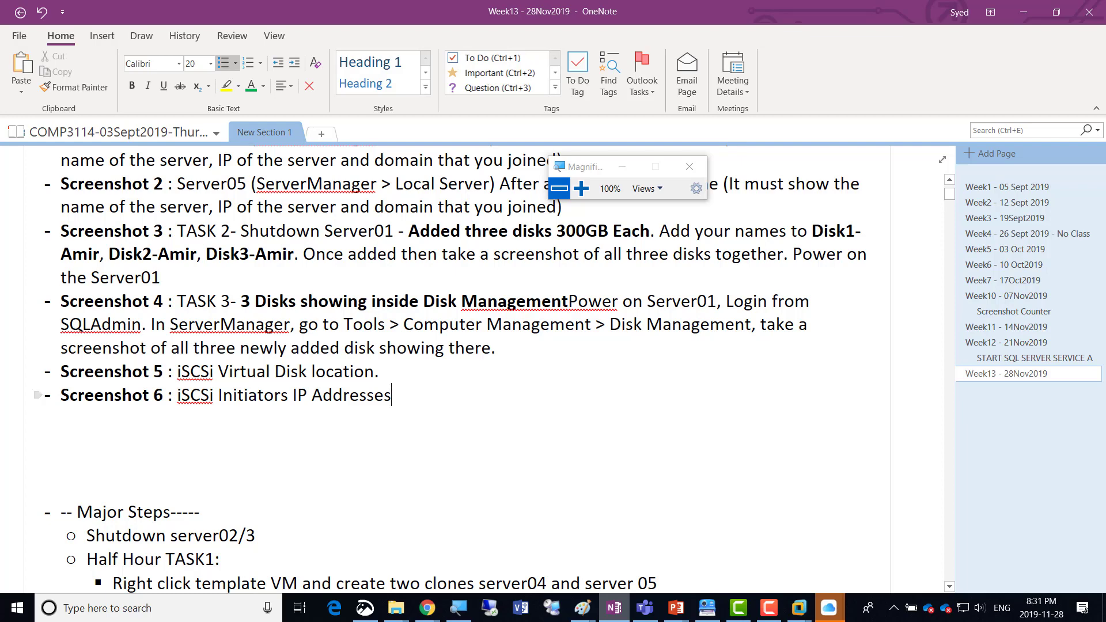
Leave the Week13 notes and switch back to the New iSCSI Virtual Disk Wizard on the Server01 virtual machine.
{"action": "key", "text": "alt+Tab"}
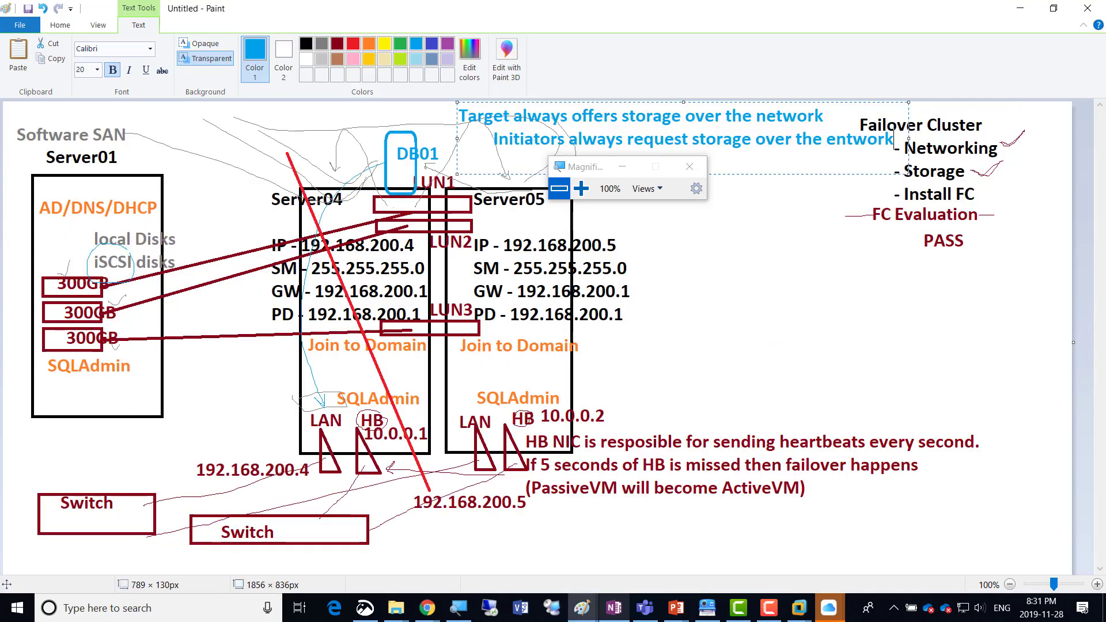
{"action": "key", "text": "alt+Tab"}
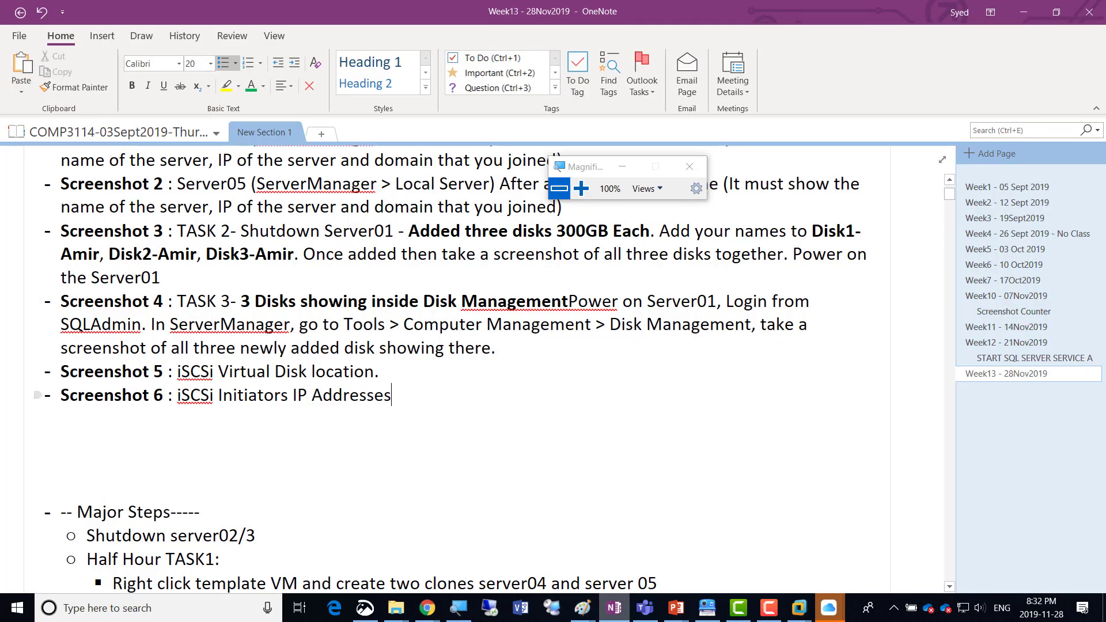
{"action": "left_click_drag", "start_coordinate": [392, 396], "coordinate": [177, 396]}
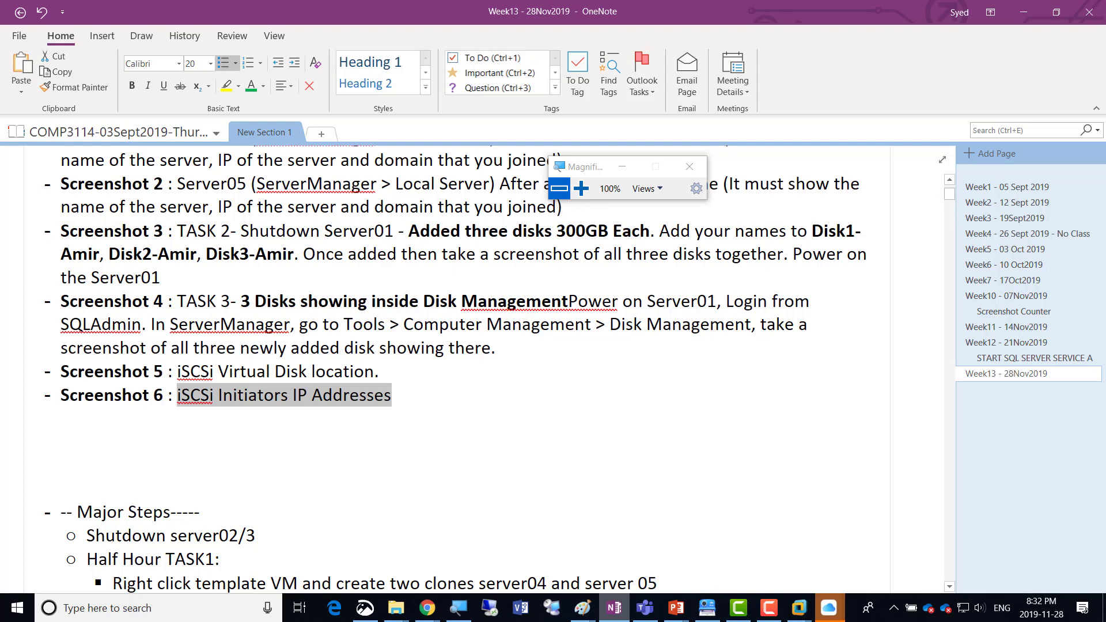
{"action": "key", "text": "alt+Tab"}
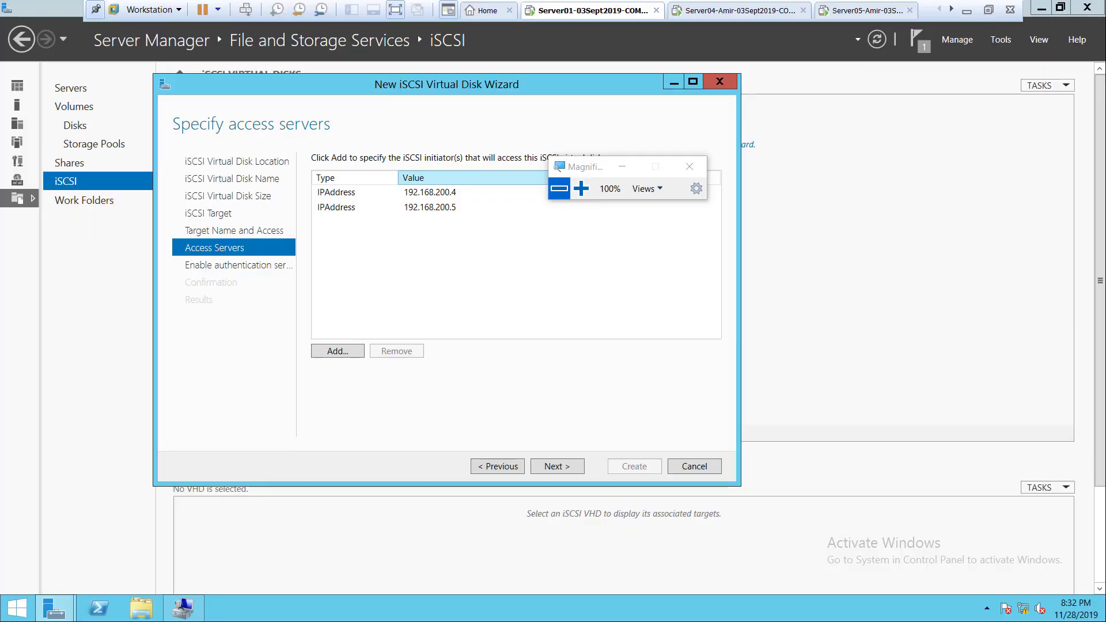
Accept the access servers, leave CHAP and reverse CHAP disabled, create the first iSCSI virtual disk and close the wizard.
{"action": "left_click", "coordinate": [581, 189]}
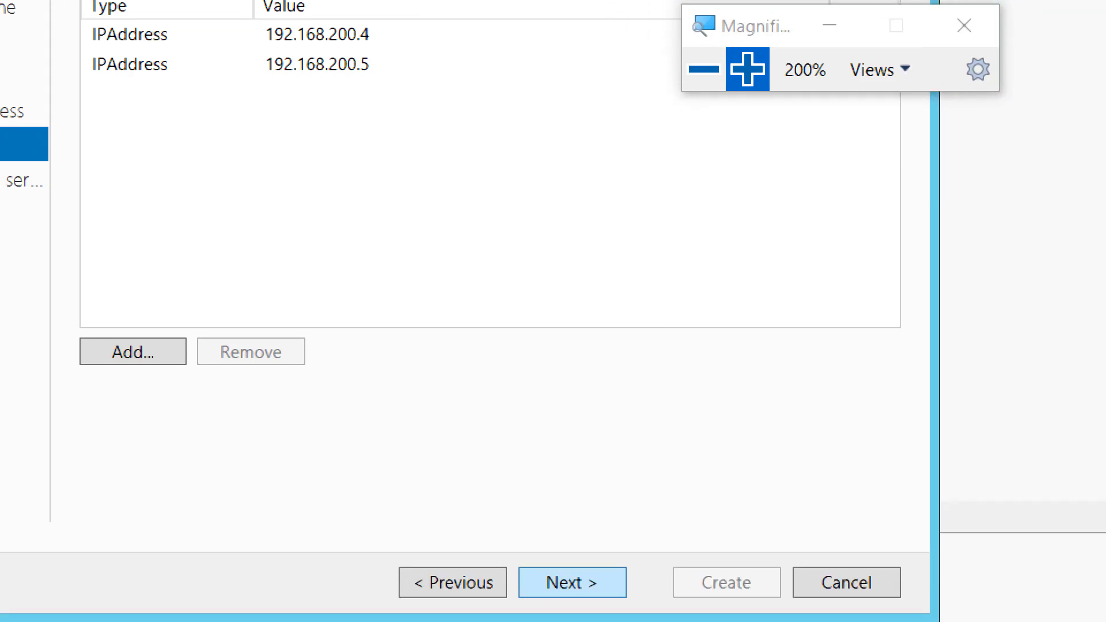
{"action": "left_click", "coordinate": [572, 582]}
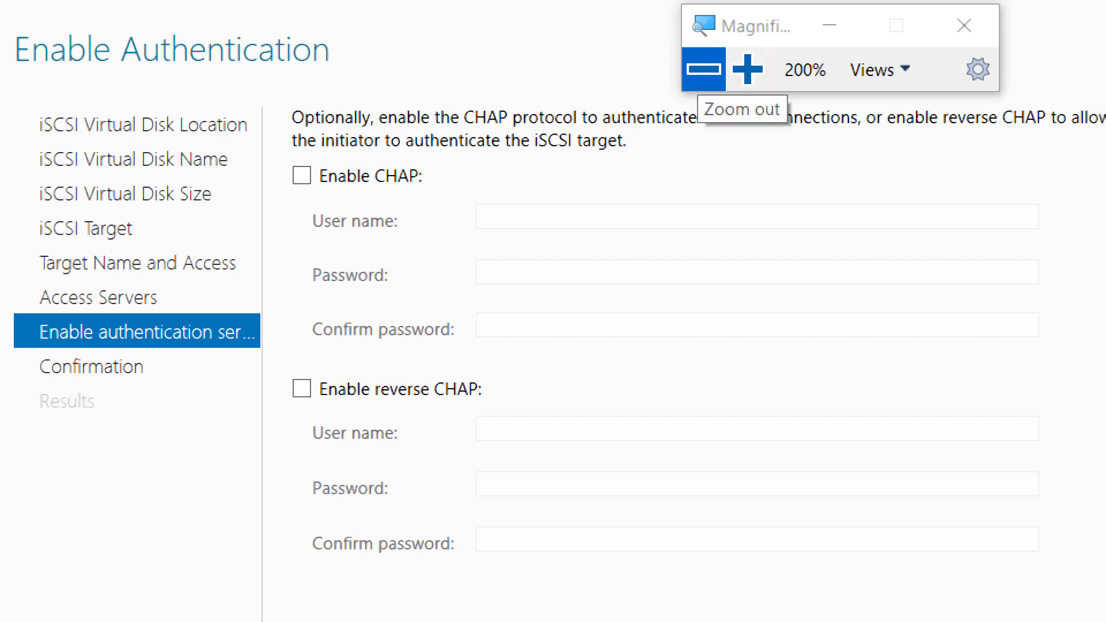
{"action": "left_click", "coordinate": [704, 69]}
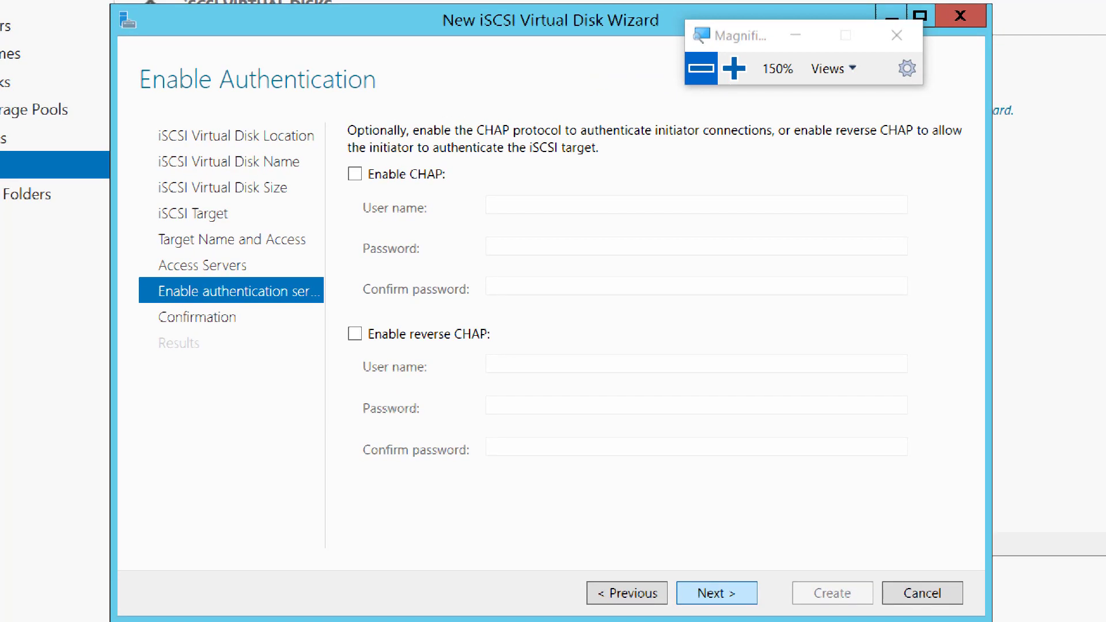
{"action": "key", "text": "Return"}
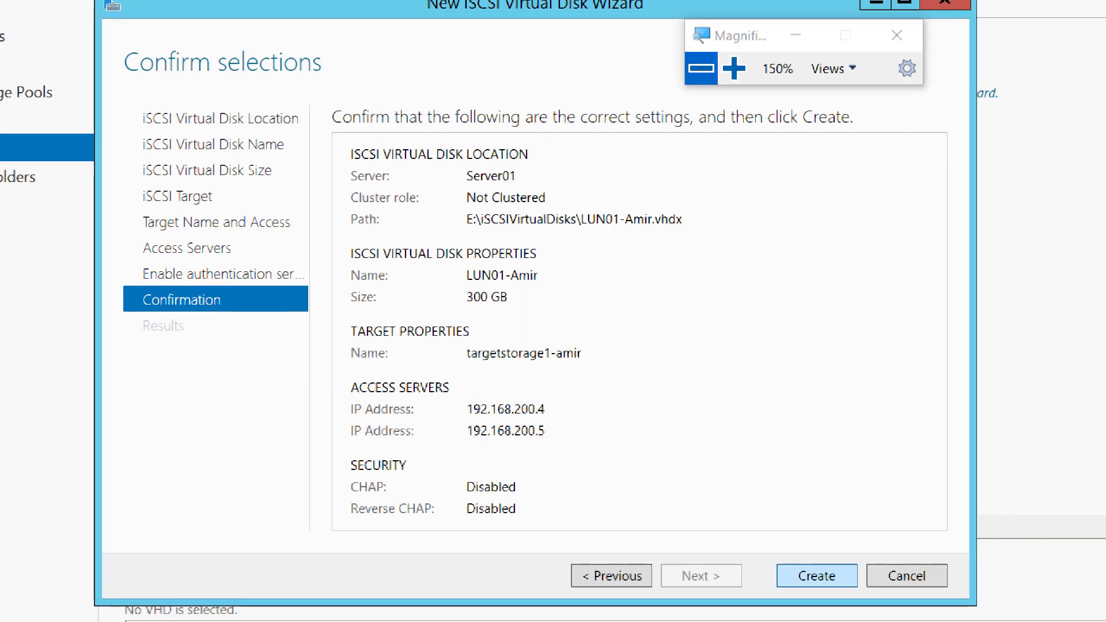
{"action": "key", "text": "Return"}
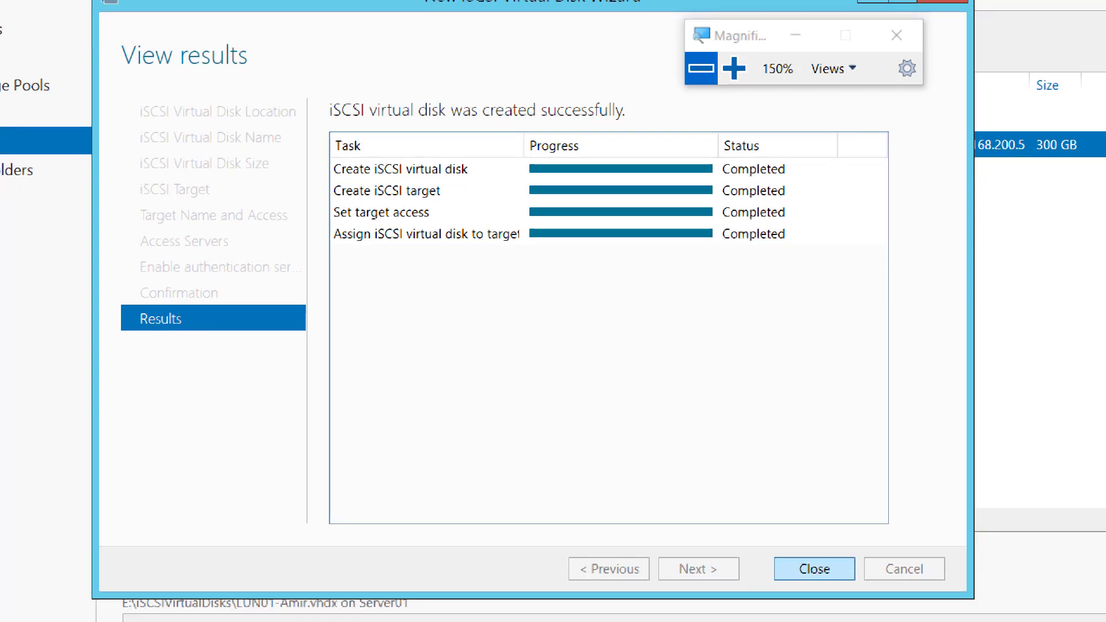
{"action": "left_click", "coordinate": [814, 569]}
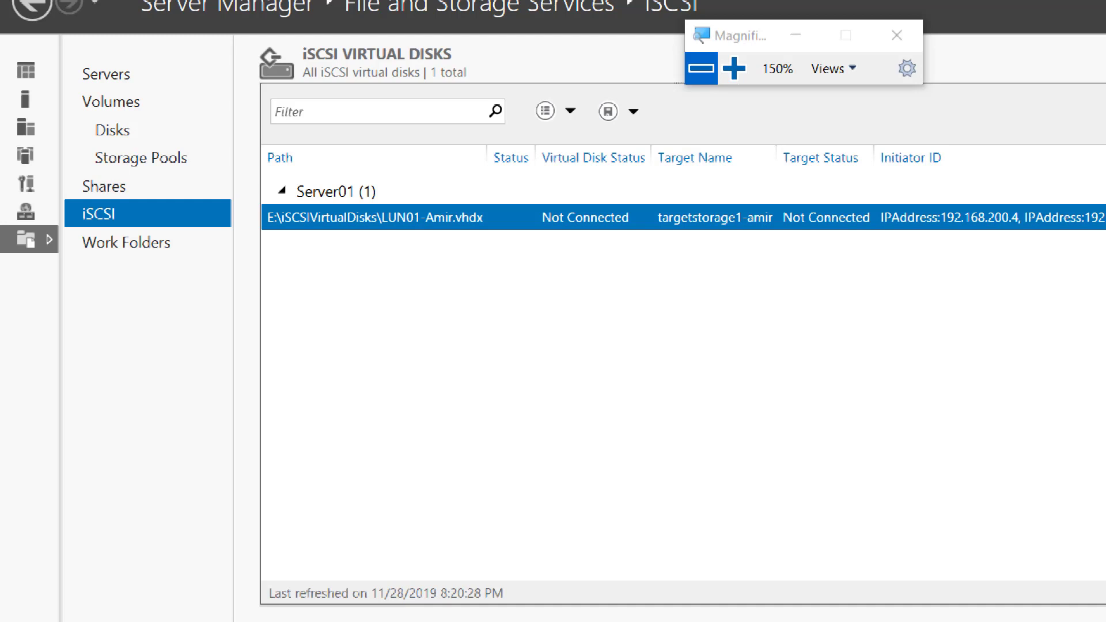
Start a new iSCSI virtual disk on Server01 and choose volume F: as its storage location.
{"action": "right_click", "coordinate": [459, 289]}
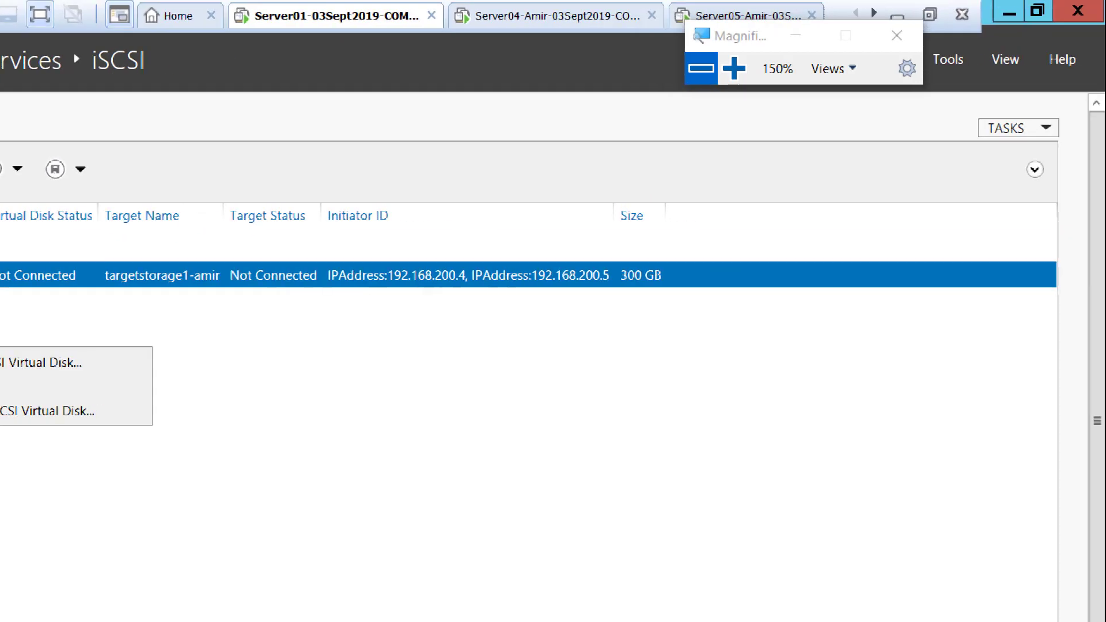
{"action": "left_click", "coordinate": [1018, 127]}
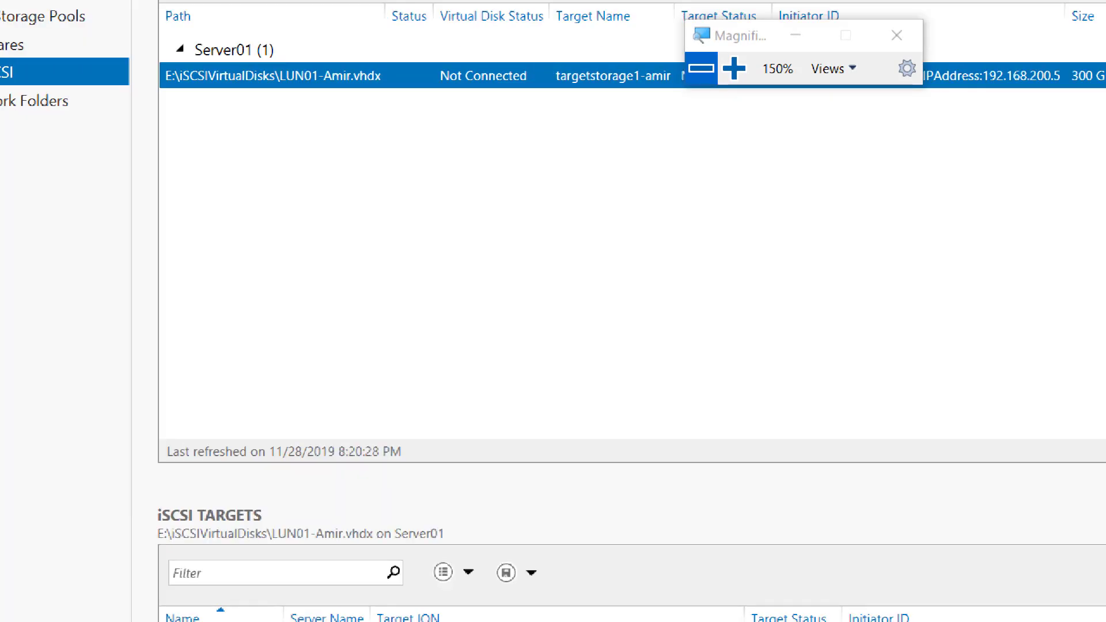
{"action": "right_click", "coordinate": [341, 179]}
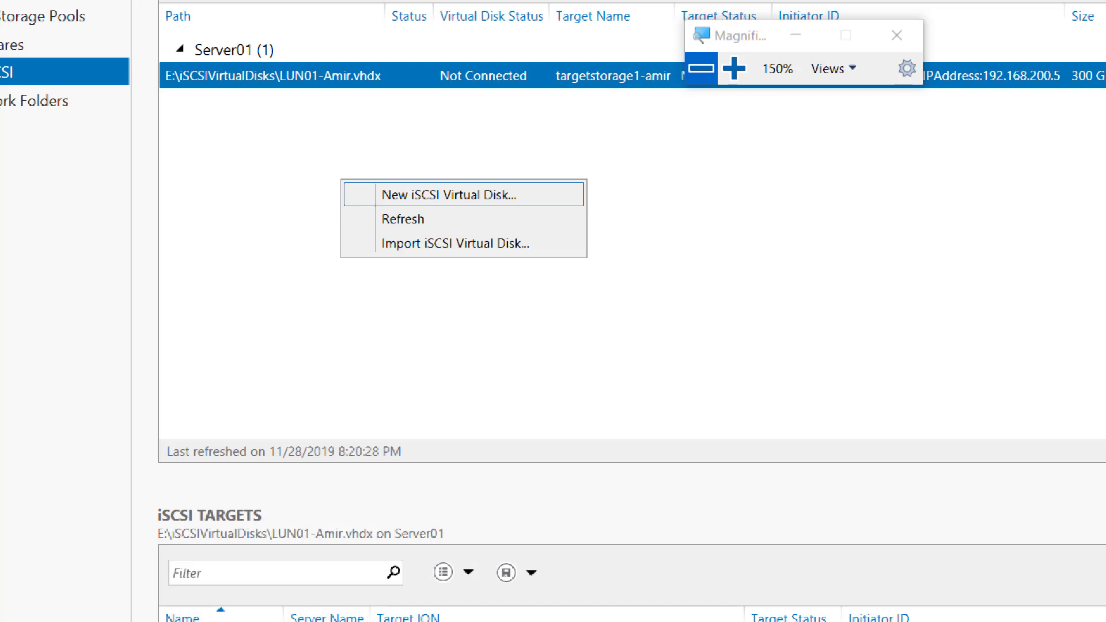
{"action": "left_click", "coordinate": [449, 194]}
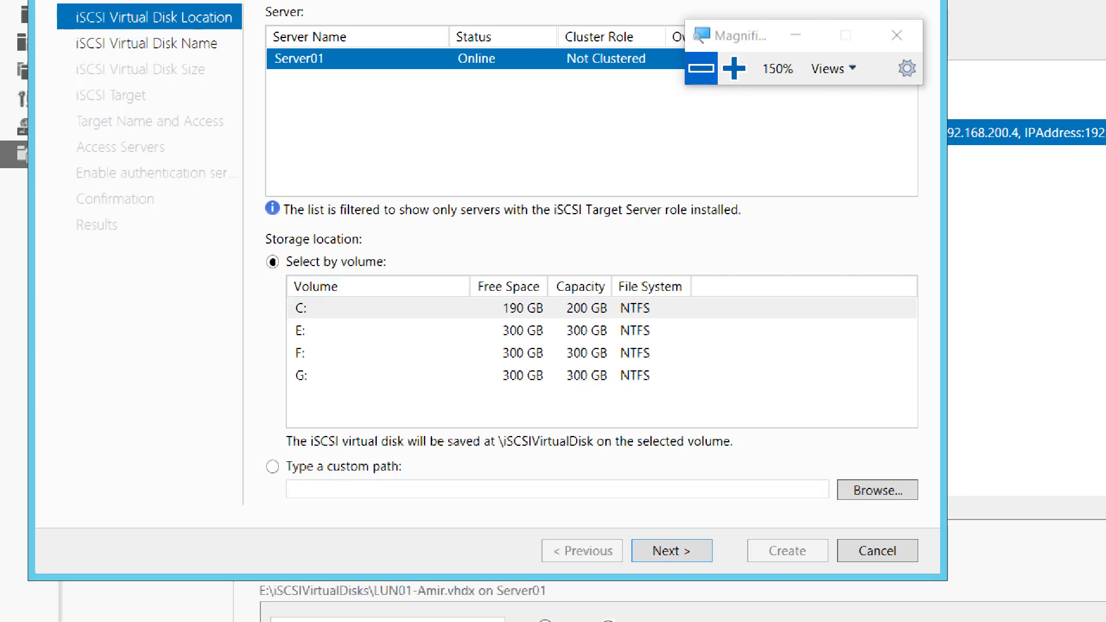
{"action": "left_click", "coordinate": [346, 354]}
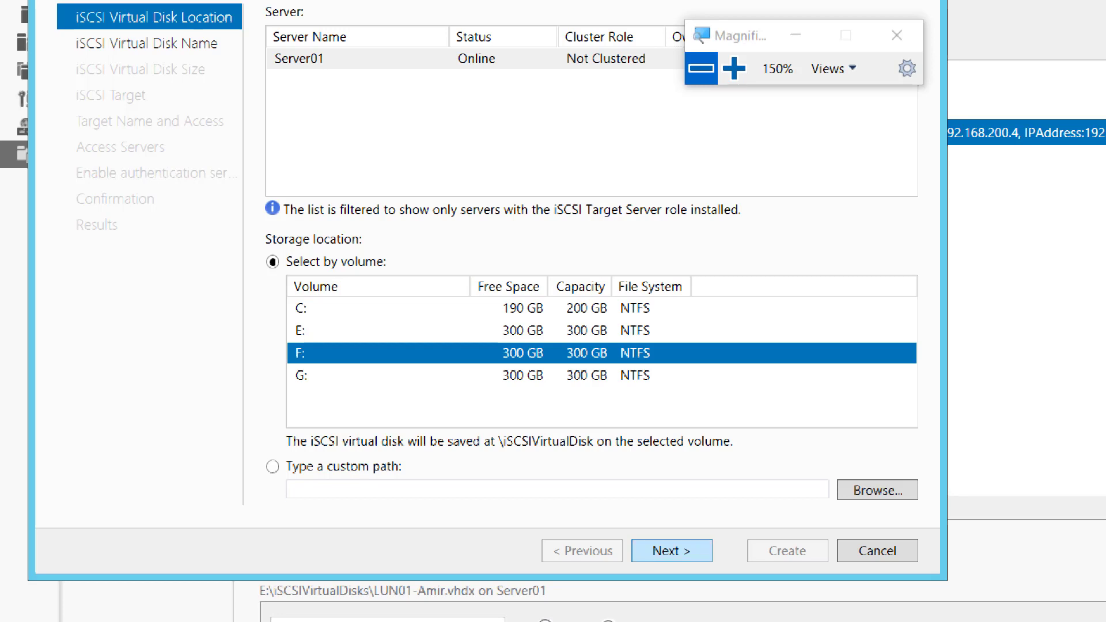
{"action": "left_click", "coordinate": [672, 551]}
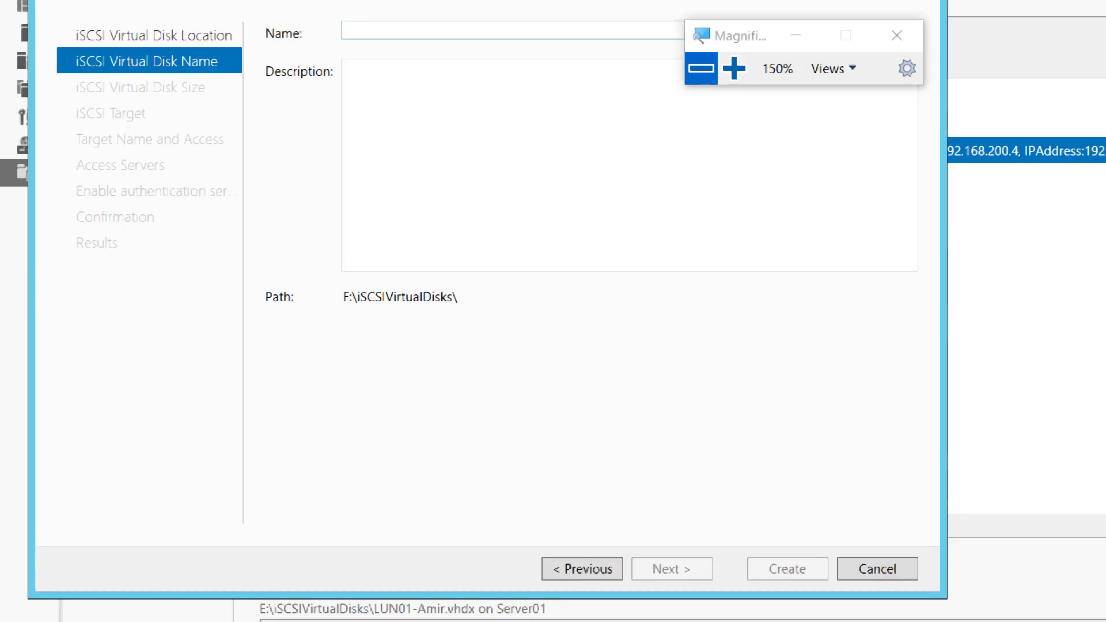
Name the virtual disk LUN02 with the owner's first name as a hyphenated suffix, and make it 300 GB, dynamically expanding.
{"action": "type", "text": "LUN02"}
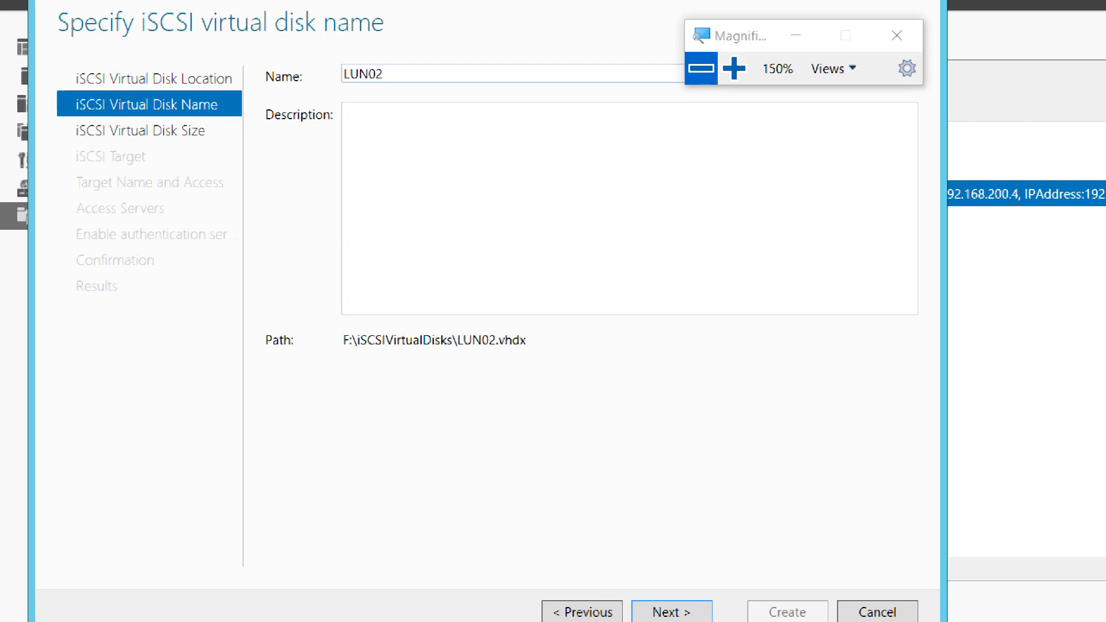
{"action": "type", "text": "-Amir"}
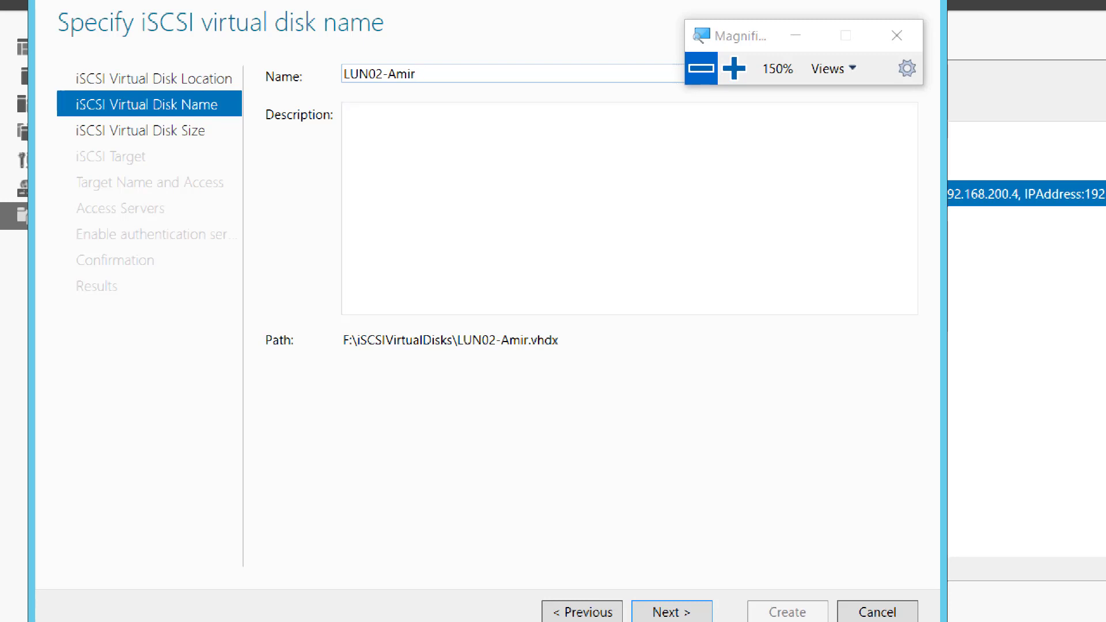
{"action": "key", "text": "Return"}
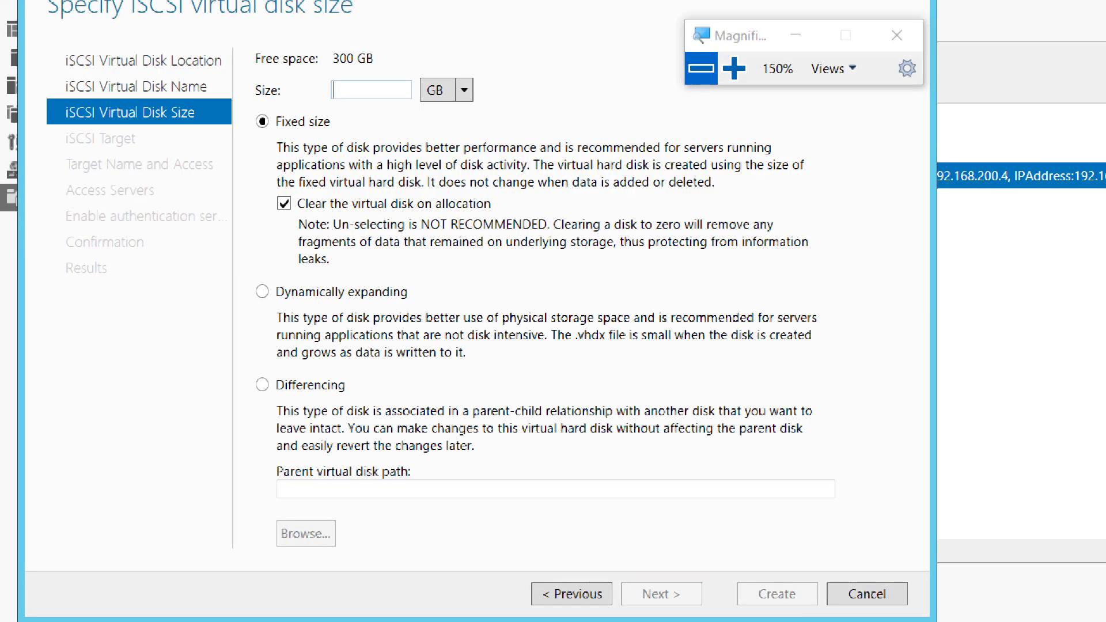
{"action": "type", "text": "300"}
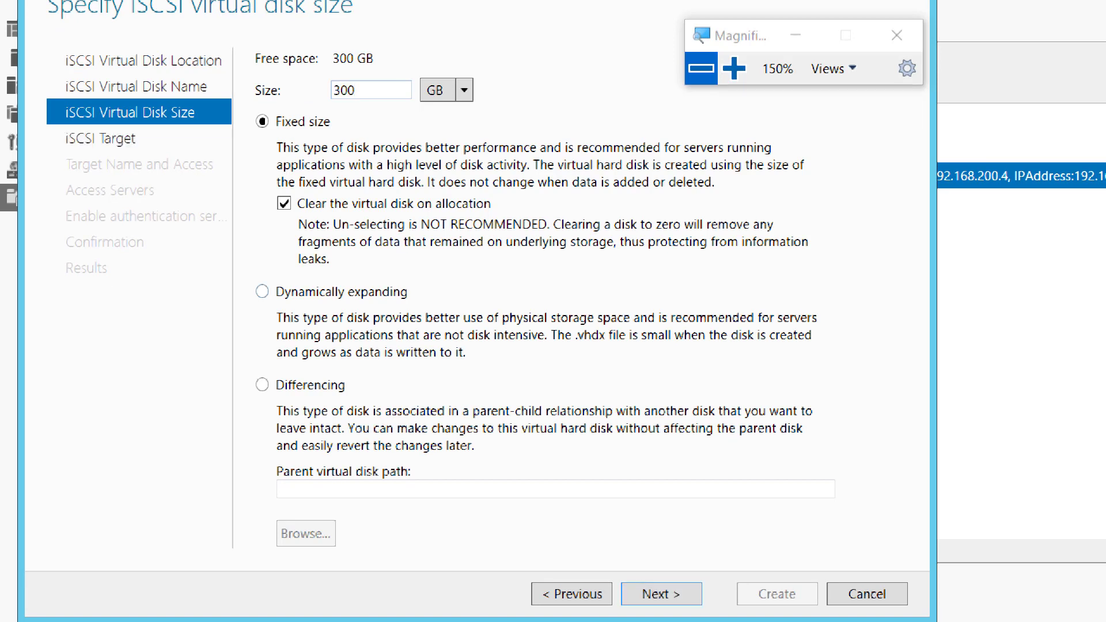
{"action": "left_click", "coordinate": [263, 291]}
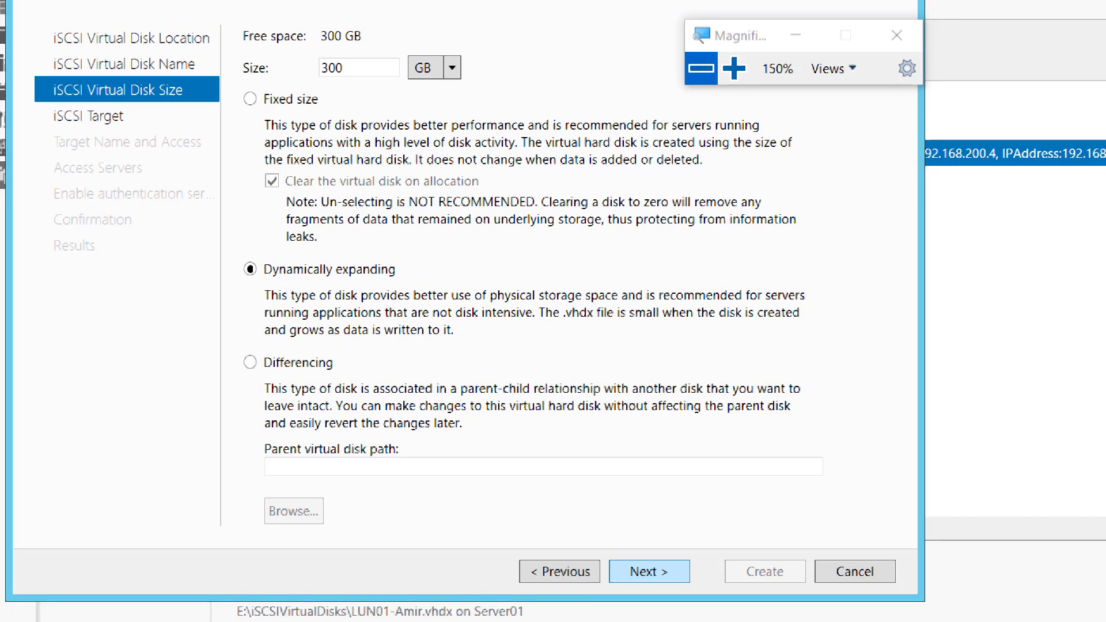
{"action": "left_click", "coordinate": [649, 572]}
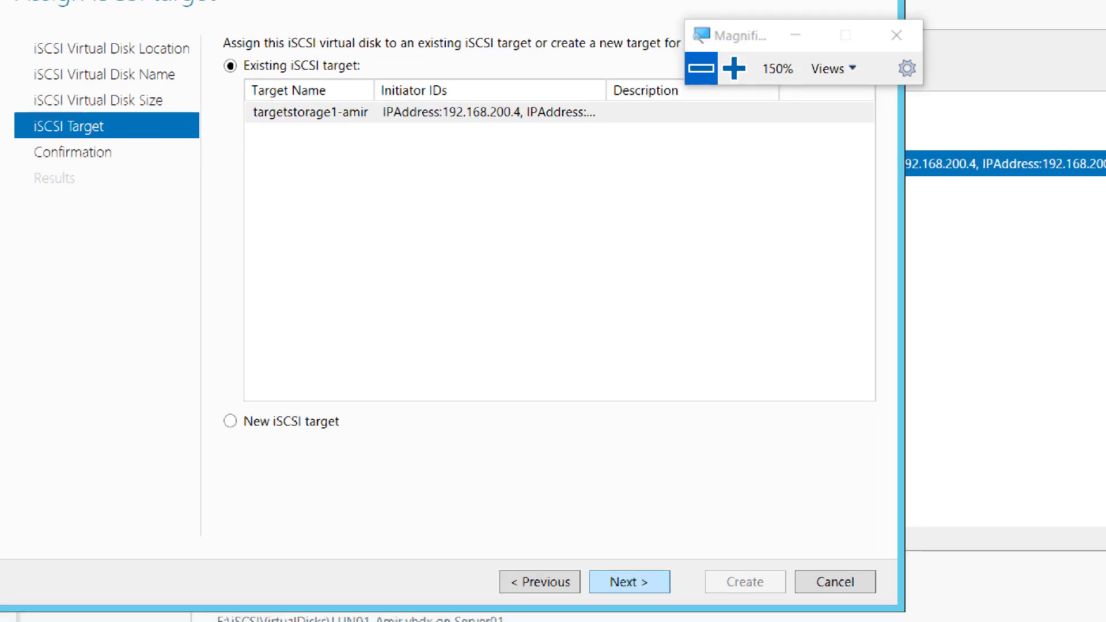
Assign the LUN02 disk to the existing iSCSI target, create it and close the wizard.
{"action": "key", "text": "Return"}
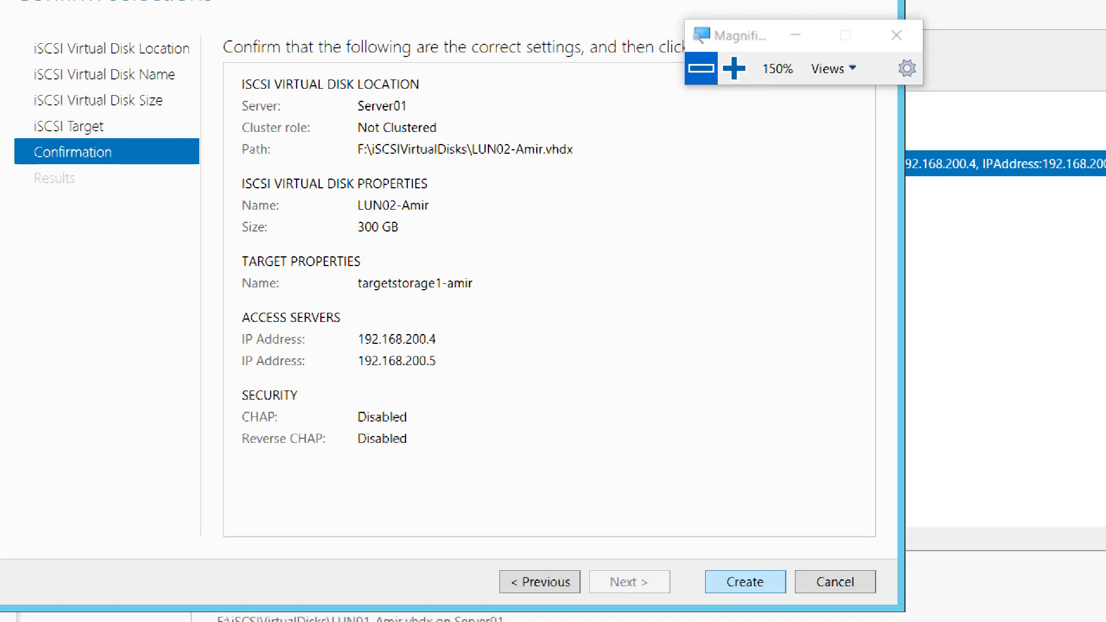
{"action": "key", "text": "Return"}
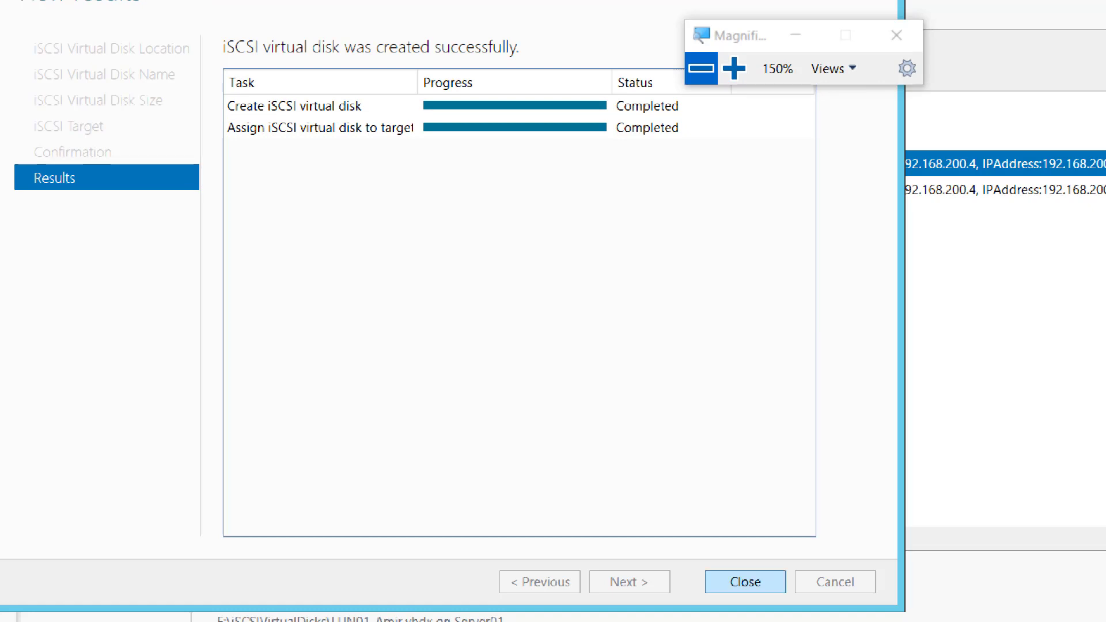
{"action": "key", "text": "Return"}
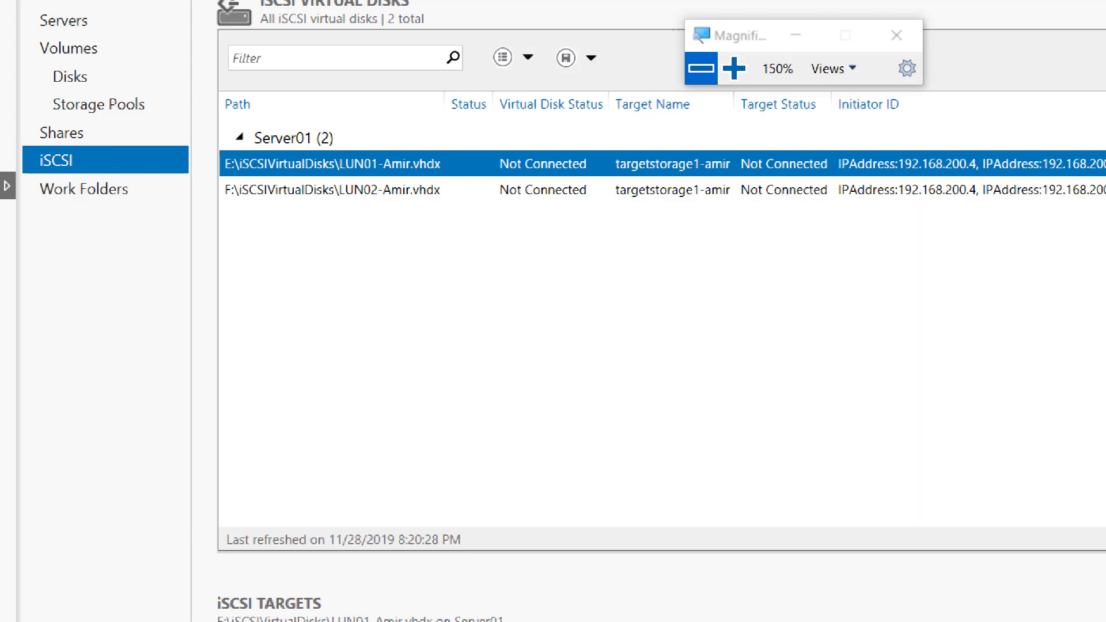
Start another new iSCSI virtual disk on Server01 and choose volume G: as its storage location.
{"action": "right_click", "coordinate": [385, 246]}
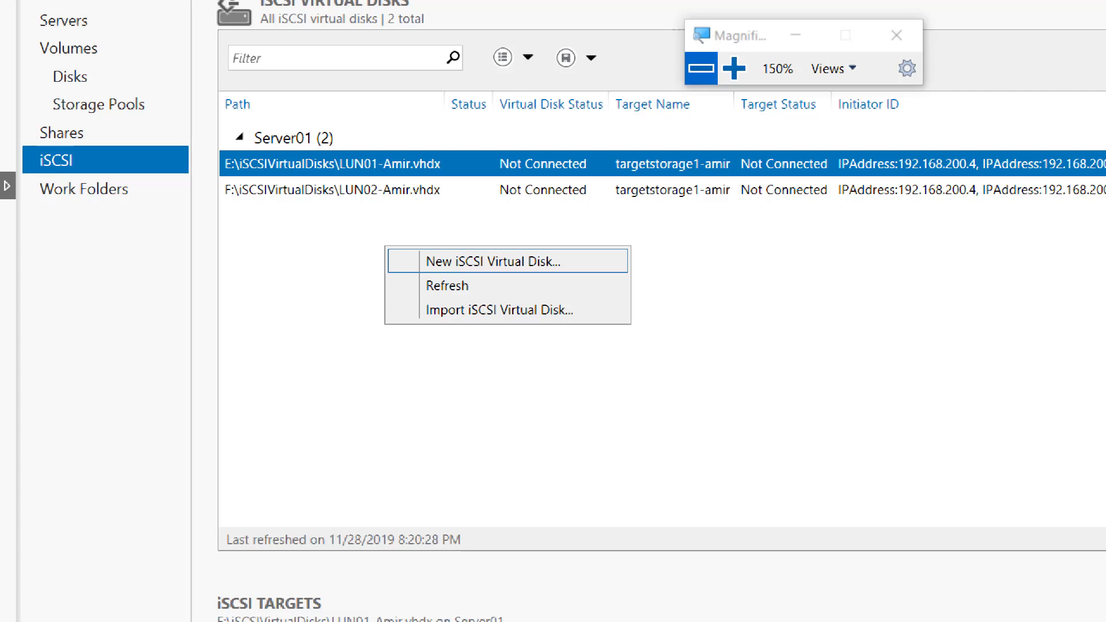
{"action": "left_click", "coordinate": [493, 262]}
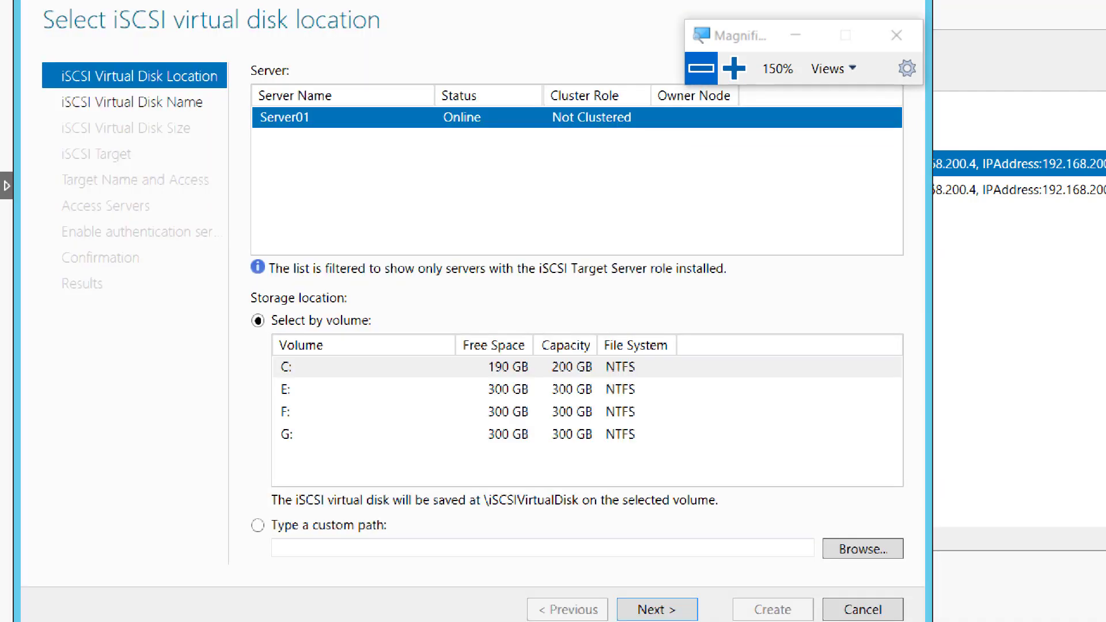
{"action": "left_click", "coordinate": [514, 434]}
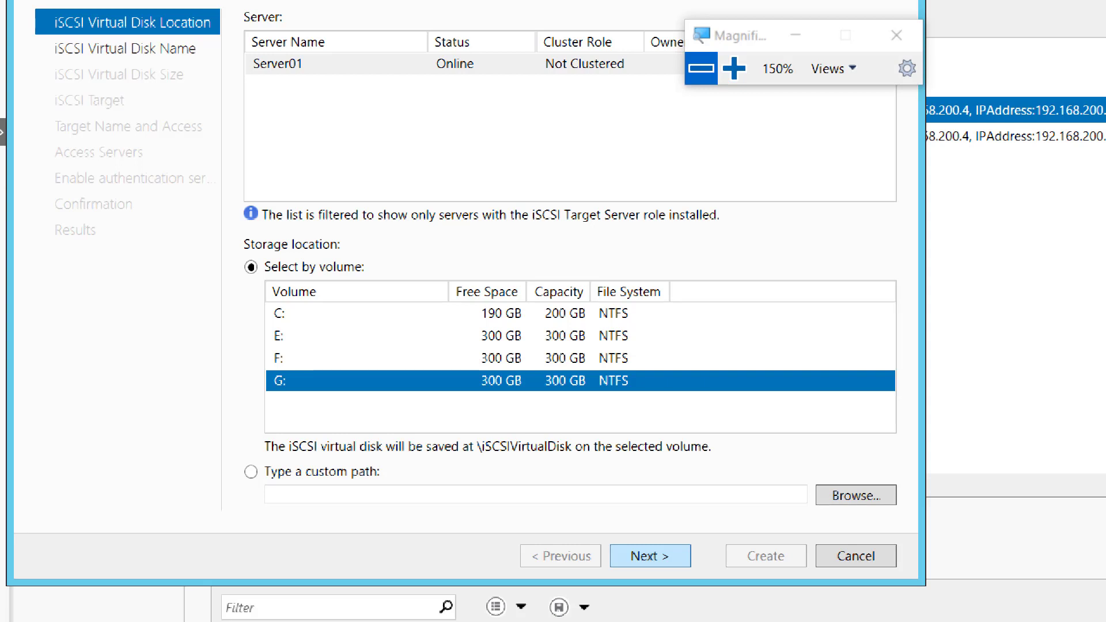
{"action": "left_click", "coordinate": [650, 556]}
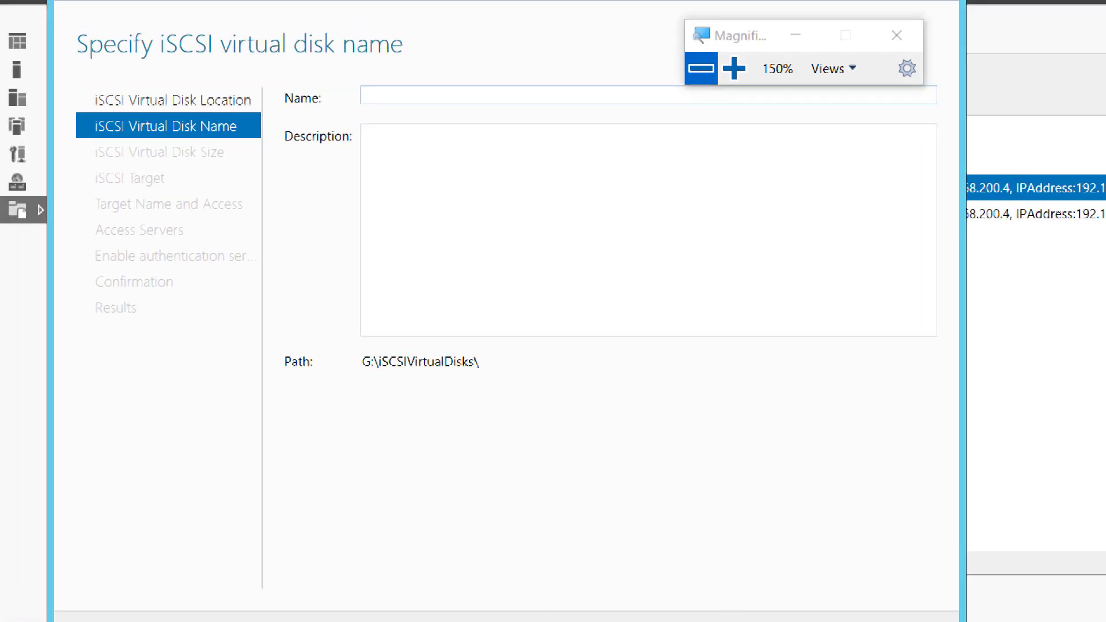
Name the virtual disk LUN03 with the owner's first name as a hyphenated suffix, and make it 300 GB, dynamically expanding.
{"action": "type", "text": "LUN"}
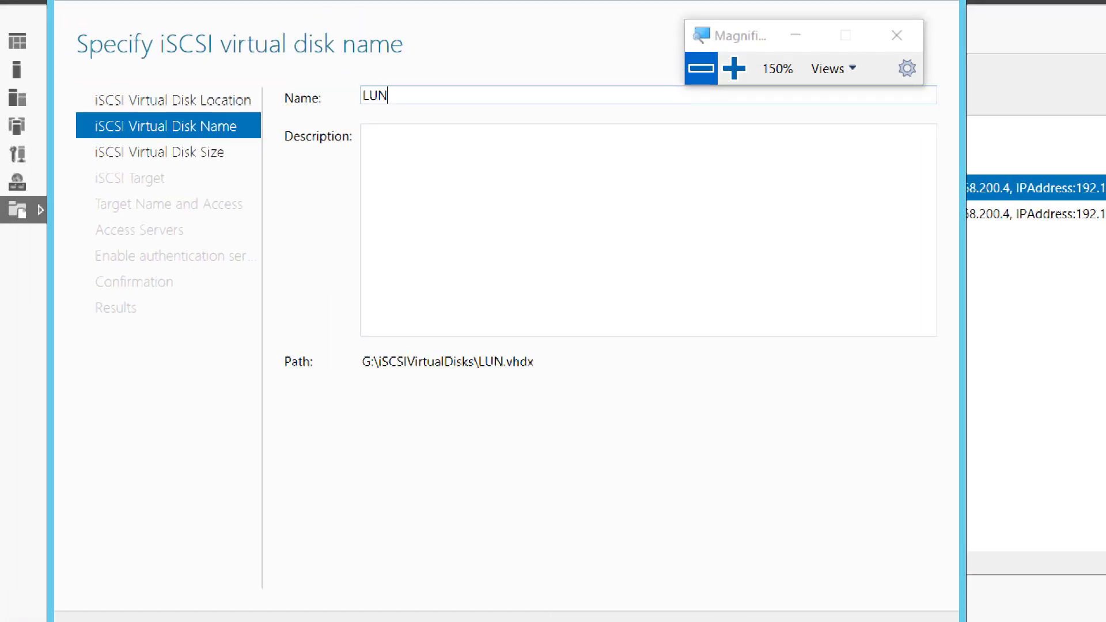
{"action": "type", "text": "03"}
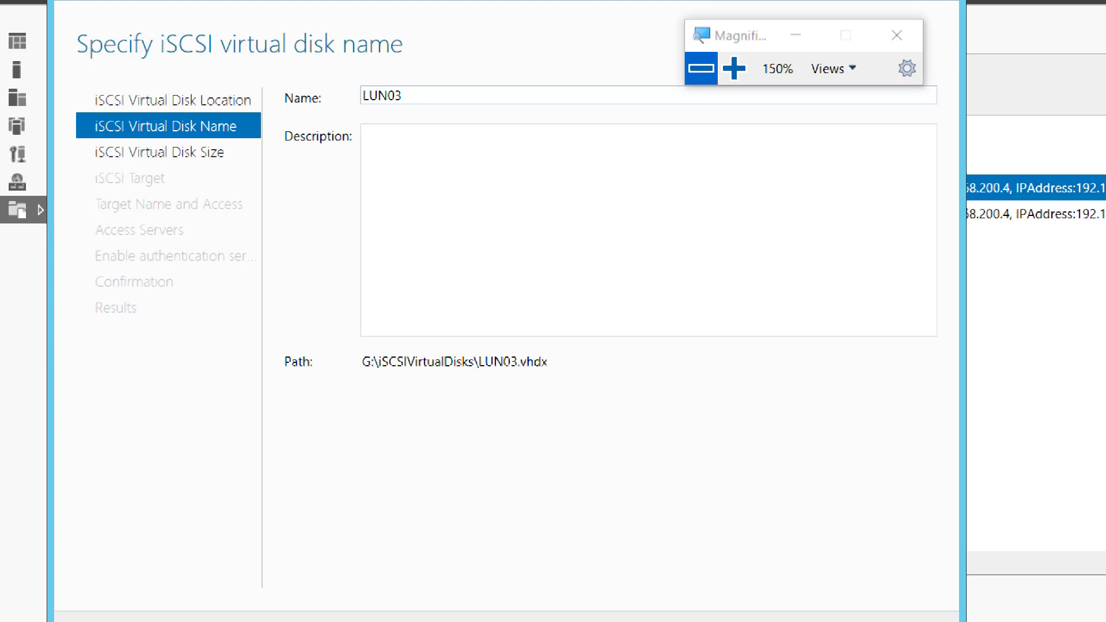
{"action": "type", "text": "-Amir"}
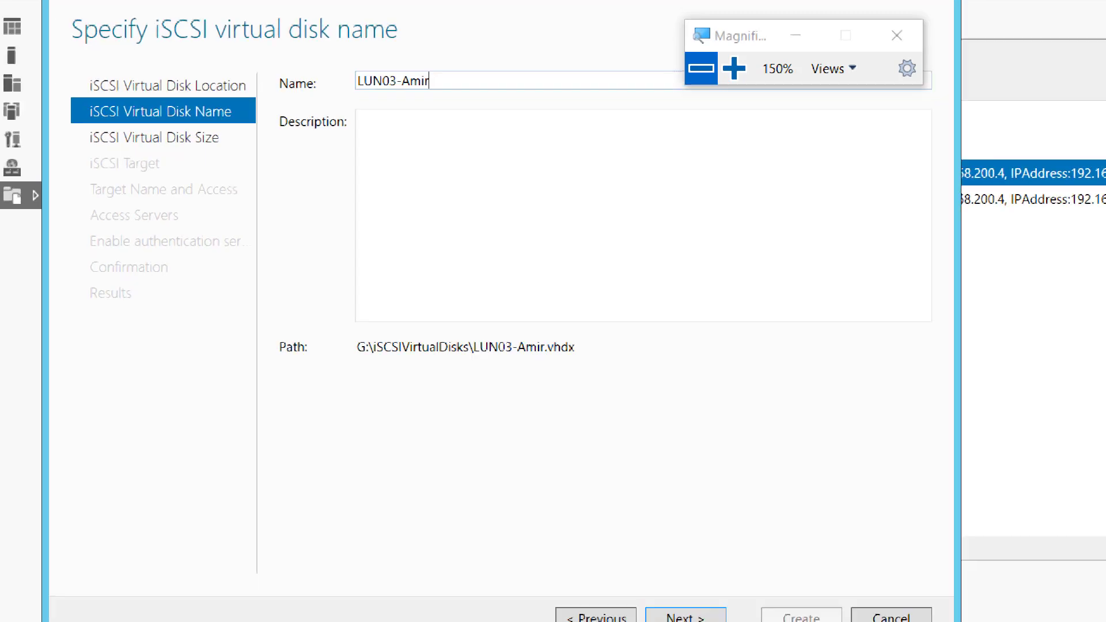
{"action": "left_click", "coordinate": [674, 596]}
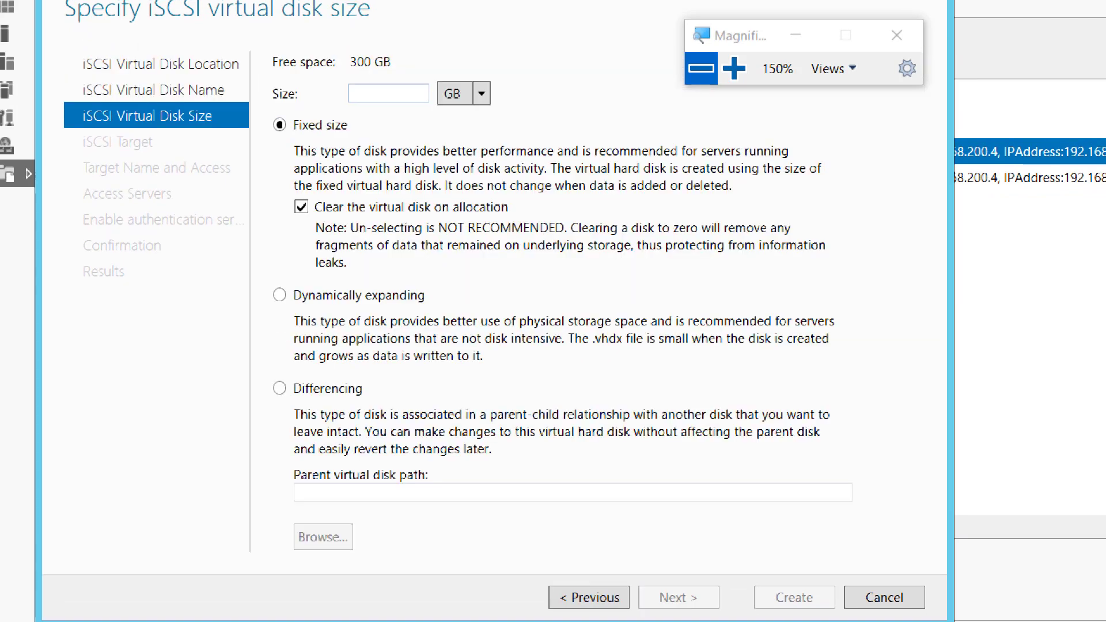
{"action": "type", "text": "300"}
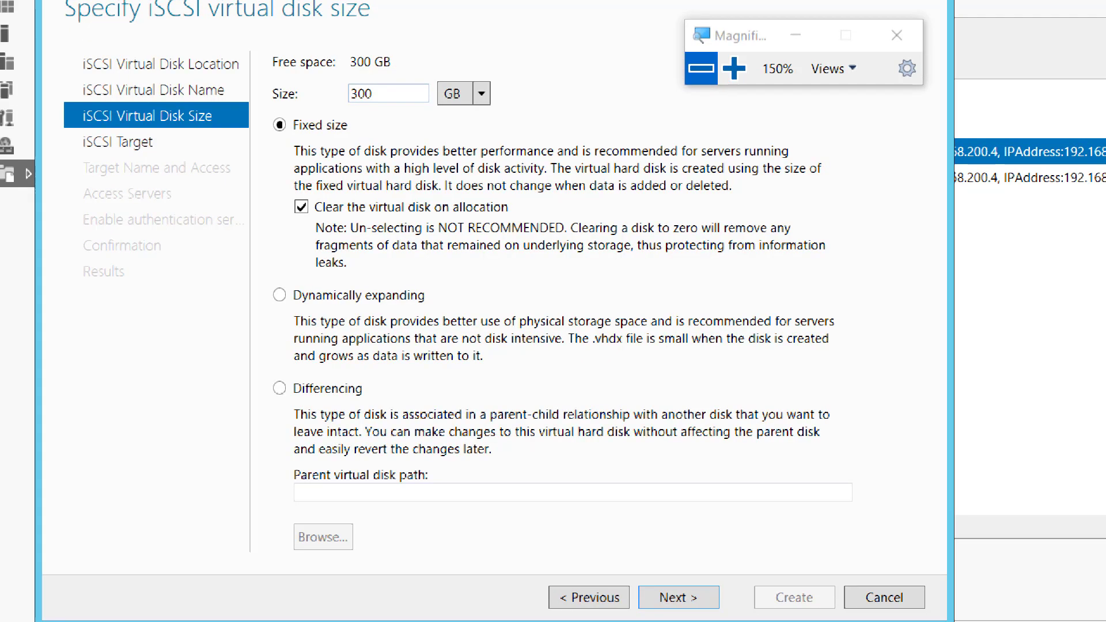
{"action": "left_click", "coordinate": [280, 295]}
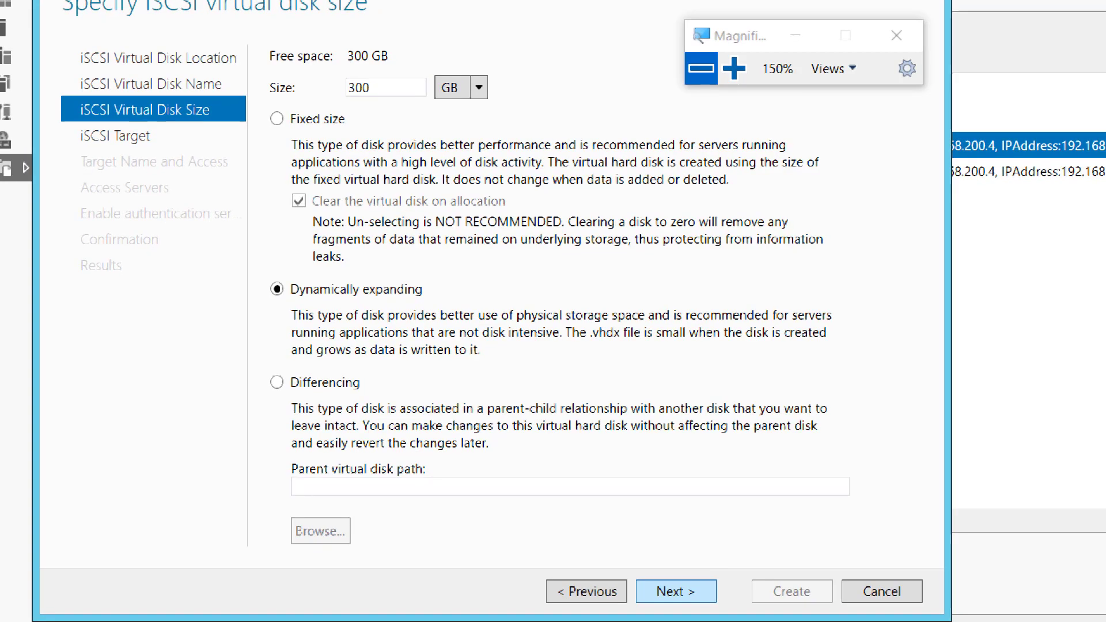
Assign the LUN03 disk to the existing iSCSI target, create it and close the wizard.
{"action": "left_click", "coordinate": [677, 591]}
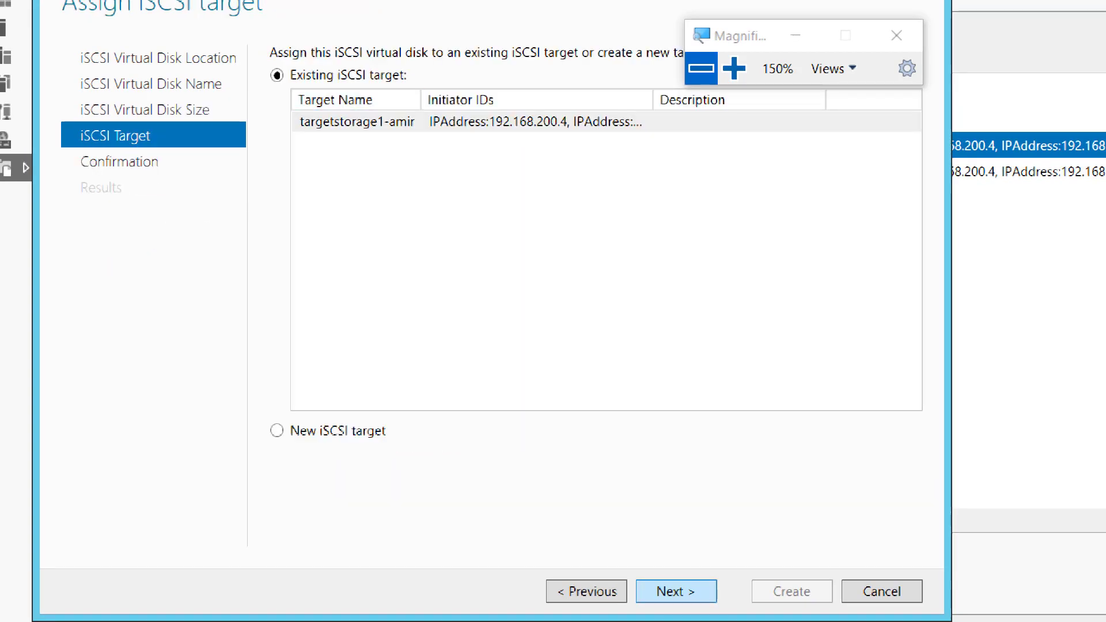
{"action": "left_click", "coordinate": [676, 591]}
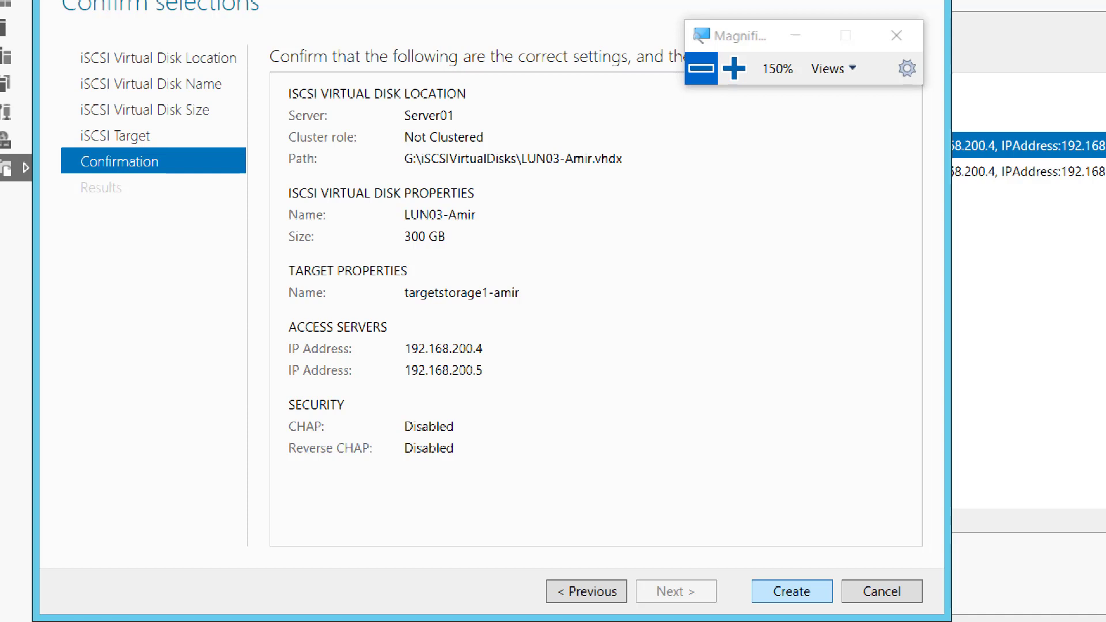
{"action": "left_click", "coordinate": [791, 591]}
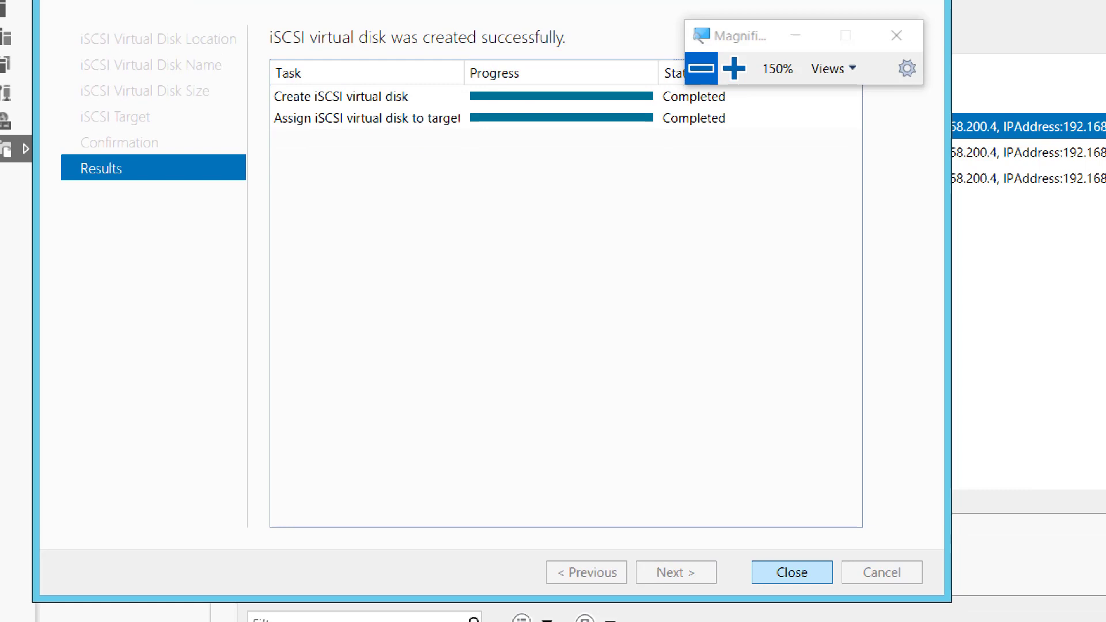
{"action": "left_click", "coordinate": [792, 572]}
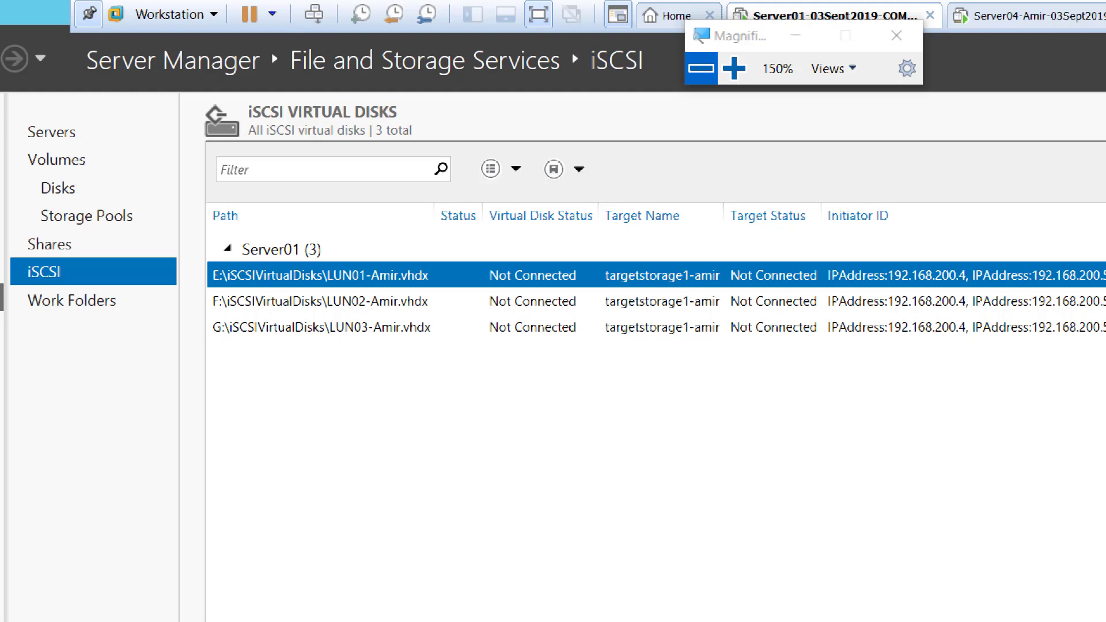
Return the magnification to 100% and switch from the Server01 virtual machine to the OneNote page listing the required screenshots.
{"action": "left_click", "coordinate": [701, 68]}
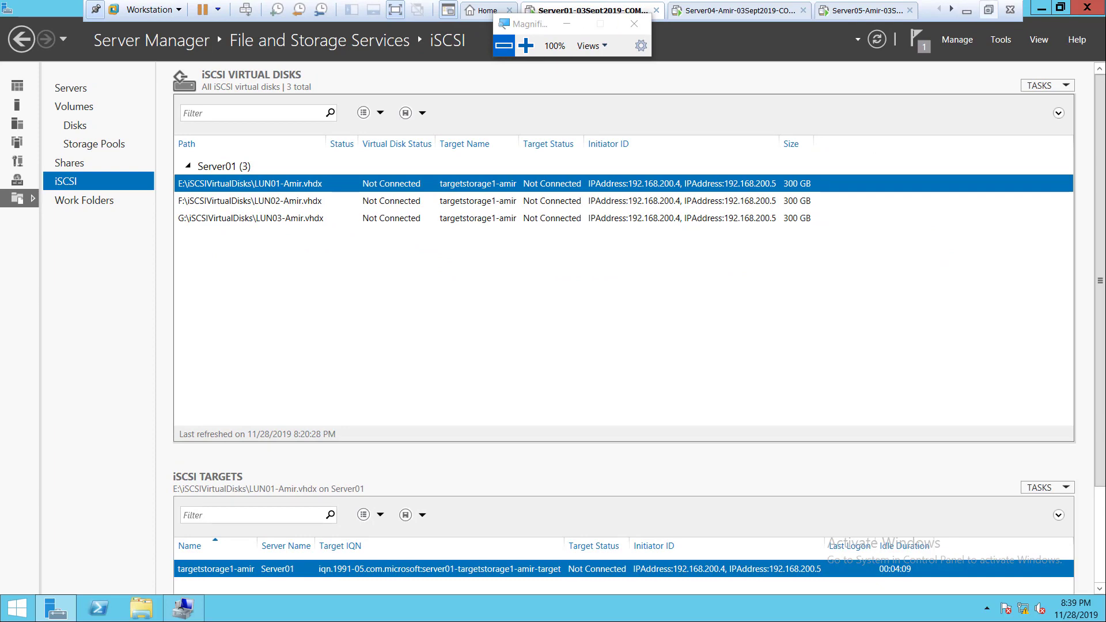
{"action": "left_click", "coordinate": [988, 9]}
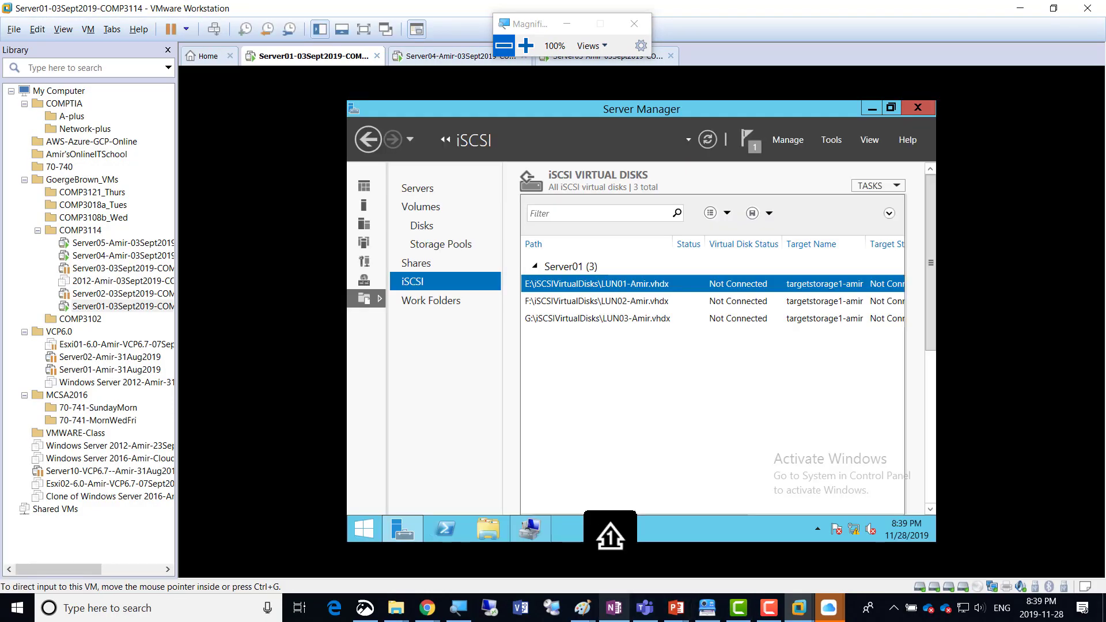
{"action": "left_click", "coordinate": [614, 608]}
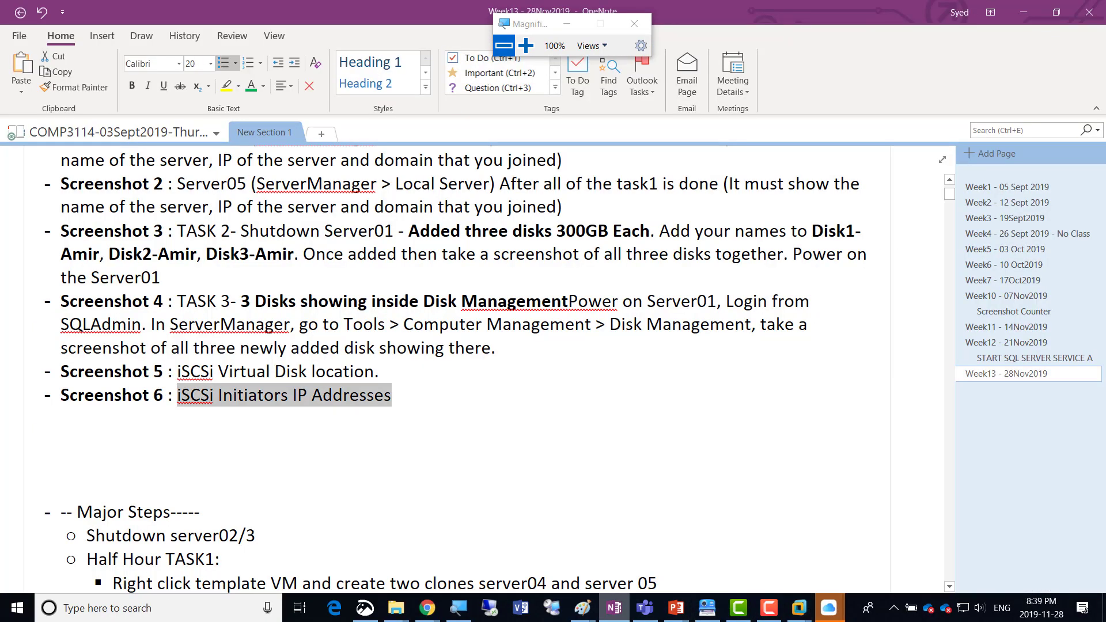
Duplicate the Screenshot 6 bullet of the required screenshots list onto a new line directly below it.
{"action": "left_click", "coordinate": [177, 371]}
{"action": "key", "text": "Right"}
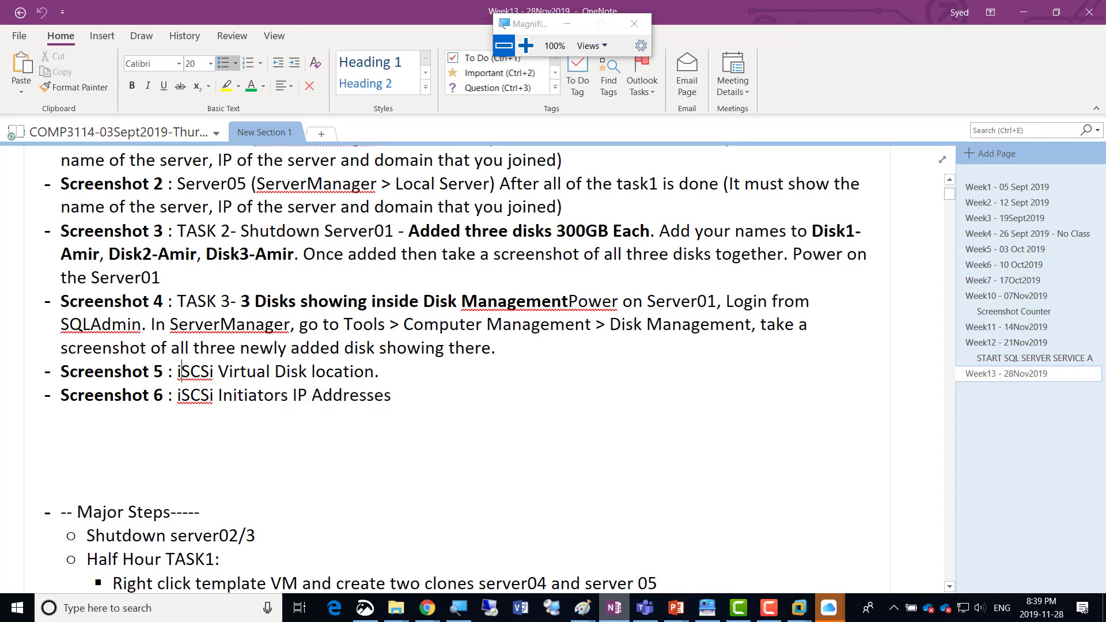
{"action": "key", "text": "Down"}
{"action": "key", "text": "Left"}
{"action": "key", "text": "Left"}
{"action": "key", "text": "Left"}
{"action": "key", "text": "Left"}
{"action": "key", "text": "Left"}
{"action": "key", "text": "Left"}
{"action": "key", "text": "Left"}
{"action": "key", "text": "Left"}
{"action": "key", "text": "Left"}
{"action": "key", "text": "Left"}
{"action": "key", "text": "Left"}
{"action": "key", "text": "Left"}
{"action": "key", "text": "Left"}
{"action": "key", "text": "Left"}
{"action": "key", "text": "Left"}
{"action": "key", "text": "Left"}
{"action": "key", "text": "shift+End"}
{"action": "key", "text": "ctrl+c"}
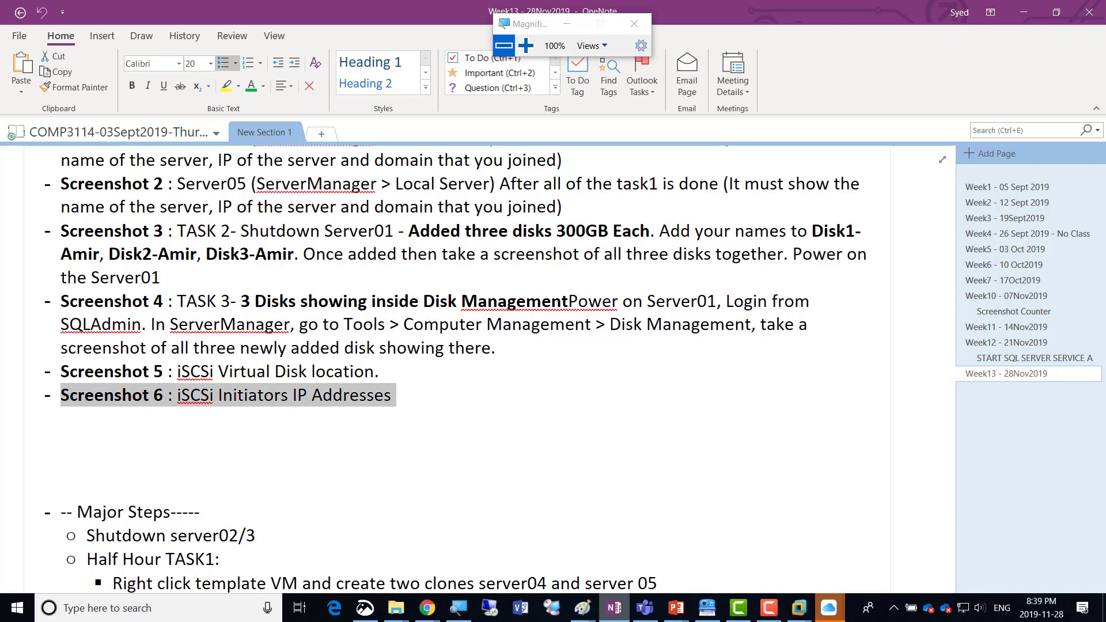
{"action": "key", "text": "End"}
{"action": "key", "text": "Return"}
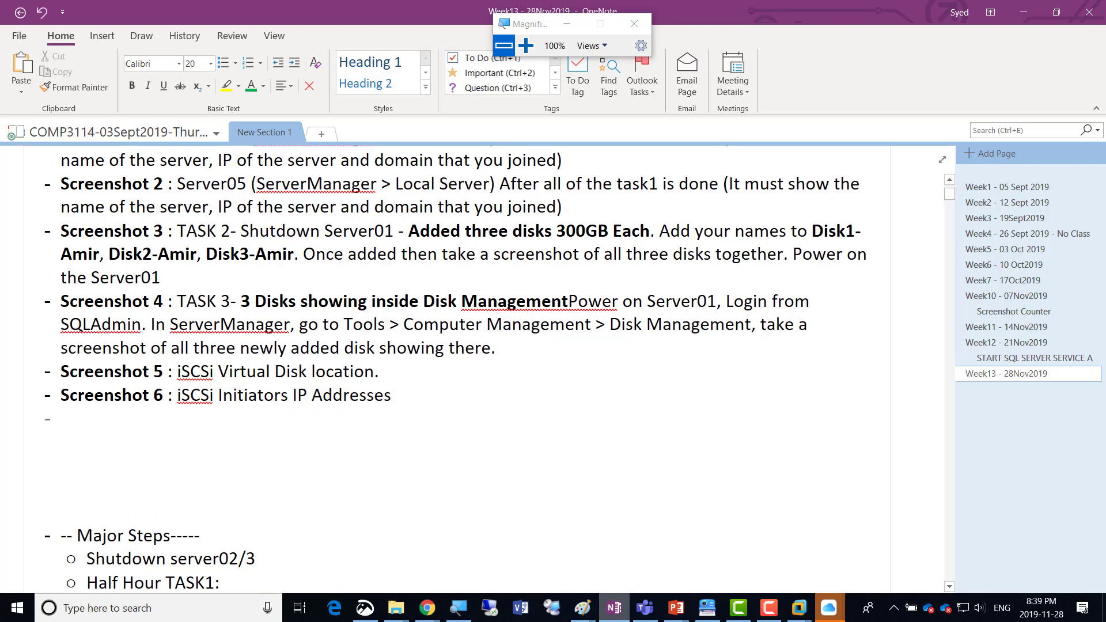
{"action": "key", "text": "ctrl+v"}
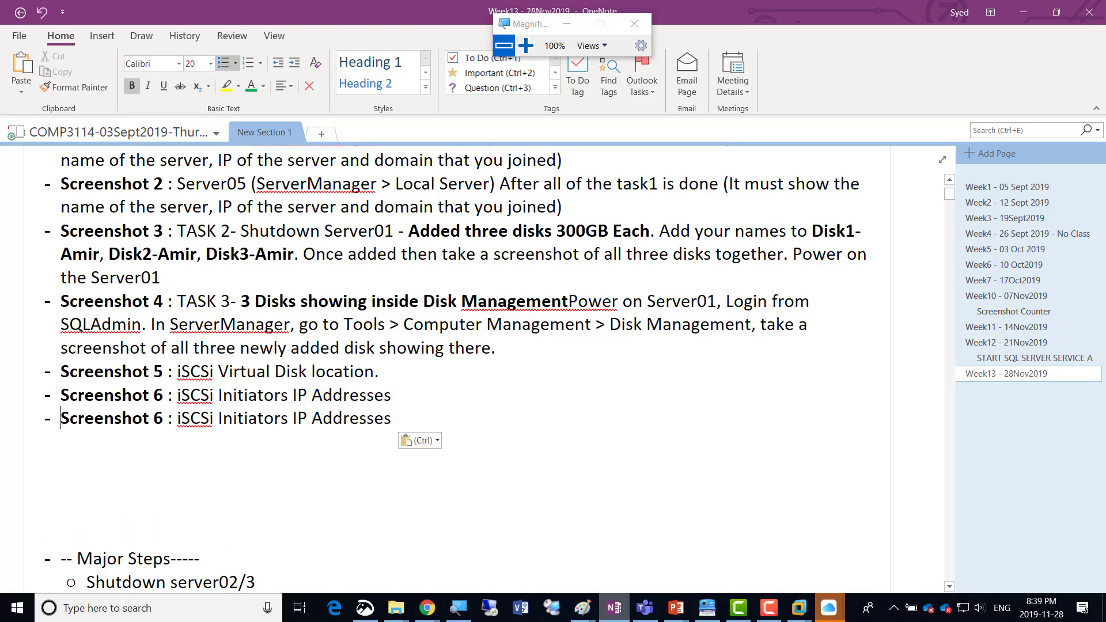
Renumber the copied bullet as Screenshot 7.
{"action": "key", "text": "Home"}
{"action": "key", "text": "ctrl+Right"}
{"action": "key", "text": "shift+Right"}
{"action": "type", "text": "7"}
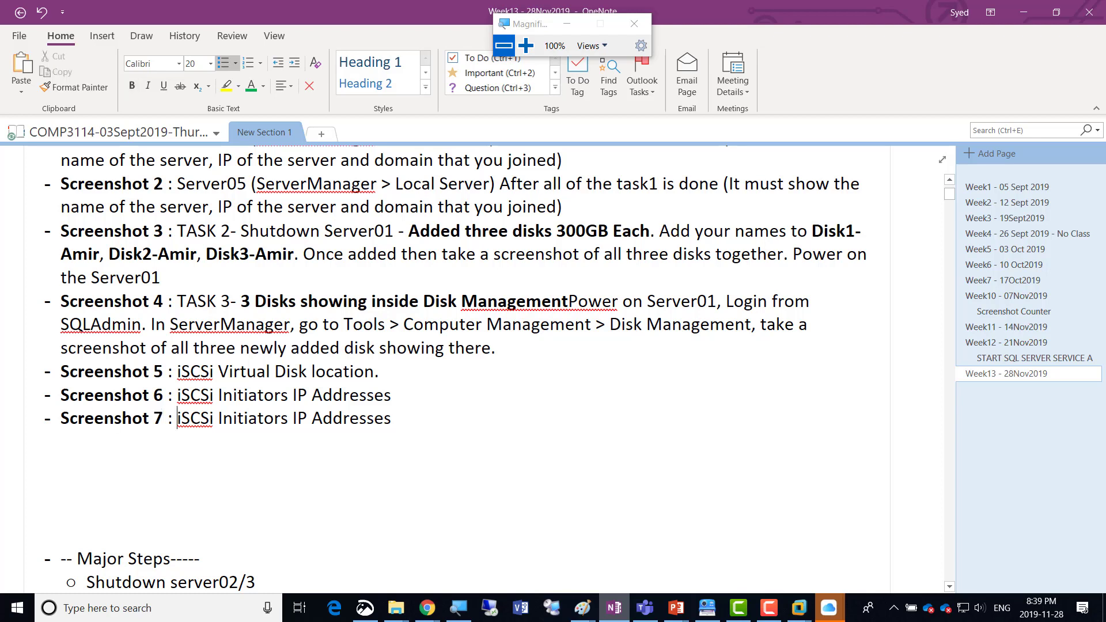
Replace "Initiators IP Addresses" in the Screenshot 7 bullet so that its description reads "iSCSi Virtual Disks Created".
{"action": "key", "text": "Right"}
{"action": "key", "text": "Right"}
{"action": "key", "text": "Right"}
{"action": "key", "text": "Right"}
{"action": "key", "text": "Right"}
{"action": "key", "text": "shift+Right"}
{"action": "key", "text": "shift+Right"}
{"action": "key", "text": "shift+Right"}
{"action": "key", "text": "shift+Right"}
{"action": "key", "text": "shift+Right"}
{"action": "key", "text": "shift+Right"}
{"action": "key", "text": "shift+Right"}
{"action": "key", "text": "shift+Right"}
{"action": "key", "text": "shift+Right"}
{"action": "key", "text": "shift+Right"}
{"action": "key", "text": "shift+Right"}
{"action": "key", "text": "shift+Right"}
{"action": "key", "text": "shift+Right"}
{"action": "key", "text": "shift+Right"}
{"action": "key", "text": "shift+Right"}
{"action": "key", "text": "shift+Right"}
{"action": "key", "text": "shift+Right"}
{"action": "key", "text": "shift+Right"}
{"action": "key", "text": "shift+Right"}
{"action": "key", "text": "shift+Right"}
{"action": "key", "text": "shift+Right"}
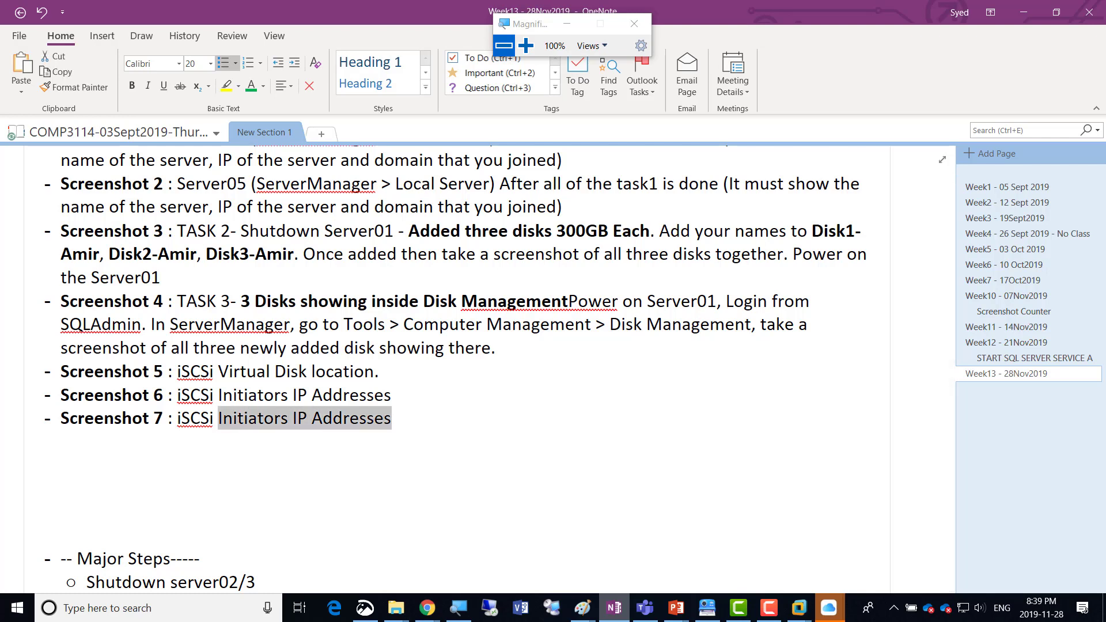
{"action": "type", "text": "Vir"}
{"action": "type", "text": "tual"}
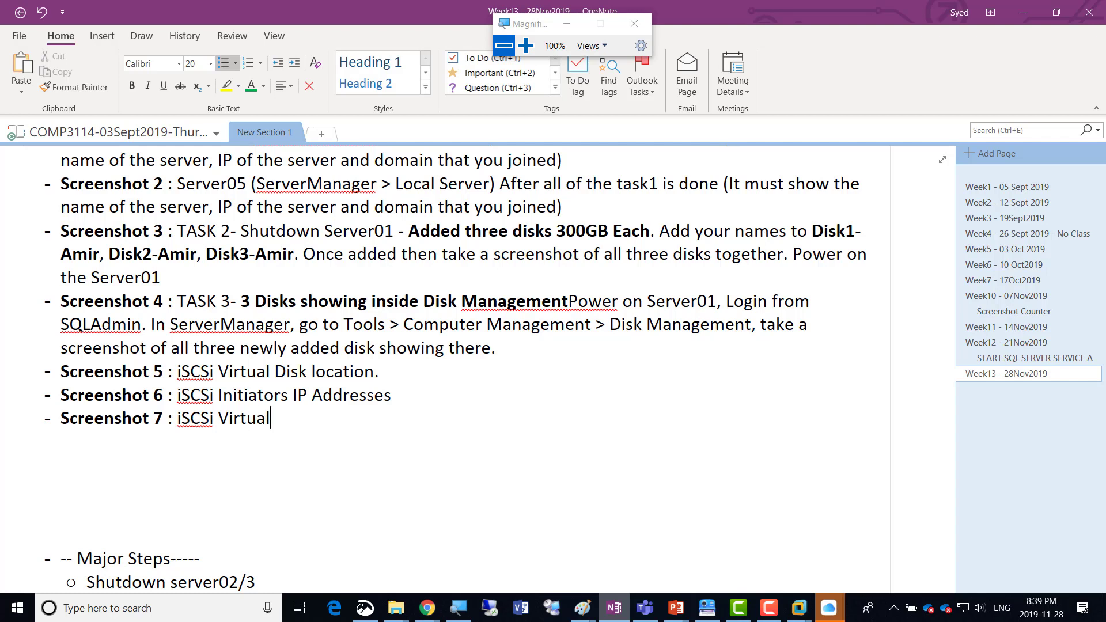
{"action": "type", "text": " Disks Created"}
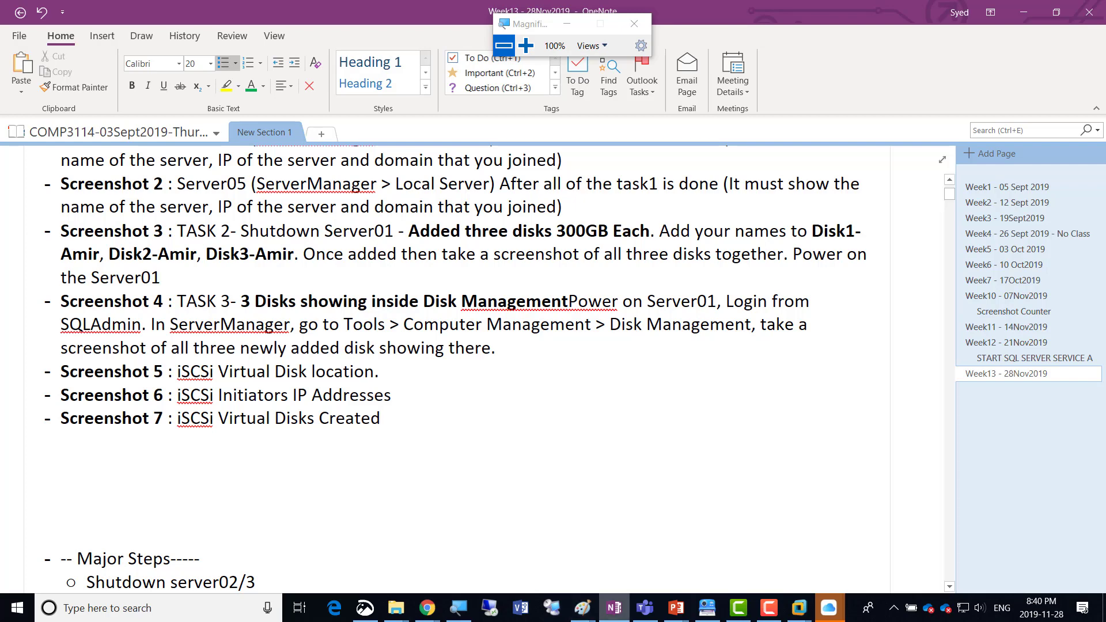
Switch back to VMware Workstation and review Server01's iSCSI virtual disk list in full screen, then leave full screen.
{"action": "key", "text": "alt+Tab"}
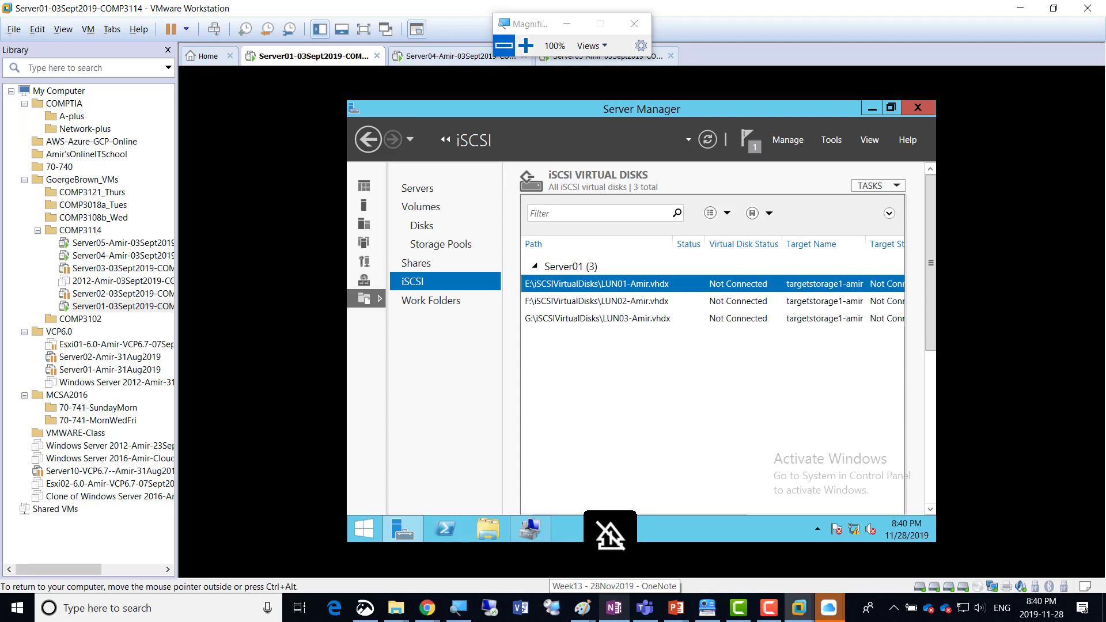
{"action": "key", "text": "ctrl+alt+Return"}
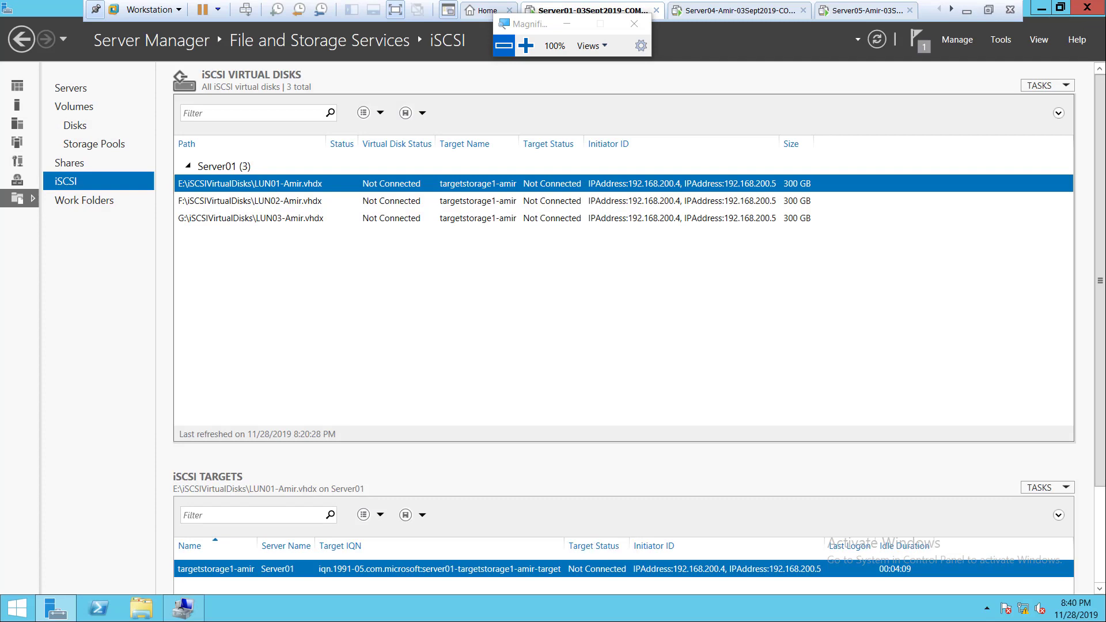
{"action": "left_click", "coordinate": [988, 9]}
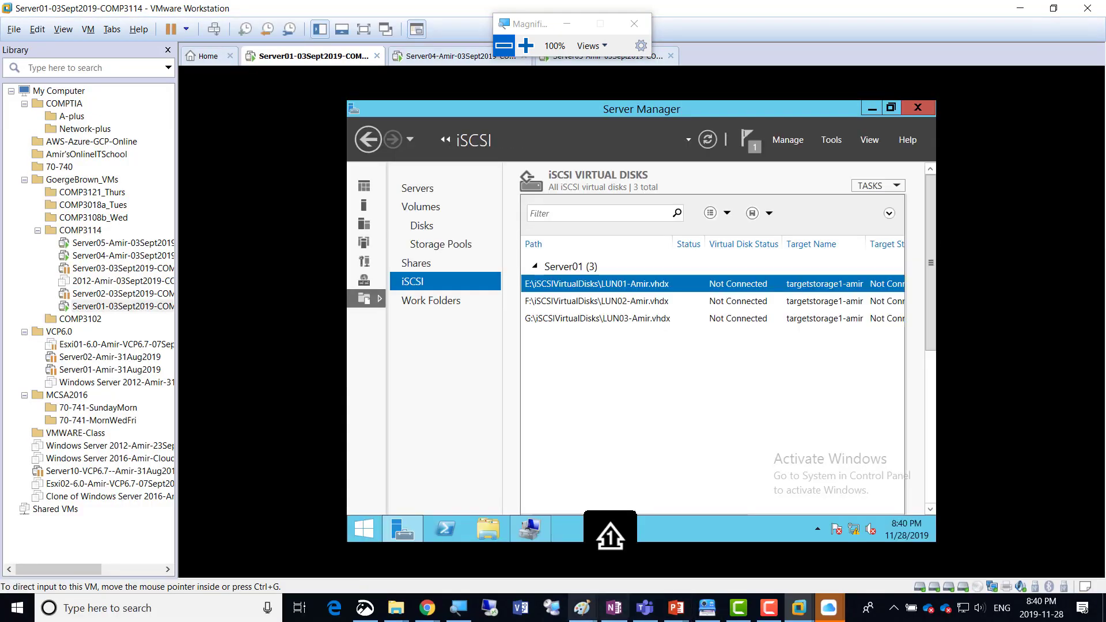
Switch to the failover cluster diagram in Paint and pencil a blue check mark above AD/DNS/DHCP in the Server01 box.
{"action": "mouse_move", "coordinate": [583, 608]}
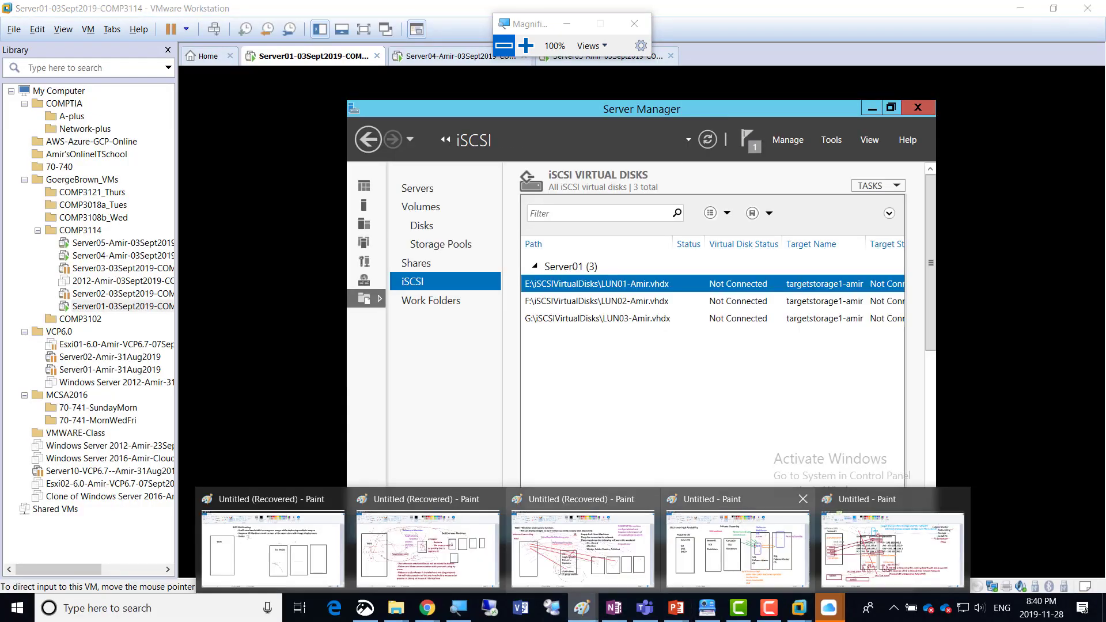
{"action": "left_click", "coordinate": [892, 549]}
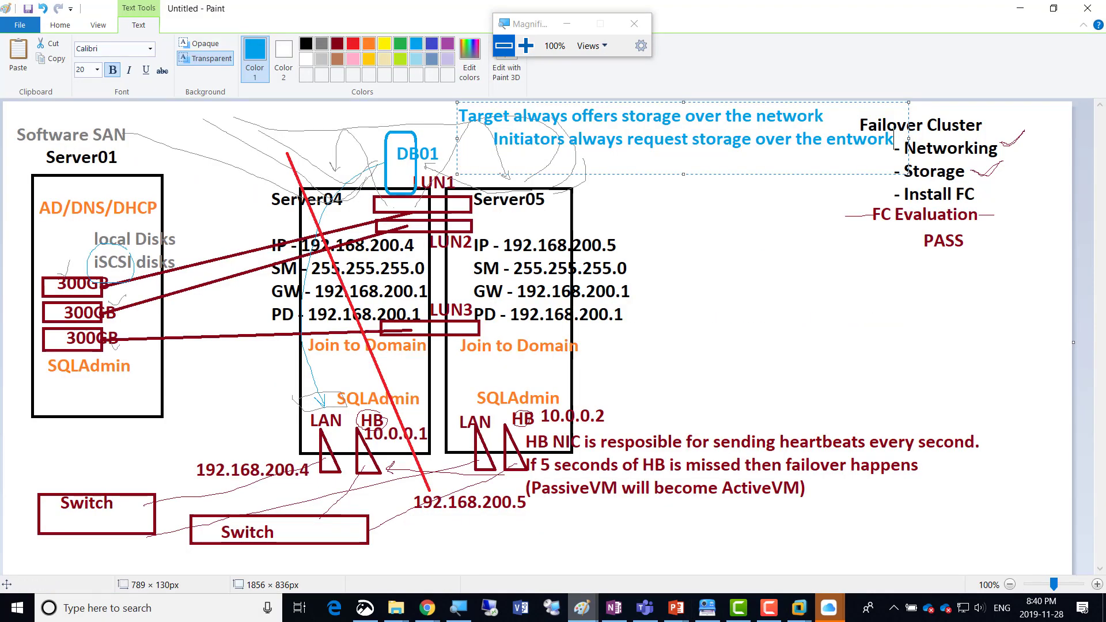
{"action": "left_click", "coordinate": [60, 25]}
{"action": "left_click", "coordinate": [164, 49]}
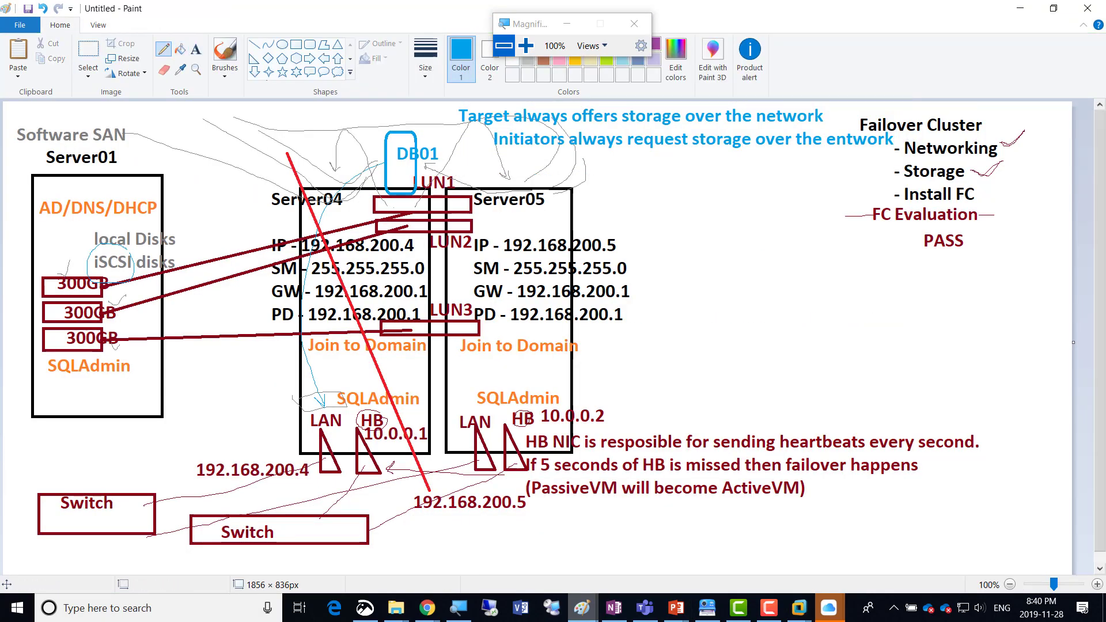
{"action": "left_click_drag", "start_coordinate": [89, 188], "coordinate": [134, 160]}
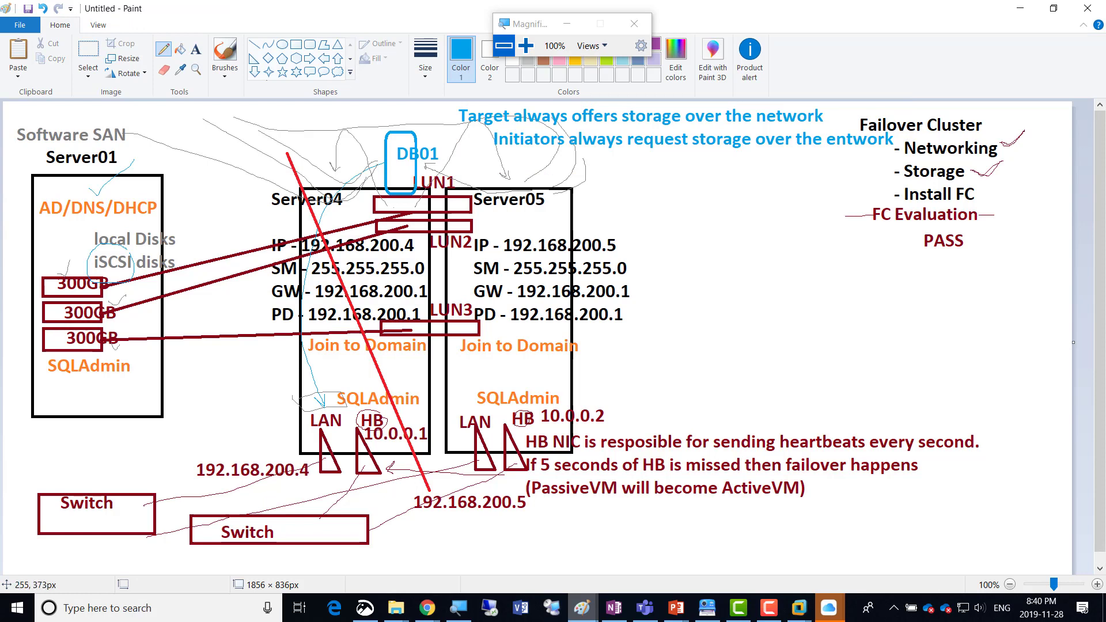
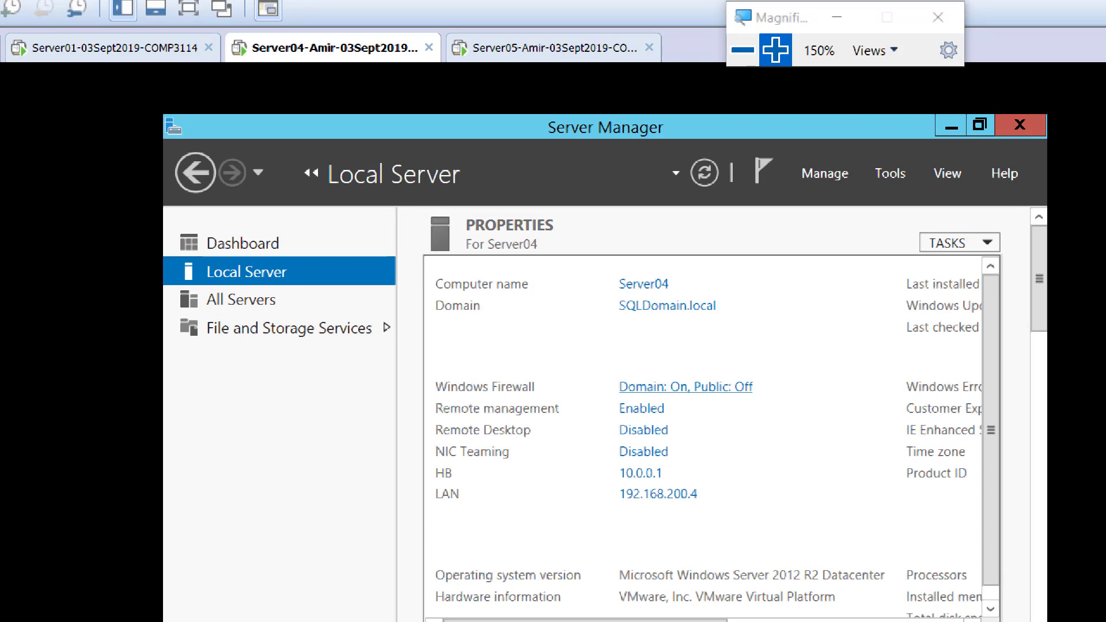
Turn off Windows Firewall for the domain network on Server04.
{"action": "left_click", "coordinate": [686, 387]}
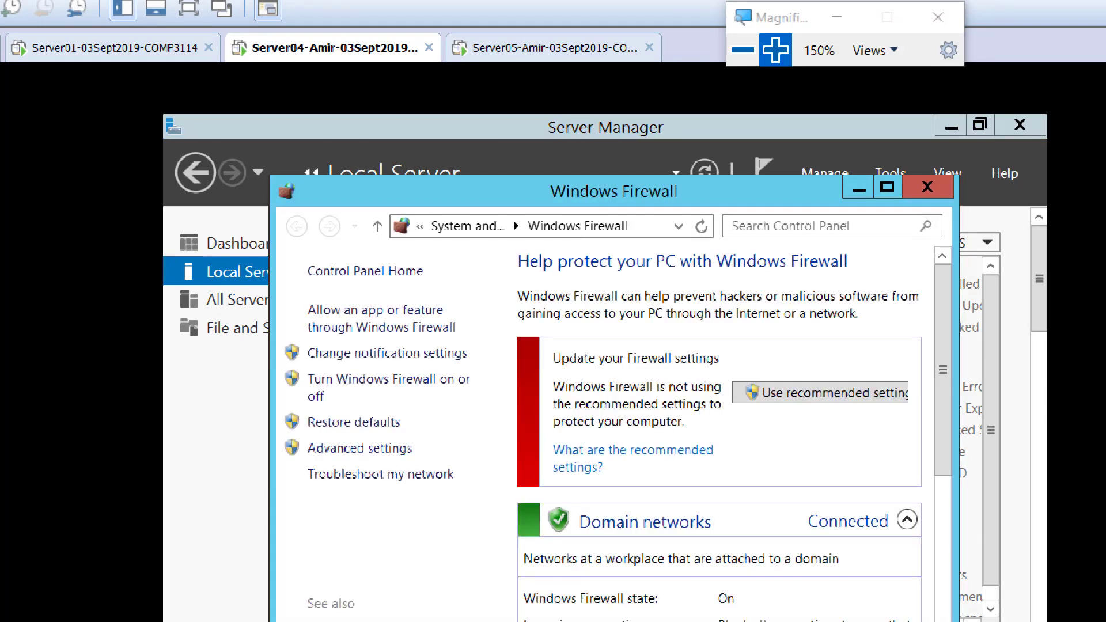
{"action": "left_click", "coordinate": [390, 379]}
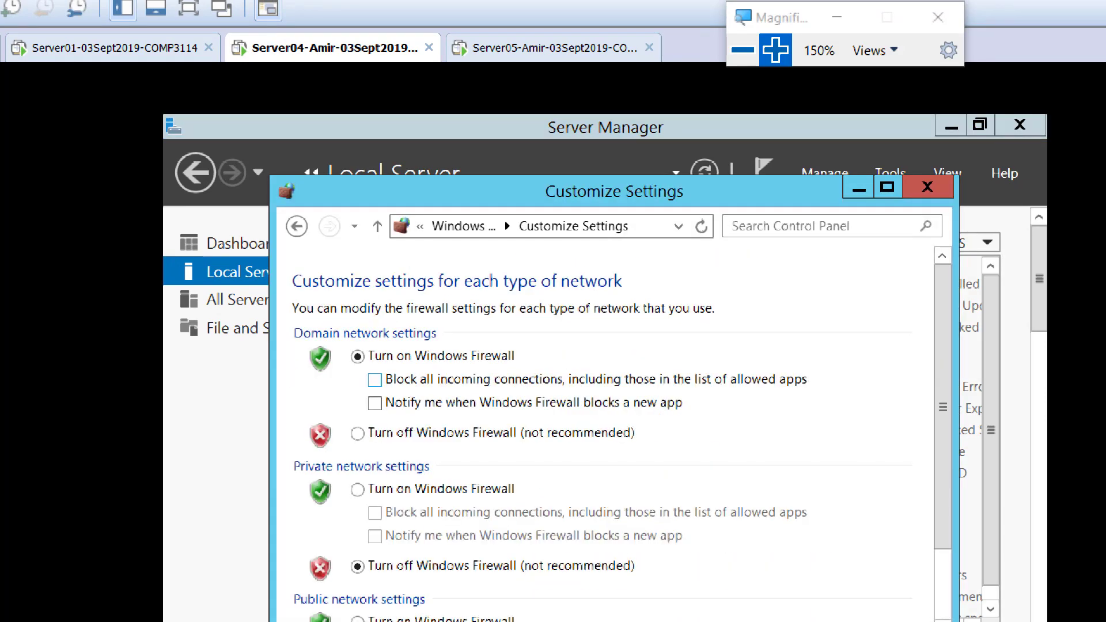
{"action": "left_click", "coordinate": [357, 432]}
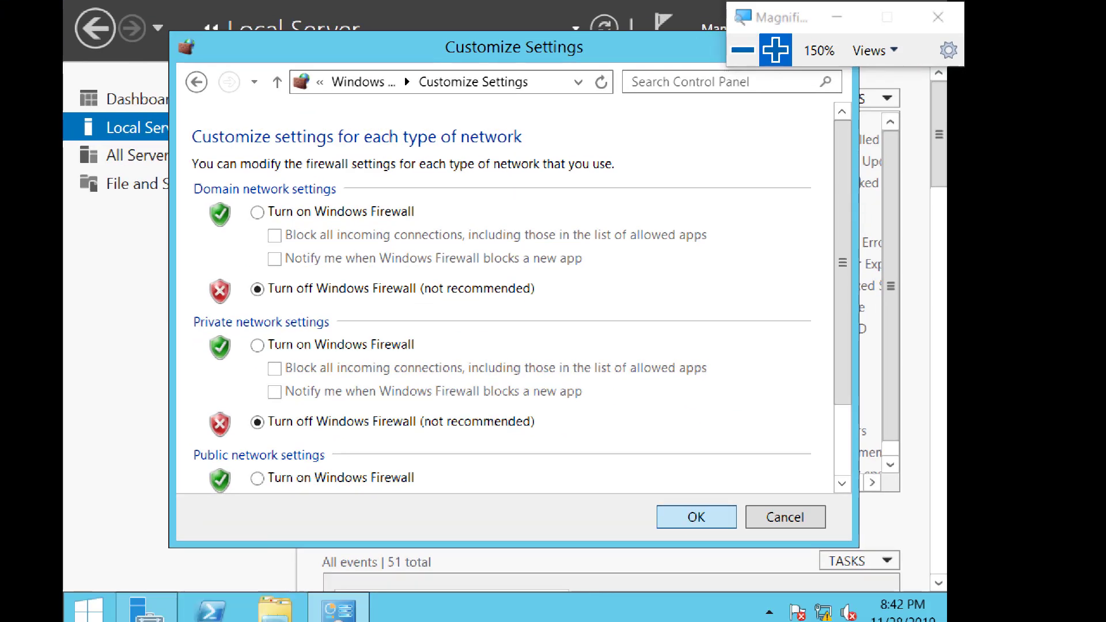
{"action": "left_click", "coordinate": [696, 516]}
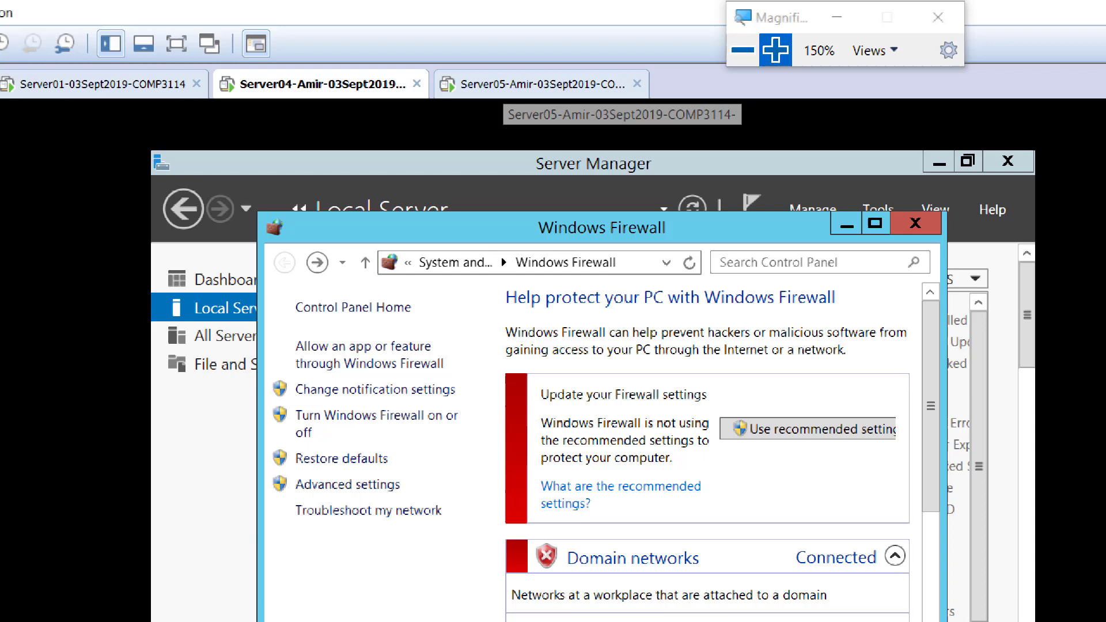
Turn off Windows Firewall for the domain network on Server05, close its firewall window and refresh the Local Server properties.
{"action": "left_click", "coordinate": [519, 84]}
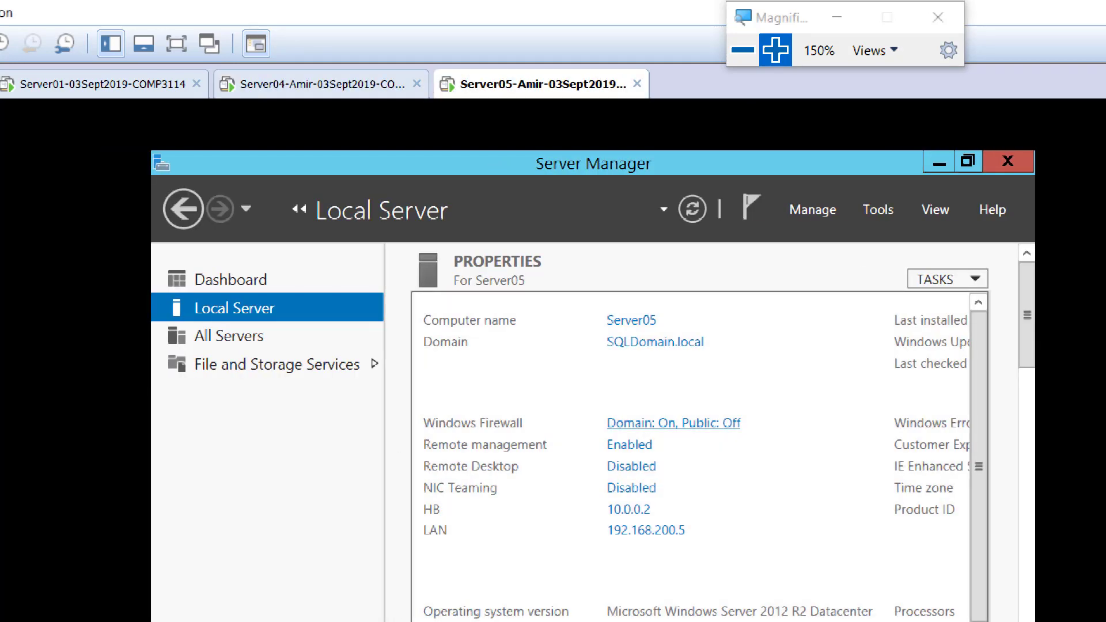
{"action": "left_click", "coordinate": [674, 423]}
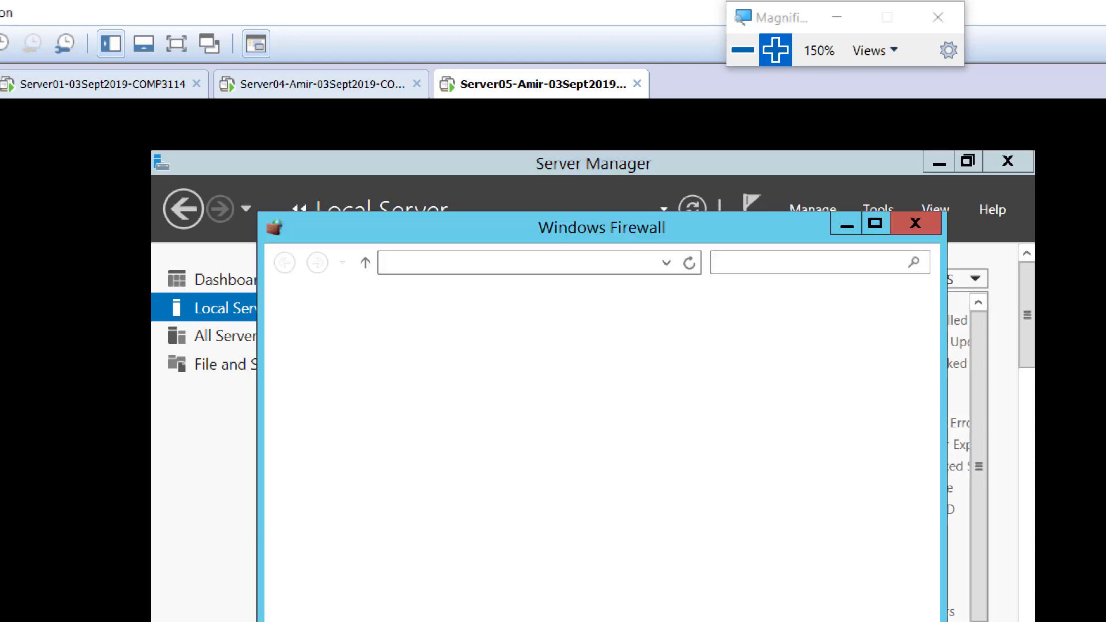
{"action": "left_click", "coordinate": [369, 416]}
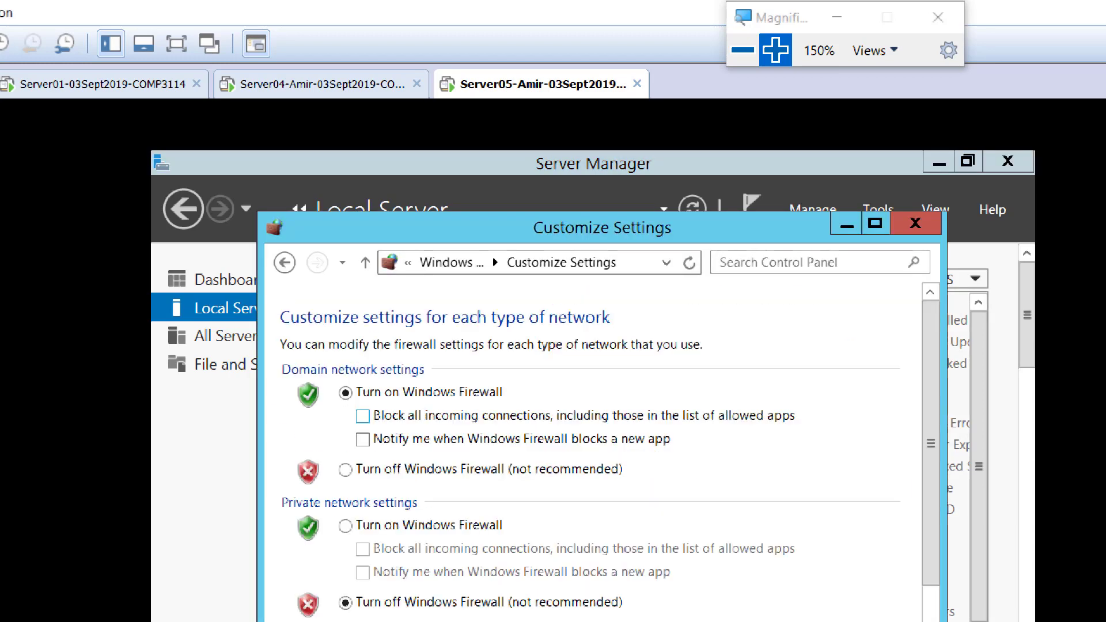
{"action": "left_click", "coordinate": [346, 470]}
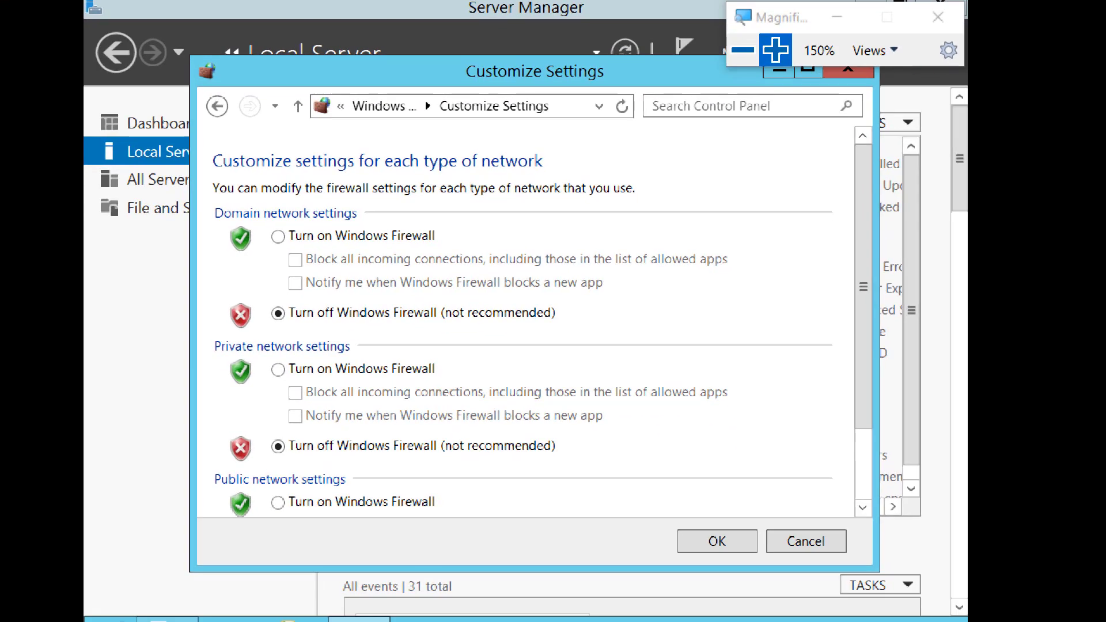
{"action": "left_click", "coordinate": [717, 542]}
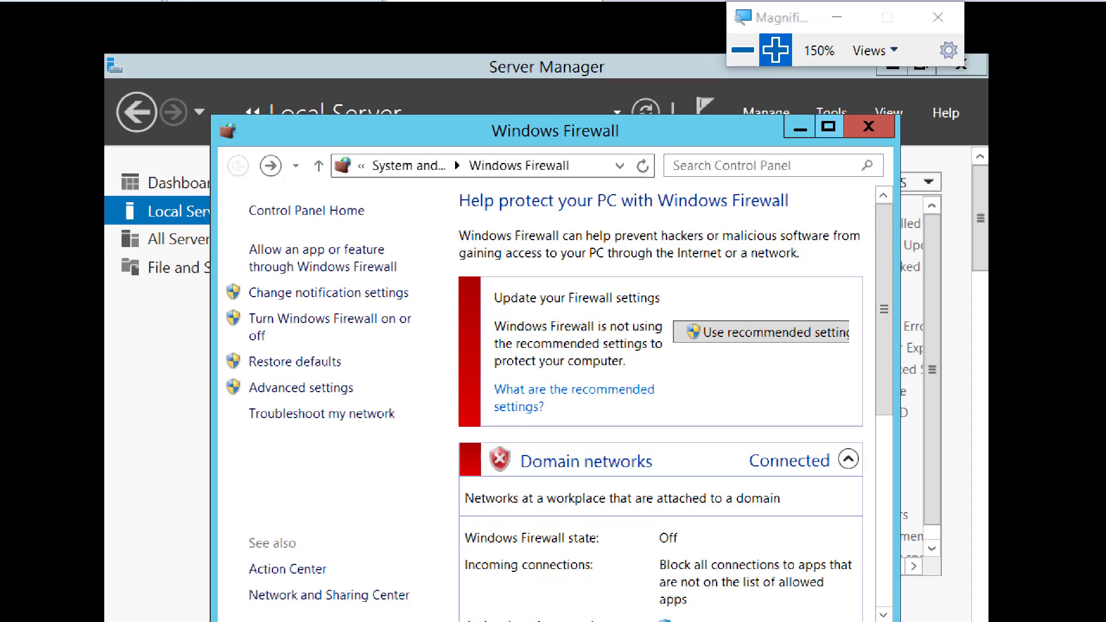
{"action": "left_click", "coordinate": [848, 68]}
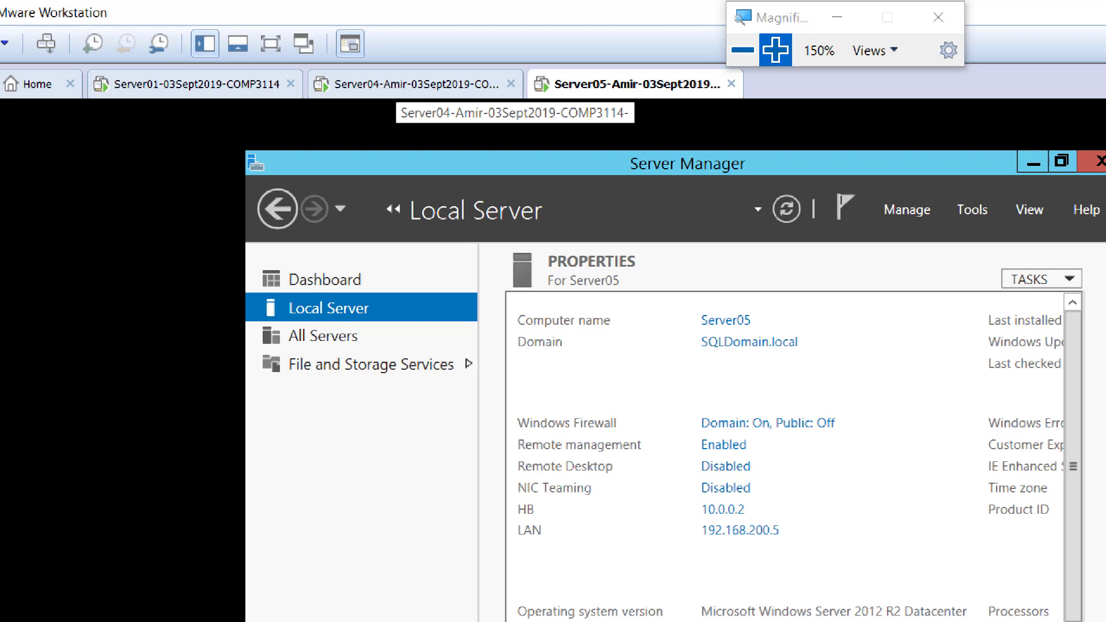
{"action": "left_click", "coordinate": [787, 209]}
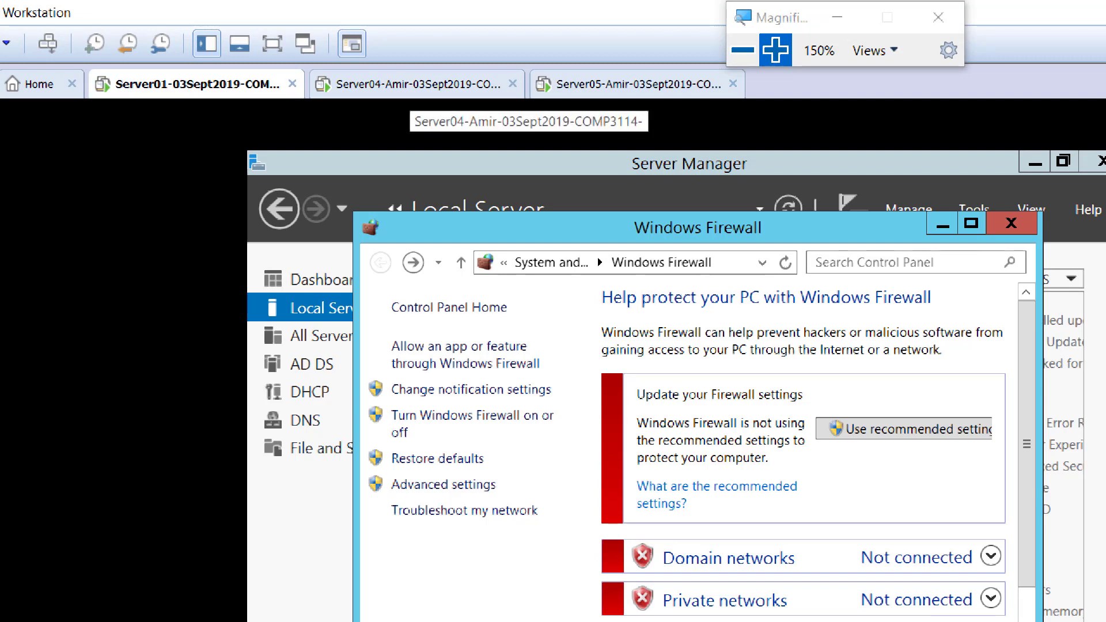
Return to Server04, close its firewall window, and launch iSCSI Initiator, agreeing to start the Microsoft iSCSI service automatically.
{"action": "left_click", "coordinate": [412, 84]}
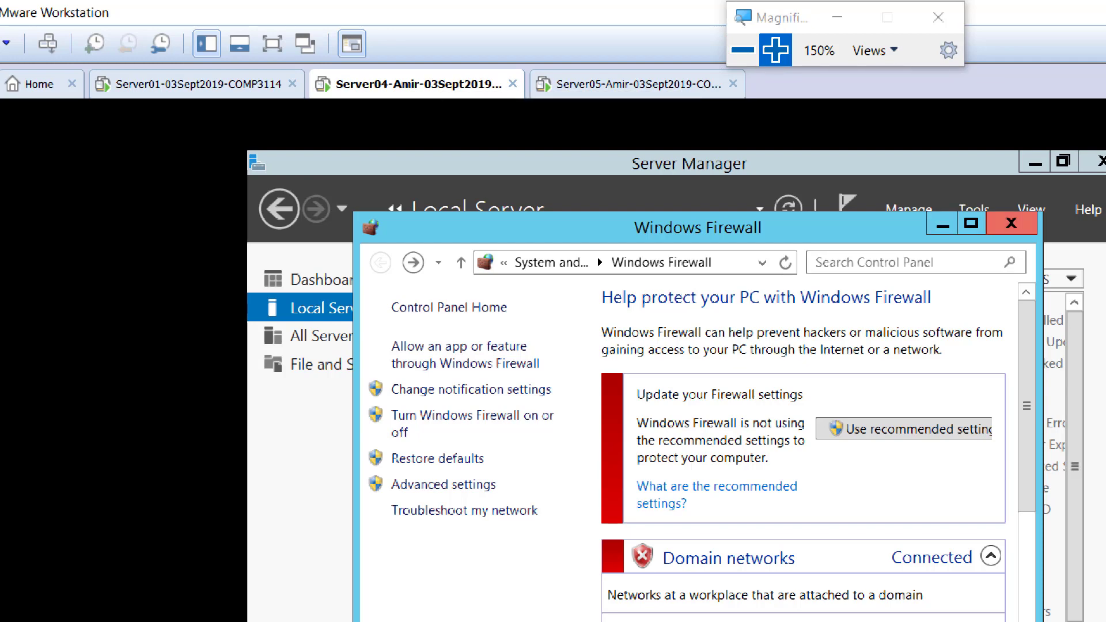
{"action": "left_click", "coordinate": [1011, 224]}
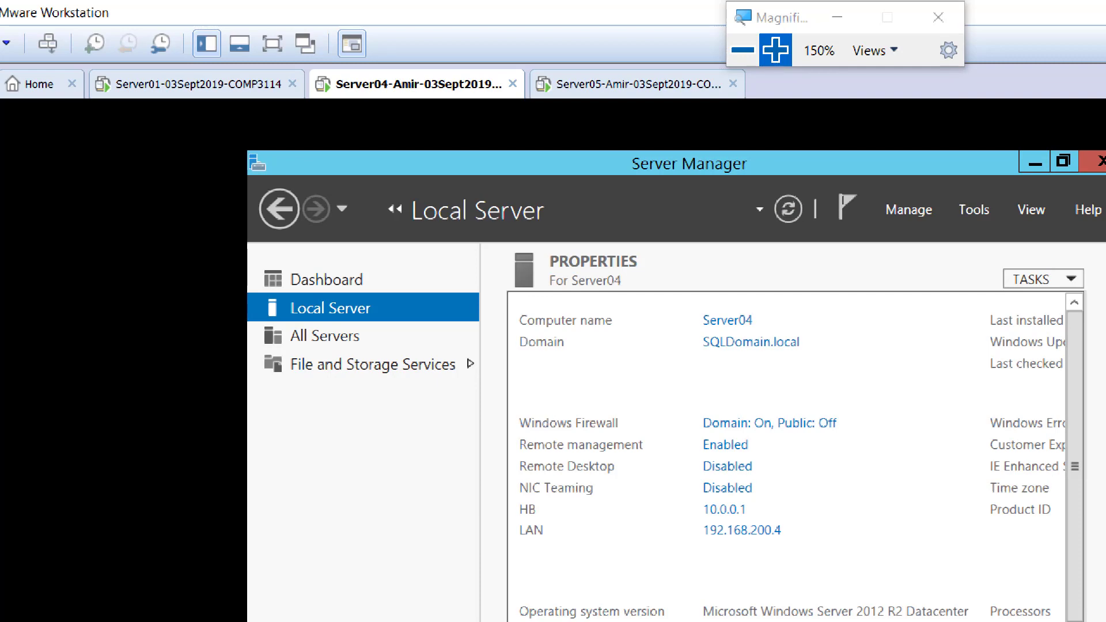
{"action": "left_click", "coordinate": [973, 210]}
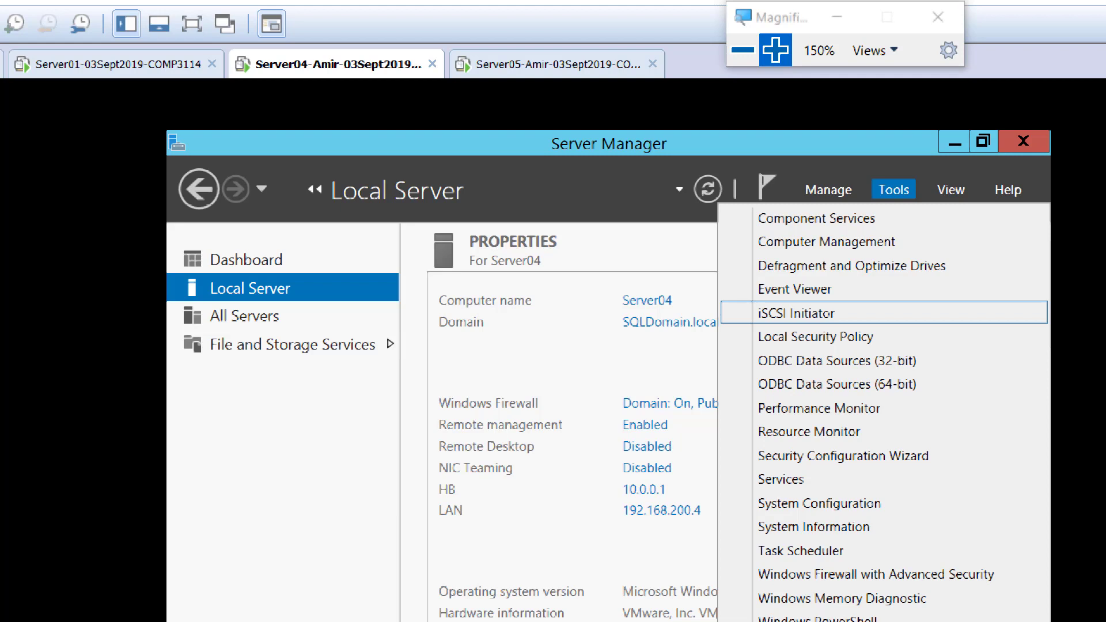
{"action": "key", "text": "Down"}
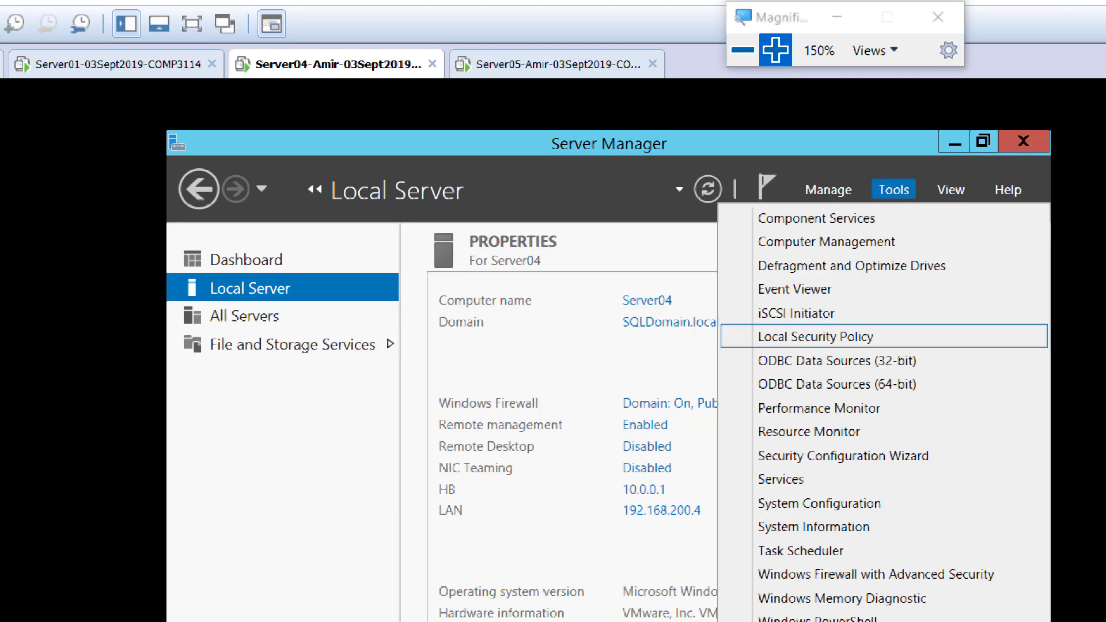
{"action": "key", "text": "Up"}
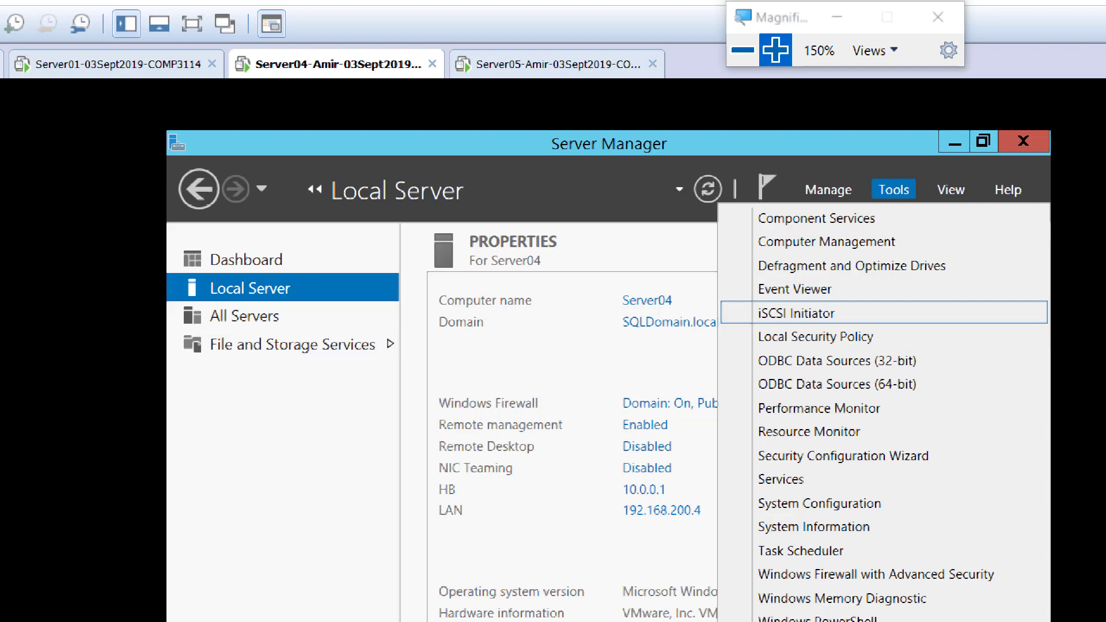
{"action": "key", "text": "Return"}
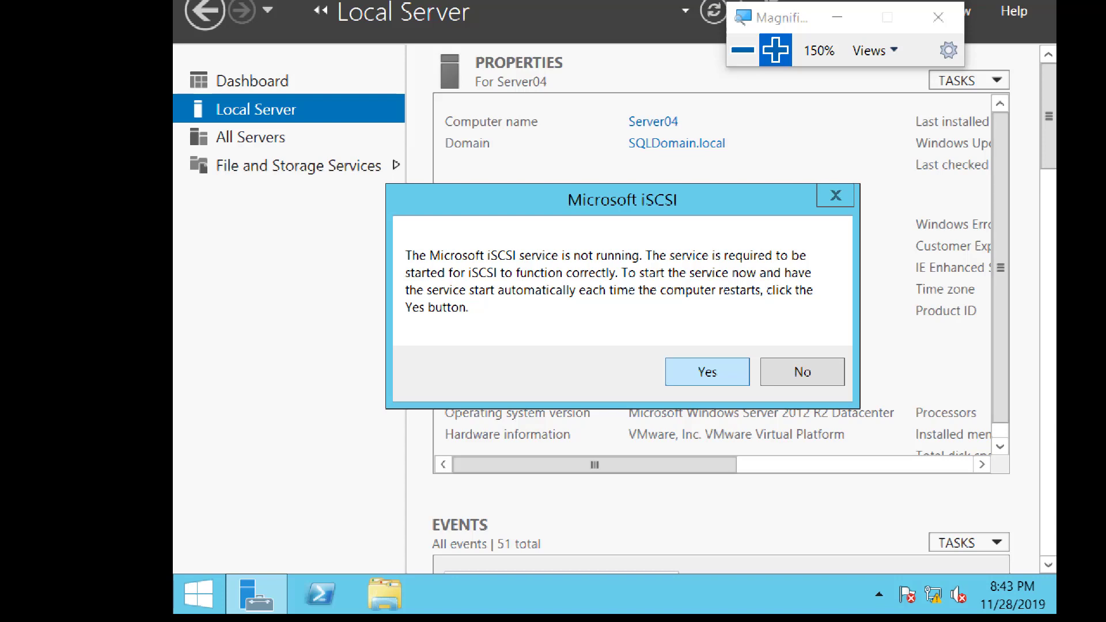
{"action": "key", "text": "Return"}
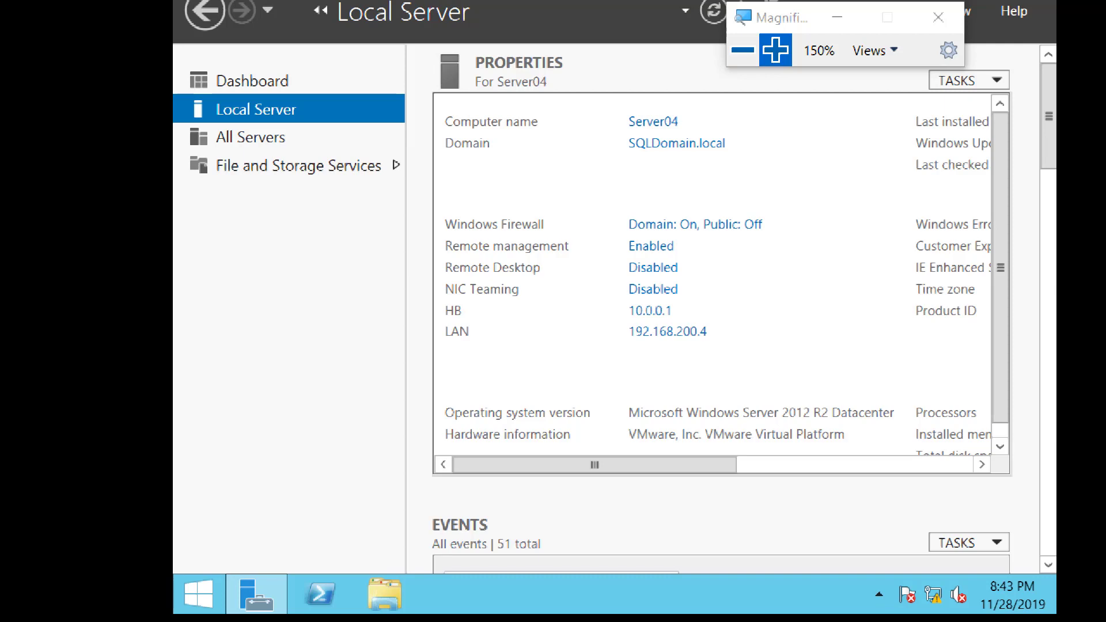
Refresh Server04's Local Server properties and bring the iSCSI Initiator Properties window to the front.
{"action": "left_click", "coordinate": [694, 43]}
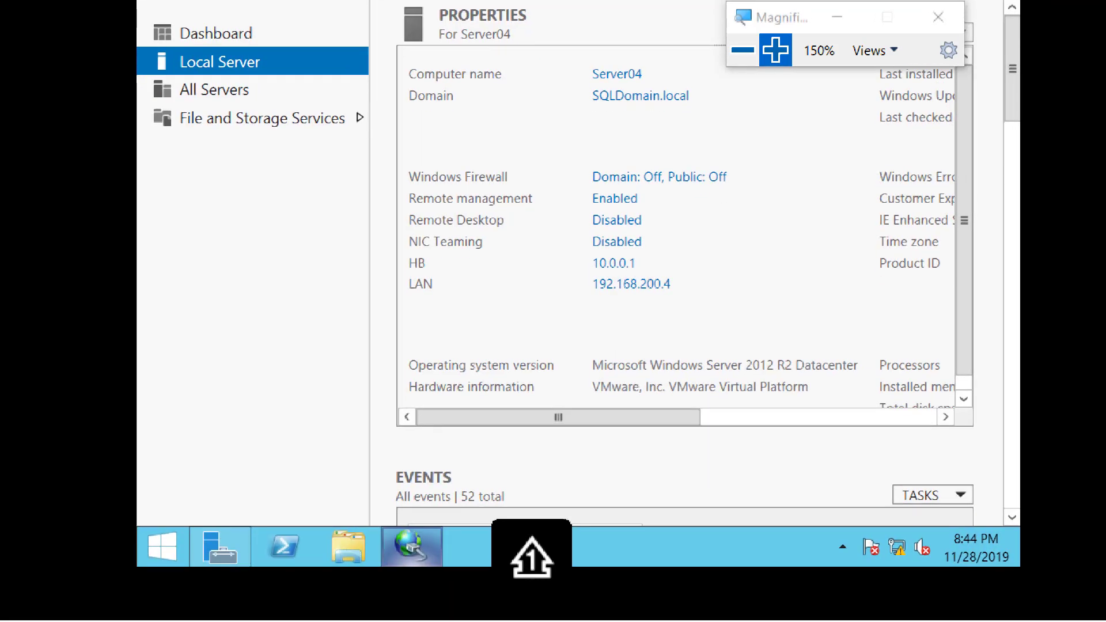
{"action": "mouse_move", "coordinate": [411, 546]}
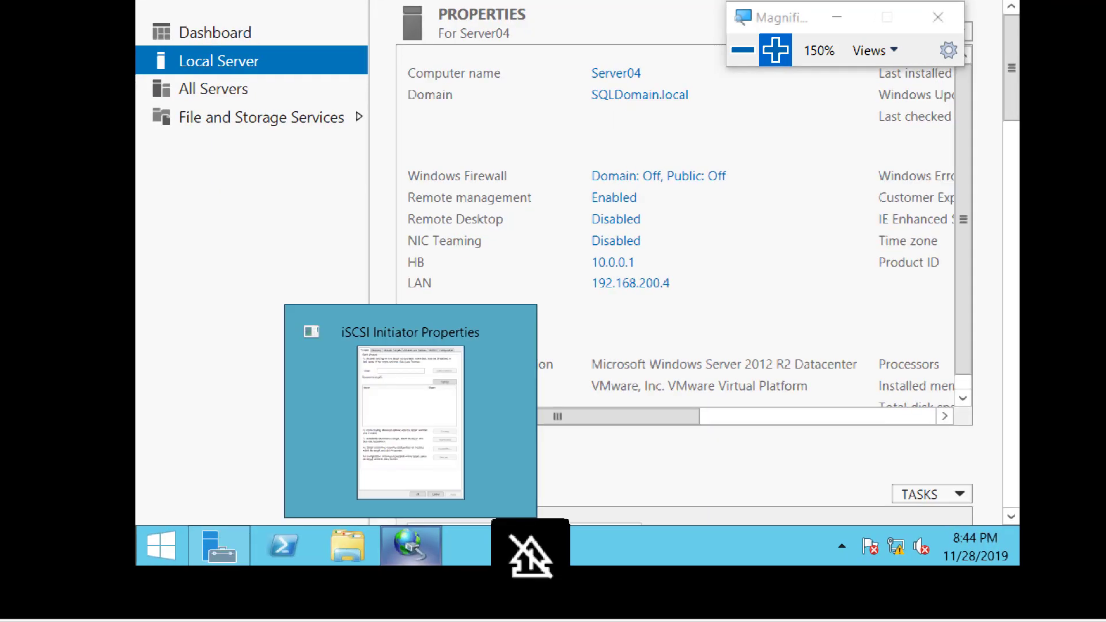
{"action": "left_click", "coordinate": [411, 546]}
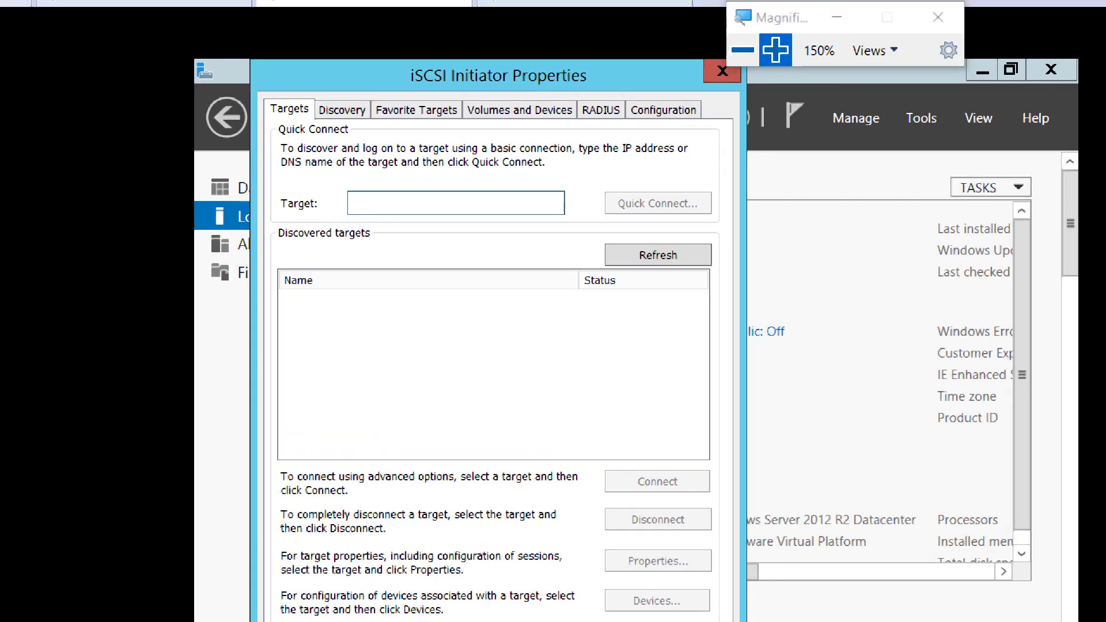
Quick-connect Server04's iSCSI initiator to the target at 192.168.200.1 and close the connection report.
{"action": "key", "text": "super+plus"}
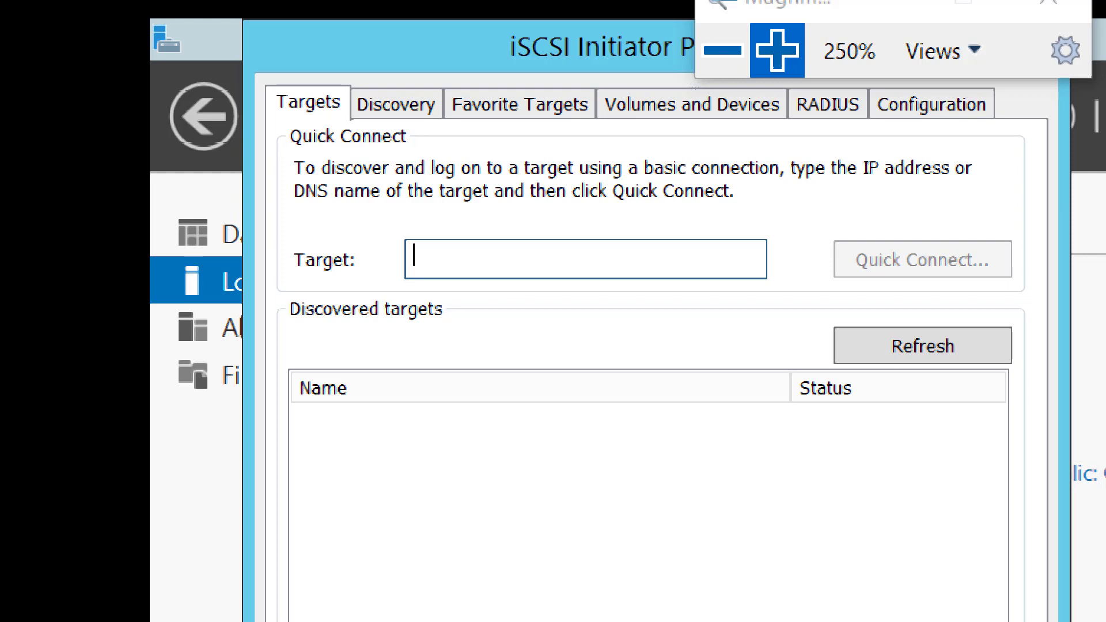
{"action": "type", "text": "192"}
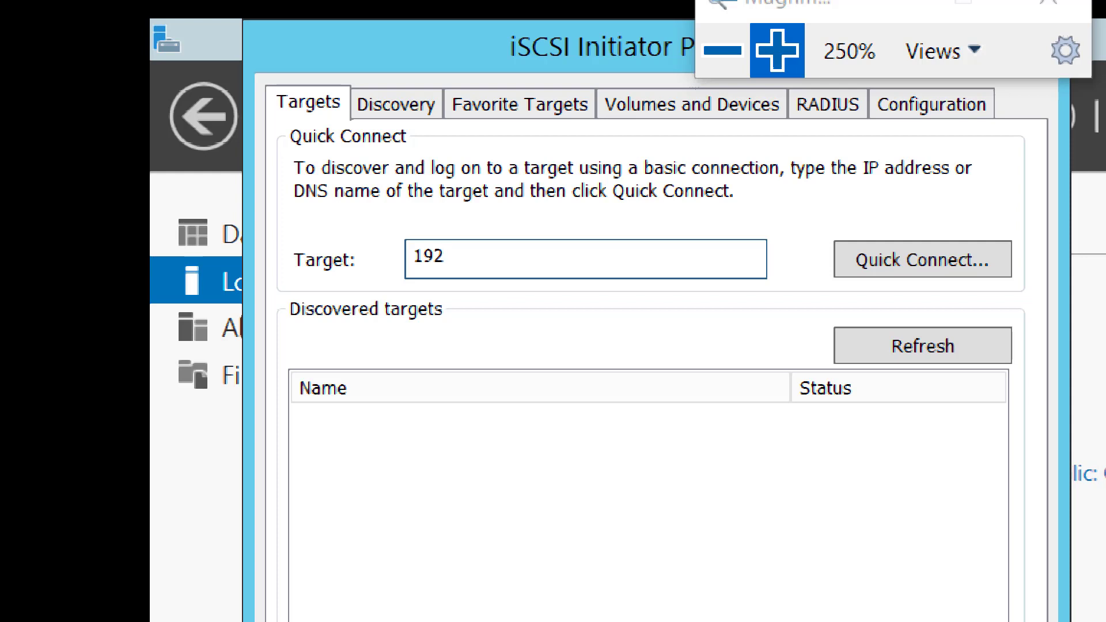
{"action": "type", "text": ".168.200."}
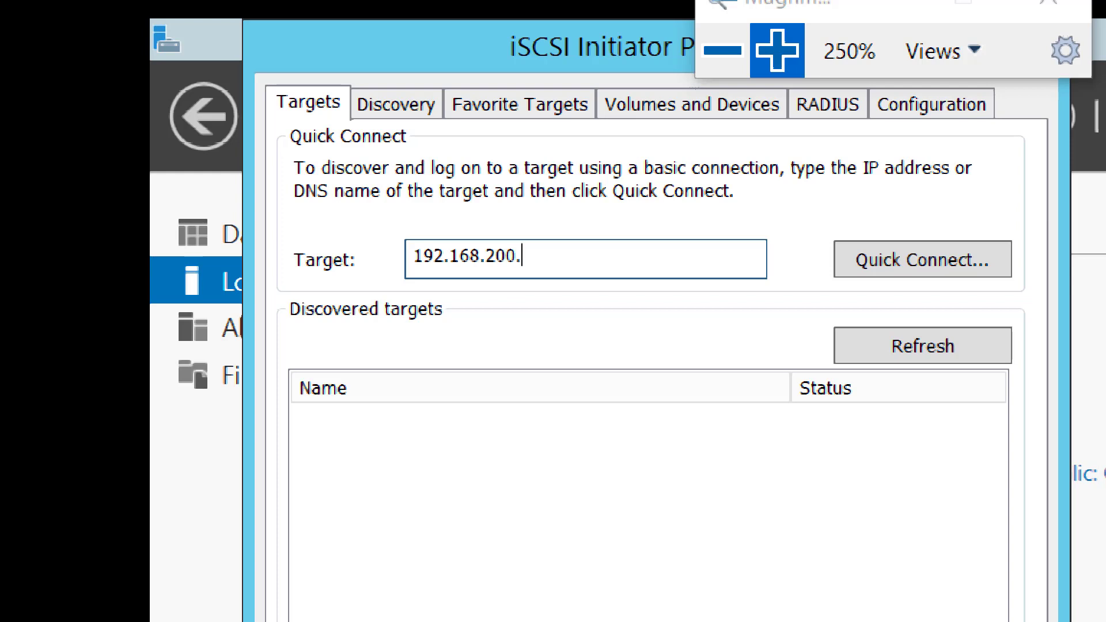
{"action": "type", "text": "1"}
{"action": "key", "text": "Return"}
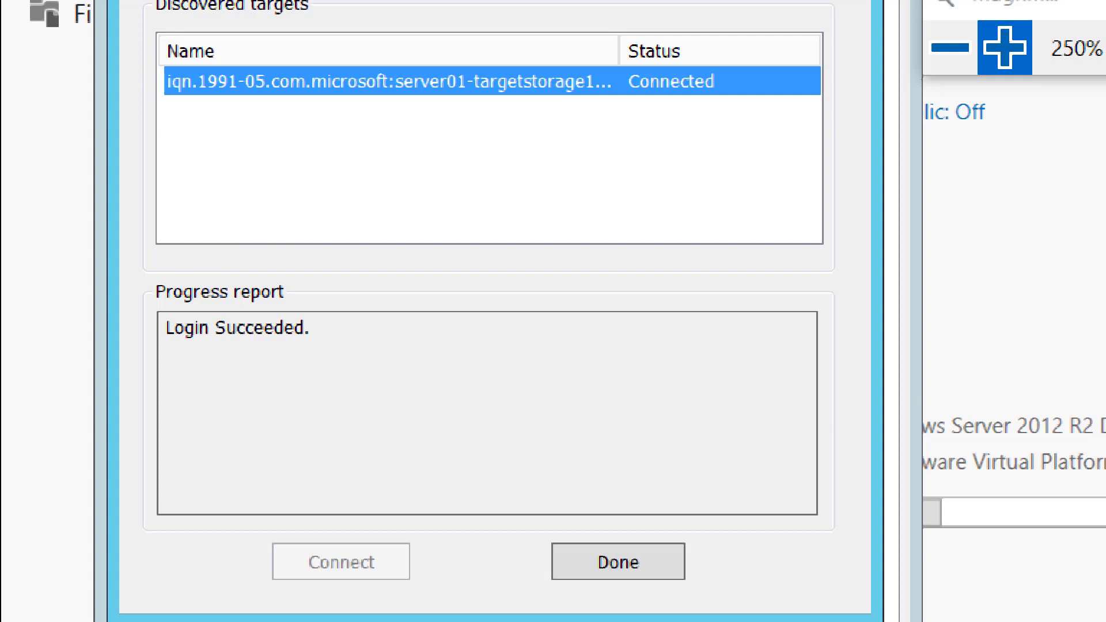
{"action": "left_click", "coordinate": [618, 562]}
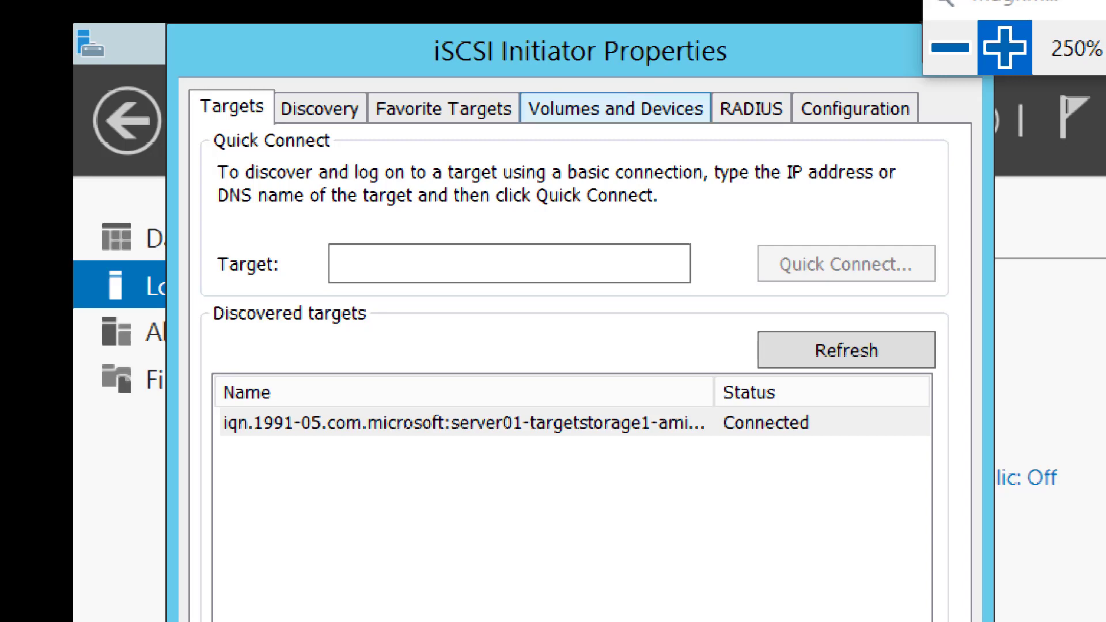
Auto-configure all available iSCSI volumes and devices on Server04 and accept the initiator properties.
{"action": "left_click", "coordinate": [615, 108]}
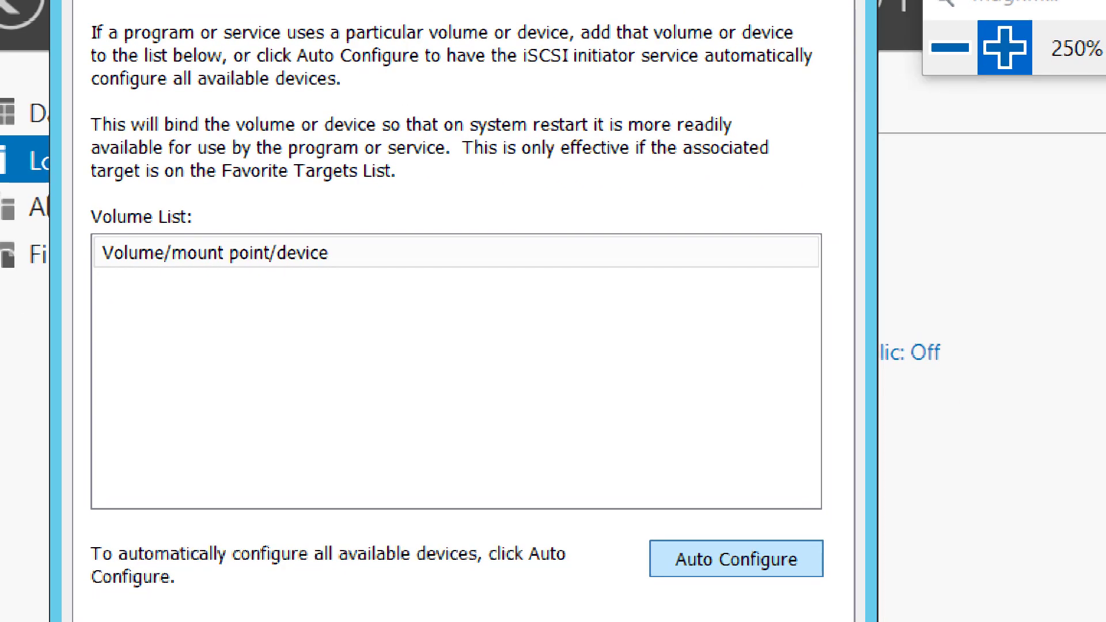
{"action": "left_click", "coordinate": [736, 559]}
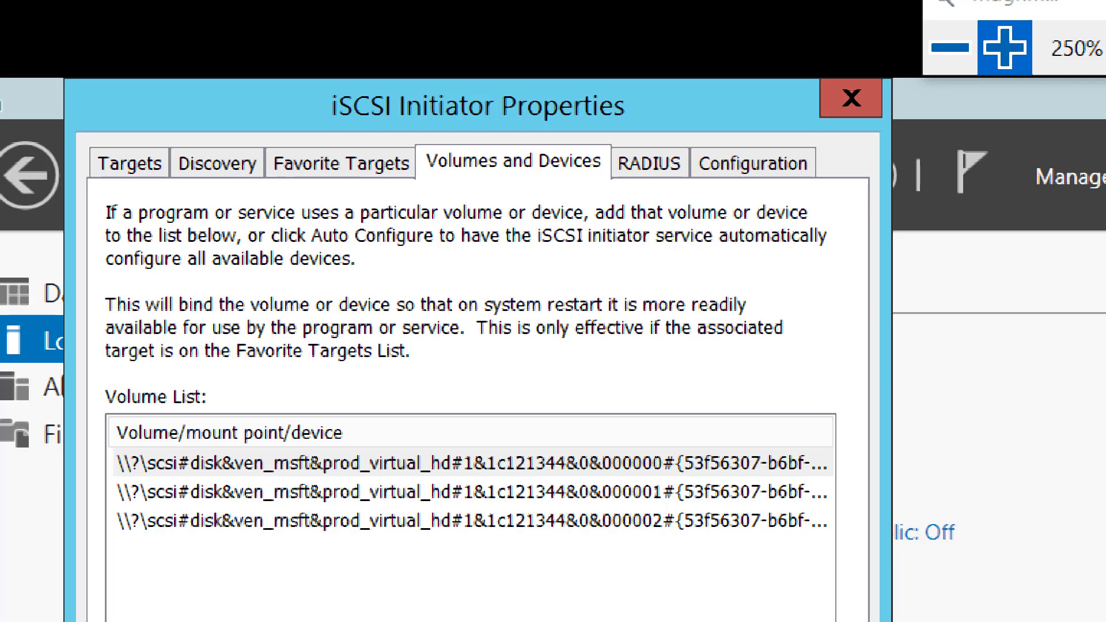
{"action": "left_click", "coordinate": [950, 47]}
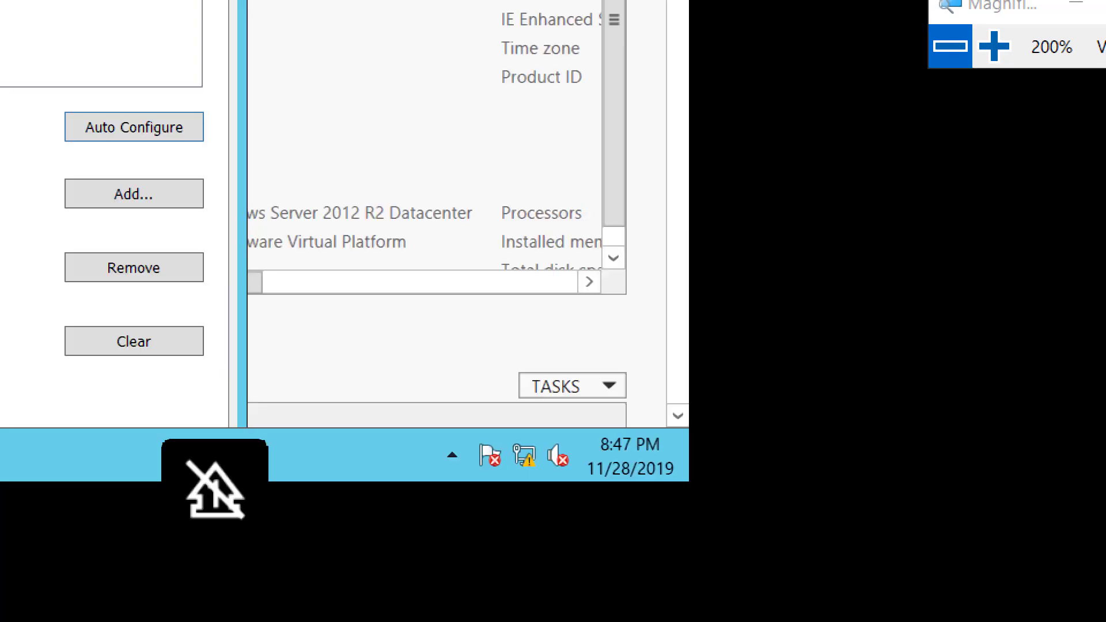
{"action": "key", "text": "super+minus"}
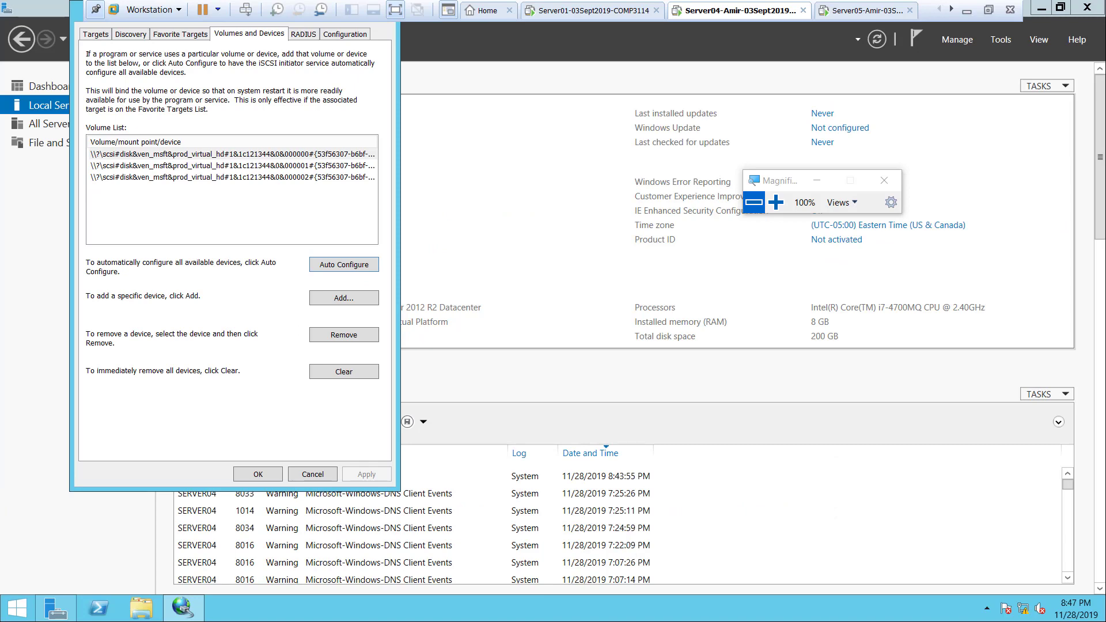
{"action": "left_click", "coordinate": [776, 203]}
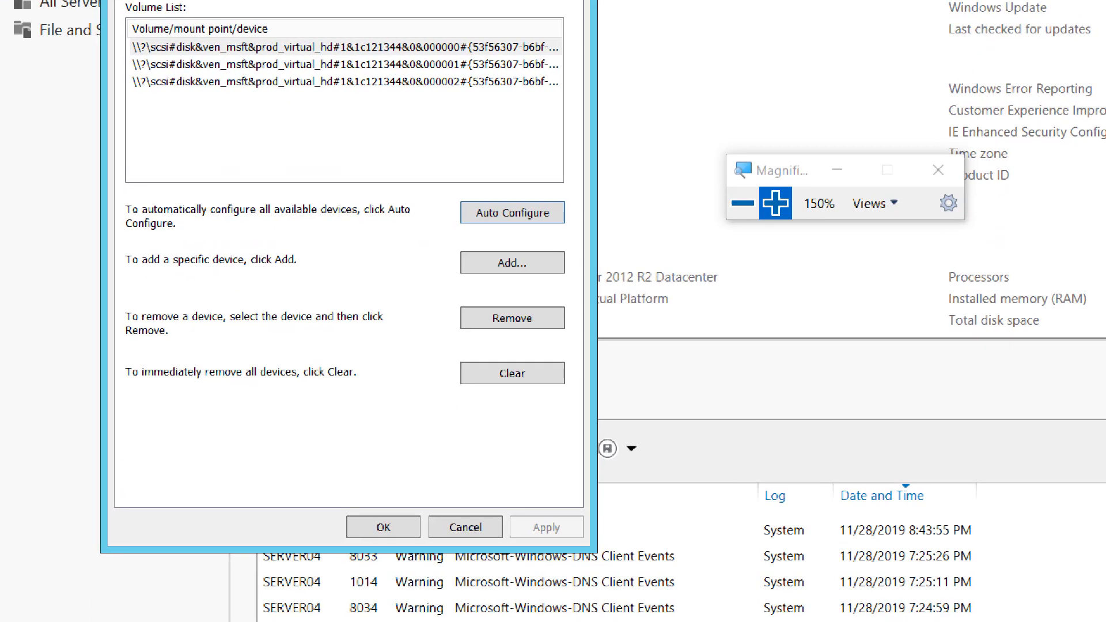
{"action": "left_click", "coordinate": [383, 527]}
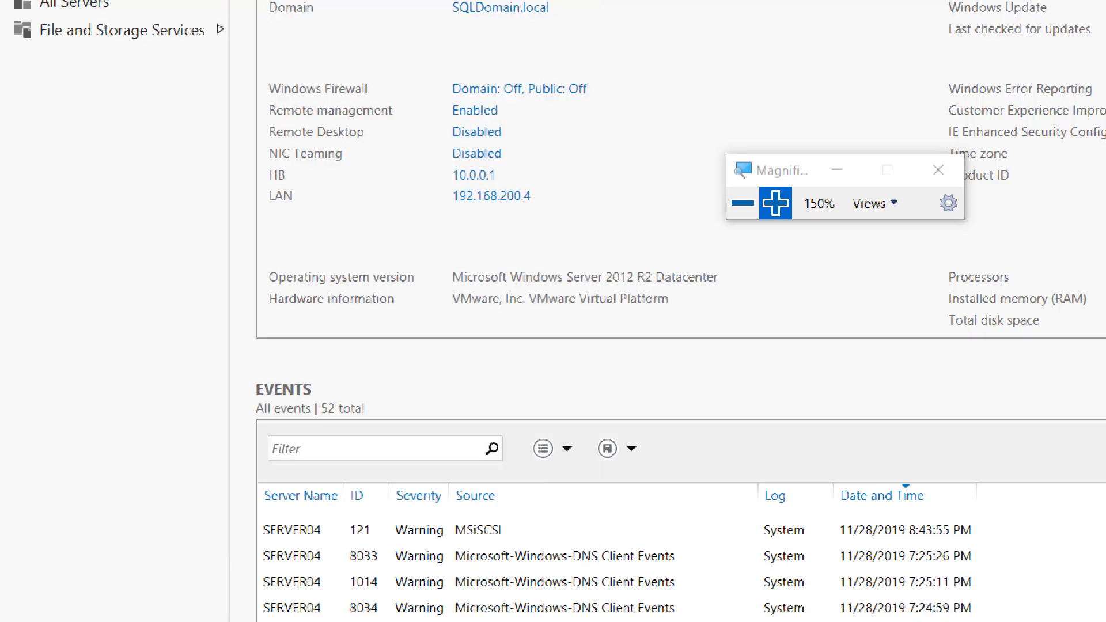
Switch from Server04 to the Server05 virtual machine and check its Local Server properties at 100% magnification.
{"action": "key", "text": "super+minus"}
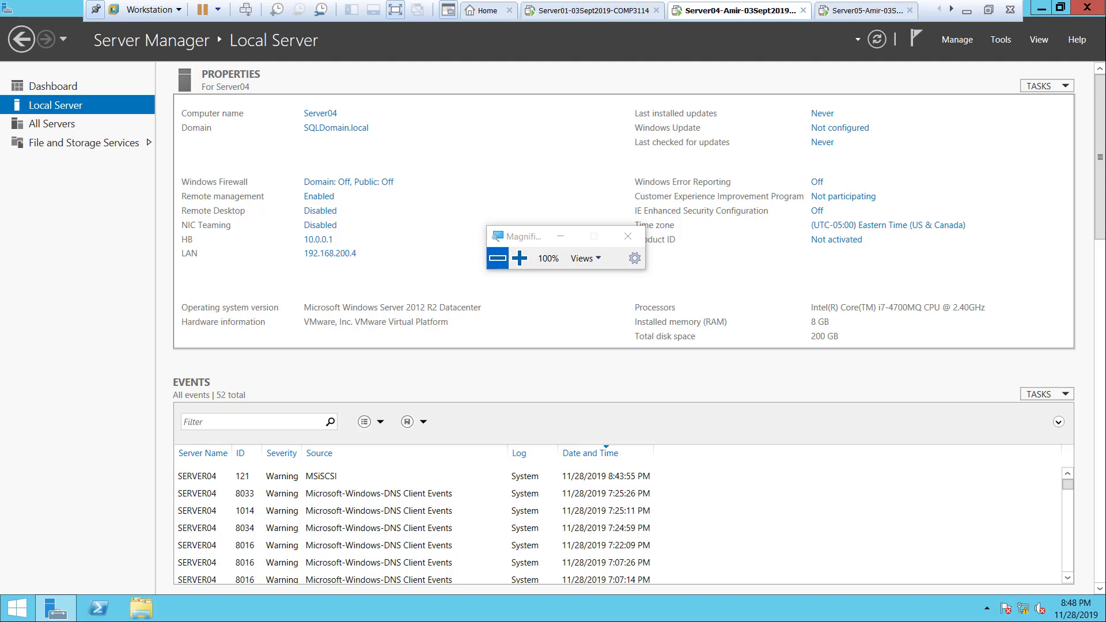
{"action": "key", "text": "Num_Lock"}
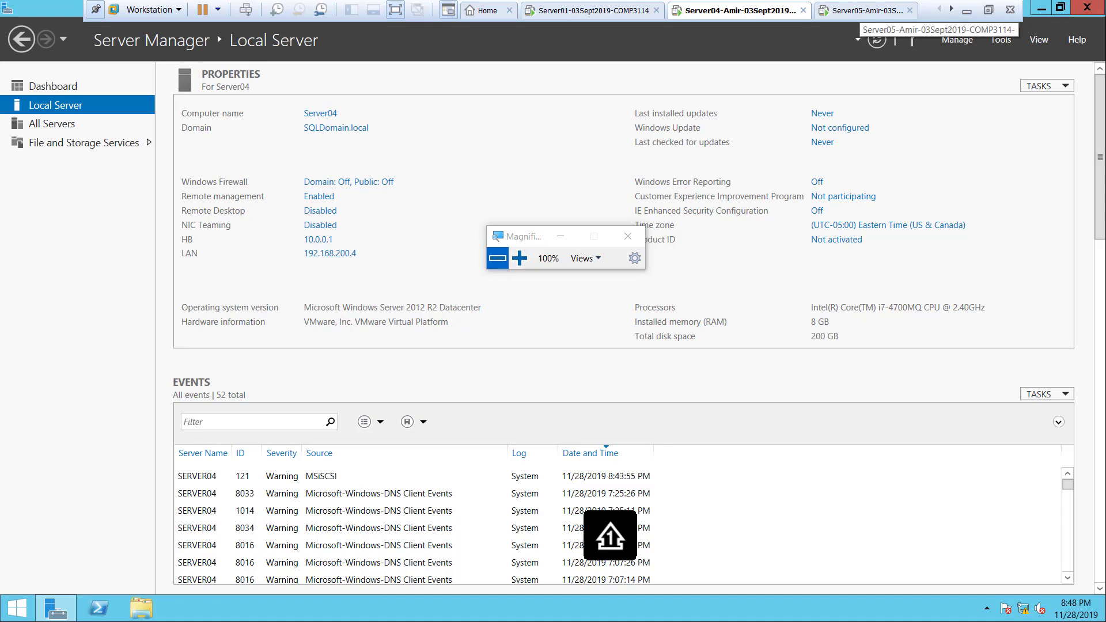
{"action": "left_click", "coordinate": [866, 10]}
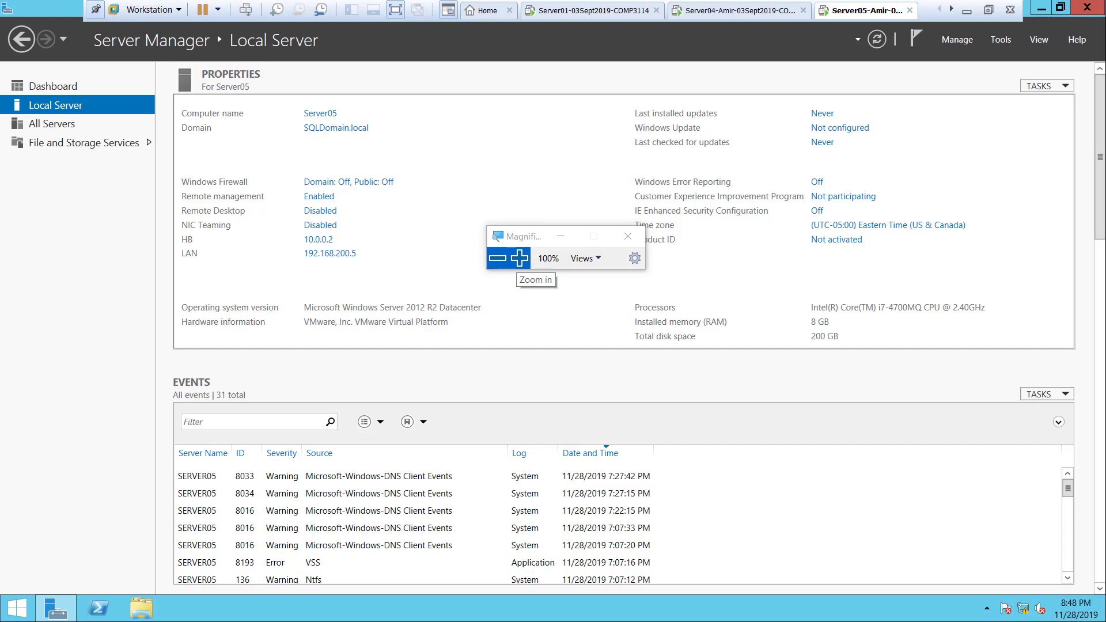
{"action": "left_click", "coordinate": [520, 258]}
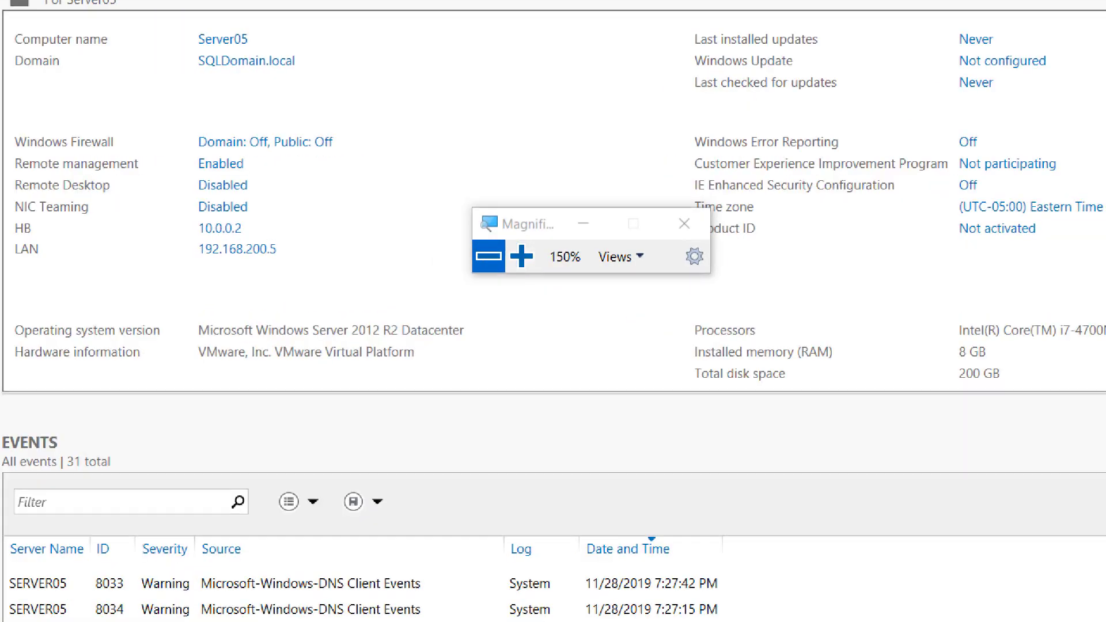
{"action": "left_click", "coordinate": [489, 256]}
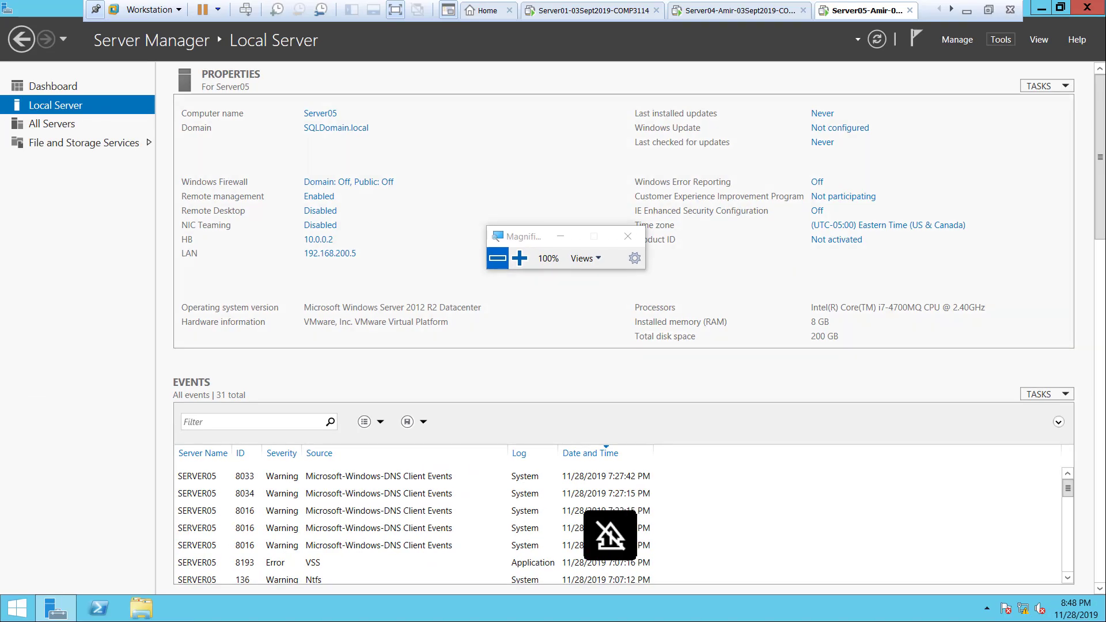
Launch iSCSI Initiator on Server05 and agree to start the Microsoft iSCSI service automatically.
{"action": "left_click", "coordinate": [1001, 39]}
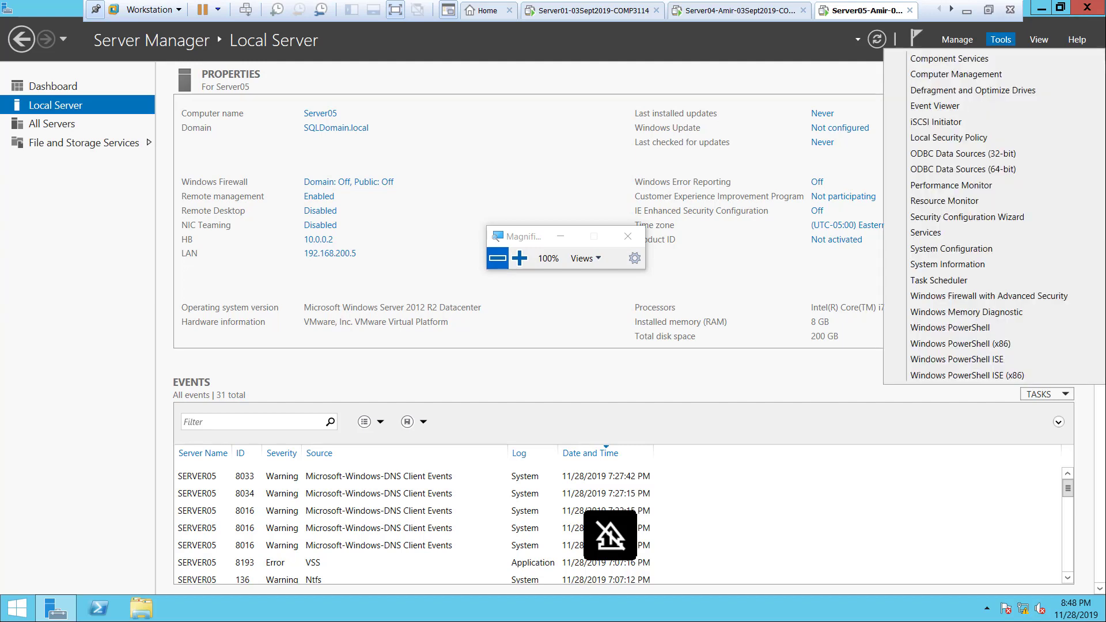
{"action": "key", "text": "Down"}
{"action": "key", "text": "Down"}
{"action": "key", "text": "Down"}
{"action": "key", "text": "Down"}
{"action": "key", "text": "Down"}
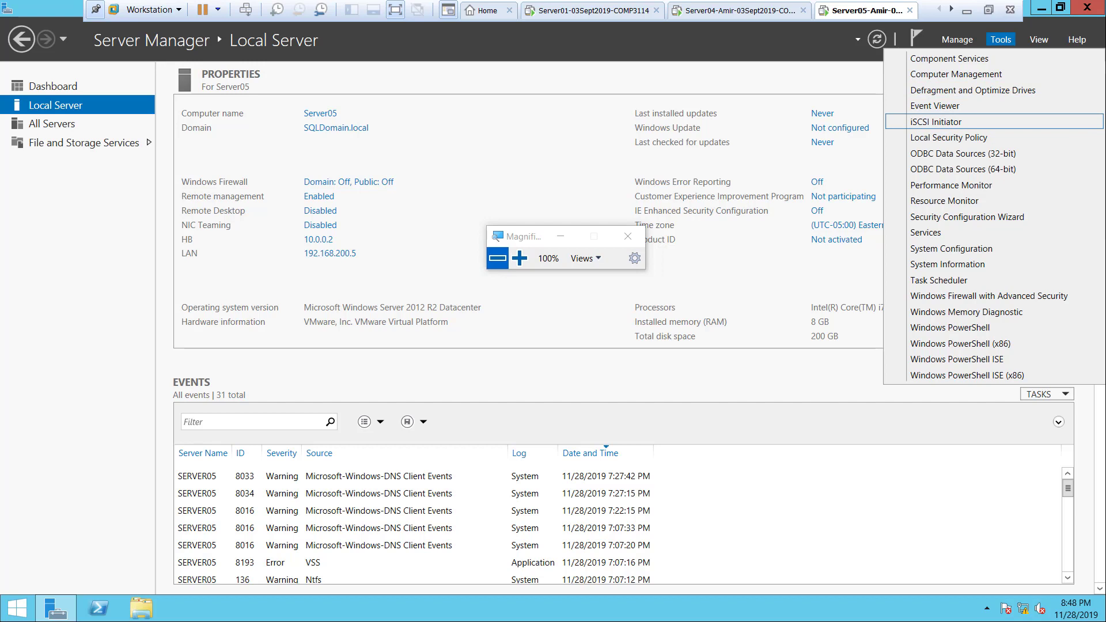
{"action": "key", "text": "Return"}
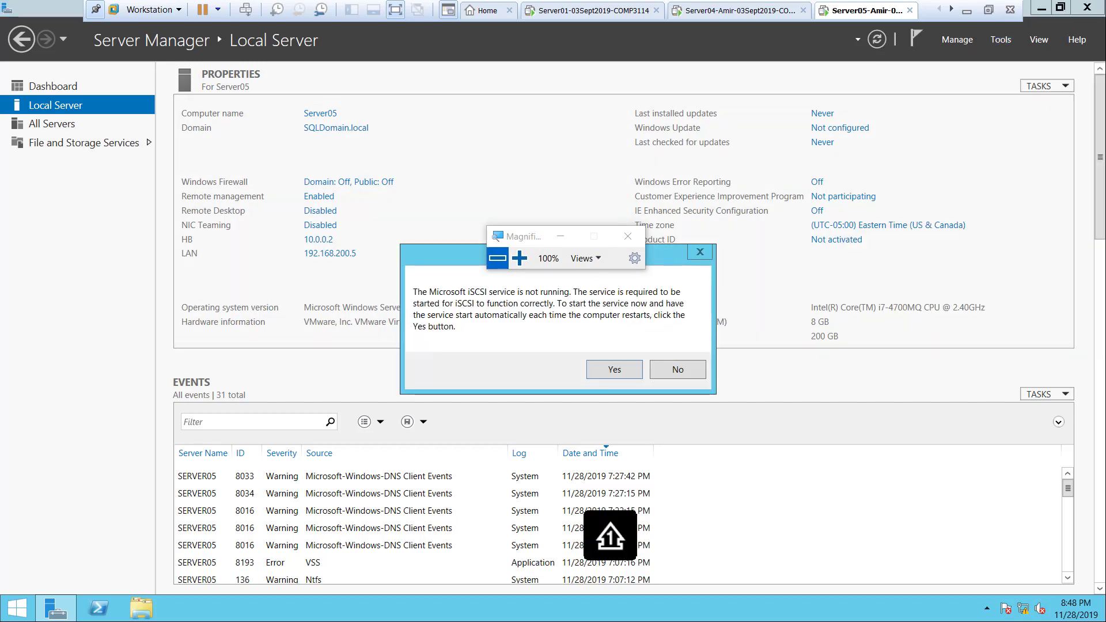
{"action": "left_click_drag", "start_coordinate": [533, 236], "coordinate": [941, 152]}
{"action": "left_click", "coordinate": [929, 174]}
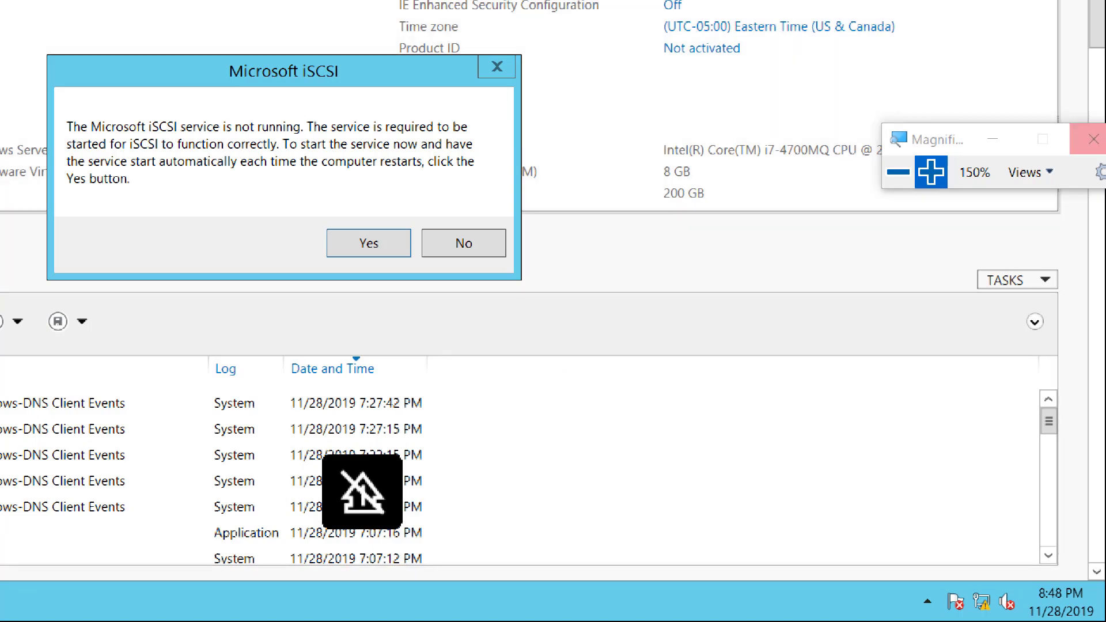
{"action": "left_click", "coordinate": [369, 243]}
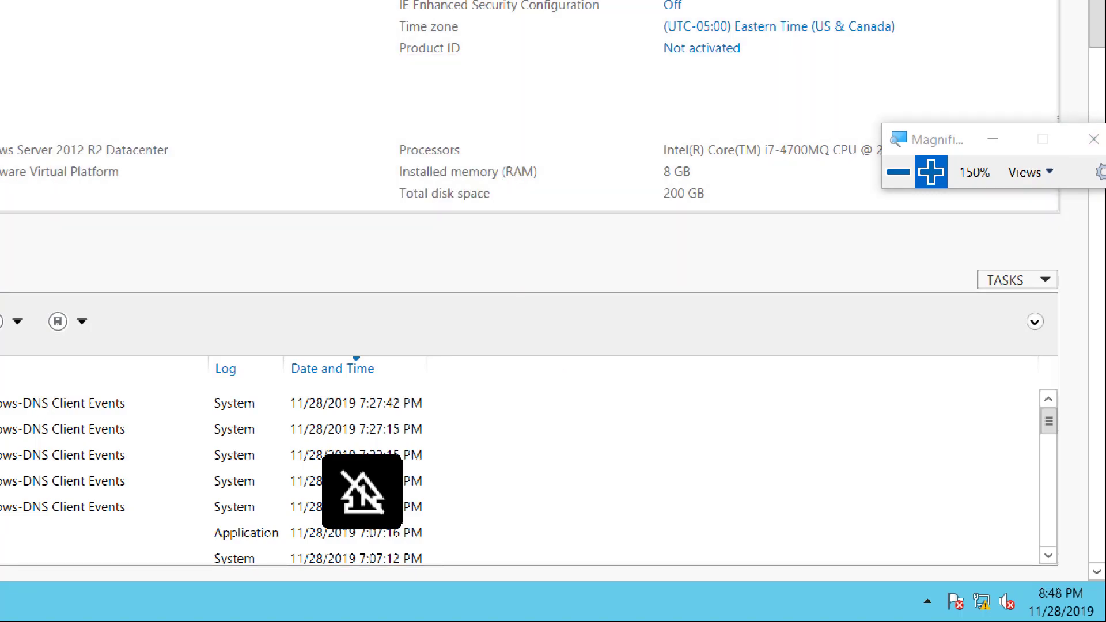
Leave Server05's full screen mode and pause the screen recording.
{"action": "left_click", "coordinate": [898, 172]}
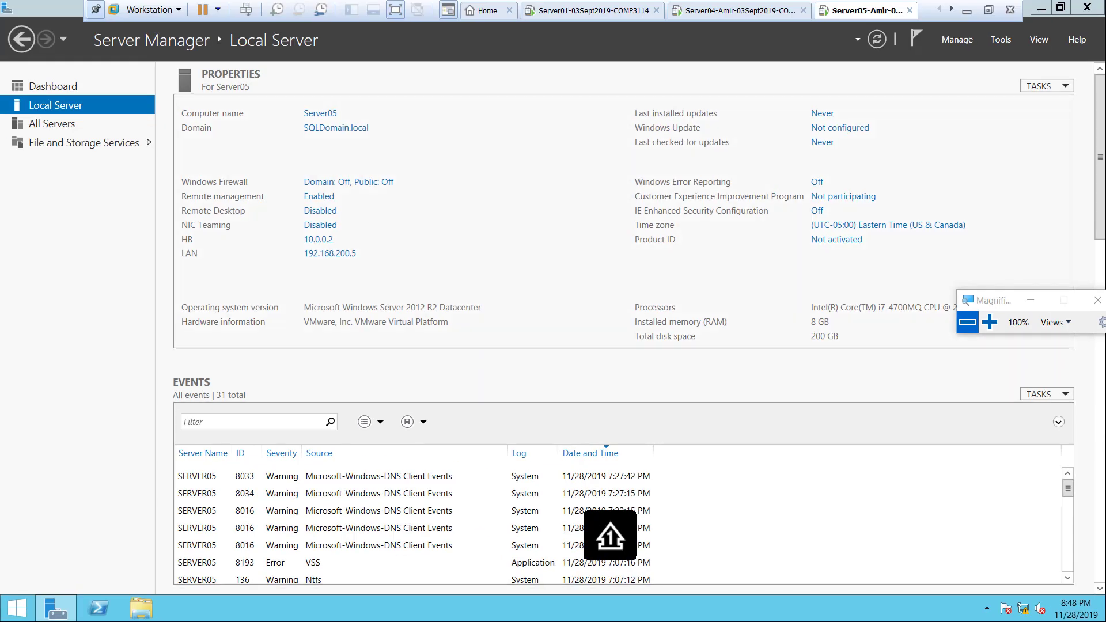
{"action": "left_click", "coordinate": [989, 10]}
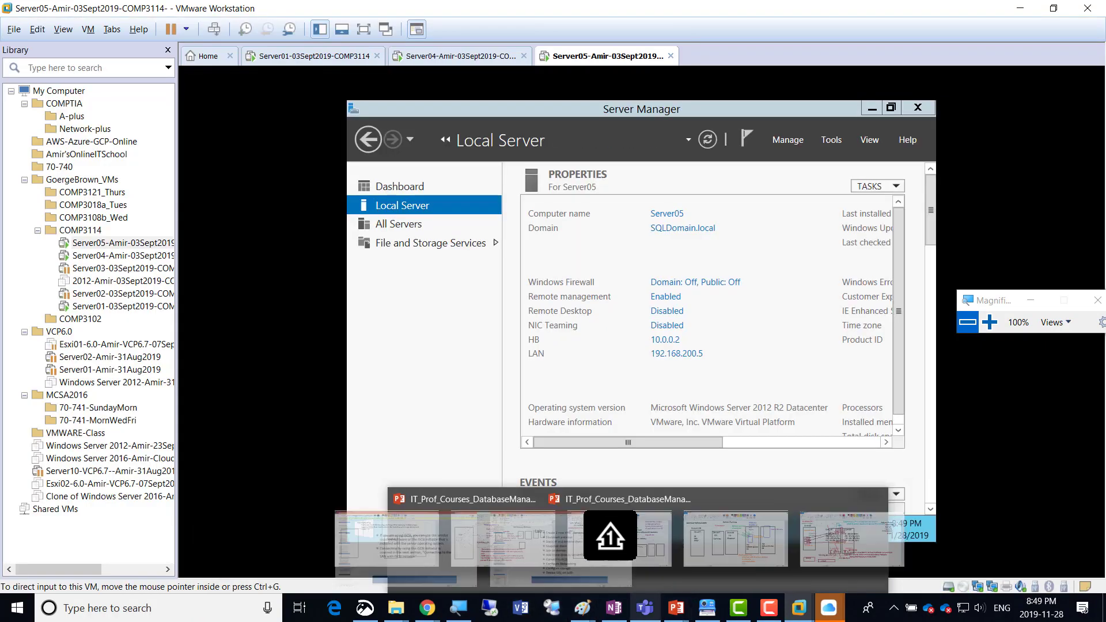
{"action": "left_click", "coordinate": [769, 607]}
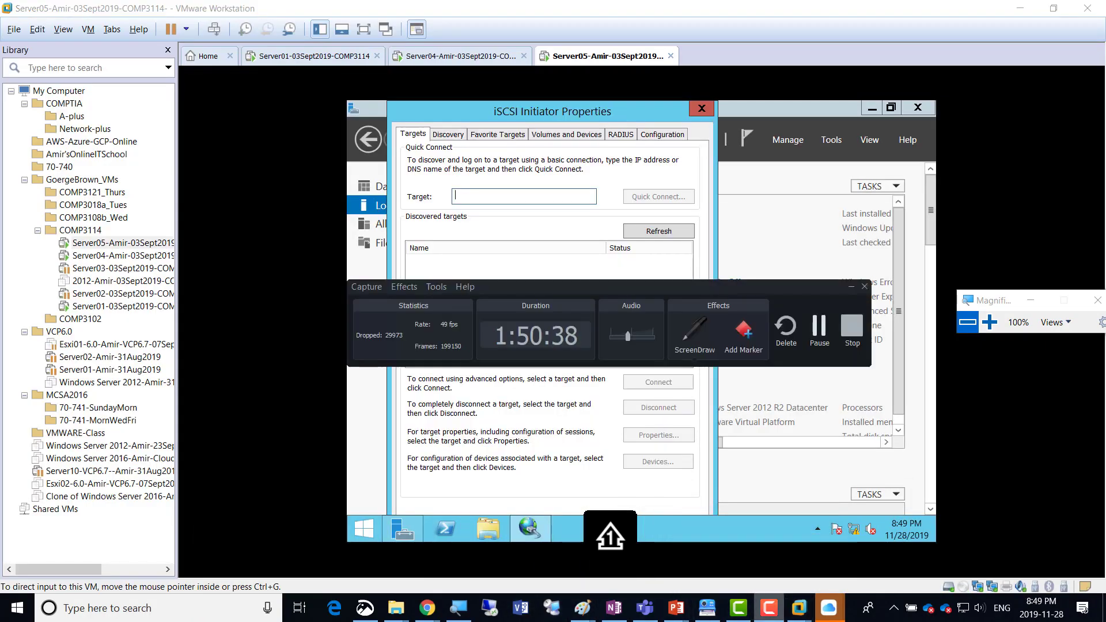
{"action": "left_click", "coordinate": [819, 325]}
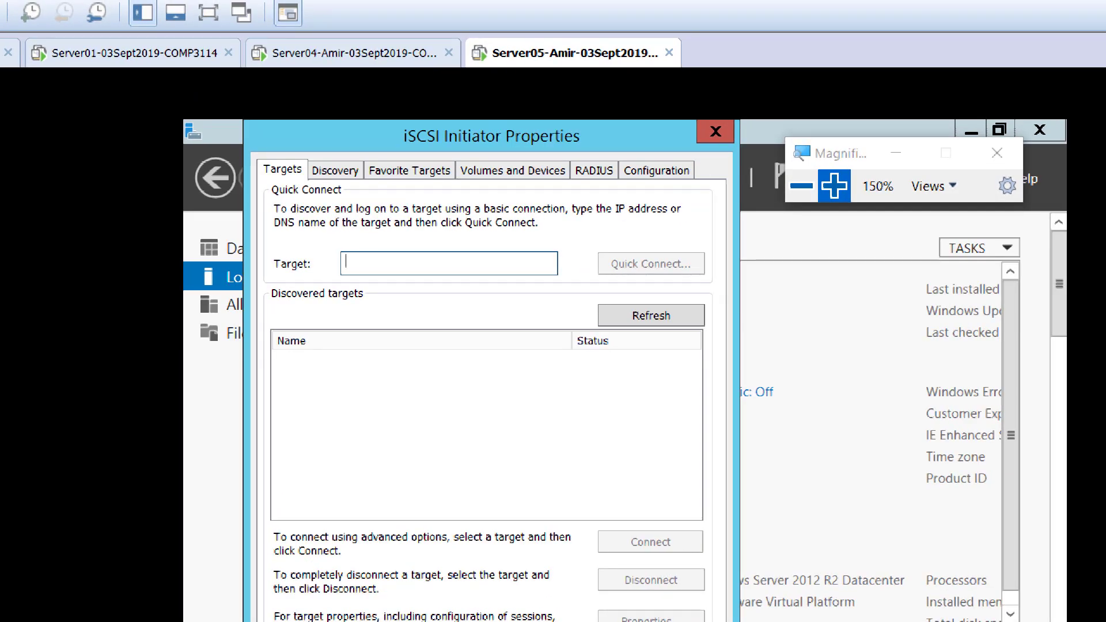
Quick-connect Server05's iSCSI initiator to the target at 192.168.200.1 and close the connection report.
{"action": "type", "text": "192.168.20"}
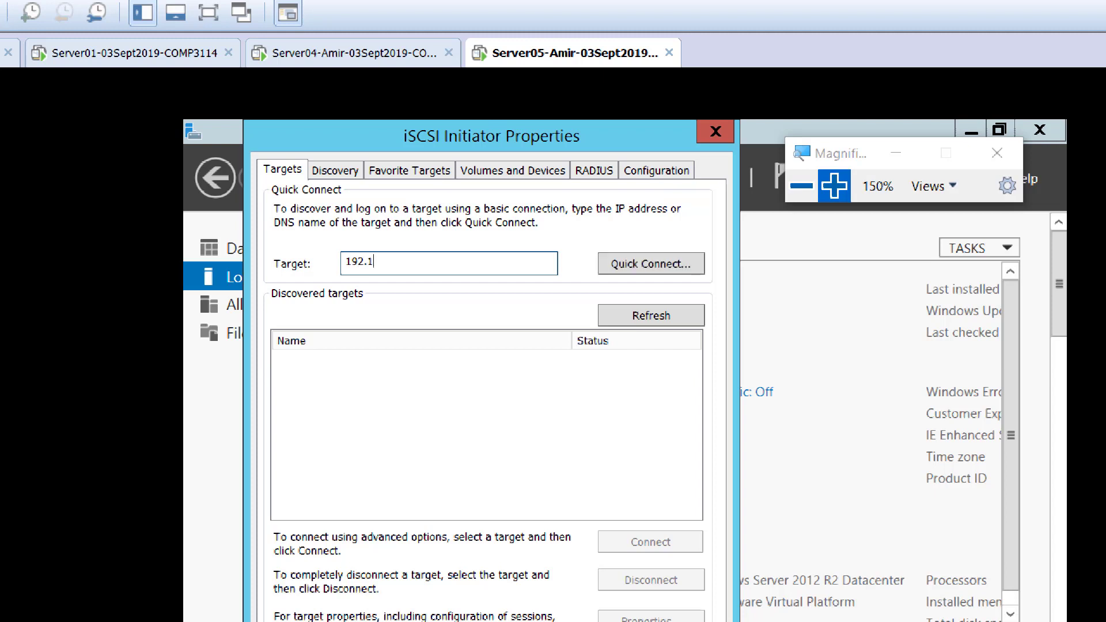
{"action": "type", "text": "0.1"}
{"action": "key", "text": "Return"}
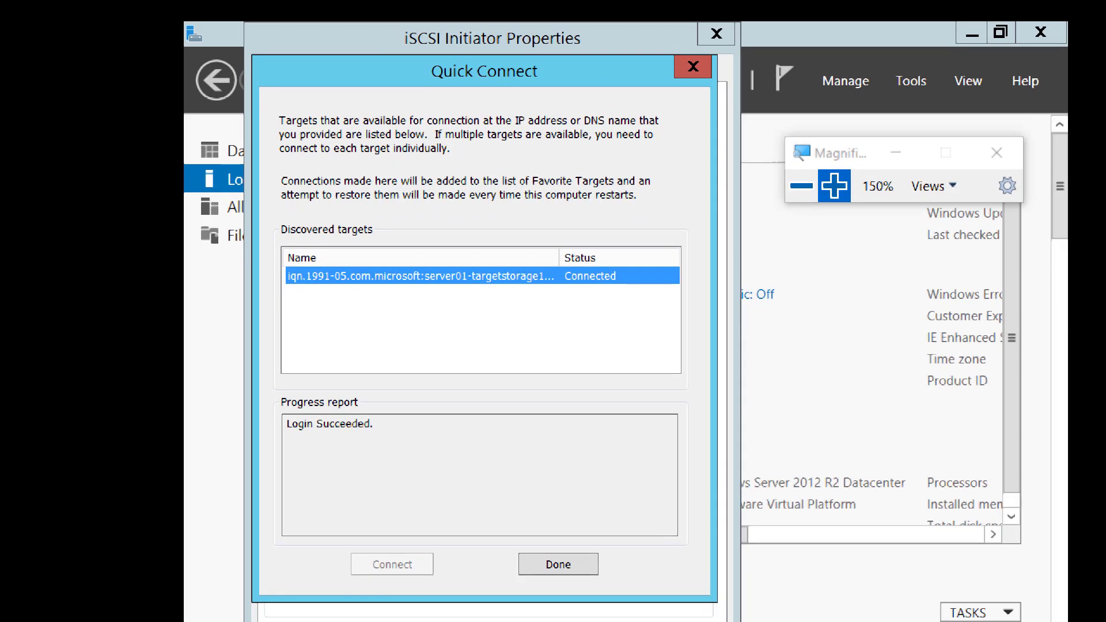
{"action": "left_click", "coordinate": [560, 546]}
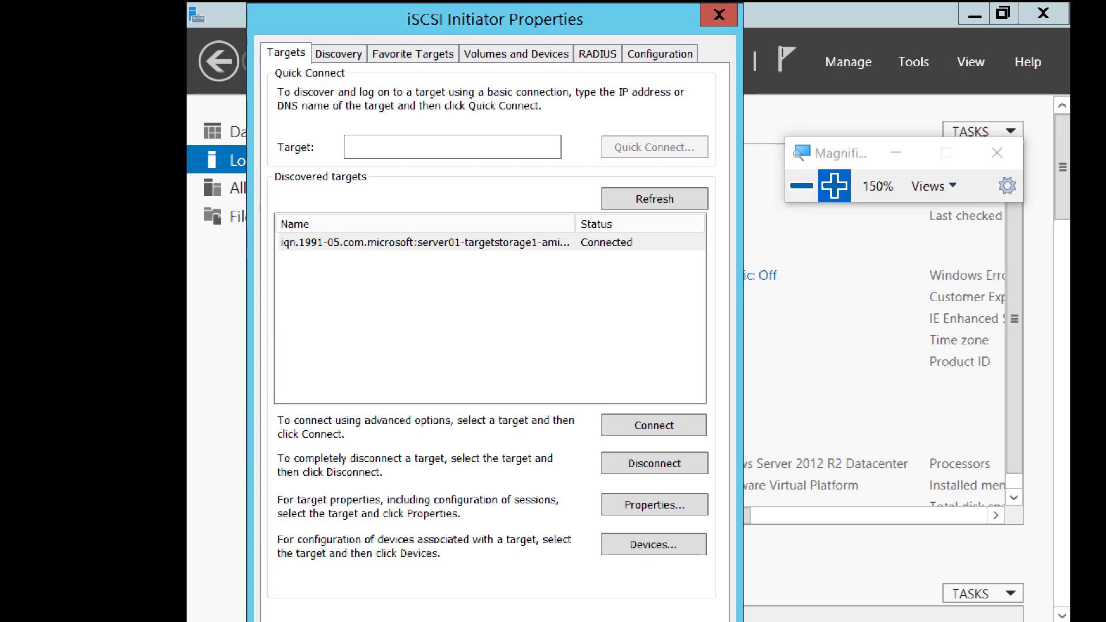
Auto-configure all available iSCSI volumes and devices on Server05, return to full screen, and accept the initiator properties.
{"action": "left_click", "coordinate": [516, 54]}
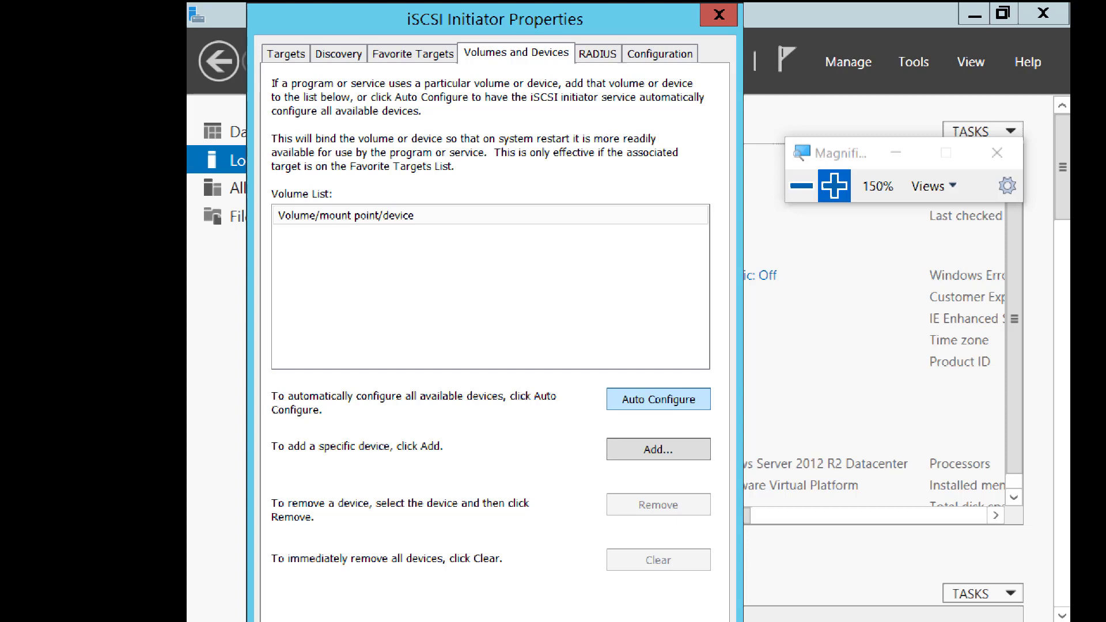
{"action": "left_click", "coordinate": [658, 399]}
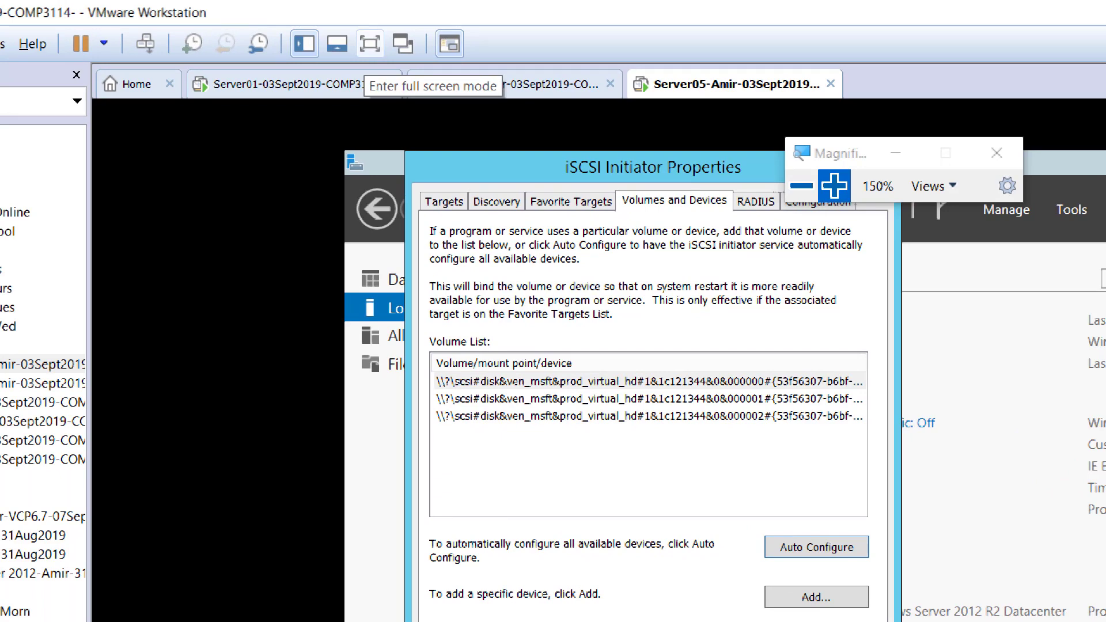
{"action": "left_click", "coordinate": [369, 43]}
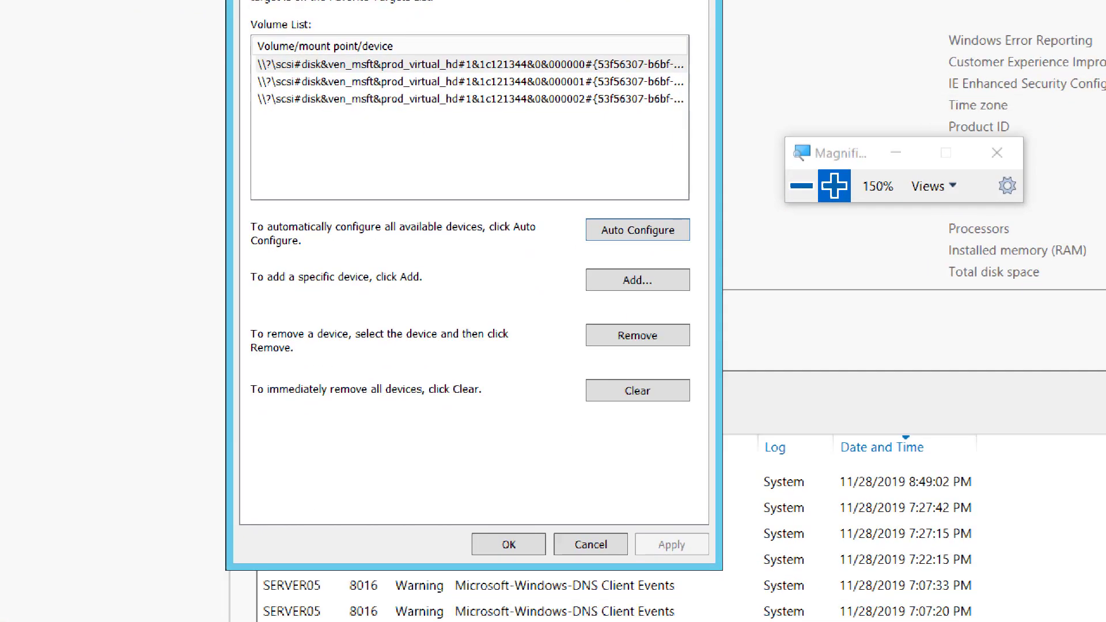
{"action": "left_click", "coordinate": [507, 534]}
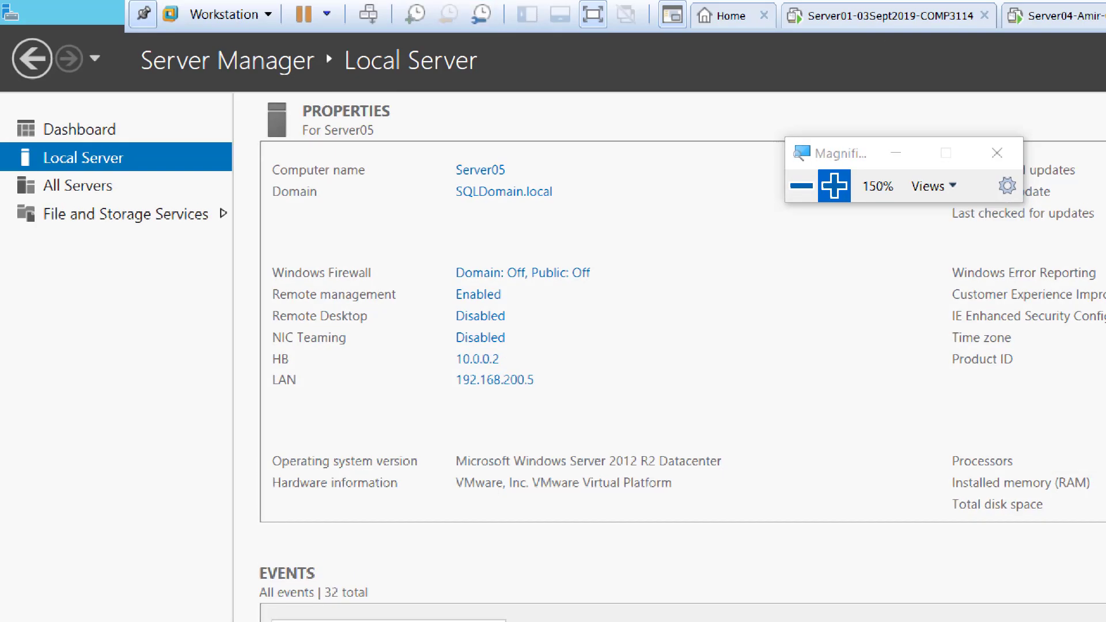
Leave Server05's full screen mode, switch to the failover cluster diagram in Paint, and select the Pencil tool.
{"action": "left_click", "coordinate": [801, 186]}
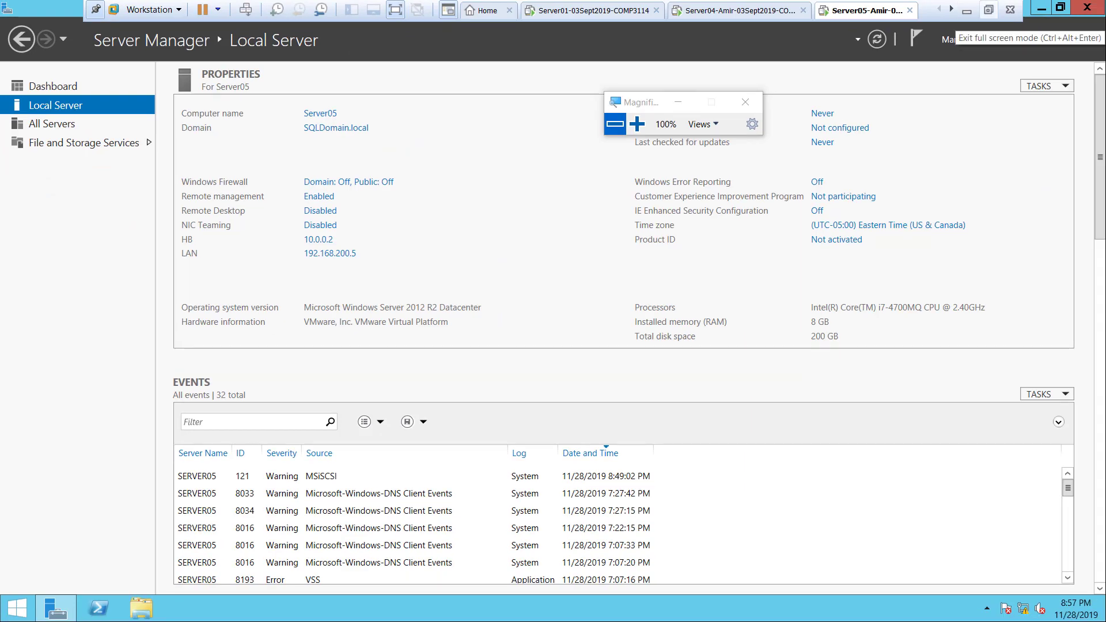
{"action": "left_click", "coordinate": [988, 9]}
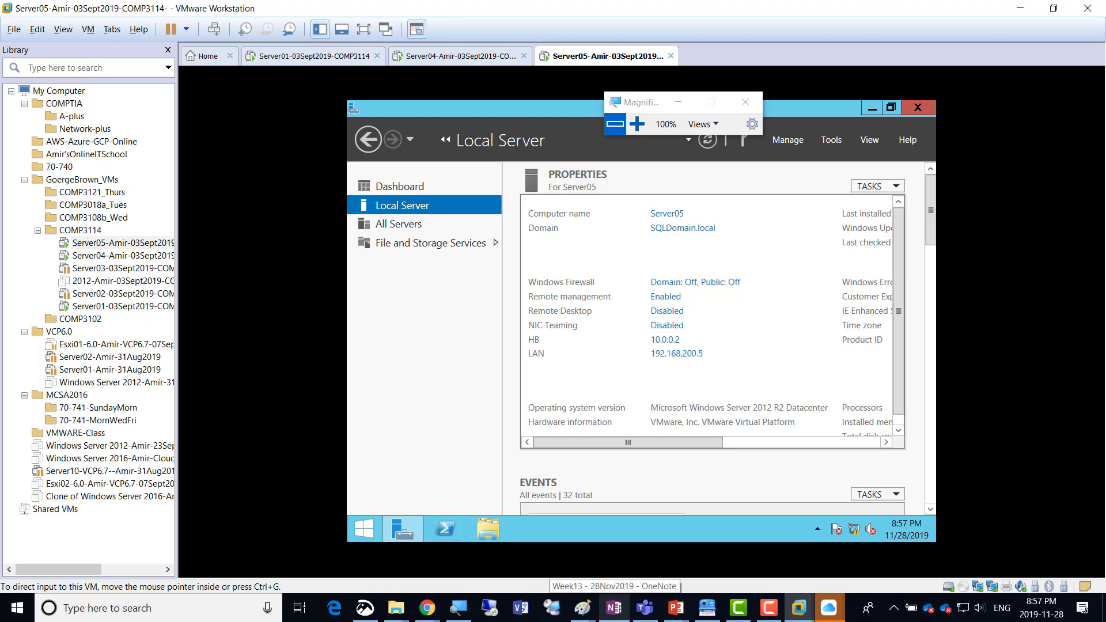
{"action": "mouse_move", "coordinate": [582, 608]}
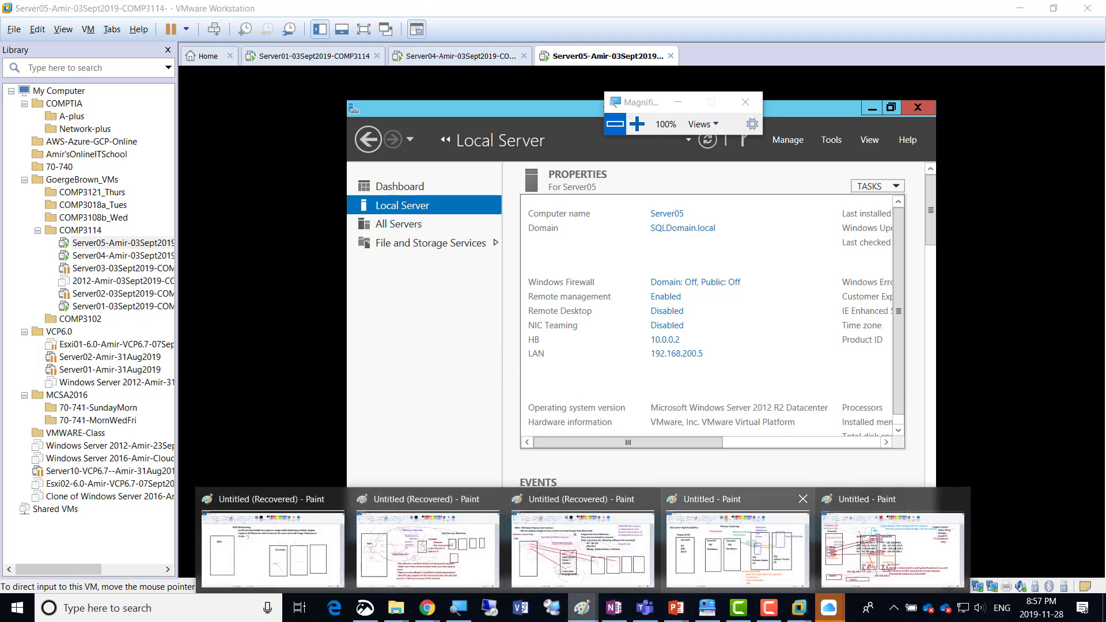
{"action": "left_click", "coordinate": [891, 547]}
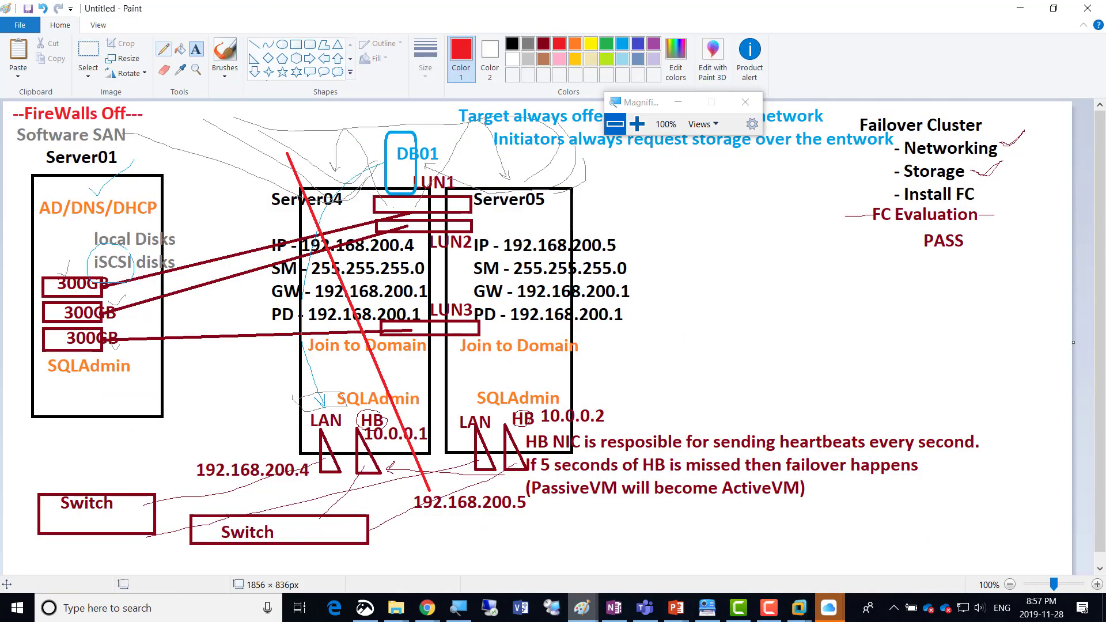
{"action": "left_click", "coordinate": [165, 51]}
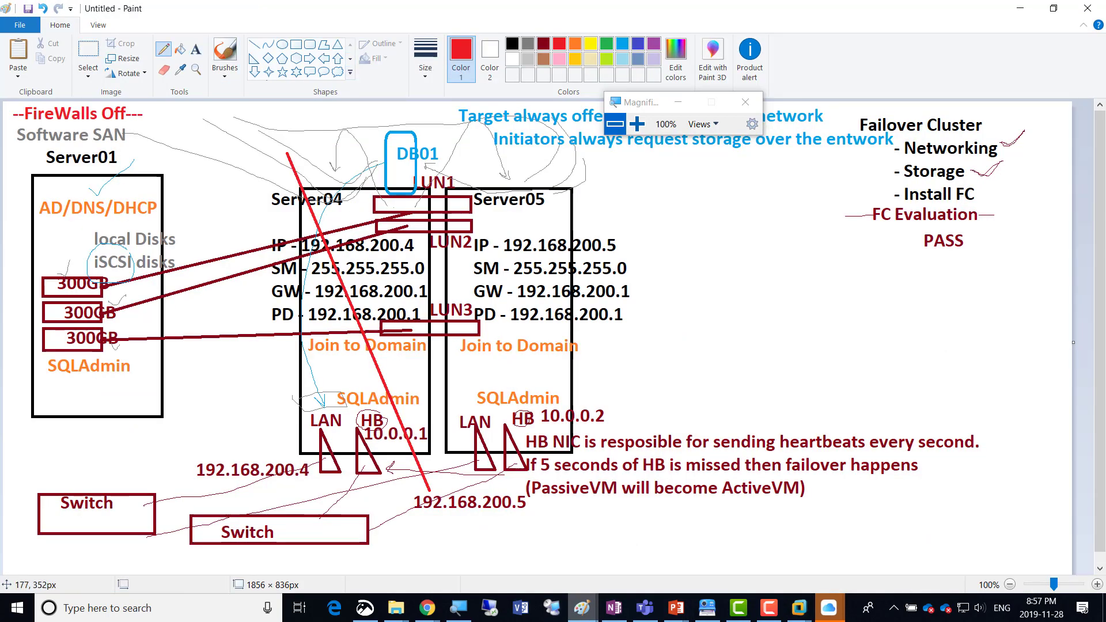
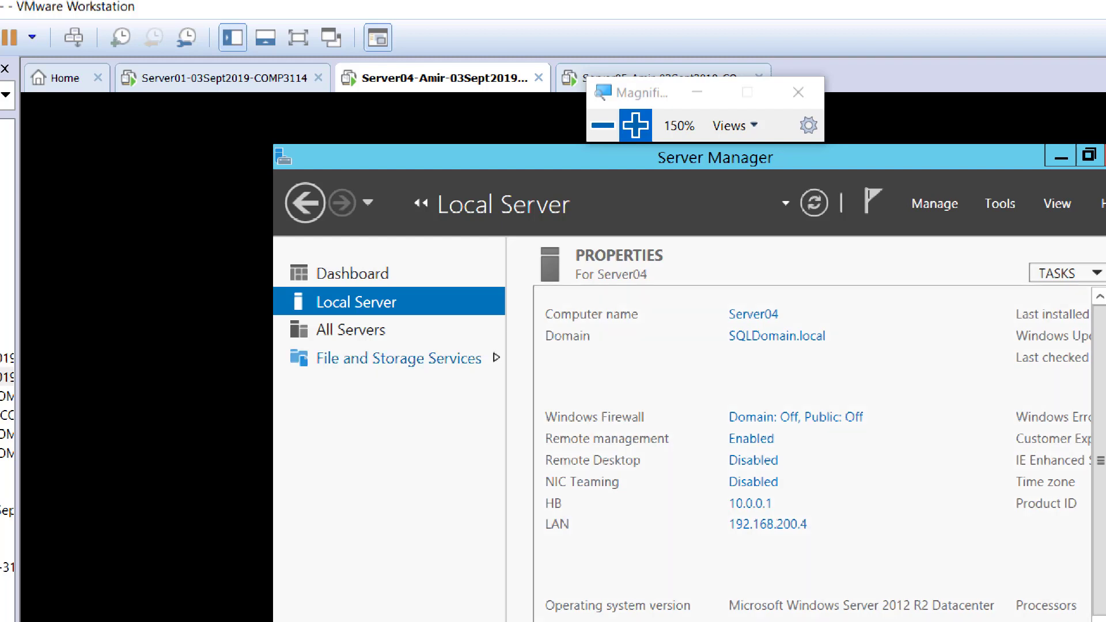
Show Server04's disks under File and Storage Services and bring disk 1 online.
{"action": "left_click", "coordinate": [398, 358]}
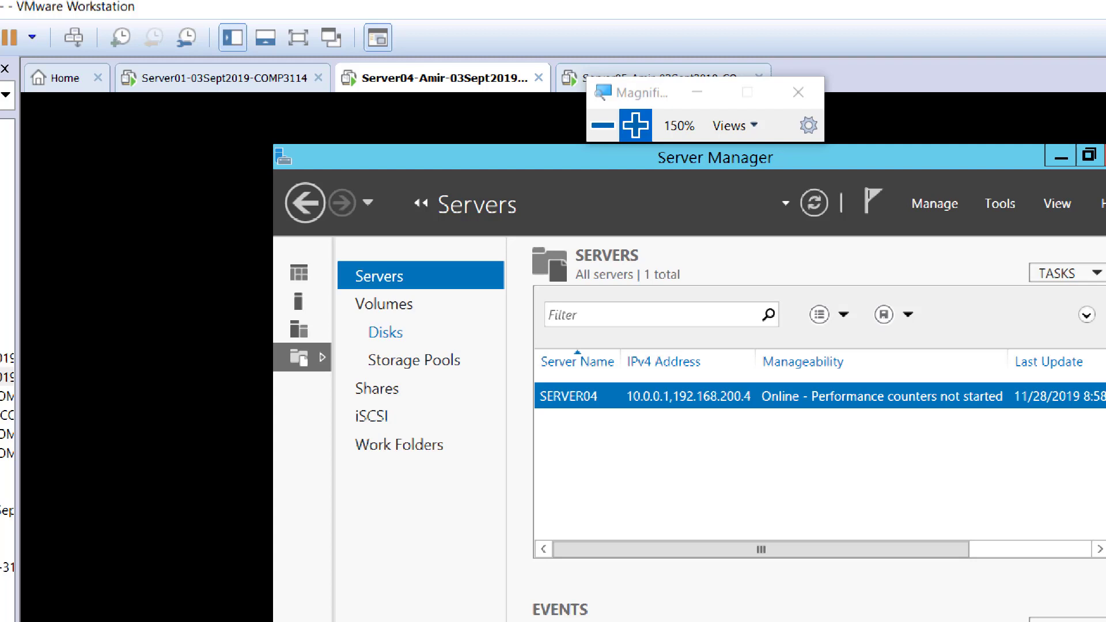
{"action": "left_click", "coordinate": [385, 333]}
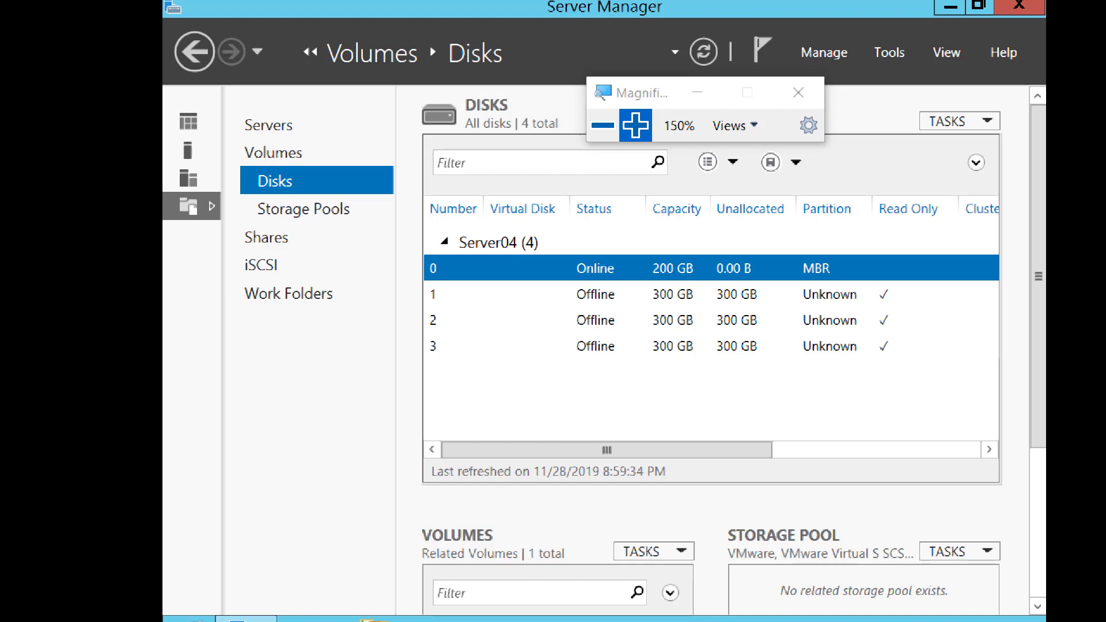
{"action": "left_click", "coordinate": [595, 294]}
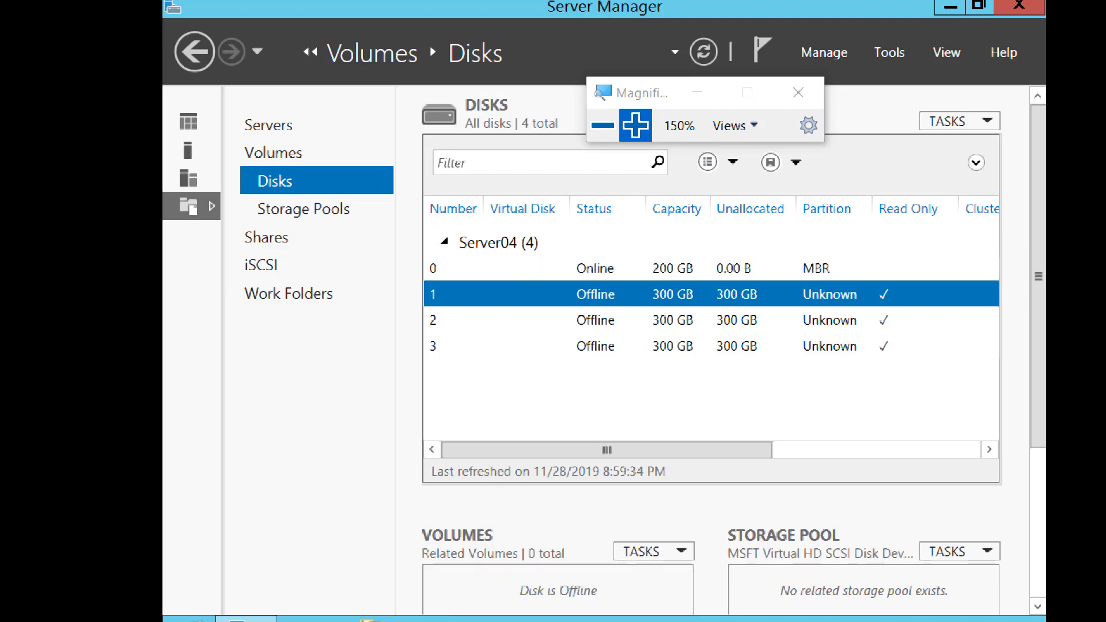
{"action": "right_click", "coordinate": [590, 291]}
{"action": "key", "text": "Down"}
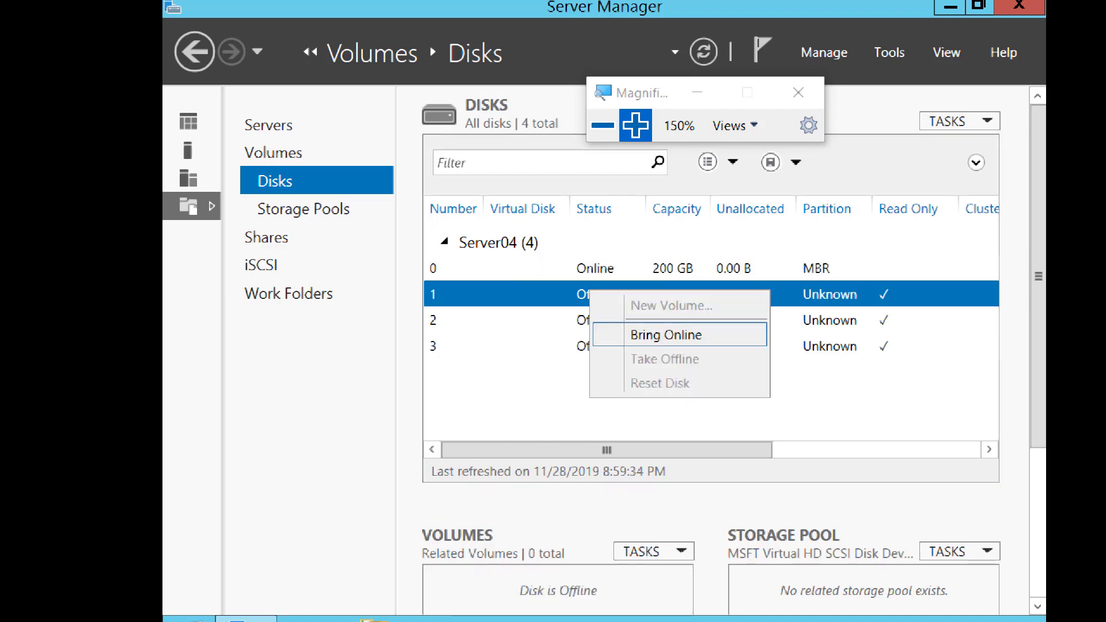
{"action": "key", "text": "Return"}
{"action": "key", "text": "alt+y"}
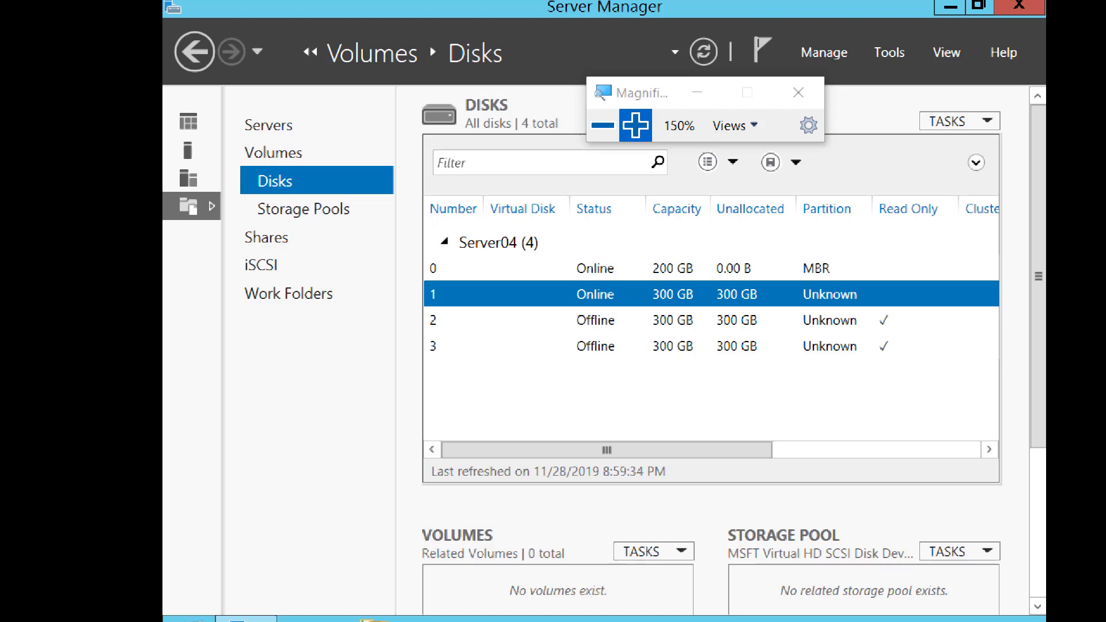
Initialize disk 1 on Server04 as a GPT disk, accepting that its data is erased.
{"action": "right_click", "coordinate": [582, 297]}
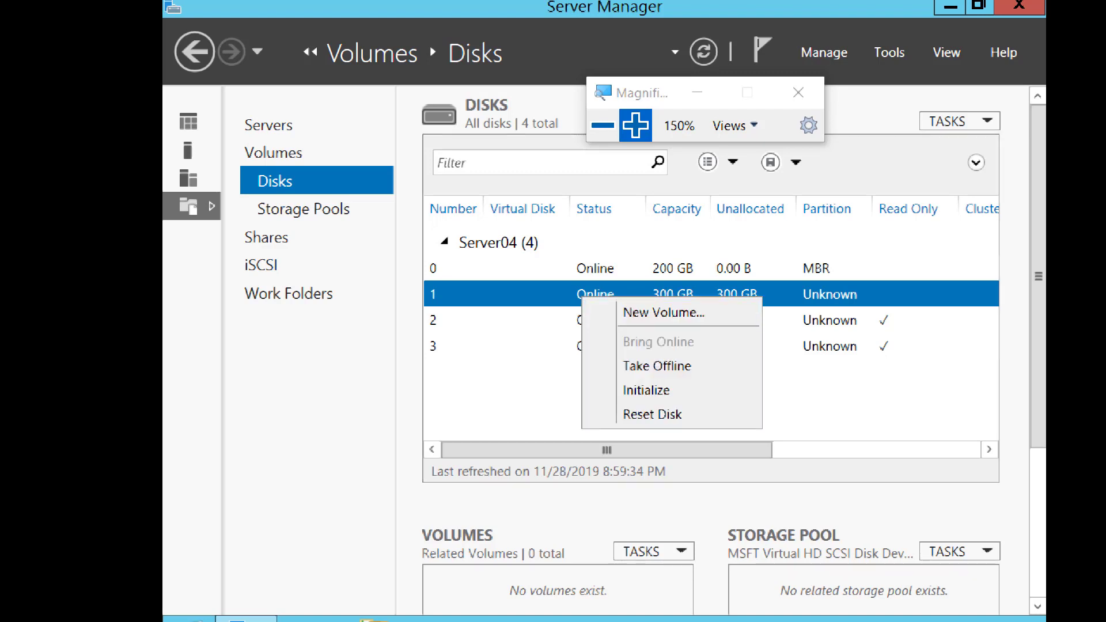
{"action": "key", "text": "Return"}
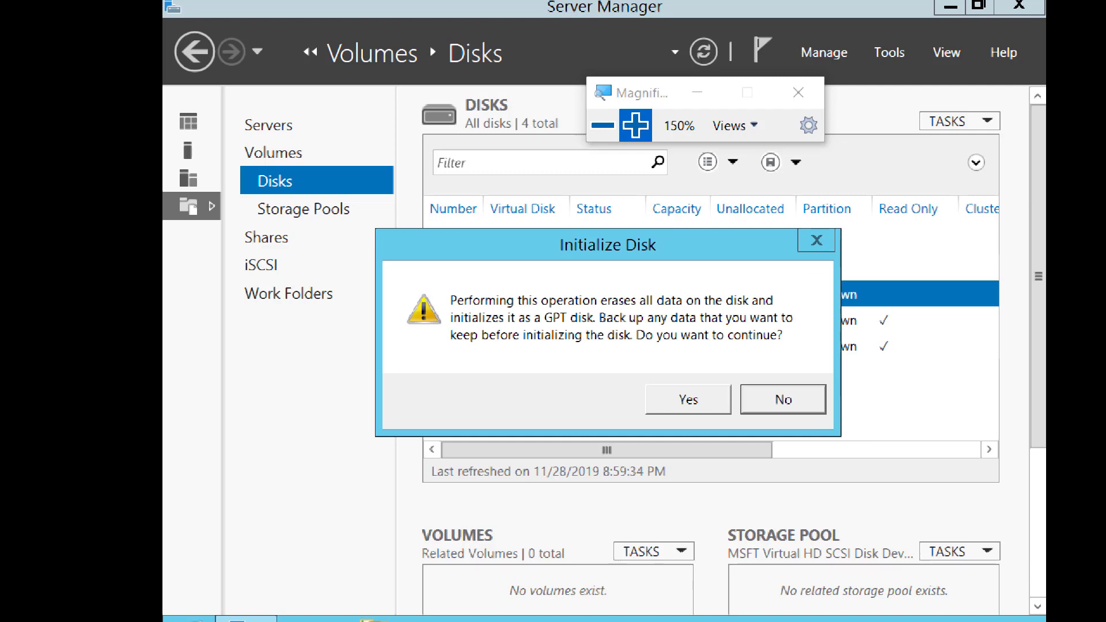
{"action": "key", "text": "alt+y"}
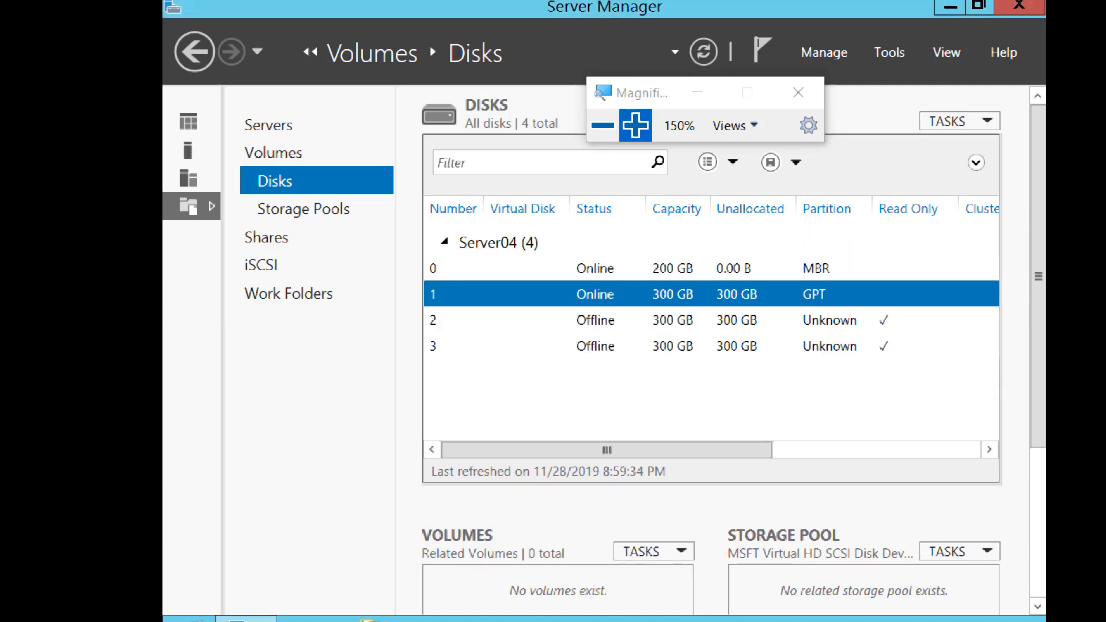
{"action": "key", "text": "shift+F10"}
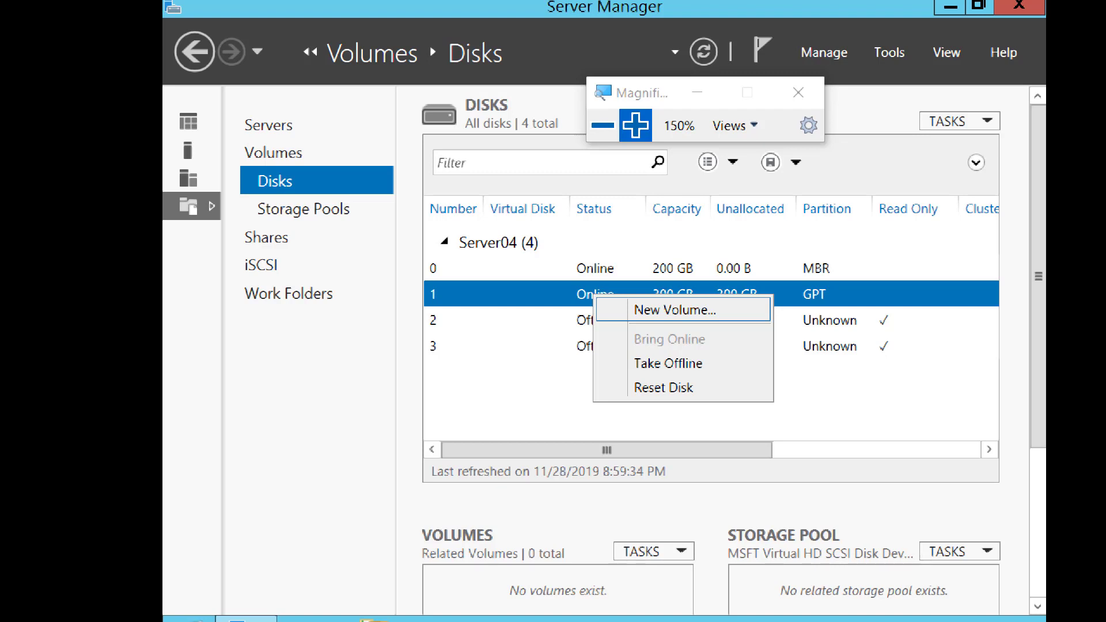
{"action": "key", "text": "Escape"}
{"action": "key", "text": "shift+F10"}
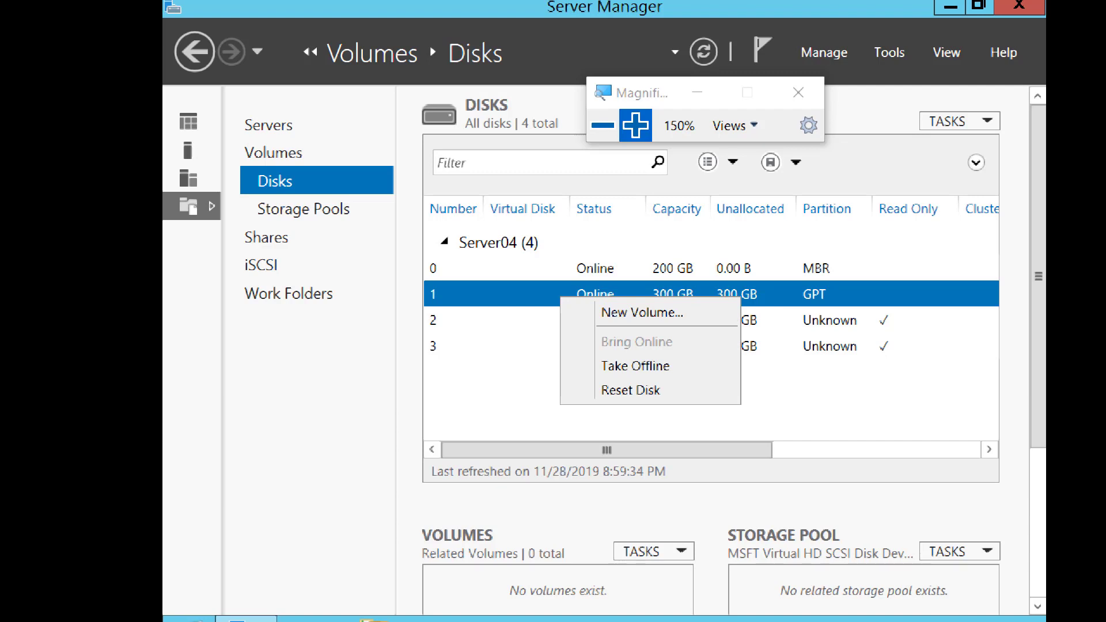
{"action": "key", "text": "Escape"}
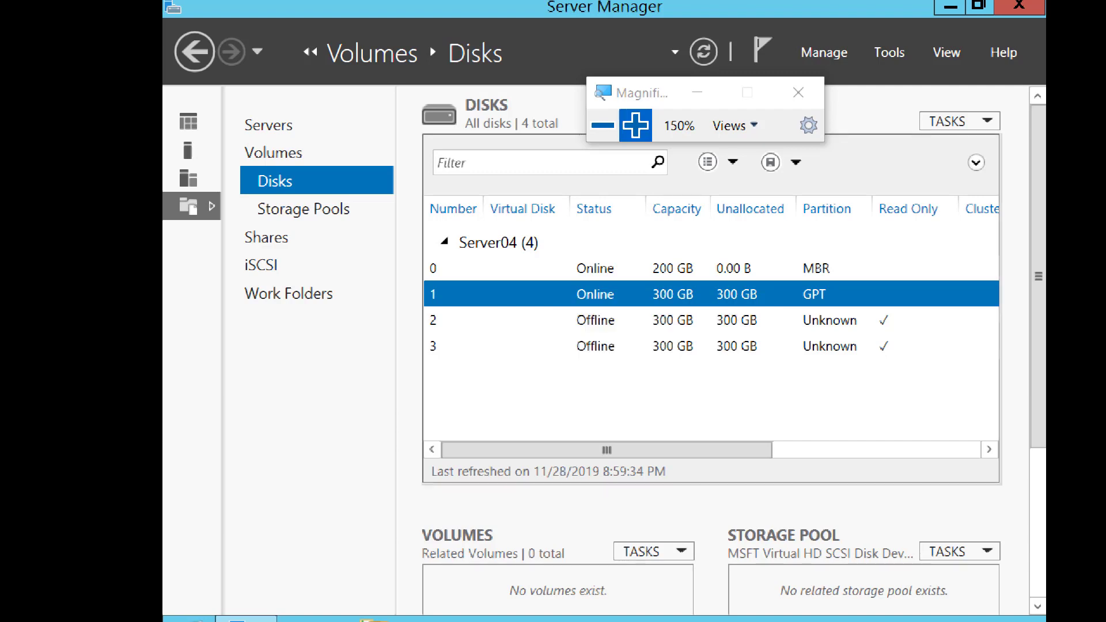
Start a new volume on Server04's disk 1, keeping the 300 GB size and drive letter E.
{"action": "key", "text": "shift+F10"}
{"action": "key", "text": "Down"}
{"action": "key", "text": "Up"}
{"action": "key", "text": "Up"}
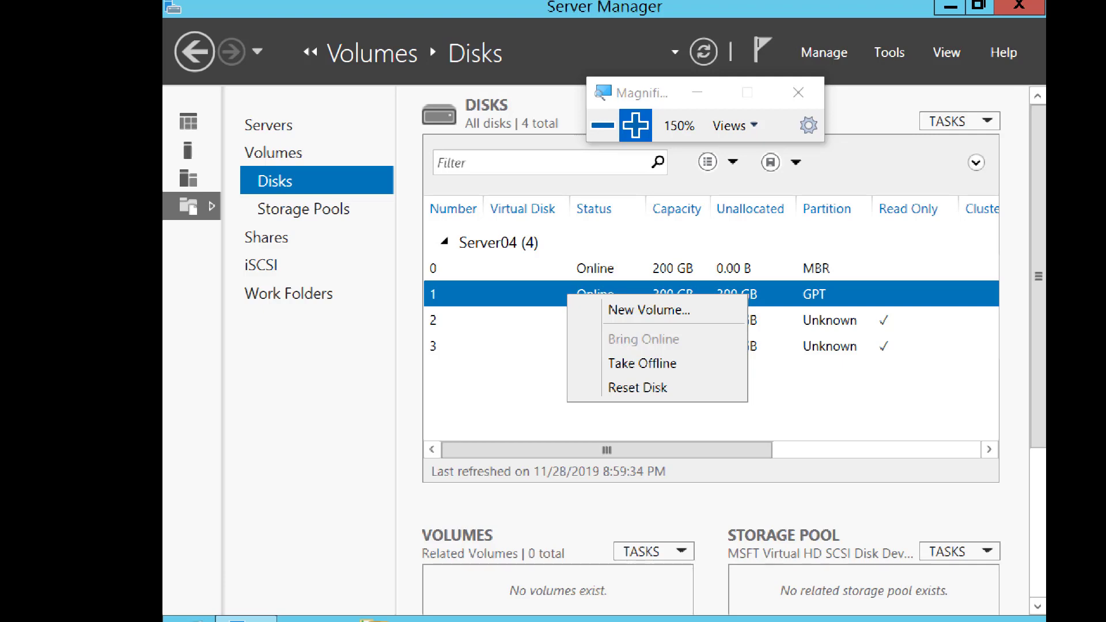
{"action": "key", "text": "Down"}
{"action": "key", "text": "Return"}
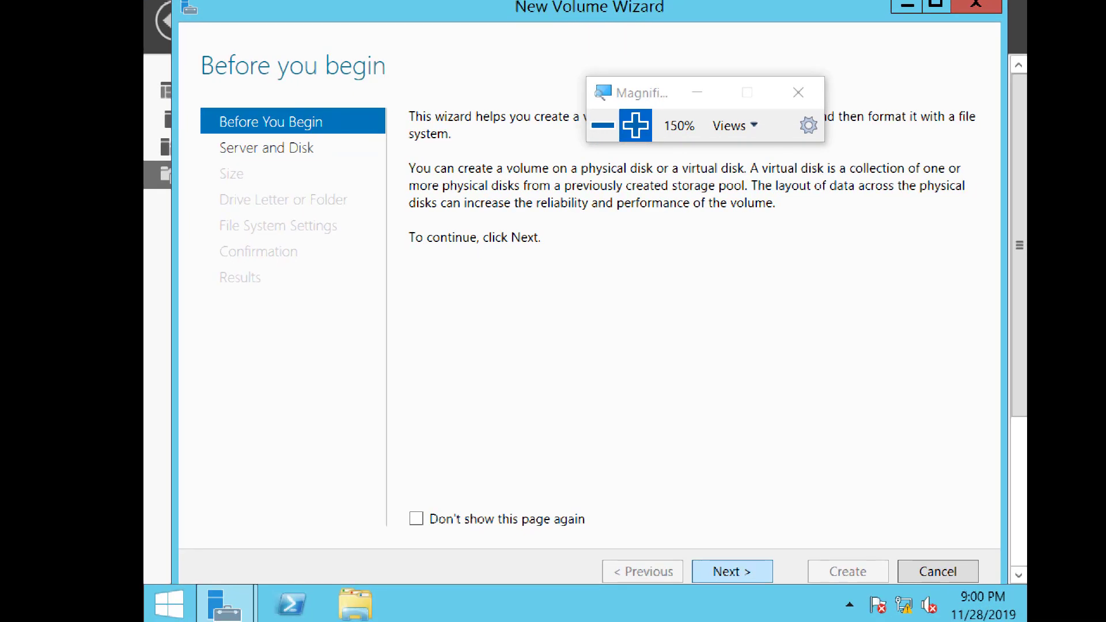
{"action": "left_click", "coordinate": [732, 572]}
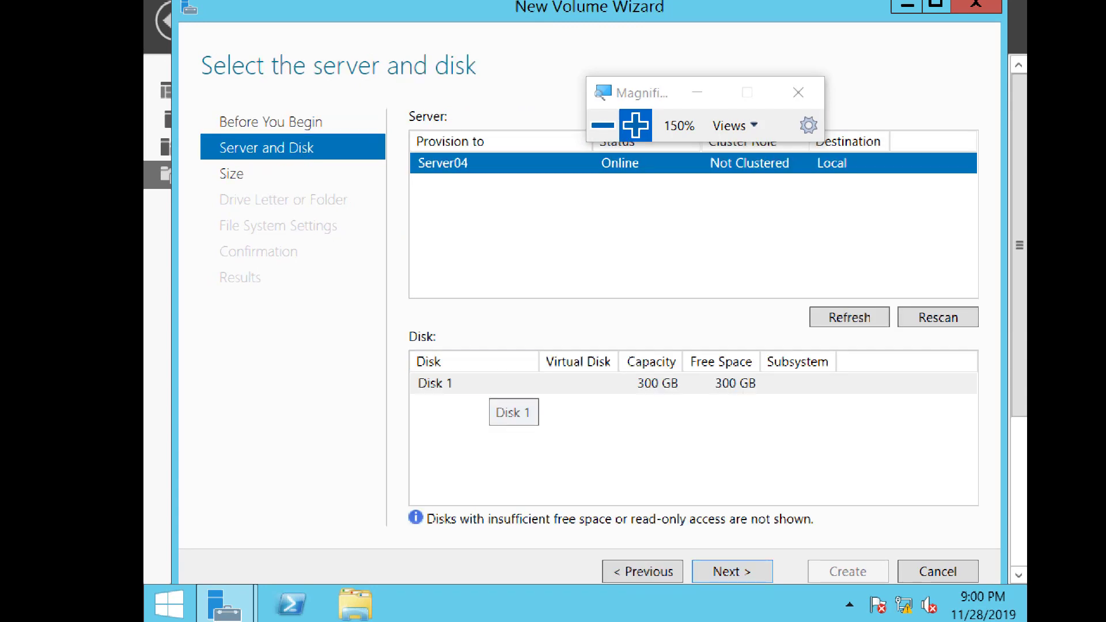
{"action": "left_click", "coordinate": [490, 384]}
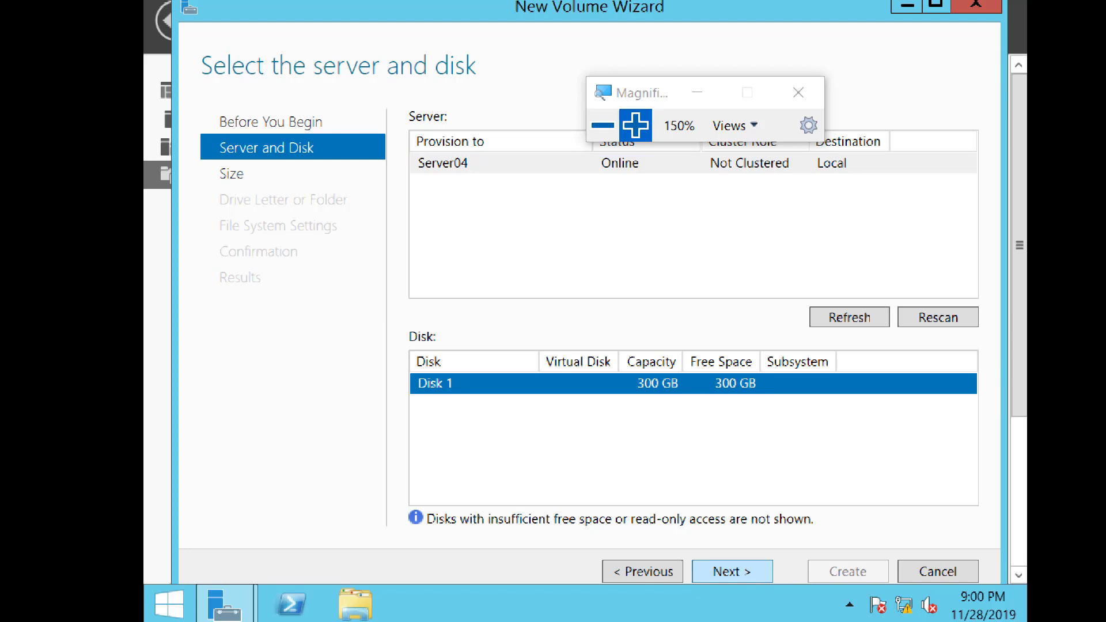
{"action": "left_click", "coordinate": [732, 571]}
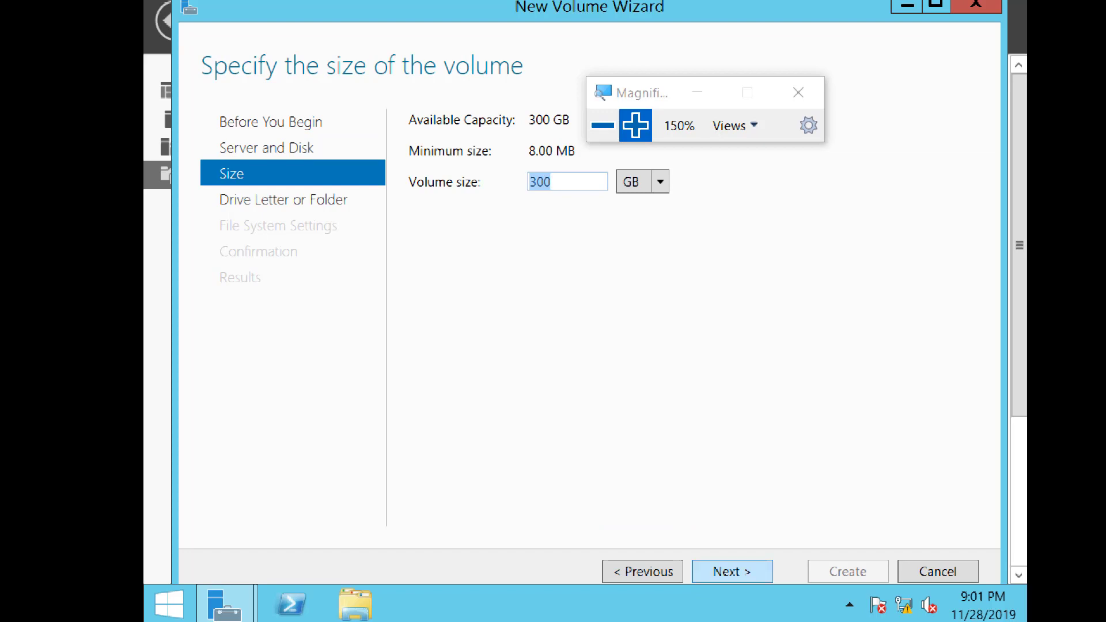
{"action": "left_click", "coordinate": [731, 571]}
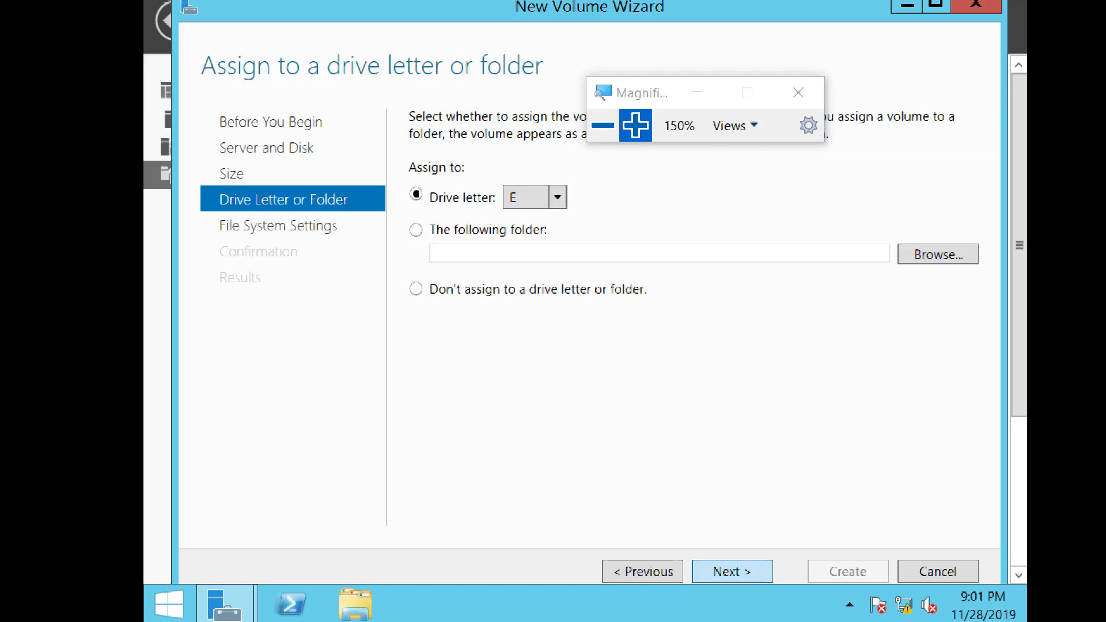
{"action": "left_click", "coordinate": [731, 571]}
Label the new volume LUN01 with NTFS and default allocation unit size, create it, and close the wizard.
{"action": "left_click_drag", "start_coordinate": [633, 191], "coordinate": [554, 191]}
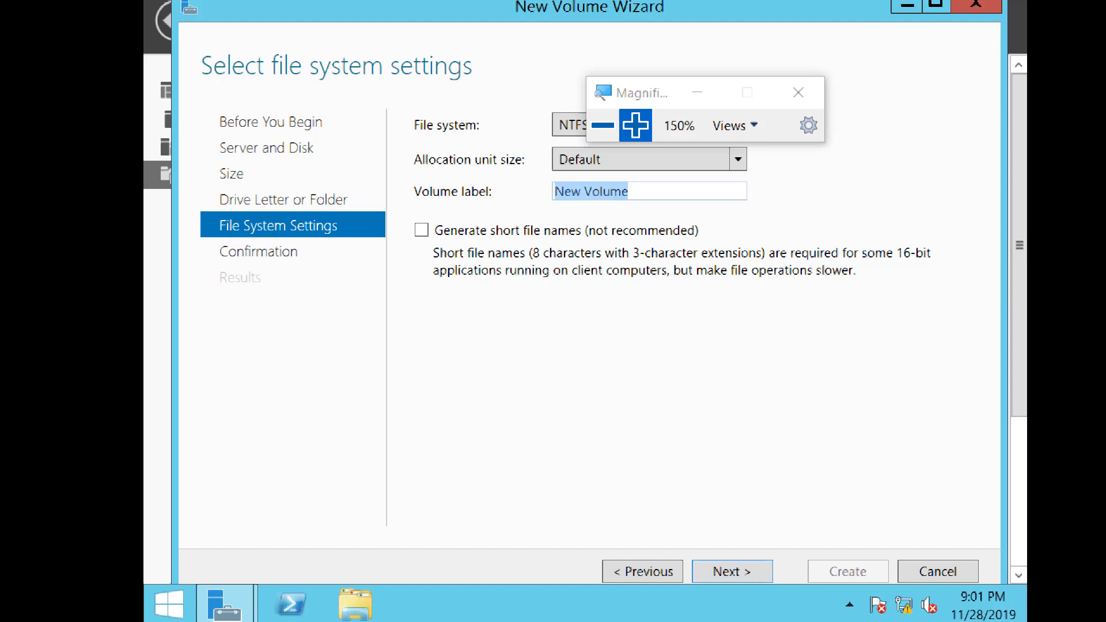
{"action": "type", "text": "LUN"}
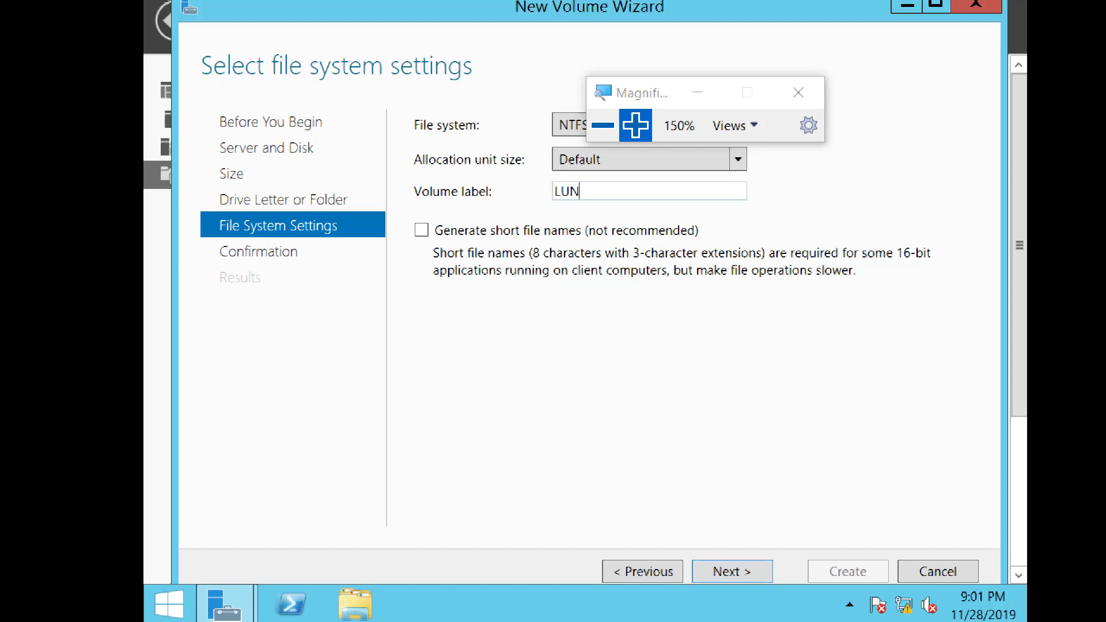
{"action": "type", "text": "01"}
{"action": "left_click_drag", "start_coordinate": [671, 92], "coordinate": [808, 65]}
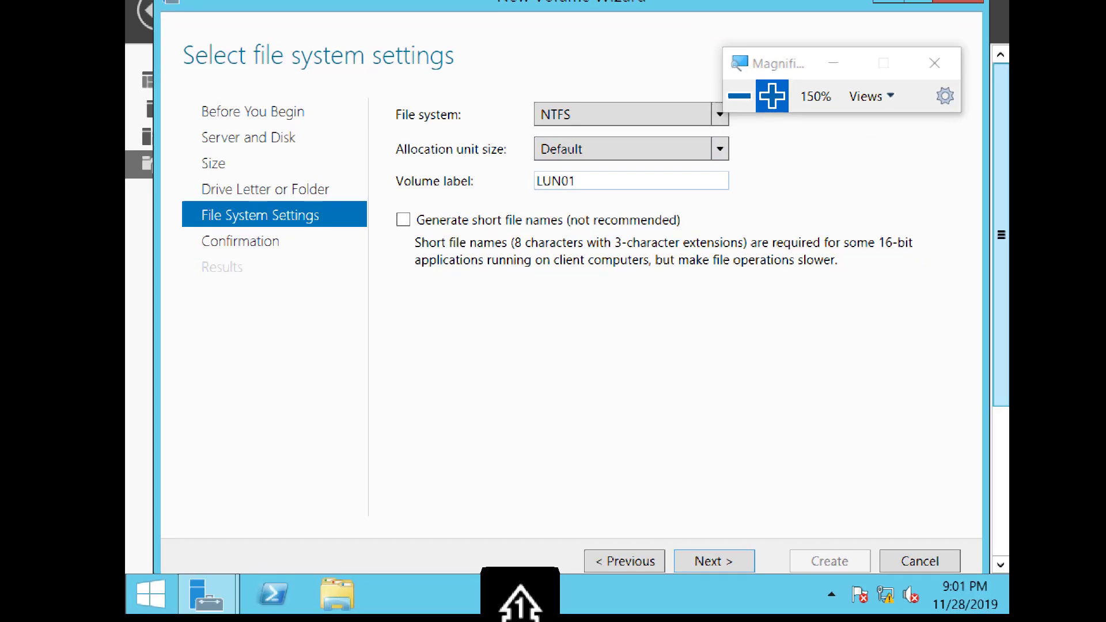
{"action": "key", "text": "Return"}
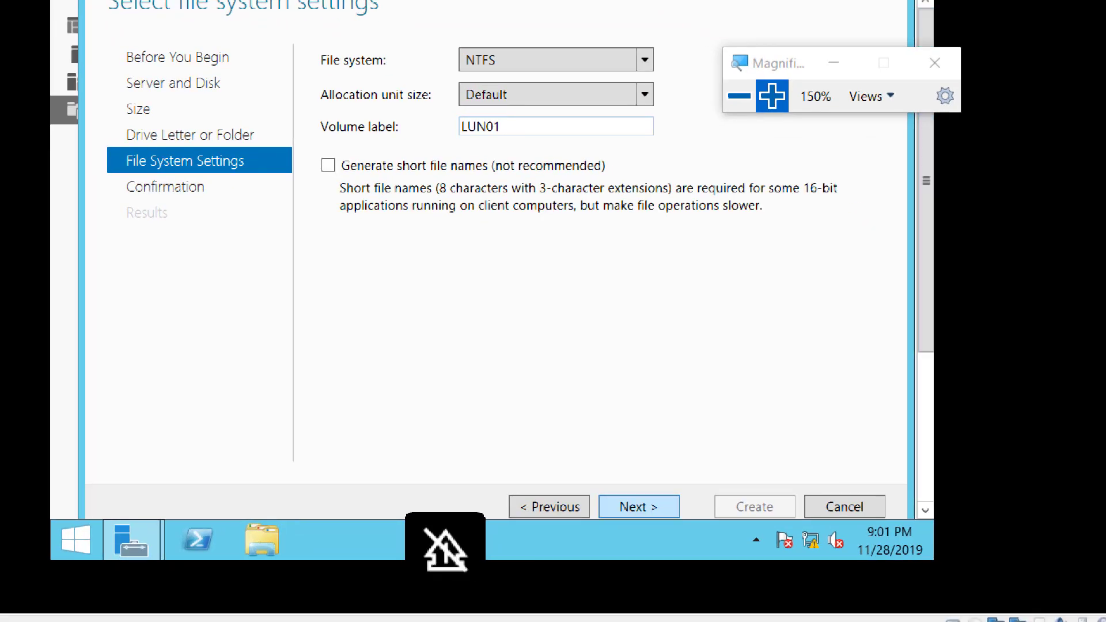
{"action": "key", "text": "Return"}
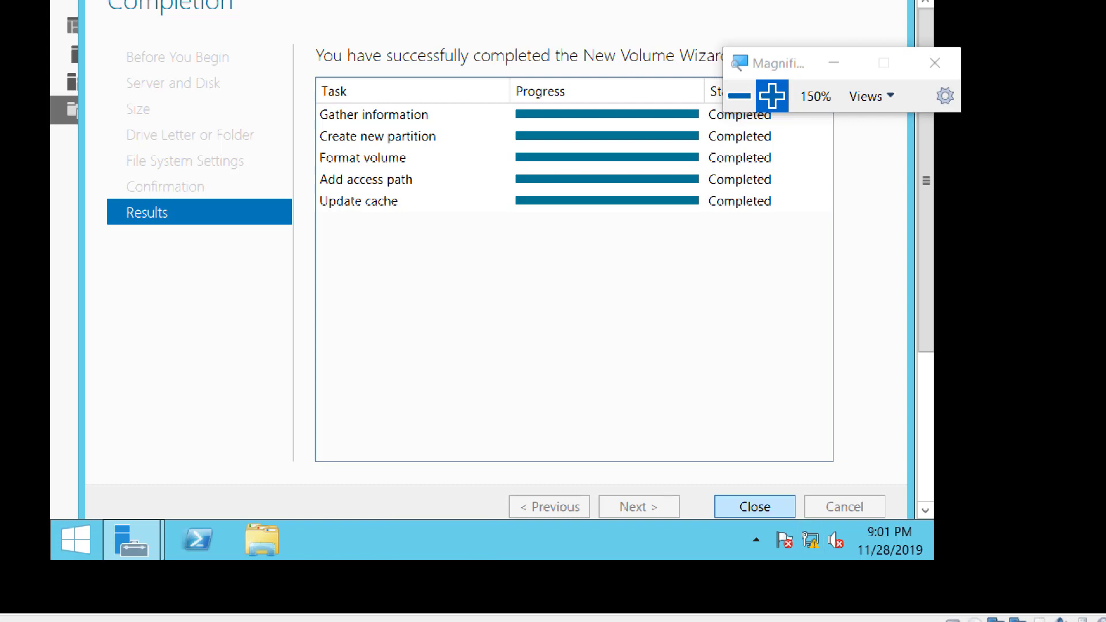
{"action": "key", "text": "Return"}
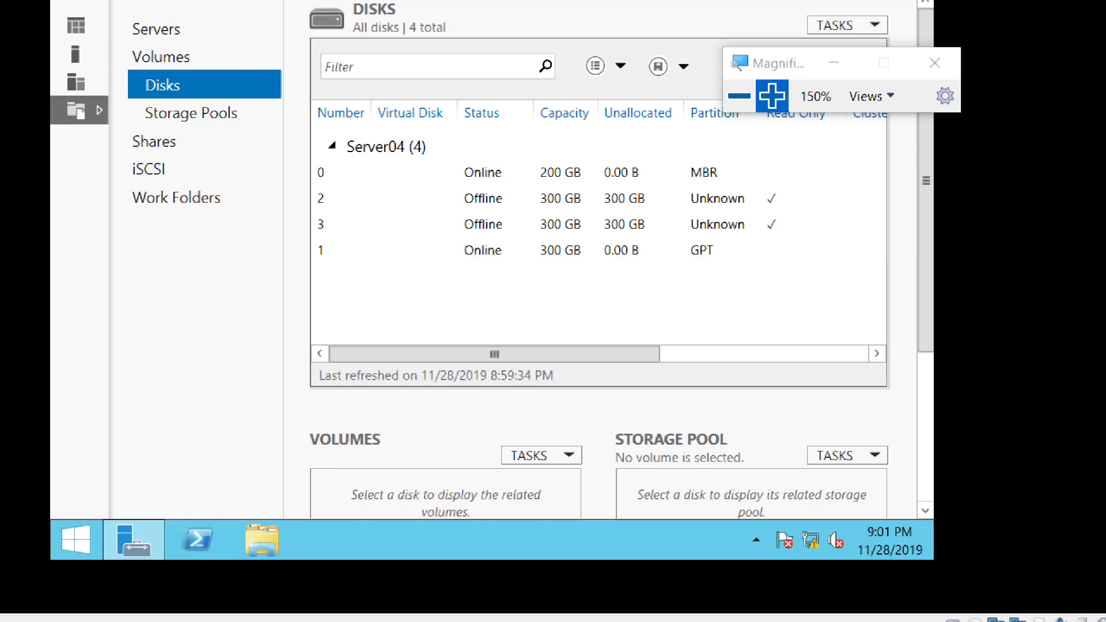
Bring disk 2 on Server04 online and initialize it as a GPT disk.
{"action": "left_click", "coordinate": [483, 199]}
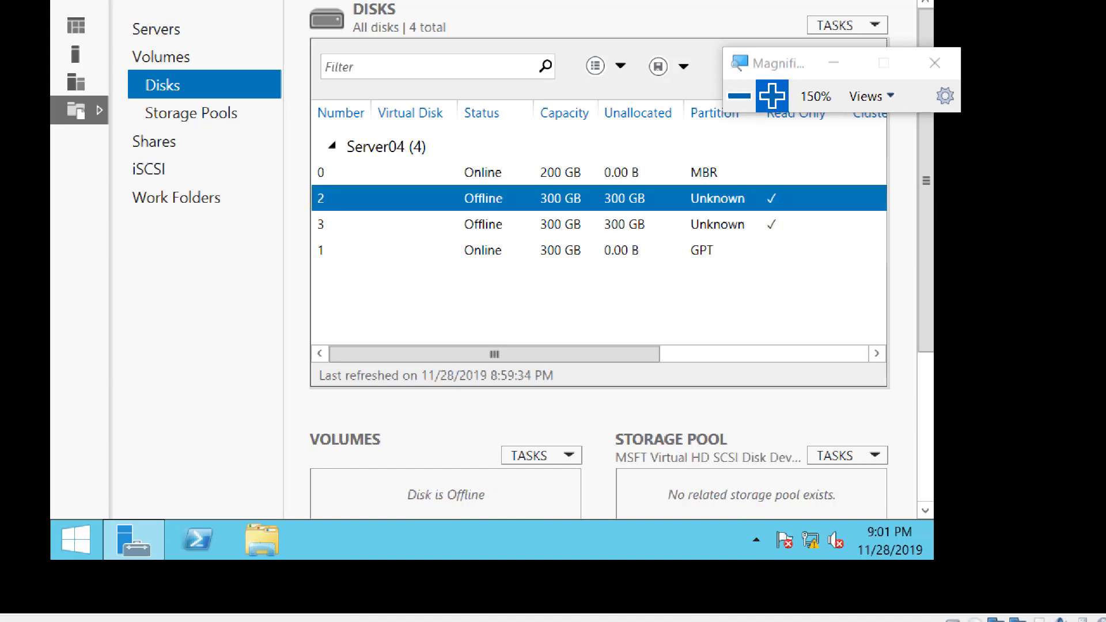
{"action": "right_click", "coordinate": [479, 202]}
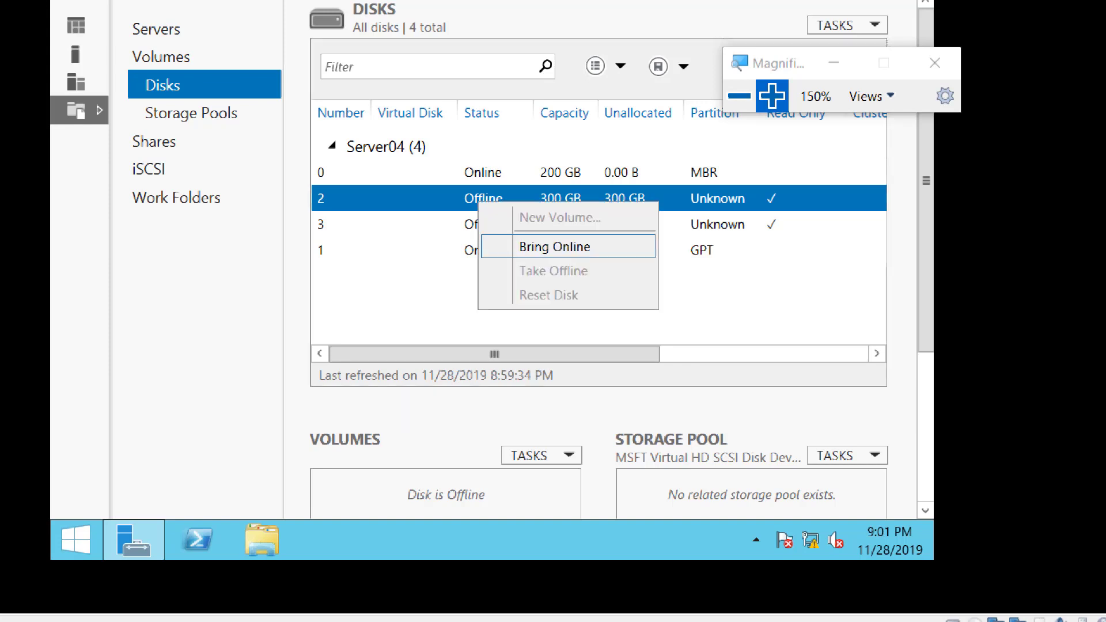
{"action": "key", "text": "Return"}
{"action": "left_click", "coordinate": [583, 303]}
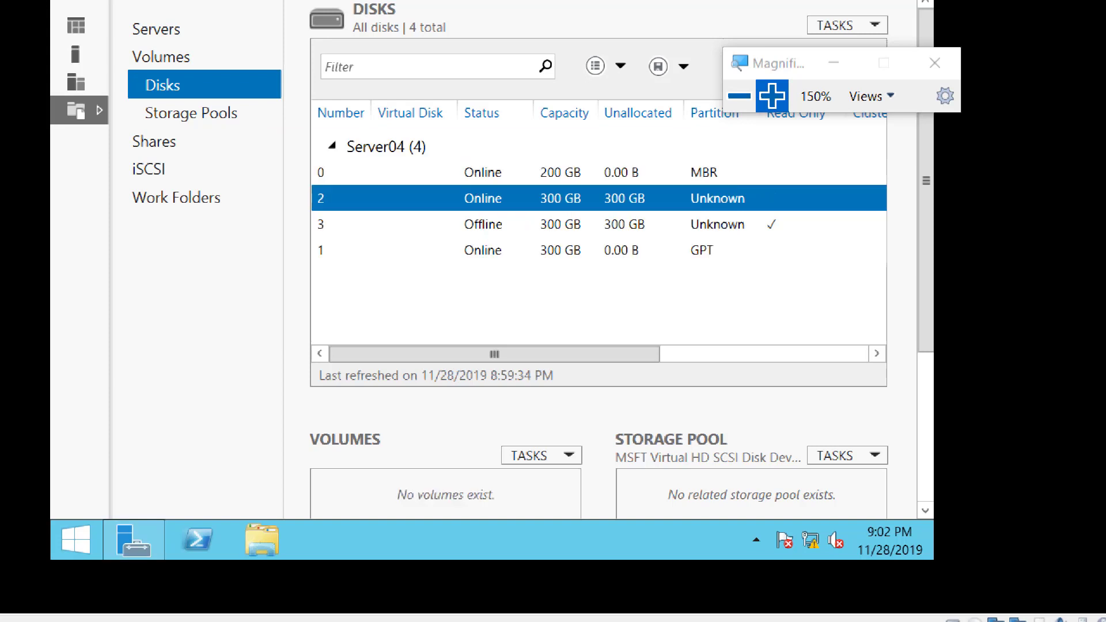
{"action": "right_click", "coordinate": [467, 197]}
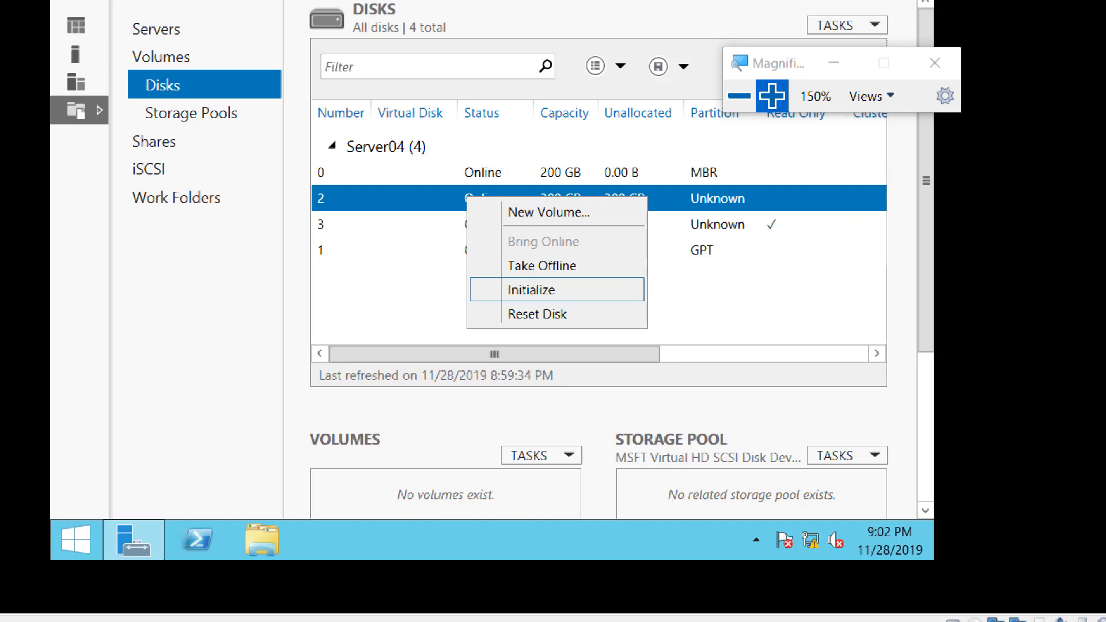
{"action": "key", "text": "Return"}
{"action": "left_click", "coordinate": [576, 304]}
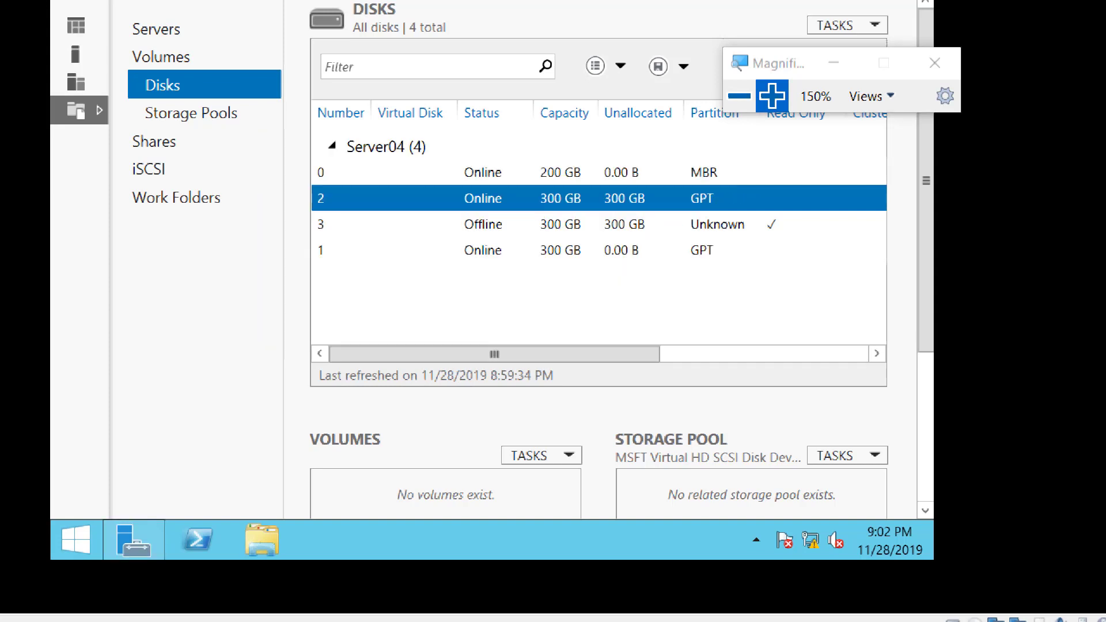
Start a new volume on Server04's disk 2, keeping the 300 GB size and drive letter F.
{"action": "right_click", "coordinate": [461, 198]}
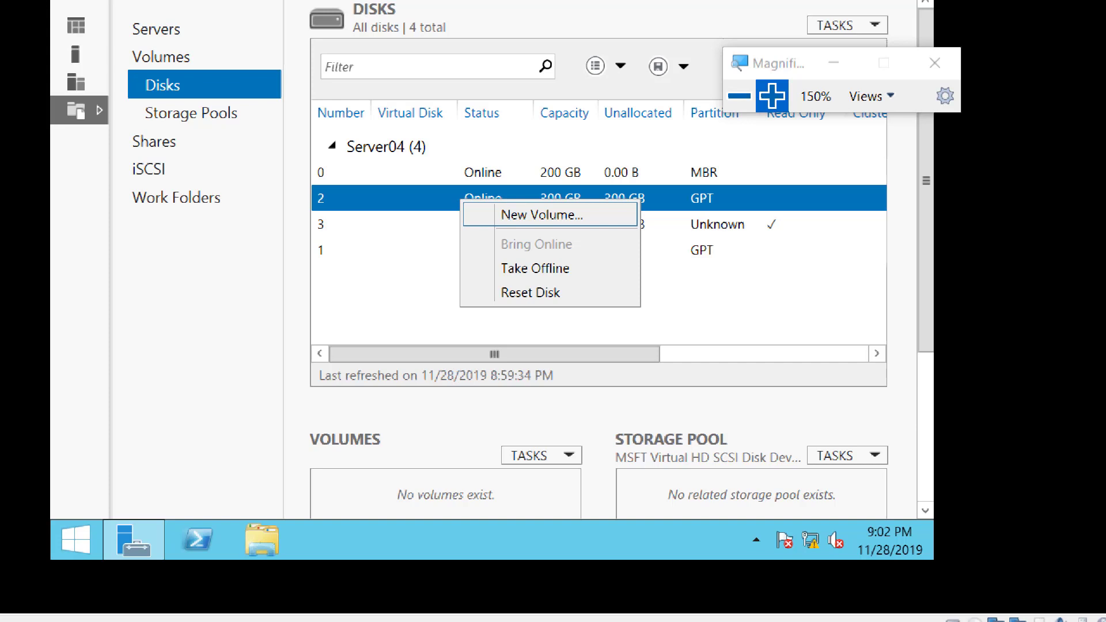
{"action": "left_click", "coordinate": [542, 215]}
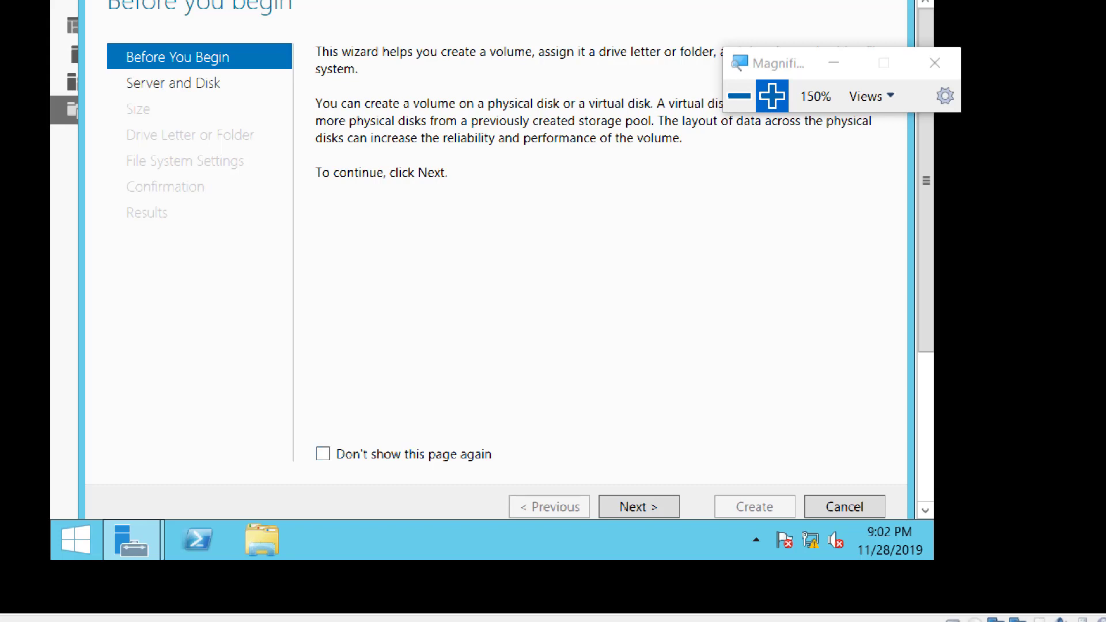
{"action": "left_click", "coordinate": [639, 506]}
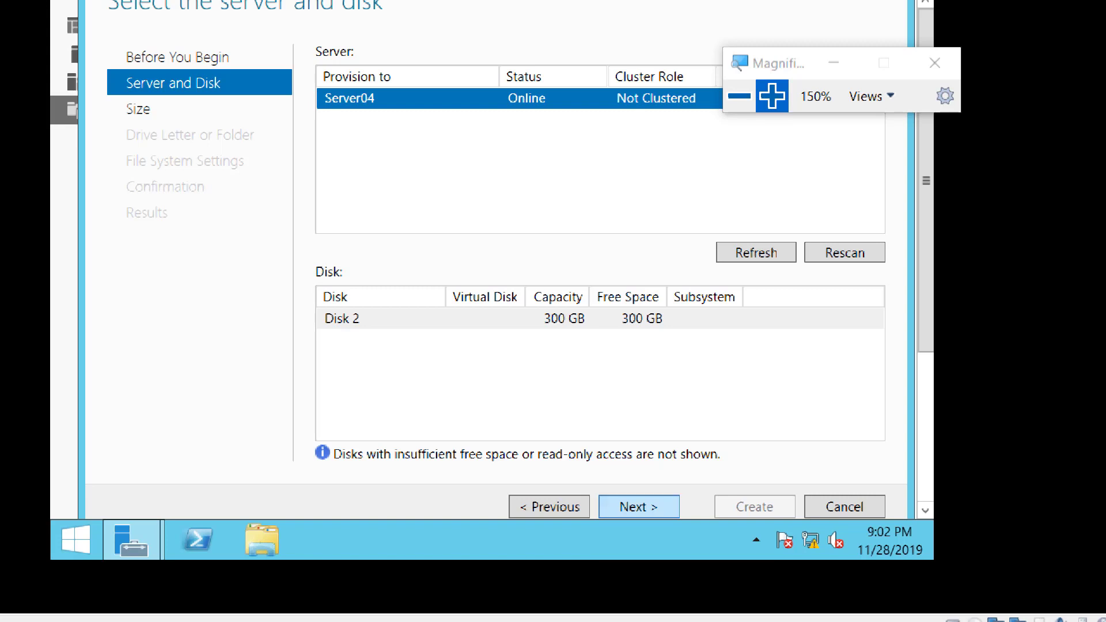
{"action": "left_click", "coordinate": [638, 506]}
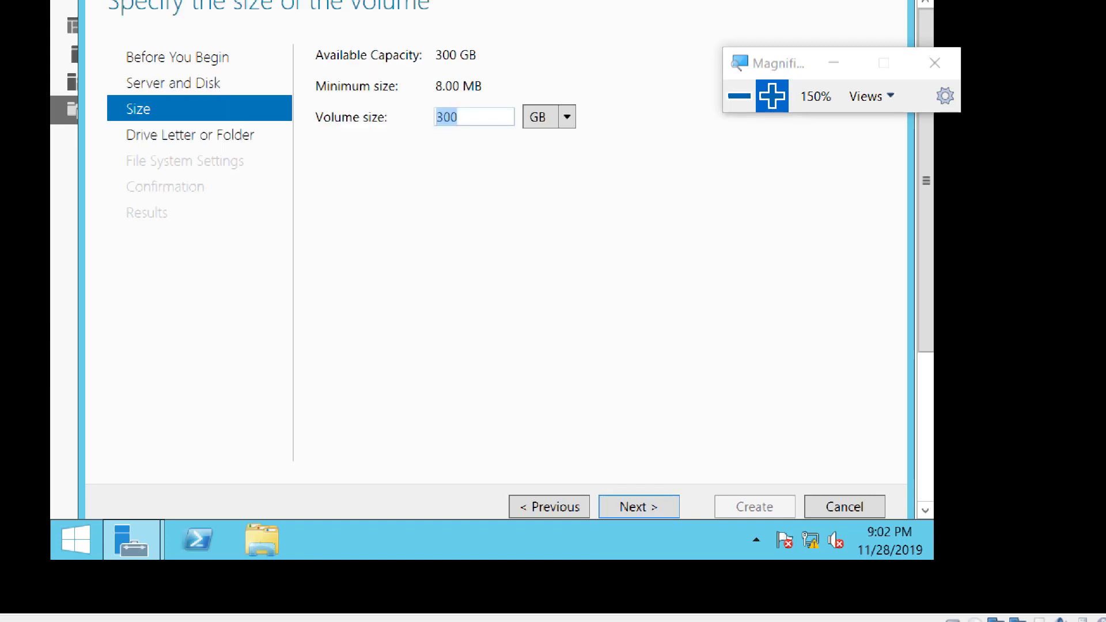
{"action": "left_click", "coordinate": [639, 506]}
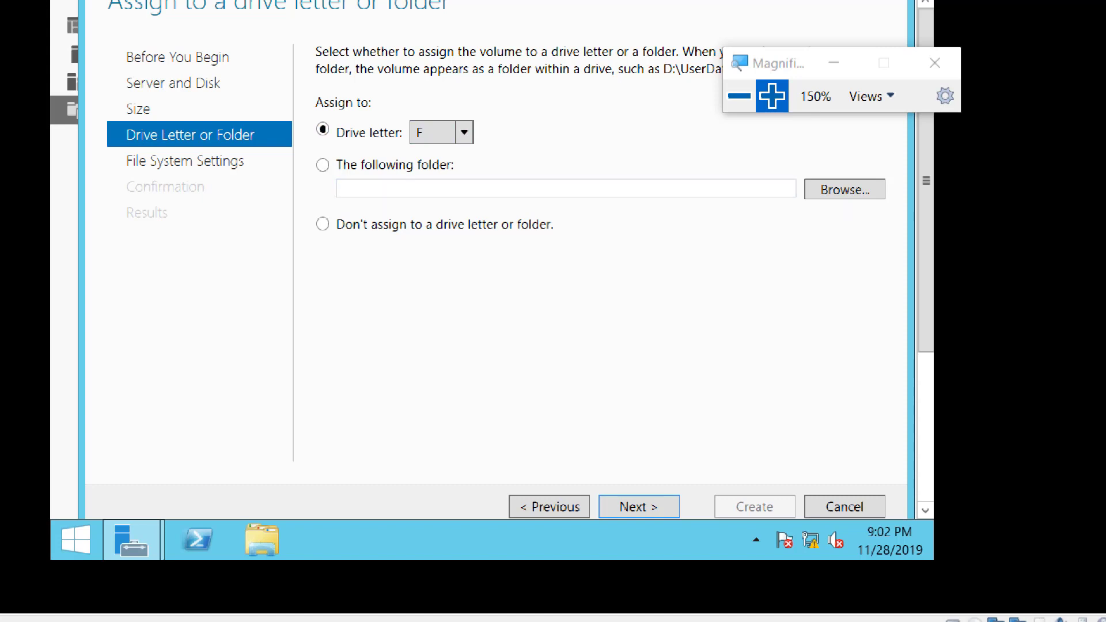
{"action": "key", "text": "Return"}
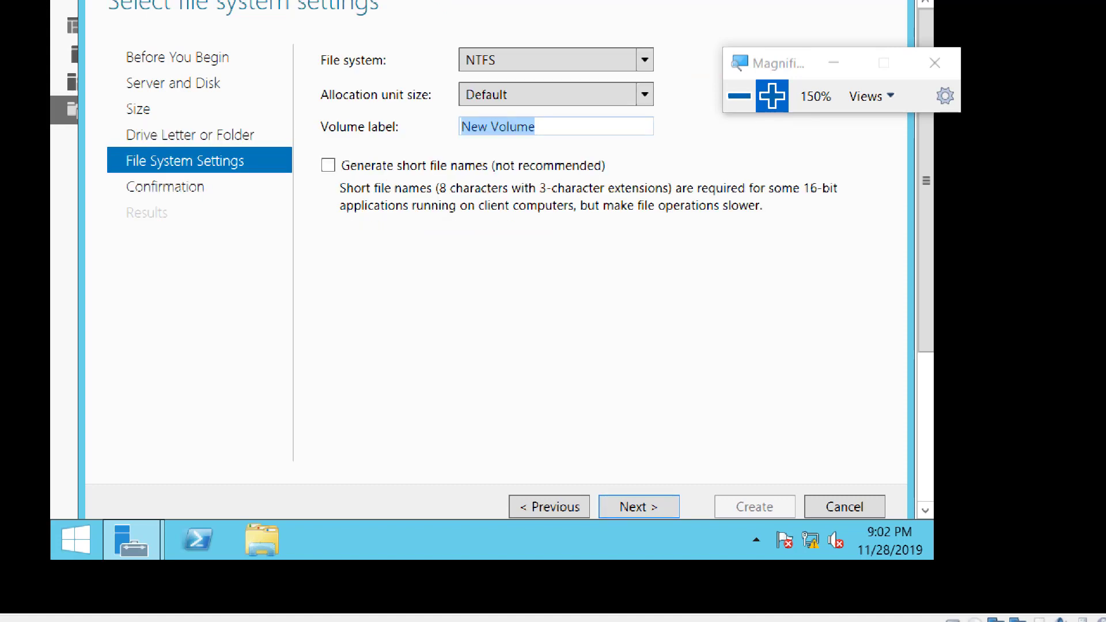
Label the disk 2 volume LUN02 with NTFS and default allocation unit size, create it, and close the wizard.
{"action": "type", "text": "LUN02"}
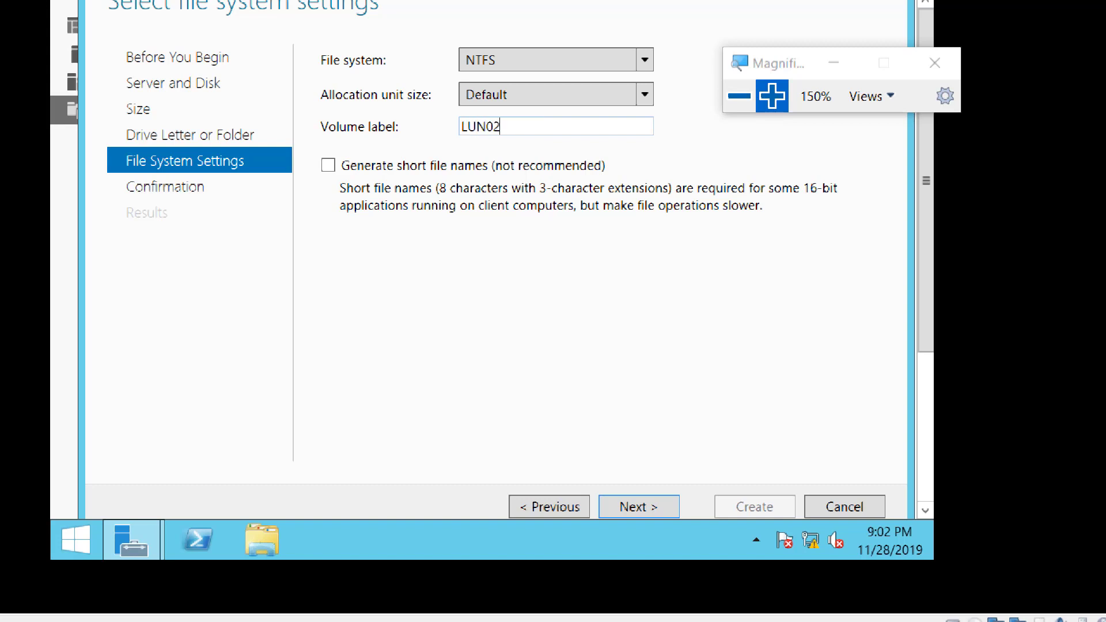
{"action": "key", "text": "Return"}
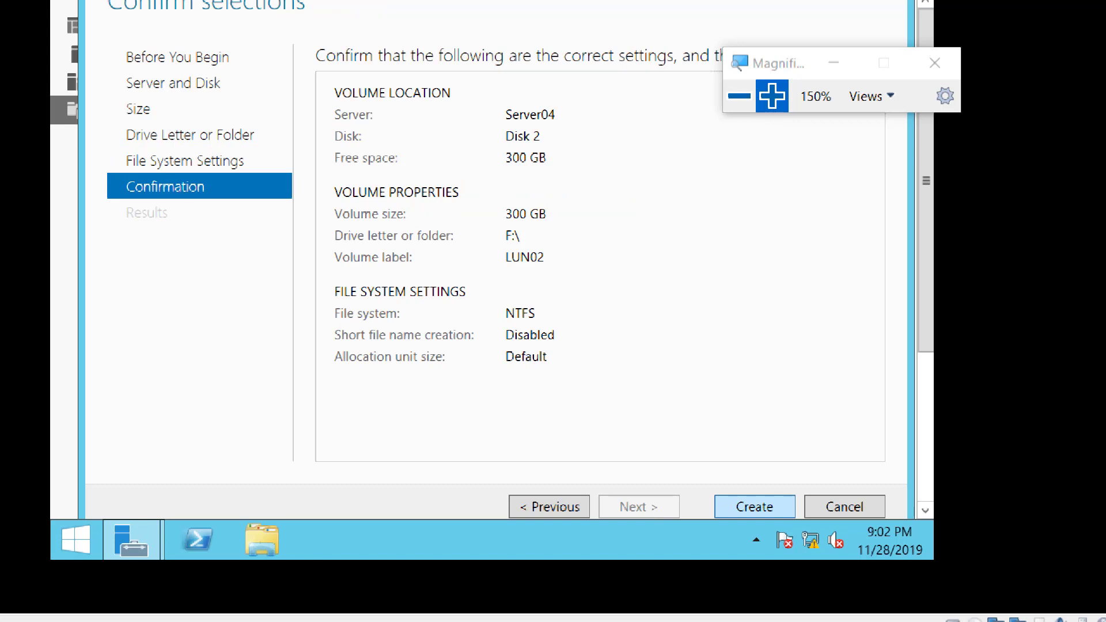
{"action": "key", "text": "Return"}
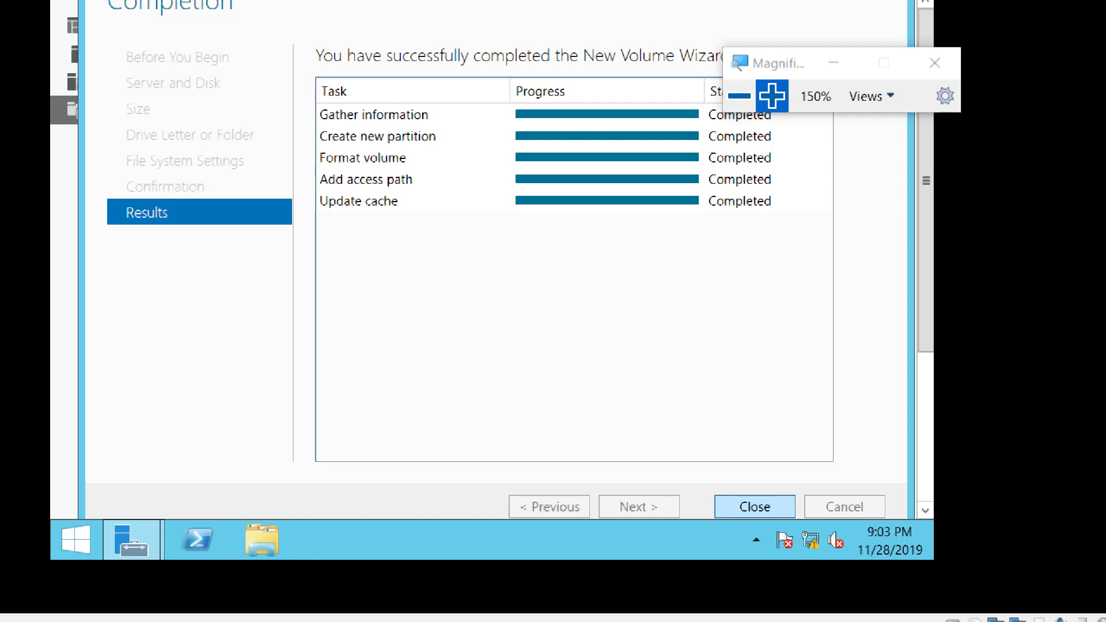
{"action": "left_click", "coordinate": [754, 507]}
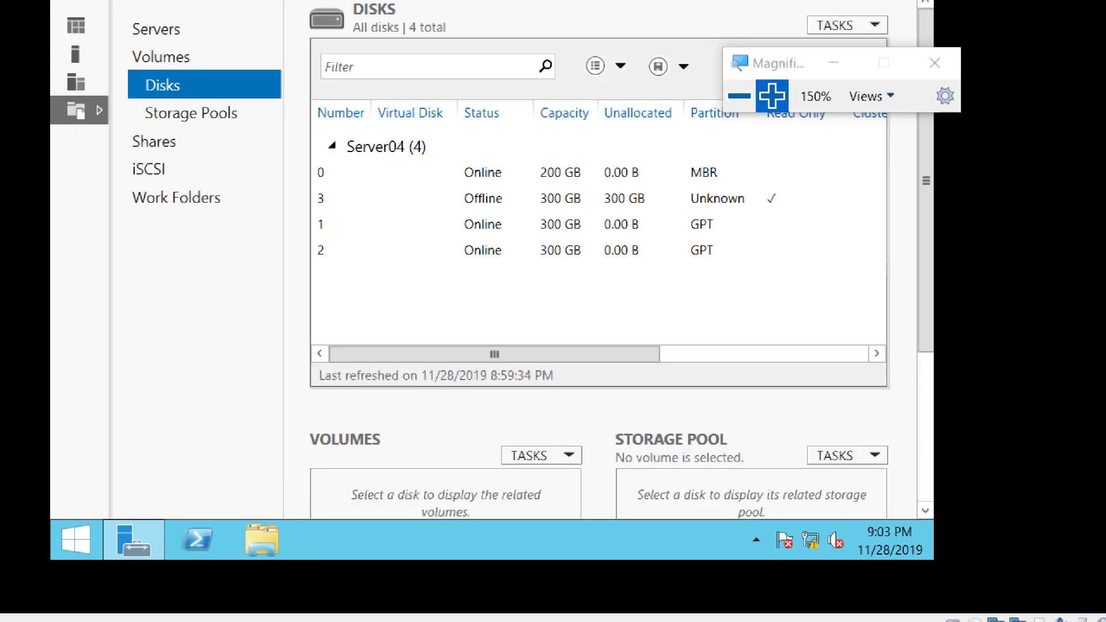
Bring disk 3 on Server04 online and initialize it as a GPT disk, accepting that its data is erased.
{"action": "left_click", "coordinate": [484, 199]}
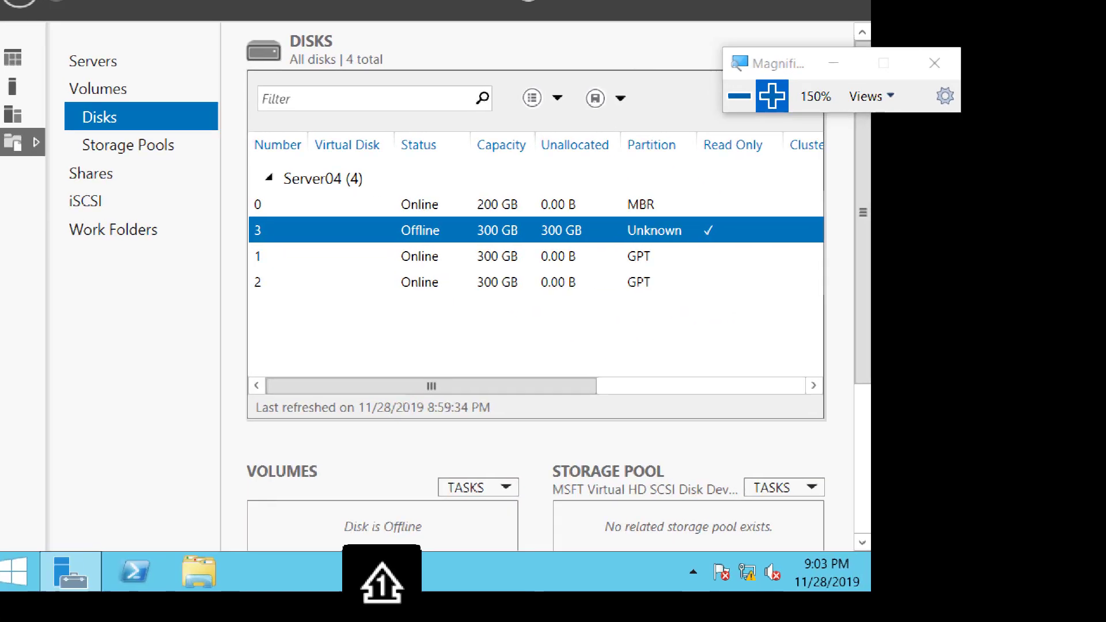
{"action": "mouse_move", "coordinate": [867, 587]}
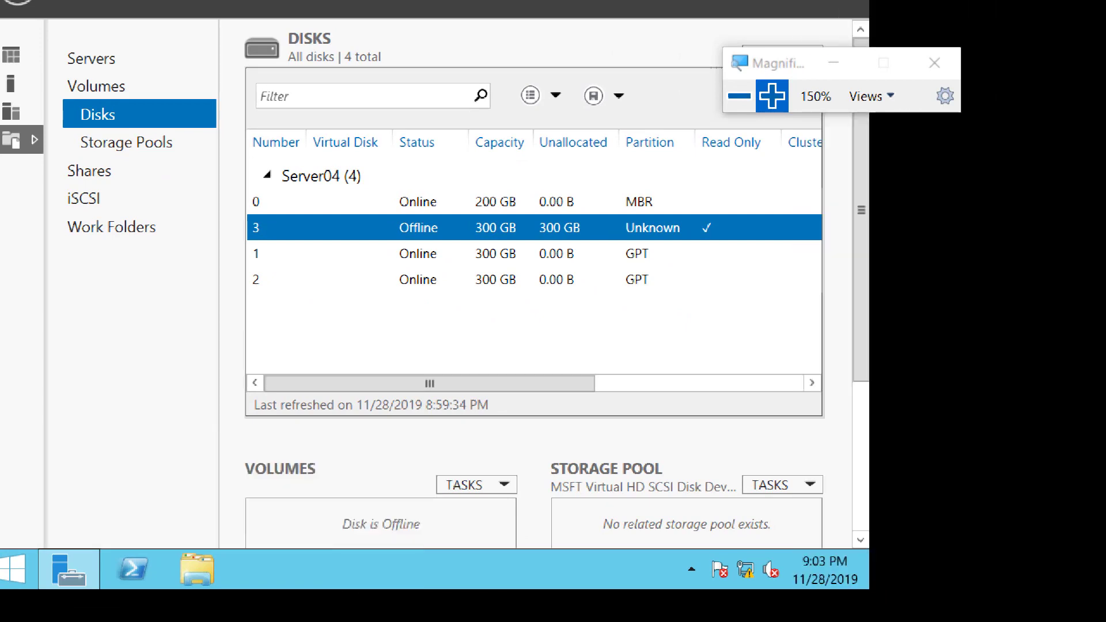
{"action": "right_click", "coordinate": [416, 230]}
{"action": "left_click", "coordinate": [490, 273]}
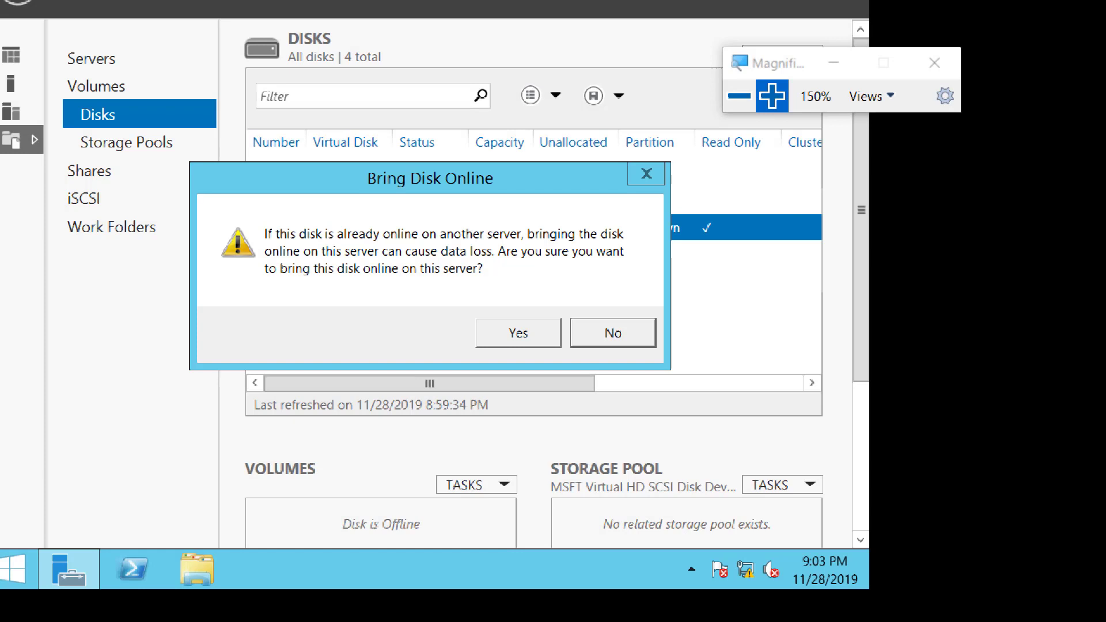
{"action": "left_click", "coordinate": [518, 333]}
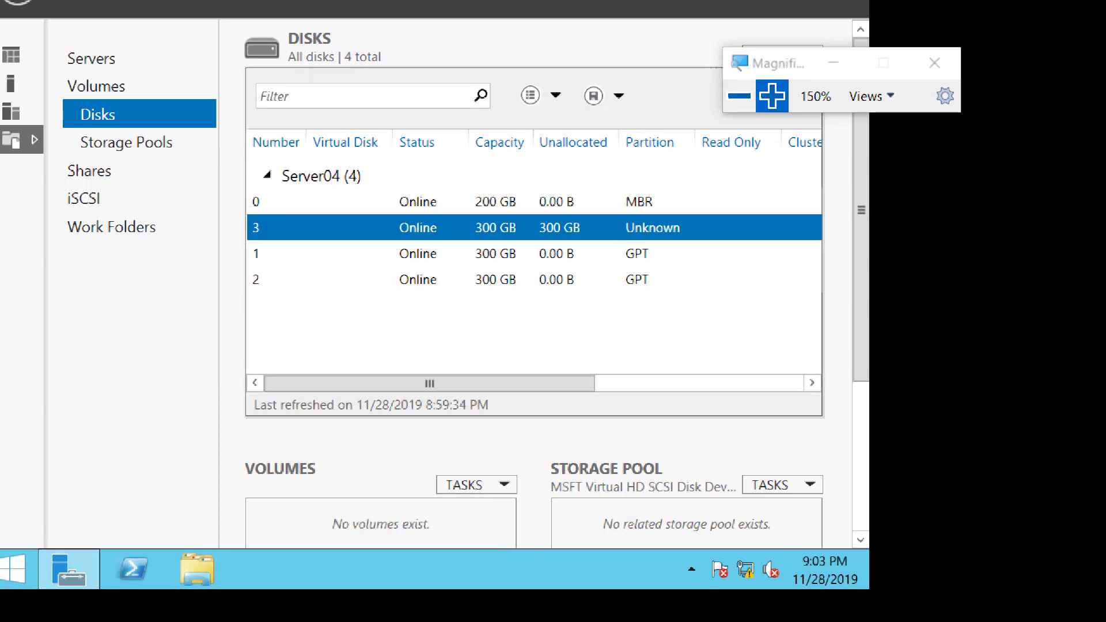
{"action": "right_click", "coordinate": [443, 228]}
{"action": "left_click", "coordinate": [472, 322]}
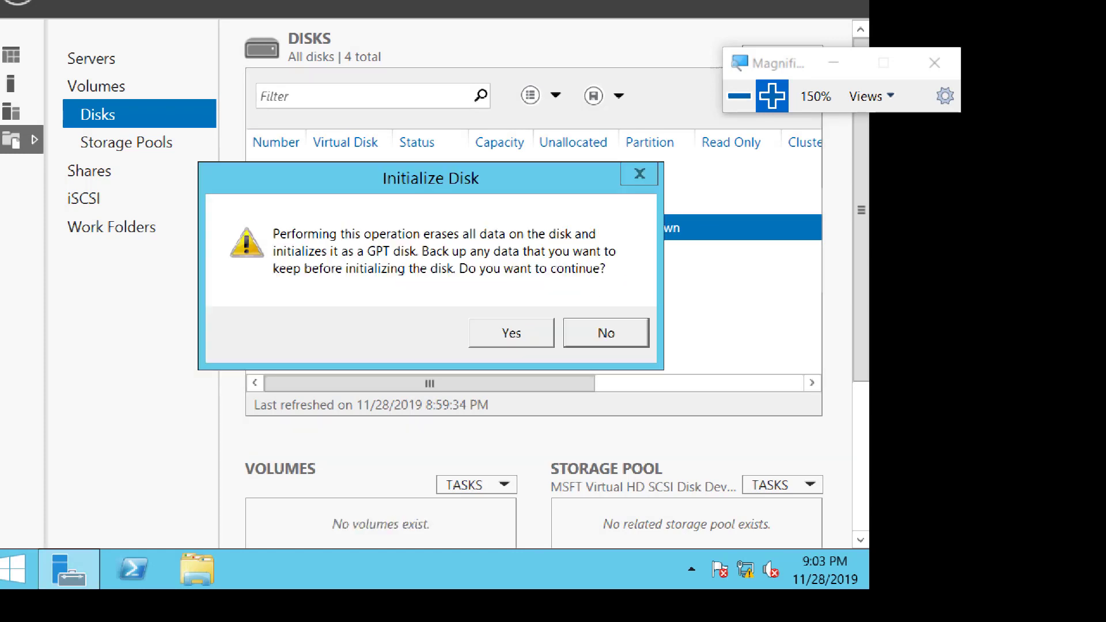
{"action": "left_click", "coordinate": [512, 333]}
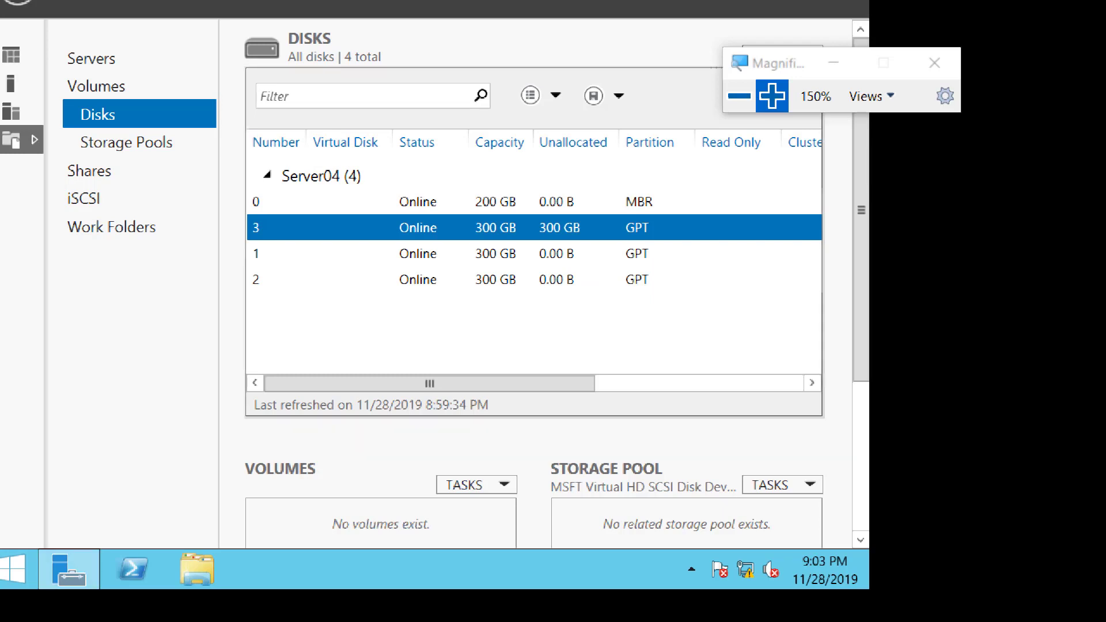
Start a new volume on Server04's disk 3, keeping the 300 GB size and drive letter G.
{"action": "right_click", "coordinate": [424, 230]}
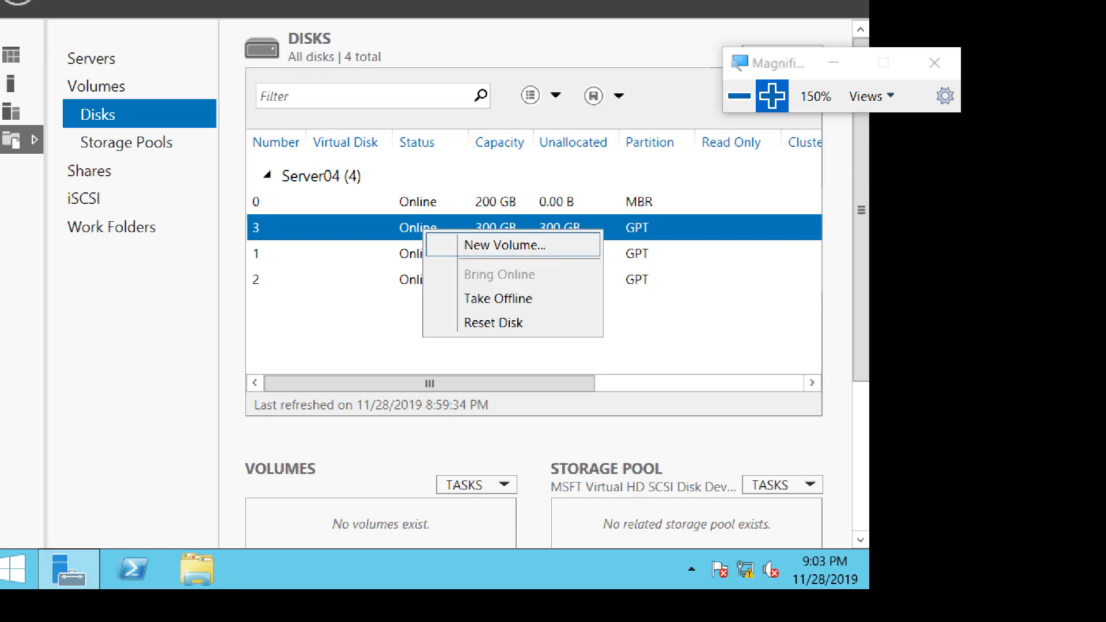
{"action": "left_click", "coordinate": [498, 245]}
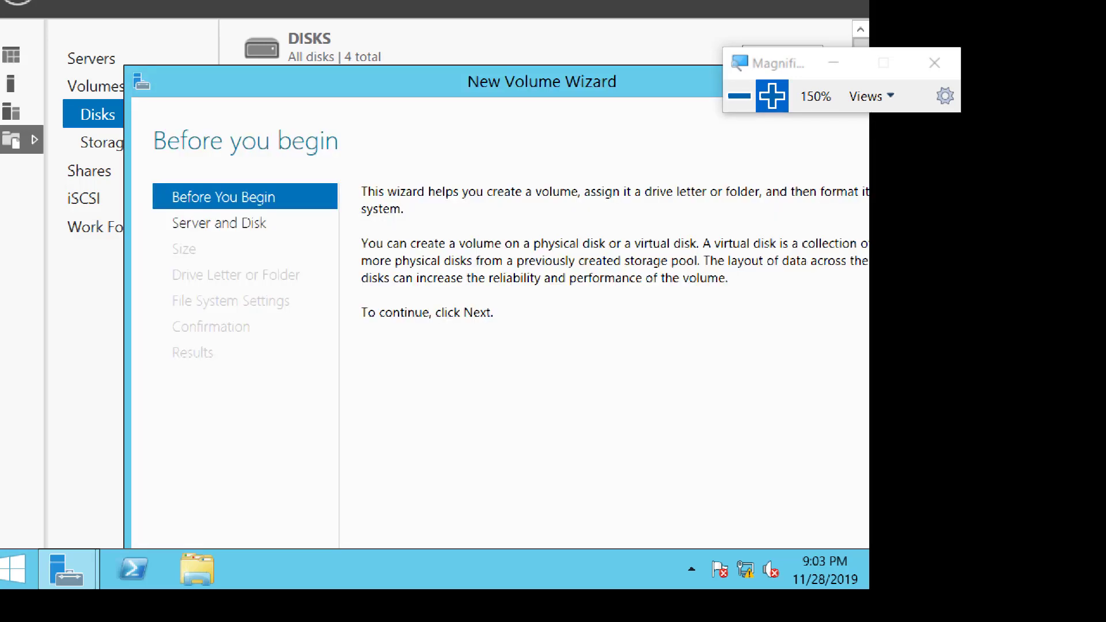
{"action": "left_click_drag", "start_coordinate": [495, 86], "coordinate": [456, 19]}
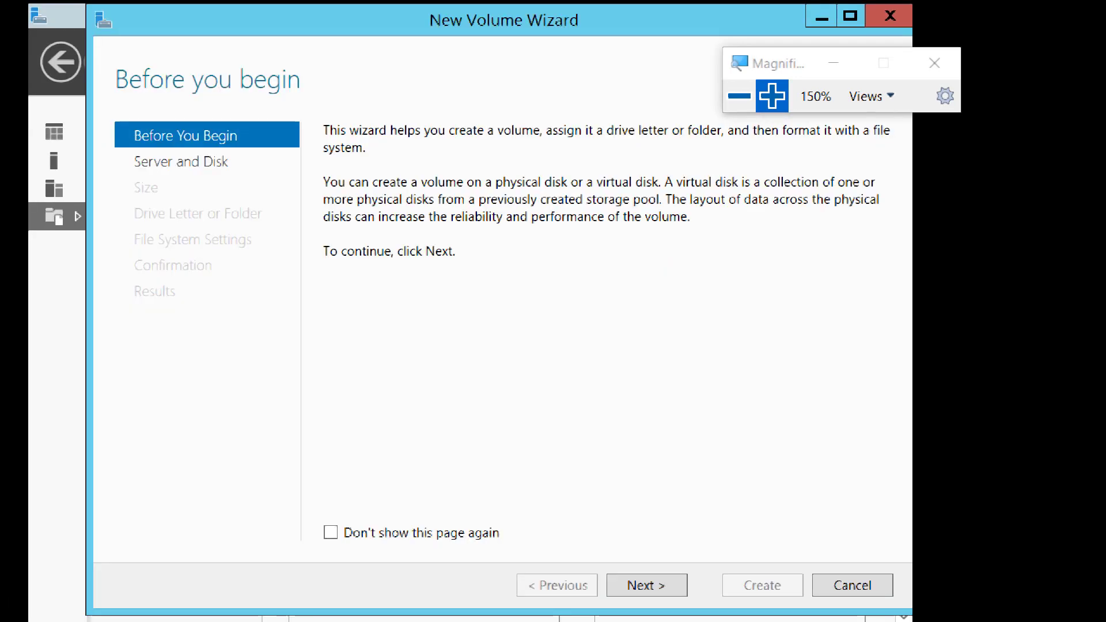
{"action": "left_click", "coordinate": [644, 580]}
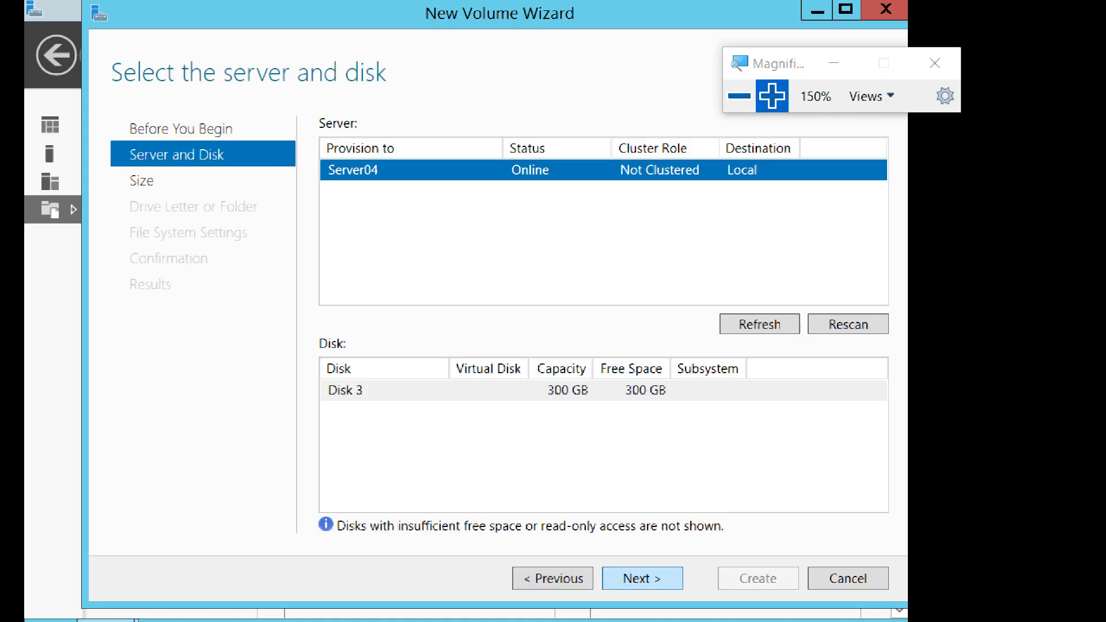
{"action": "left_click", "coordinate": [642, 578]}
{"action": "left_click", "coordinate": [642, 578]}
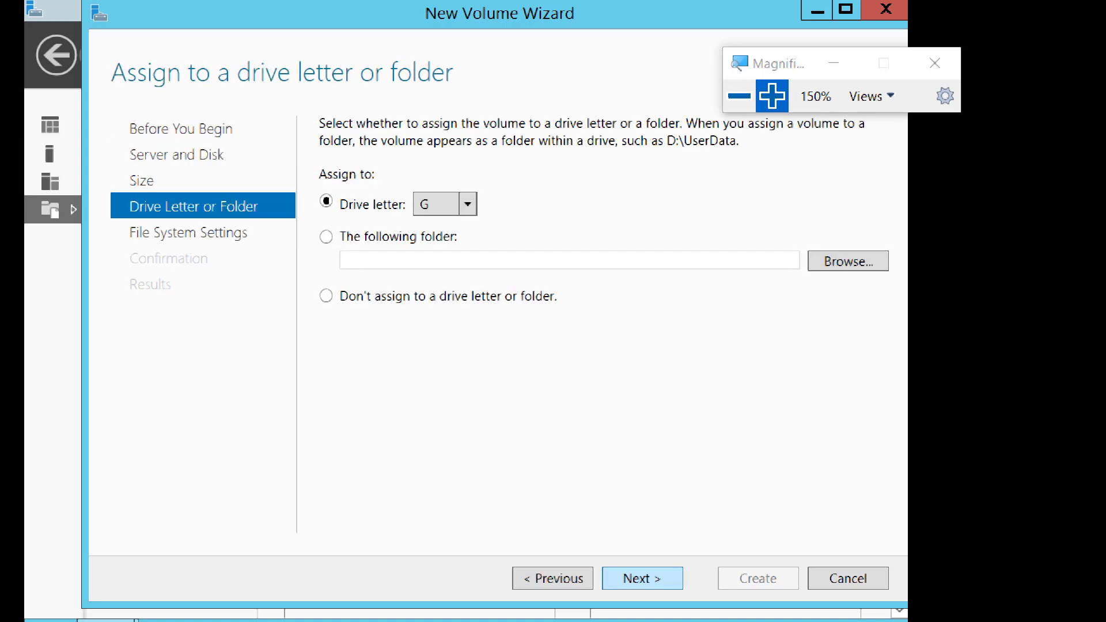
{"action": "left_click", "coordinate": [642, 578]}
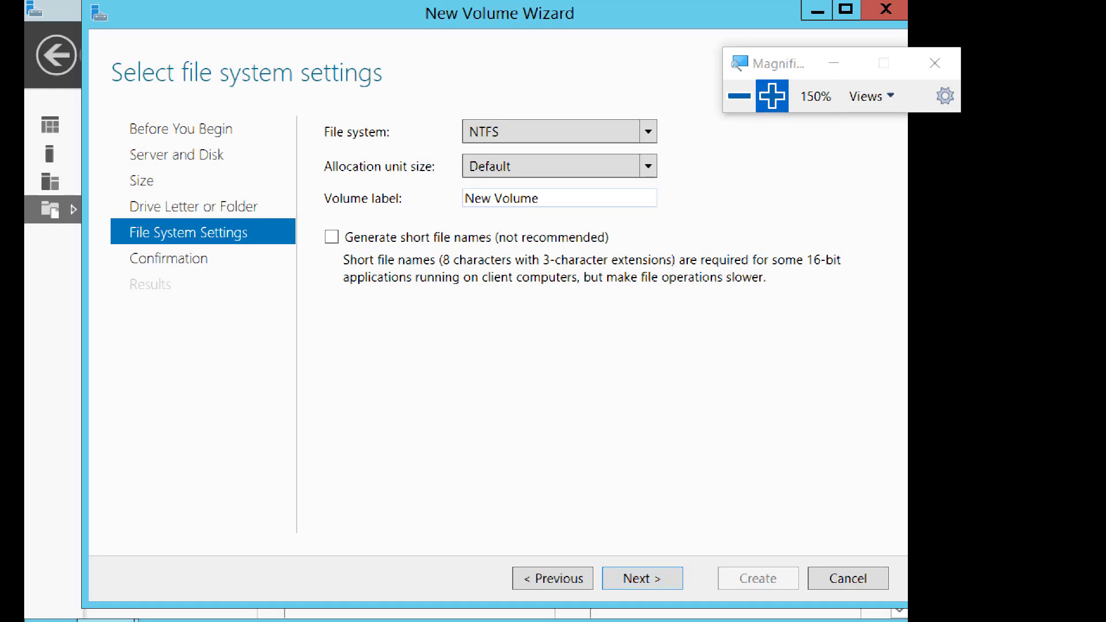
Label the disk 3 volume LUN03 with NTFS and default allocation unit size, create it, and close the wizard.
{"action": "type", "text": "LUN03"}
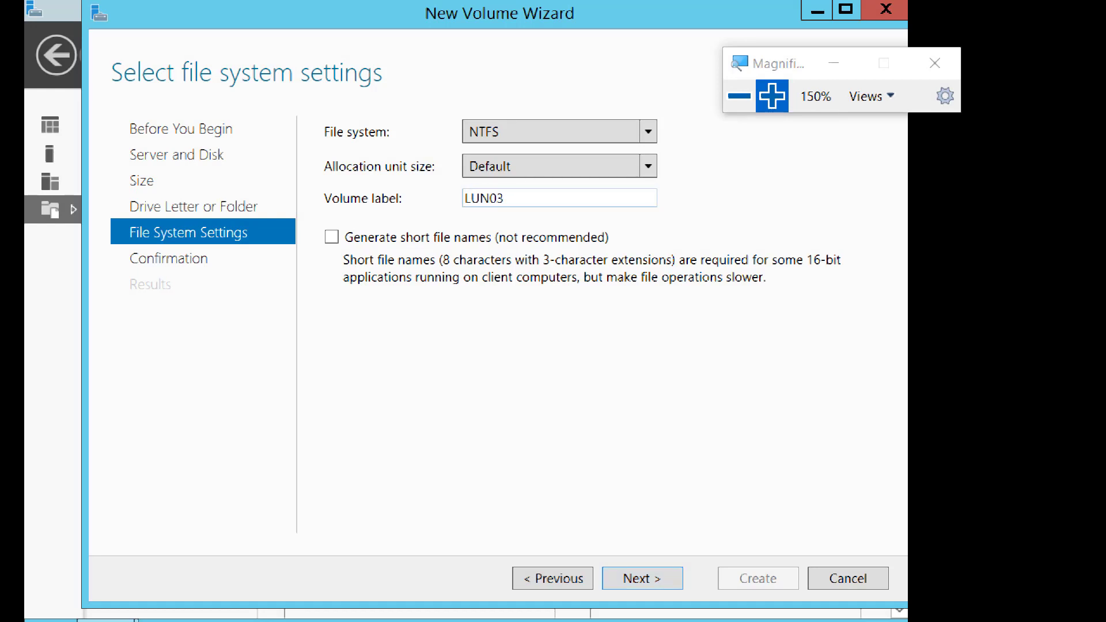
{"action": "key", "text": "Return"}
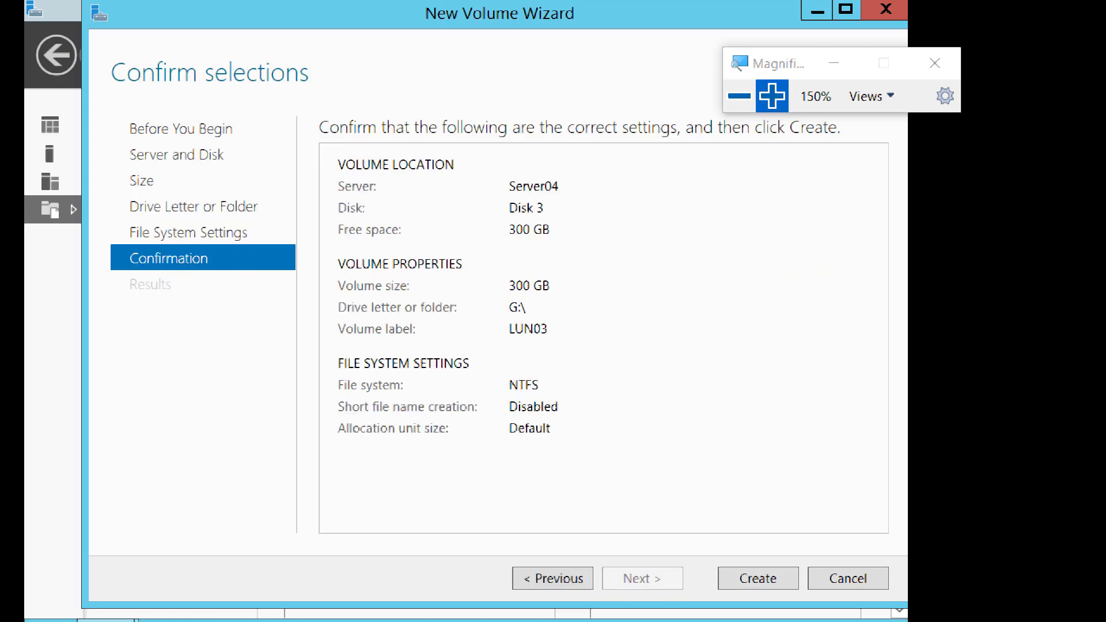
{"action": "key", "text": "Return"}
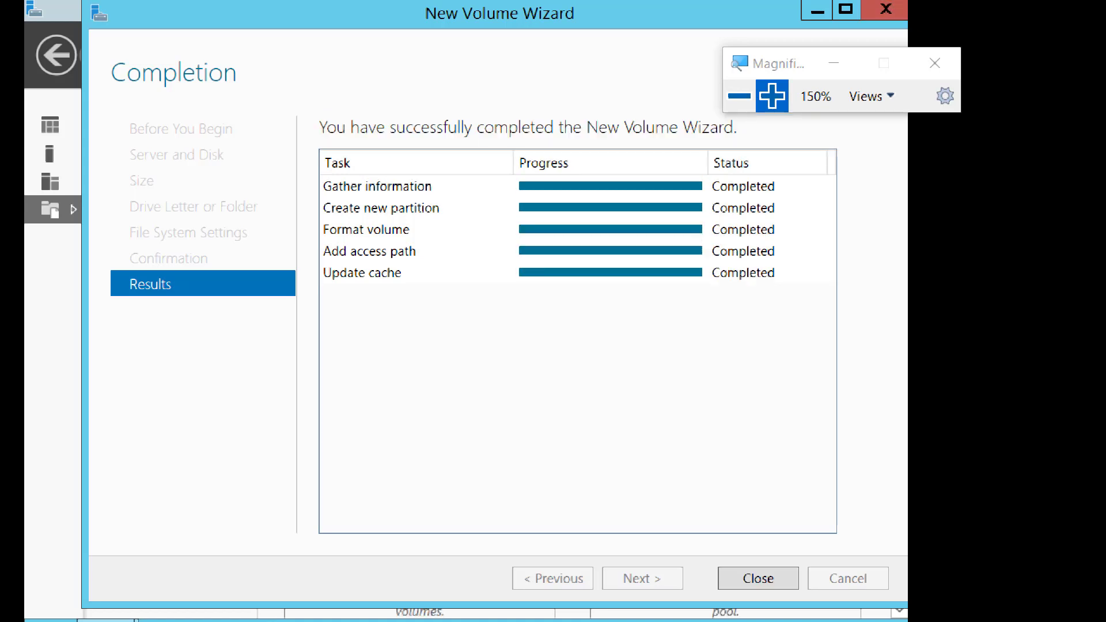
{"action": "key", "text": "Return"}
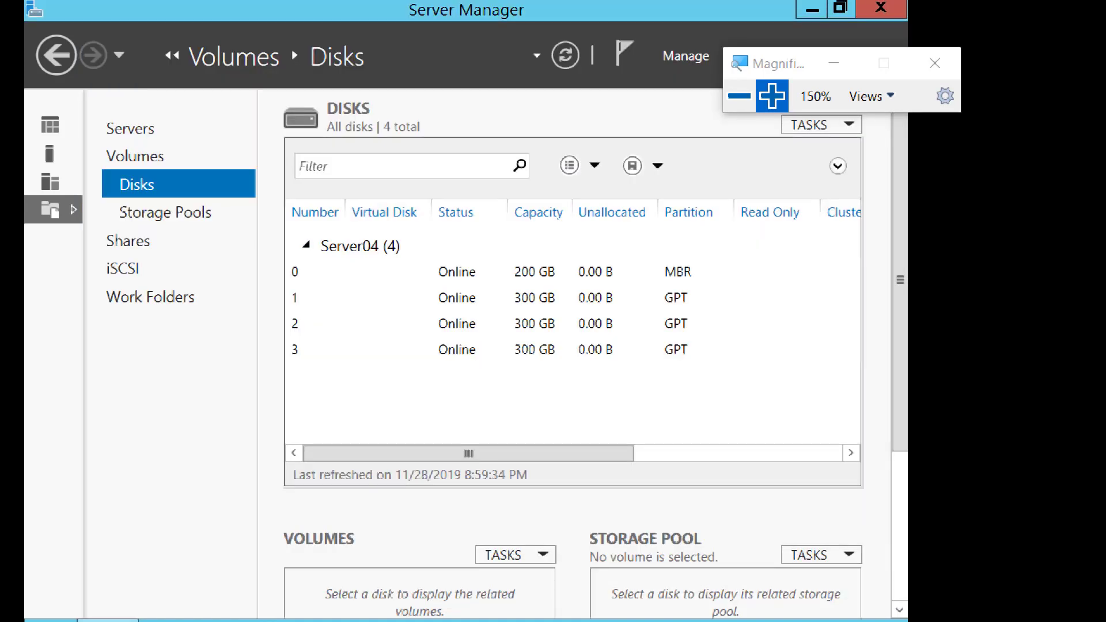
Switch to the Server05 virtual machine and display its disks in File and Storage Services.
{"action": "left_click", "coordinate": [739, 96]}
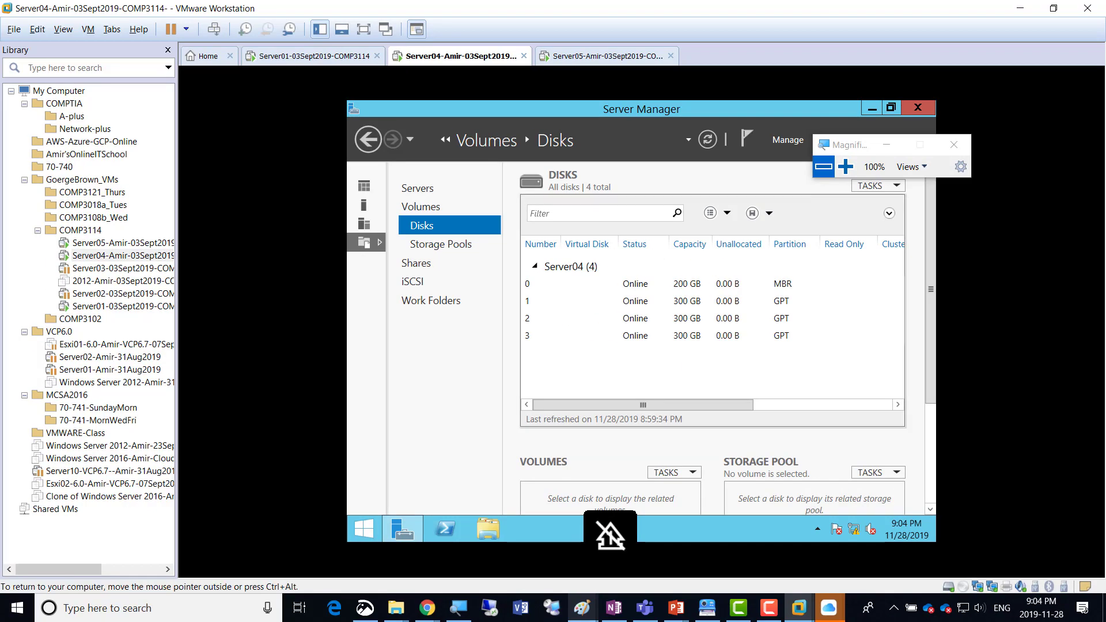
{"action": "key", "text": "ctrl+alt"}
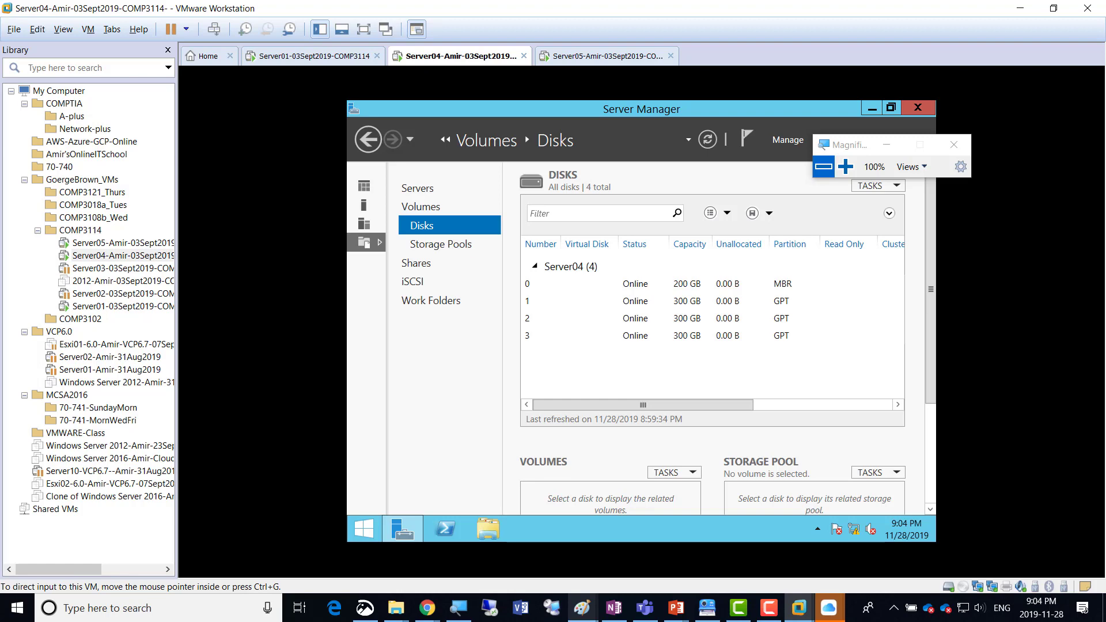
{"action": "left_click", "coordinate": [607, 56]}
{"action": "left_click", "coordinate": [845, 166]}
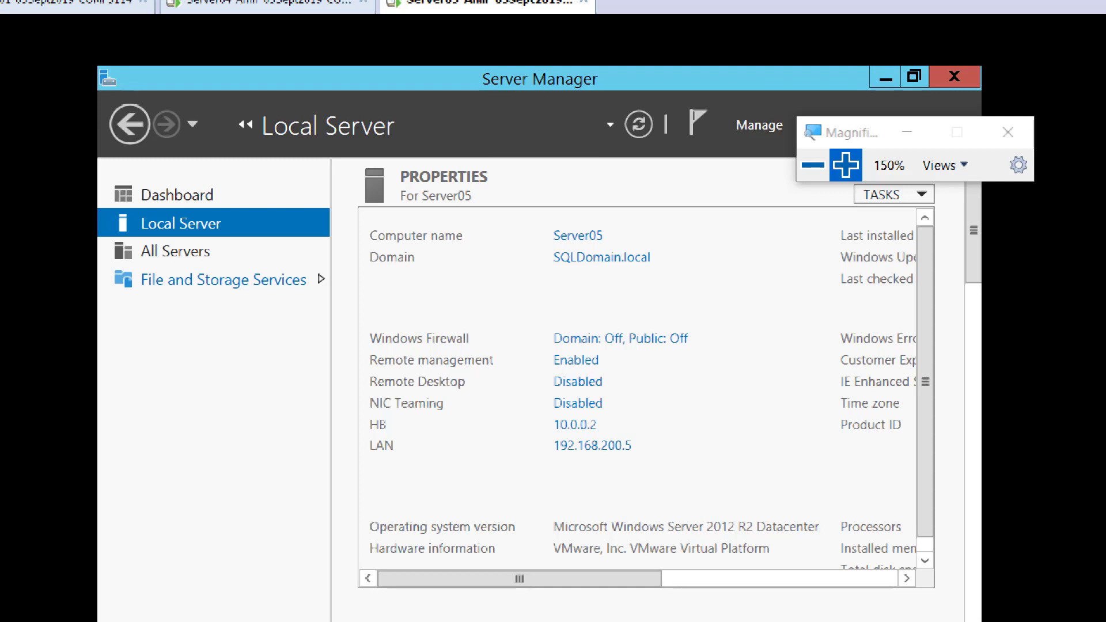
{"action": "left_click", "coordinate": [126, 280]}
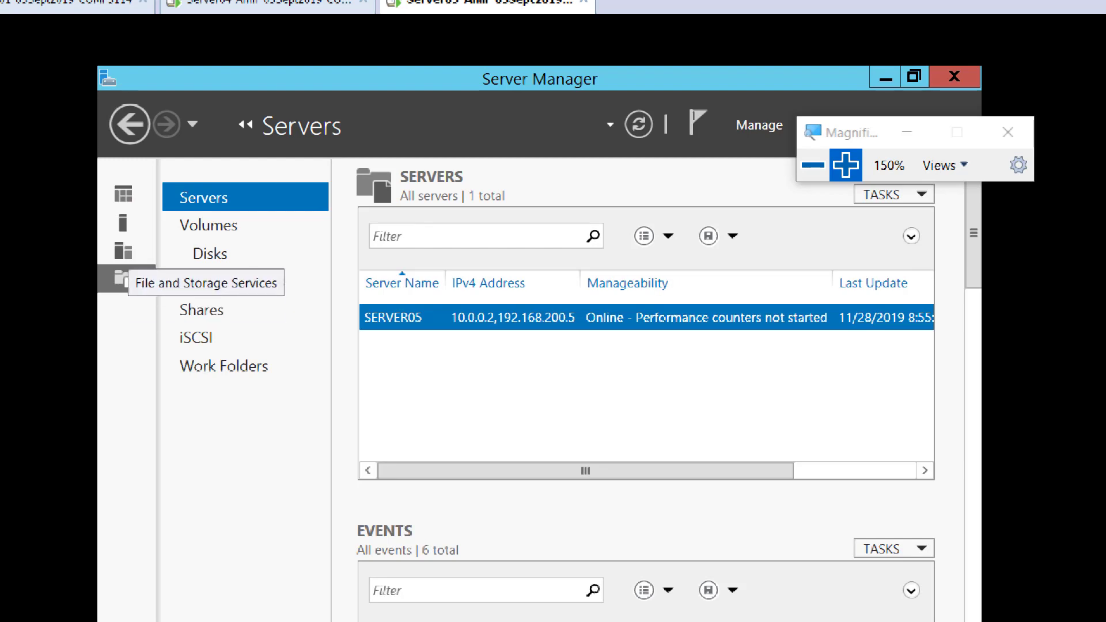
{"action": "left_click", "coordinate": [124, 193]}
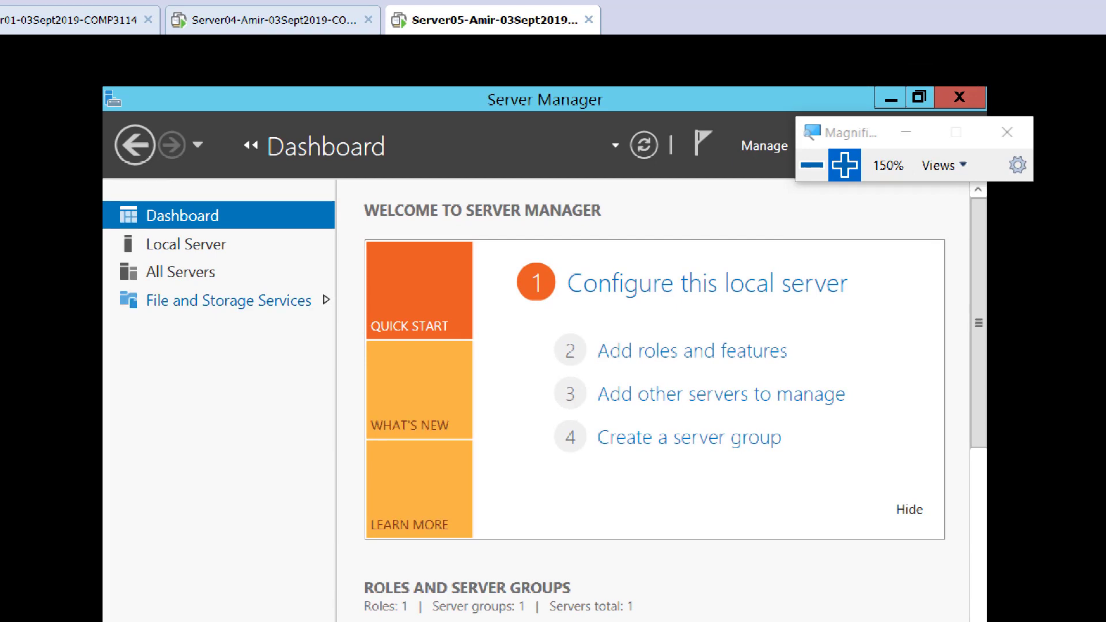
{"action": "left_click", "coordinate": [229, 300]}
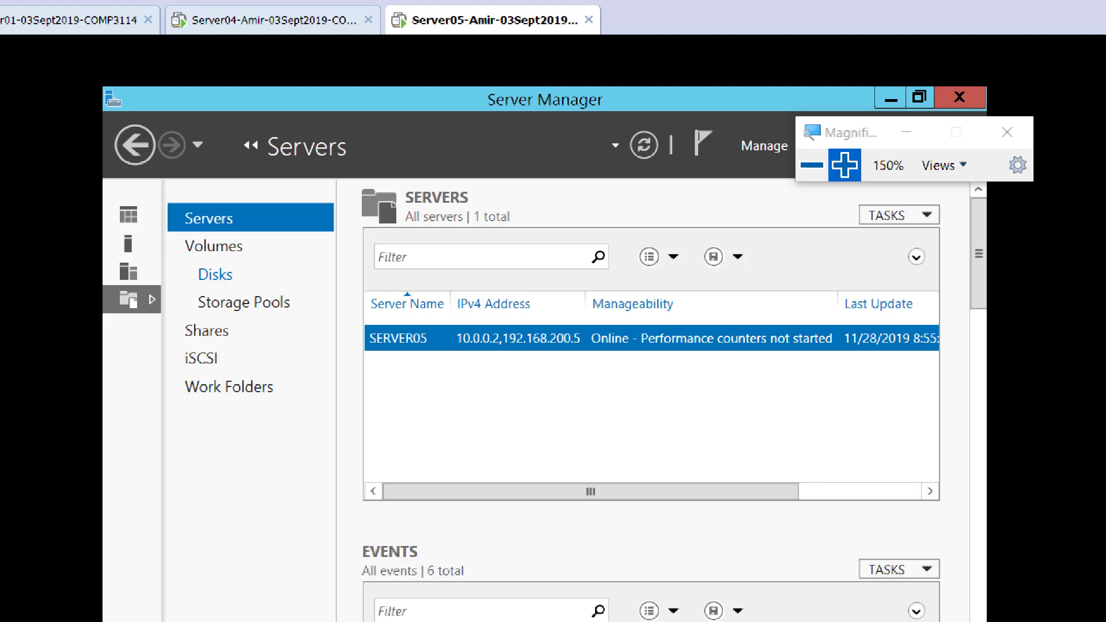
{"action": "left_click", "coordinate": [215, 275]}
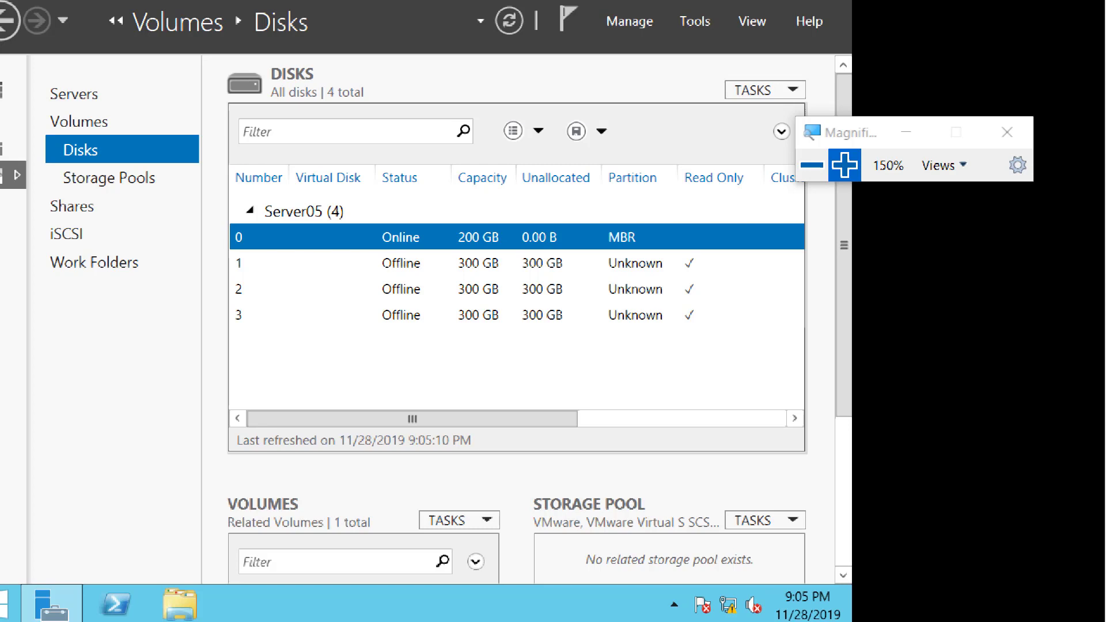
Bring disk 1 on Server05 online, accepting the data loss warning.
{"action": "right_click", "coordinate": [326, 263]}
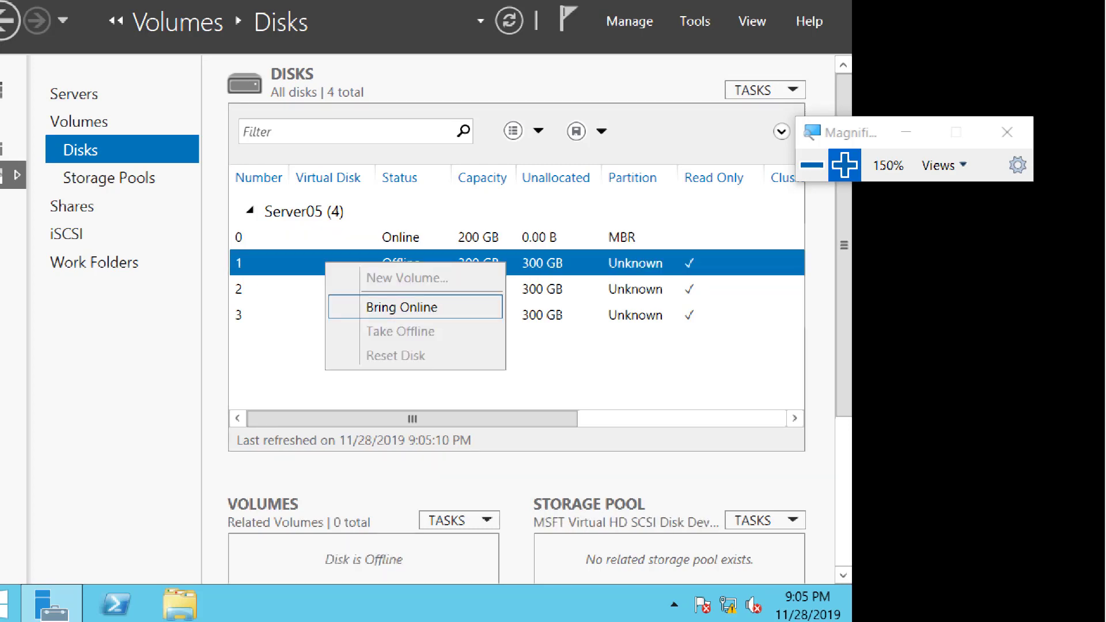
{"action": "left_click", "coordinate": [402, 307]}
{"action": "left_click", "coordinate": [501, 369]}
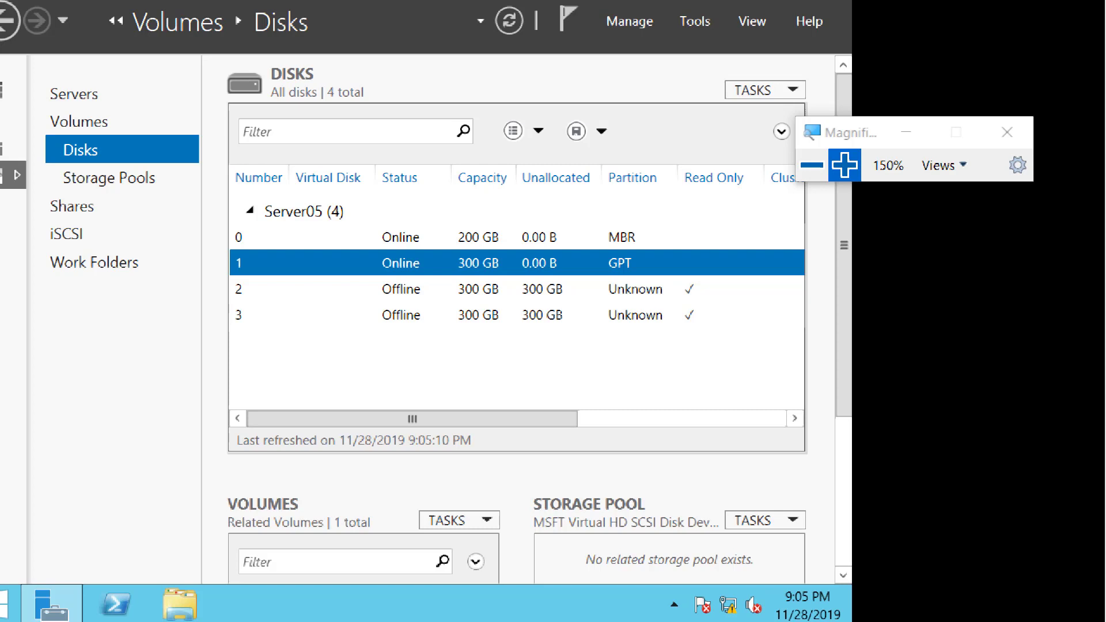
Bring disk 2 on Server05 online, accepting the data loss warning.
{"action": "right_click", "coordinate": [391, 265]}
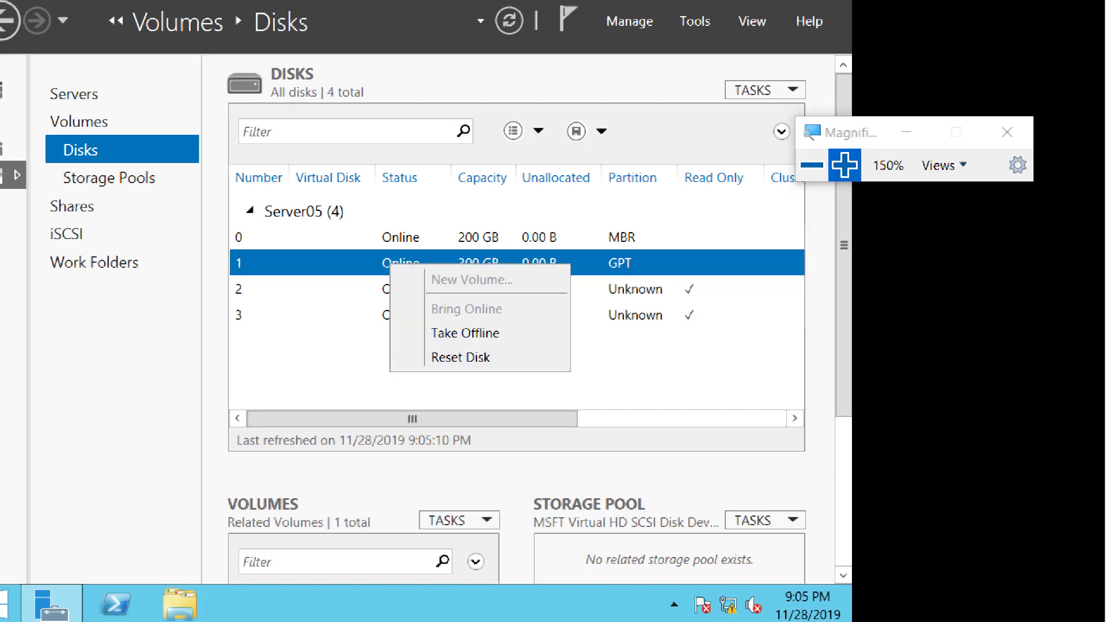
{"action": "key", "text": "Escape"}
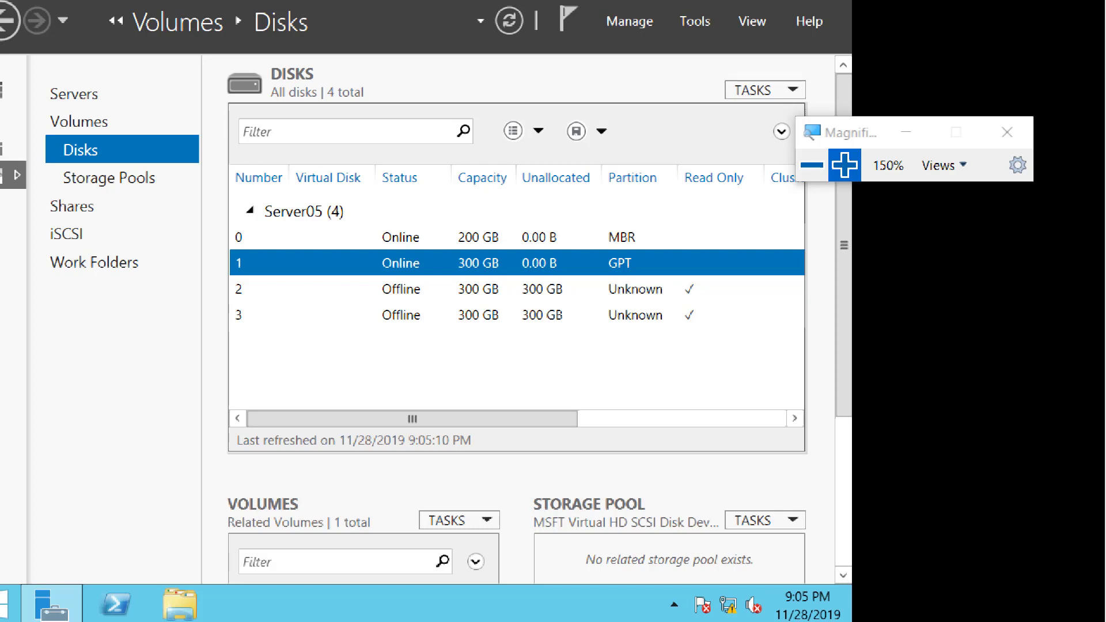
{"action": "right_click", "coordinate": [403, 289]}
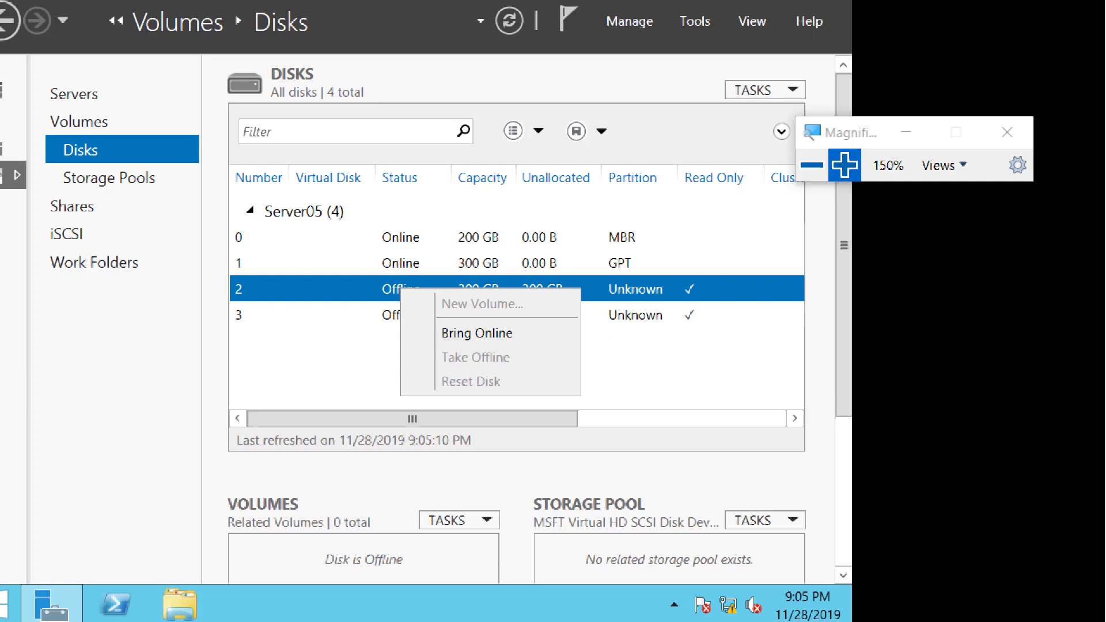
{"action": "left_click", "coordinate": [443, 330]}
{"action": "left_click", "coordinate": [501, 369]}
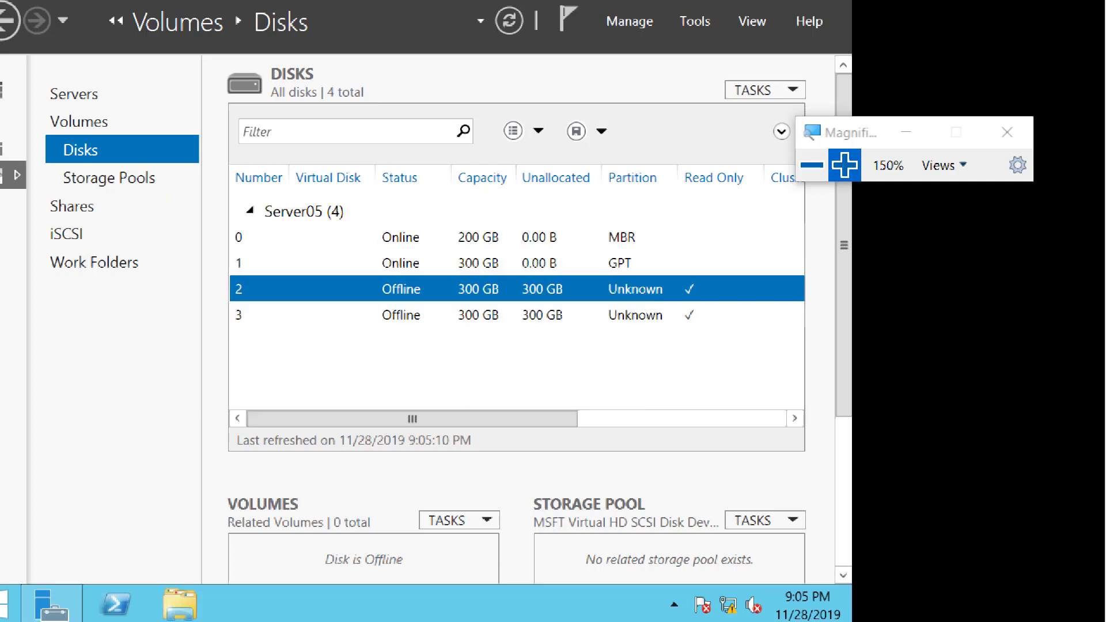
Bring disk 3 on Server05 online, accepting the data loss warning.
{"action": "left_click", "coordinate": [401, 315]}
{"action": "right_click", "coordinate": [402, 315]}
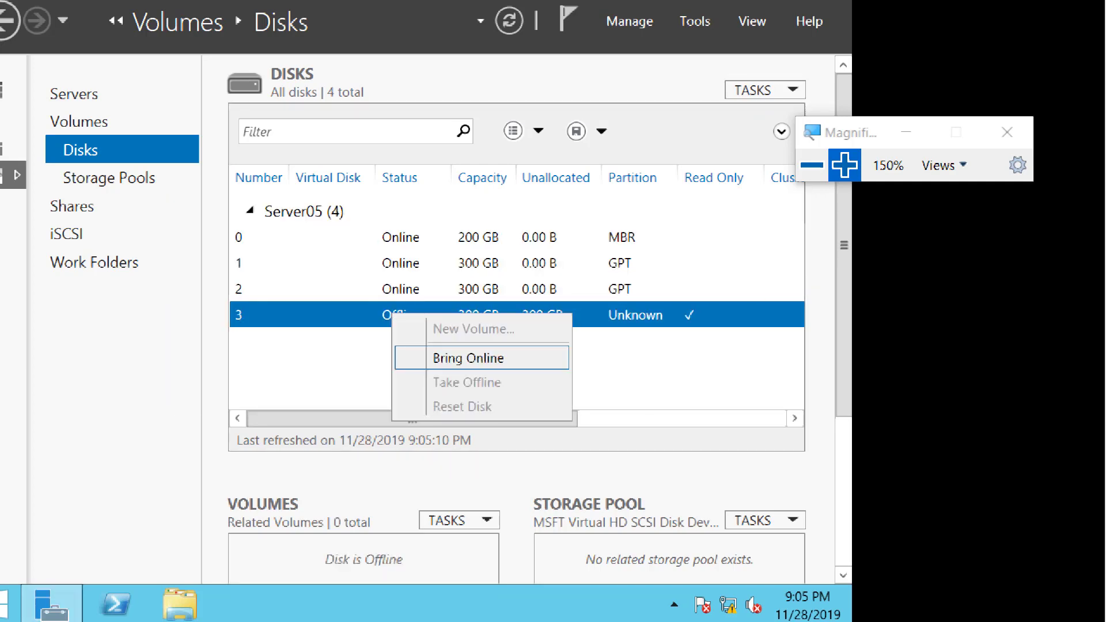
{"action": "left_click", "coordinate": [444, 357]}
{"action": "key", "text": "Return"}
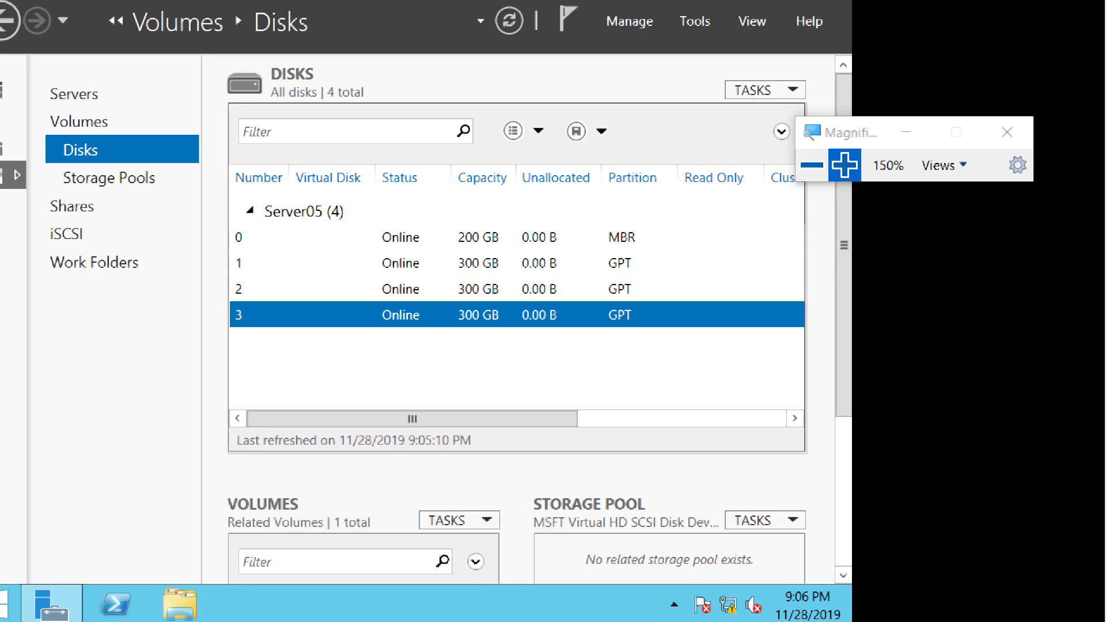
{"action": "left_click", "coordinate": [811, 165]}
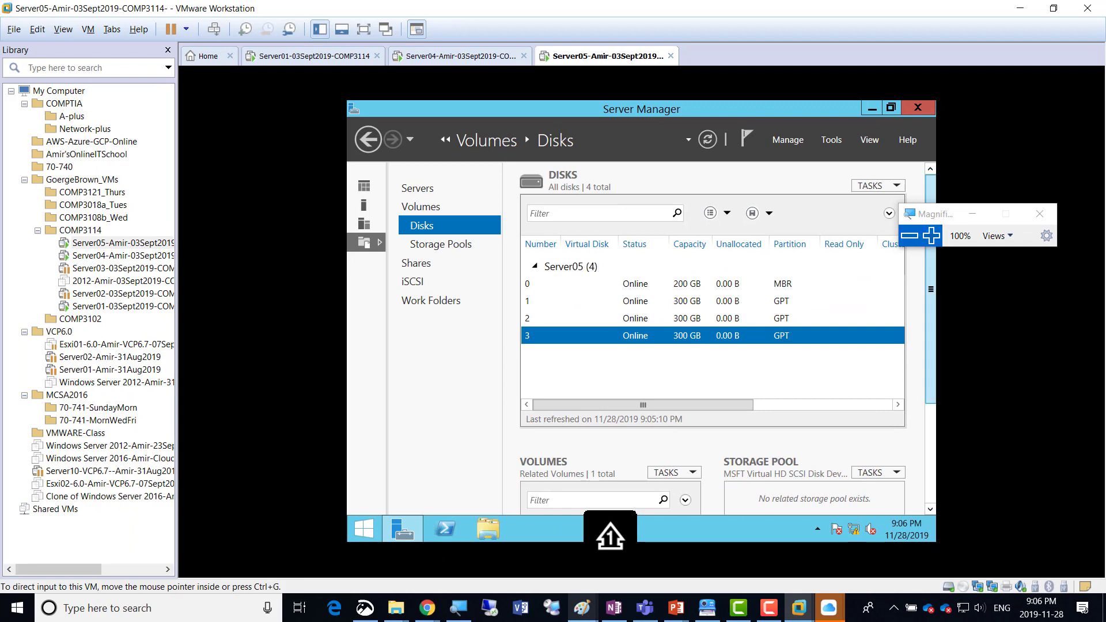
{"action": "left_click_drag", "start_coordinate": [933, 213], "coordinate": [813, 60]}
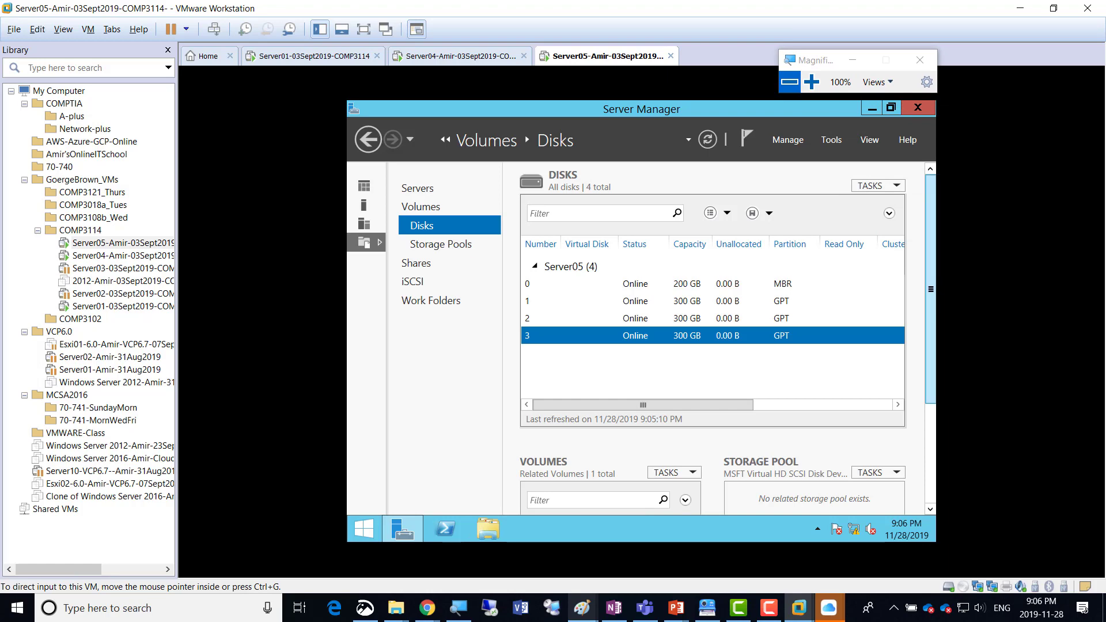
{"action": "left_click", "coordinate": [812, 82]}
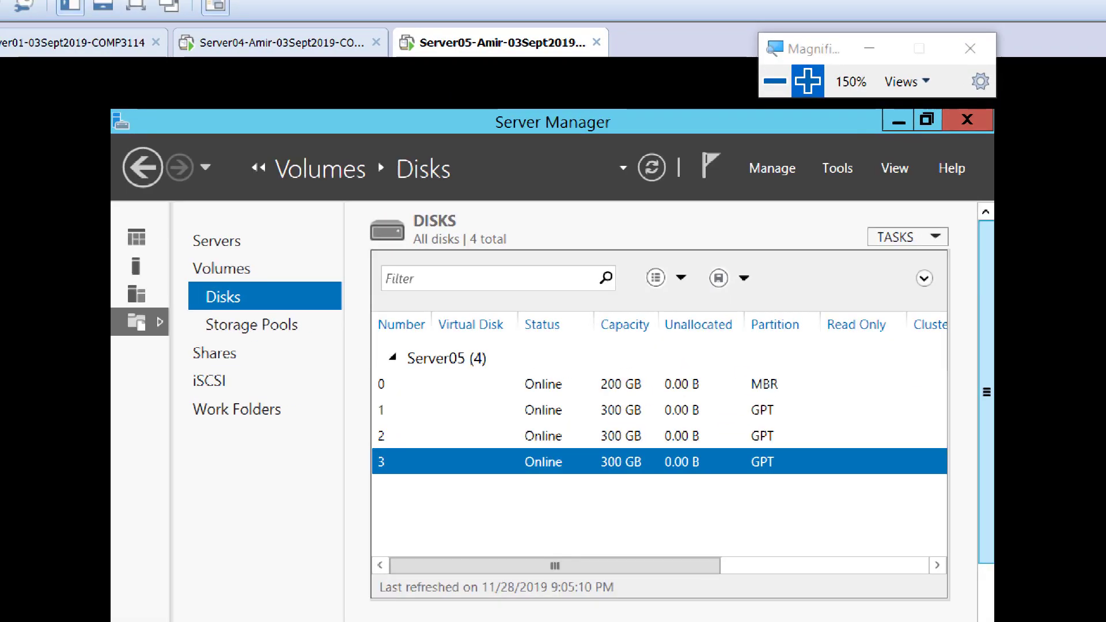
{"action": "left_click", "coordinate": [774, 81]}
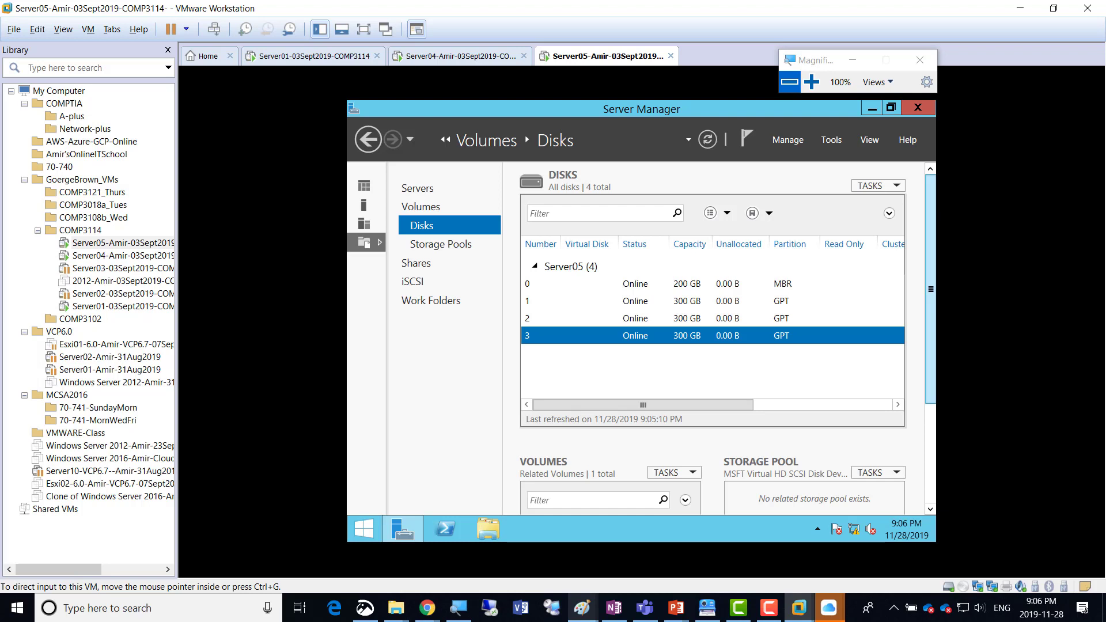
Display the Server04 virtual machine and switch to the failover cluster diagram in Paint.
{"action": "left_click", "coordinate": [460, 56]}
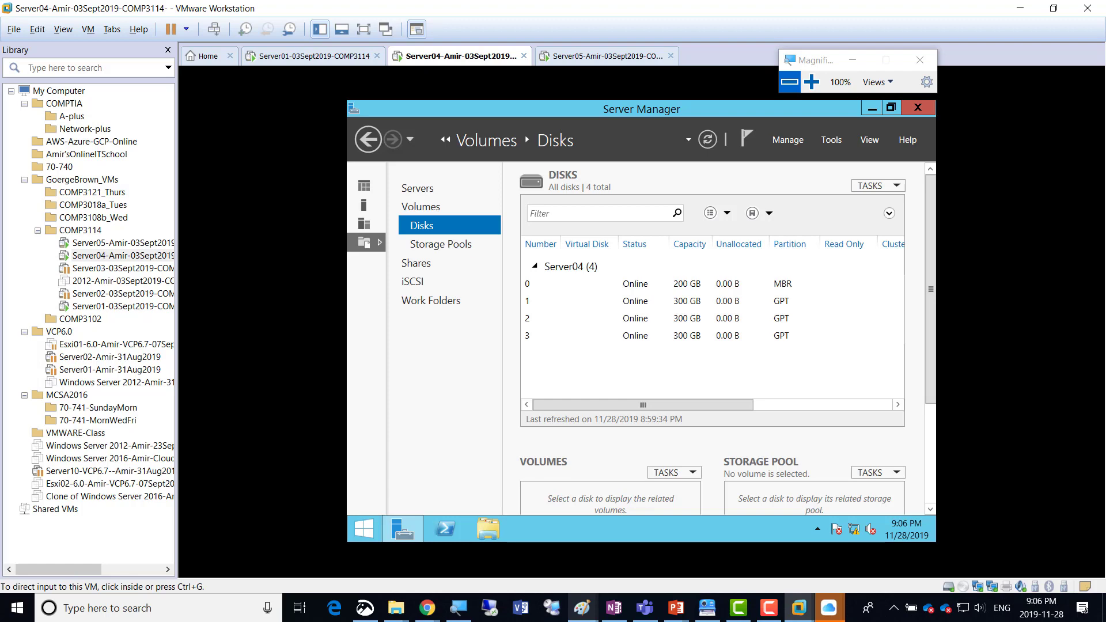
{"action": "mouse_move", "coordinate": [582, 608]}
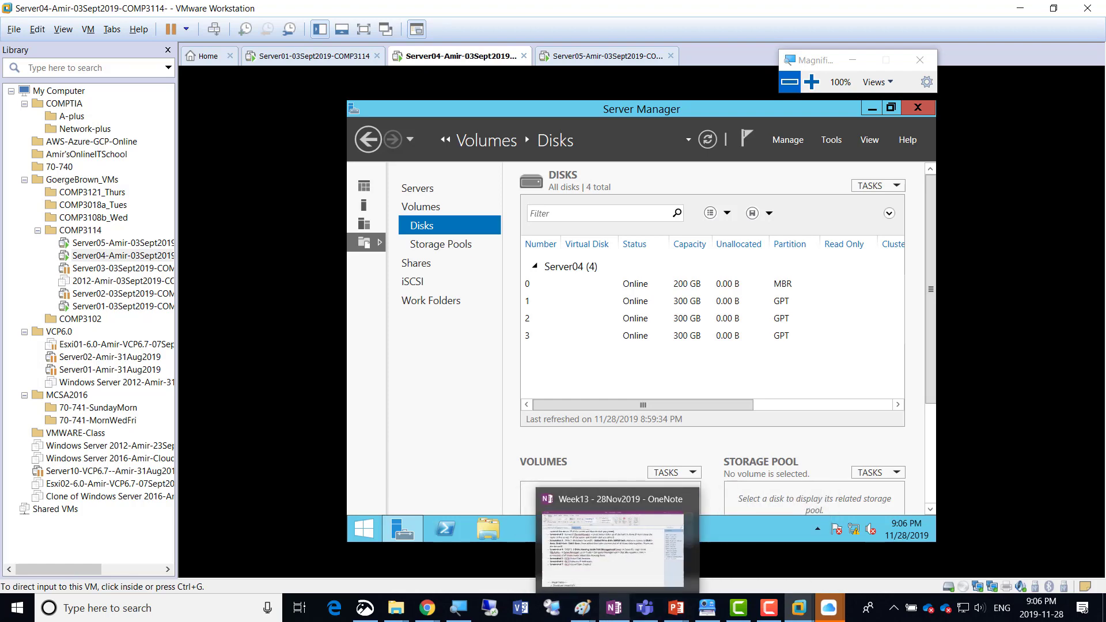
{"action": "left_click", "coordinate": [891, 547]}
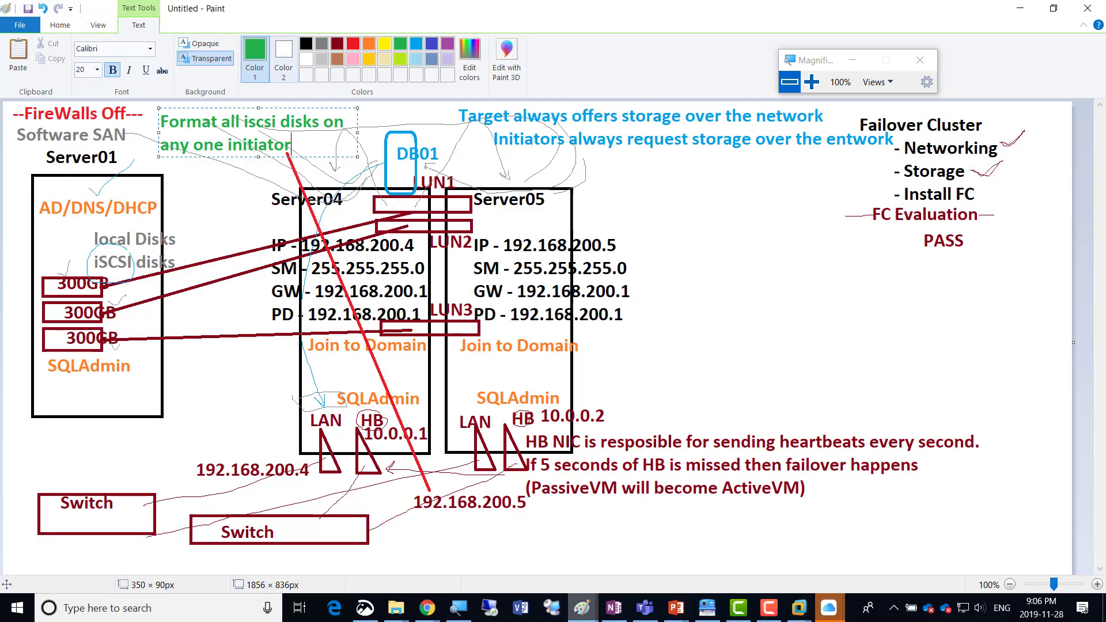
Add a purple text label FC above the Server04 box in the diagram.
{"action": "left_click", "coordinate": [447, 43]}
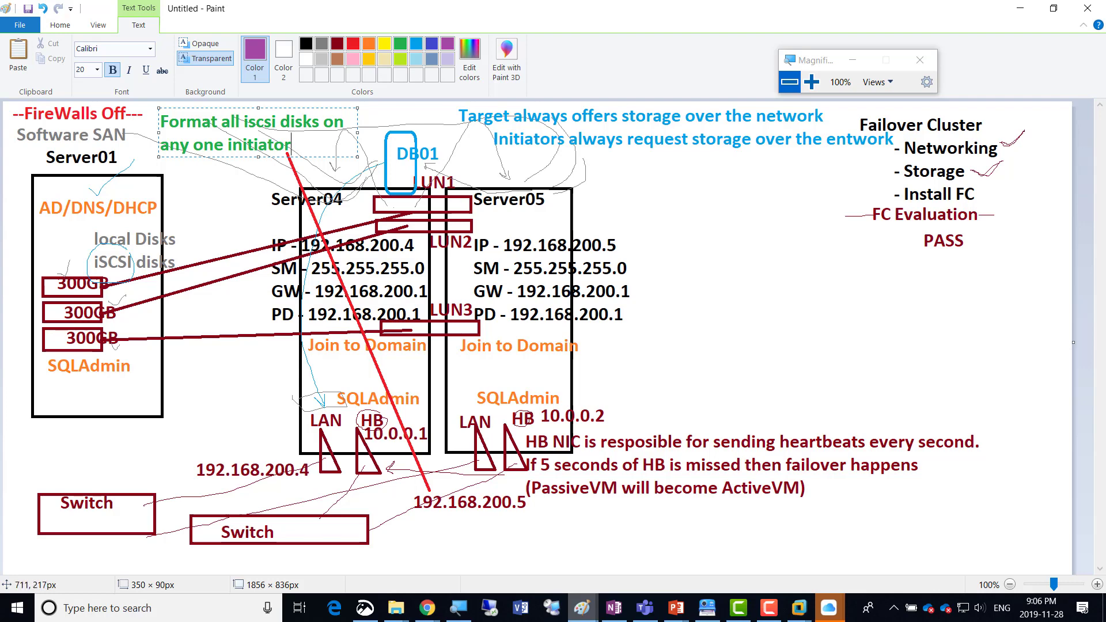
{"action": "left_click", "coordinate": [333, 176]}
{"action": "left_click", "coordinate": [332, 176]}
{"action": "left_click", "coordinate": [332, 177]}
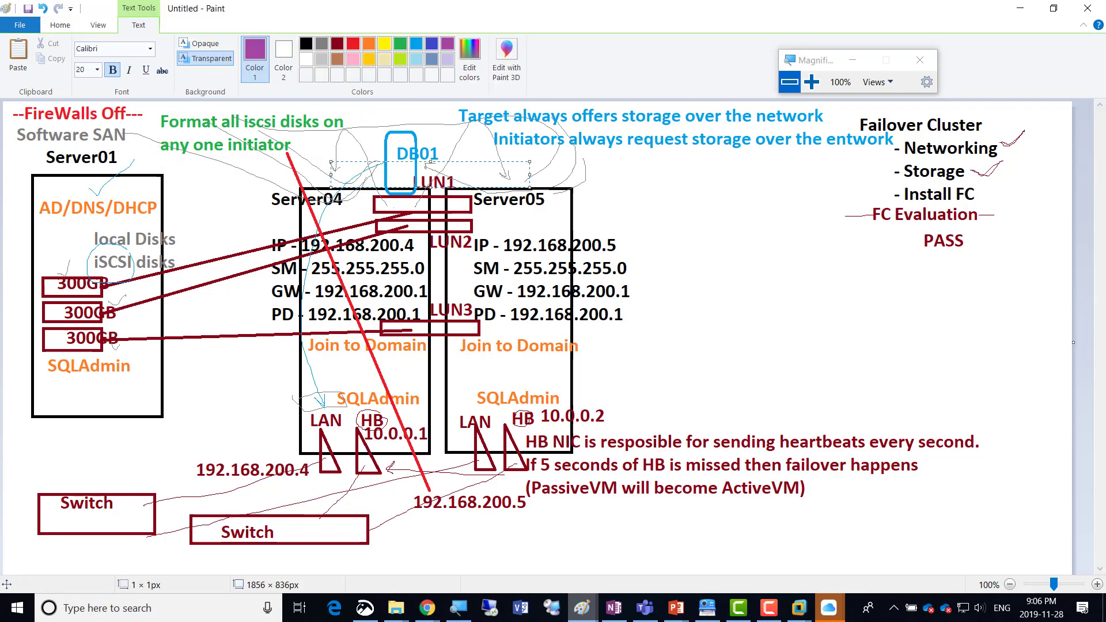
{"action": "type", "text": "FC"}
{"action": "left_click", "coordinate": [545, 168]}
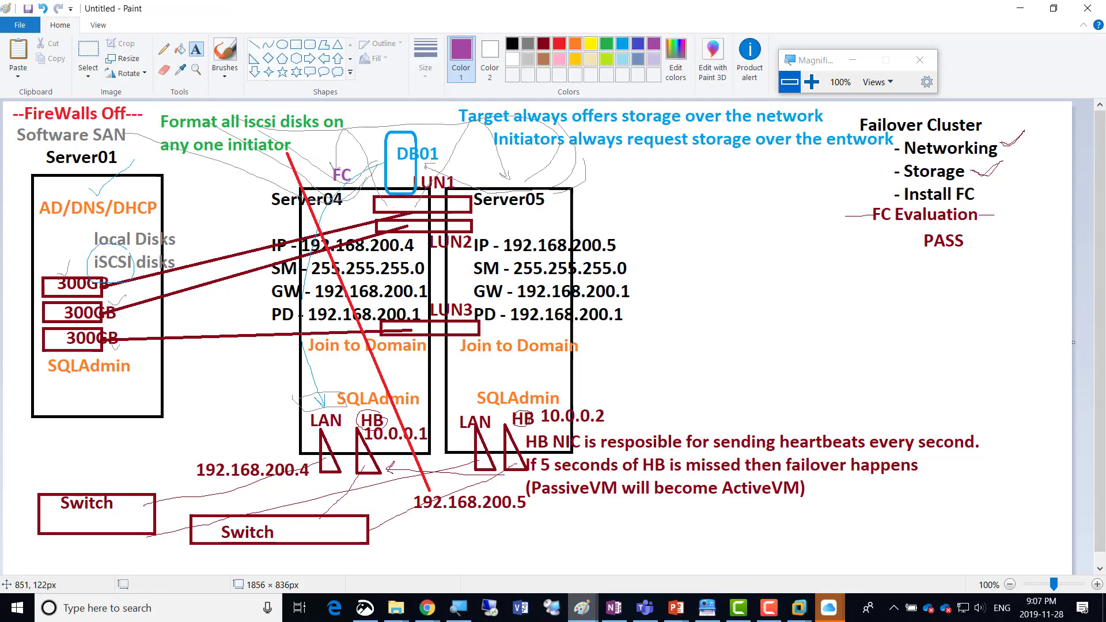
Add a purple text label FC above the Server05 box and return to the Server04 virtual machine.
{"action": "left_click", "coordinate": [477, 172]}
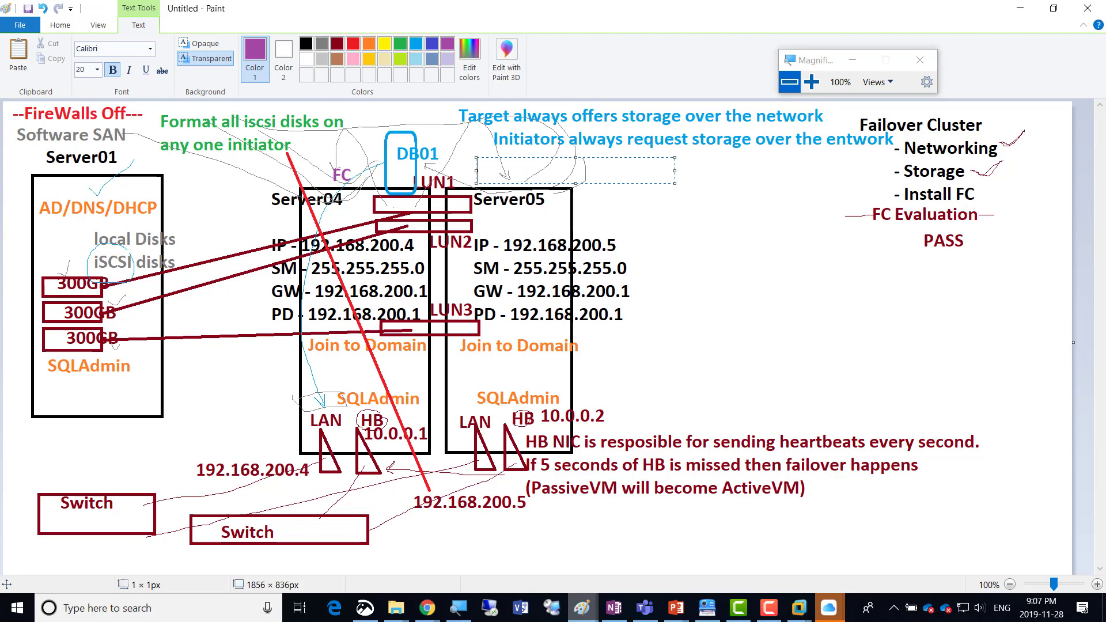
{"action": "type", "text": "FC"}
{"action": "key", "text": "alt+Tab"}
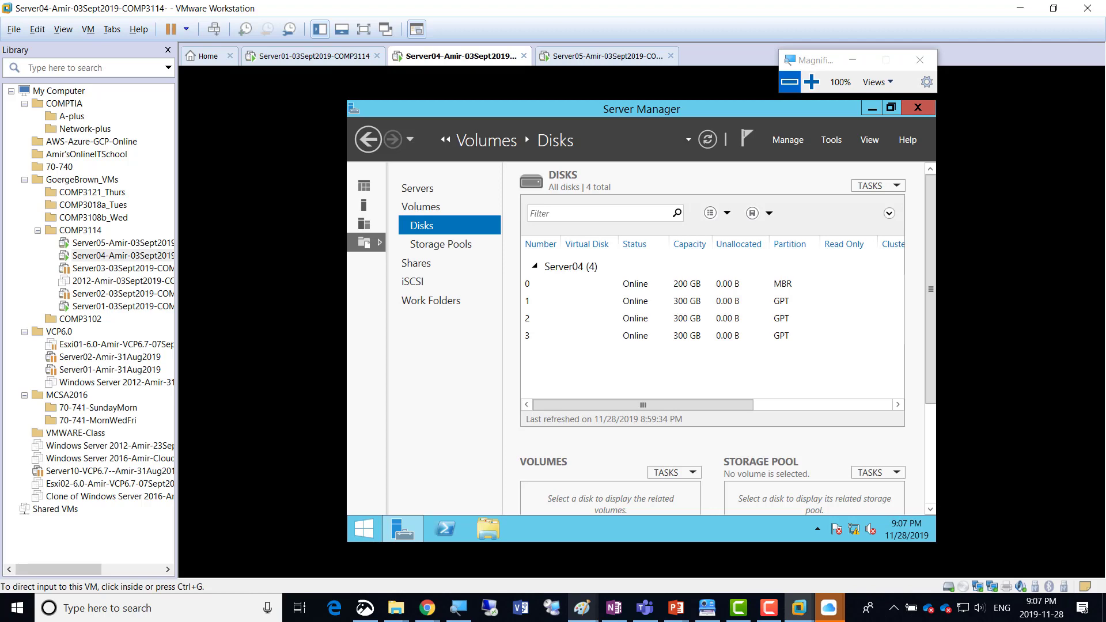
Start adding roles and features on Server04 from the dashboard, keeping role-based installation and the Server04 destination, without selecting any additional roles.
{"action": "left_click", "coordinate": [811, 82]}
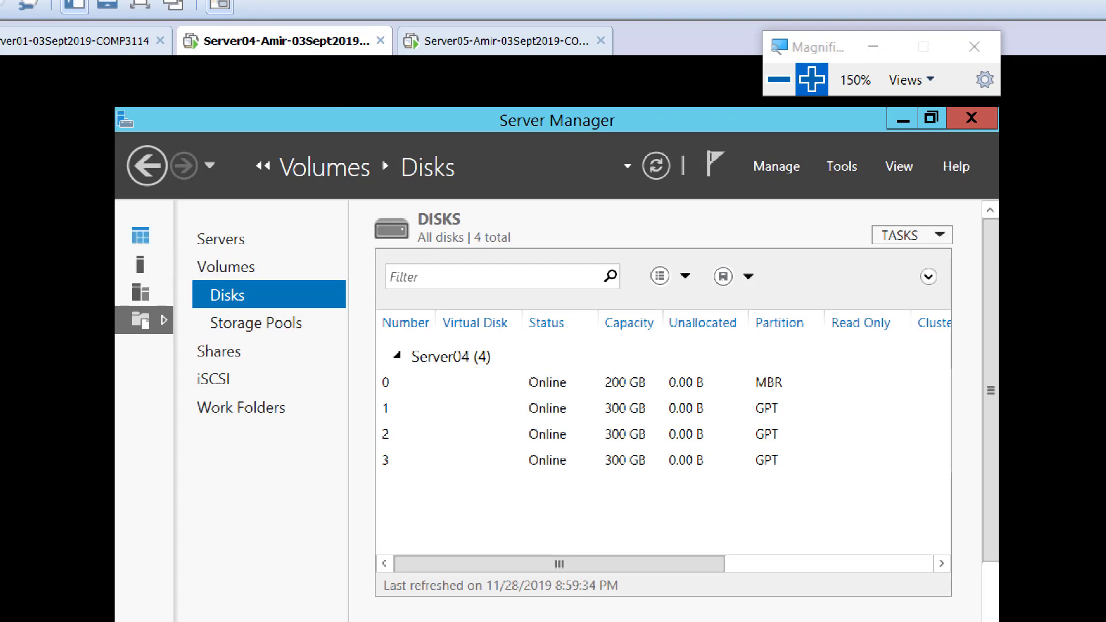
{"action": "left_click", "coordinate": [140, 236]}
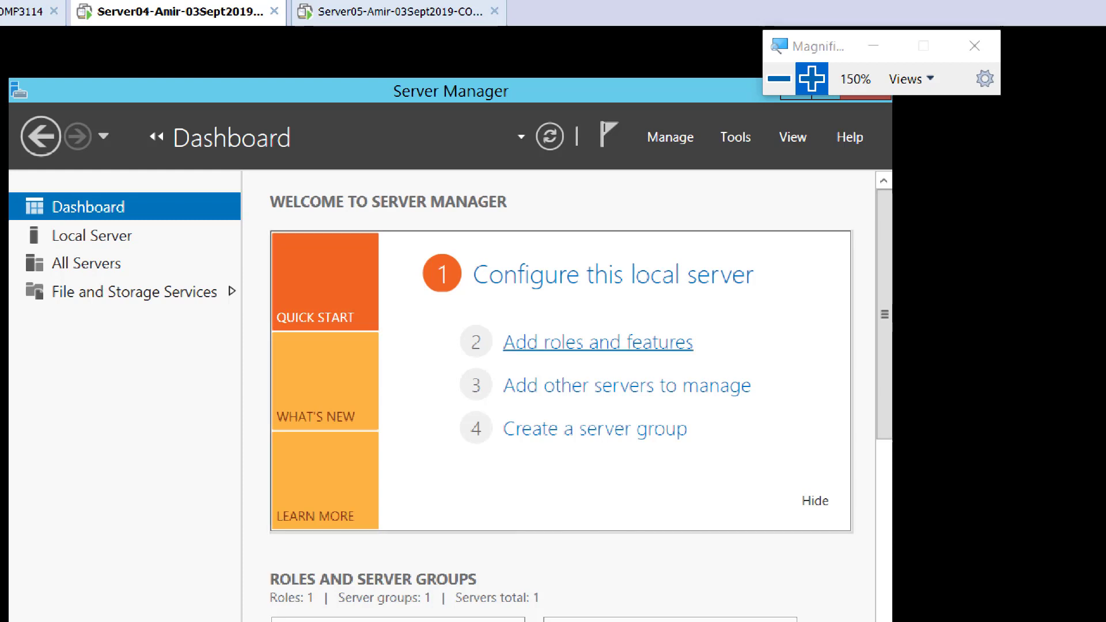
{"action": "left_click", "coordinate": [598, 342]}
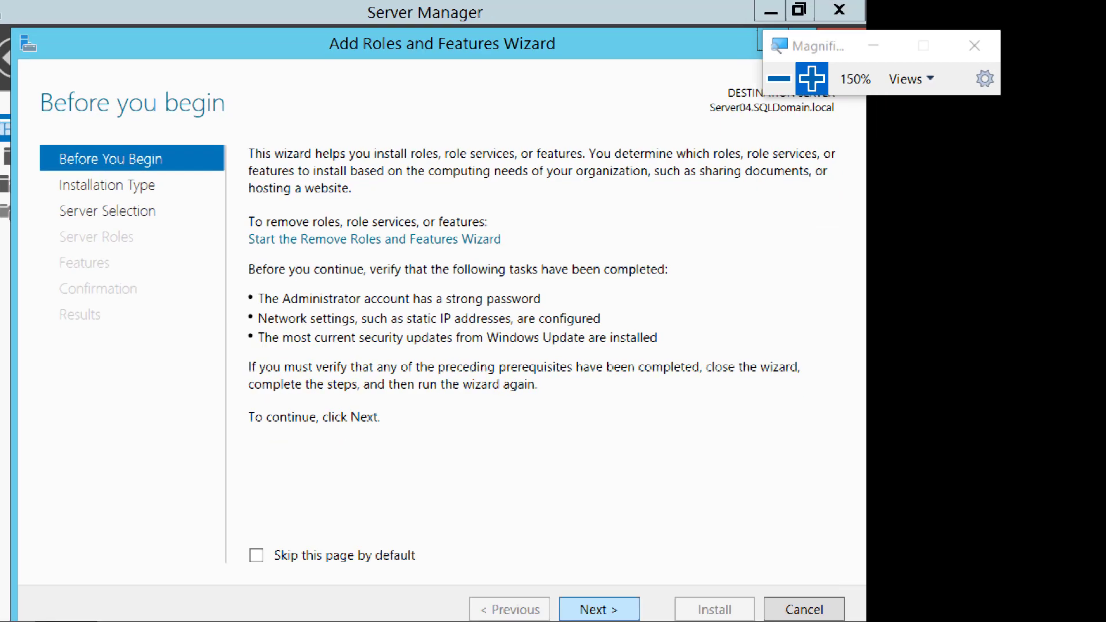
{"action": "left_click", "coordinate": [594, 579]}
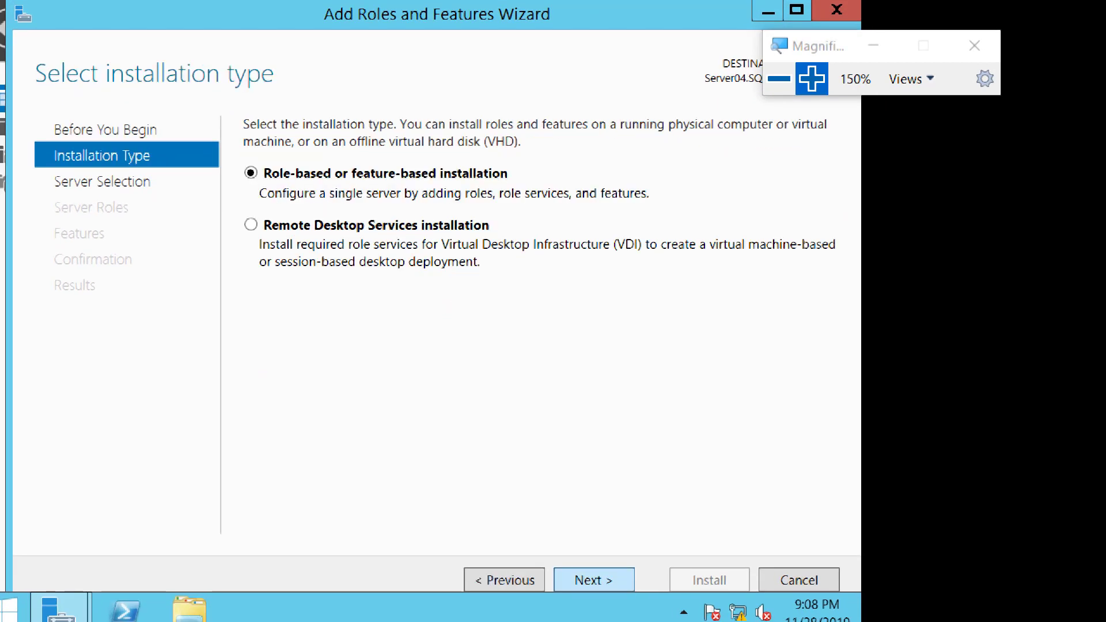
{"action": "left_click", "coordinate": [594, 579]}
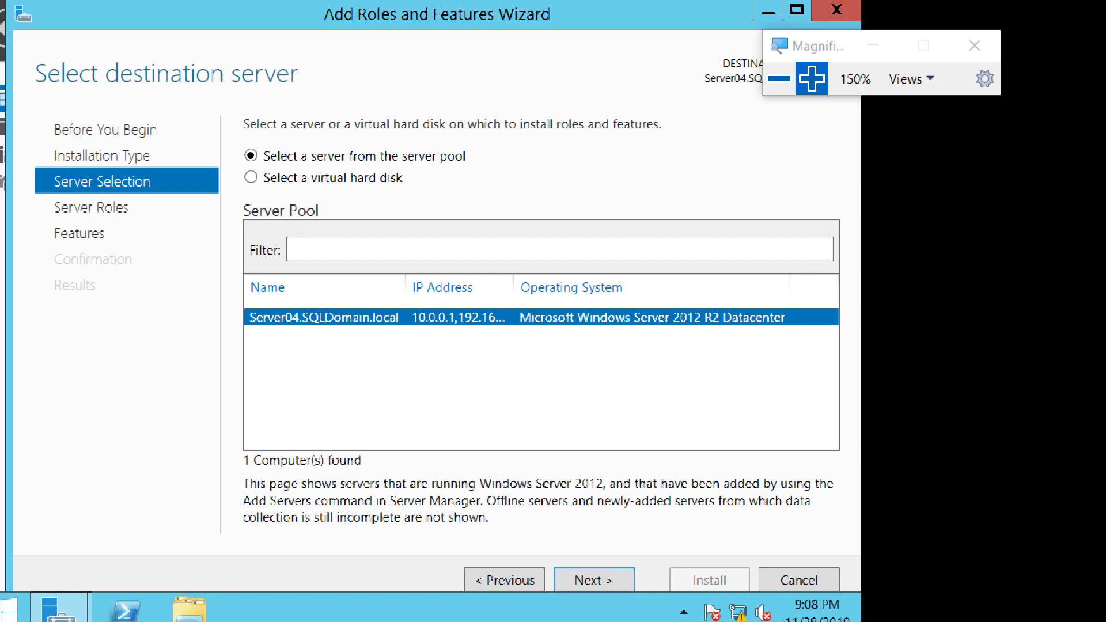
{"action": "left_click", "coordinate": [594, 579]}
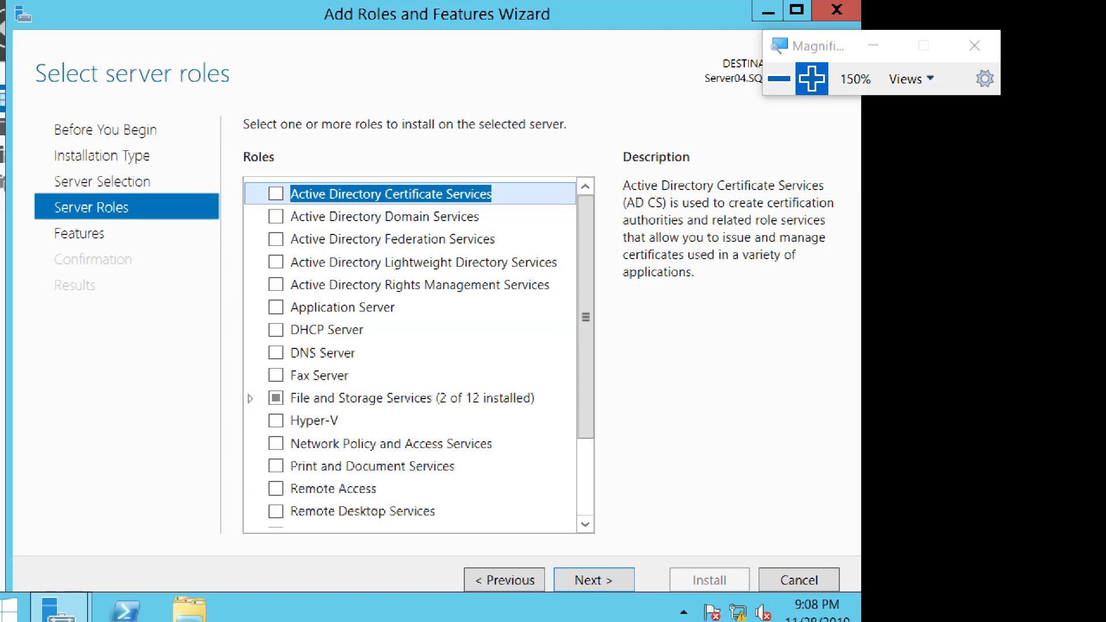
{"action": "left_click", "coordinate": [594, 579]}
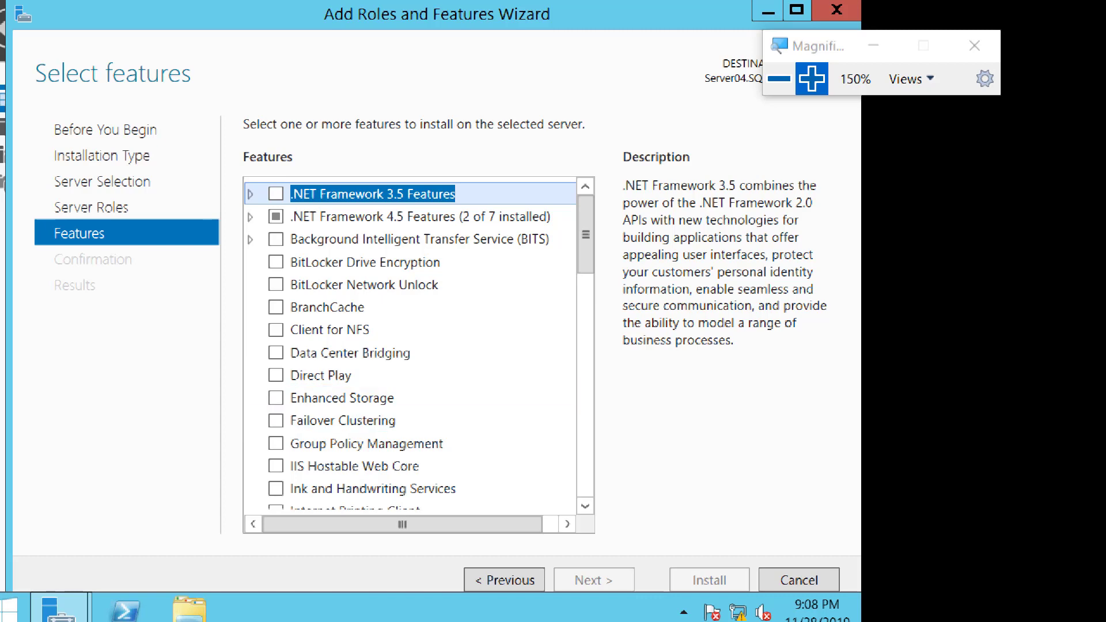
Select the Failover Clustering feature with its required management tools and proceed to the installation confirmation.
{"action": "left_click", "coordinate": [276, 421]}
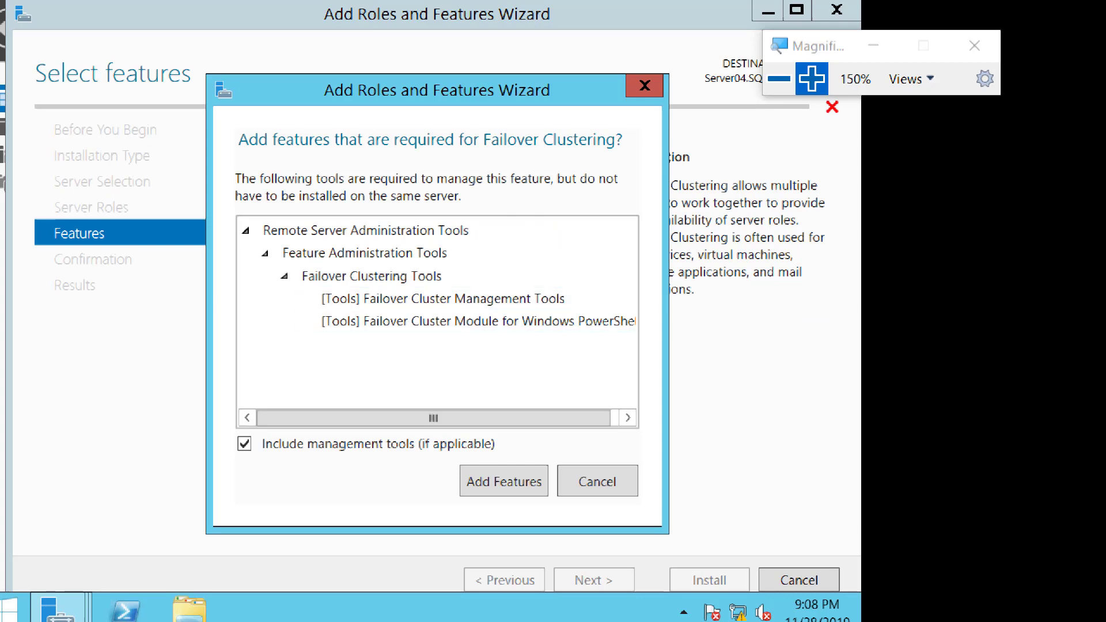
{"action": "left_click", "coordinate": [504, 482]}
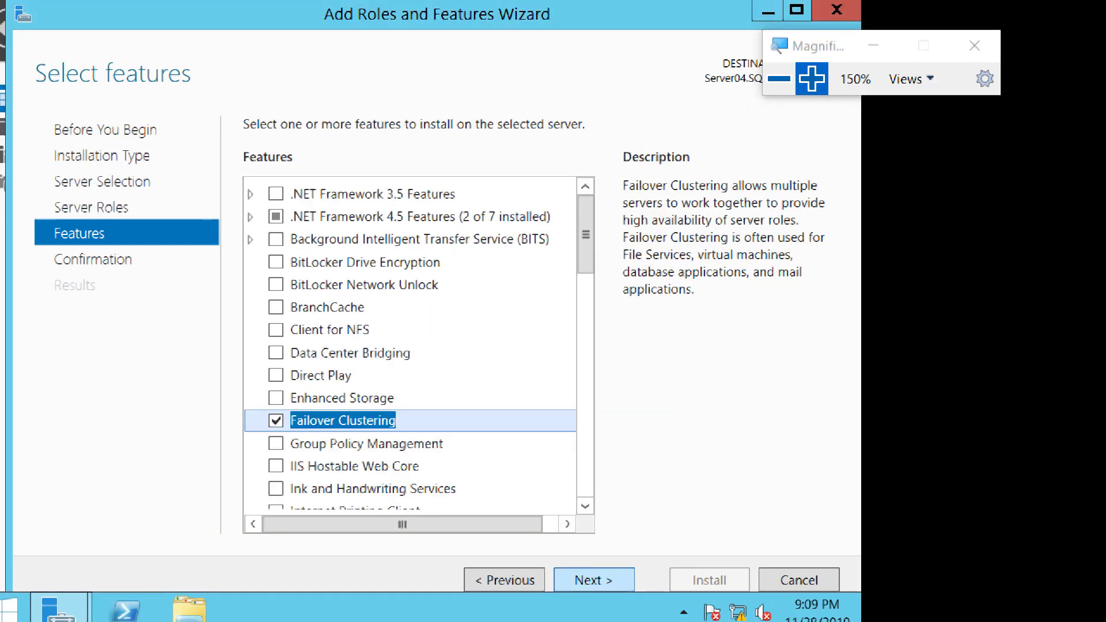
{"action": "left_click", "coordinate": [593, 580]}
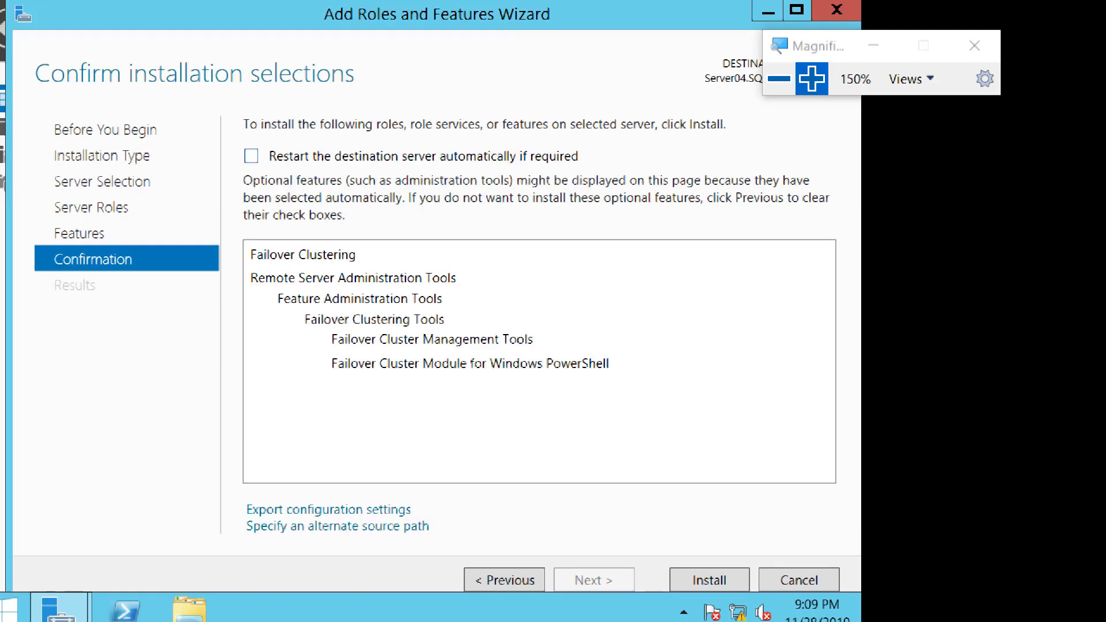
Allow the destination server to restart automatically if required and start the Failover Clustering installation on Server04.
{"action": "left_click", "coordinate": [251, 156]}
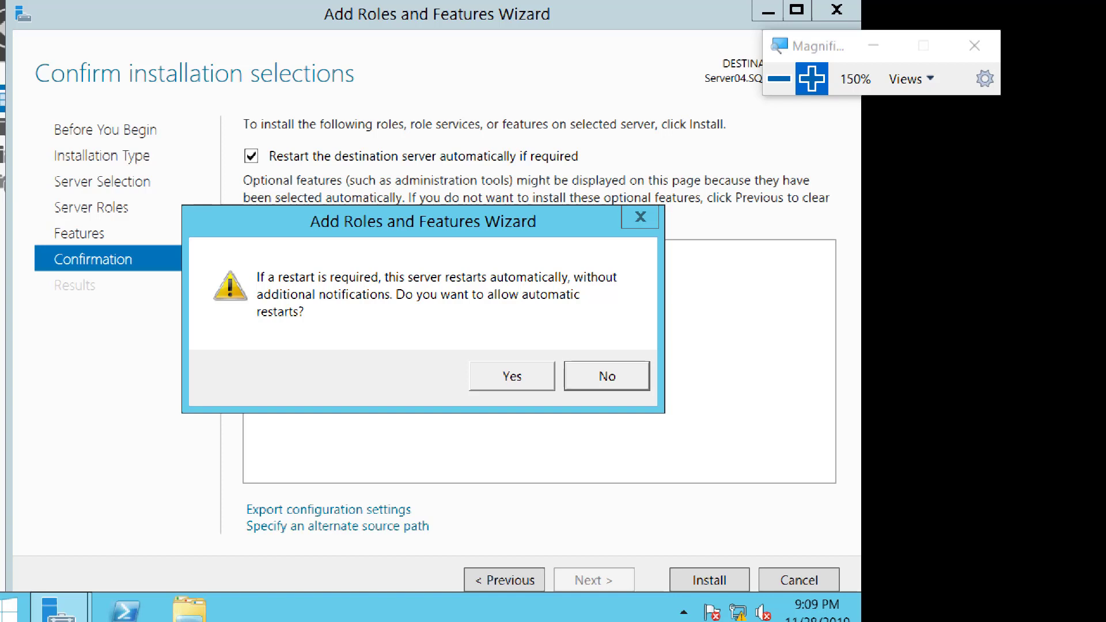
{"action": "left_click", "coordinate": [512, 376]}
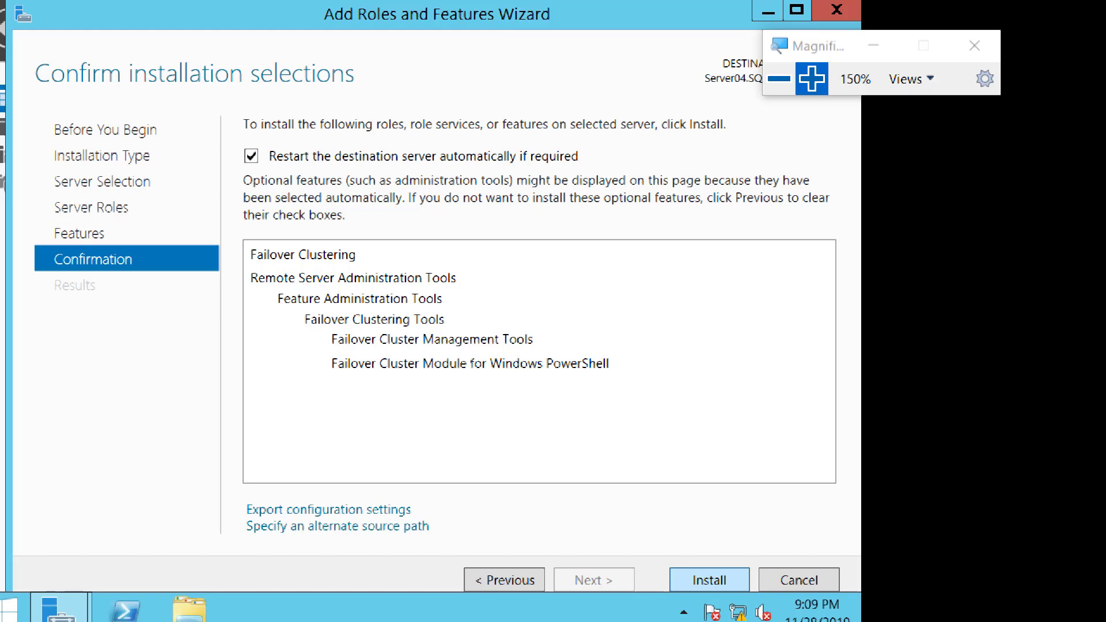
{"action": "key", "text": "Return"}
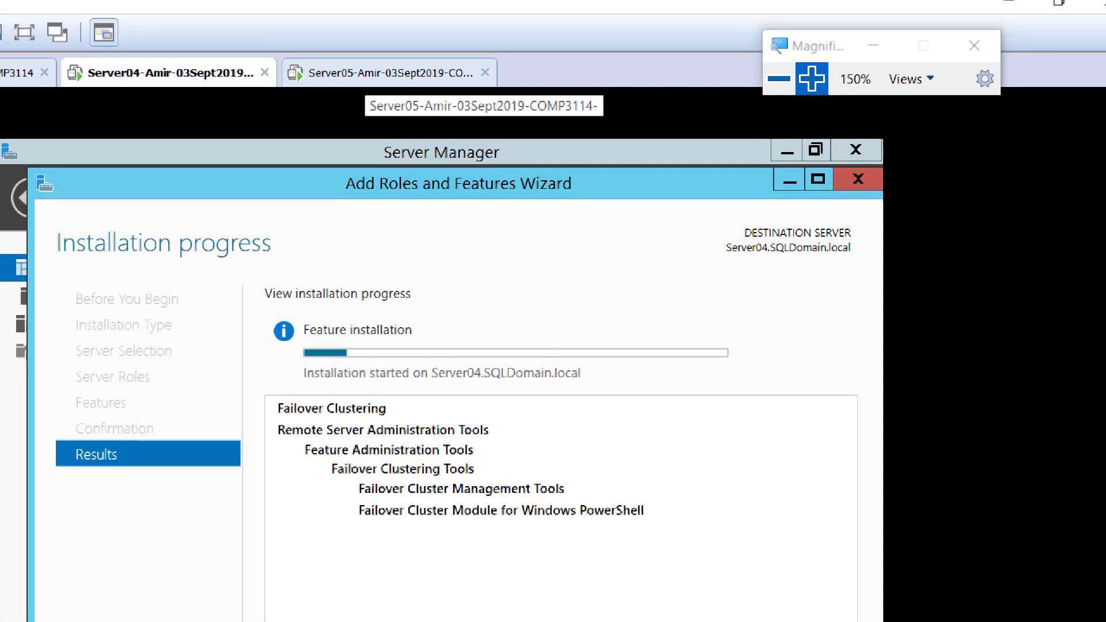
Switch to the Server05 virtual machine and launch the Add Roles and Features Wizard from its dashboard.
{"action": "left_click", "coordinate": [375, 72]}
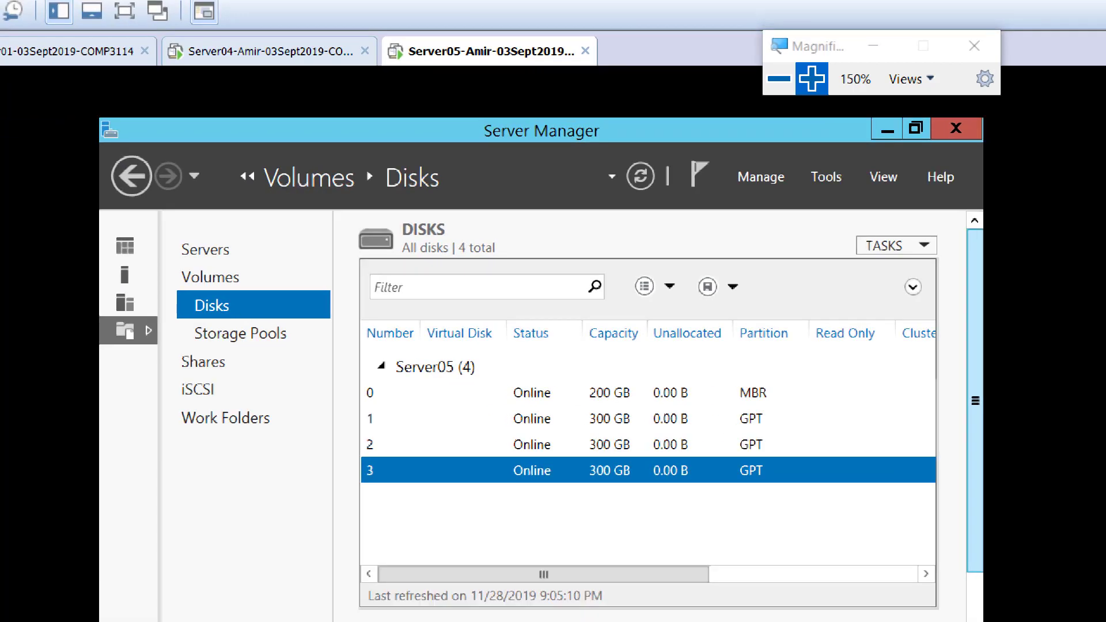
{"action": "left_click", "coordinate": [125, 246]}
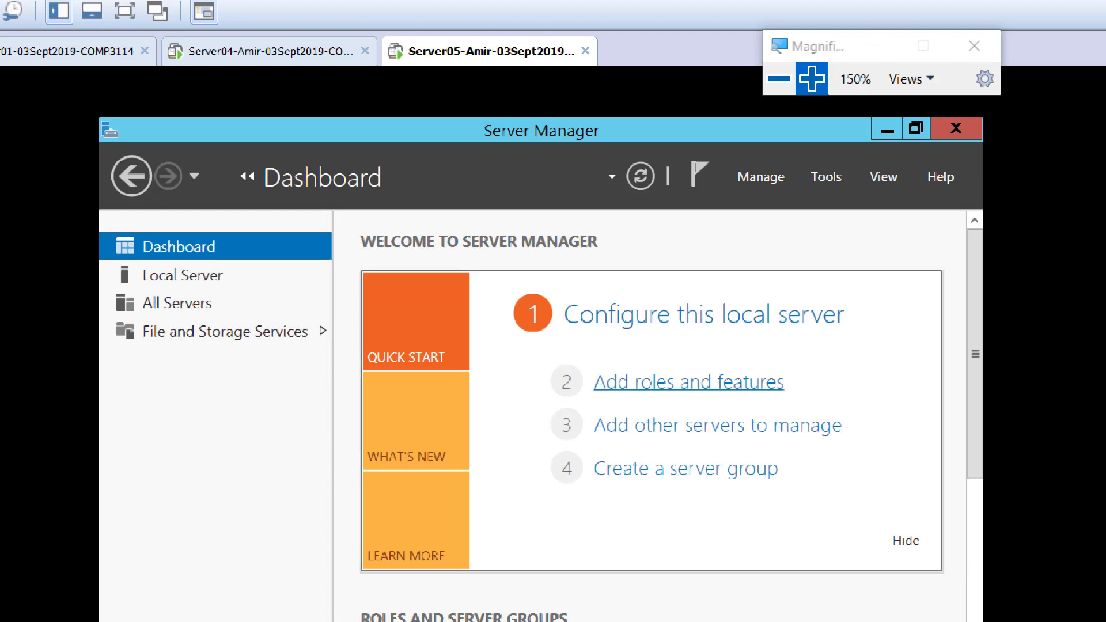
{"action": "left_click", "coordinate": [689, 382]}
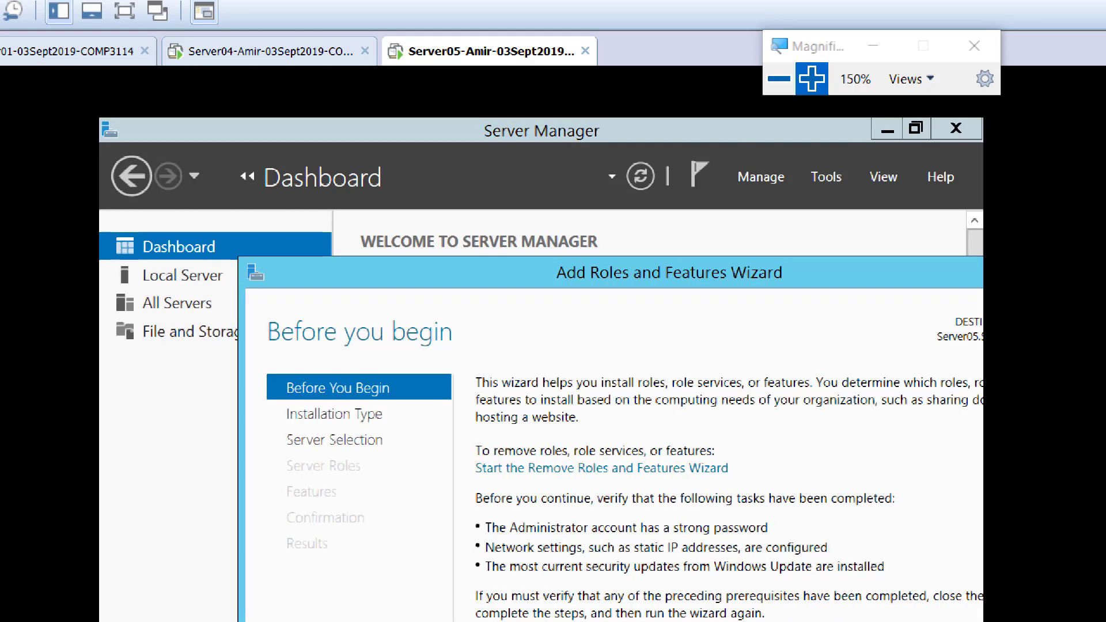
{"action": "left_click_drag", "start_coordinate": [541, 278], "coordinate": [441, 167]}
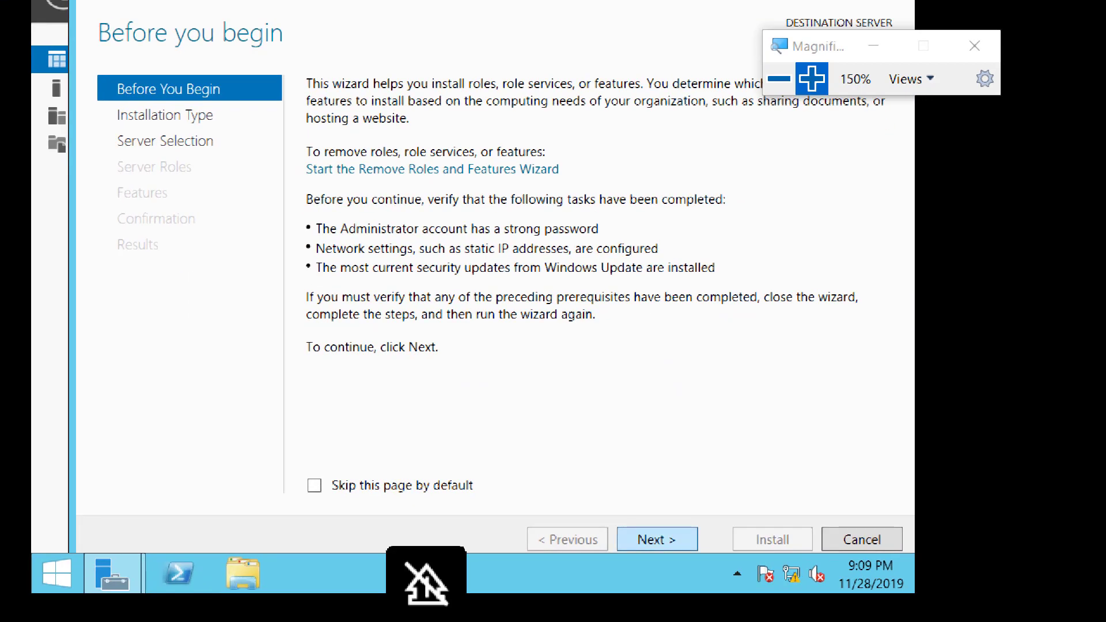
Keep role-based installation and the Server05 destination, and continue to the feature selection without adding any server roles.
{"action": "left_click", "coordinate": [656, 539]}
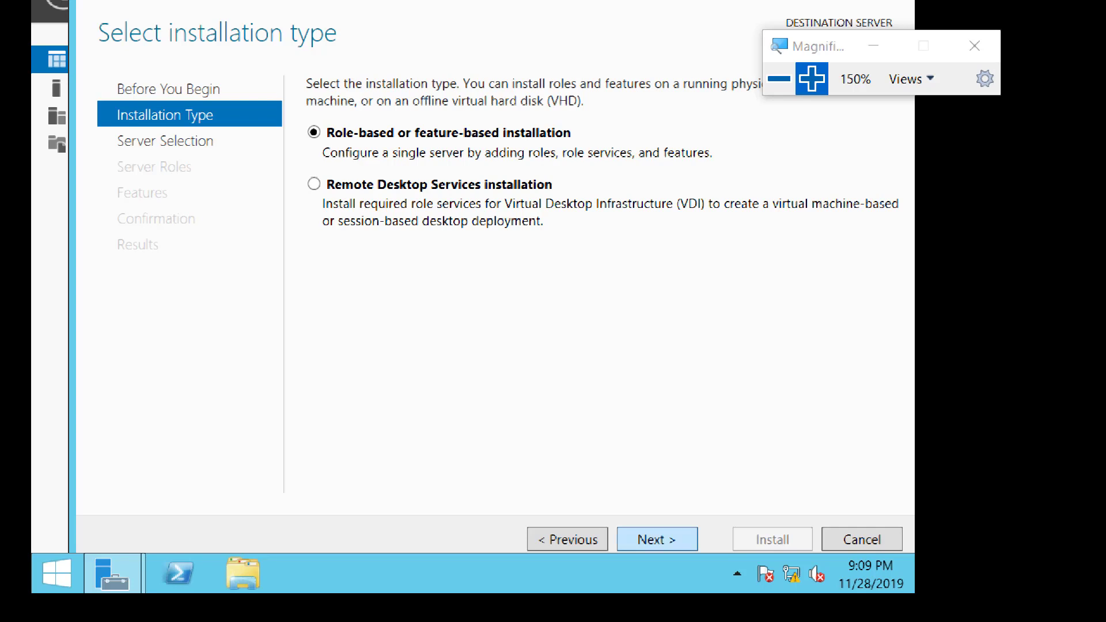
{"action": "left_click", "coordinate": [657, 540]}
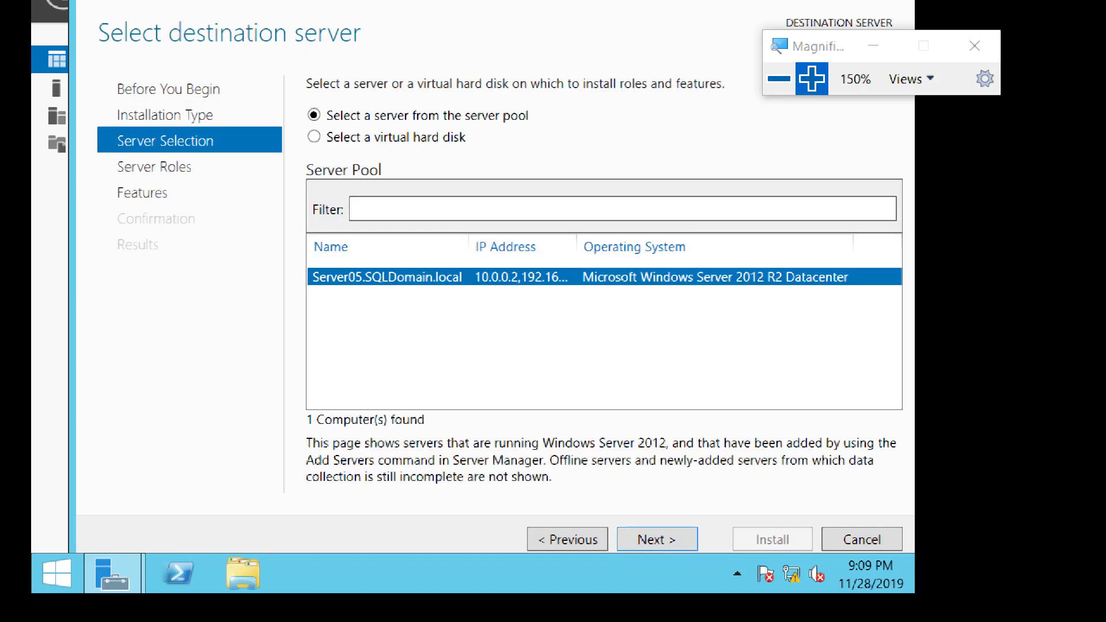
{"action": "left_click", "coordinate": [656, 540]}
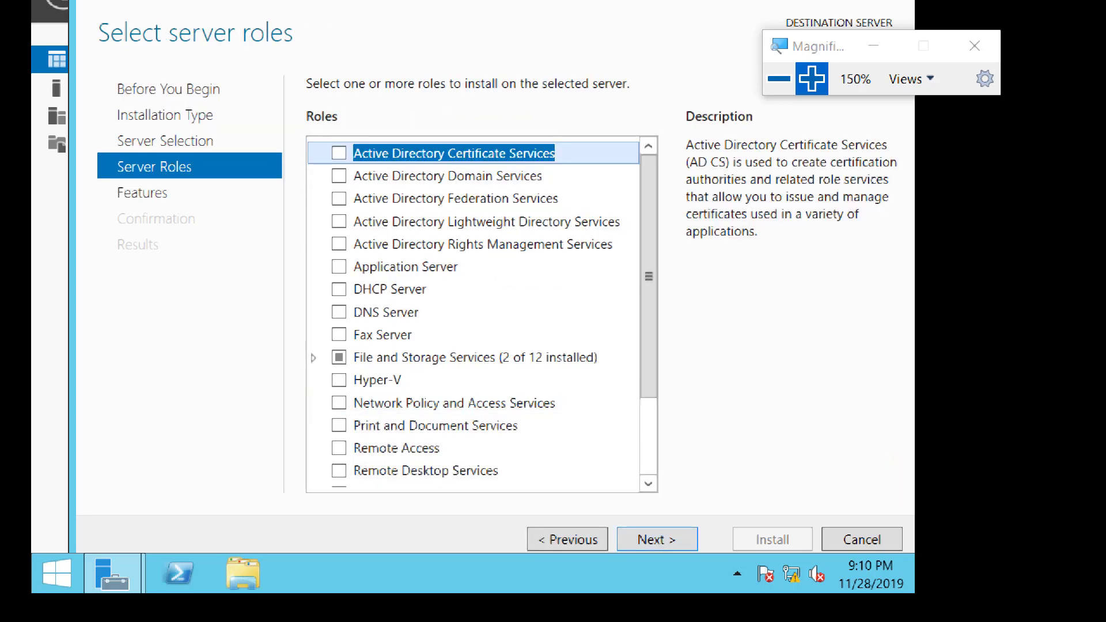
{"action": "left_click", "coordinate": [657, 539]}
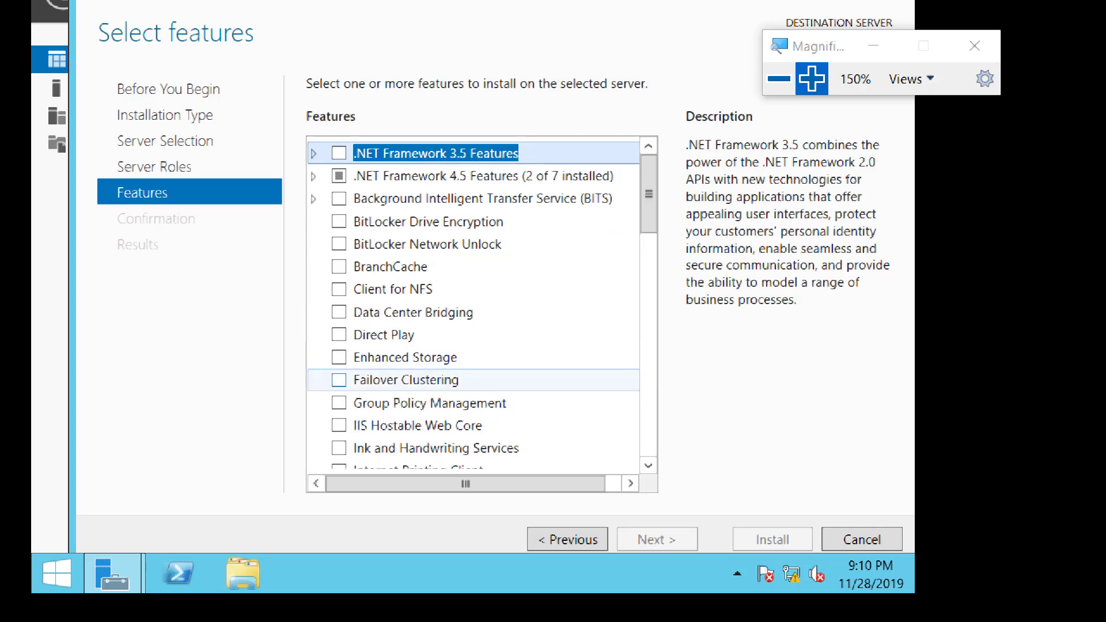
Select the Failover Clustering feature with its required management tools for Server05 and proceed to the installation confirmation.
{"action": "left_click", "coordinate": [338, 379]}
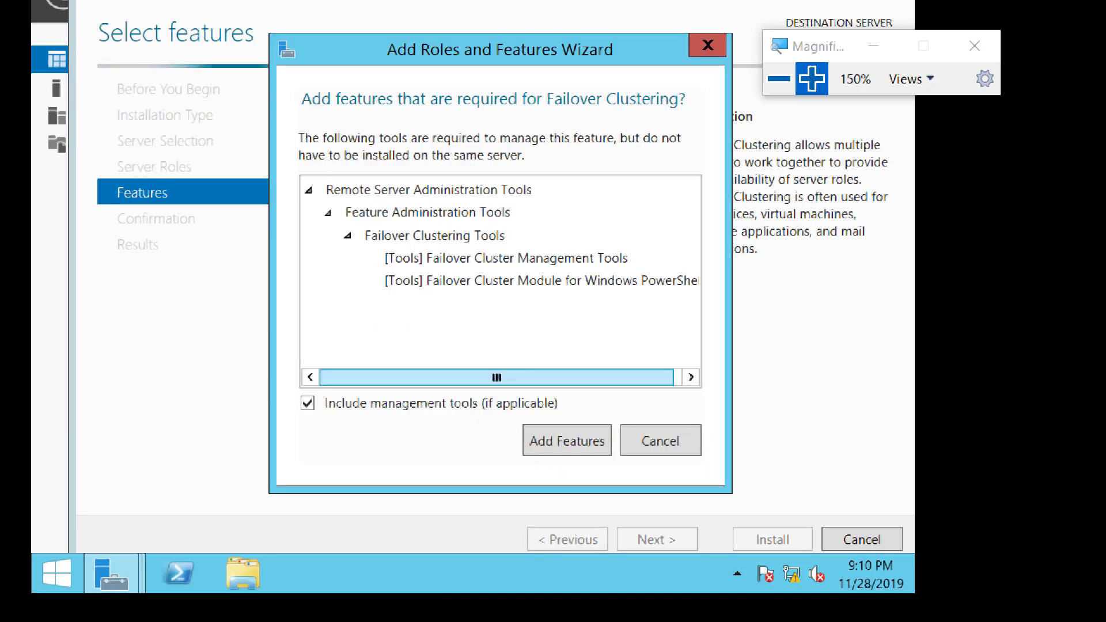
{"action": "key", "text": "Return"}
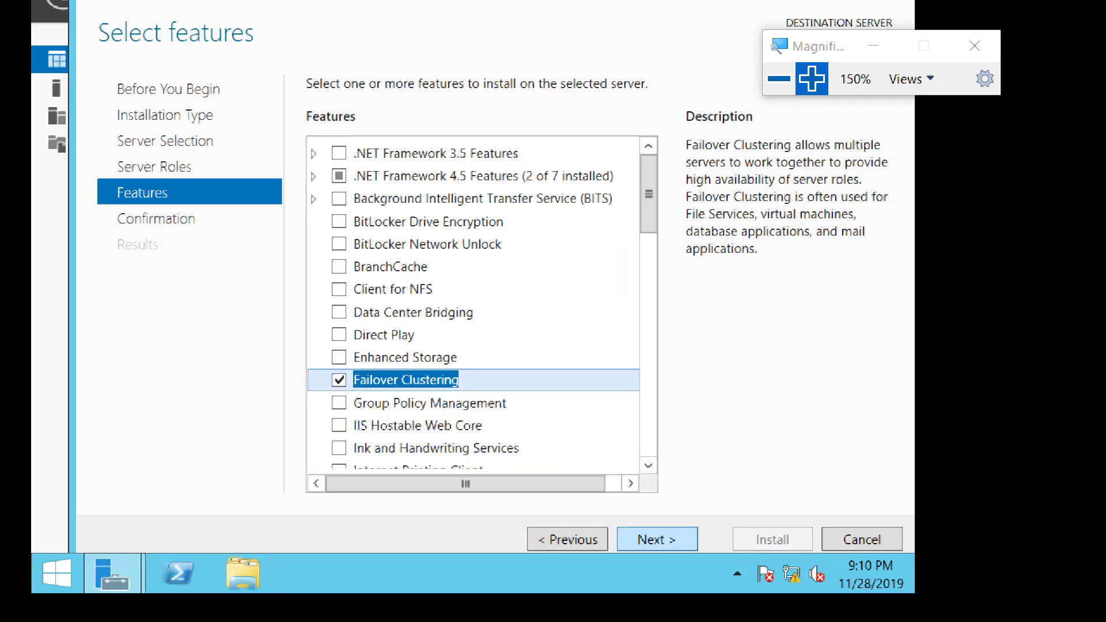
{"action": "left_click", "coordinate": [656, 540]}
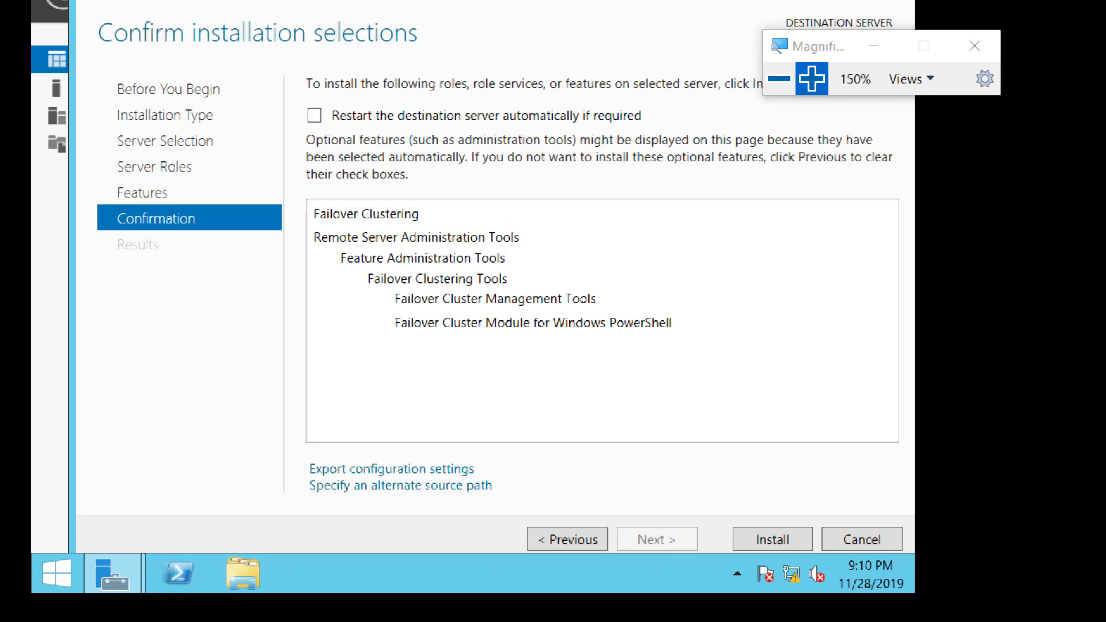
Allow the destination server to restart automatically if required and start the Failover Clustering installation on Server05.
{"action": "left_click", "coordinate": [314, 115]}
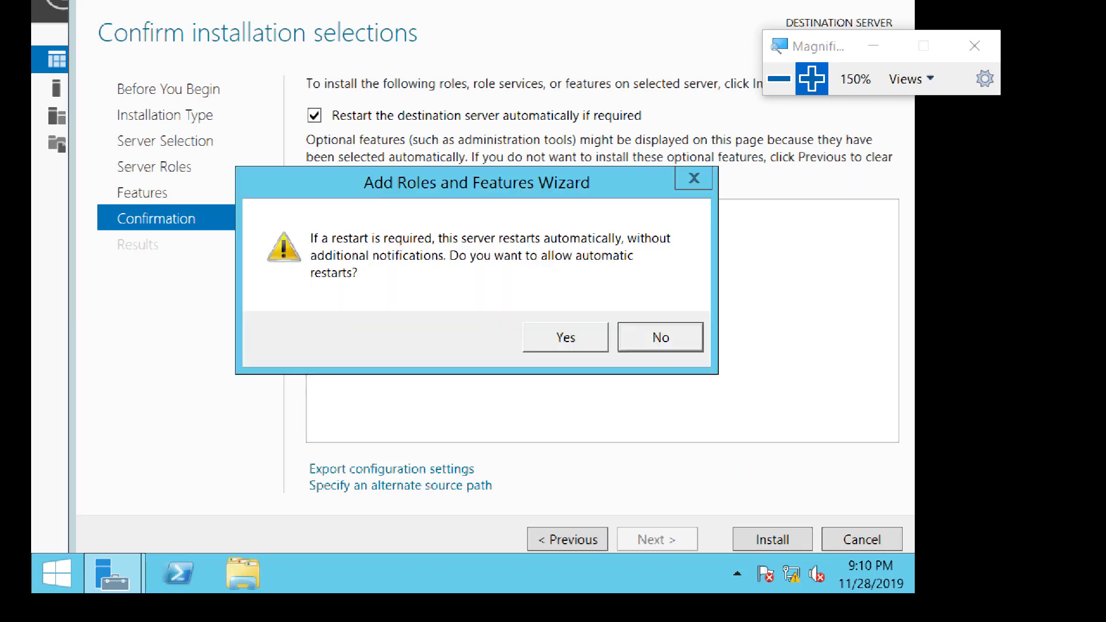
{"action": "key", "text": "Left"}
{"action": "key", "text": "Return"}
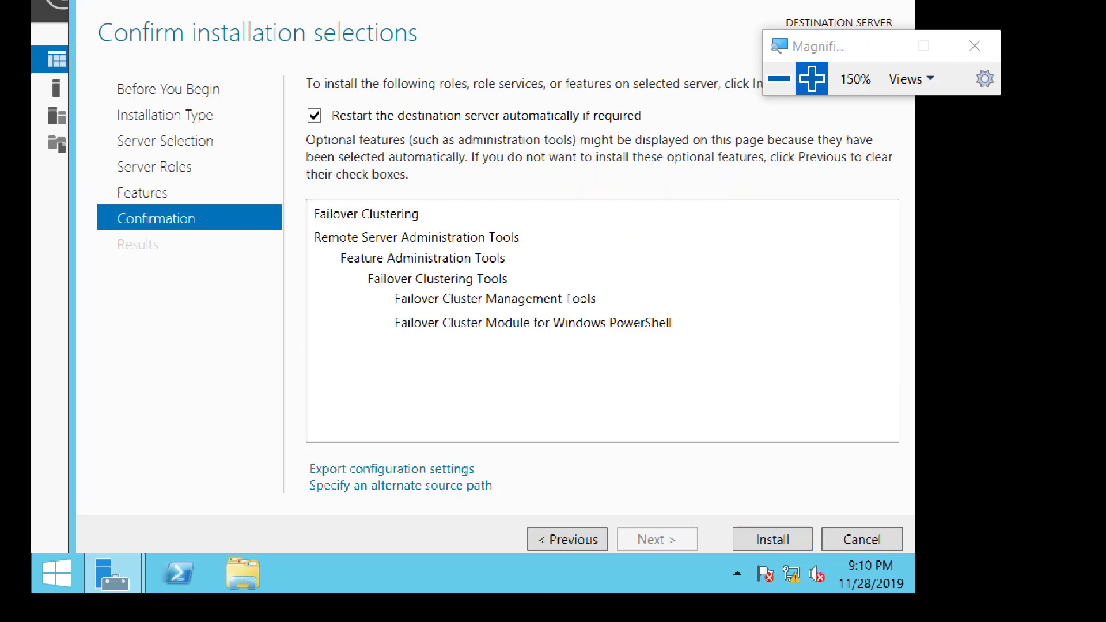
{"action": "key", "text": "Return"}
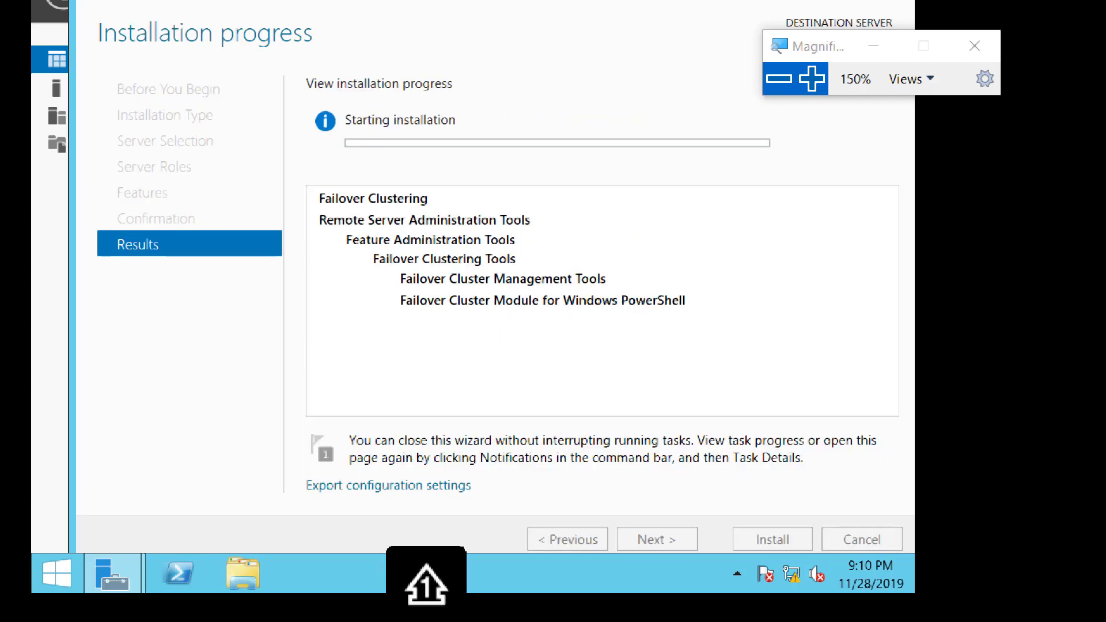
Switch back to the Server04 virtual machine and close its completed Add Roles and Features Wizard.
{"action": "left_click", "coordinate": [779, 79]}
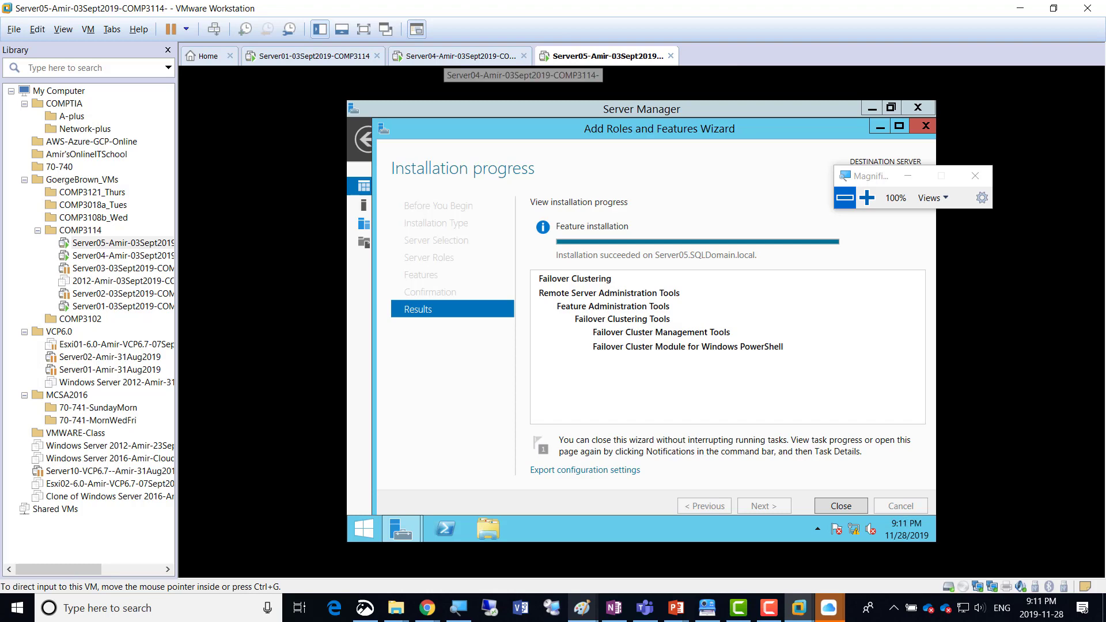
{"action": "left_click", "coordinate": [443, 57]}
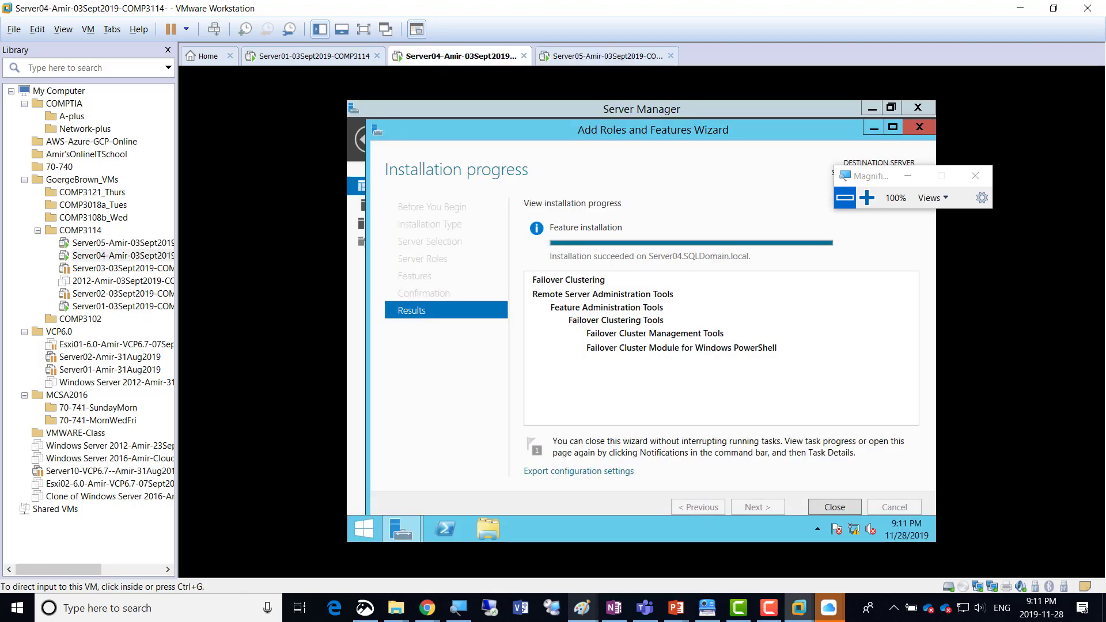
{"action": "left_click", "coordinate": [835, 507]}
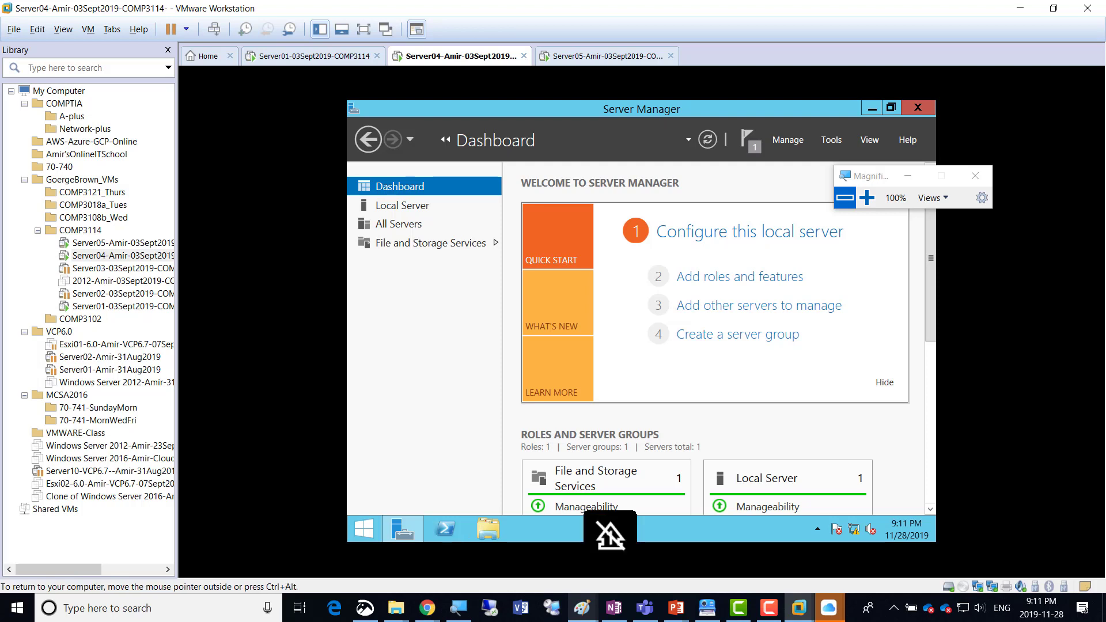
Open Failover Cluster Manager from Server Manager on Server04.
{"action": "left_click", "coordinate": [831, 139]}
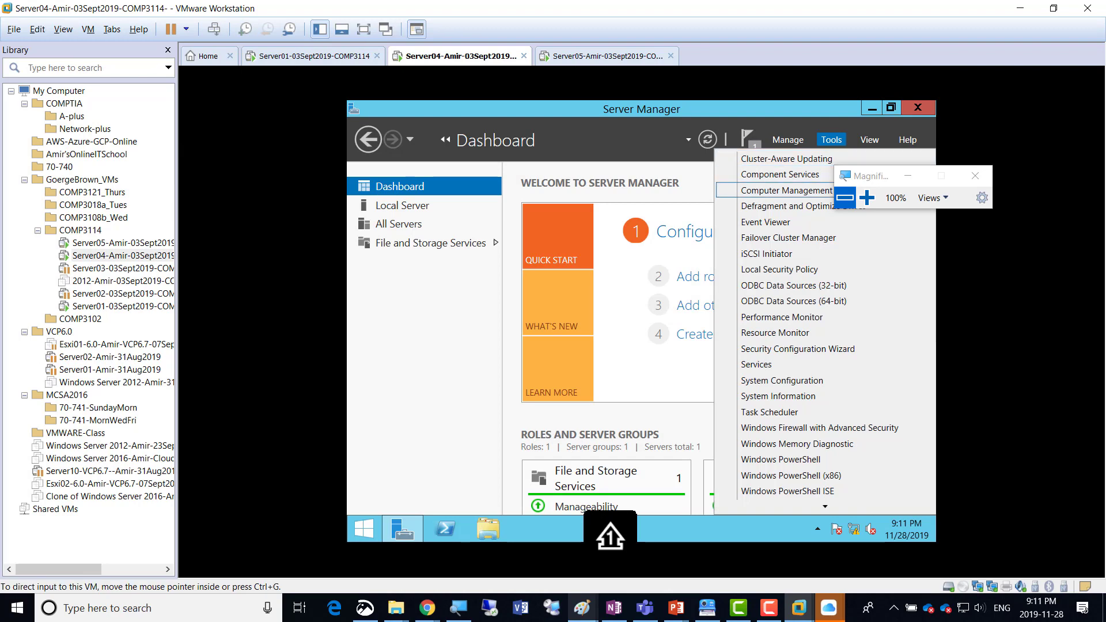
{"action": "left_click", "coordinate": [867, 197]}
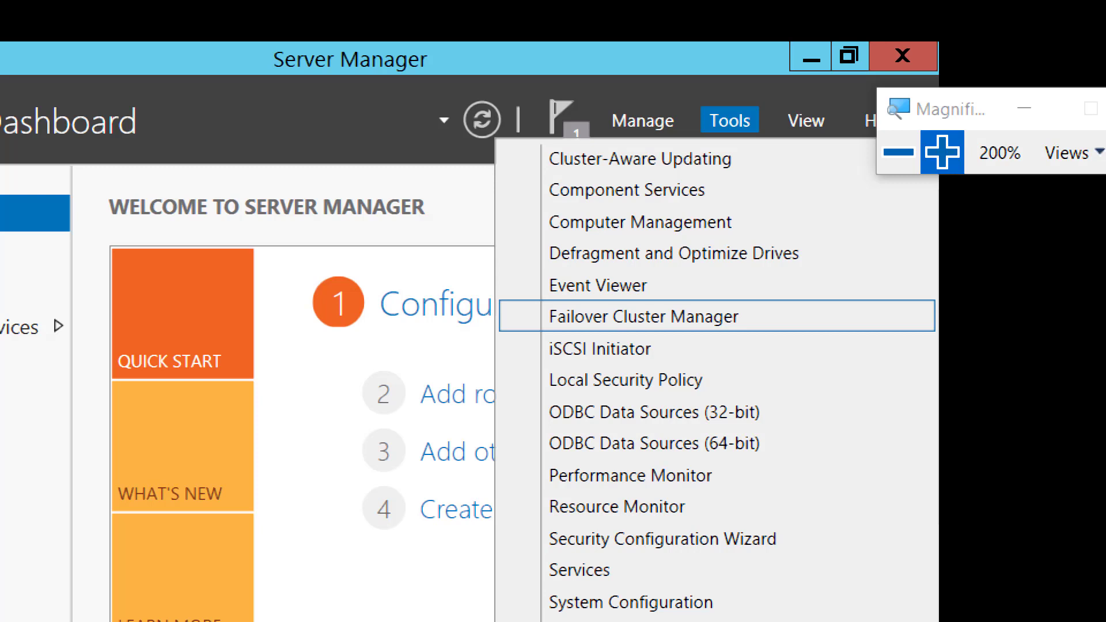
{"action": "left_click", "coordinate": [643, 317]}
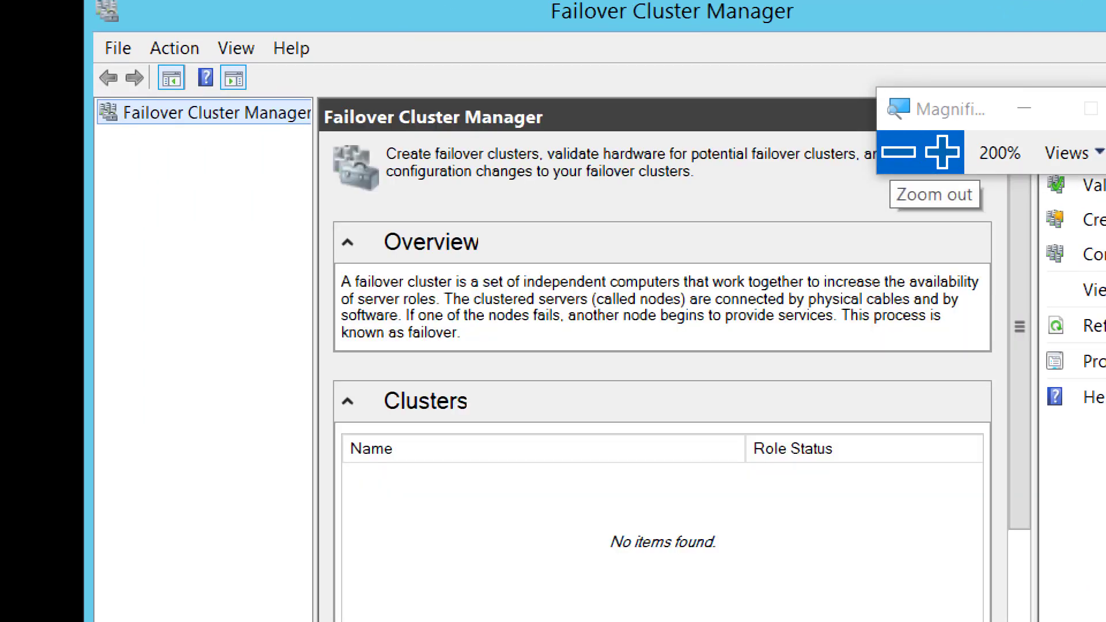
{"action": "left_click", "coordinate": [899, 152]}
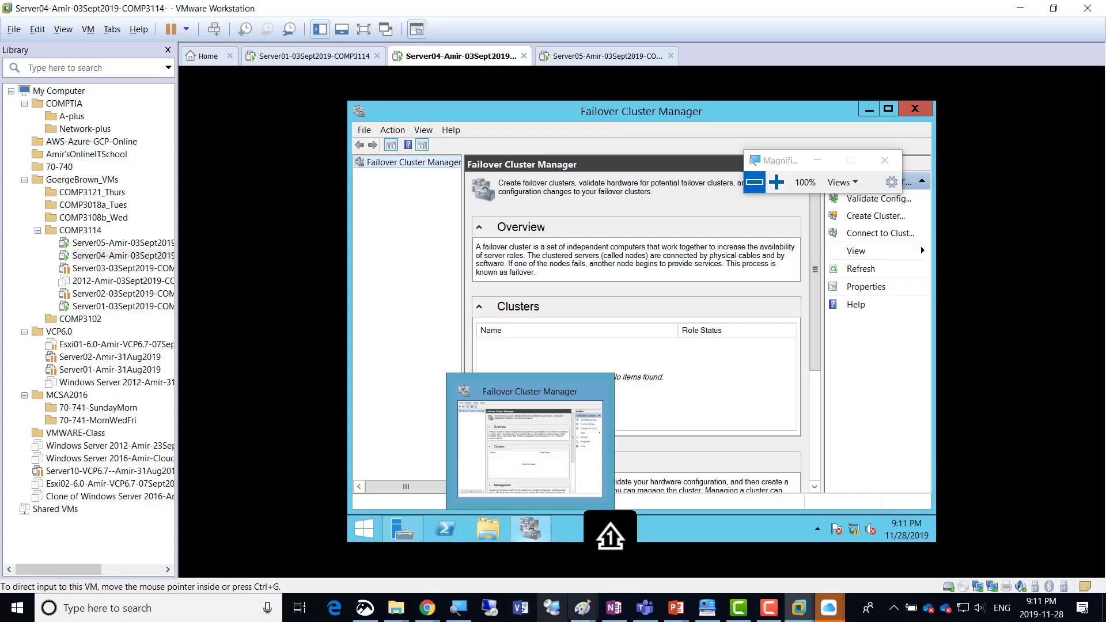
Switch to the cluster diagram in Paint and set the drawing colour to purple.
{"action": "left_click", "coordinate": [583, 608]}
{"action": "left_click", "coordinate": [892, 548]}
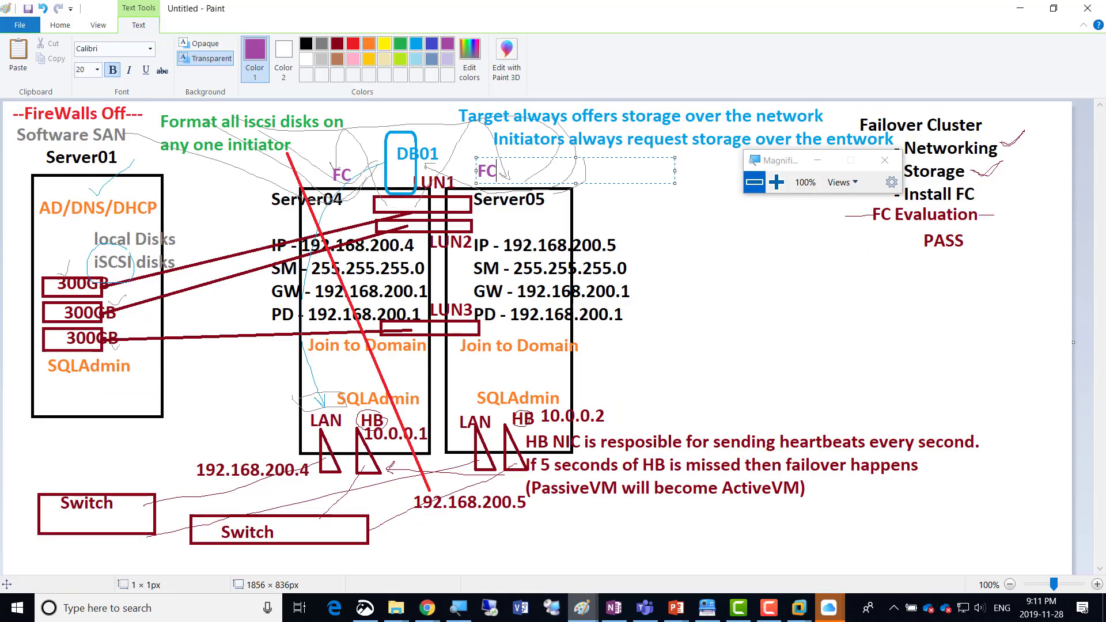
{"action": "left_click", "coordinate": [337, 44]}
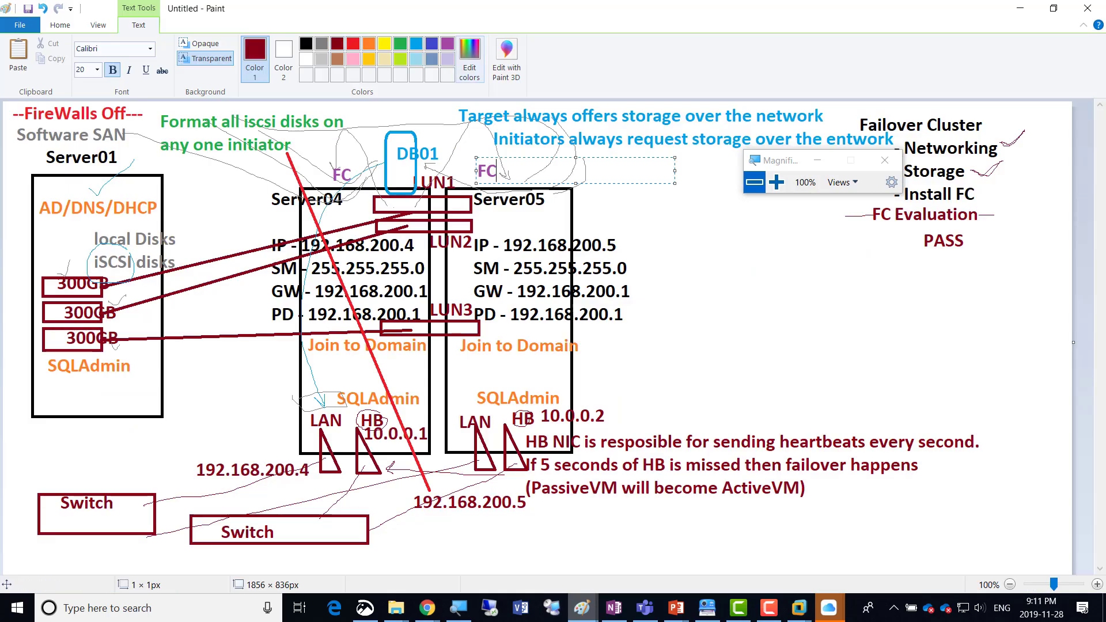
{"action": "left_click", "coordinate": [447, 44]}
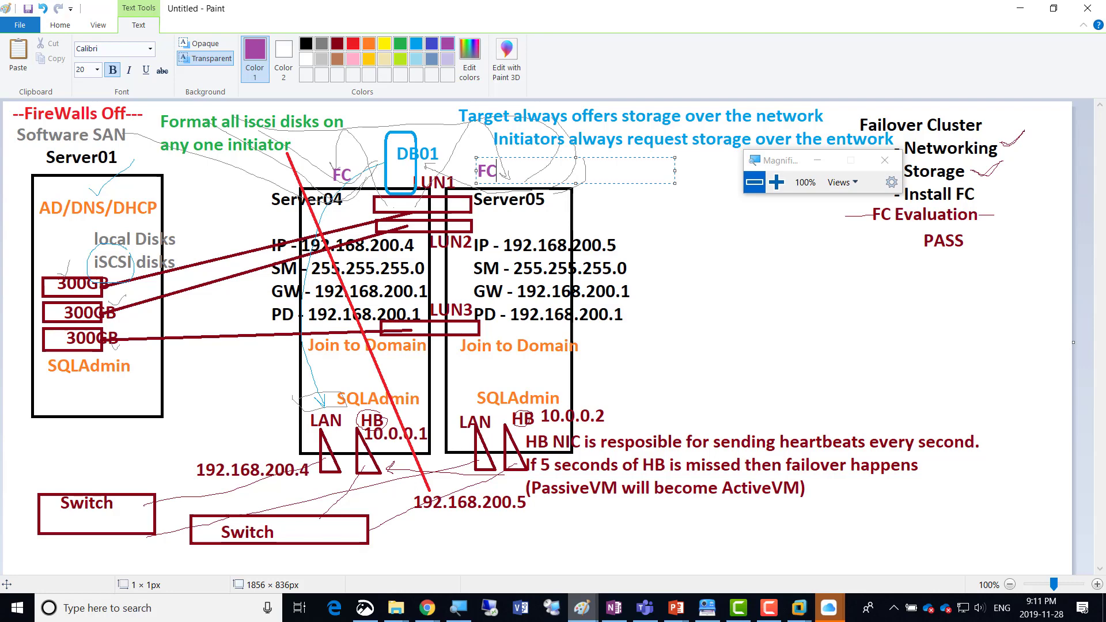
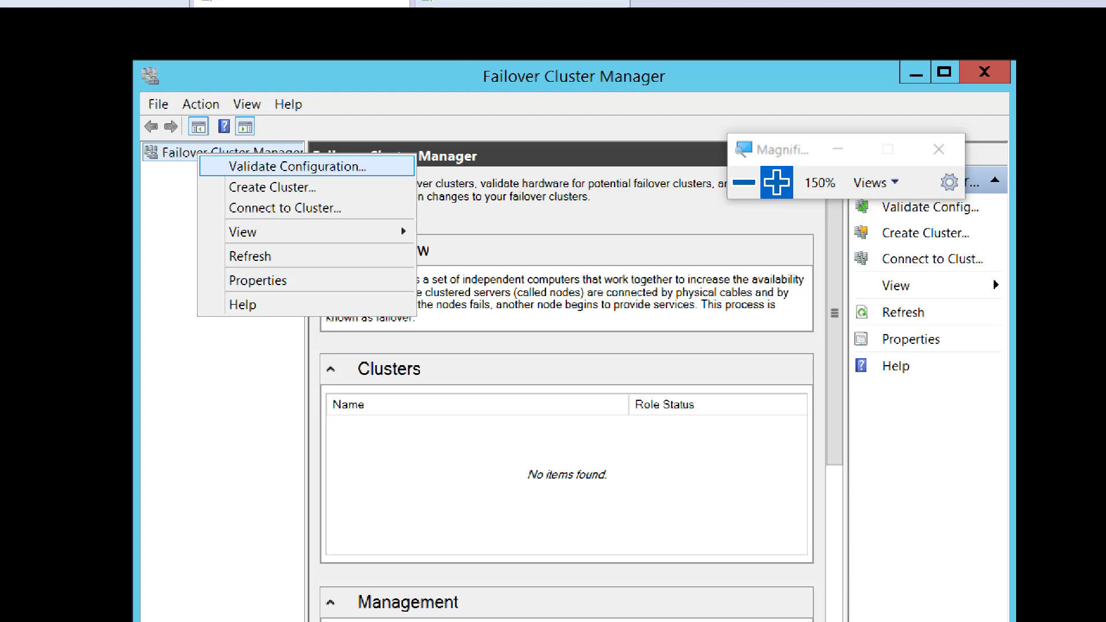
Start the Validate a Configuration Wizard and look up computers matching "Server" in SQLDomain.local.
{"action": "left_click", "coordinate": [297, 167]}
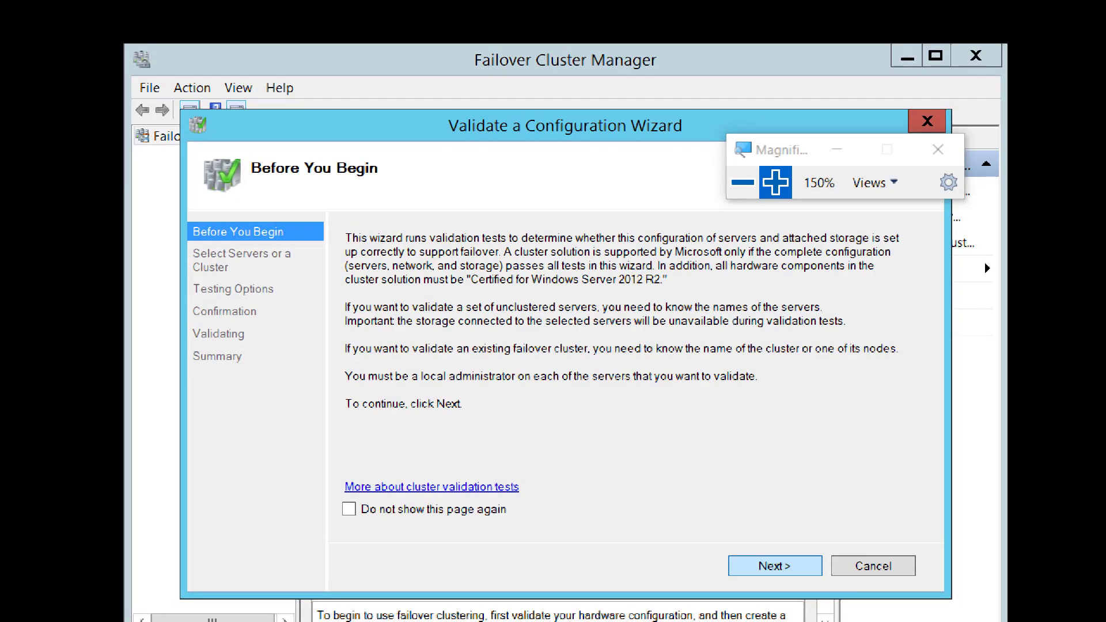
{"action": "key", "text": "Return"}
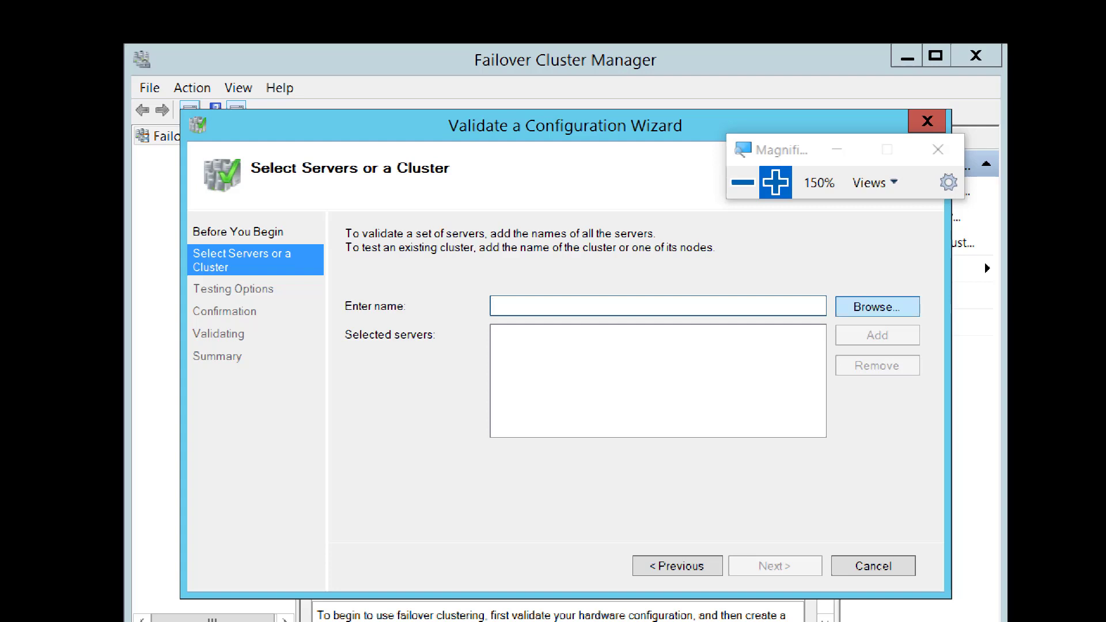
{"action": "left_click", "coordinate": [878, 306]}
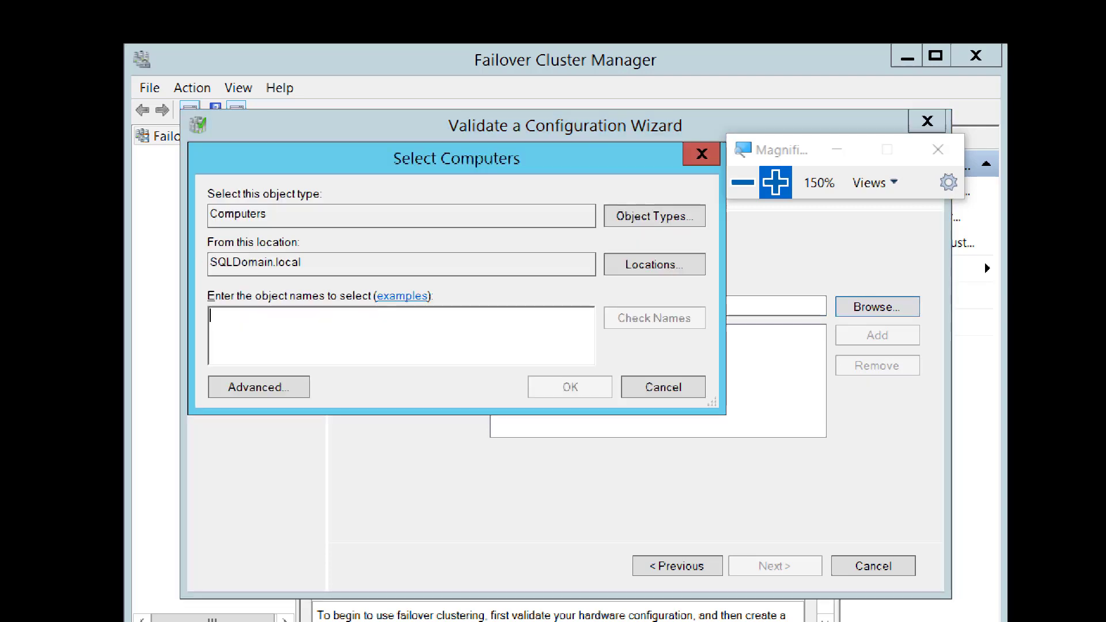
{"action": "type", "text": "Server"}
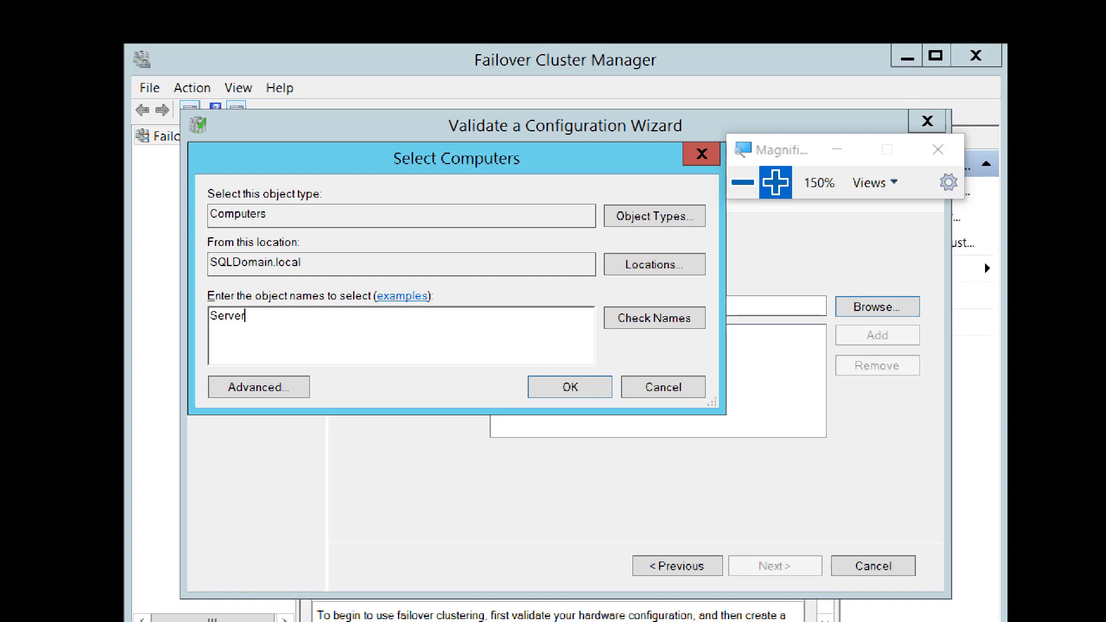
{"action": "key", "text": "super+plus"}
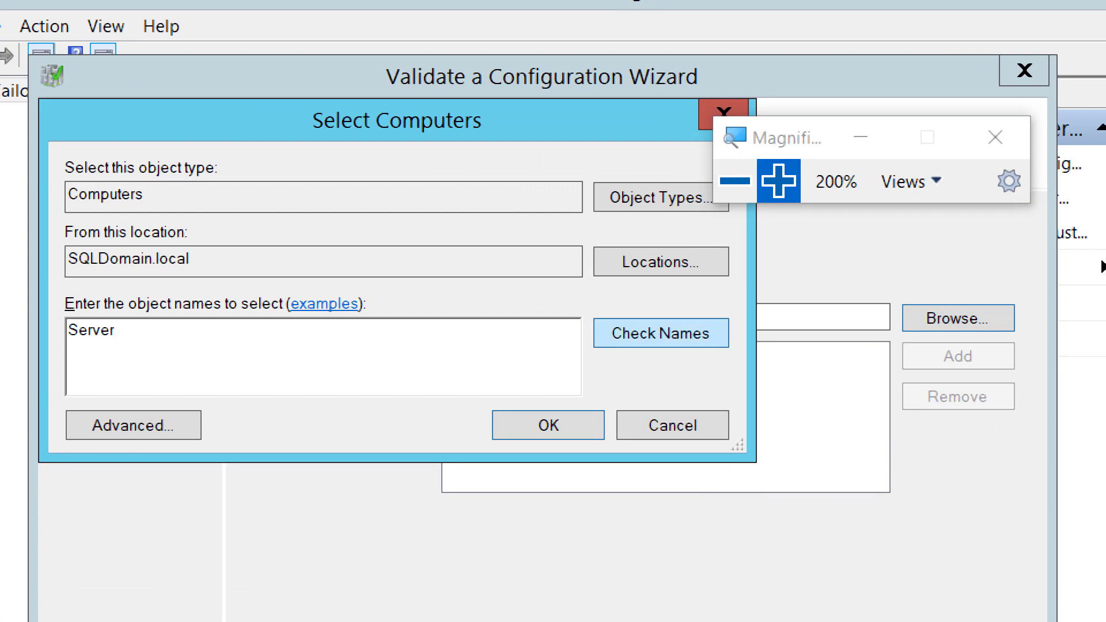
{"action": "left_click", "coordinate": [660, 333]}
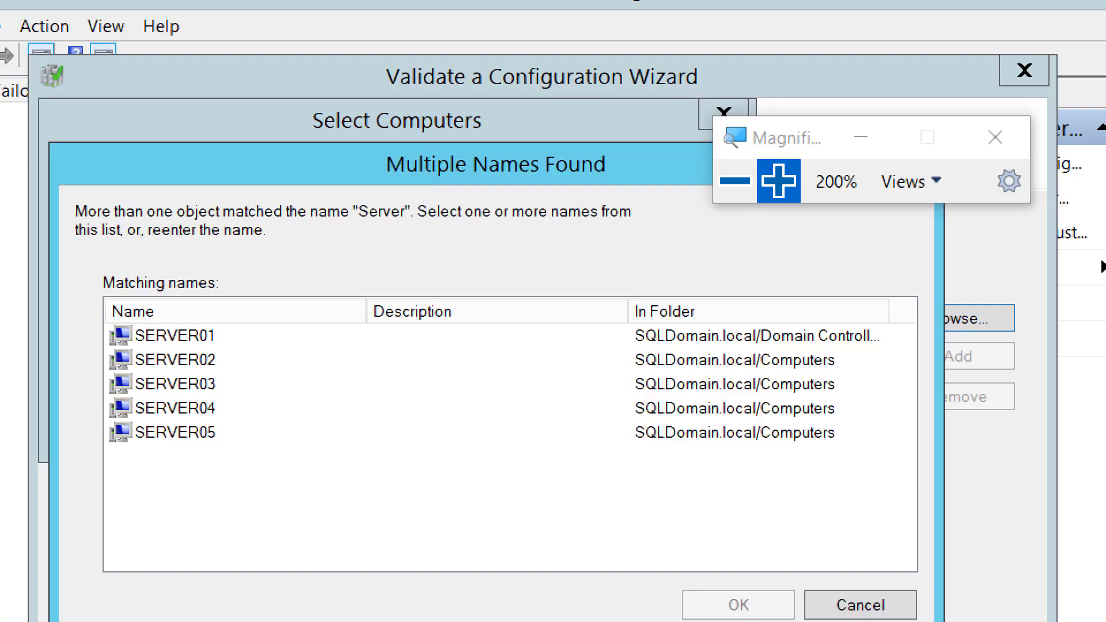
Add SERVER04 and SERVER05 from the matching names as the servers to validate.
{"action": "left_click", "coordinate": [175, 409]}
{"action": "left_click", "coordinate": [175, 433], "text": "ctrl"}
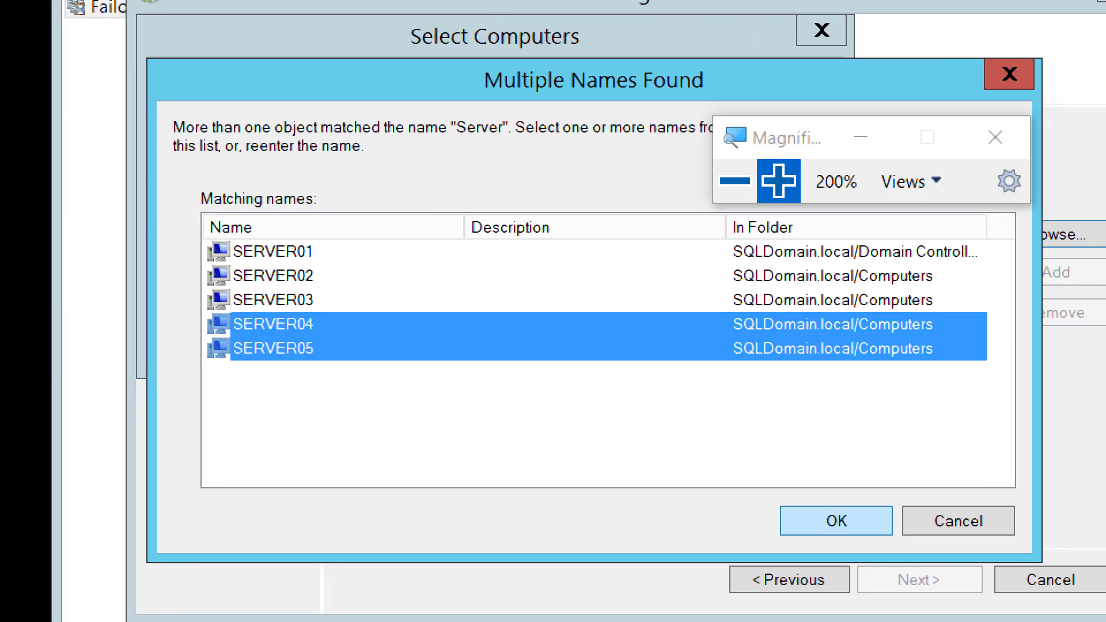
{"action": "key", "text": "Return"}
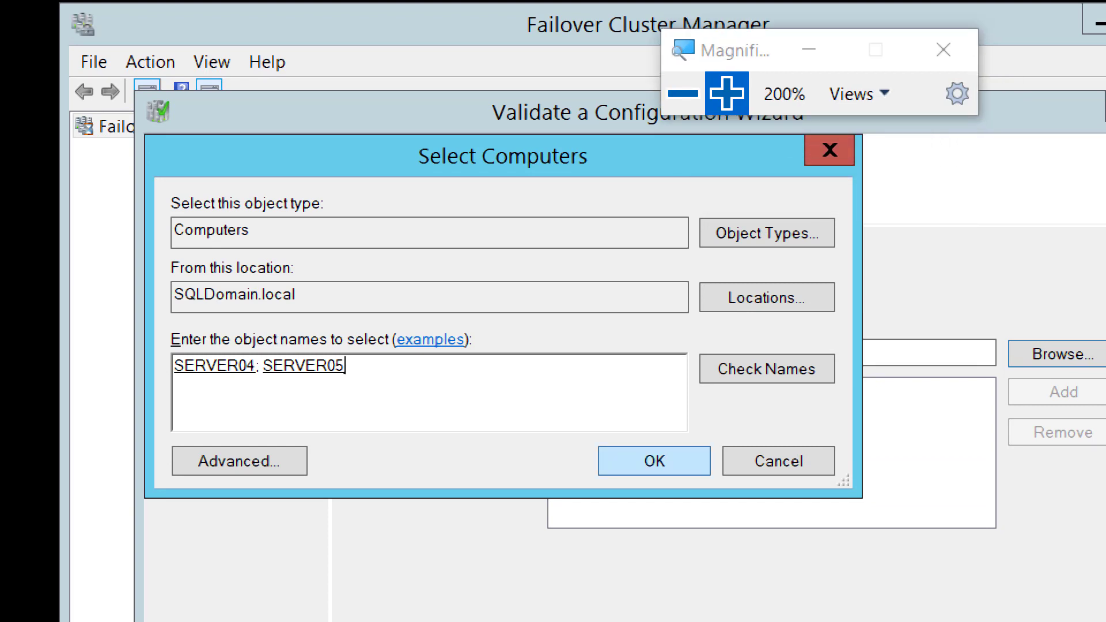
{"action": "key", "text": "Return"}
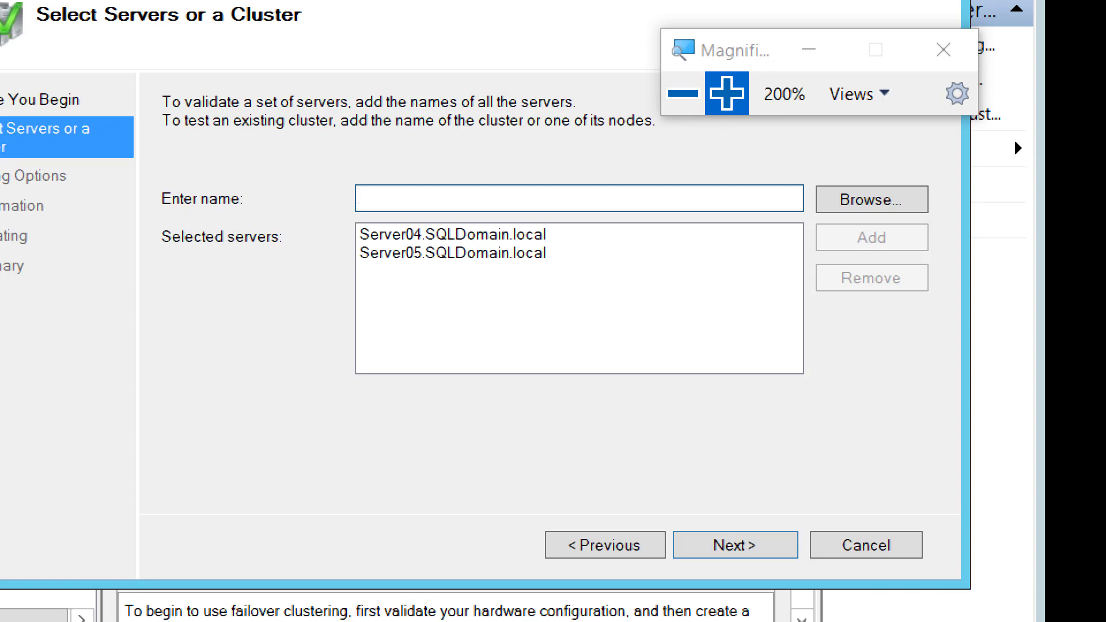
Choose to run all recommended tests on the selected servers and start the cluster validation.
{"action": "key", "text": "Return"}
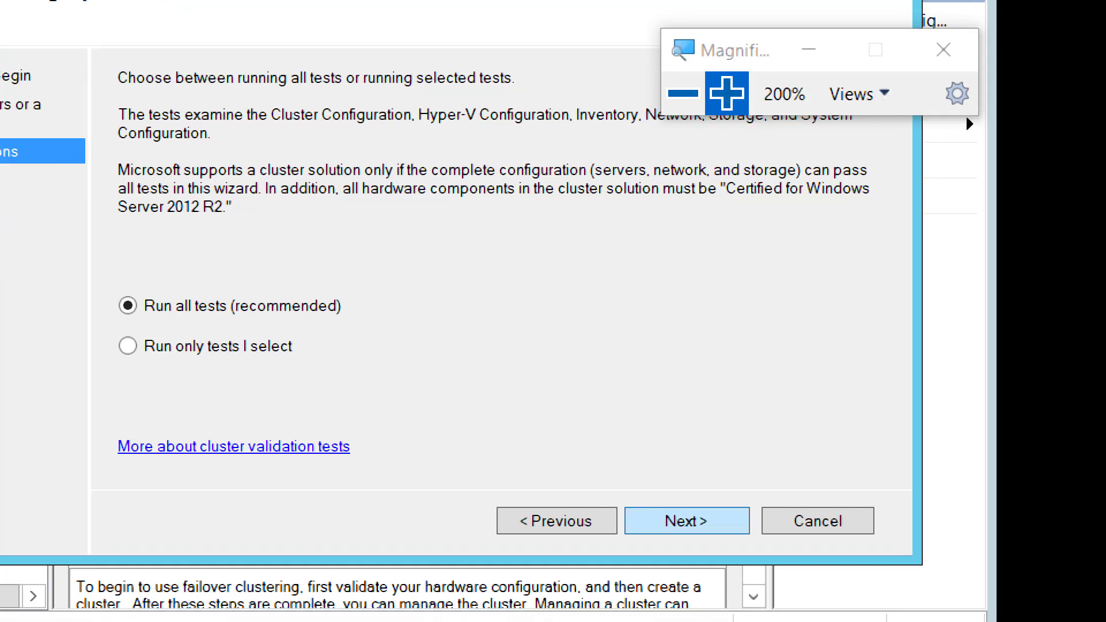
{"action": "left_click", "coordinate": [687, 521]}
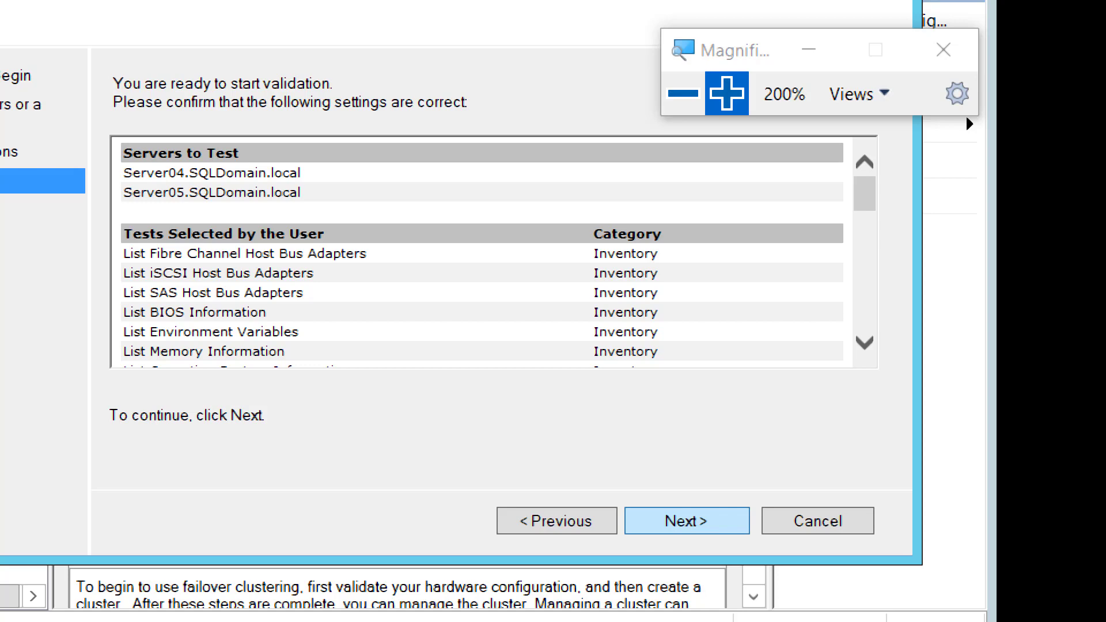
{"action": "left_click", "coordinate": [687, 520]}
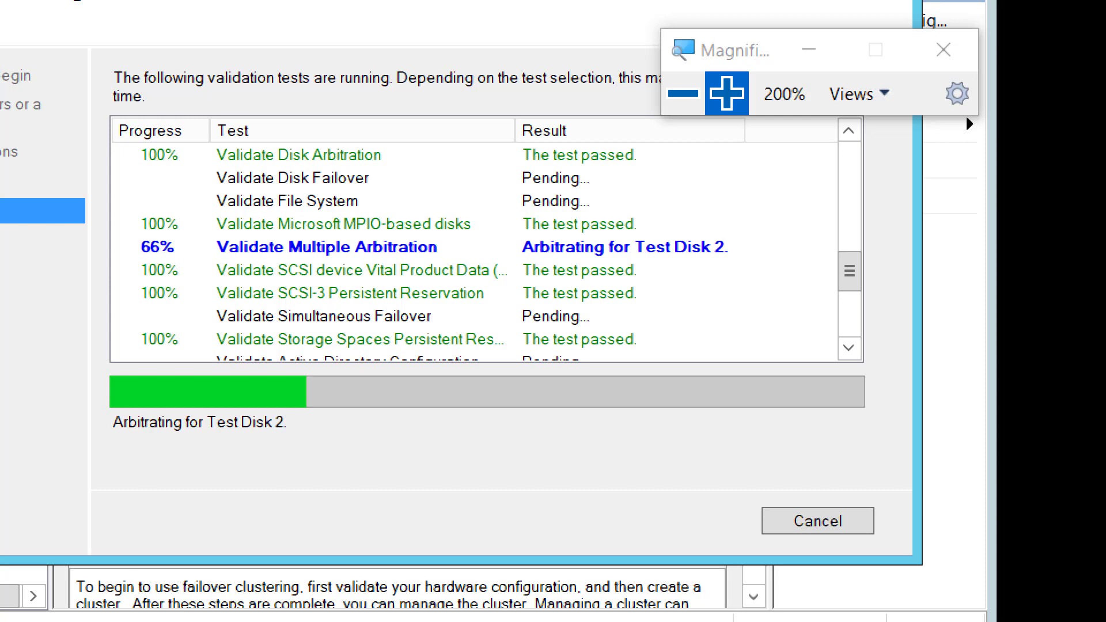
Open the full cluster validation report and accept Internet Explorer's recommended security and compatibility settings.
{"action": "key", "text": "super+minus"}
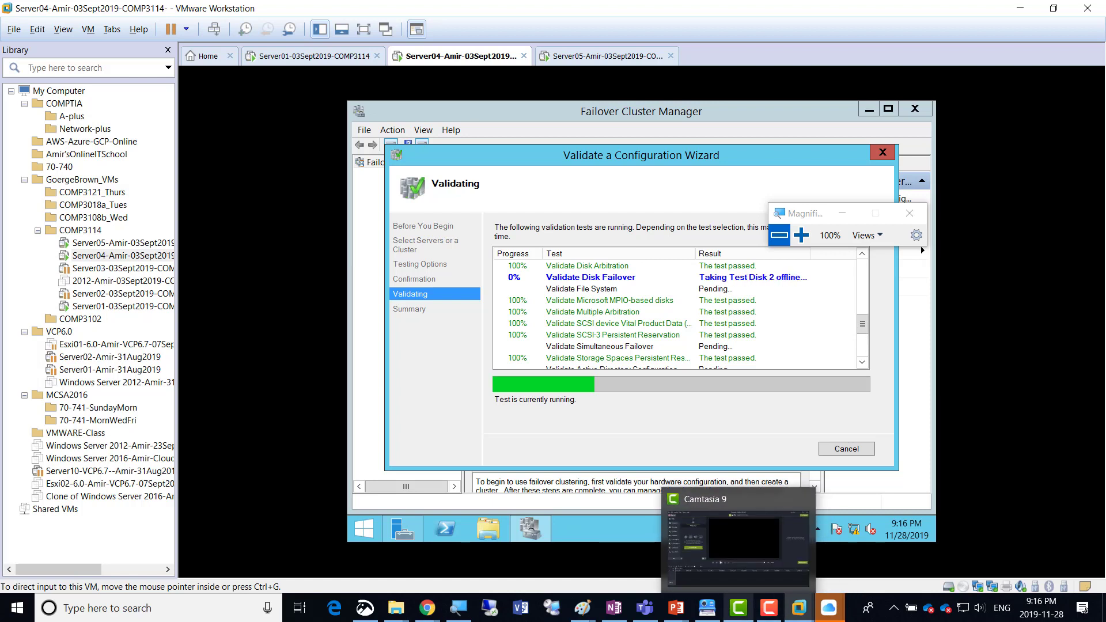
{"action": "left_click", "coordinate": [769, 608]}
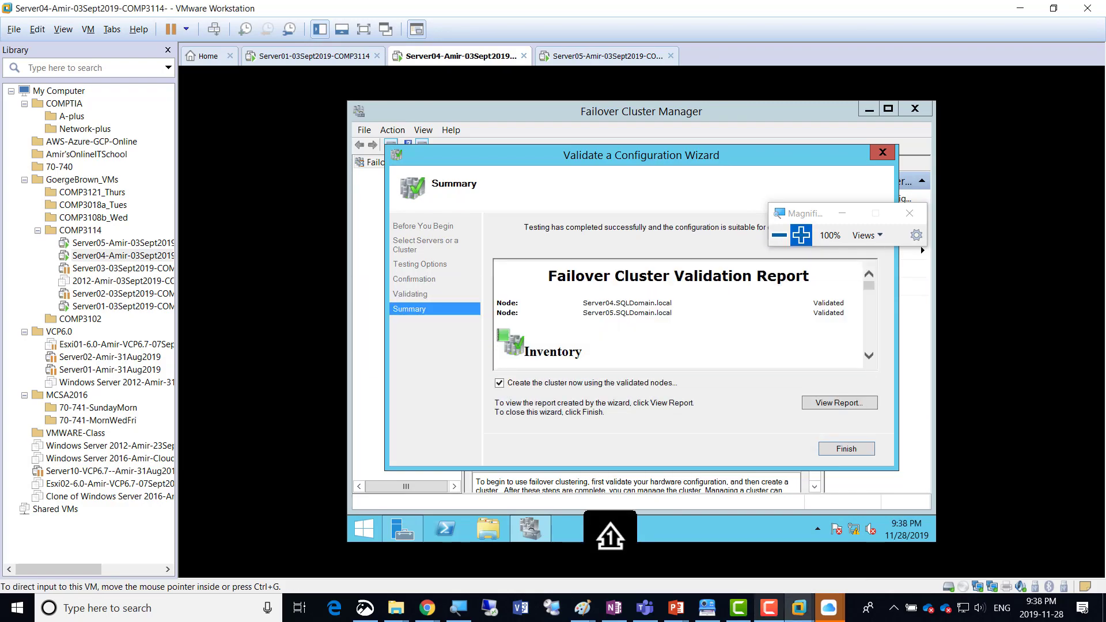
{"action": "left_click", "coordinate": [801, 235]}
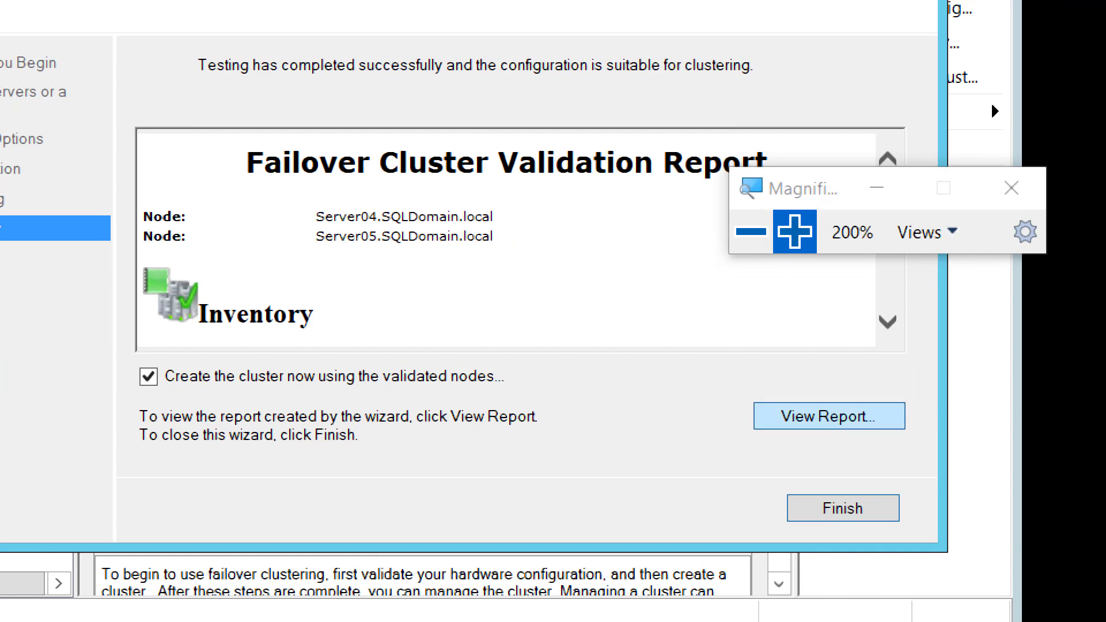
{"action": "left_click", "coordinate": [830, 416]}
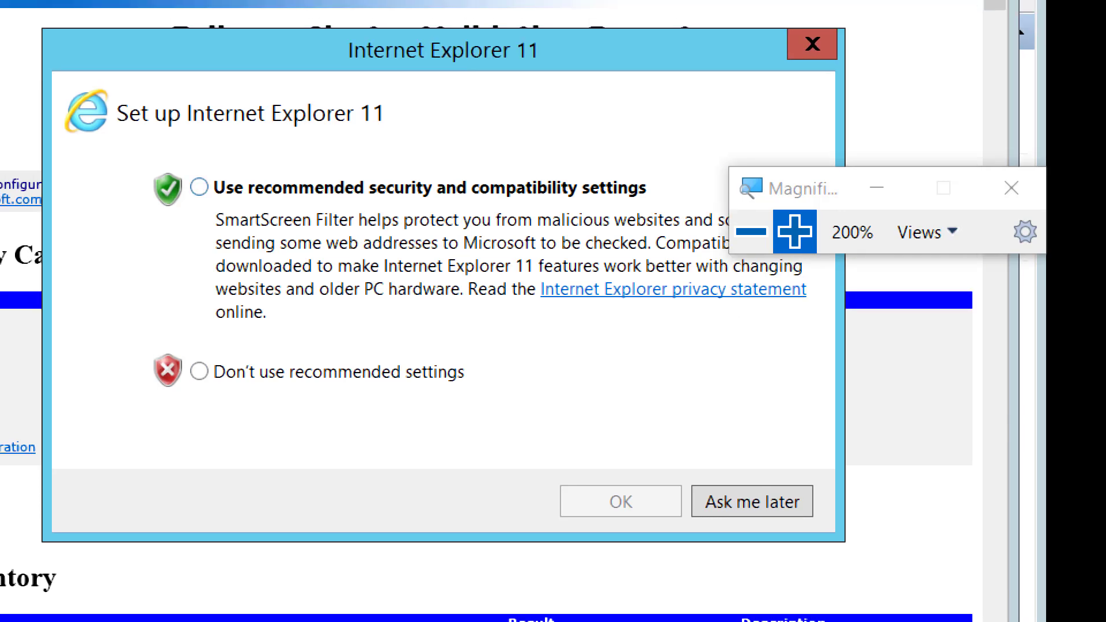
{"action": "left_click", "coordinate": [199, 187]}
{"action": "left_click", "coordinate": [621, 502]}
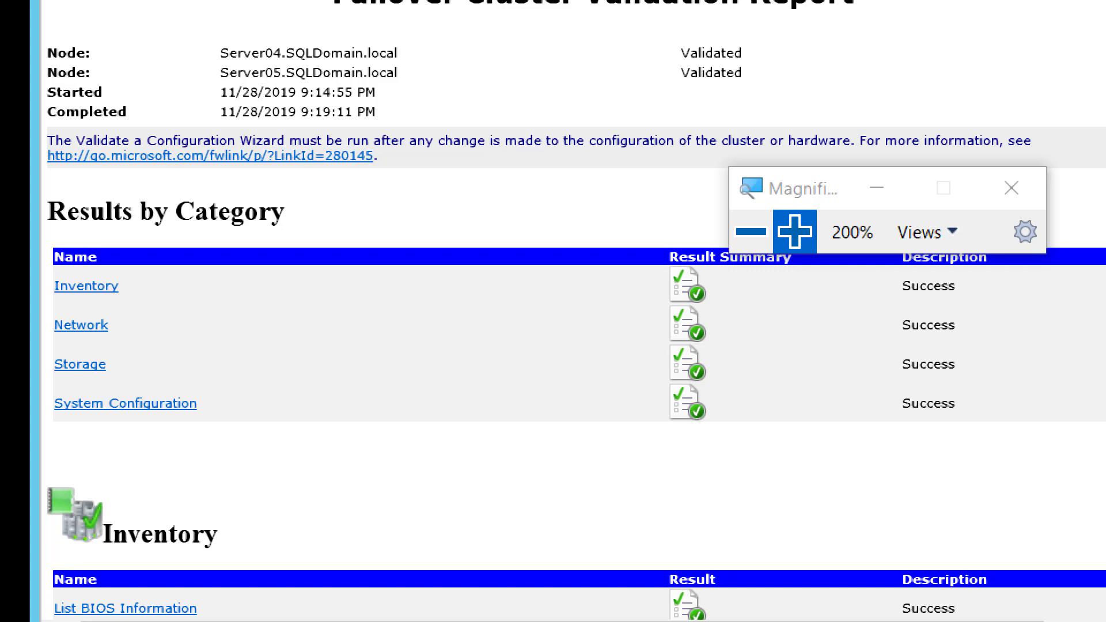
Switch to the Week13 notes in OneNote and duplicate the Screenshot 7 line directly below itself.
{"action": "left_click", "coordinate": [752, 232]}
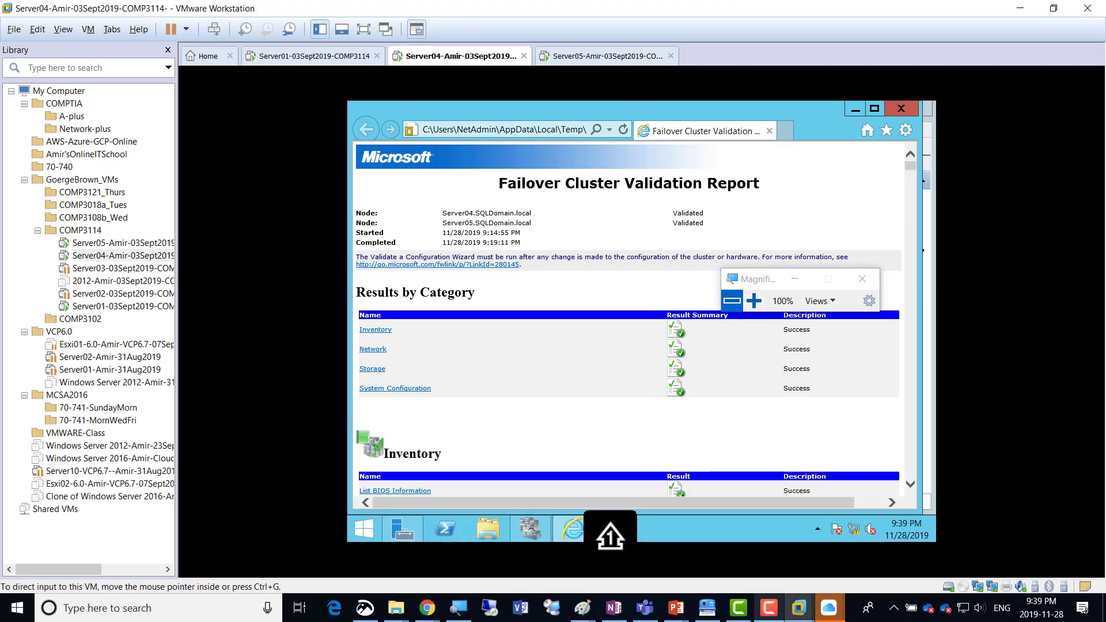
{"action": "left_click", "coordinate": [614, 607]}
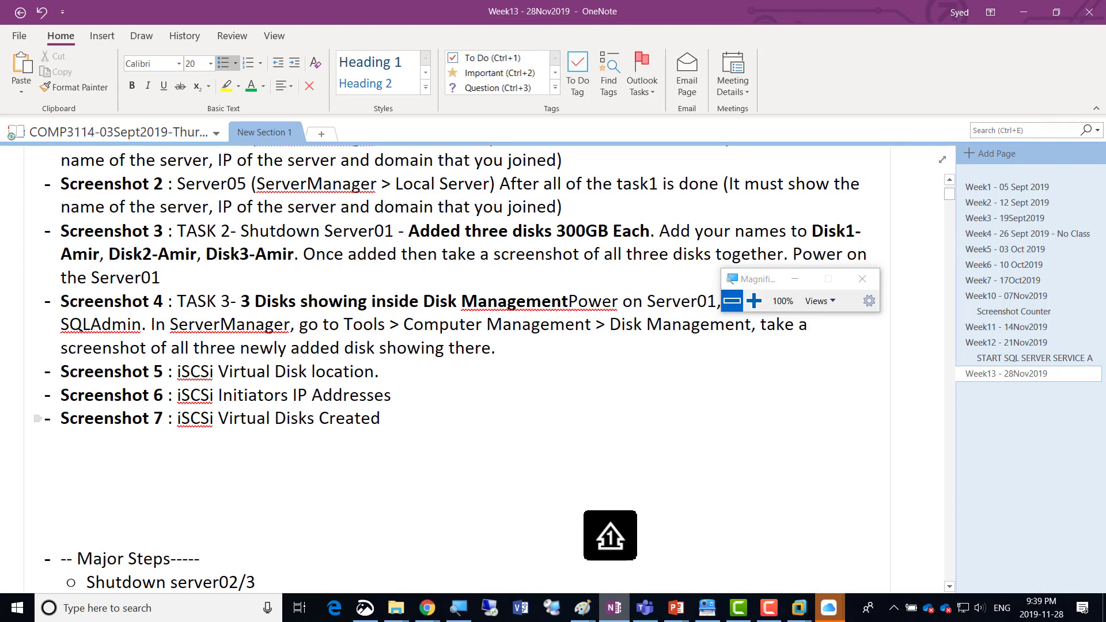
{"action": "key", "text": "shift+Home"}
{"action": "key", "text": "ctrl+c"}
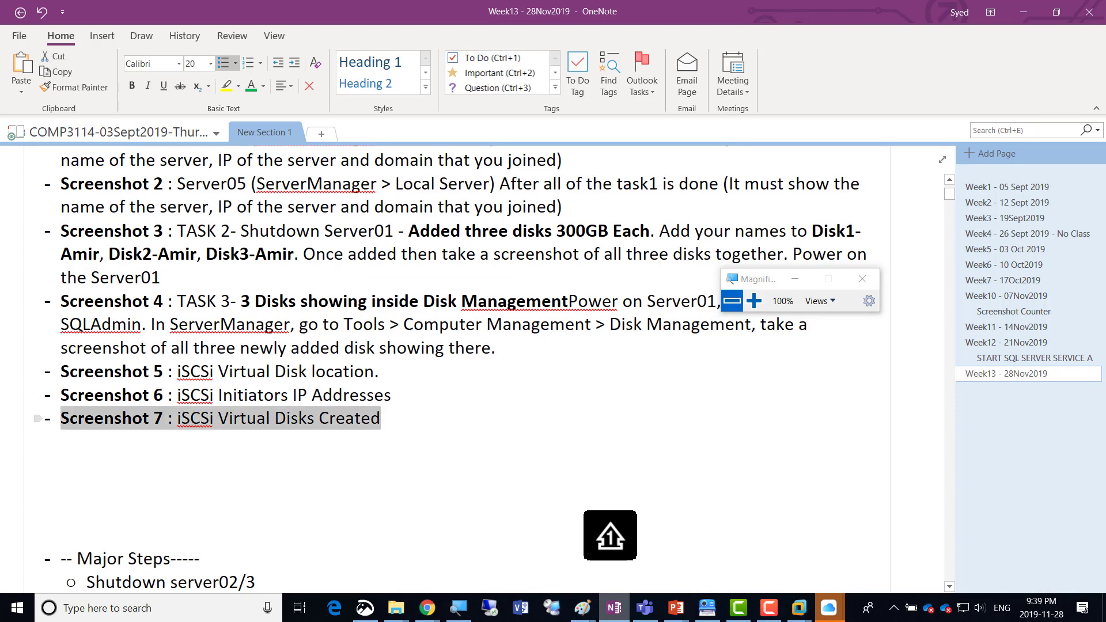
{"action": "key", "text": "End"}
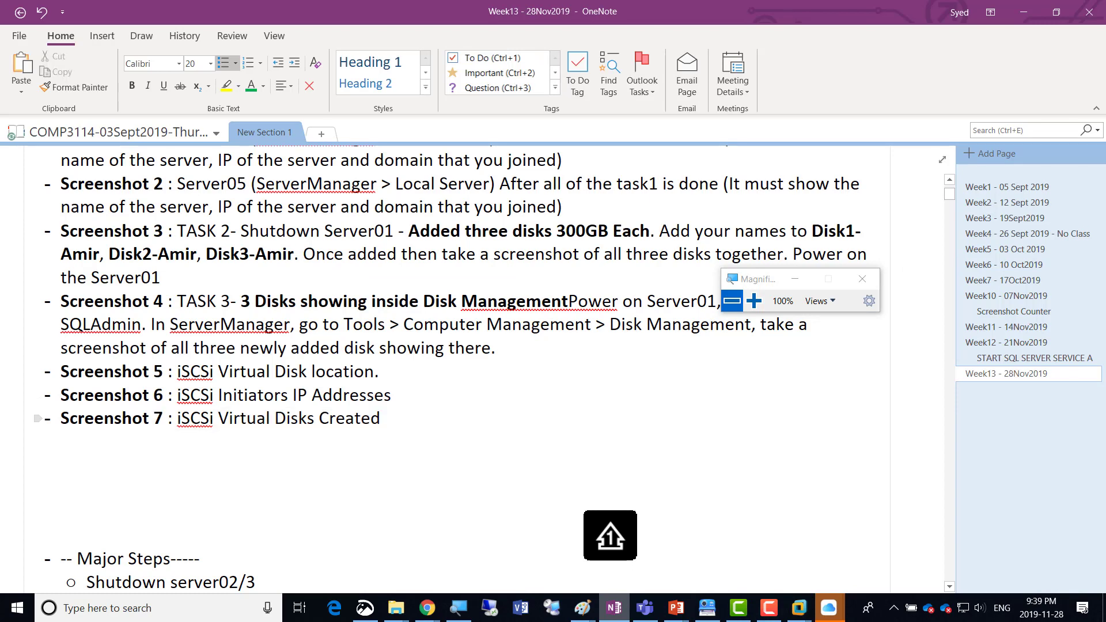
{"action": "key", "text": "Return"}
{"action": "key", "text": "ctrl+v"}
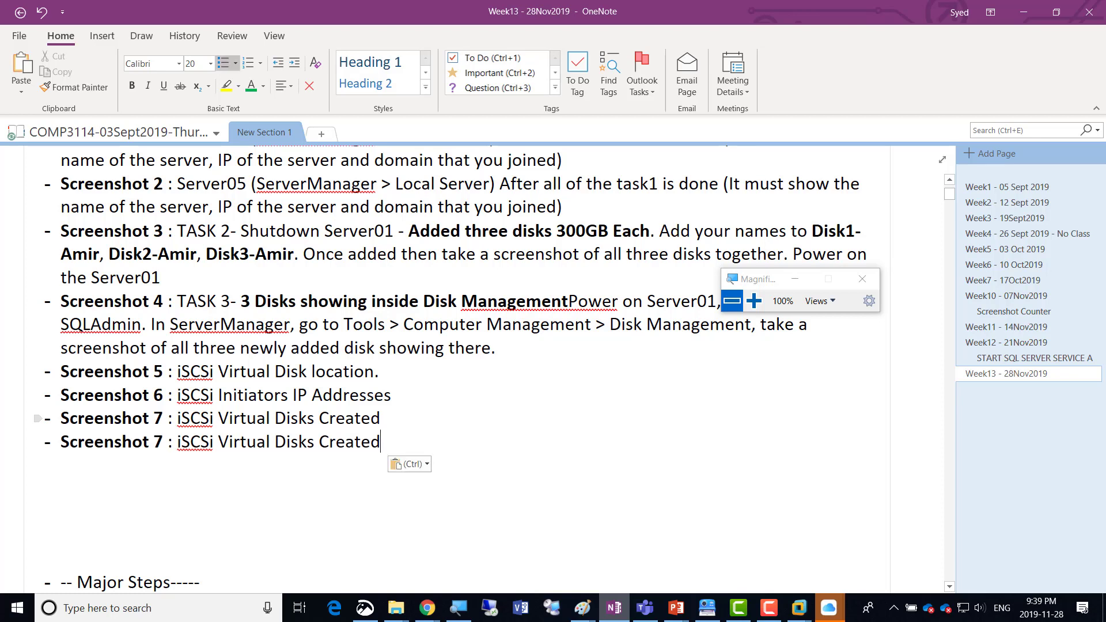
Renumber the duplicated line's label to Screenshot 8.
{"action": "key", "text": "Home"}
{"action": "key", "text": "Right"}
{"action": "key", "text": "Right"}
{"action": "key", "text": "Right"}
{"action": "key", "text": "Right"}
{"action": "key", "text": "Right"}
{"action": "key", "text": "Right"}
{"action": "key", "text": "Right"}
{"action": "key", "text": "Right"}
{"action": "key", "text": "Right"}
{"action": "key", "text": "Right"}
{"action": "key", "text": "Right"}
{"action": "key", "text": "shift+Right"}
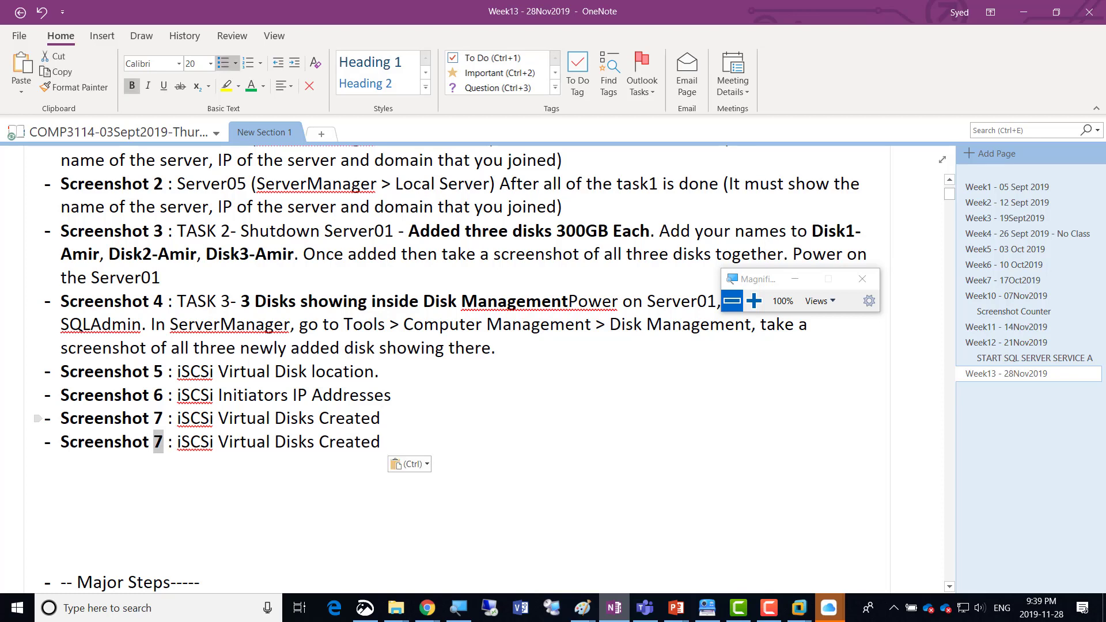
{"action": "type", "text": "8"}
Replace the Screenshot 8 description with "Cluster validation success - View Report".
{"action": "key", "text": "Right"}
{"action": "key", "text": "Right"}
{"action": "key", "text": "Right"}
{"action": "key", "text": "Right"}
{"action": "key", "text": "Right"}
{"action": "key", "text": "Right"}
{"action": "key", "text": "Right"}
{"action": "key", "text": "Right"}
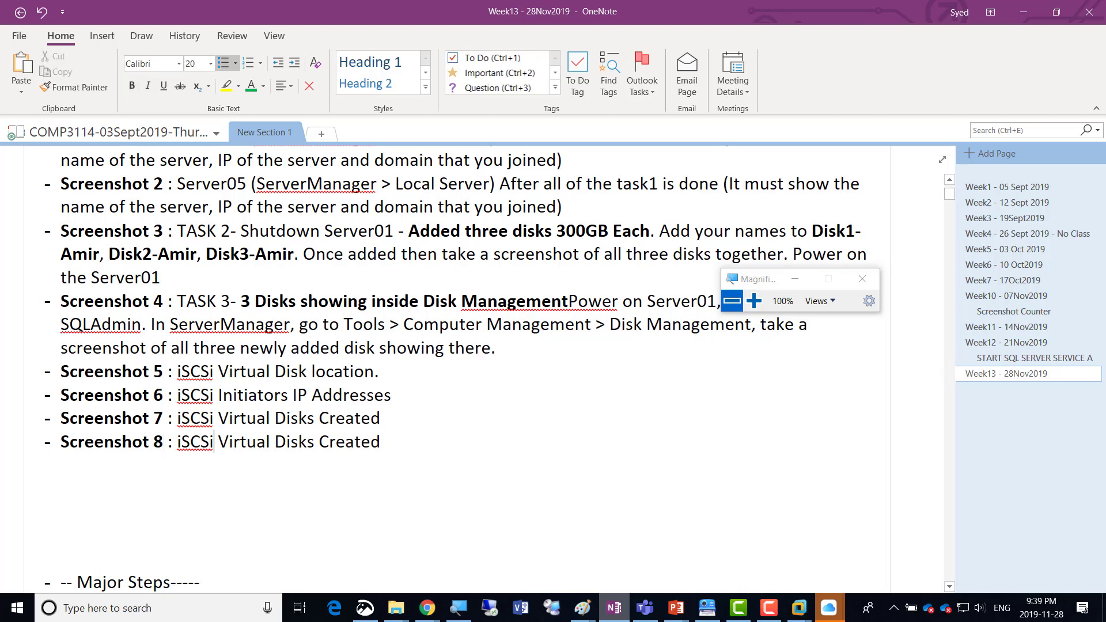
{"action": "key", "text": "Left"}
{"action": "key", "text": "Left"}
{"action": "key", "text": "Left"}
{"action": "key", "text": "Left"}
{"action": "key", "text": "Left"}
{"action": "key", "text": "shift+Right"}
{"action": "key", "text": "shift+Right"}
{"action": "key", "text": "shift+Right"}
{"action": "key", "text": "shift+Right"}
{"action": "key", "text": "shift+Right"}
{"action": "key", "text": "shift+Right"}
{"action": "key", "text": "shift+Right"}
{"action": "key", "text": "shift+Right"}
{"action": "key", "text": "shift+Right"}
{"action": "key", "text": "shift+Right"}
{"action": "key", "text": "shift+Right"}
{"action": "key", "text": "shift+Right"}
{"action": "key", "text": "shift+Right"}
{"action": "key", "text": "shift+Right"}
{"action": "key", "text": "shift+Right"}
{"action": "key", "text": "shift+Right"}
{"action": "key", "text": "shift+Right"}
{"action": "key", "text": "shift+Right"}
{"action": "key", "text": "shift+Right"}
{"action": "key", "text": "shift+Right"}
{"action": "key", "text": "shift+Right"}
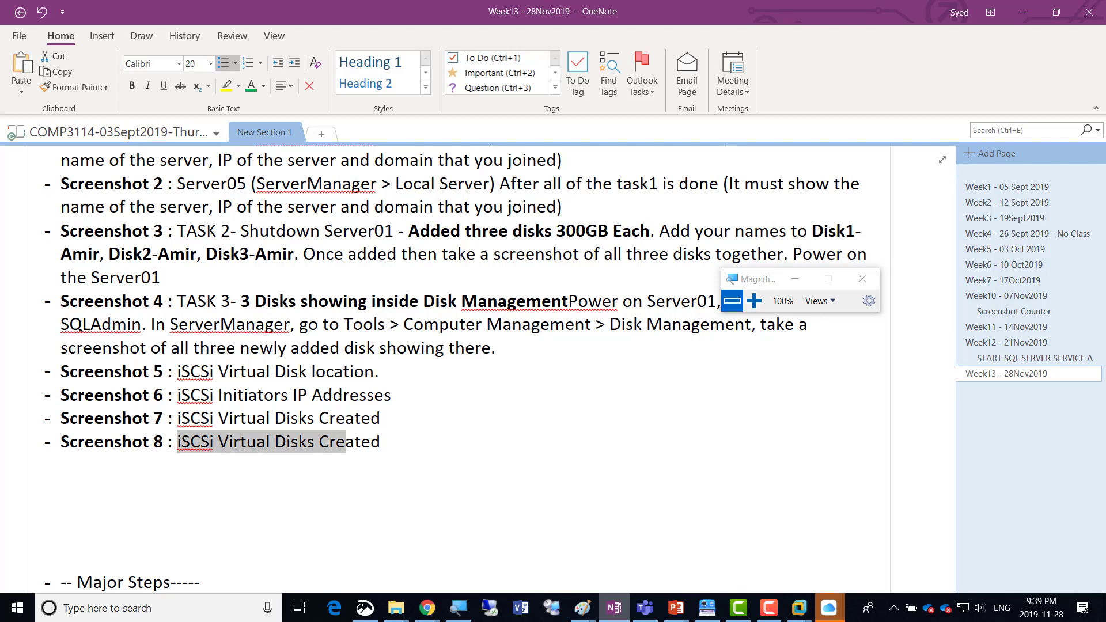
{"action": "key", "text": "shift+Right"}
{"action": "type", "text": "Clu"}
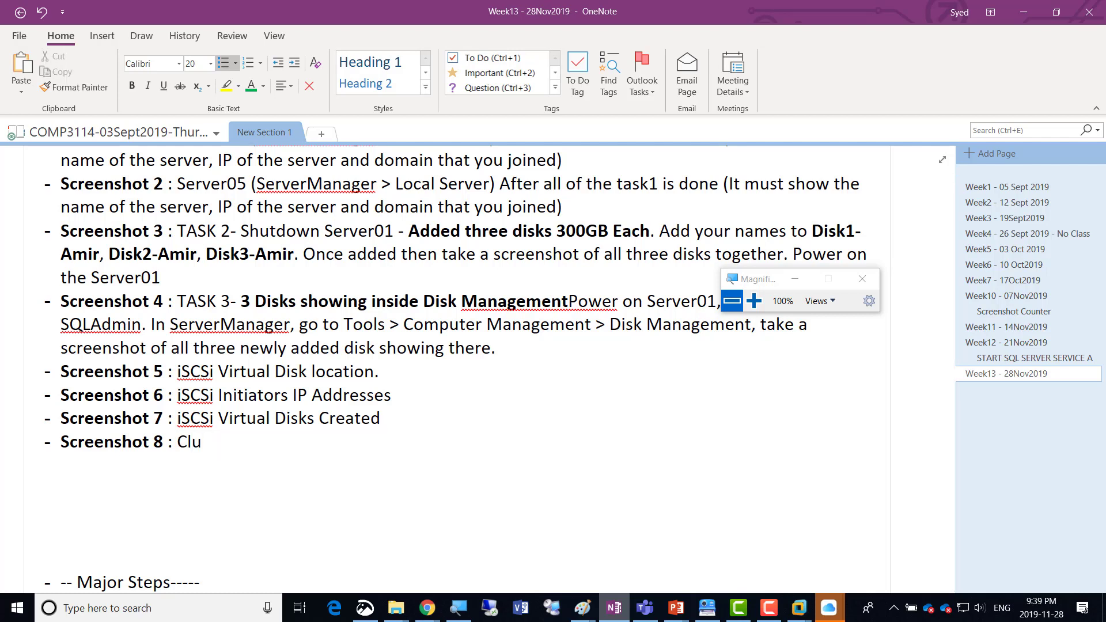
{"action": "type", "text": "ster validation success"}
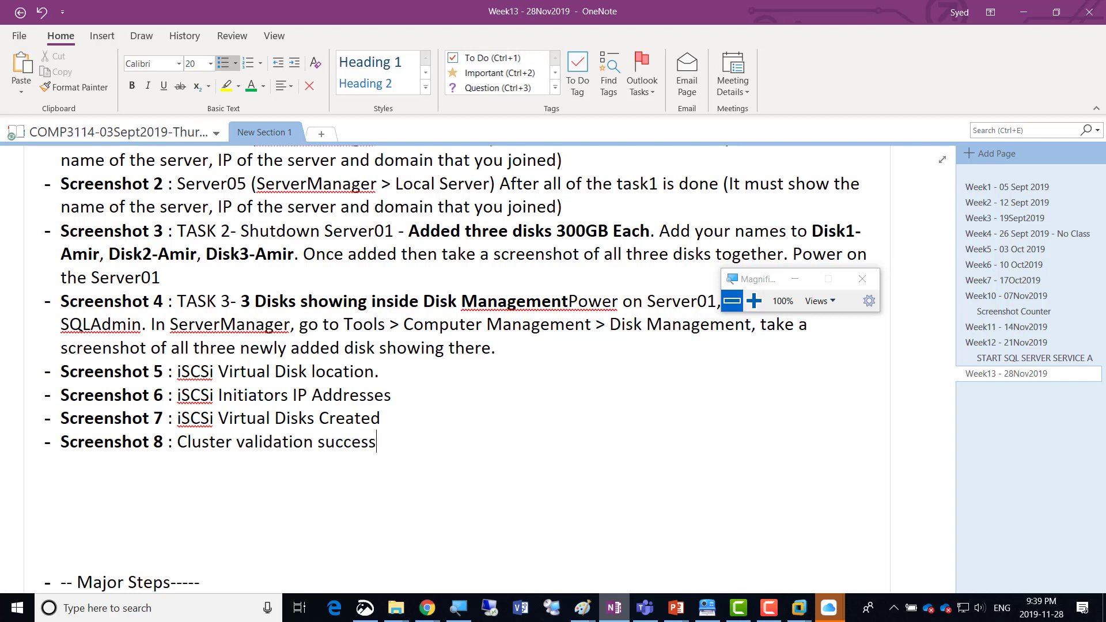
{"action": "type", "text": " - View Report"}
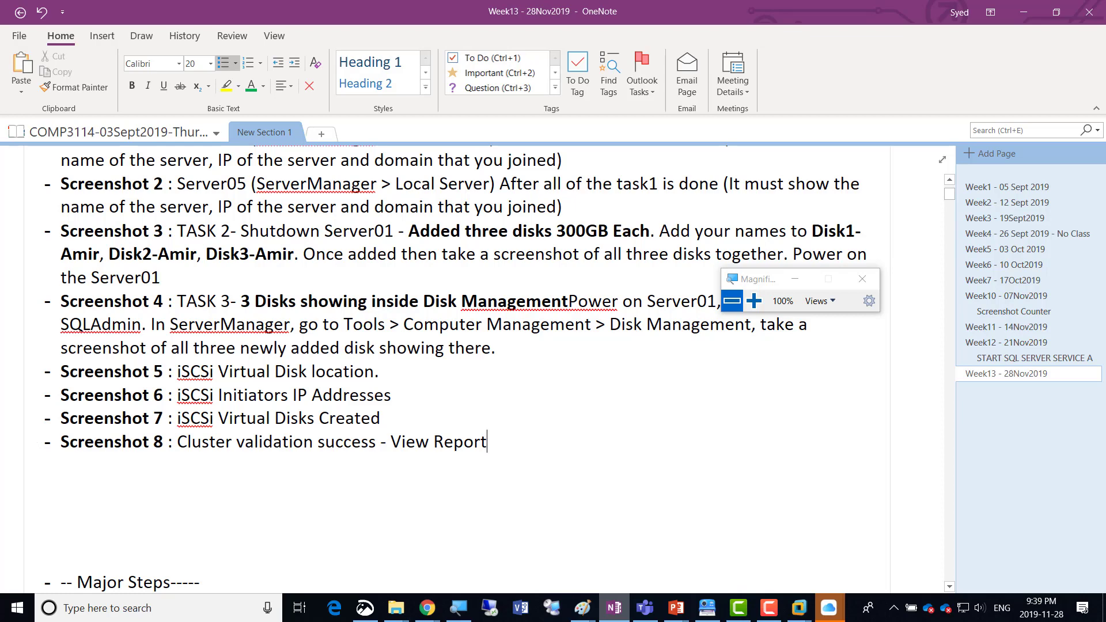
{"action": "scroll", "coordinate": [461, 369], "scroll_direction": "down", "scroll_amount": 3}
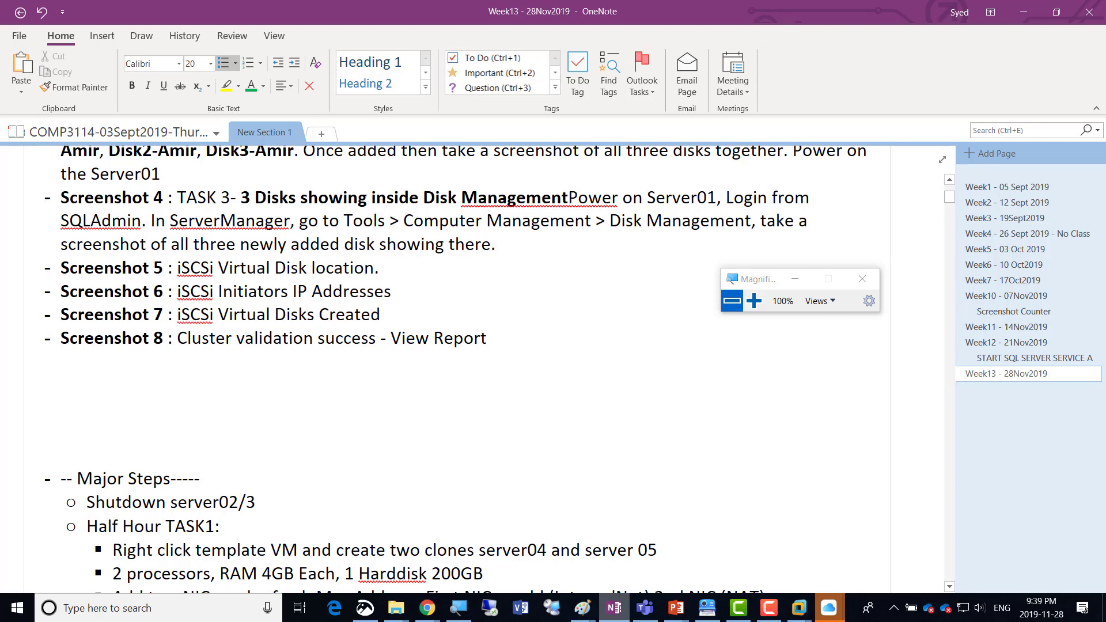
Switch back to the Server04 virtual machine in VMware Workstation, show it full screen and maximize the validation report.
{"action": "key", "text": "alt"}
{"action": "key", "text": "alt+Tab"}
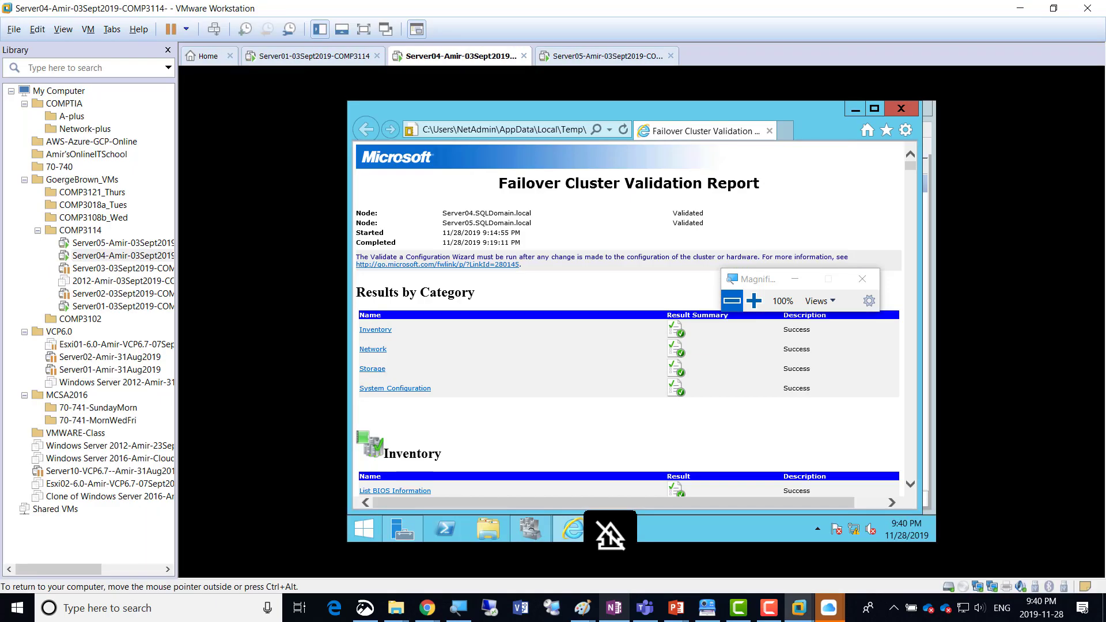
{"action": "left_click", "coordinate": [363, 29]}
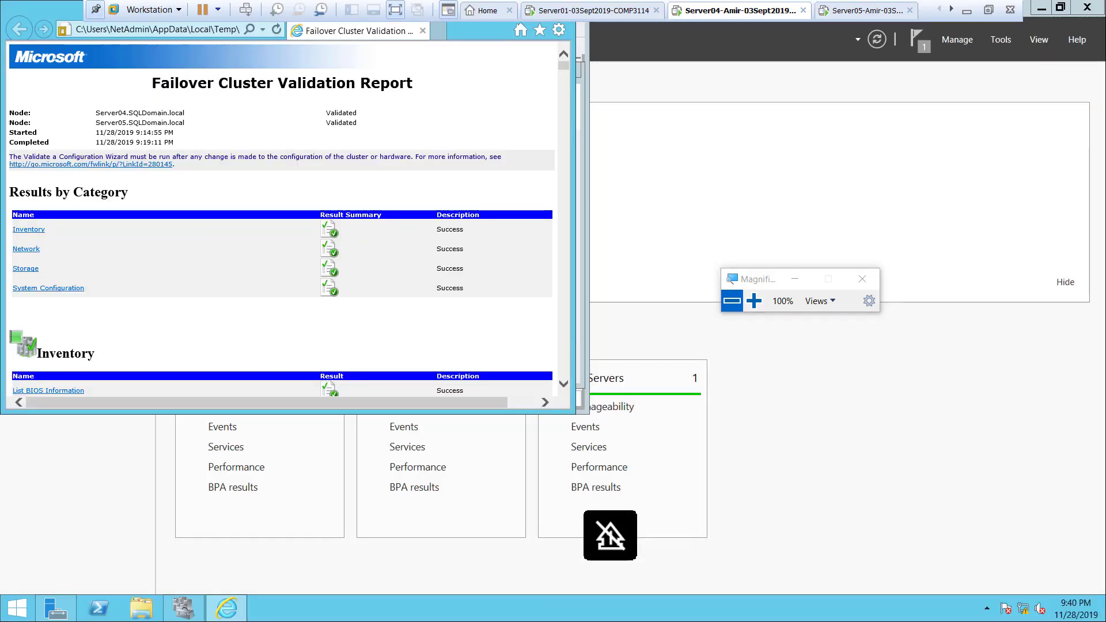
{"action": "key", "text": "super+Up"}
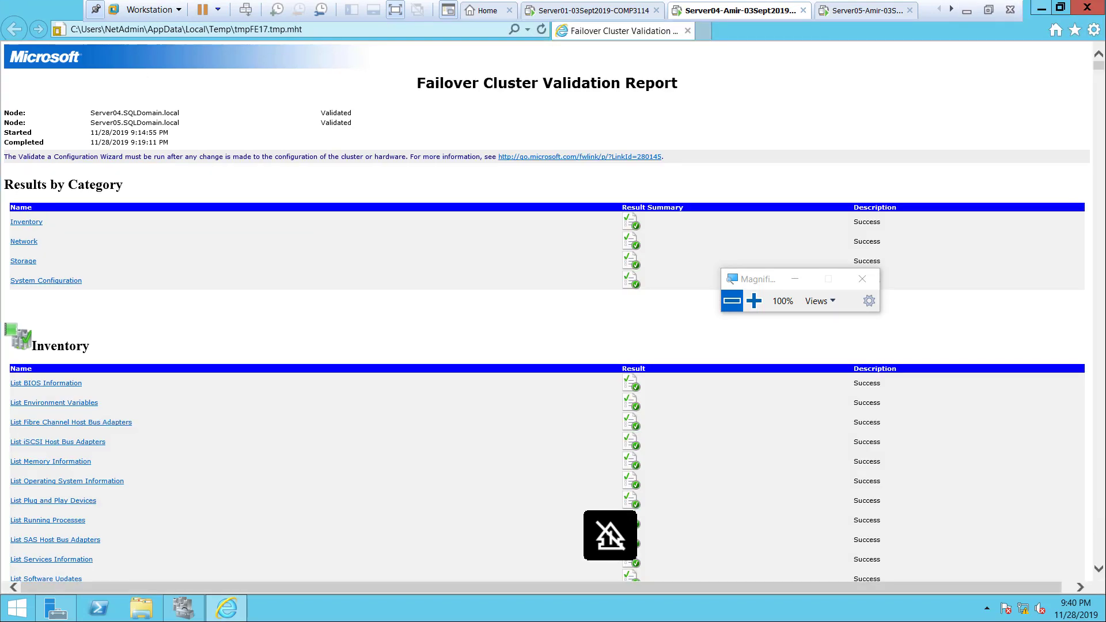
Minimize the report, finish validation with cluster creation from the validated nodes enabled, and advance to the cluster access point settings.
{"action": "left_click", "coordinate": [1041, 8]}
{"action": "left_click", "coordinate": [753, 301]}
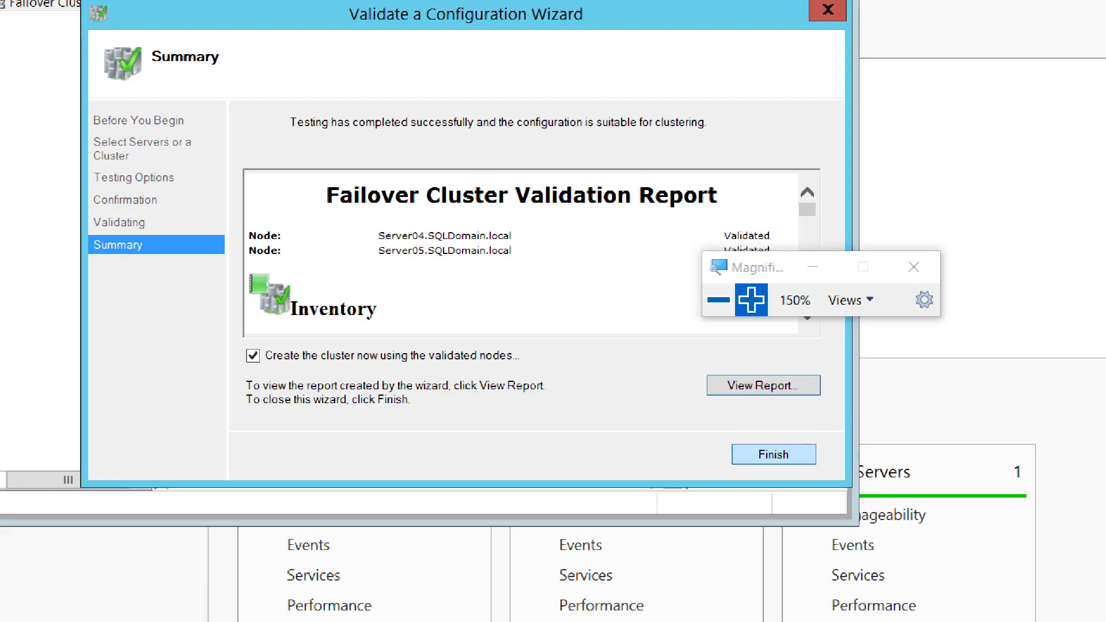
{"action": "key", "text": "Return"}
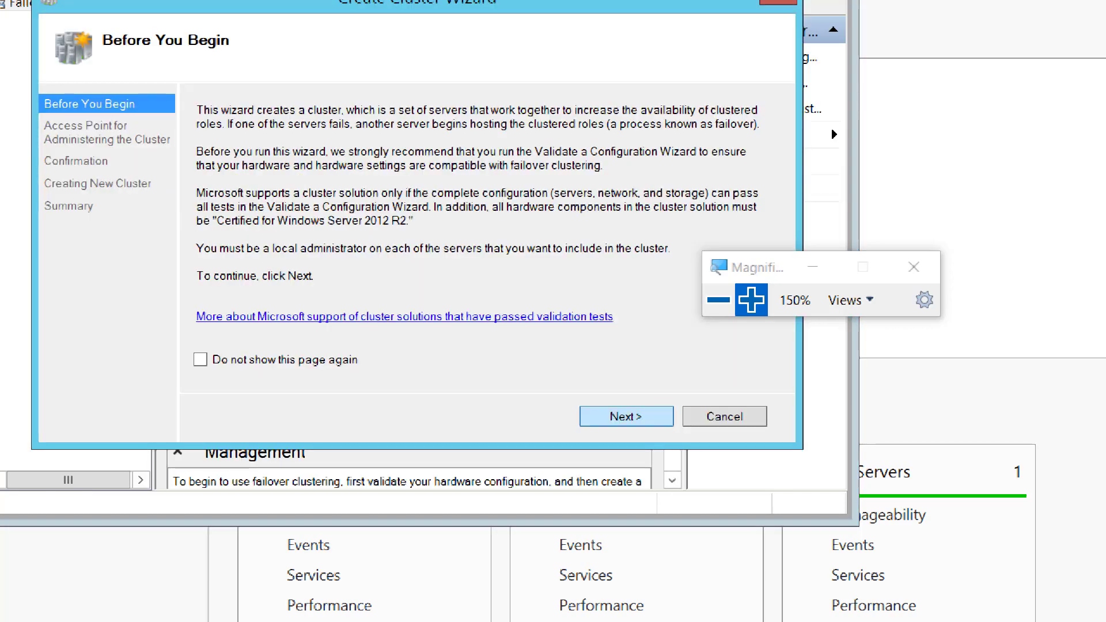
{"action": "key", "text": "Return"}
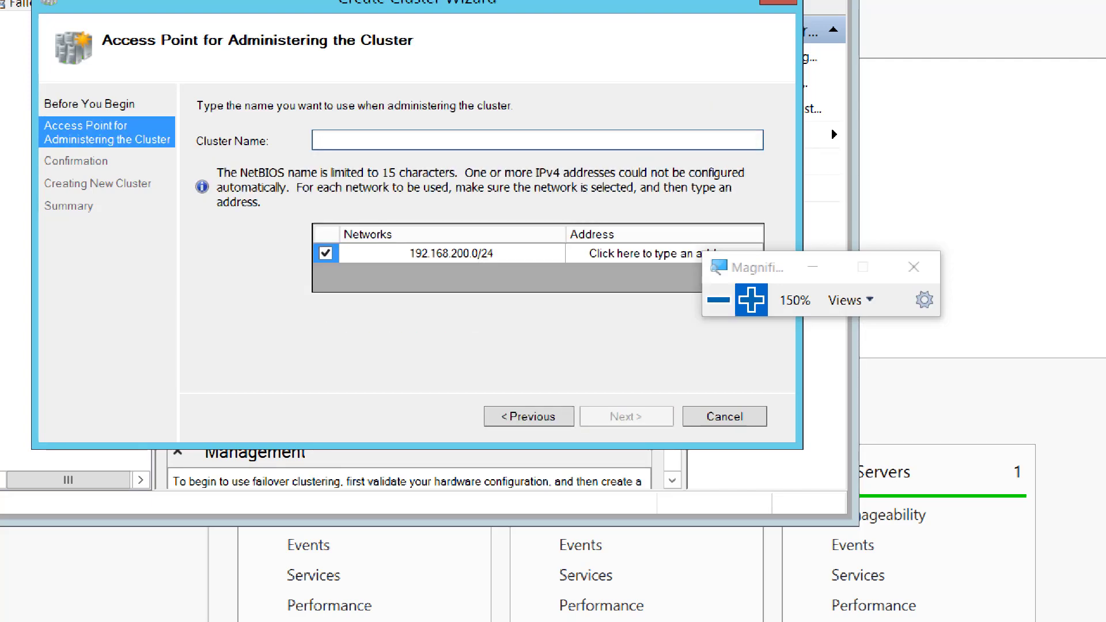
Enter the cluster name as SalesCluster followed by a hyphen and the owner's first name.
{"action": "left_click_drag", "start_coordinate": [757, 267], "coordinate": [843, 154]}
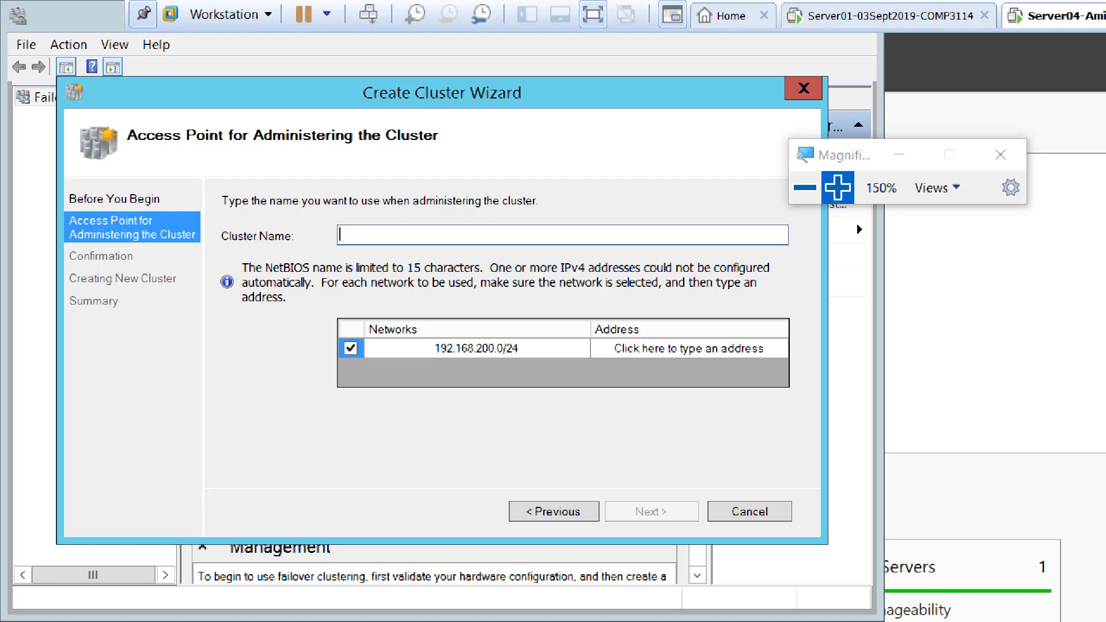
{"action": "type", "text": "SalesCluster"}
{"action": "key", "text": "super+plus"}
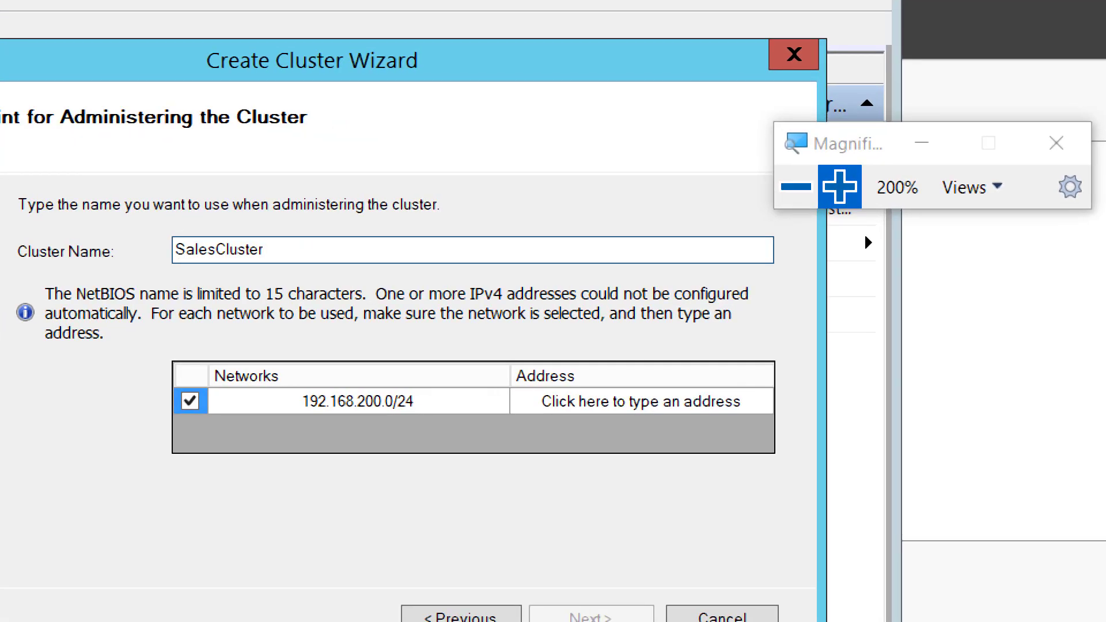
{"action": "type", "text": "-Amir"}
Assign the cluster address 192.168.200.25 on network 192.168.200.0/24 and create the cluster with all eligible storage added.
{"action": "left_click", "coordinate": [640, 401]}
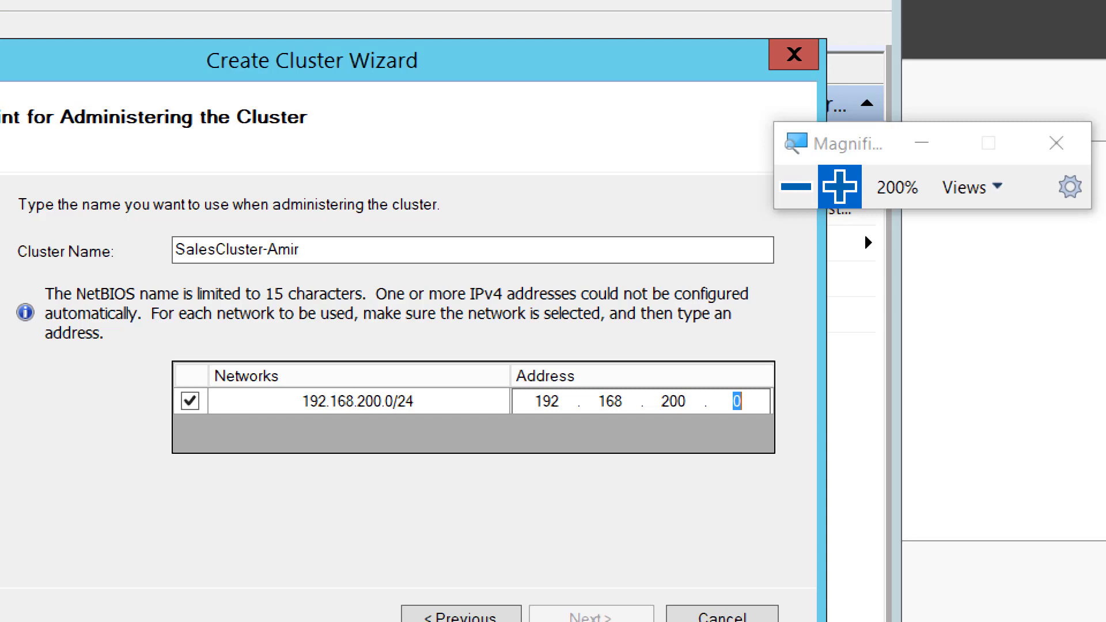
{"action": "type", "text": "25"}
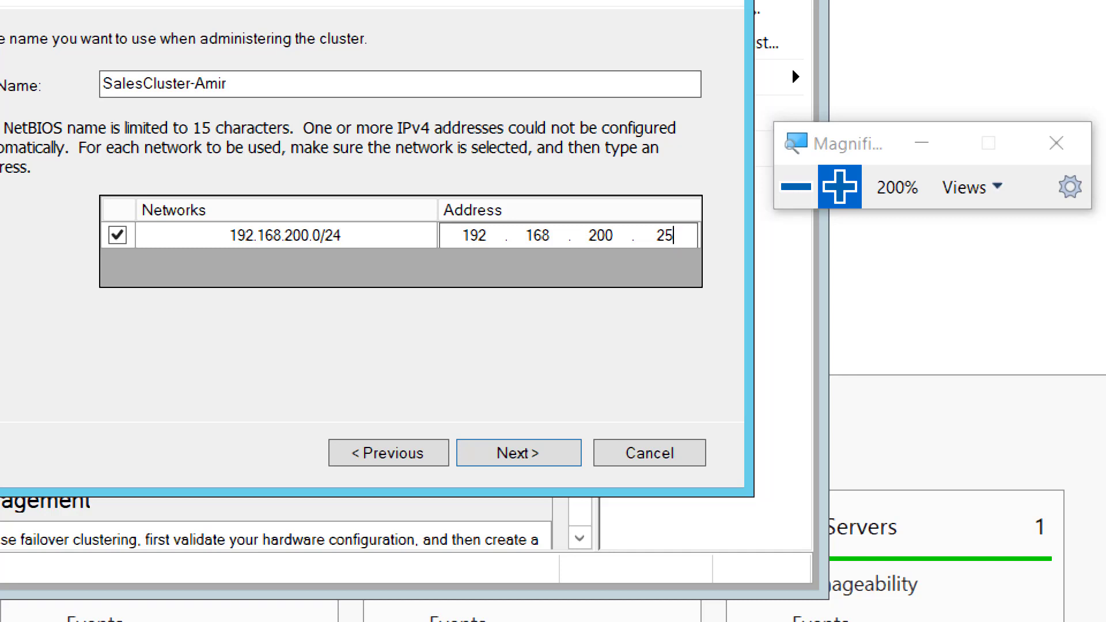
{"action": "key", "text": "Return"}
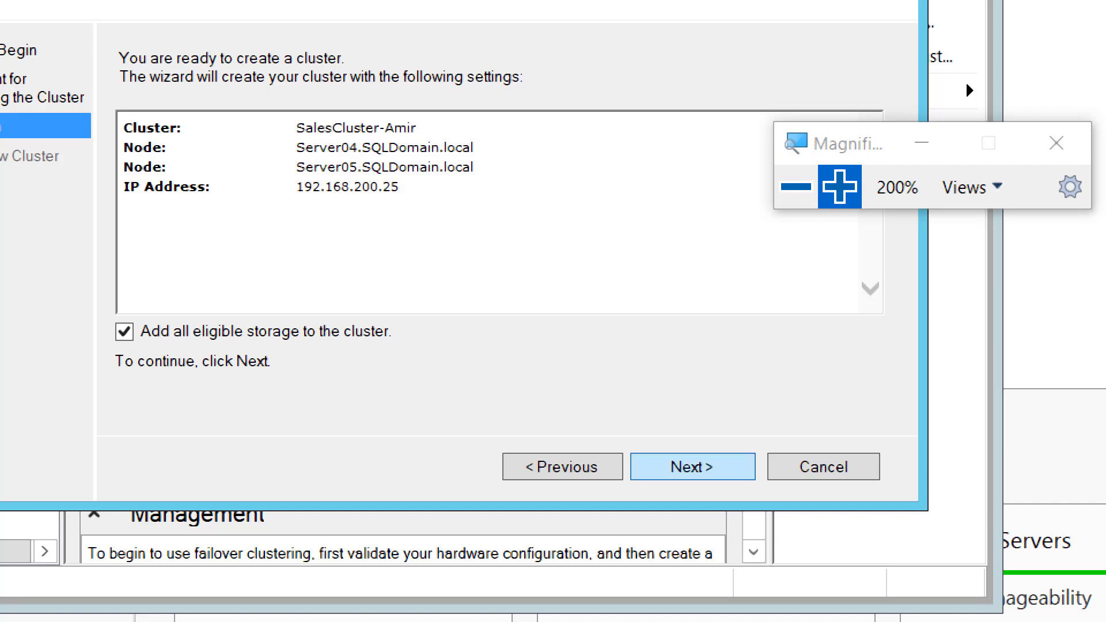
{"action": "left_click", "coordinate": [692, 466]}
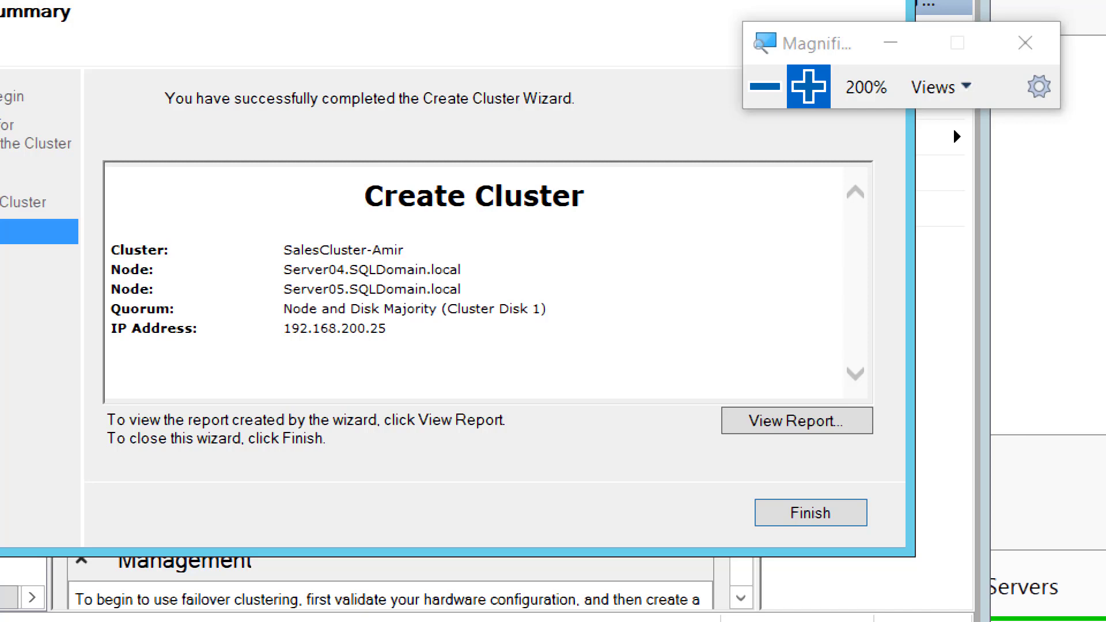
{"action": "left_click", "coordinate": [765, 87]}
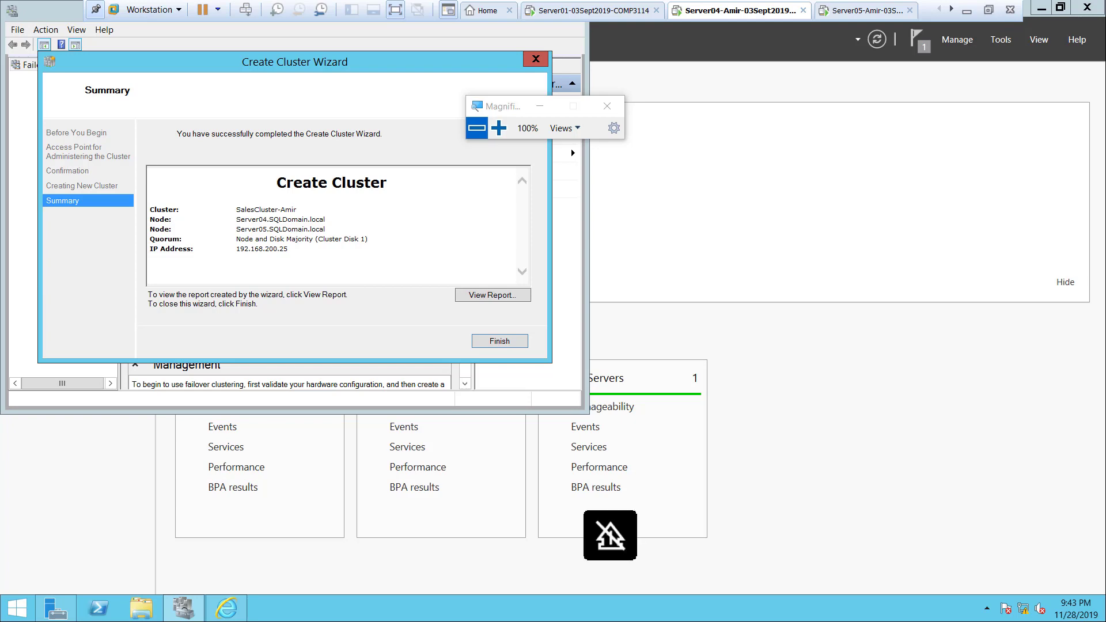
{"action": "left_click", "coordinate": [499, 128]}
{"action": "left_click", "coordinate": [476, 128]}
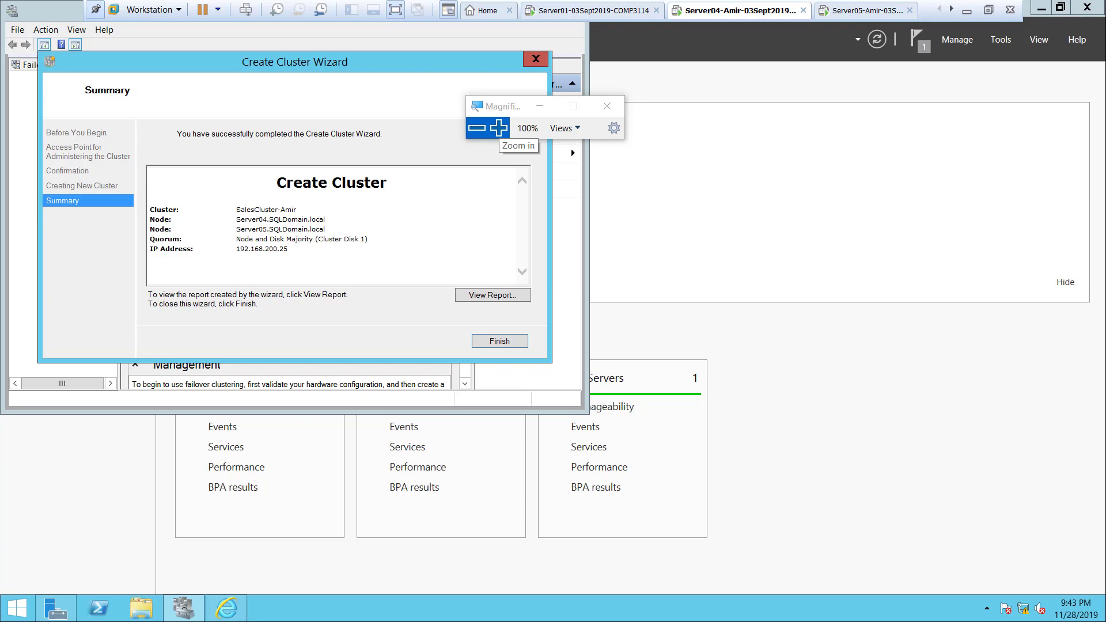
{"action": "left_click", "coordinate": [499, 128]}
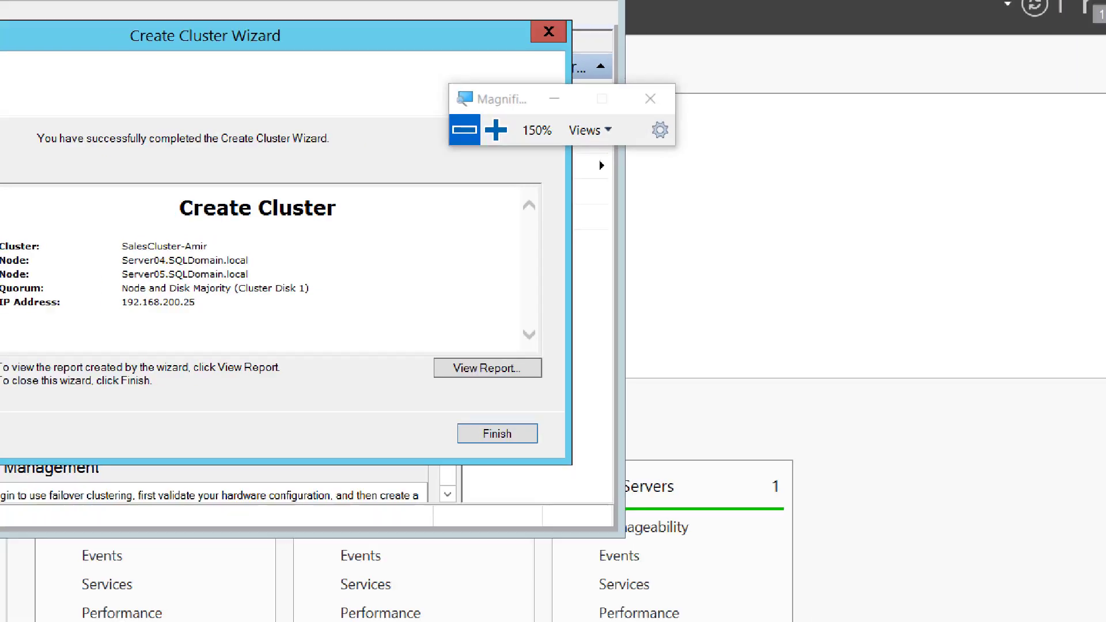
{"action": "left_click", "coordinate": [477, 128]}
{"action": "key", "text": "Caps_Lock"}
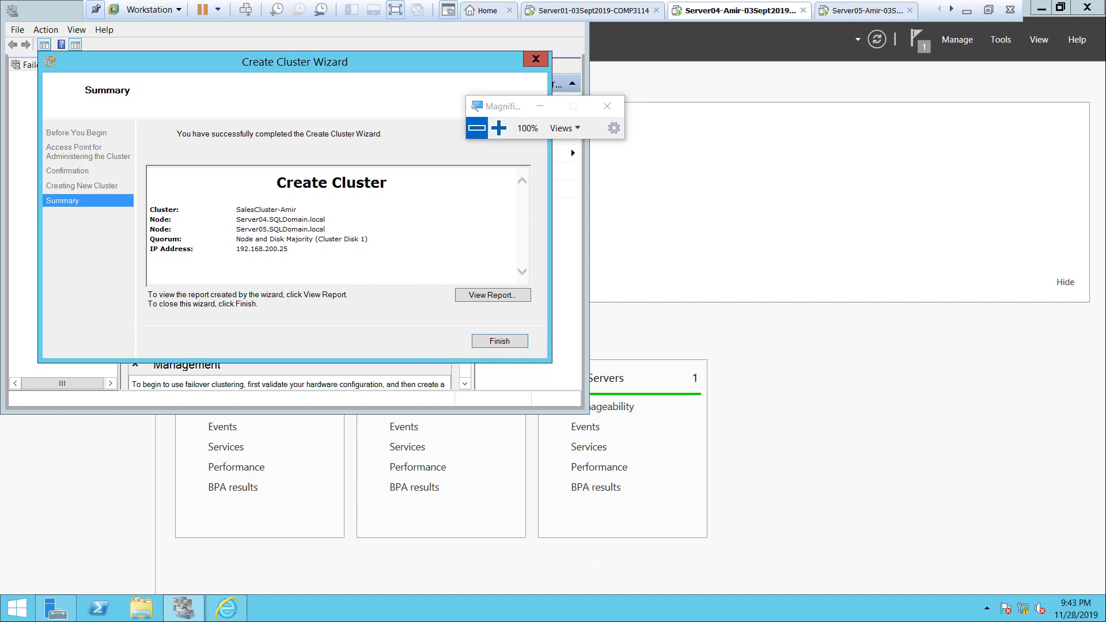
{"action": "key", "text": "Caps_Lock"}
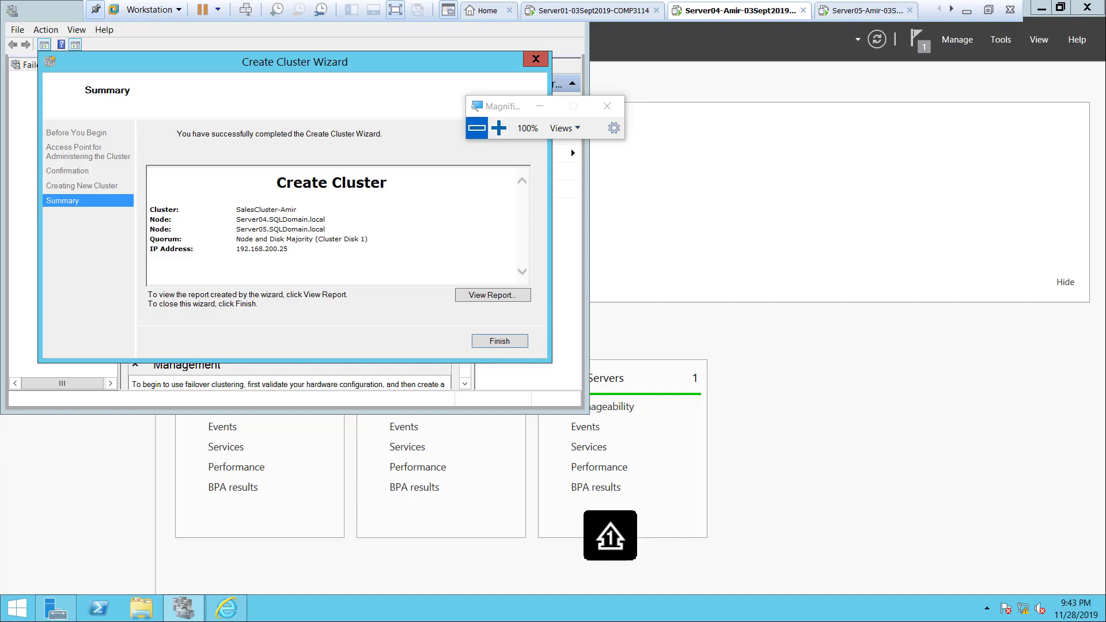
{"action": "key", "text": "Caps_Lock"}
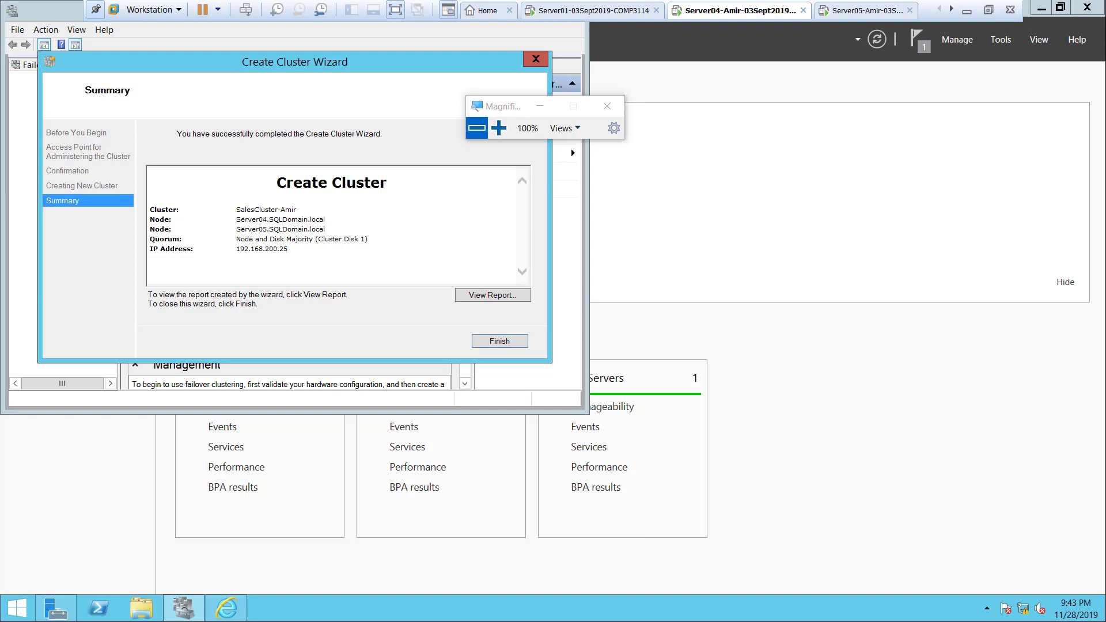
{"action": "key", "text": "Caps_Lock"}
{"action": "key", "text": "Caps_Lock"}
{"action": "key", "text": "Caps_Lock"}
{"action": "key", "text": "Caps_Lock"}
{"action": "key", "text": "Caps_Lock"}
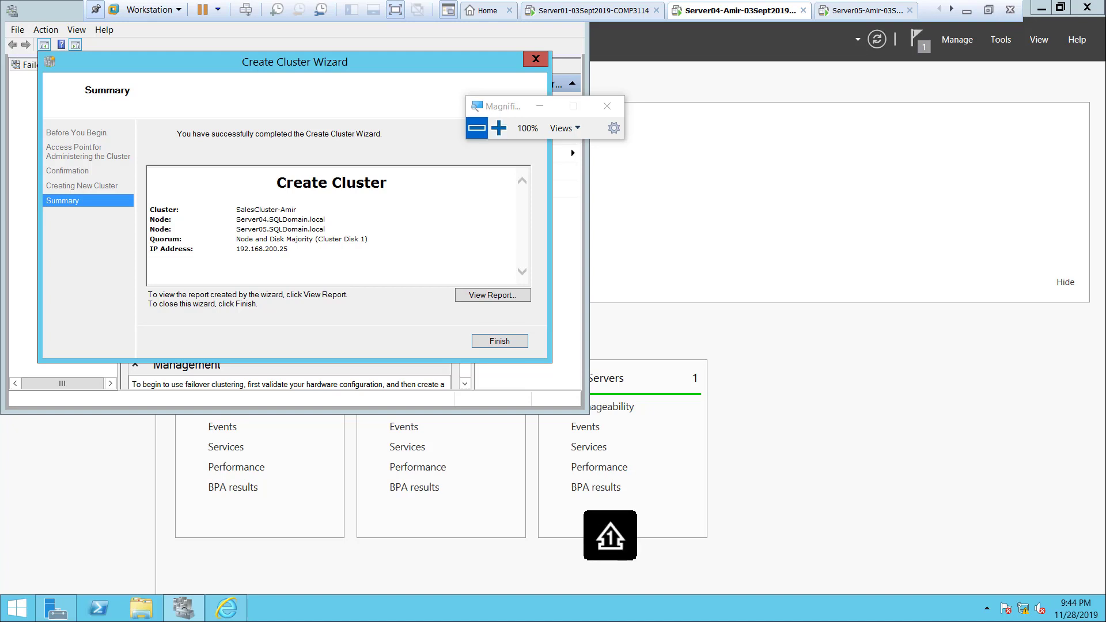
Switch to the OneNote lab notes and duplicate the Screenshot 8 line directly below itself.
{"action": "left_click", "coordinate": [968, 11]}
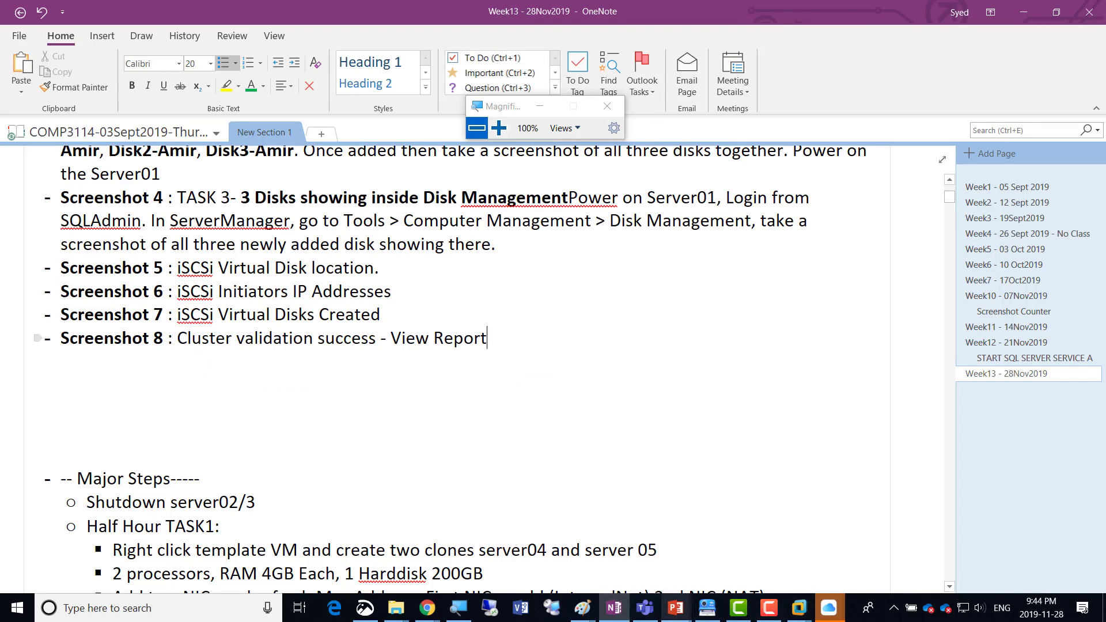
{"action": "key", "text": "shift+Home"}
{"action": "key", "text": "ctrl+c"}
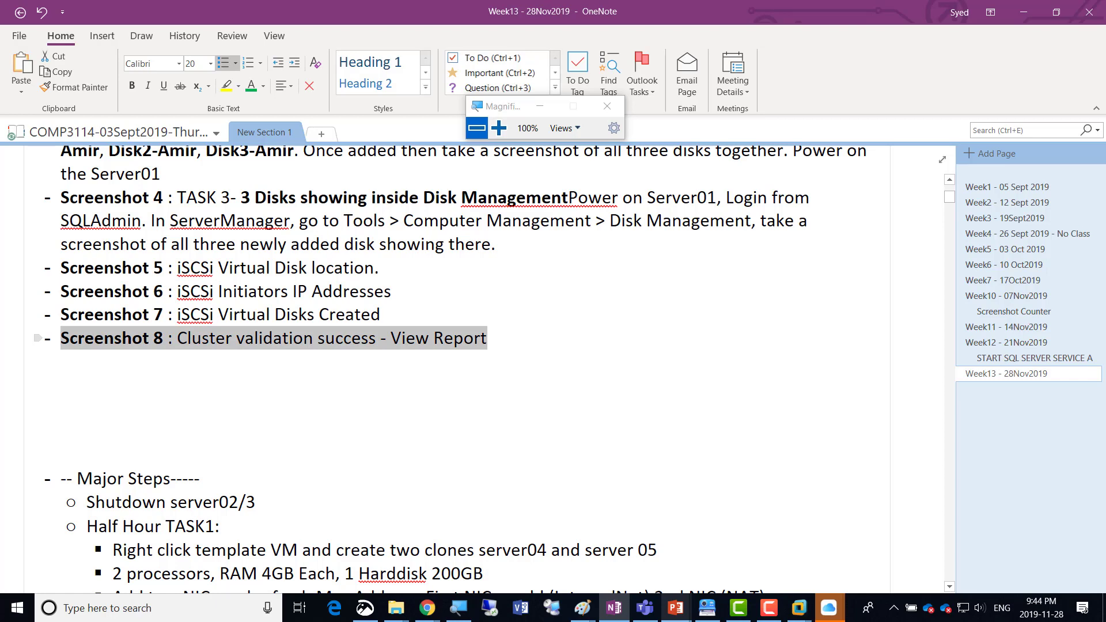
{"action": "key", "text": "End"}
{"action": "key", "text": "Return"}
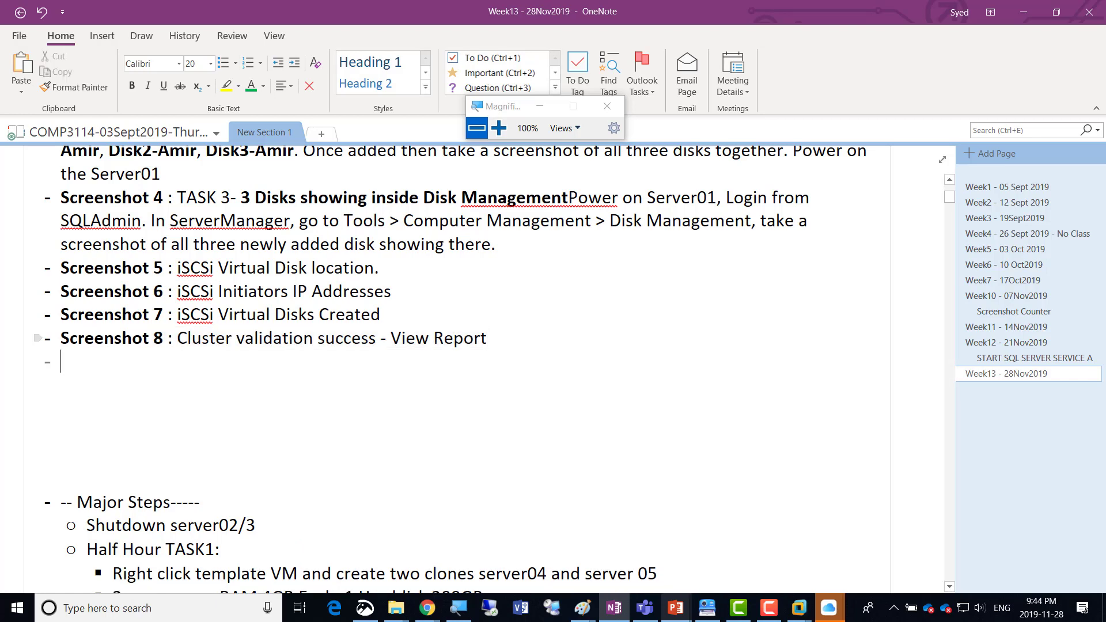
{"action": "key", "text": "ctrl+v"}
Renumber the duplicated line's label to Screenshot 9.
{"action": "key", "text": "Home"}
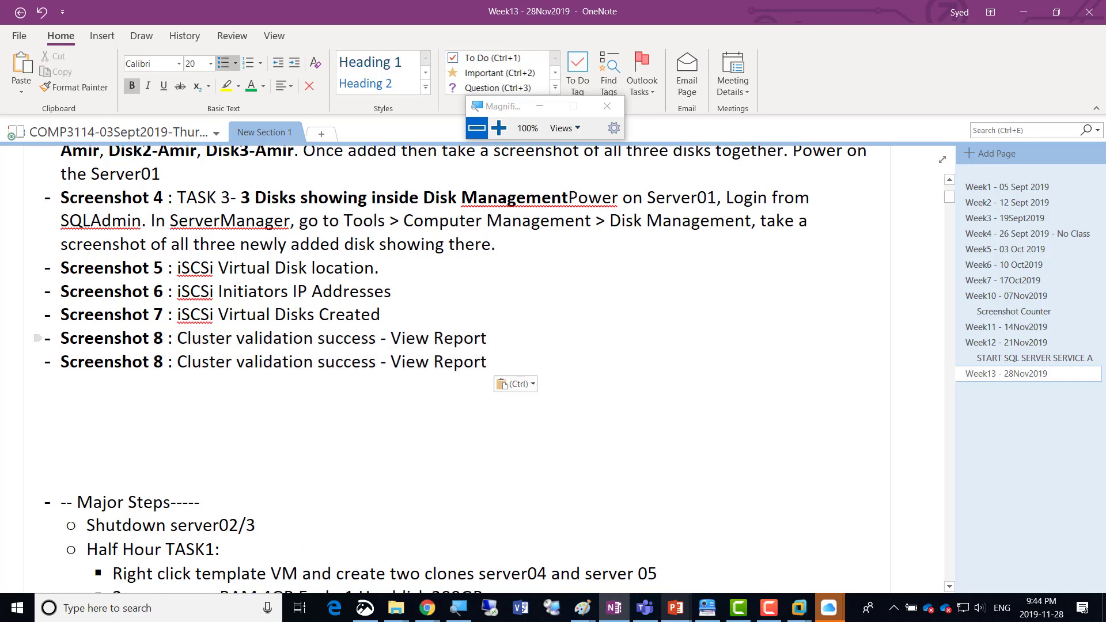
{"action": "key", "text": "Right"}
{"action": "key", "text": "Right"}
{"action": "key", "text": "Right"}
{"action": "key", "text": "shift+Right"}
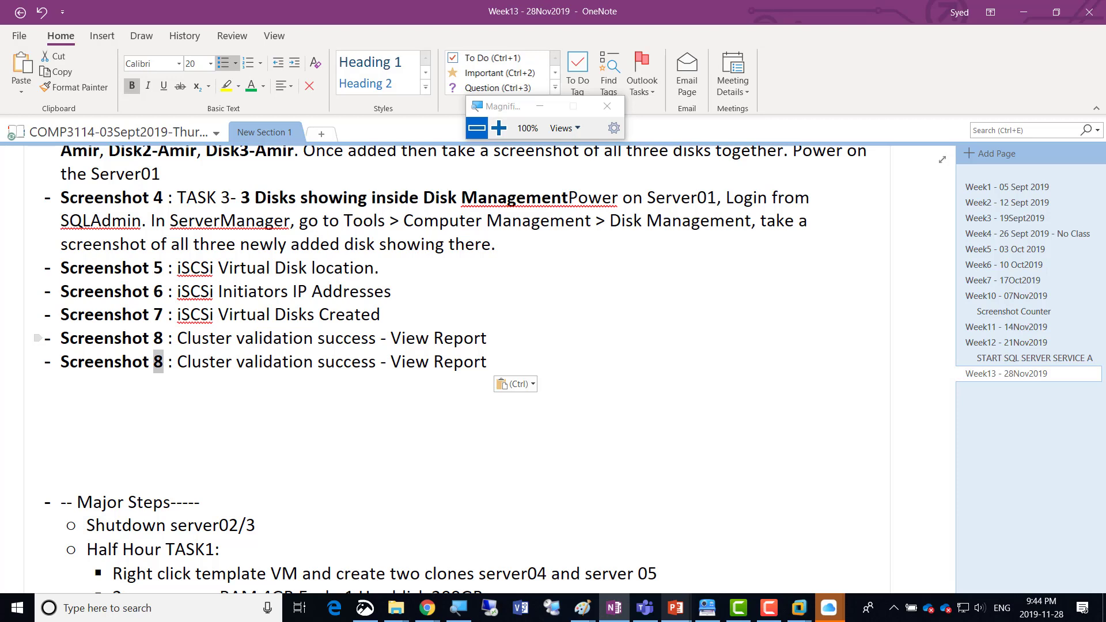
{"action": "type", "text": "9"}
Change the Screenshot 9 description to "Cluster Created Successfully".
{"action": "key", "text": "Right"}
{"action": "key", "text": "Right"}
{"action": "key", "text": "Right"}
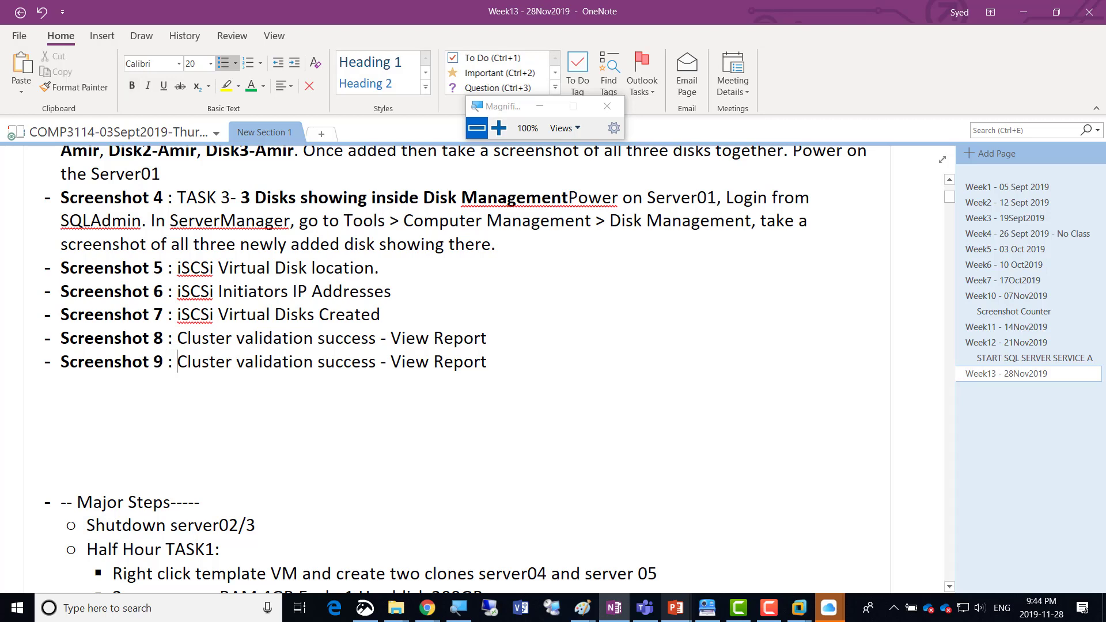
{"action": "key", "text": "shift+Right"}
{"action": "key", "text": "shift+Right"}
{"action": "key", "text": "shift+Right"}
{"action": "key", "text": "shift+Right"}
{"action": "key", "text": "shift+Right"}
{"action": "key", "text": "shift+Right"}
{"action": "key", "text": "shift+Right"}
{"action": "key", "text": "shift+Right"}
{"action": "key", "text": "shift+Right"}
{"action": "key", "text": "Right"}
{"action": "key", "text": "Left"}
{"action": "key", "text": "shift+Right"}
{"action": "key", "text": "shift+Right"}
{"action": "key", "text": "shift+Right"}
{"action": "key", "text": "shift+Right"}
{"action": "key", "text": "shift+Right"}
{"action": "key", "text": "shift+Right"}
{"action": "key", "text": "shift+Right"}
{"action": "key", "text": "shift+Right"}
{"action": "key", "text": "shift+Right"}
{"action": "key", "text": "shift+Right"}
{"action": "key", "text": "shift+Right"}
{"action": "key", "text": "shift+Right"}
{"action": "key", "text": "shift+Right"}
{"action": "key", "text": "shift+Right"}
{"action": "key", "text": "shift+Right"}
{"action": "key", "text": "shift+Right"}
{"action": "key", "text": "shift+Right"}
{"action": "key", "text": "shift+Right"}
{"action": "key", "text": "shift+Right"}
{"action": "key", "text": "shift+Right"}
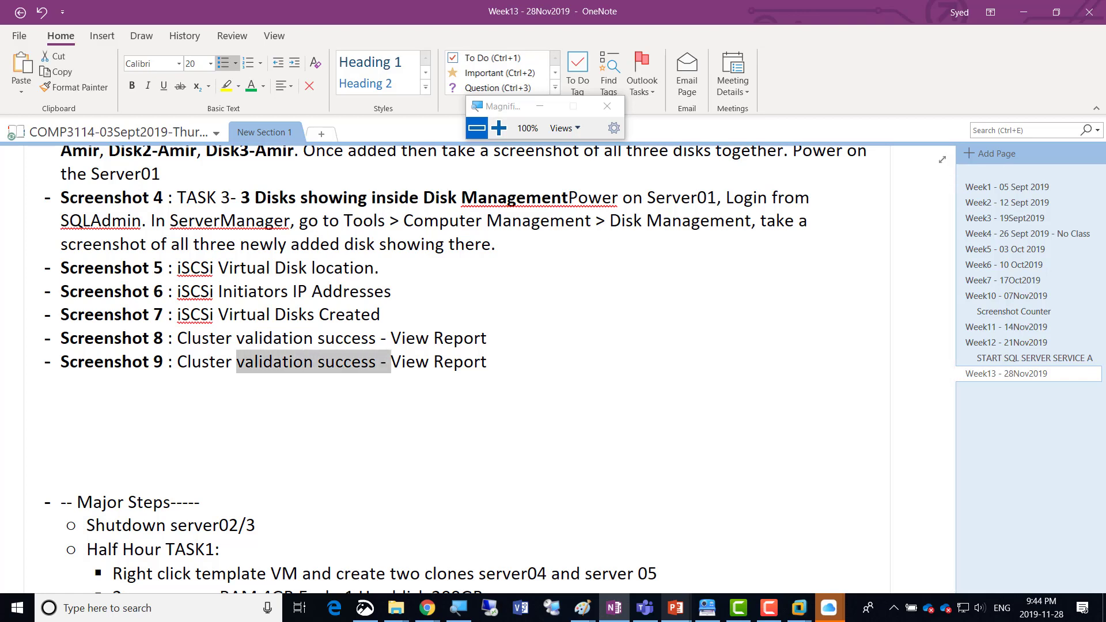
{"action": "key", "text": "shift+Right"}
{"action": "key", "text": "shift+Right"}
{"action": "key", "text": "shift+Right"}
{"action": "key", "text": "shift+Right"}
{"action": "key", "text": "shift+Right"}
{"action": "key", "text": "shift+Right"}
{"action": "key", "text": "shift+Right"}
{"action": "key", "text": "shift+Right"}
{"action": "key", "text": "shift+Right"}
{"action": "key", "text": "shift+Right"}
{"action": "key", "text": "shift+Right"}
{"action": "key", "text": "shift+Right"}
{"action": "type", "text": "Crea"}
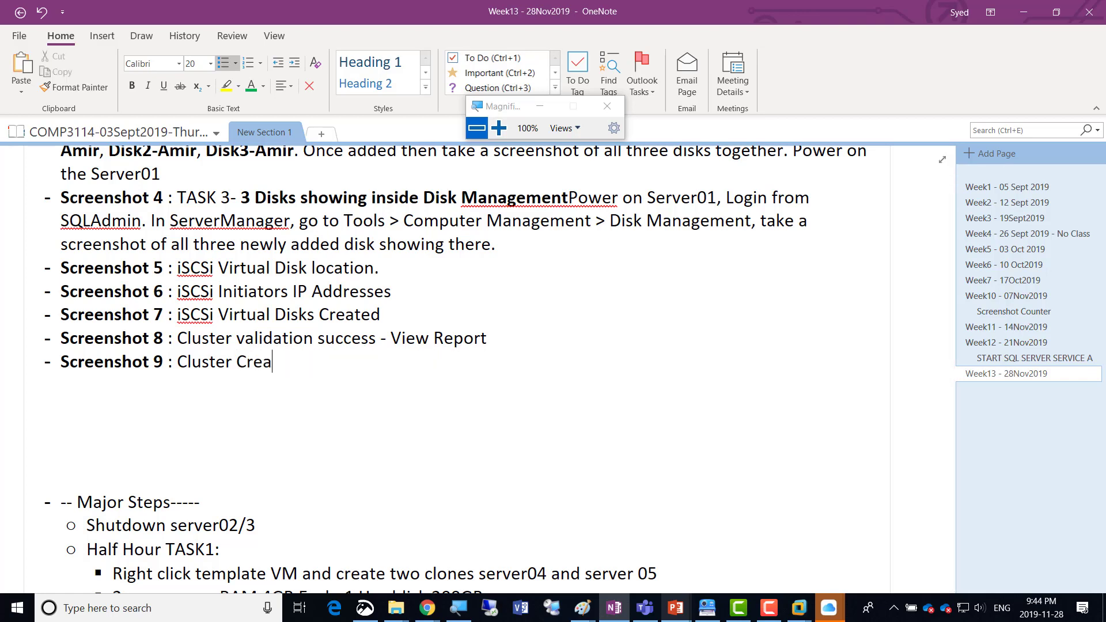
{"action": "type", "text": "ted Successfully"}
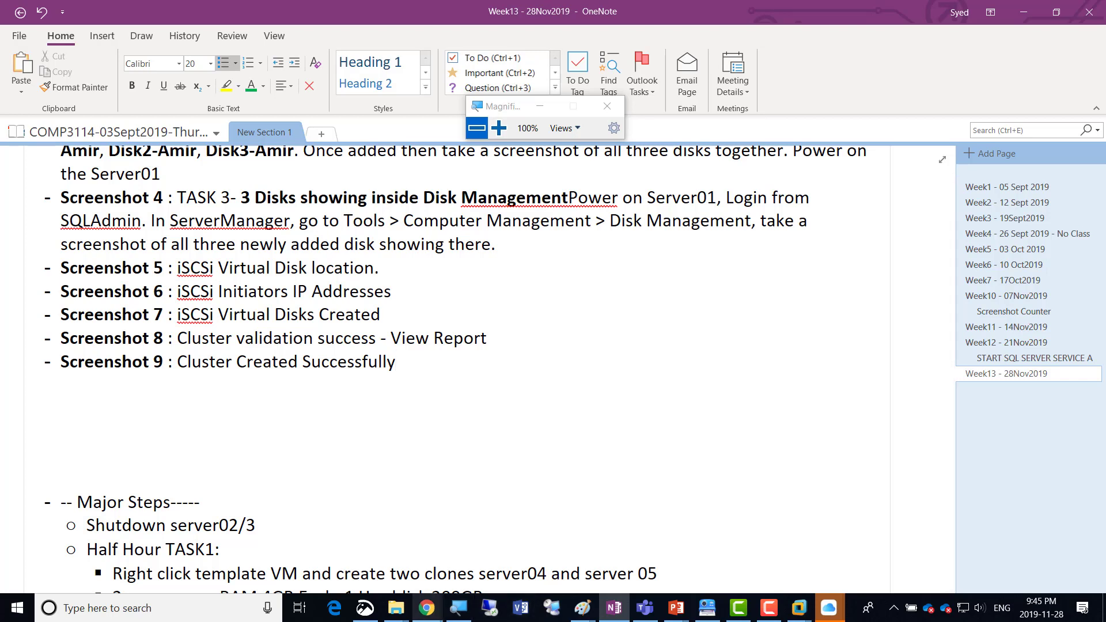
Switch to the Chrome window holding the Blackboard tab, dismiss the session expiry notice and go to the My Blackboard home page.
{"action": "mouse_move", "coordinate": [426, 607]}
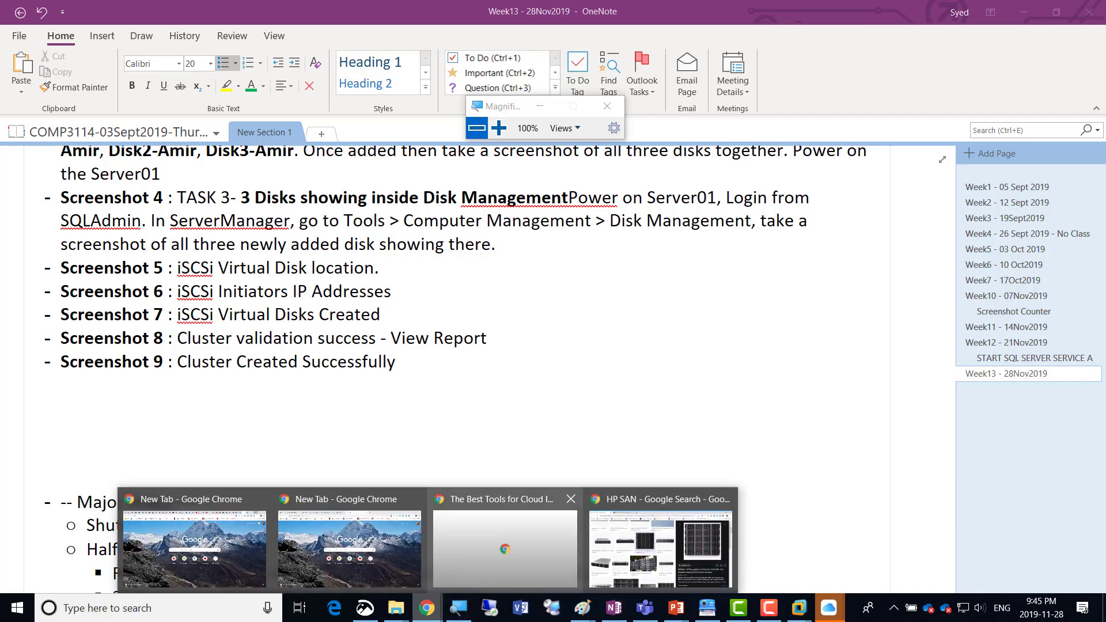
{"action": "key", "text": "alt+Tab"}
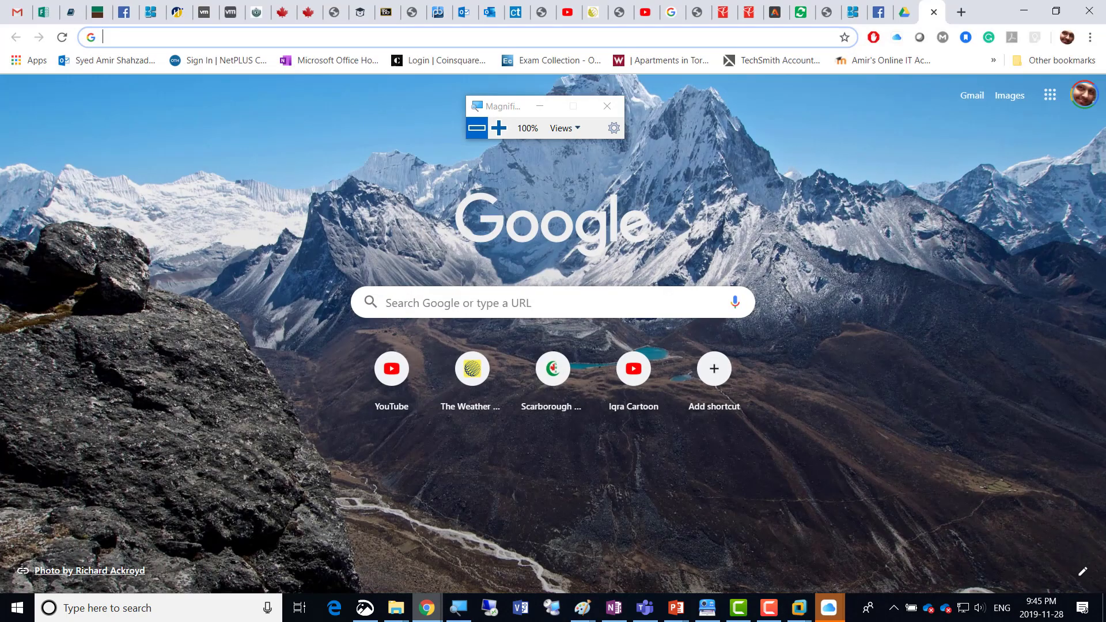
{"action": "left_click", "coordinate": [427, 607]}
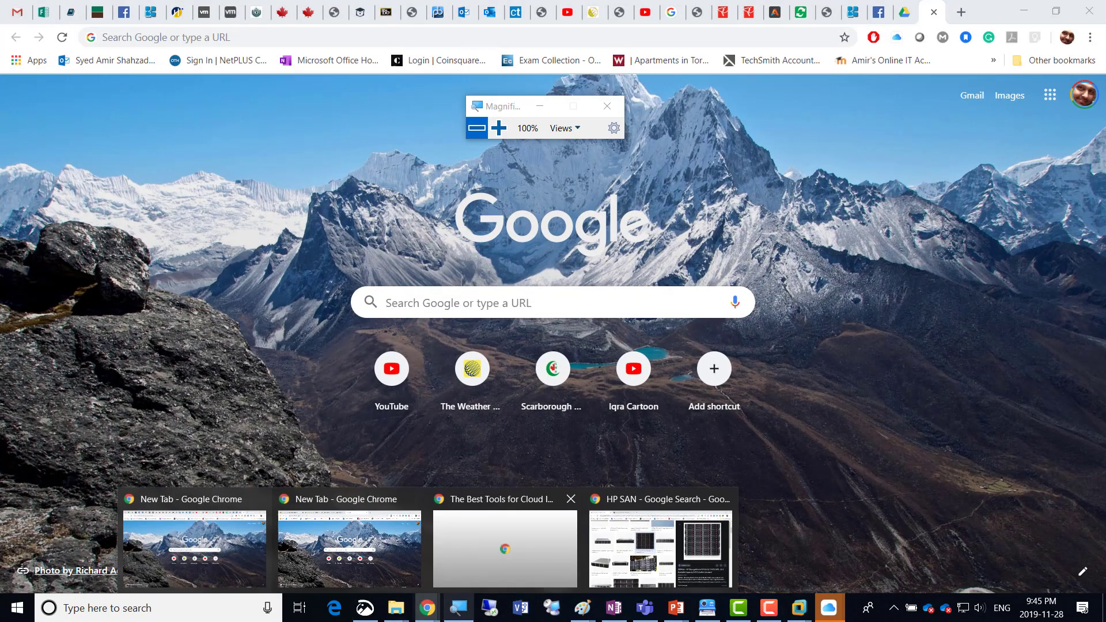
{"action": "left_click", "coordinate": [660, 544]}
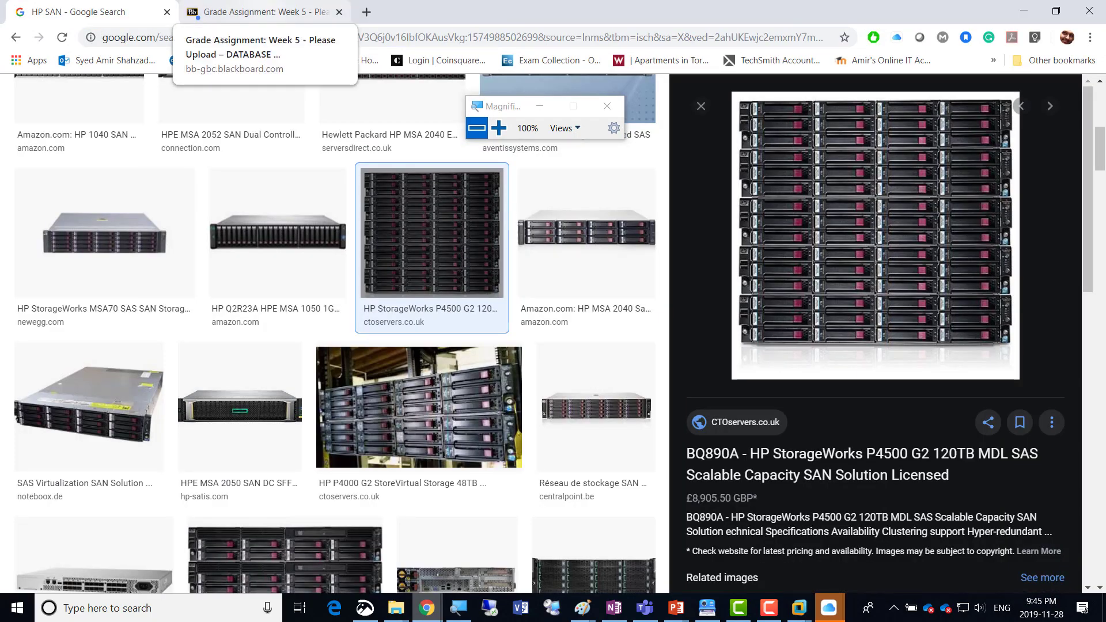
{"action": "left_click", "coordinate": [260, 11]}
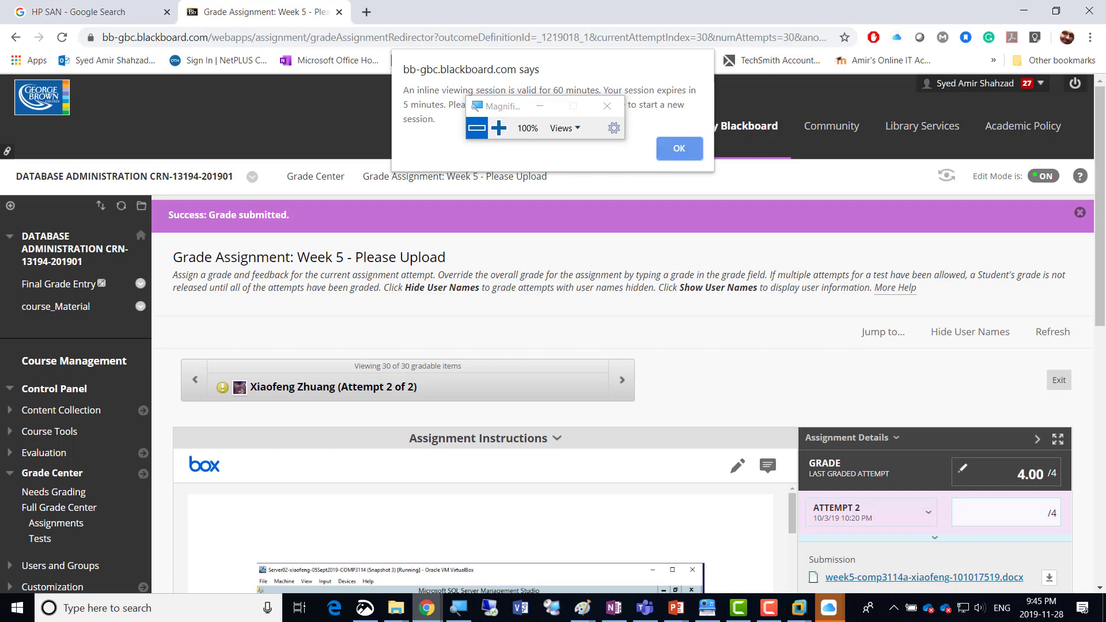
{"action": "key", "text": "Return"}
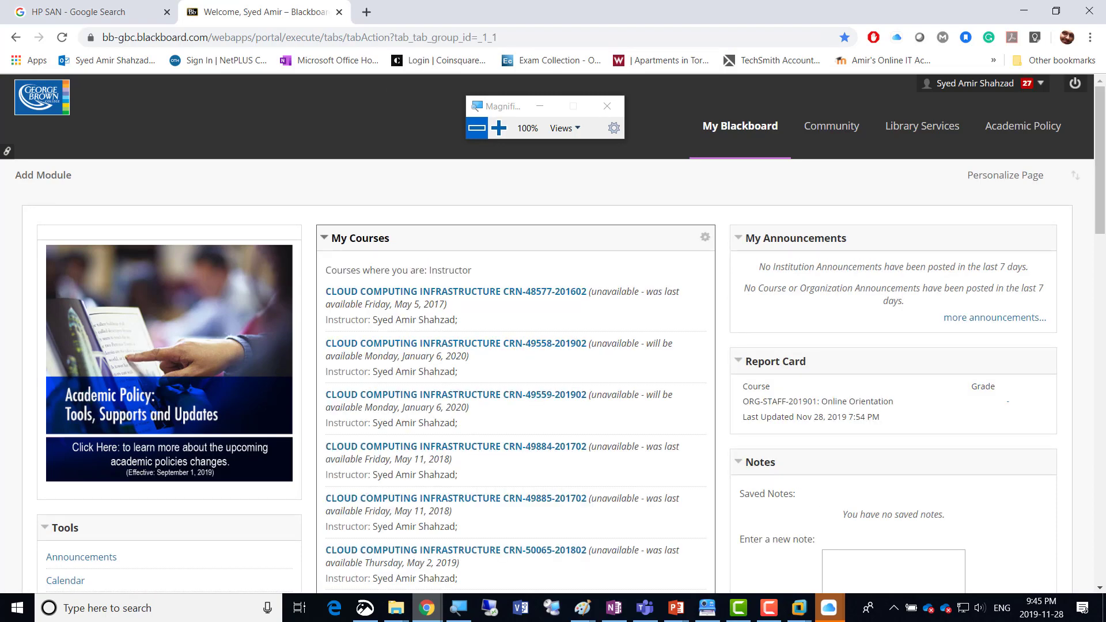
{"action": "scroll", "coordinate": [553, 334], "scroll_direction": "down", "scroll_amount": 3}
{"action": "scroll", "coordinate": [553, 334], "scroll_direction": "down", "scroll_amount": 2}
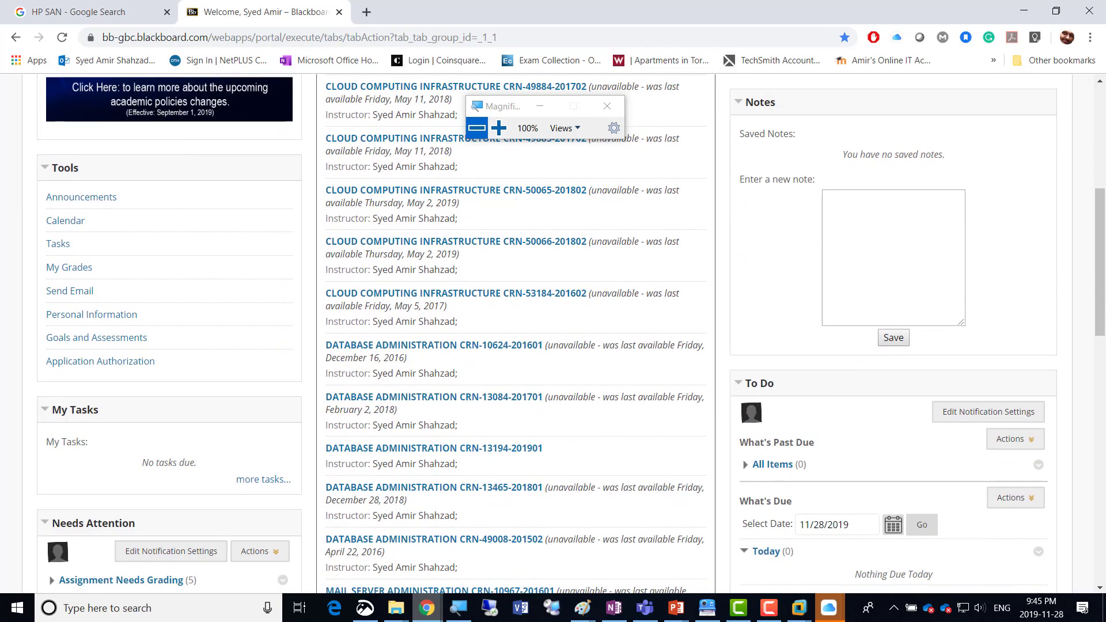
{"action": "left_click", "coordinate": [434, 448]}
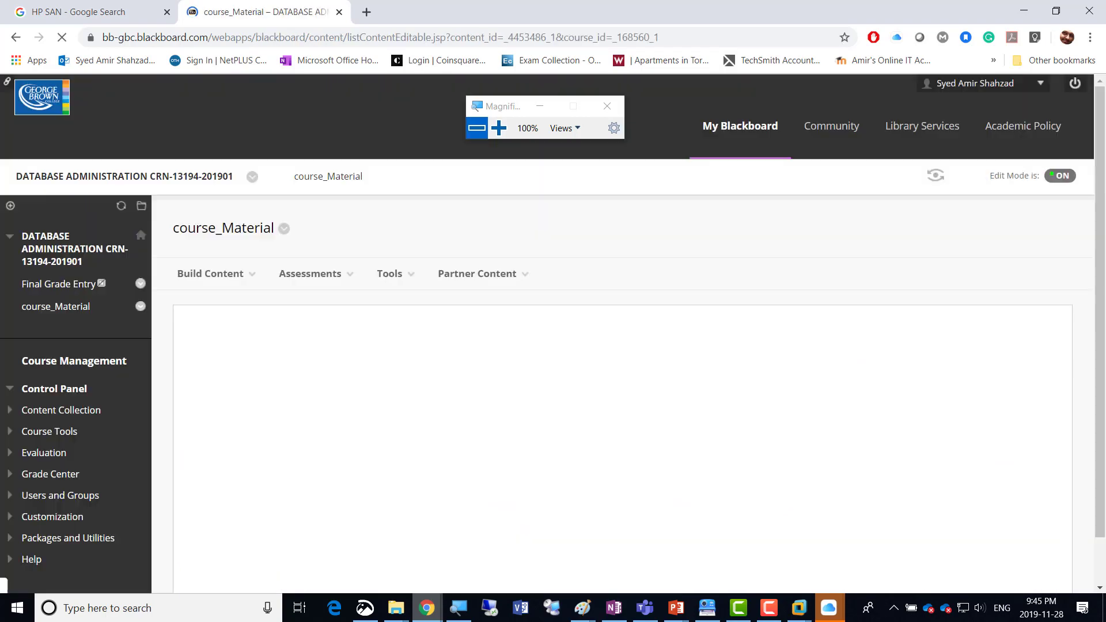
Check the existing week folders in course_Material and start creating a new content folder there.
{"action": "scroll", "coordinate": [552, 334], "scroll_direction": "down", "scroll_amount": 4}
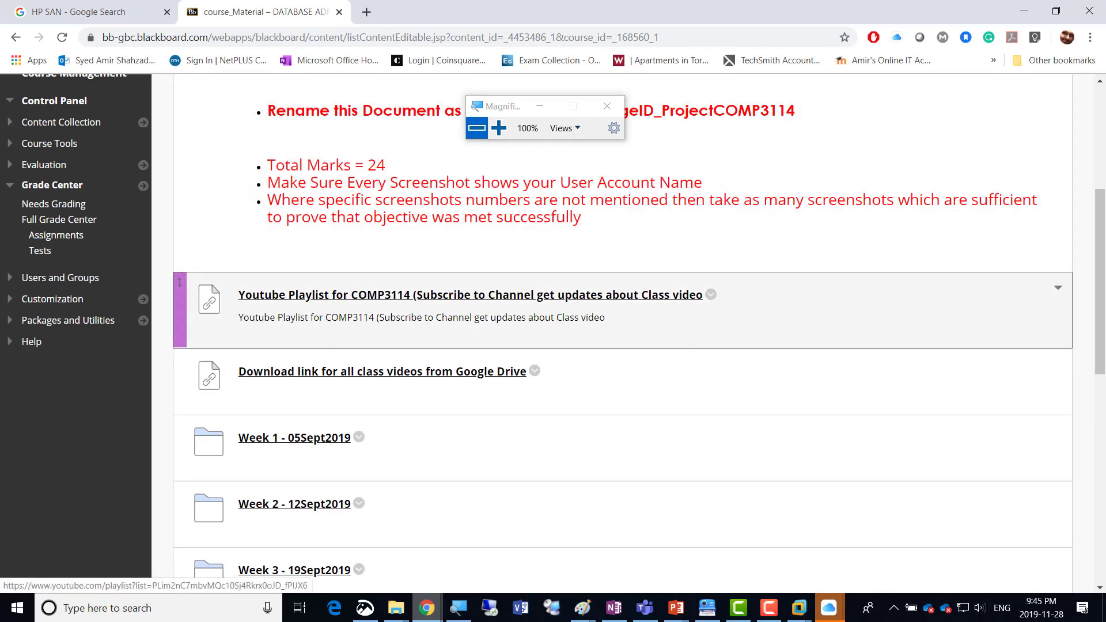
{"action": "scroll", "coordinate": [553, 334], "scroll_direction": "down", "scroll_amount": 3}
{"action": "scroll", "coordinate": [553, 334], "scroll_direction": "down", "scroll_amount": 3}
{"action": "scroll", "coordinate": [553, 334], "scroll_direction": "down", "scroll_amount": 2}
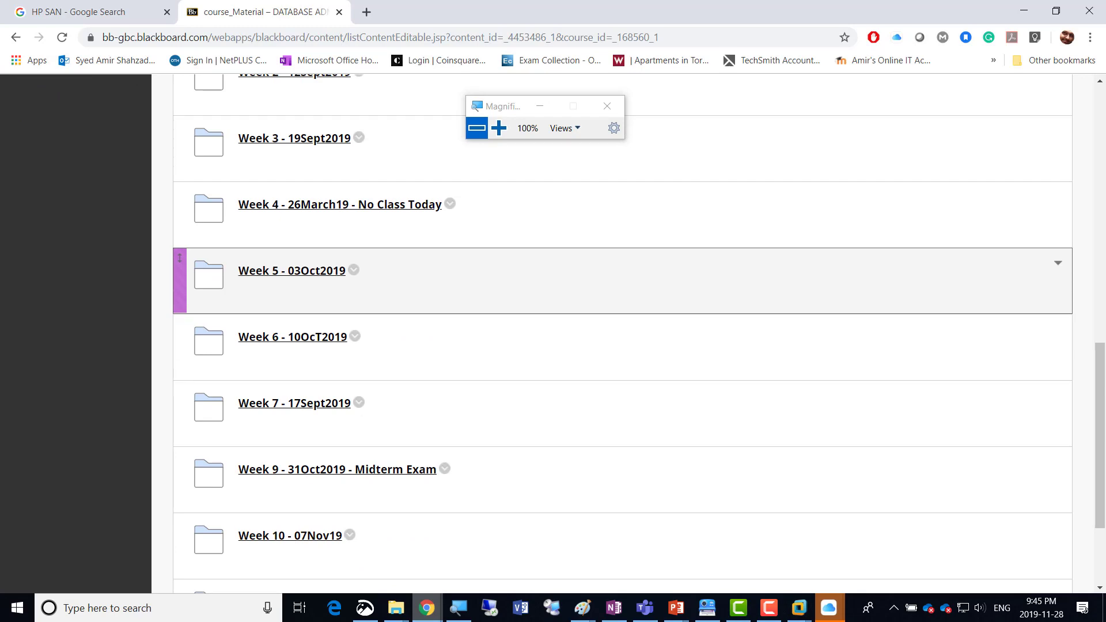
{"action": "scroll", "coordinate": [553, 282], "scroll_direction": "down", "scroll_amount": 3}
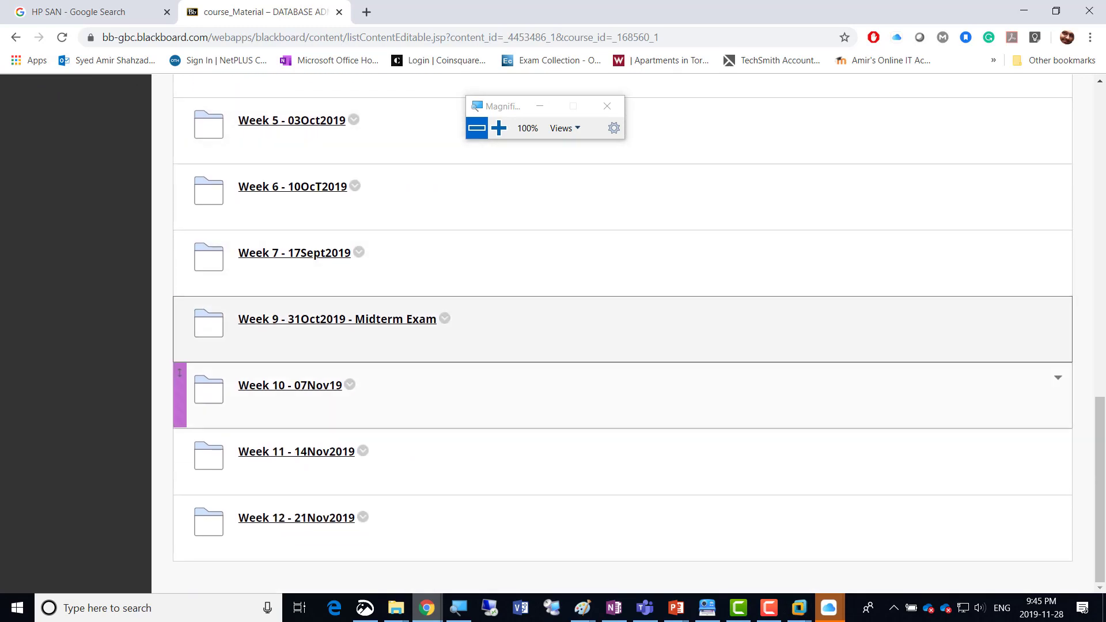
{"action": "scroll", "coordinate": [553, 334], "scroll_direction": "up", "scroll_amount": 15}
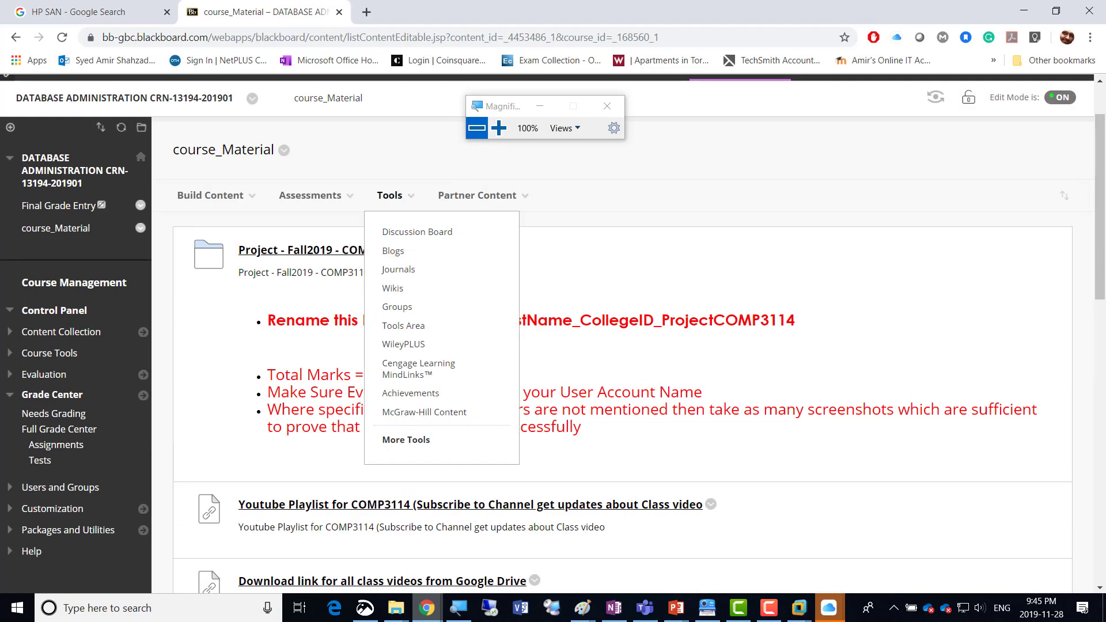
{"action": "mouse_move", "coordinate": [210, 196]}
{"action": "mouse_move", "coordinate": [315, 196]}
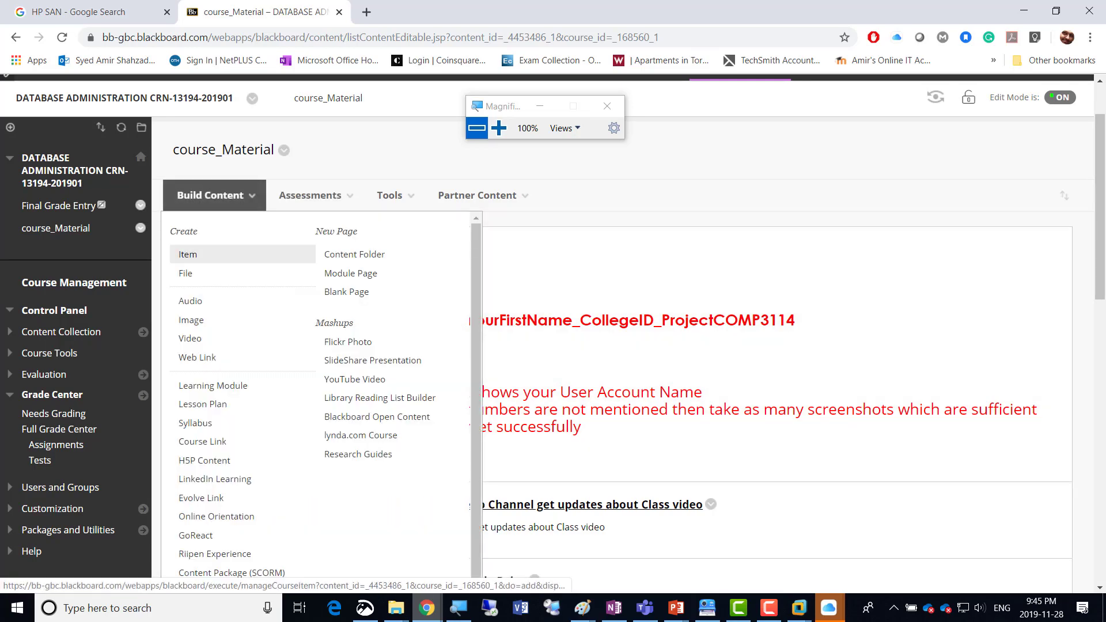
{"action": "left_click", "coordinate": [355, 254]}
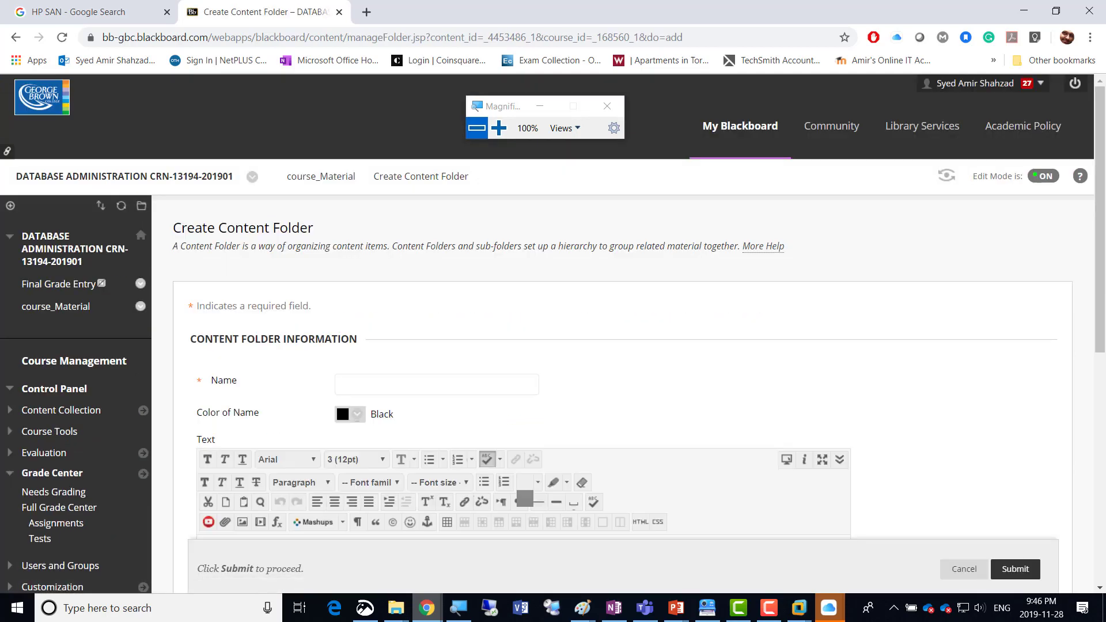
Name the new content folder "Week 13 - 28Nov19" and submit it.
{"action": "type", "text": "Wee"}
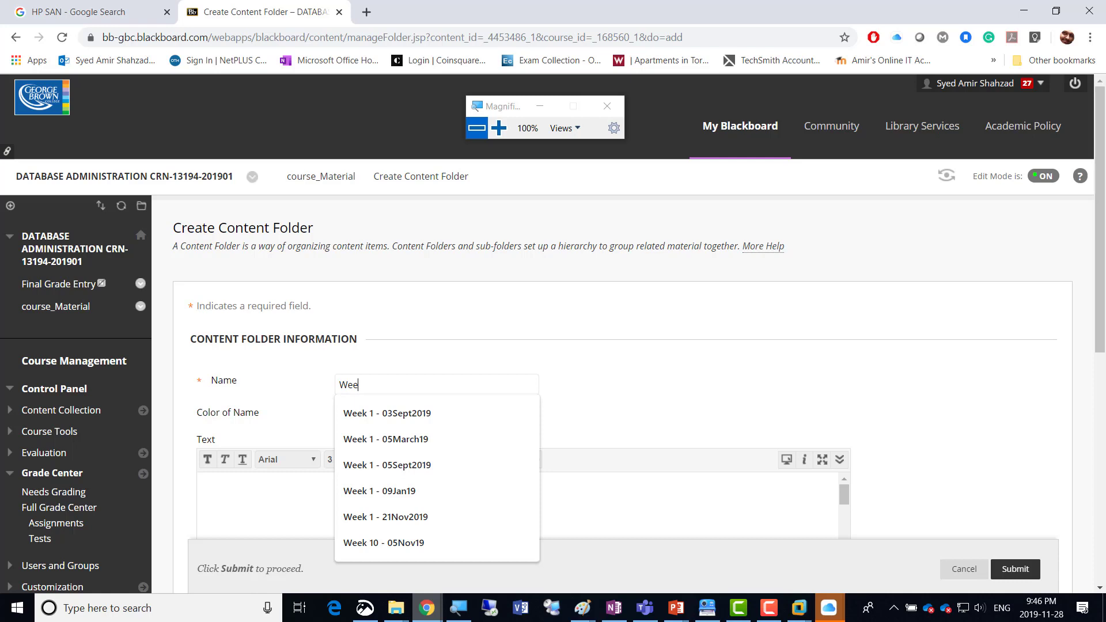
{"action": "key", "text": "Down"}
{"action": "key", "text": "Up"}
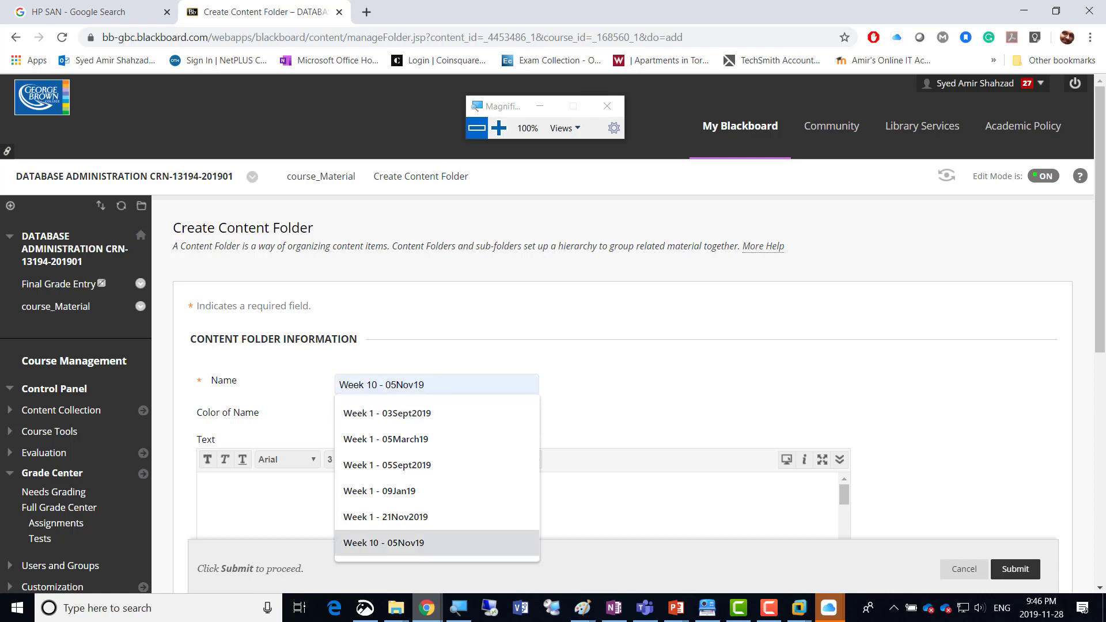
{"action": "key", "text": "Return"}
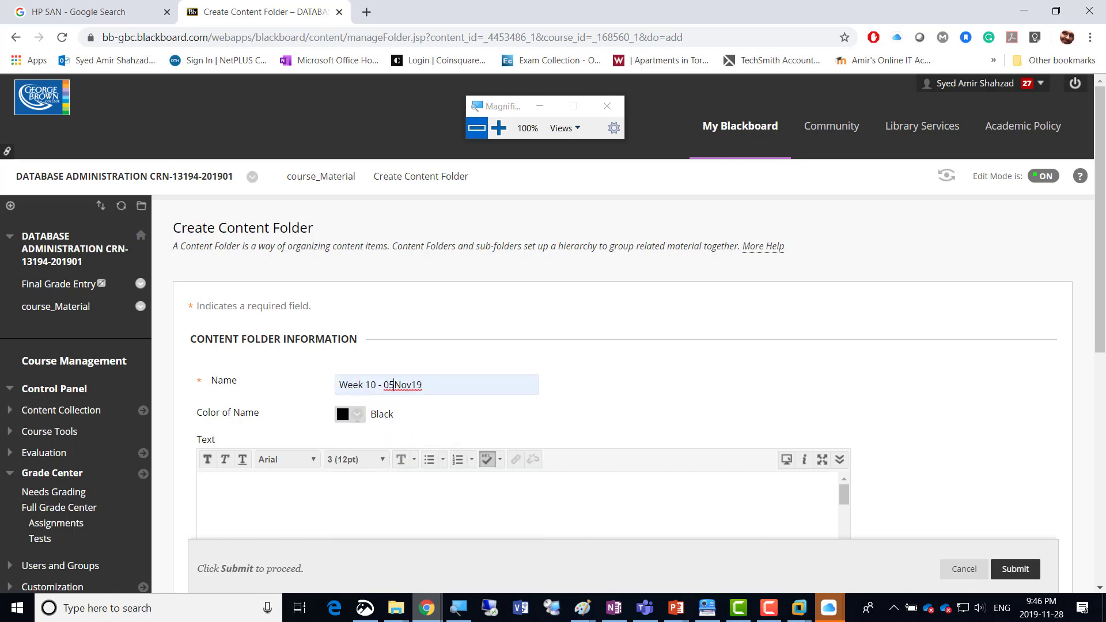
{"action": "key", "text": "shift+Right"}
{"action": "type", "text": "3"}
{"action": "key", "text": "Right"}
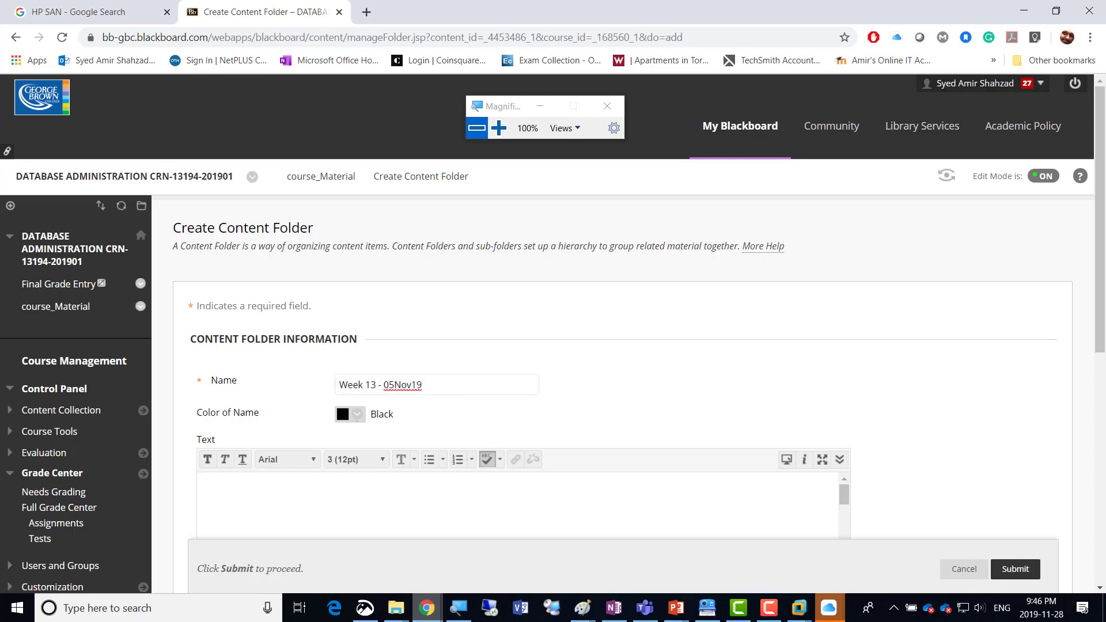
{"action": "key", "text": "shift+Right"}
{"action": "key", "text": "shift+Right"}
{"action": "type", "text": "28"}
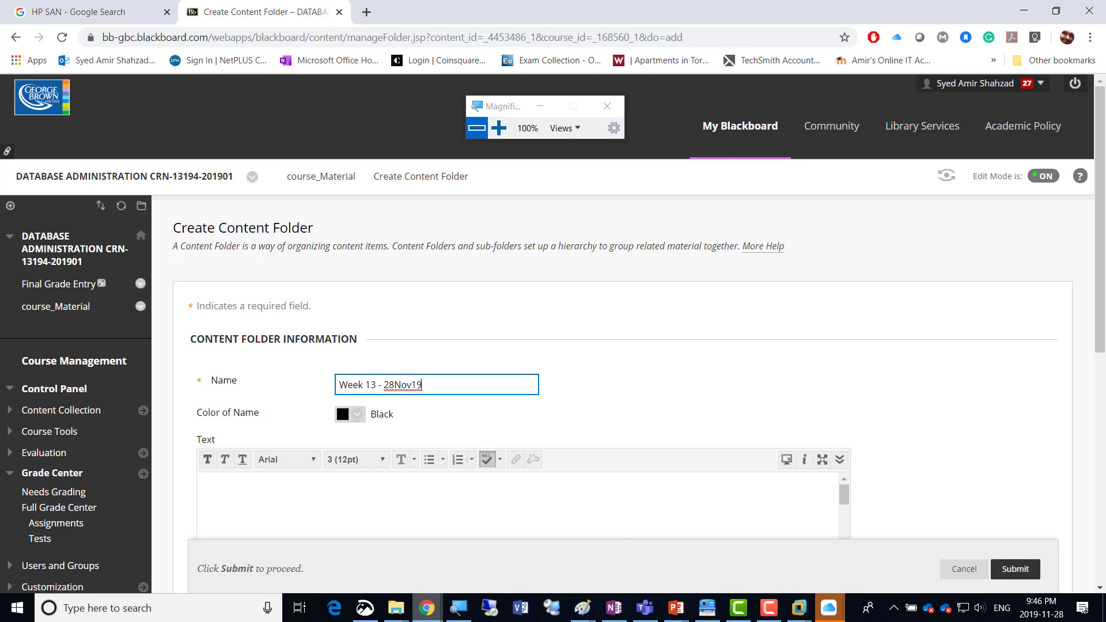
{"action": "scroll", "coordinate": [552, 334], "scroll_direction": "down", "scroll_amount": 3}
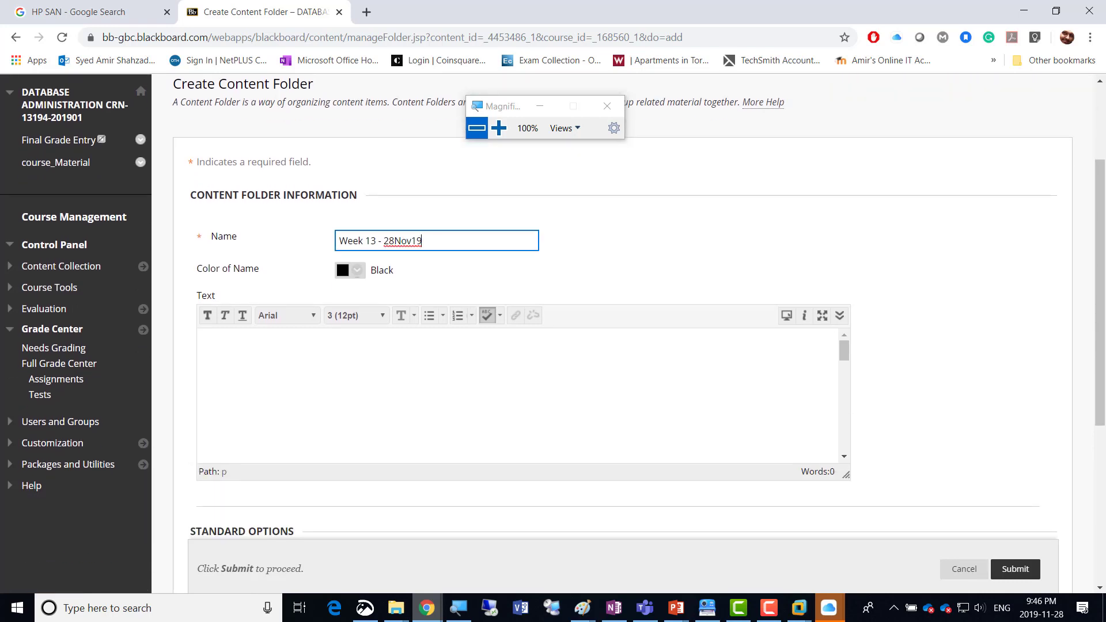
{"action": "key", "text": "Return"}
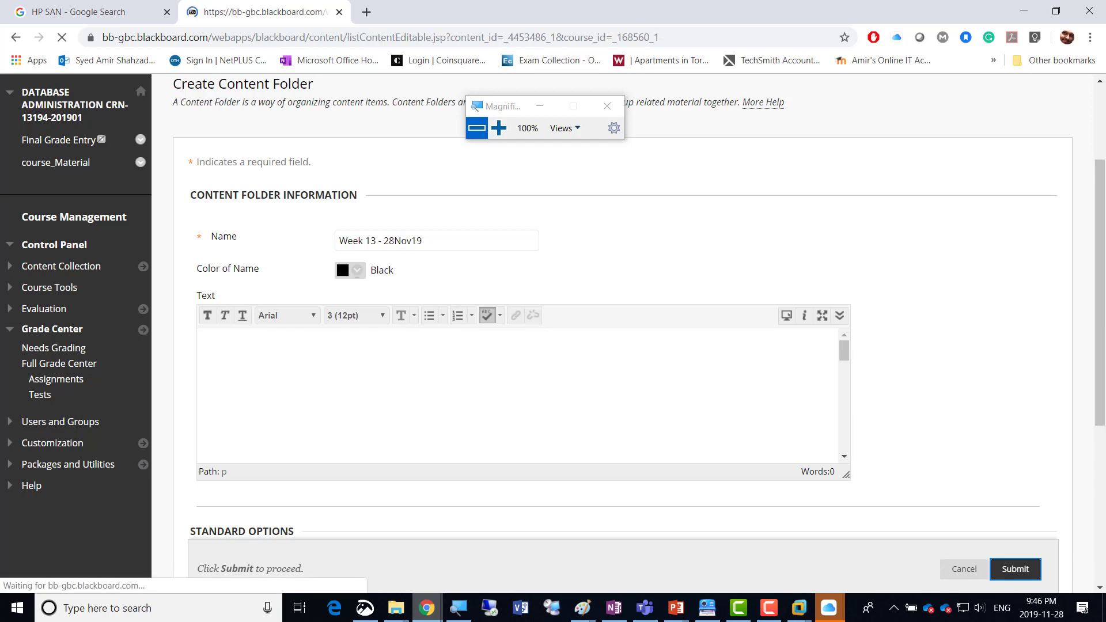
Open the Week 13 - 28Nov19 folder and start creating an assignment in it.
{"action": "scroll", "coordinate": [576, 455], "scroll_direction": "down", "scroll_amount": 10}
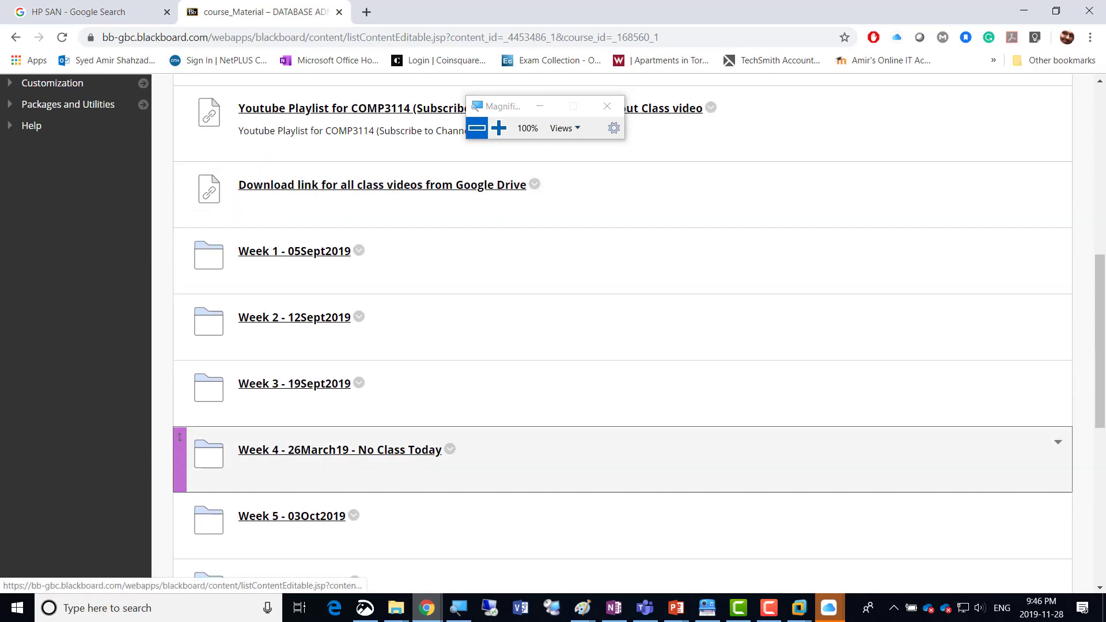
{"action": "scroll", "coordinate": [576, 455], "scroll_direction": "down", "scroll_amount": 10}
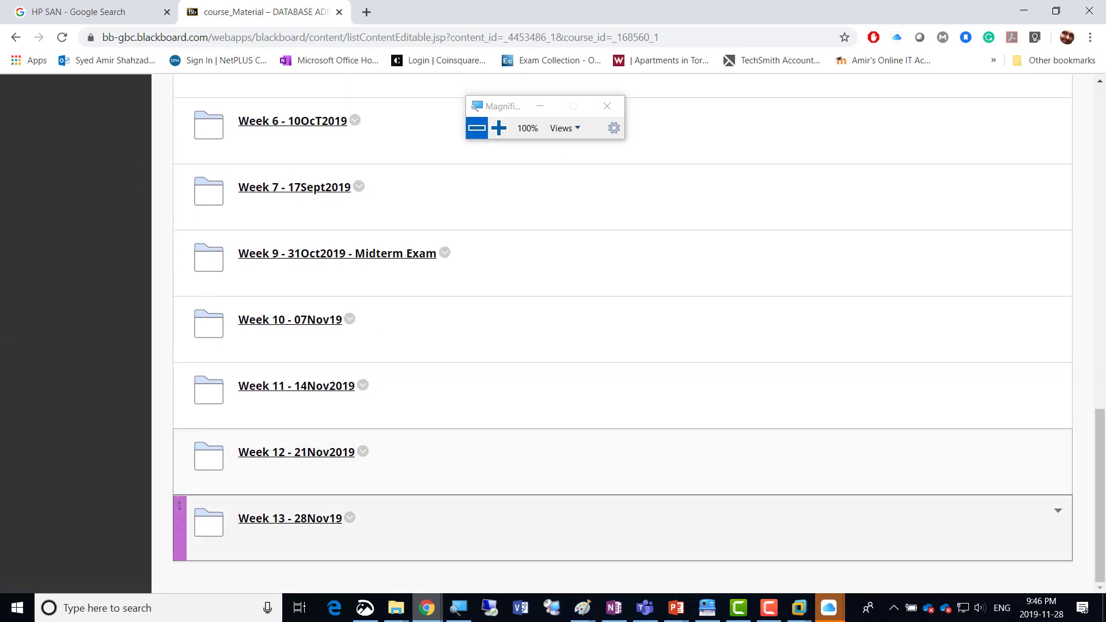
{"action": "left_click", "coordinate": [305, 519]}
{"action": "mouse_move", "coordinate": [311, 274]}
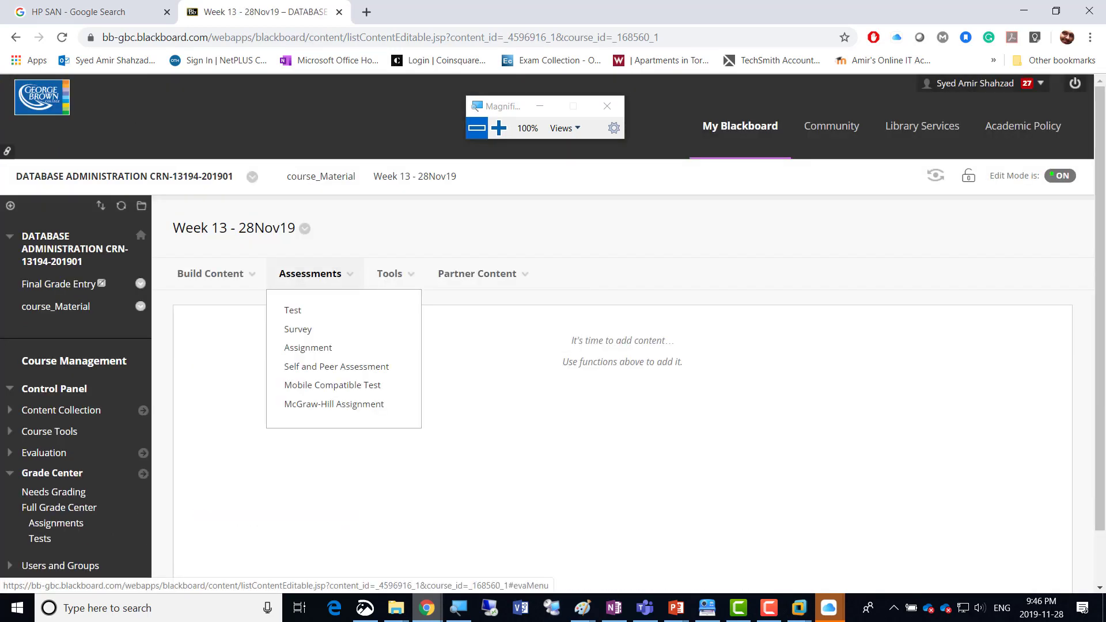
{"action": "left_click", "coordinate": [308, 347]}
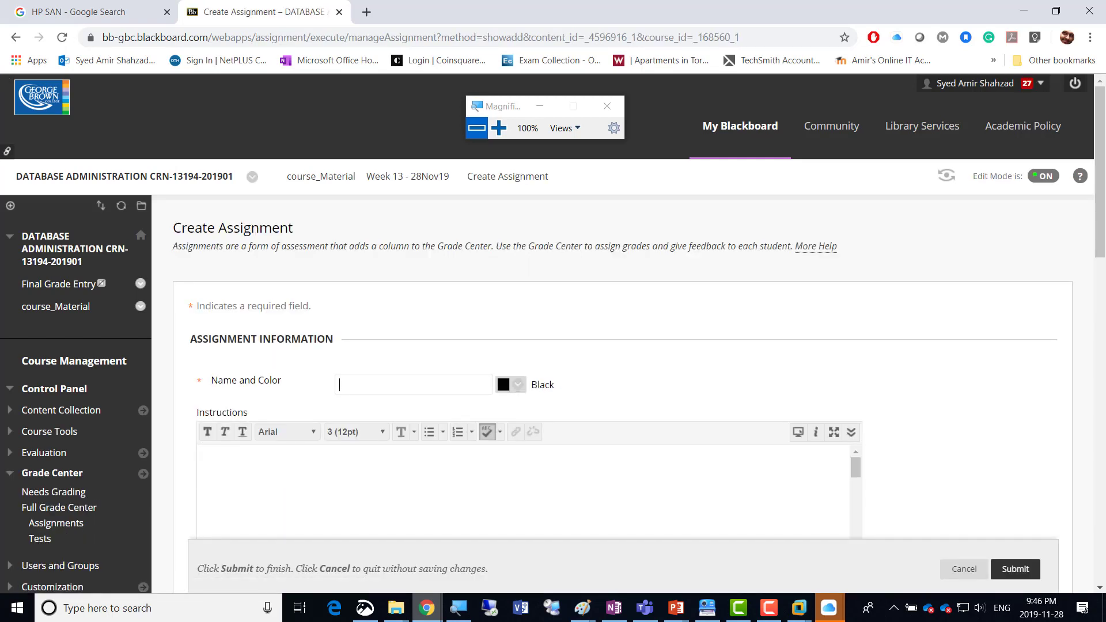
Name the assignment "Week13 - Please Upload" and copy the same text into its instructions.
{"action": "type", "text": "Week13 -"}
{"action": "type", "text": "Please Upload"}
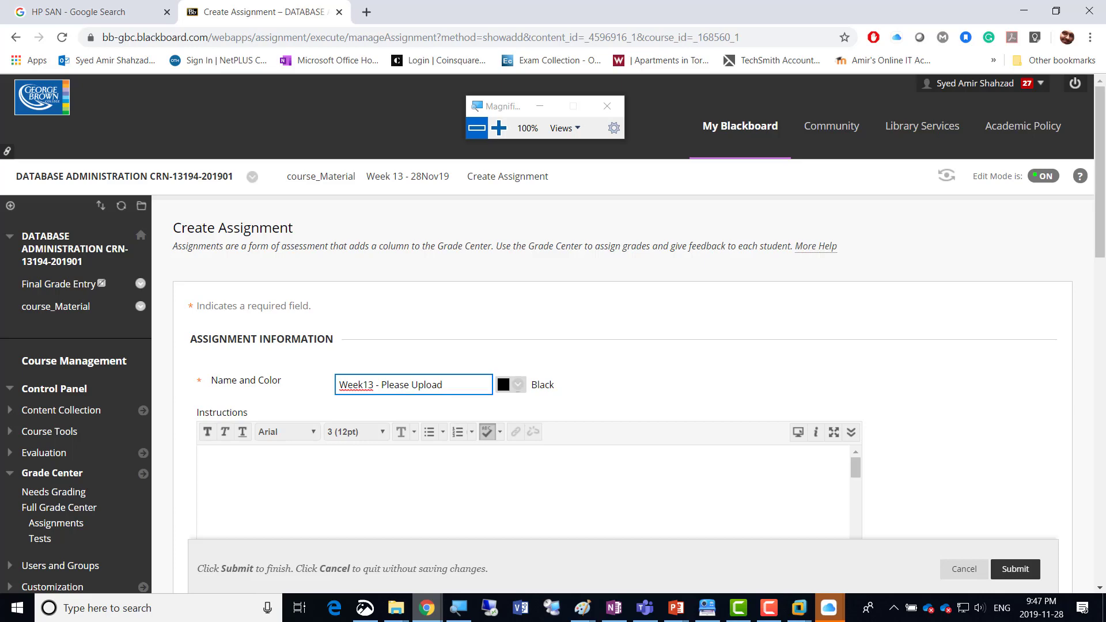
{"action": "key", "text": "ctrl+a"}
{"action": "key", "text": "ctrl+c"}
{"action": "left_click", "coordinate": [464, 483]}
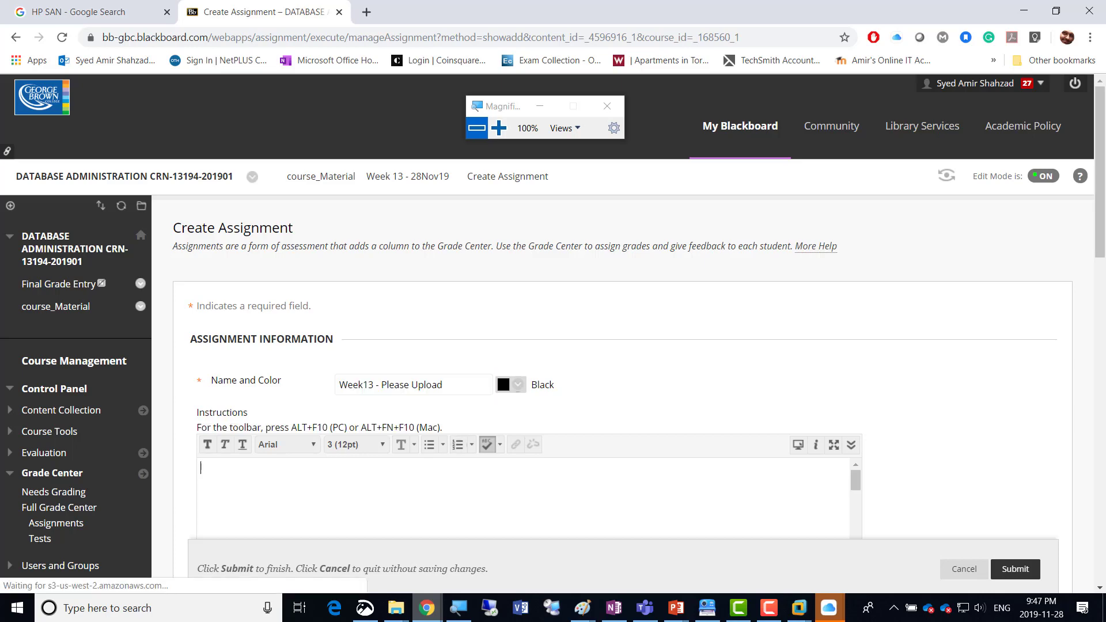
{"action": "key", "text": "ctrl+v"}
Set the assignment's due date to 11/28/2019.
{"action": "scroll", "coordinate": [576, 334], "scroll_direction": "down", "scroll_amount": 7}
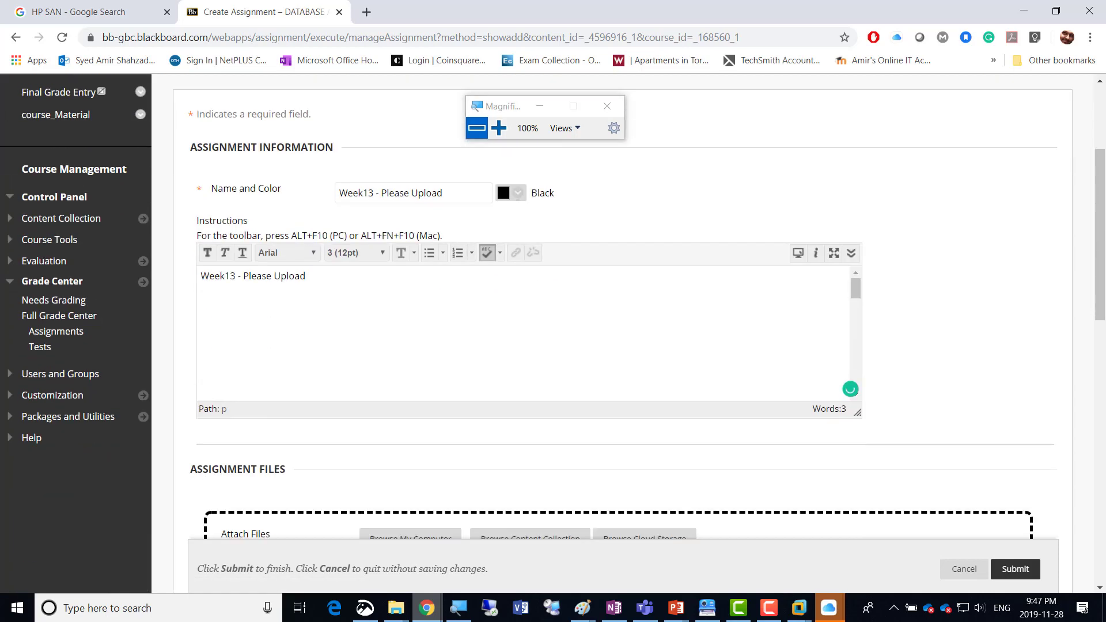
{"action": "left_click", "coordinate": [390, 379]}
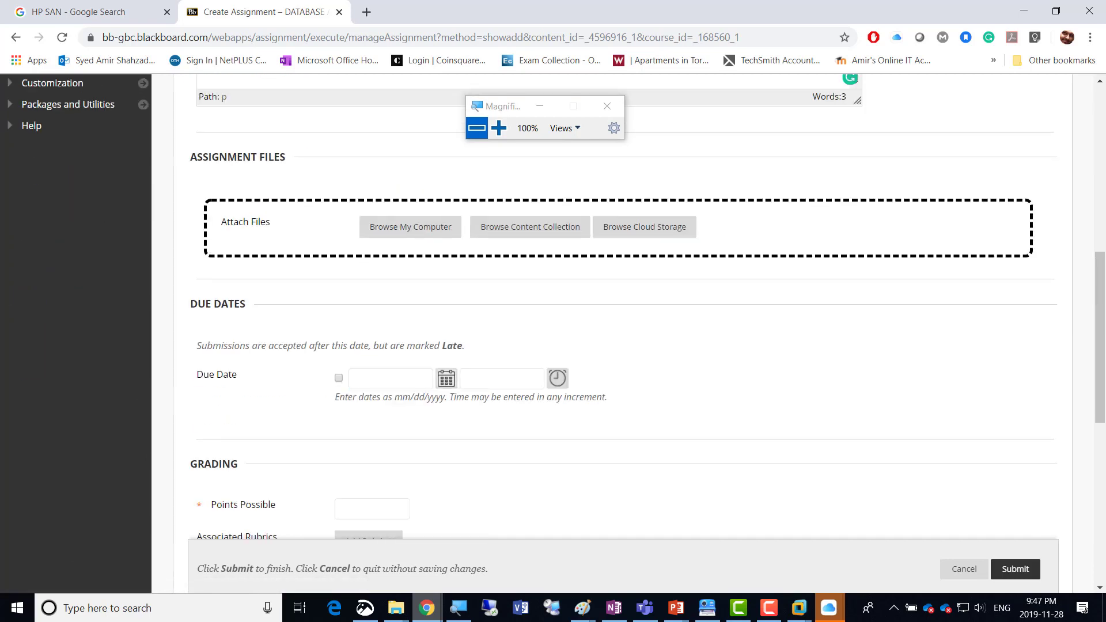
{"action": "left_click", "coordinate": [447, 379]}
{"action": "left_click", "coordinate": [561, 358]}
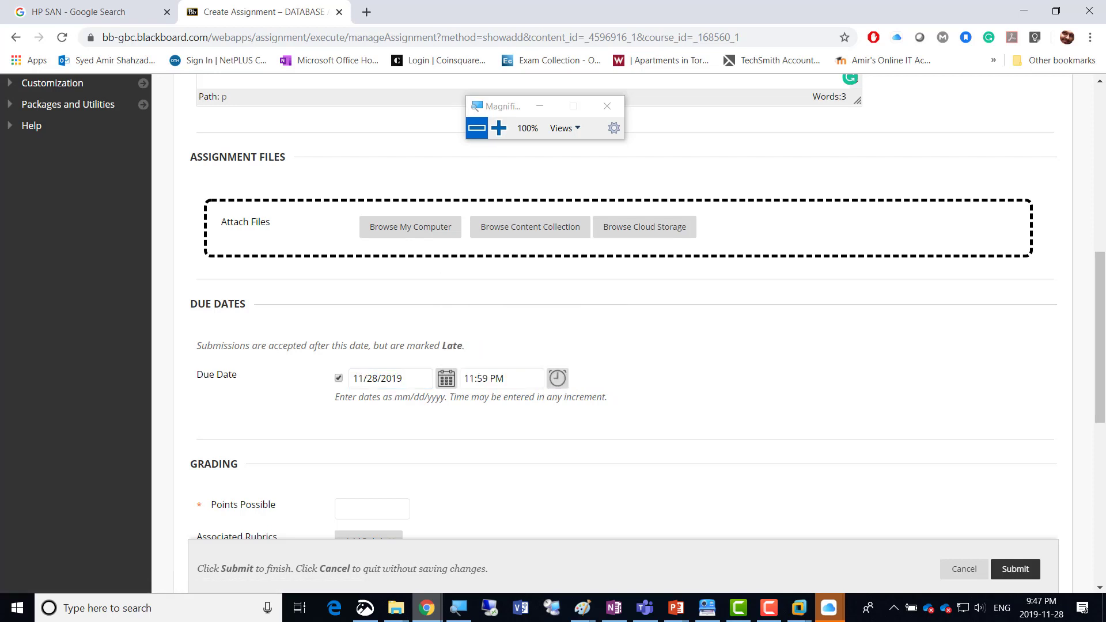
Set the assignment's points possible to 4.
{"action": "scroll", "coordinate": [622, 334], "scroll_direction": "down", "scroll_amount": 3}
{"action": "scroll", "coordinate": [623, 334], "scroll_direction": "down", "scroll_amount": 1}
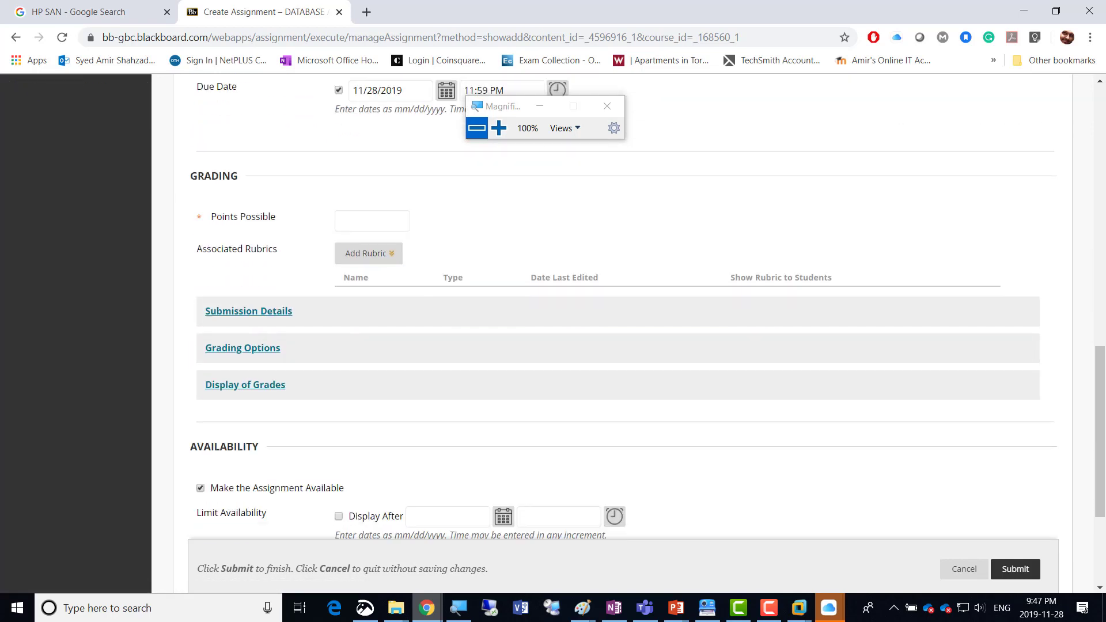
{"action": "left_click", "coordinate": [372, 221]}
{"action": "type", "text": "4"}
{"action": "key", "text": "Tab"}
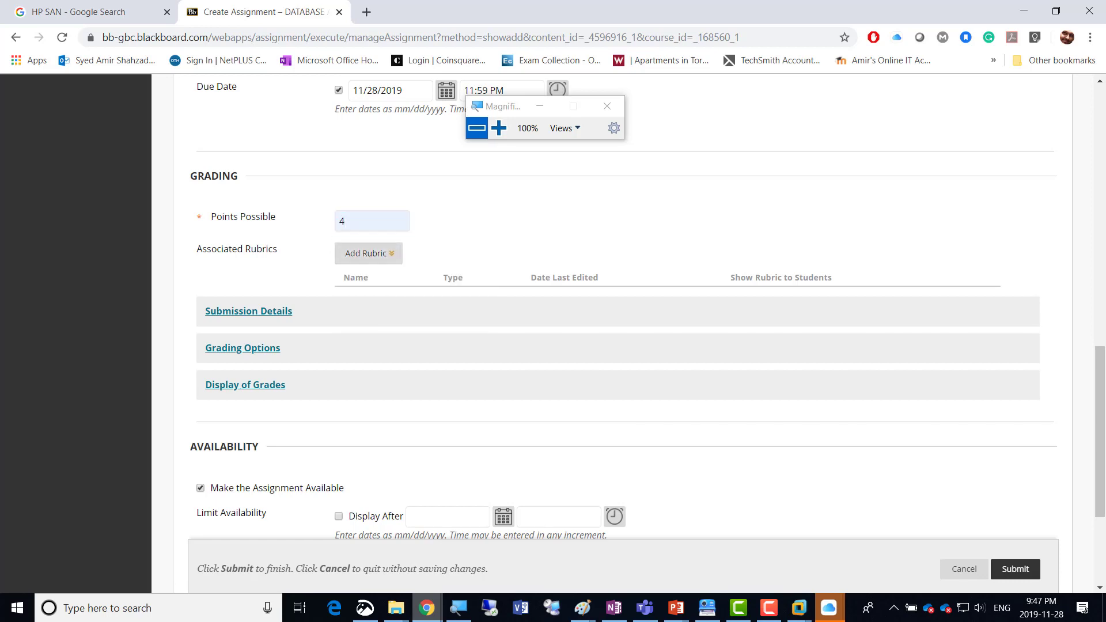
In the submission details, allow multiple attempts with a maximum of 2.
{"action": "left_click", "coordinate": [248, 311]}
{"action": "scroll", "coordinate": [622, 334], "scroll_direction": "down", "scroll_amount": 3}
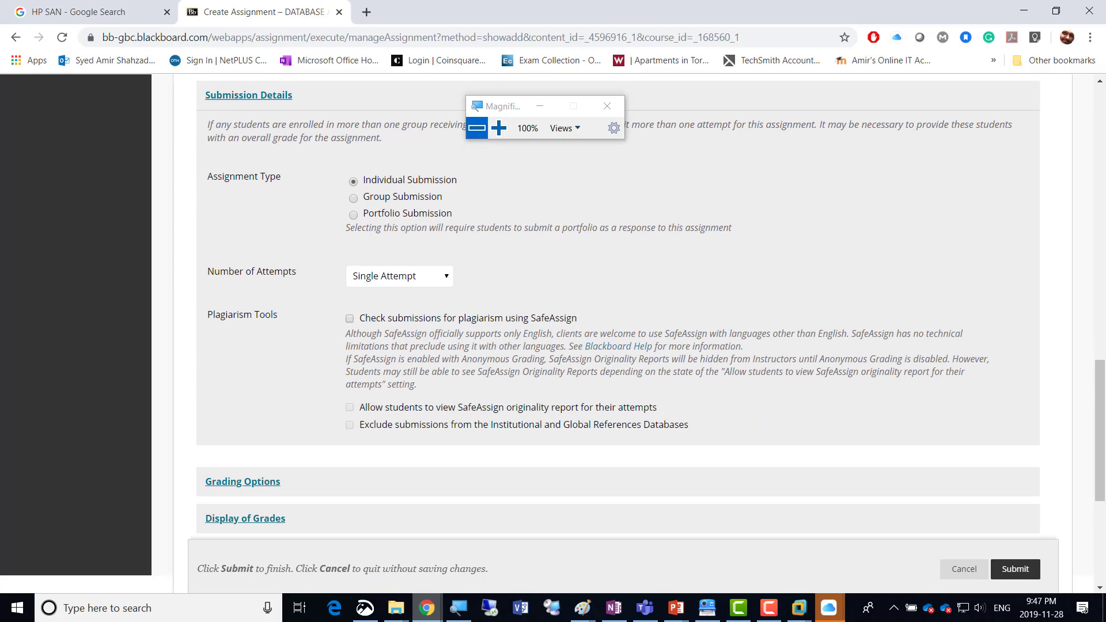
{"action": "left_click", "coordinate": [399, 276]}
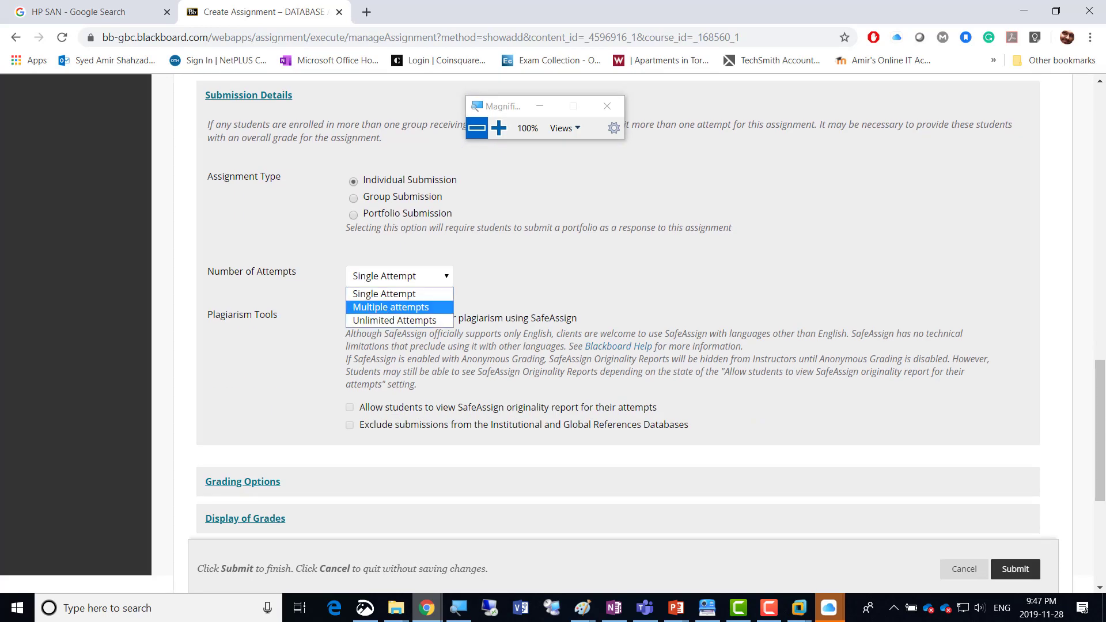
{"action": "left_click", "coordinate": [391, 307]}
{"action": "left_click", "coordinate": [360, 319]}
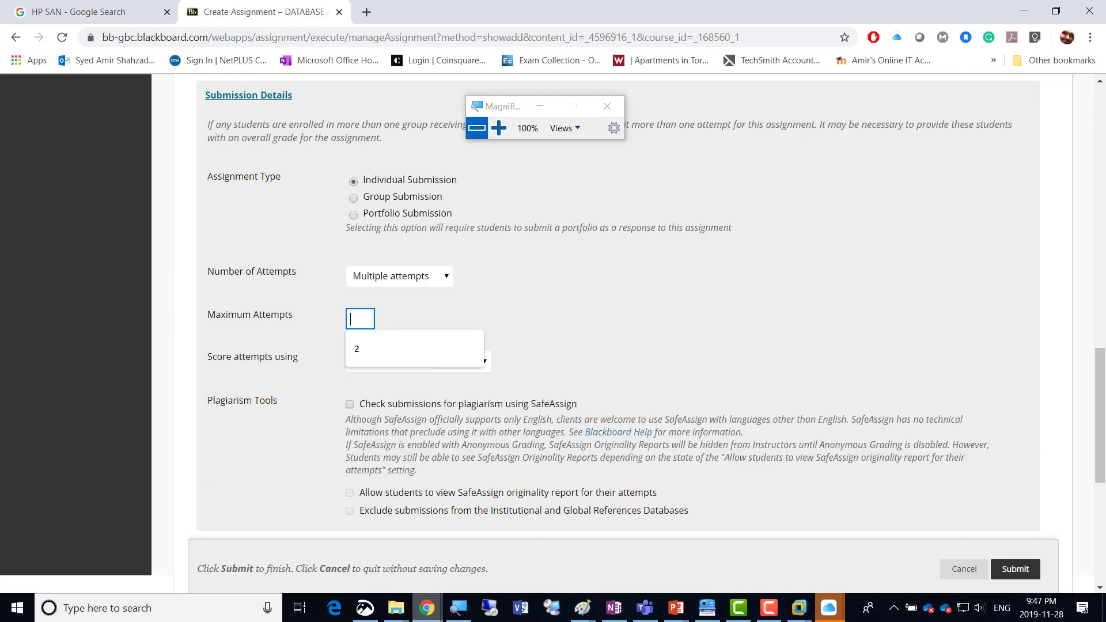
{"action": "left_click", "coordinate": [363, 349]}
Set the attempts to be scored using the First Graded Attempt.
{"action": "left_click_drag", "start_coordinate": [206, 357], "coordinate": [313, 359]}
{"action": "left_click", "coordinate": [418, 362]}
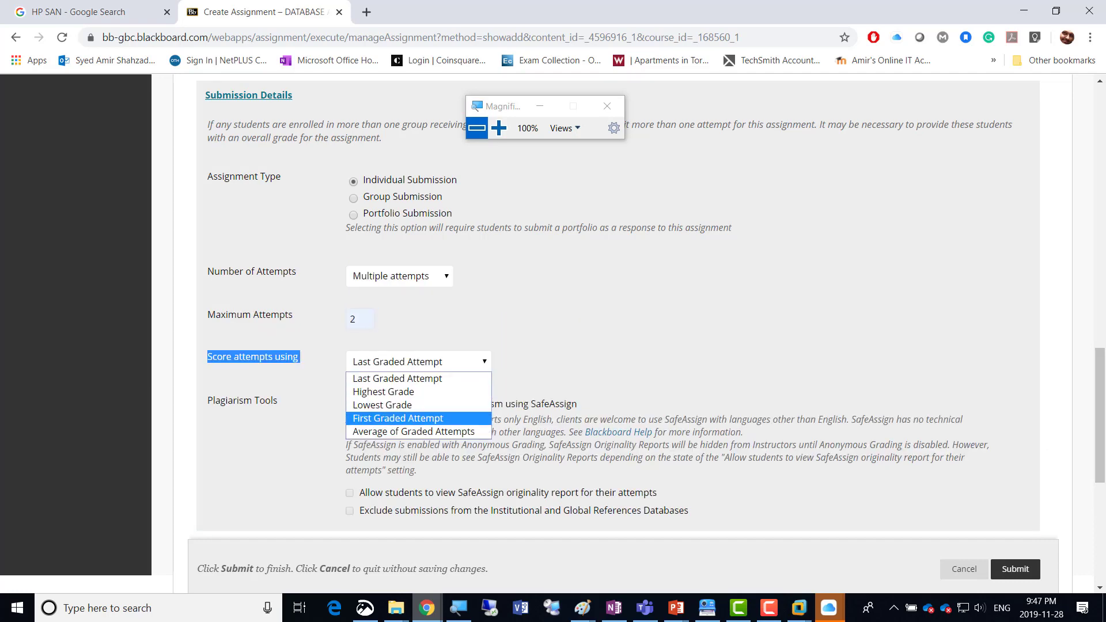
{"action": "left_click", "coordinate": [397, 418]}
{"action": "left_click", "coordinate": [254, 356]}
Enable tracking the number of views and submit the assignment.
{"action": "scroll", "coordinate": [553, 334], "scroll_direction": "down", "scroll_amount": 6}
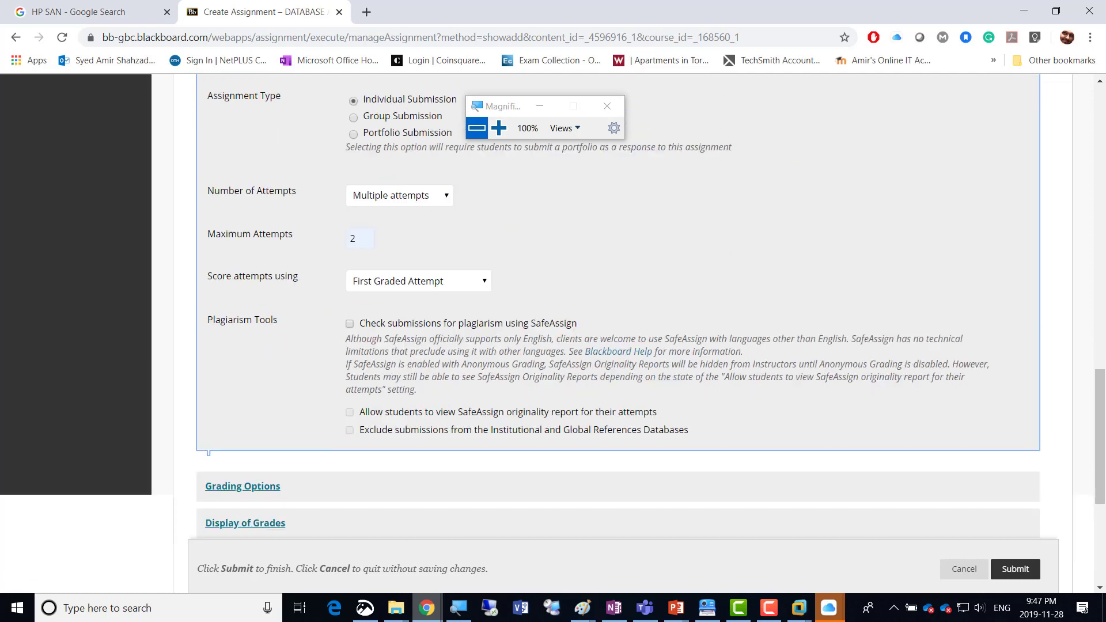
{"action": "scroll", "coordinate": [553, 334], "scroll_direction": "down", "scroll_amount": 1}
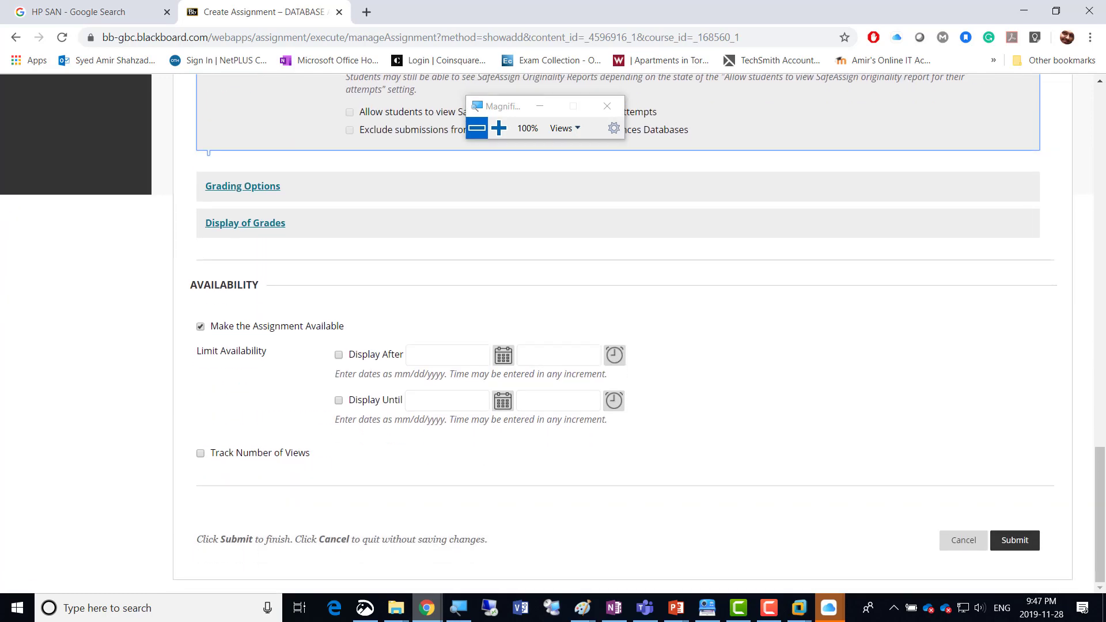
{"action": "left_click", "coordinate": [200, 453]}
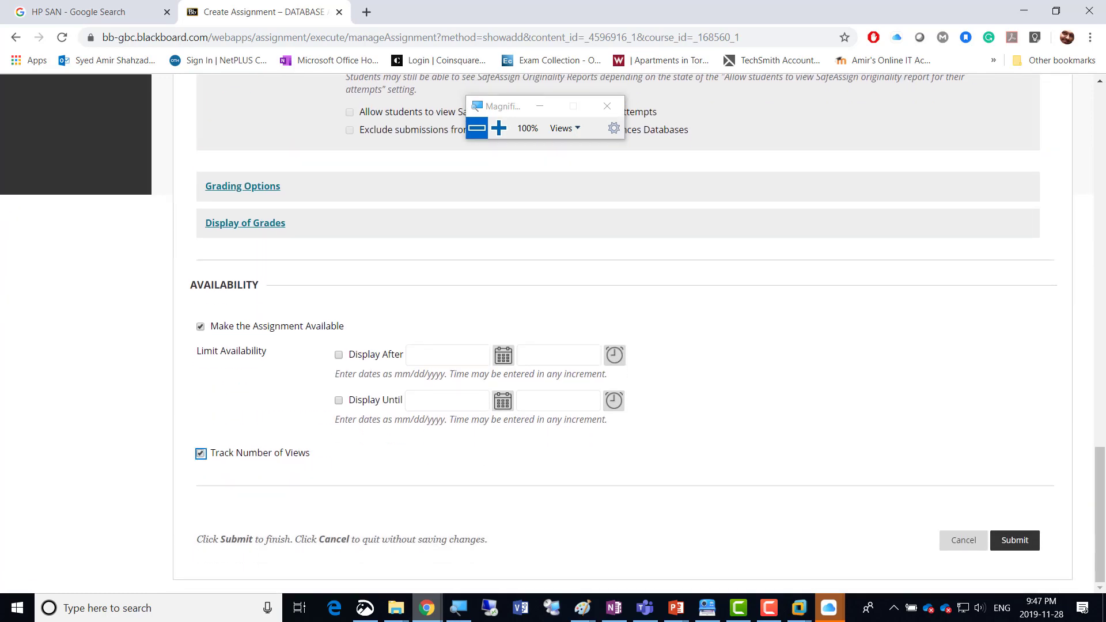
{"action": "left_click", "coordinate": [1014, 539]}
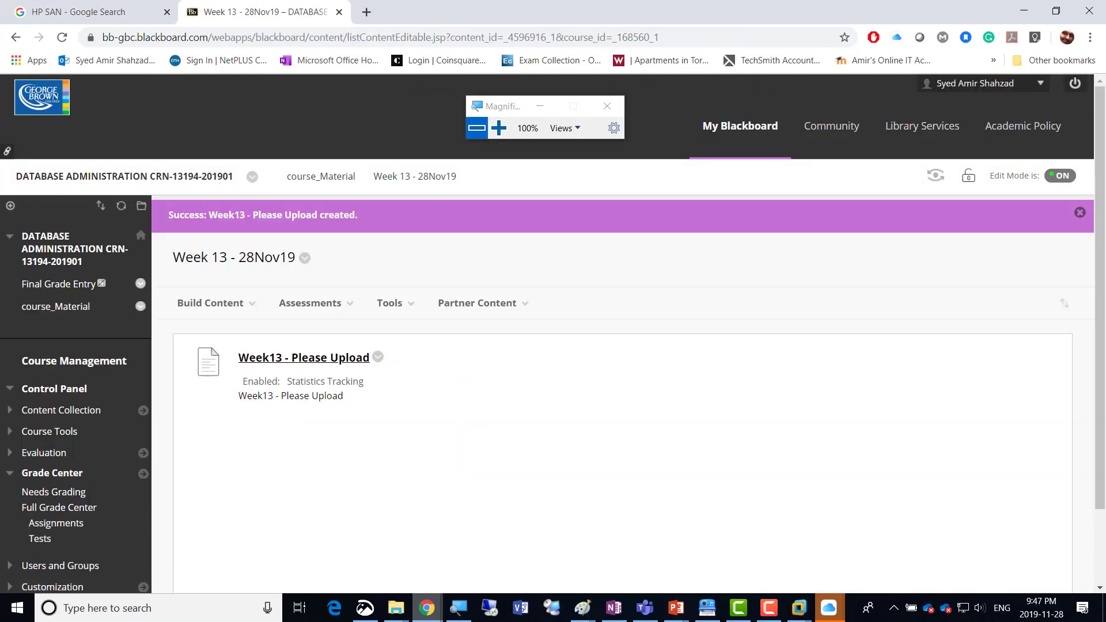
{"action": "mouse_move", "coordinate": [768, 607]}
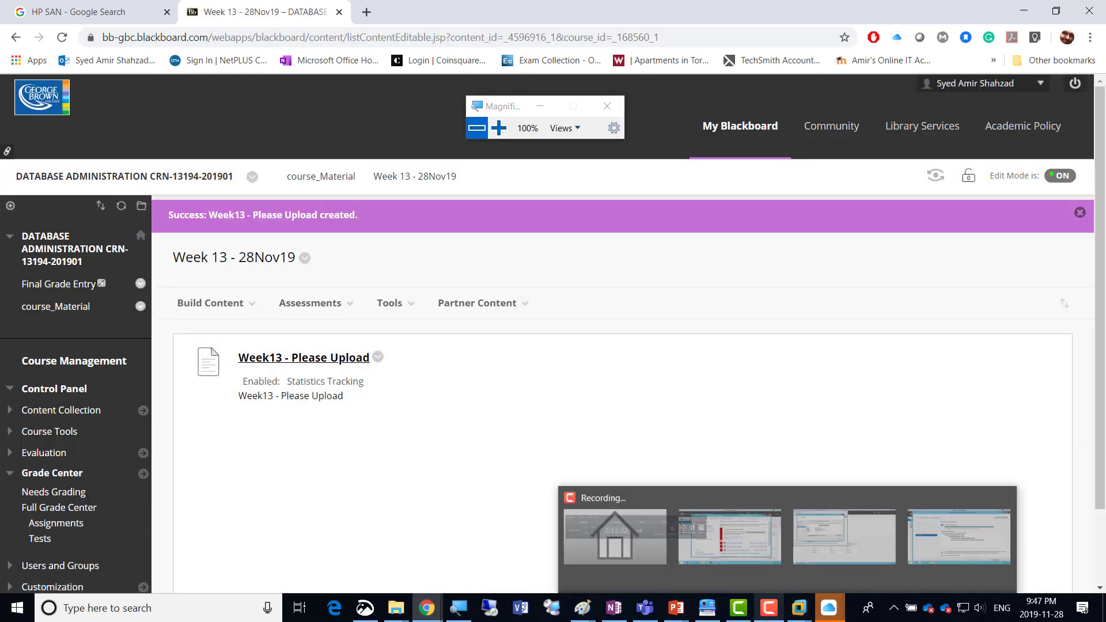
{"action": "left_click", "coordinate": [769, 607]}
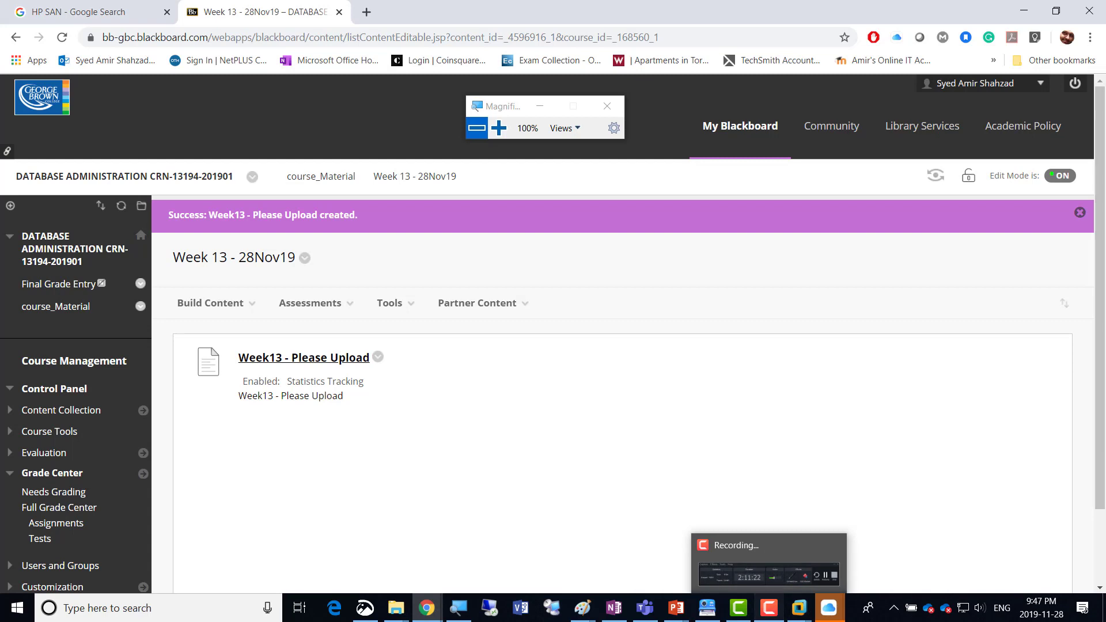